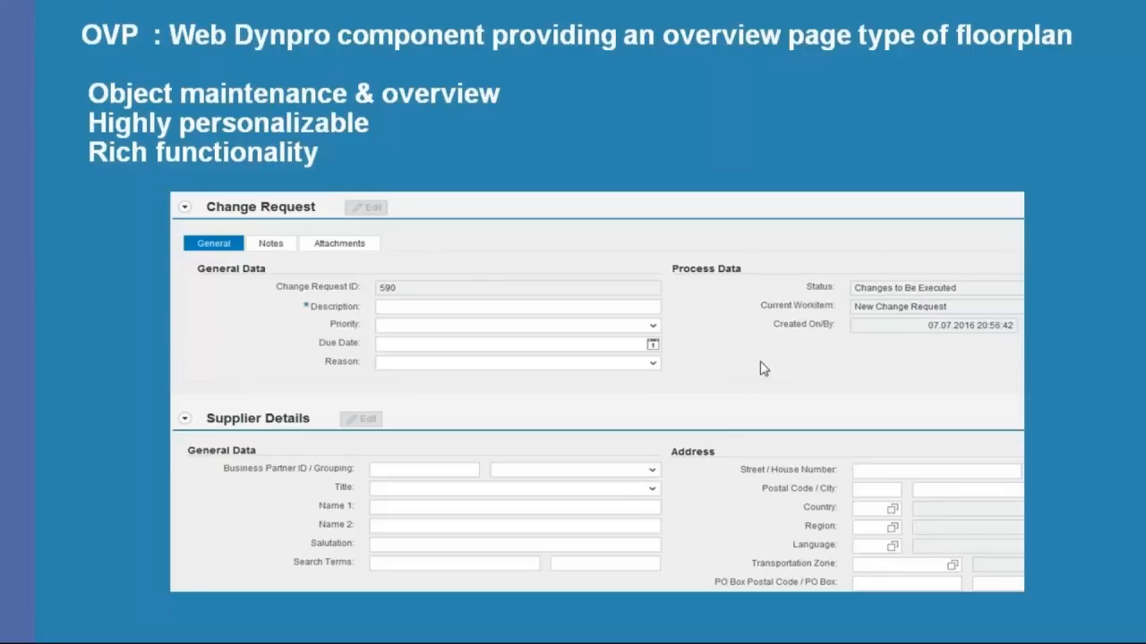
Step: Advance to the Deep Copy slide, then exit the slide show to editing view on slide 7
{"action": "left_click", "coordinate": [760, 362]}
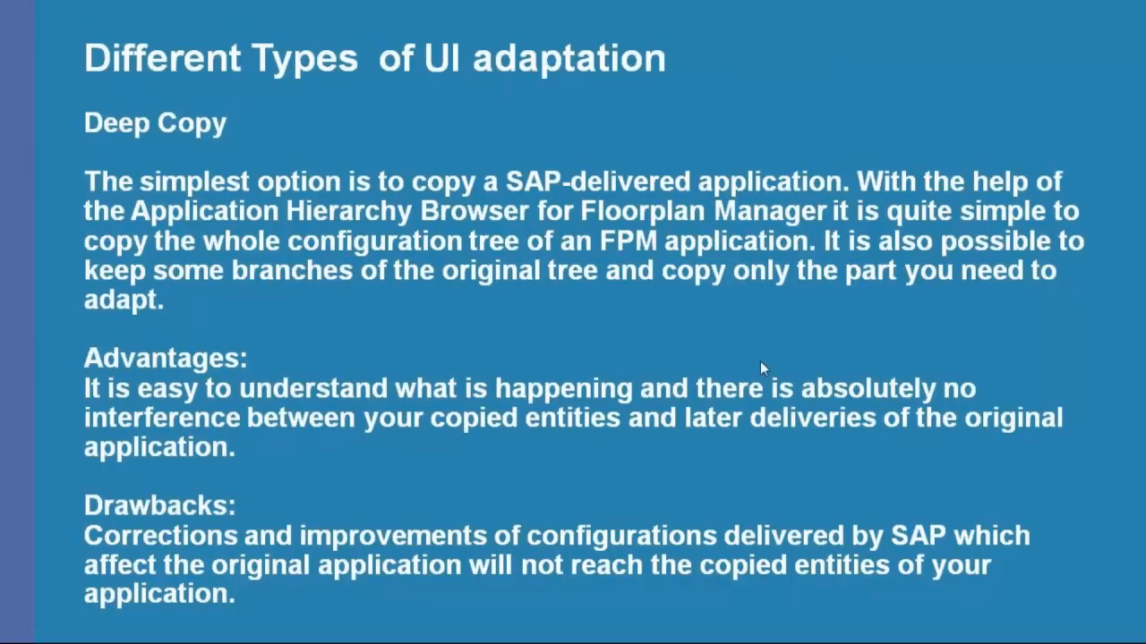
{"action": "key", "text": "Escape"}
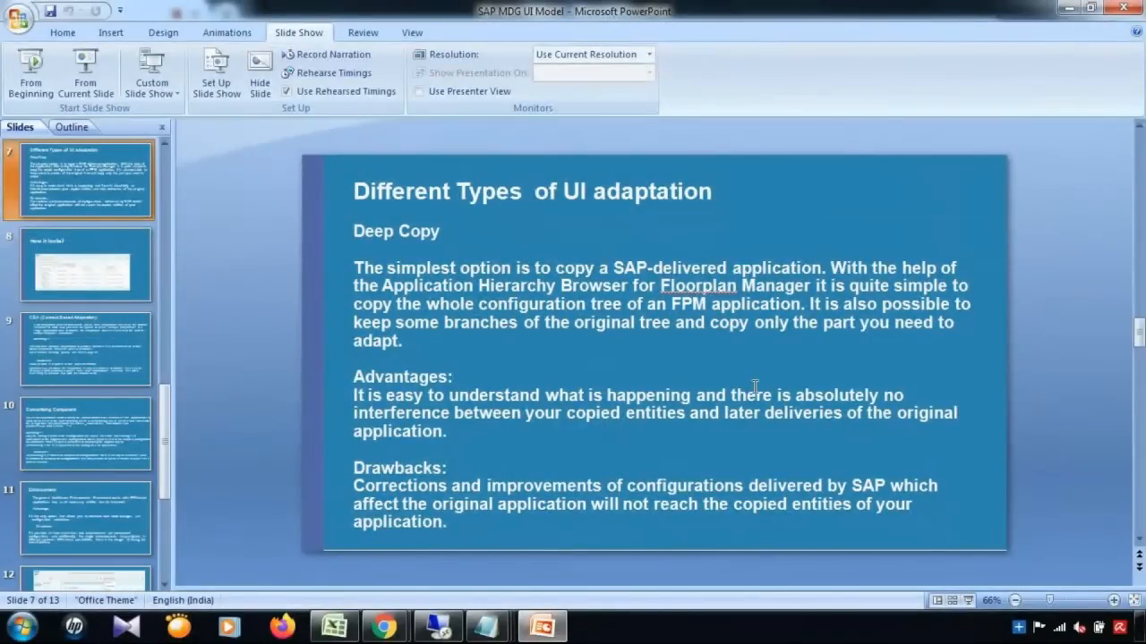
Step: In SAP, run /nmdgimg and open General Settings > Data Modeling > Edit Data Model, dismissing both notices
{"action": "left_click", "coordinate": [439, 628]}
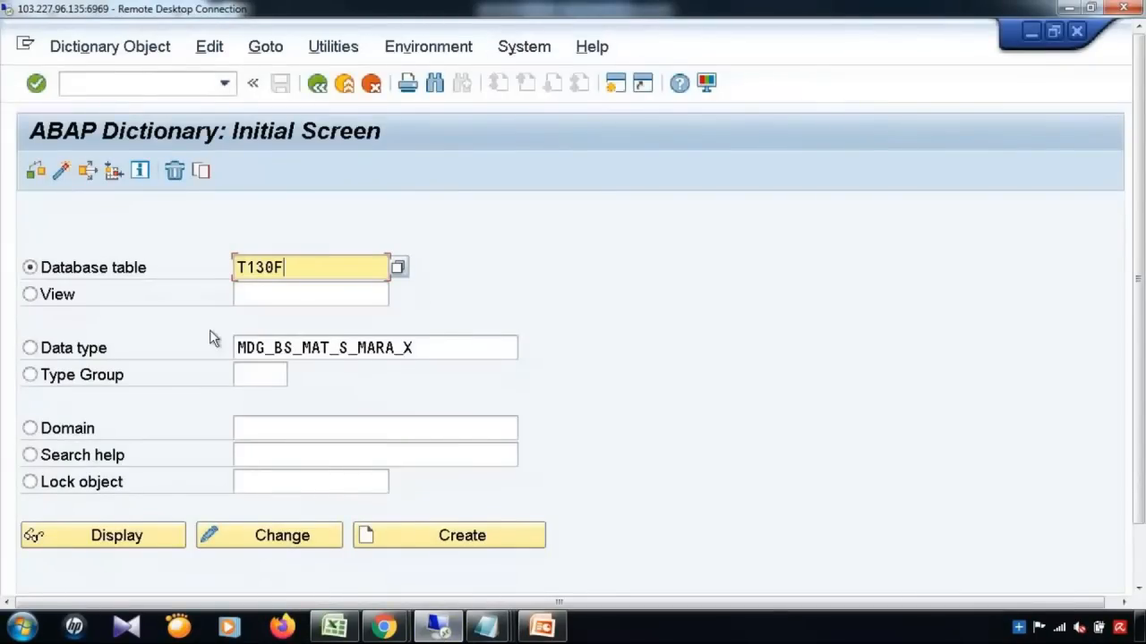
{"action": "left_click", "coordinate": [137, 84]}
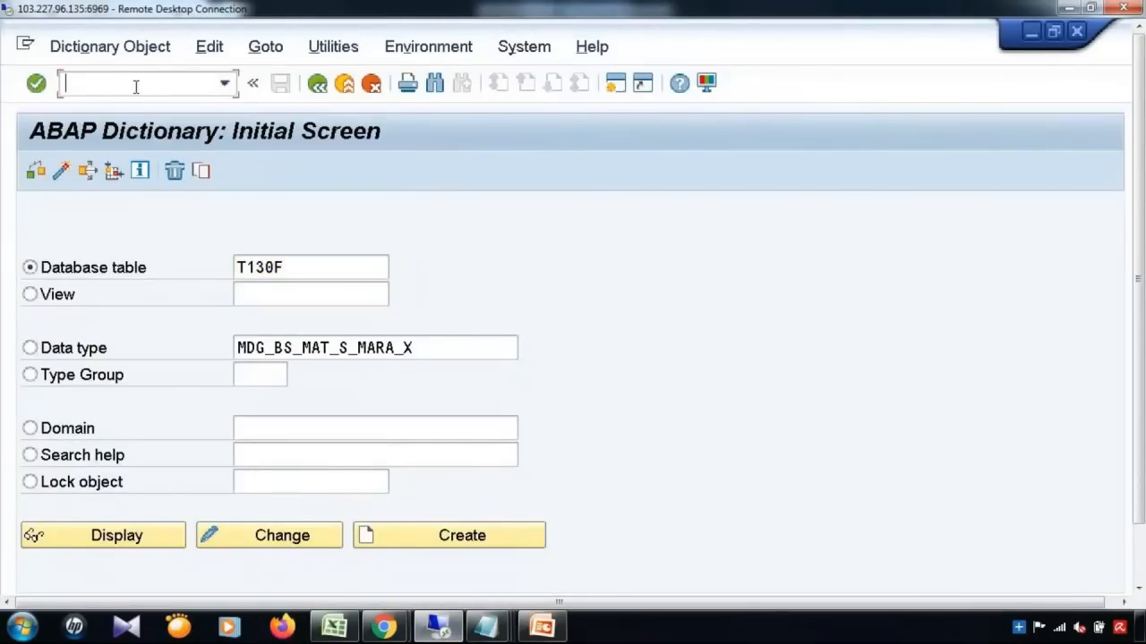
{"action": "type", "text": "/nmdgimg"}
{"action": "key", "text": "Return"}
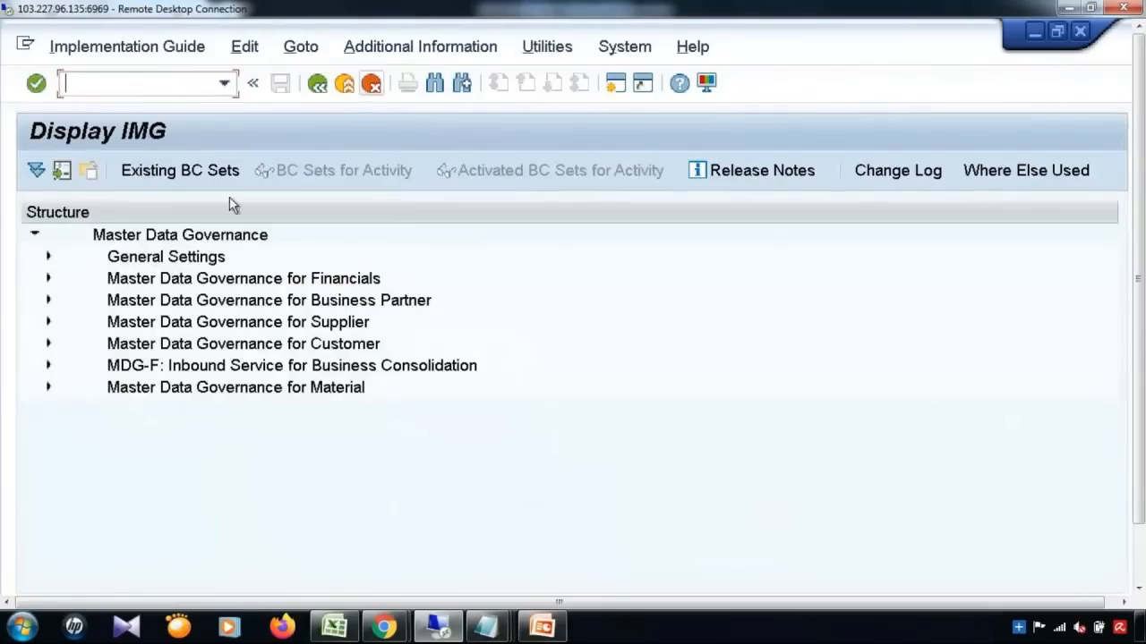
{"action": "left_click", "coordinate": [50, 257]}
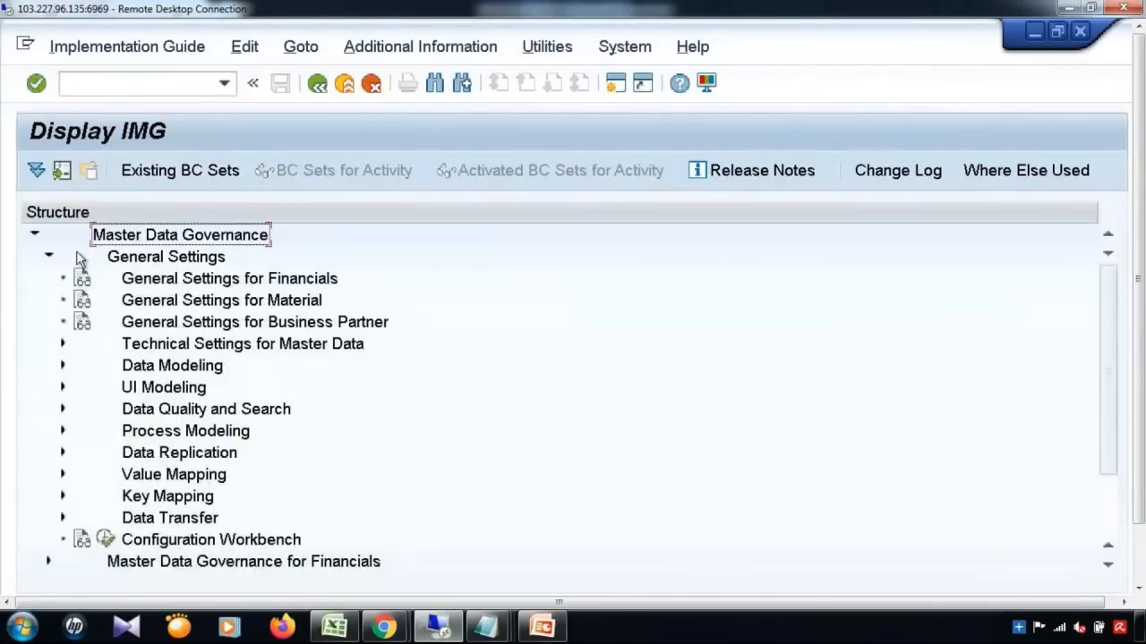
{"action": "left_click", "coordinate": [64, 366]}
{"action": "left_click", "coordinate": [120, 388]}
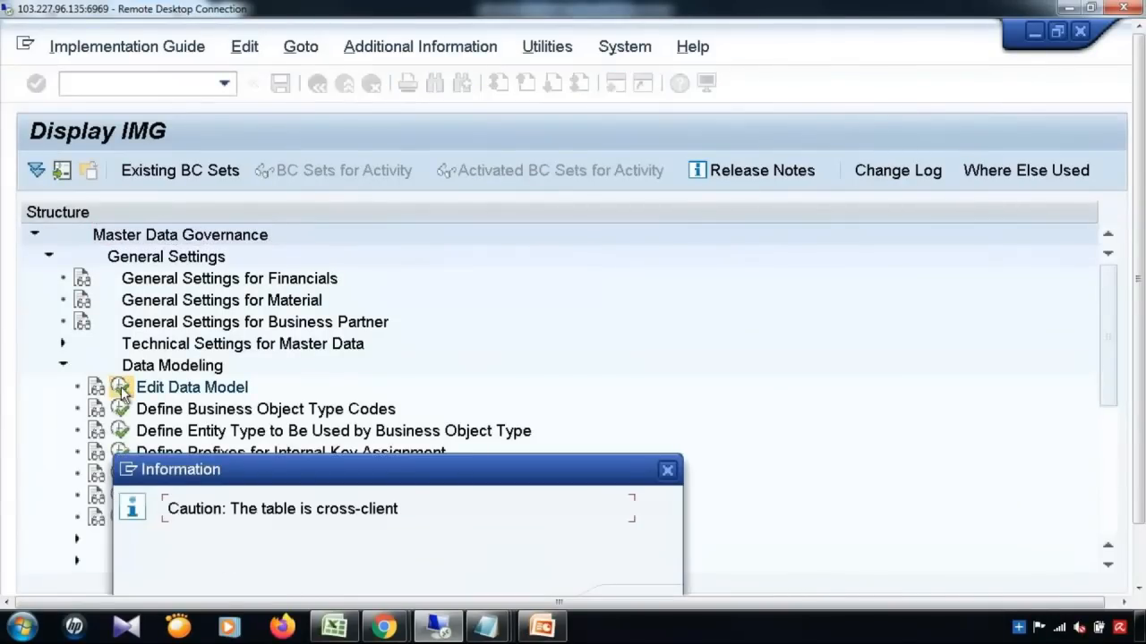
{"action": "key", "text": "Return"}
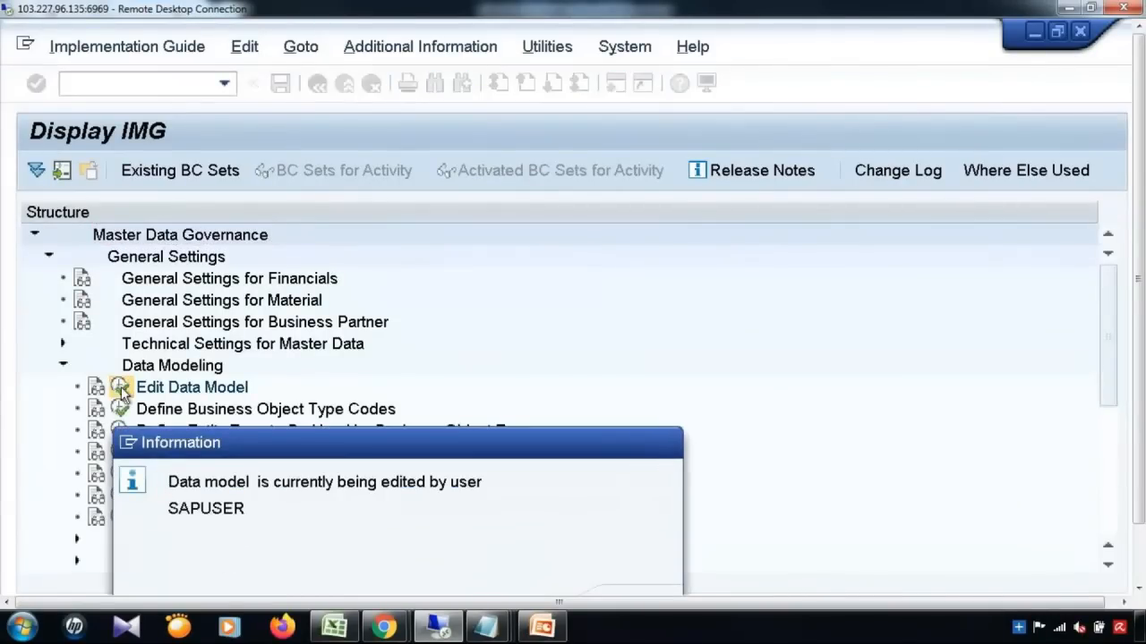
{"action": "key", "text": "Return"}
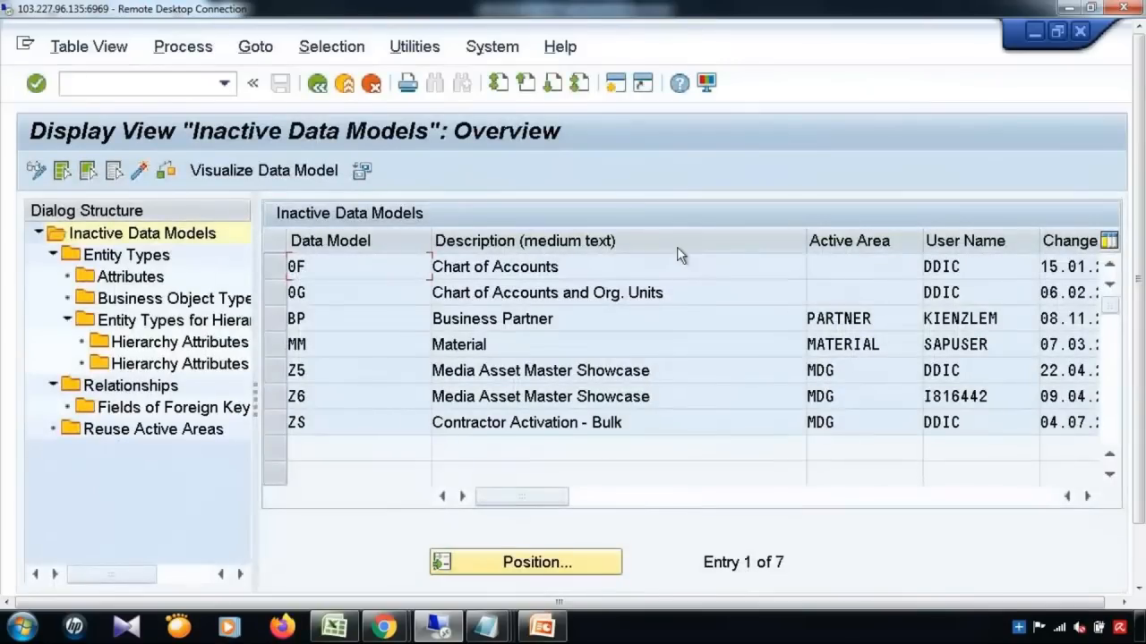
Step: Check the Mapping overview window, end the session with /nex, and relaunch the ECC logon
{"action": "left_click_drag", "start_coordinate": [1139, 224], "coordinate": [1138, 309]}
{"action": "mouse_move", "coordinate": [337, 581]}
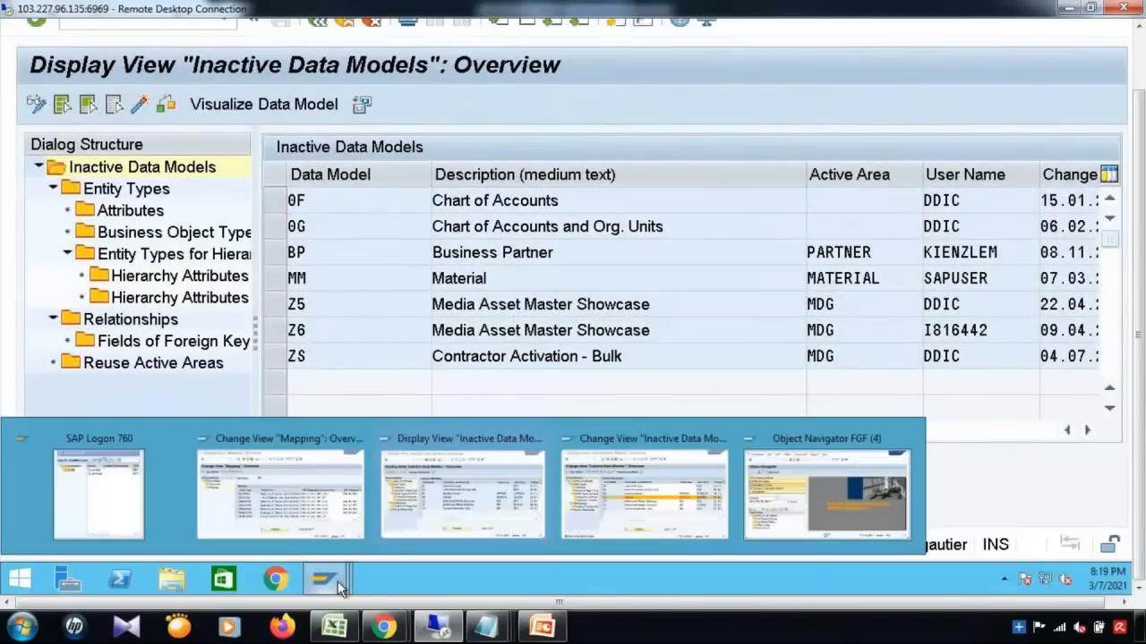
{"action": "left_click", "coordinate": [286, 528]}
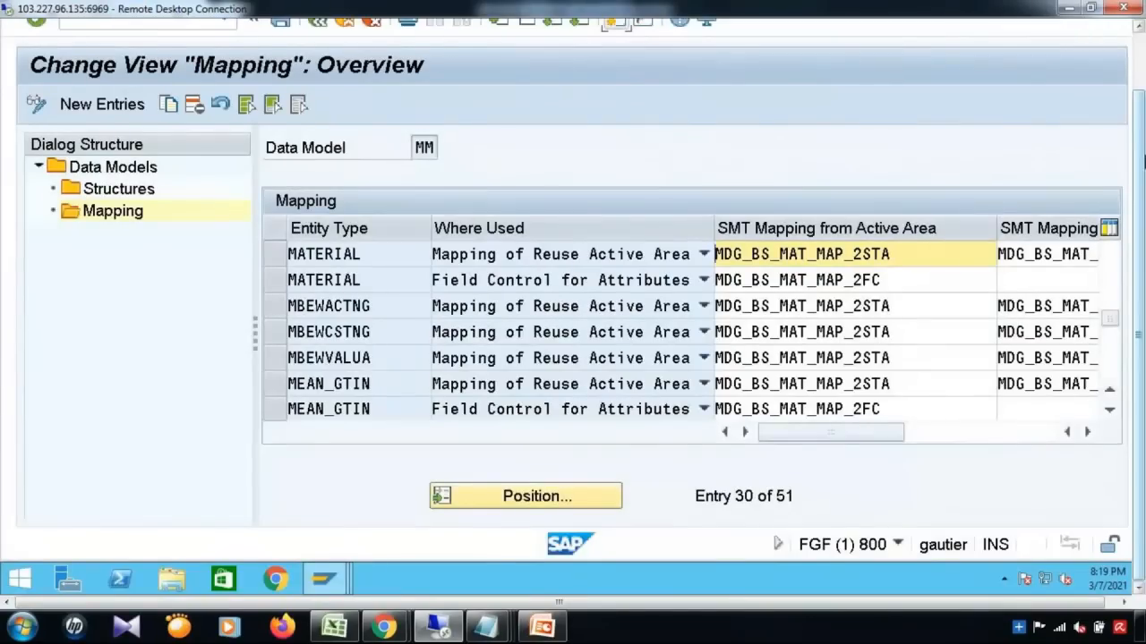
{"action": "left_click_drag", "start_coordinate": [1139, 170], "coordinate": [1138, 94]}
{"action": "left_click", "coordinate": [165, 82]}
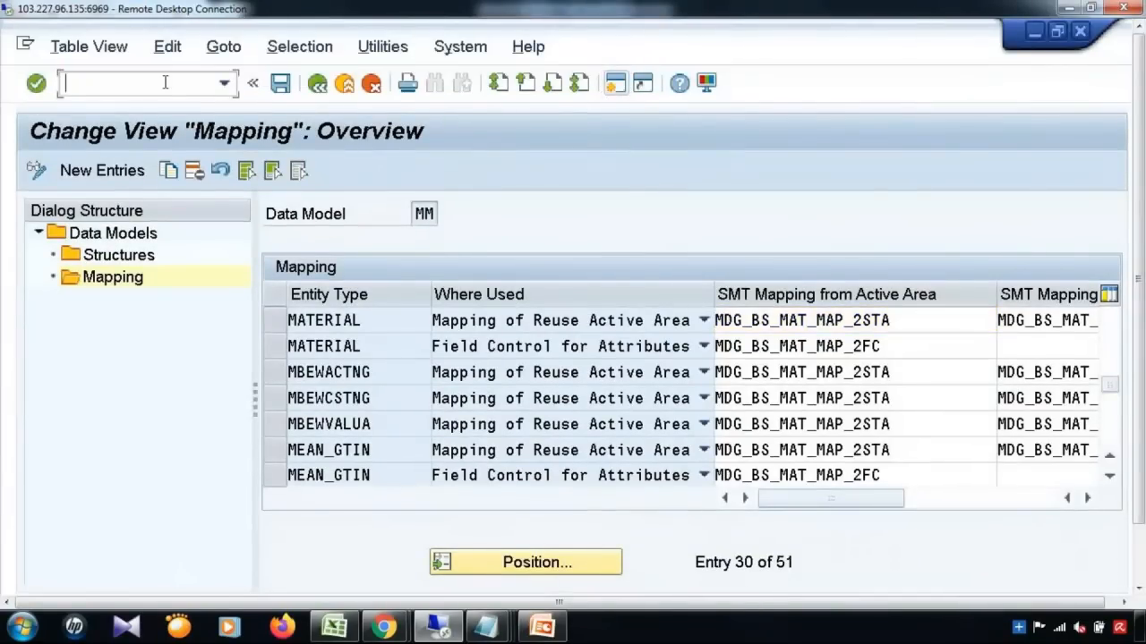
{"action": "type", "text": "/nex"}
{"action": "key", "text": "Return"}
{"action": "double_click", "coordinate": [279, 179]}
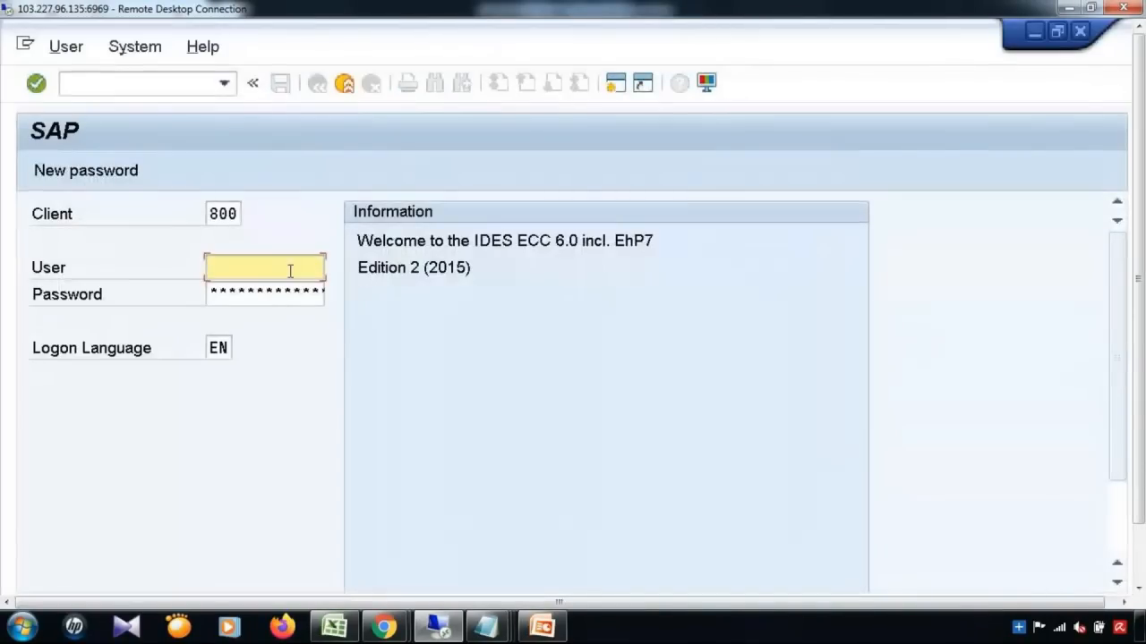
Step: Log on with the saved user name and password, keep other logons, and run /nmdgimg
{"action": "left_click", "coordinate": [278, 270]}
{"action": "left_click", "coordinate": [260, 291]}
{"action": "left_click", "coordinate": [243, 291]}
{"action": "type", "text": "*******"}
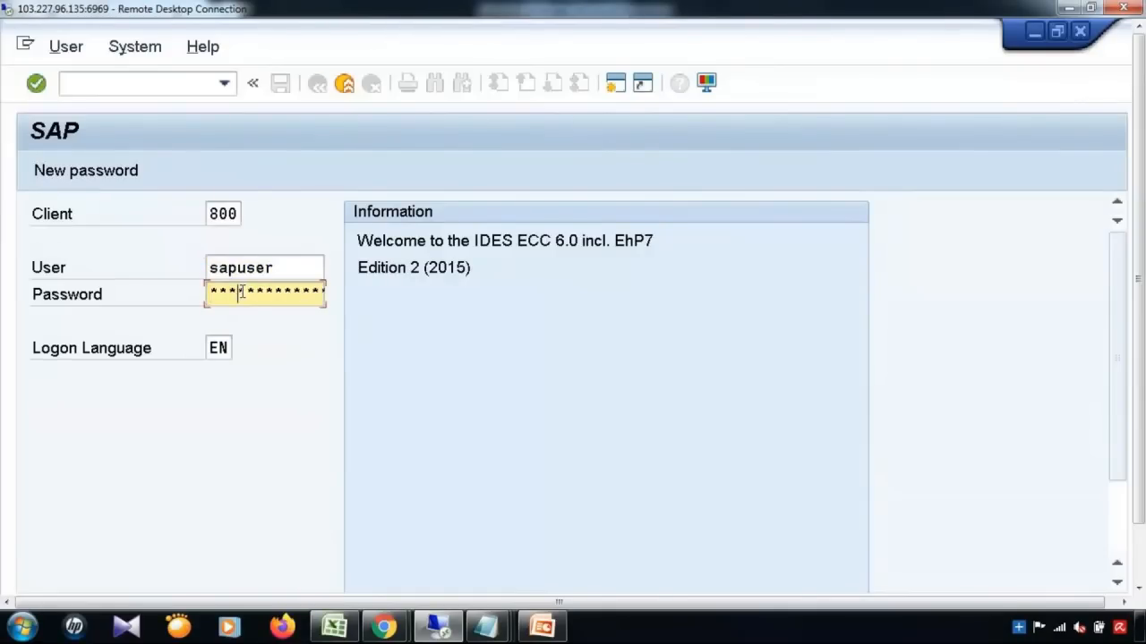
{"action": "key", "text": "Return"}
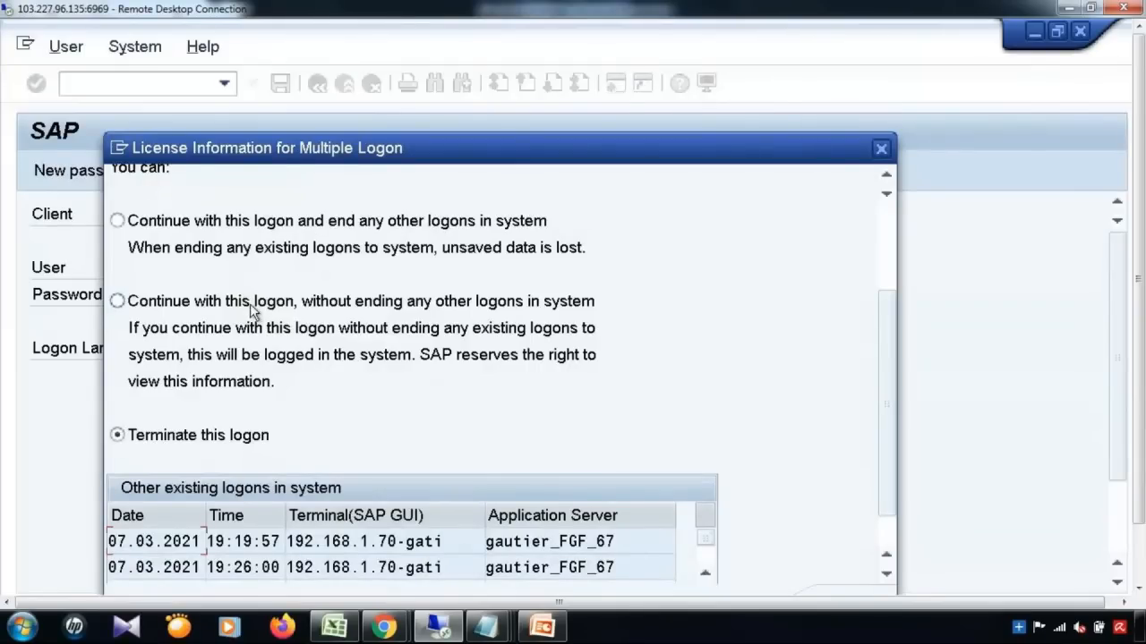
{"action": "left_click", "coordinate": [250, 304]}
{"action": "key", "text": "Return"}
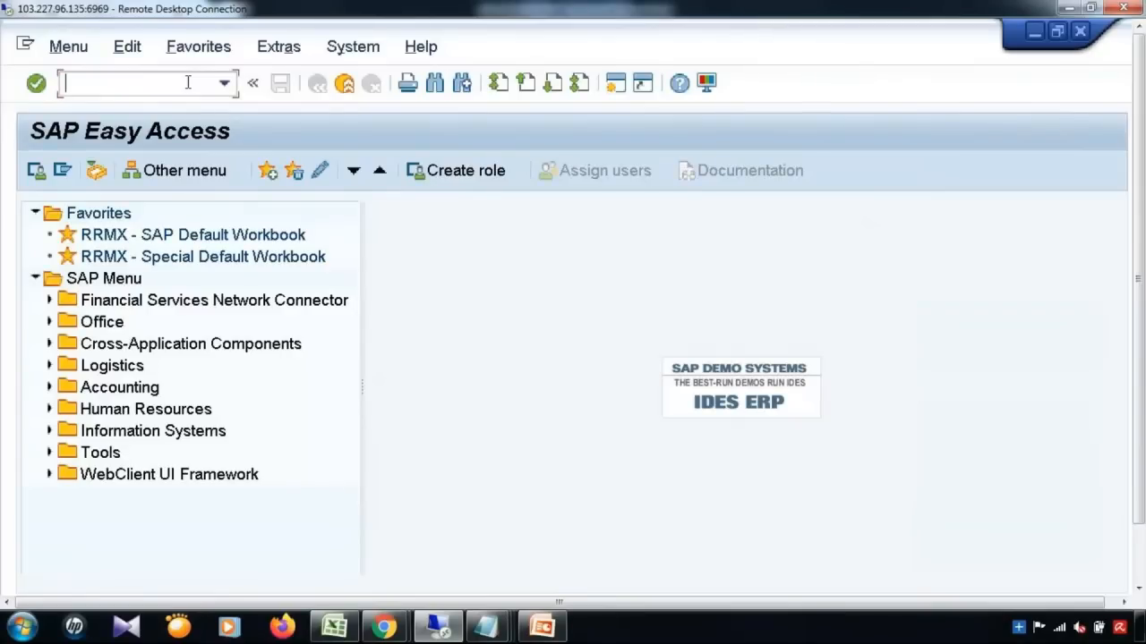
{"action": "type", "text": "/nmdgimg"}
{"action": "key", "text": "Return"}
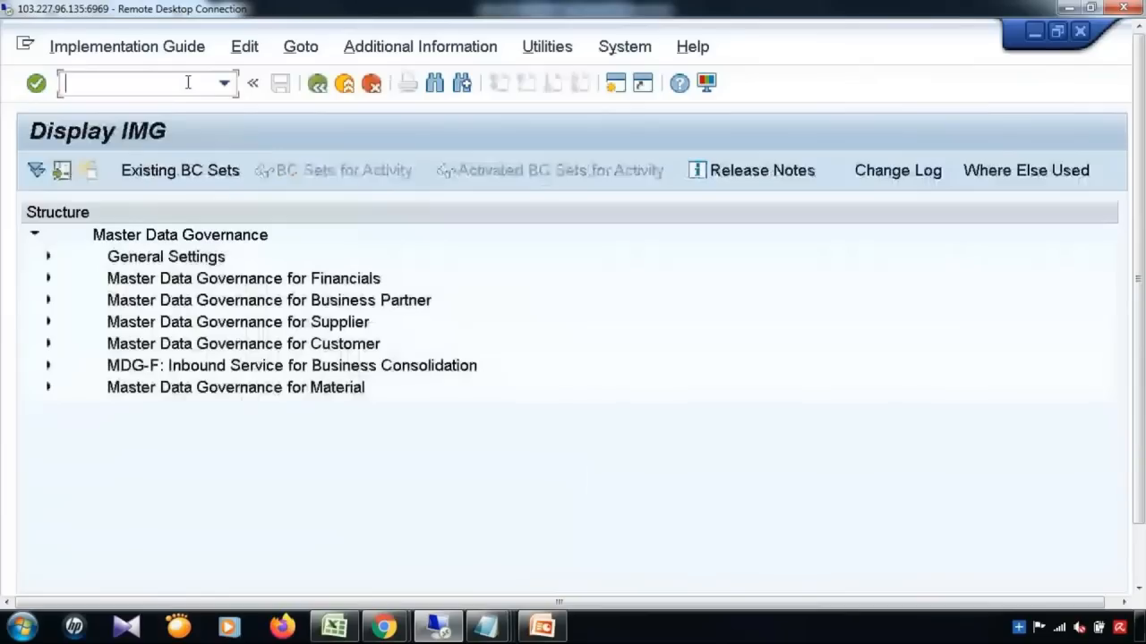
Step: Open Edit Data Model under General Settings > Data Modeling and review the MM model's row
{"action": "left_click", "coordinate": [49, 257]}
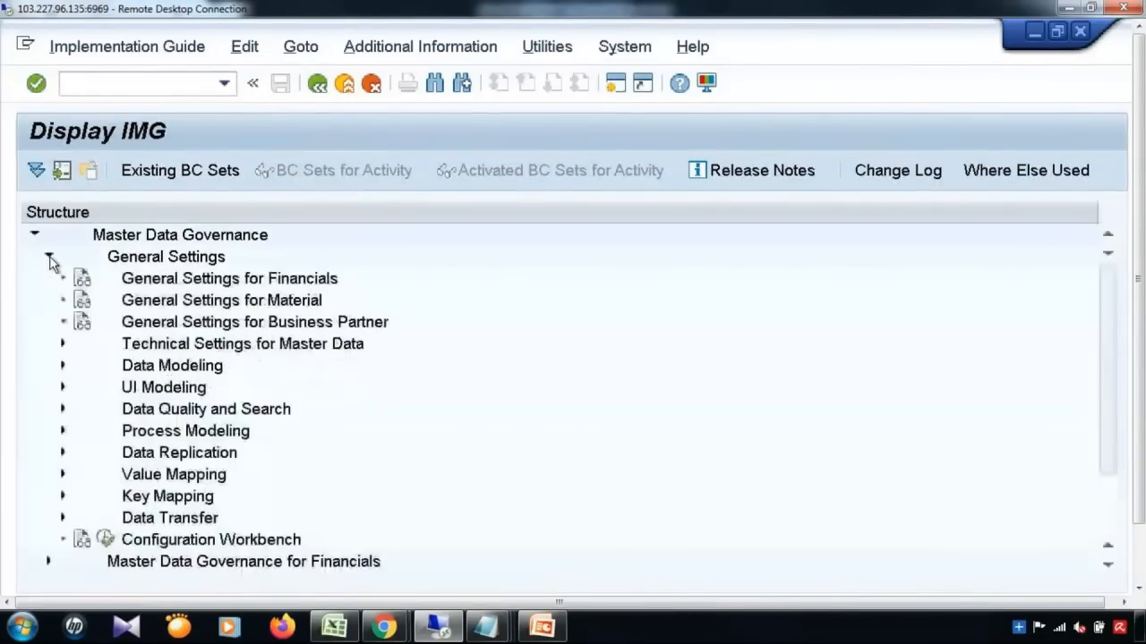
{"action": "left_click", "coordinate": [63, 366]}
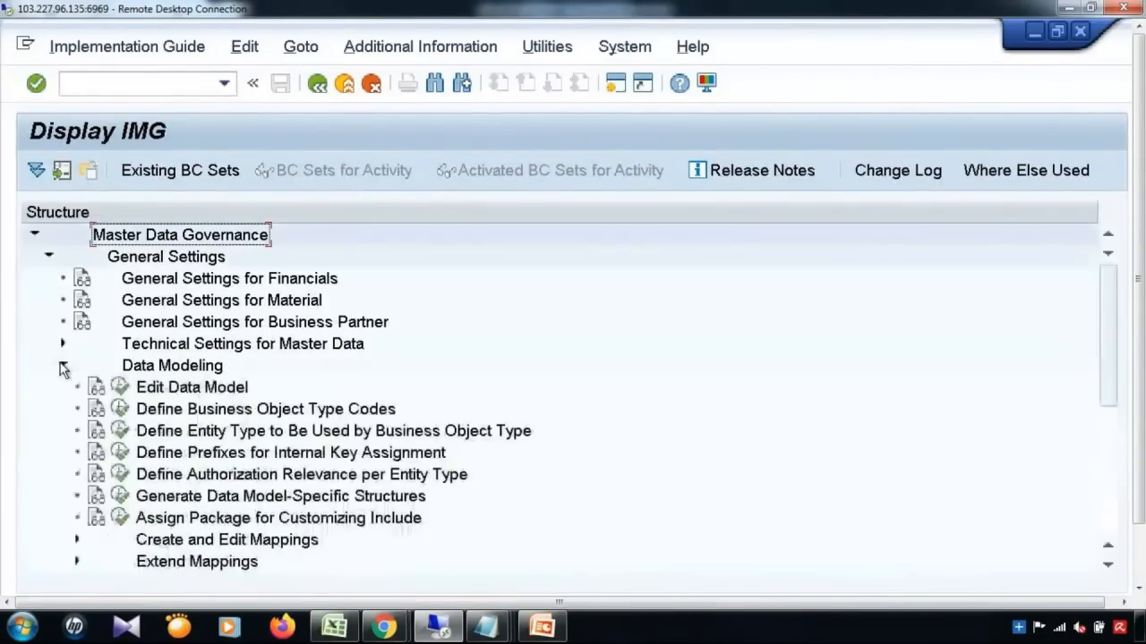
{"action": "left_click", "coordinate": [120, 388]}
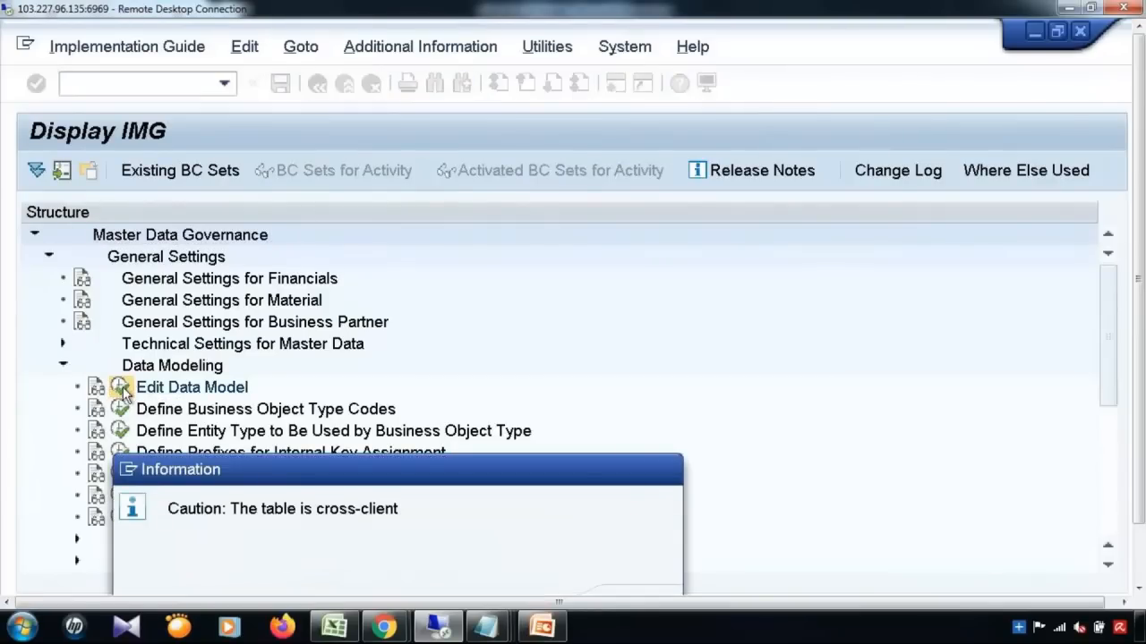
{"action": "key", "text": "Return"}
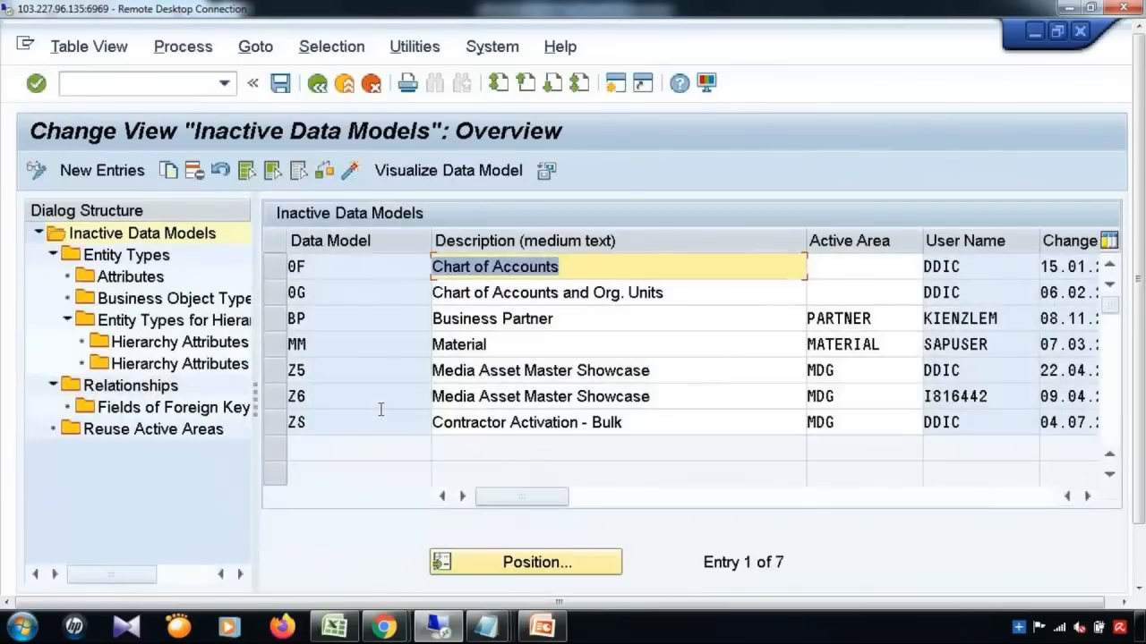
{"action": "left_click", "coordinate": [280, 345]}
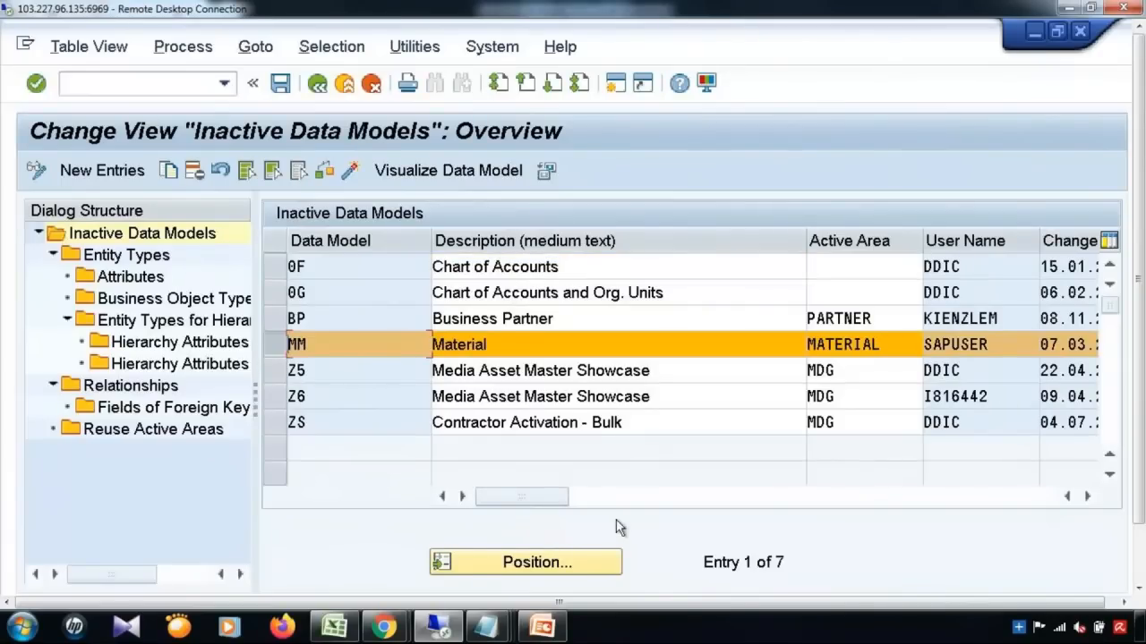
{"action": "left_click", "coordinate": [1087, 496]}
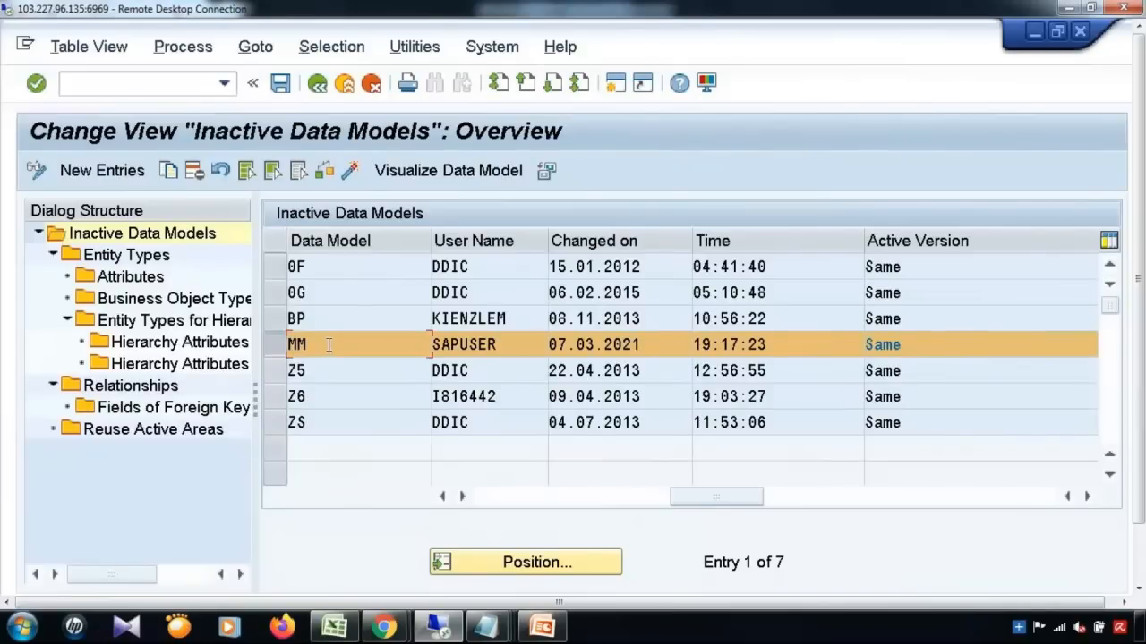
{"action": "left_click", "coordinate": [281, 347]}
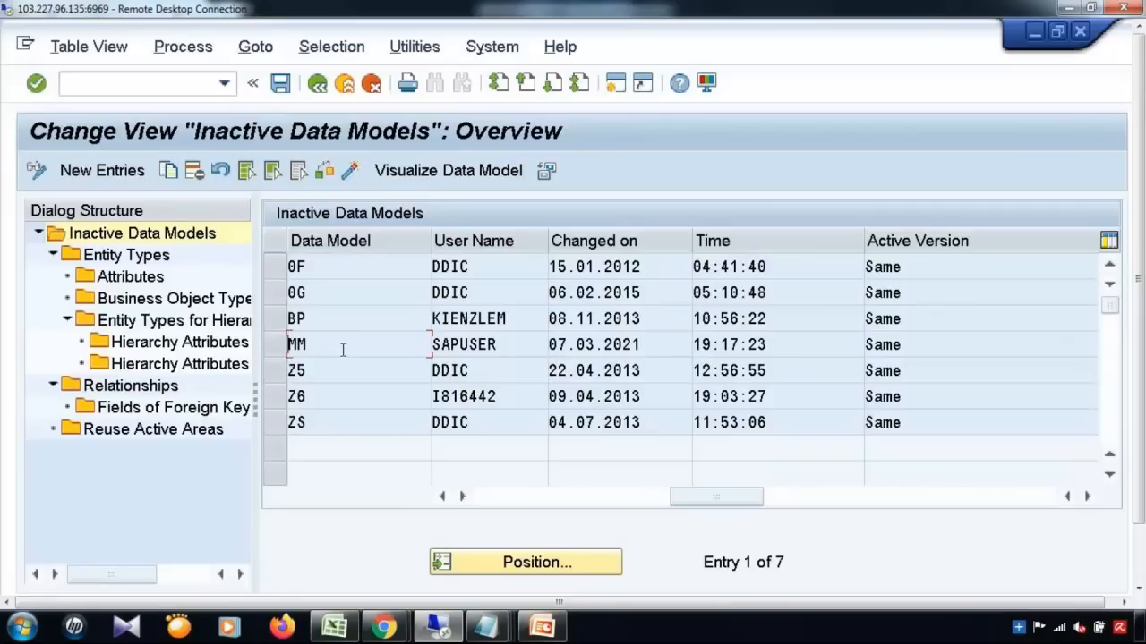
{"action": "left_click", "coordinate": [331, 350]}
Step: Create data model YB with description 'Airline Process' and save it
{"action": "left_click", "coordinate": [137, 168]}
{"action": "type", "text": "YB"}
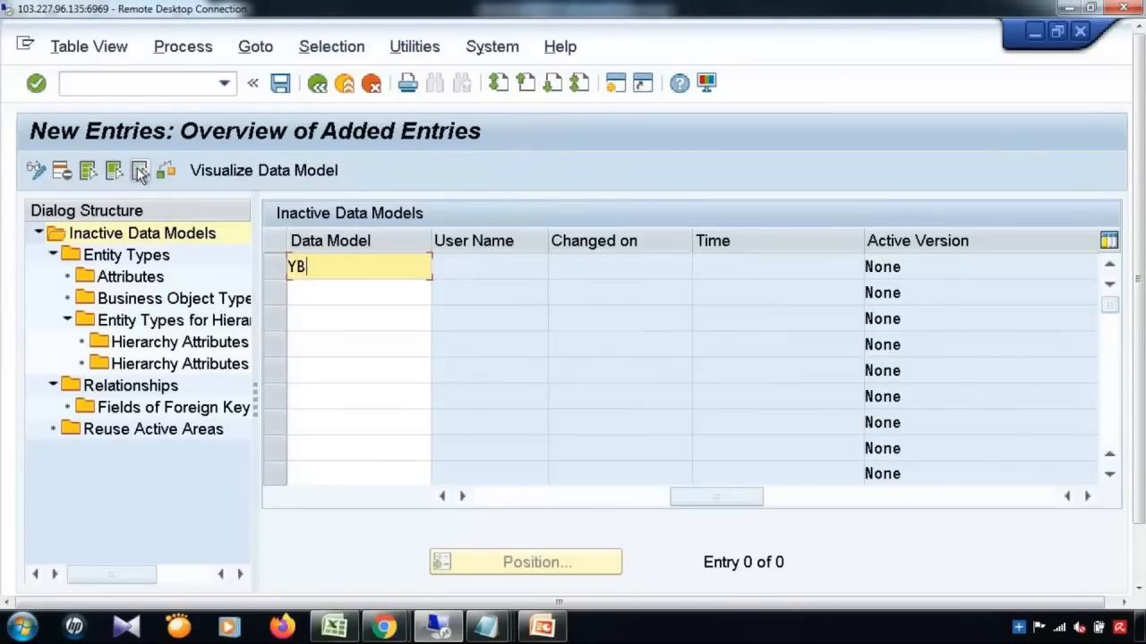
{"action": "left_click", "coordinate": [485, 495]}
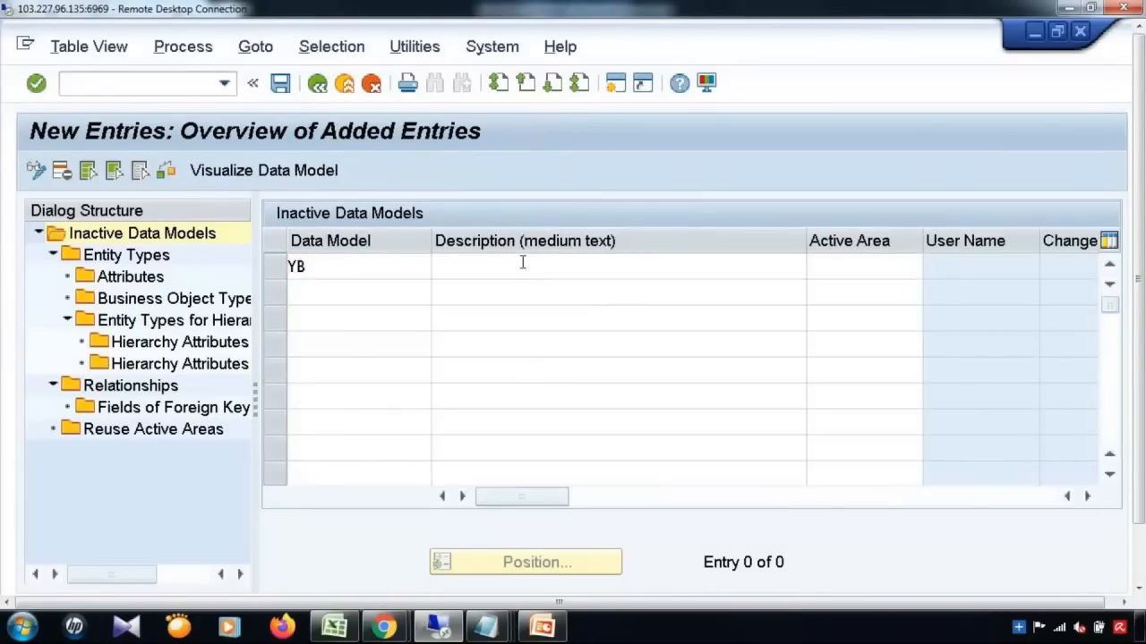
{"action": "left_click", "coordinate": [523, 262]}
{"action": "type", "text": "Airline"}
{"action": "key", "text": "Down"}
{"action": "key", "text": "Return"}
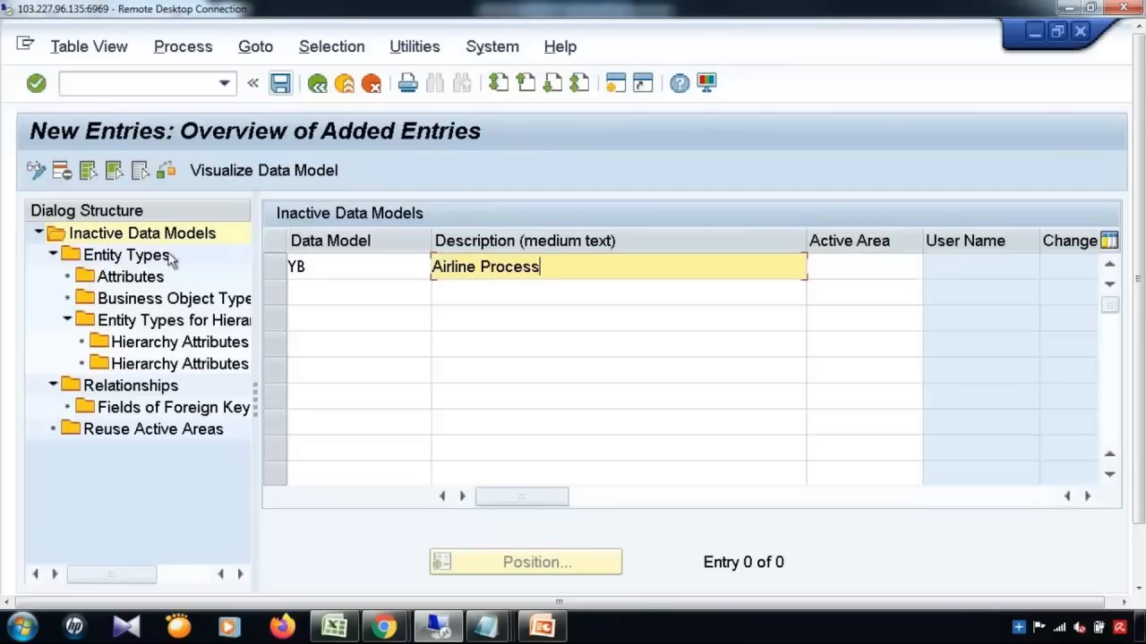
{"action": "left_click", "coordinate": [280, 84]}
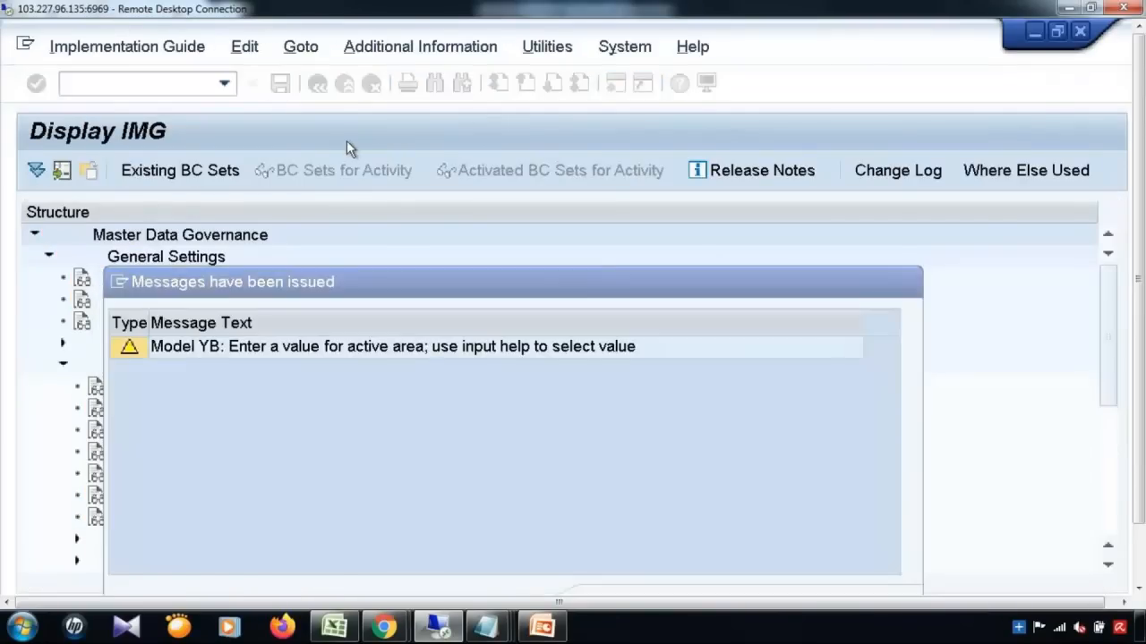
Step: Accept the active-area warning and workbench request, then open the Entity Types of model YB
{"action": "key", "text": "Return"}
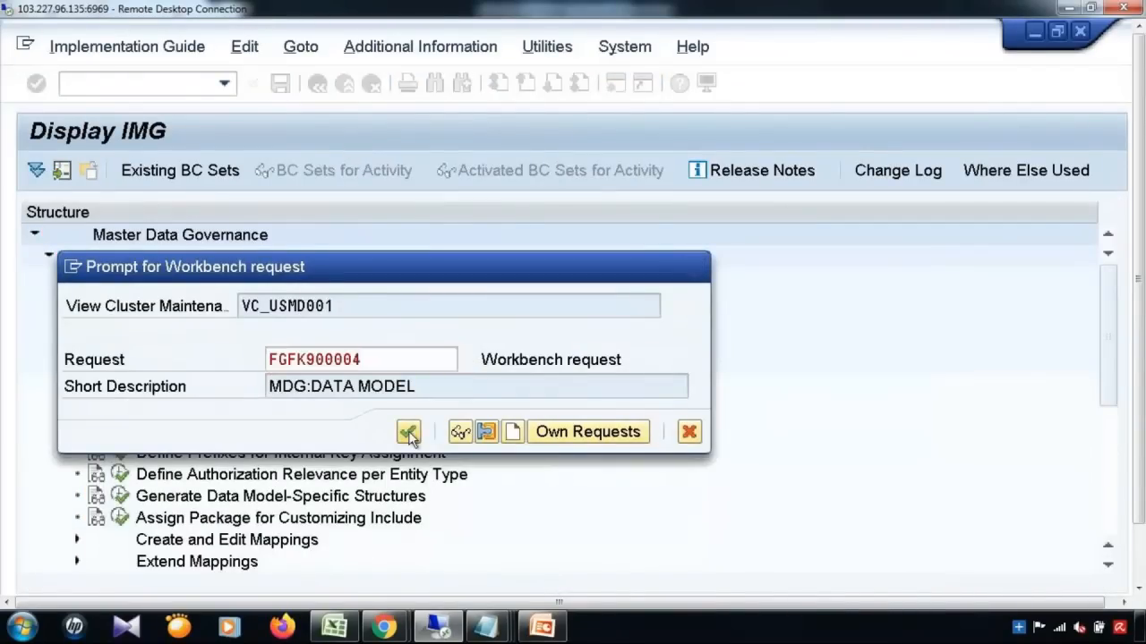
{"action": "left_click", "coordinate": [408, 433]}
{"action": "left_click", "coordinate": [274, 269]}
{"action": "left_click", "coordinate": [134, 262]}
{"action": "double_click", "coordinate": [134, 259]}
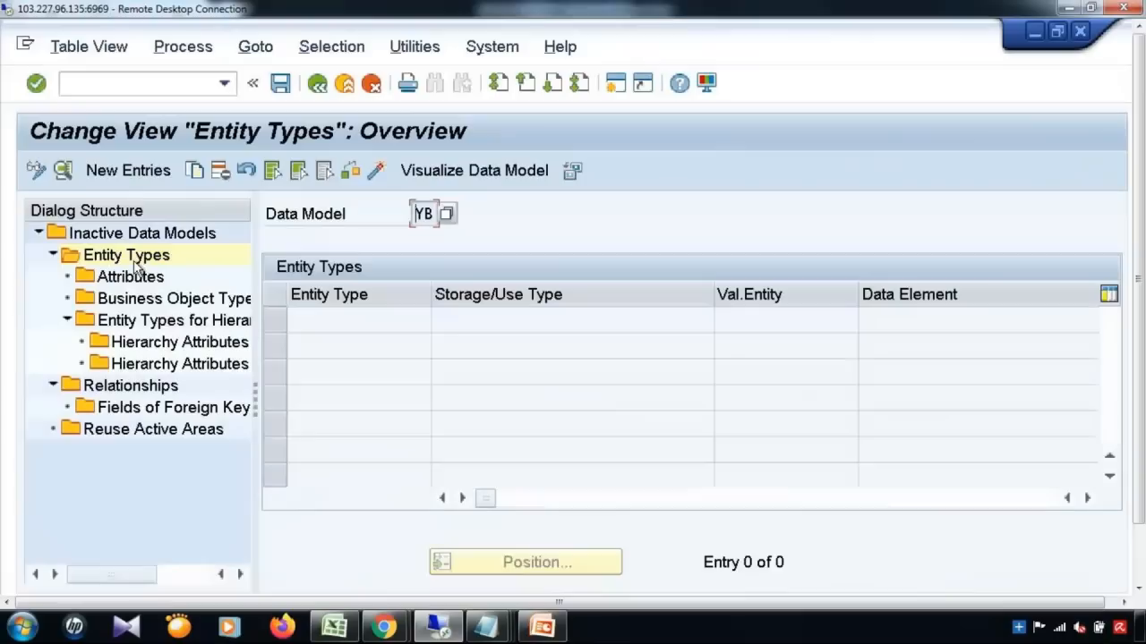
Step: Add entity type CARRID, changeable via change request, with data element S_CARR_ID
{"action": "left_click", "coordinate": [125, 173]}
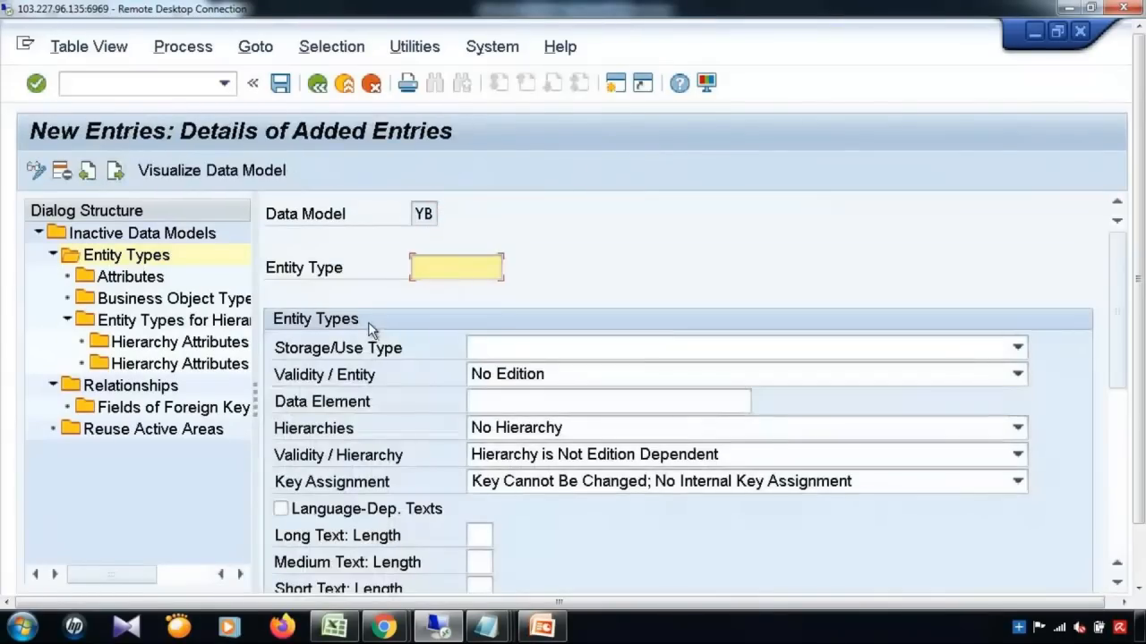
{"action": "left_click", "coordinate": [466, 269]}
{"action": "type", "text": "CA"}
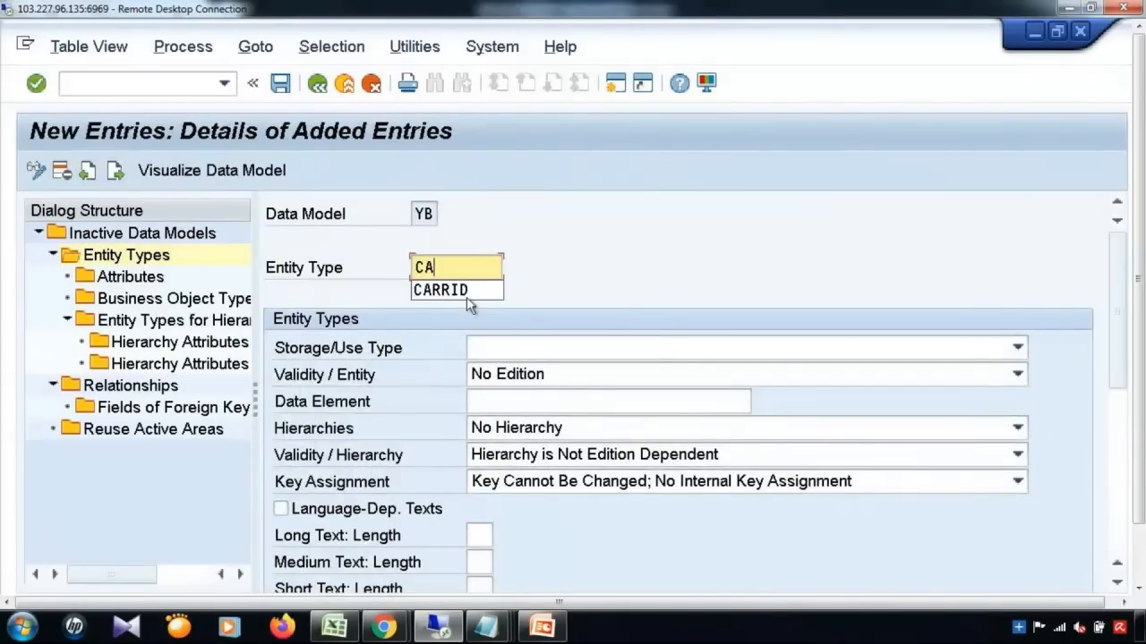
{"action": "left_click", "coordinate": [456, 290]}
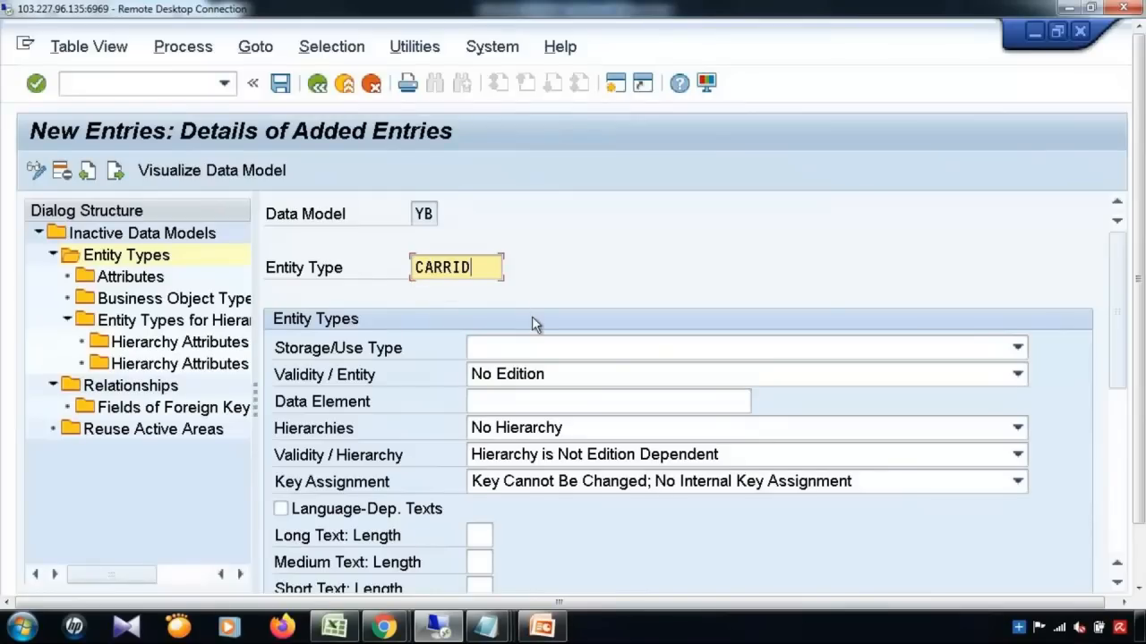
{"action": "left_click", "coordinate": [524, 350]}
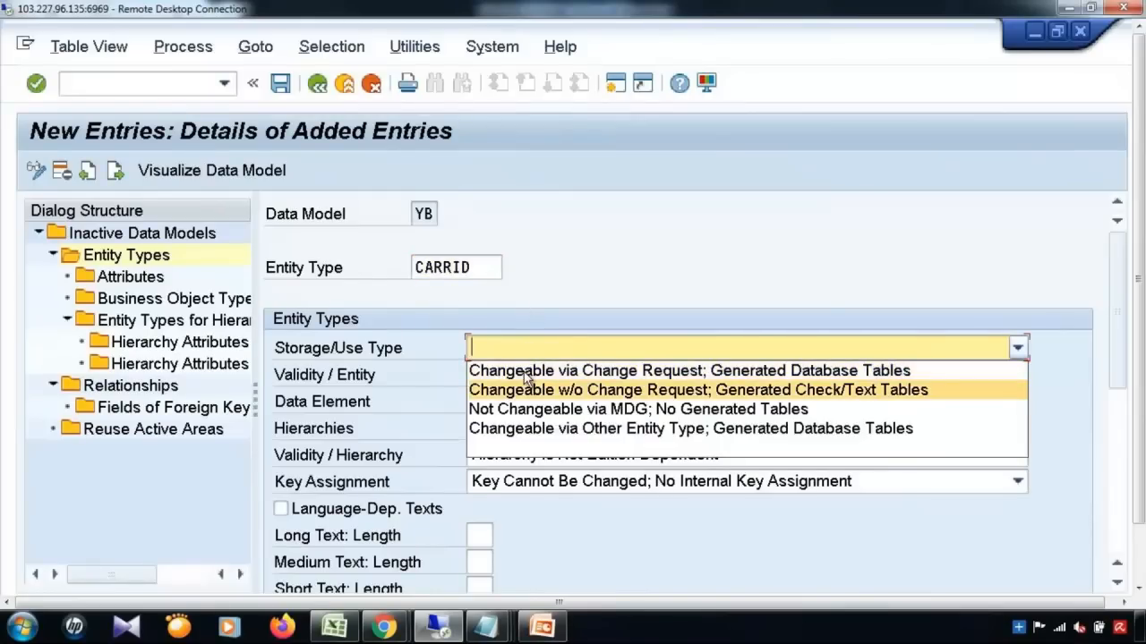
{"action": "left_click", "coordinate": [533, 370]}
{"action": "left_click", "coordinate": [539, 402]}
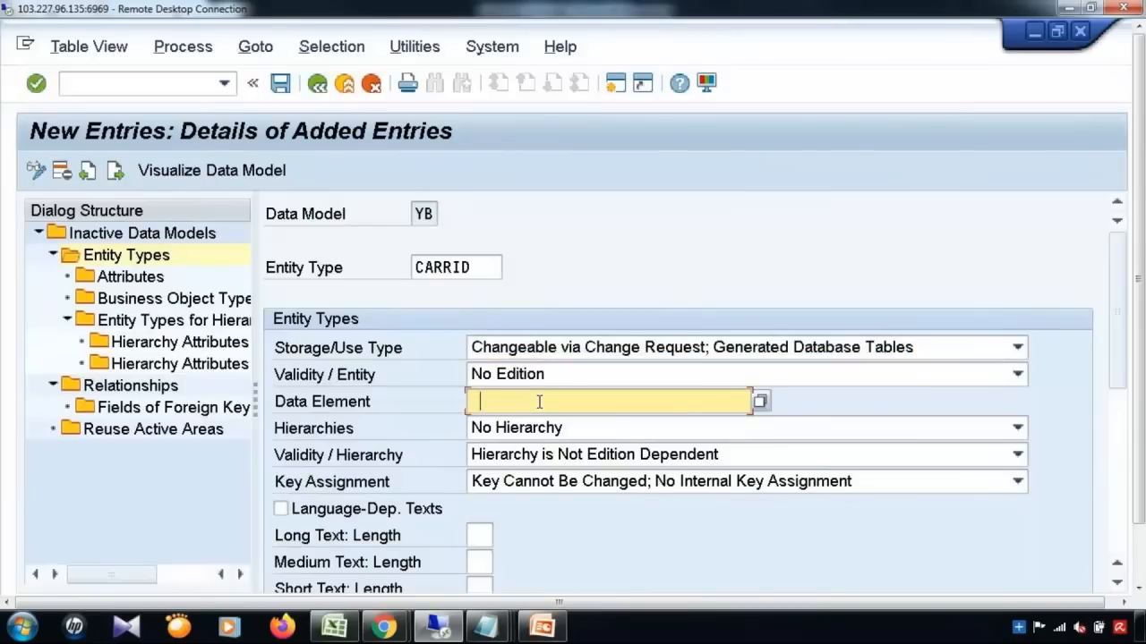
{"action": "left_click", "coordinate": [533, 441]}
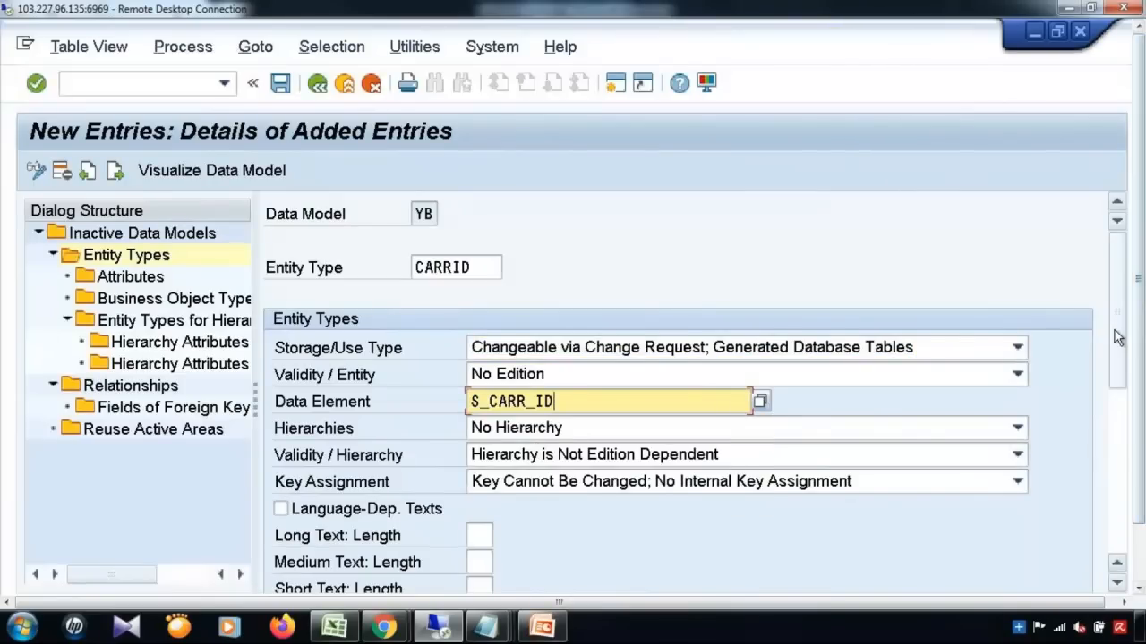
{"action": "scroll", "coordinate": [1117, 399], "scroll_direction": "down", "scroll_amount": 3}
{"action": "scroll", "coordinate": [1117, 398], "scroll_direction": "down", "scroll_amount": 4}
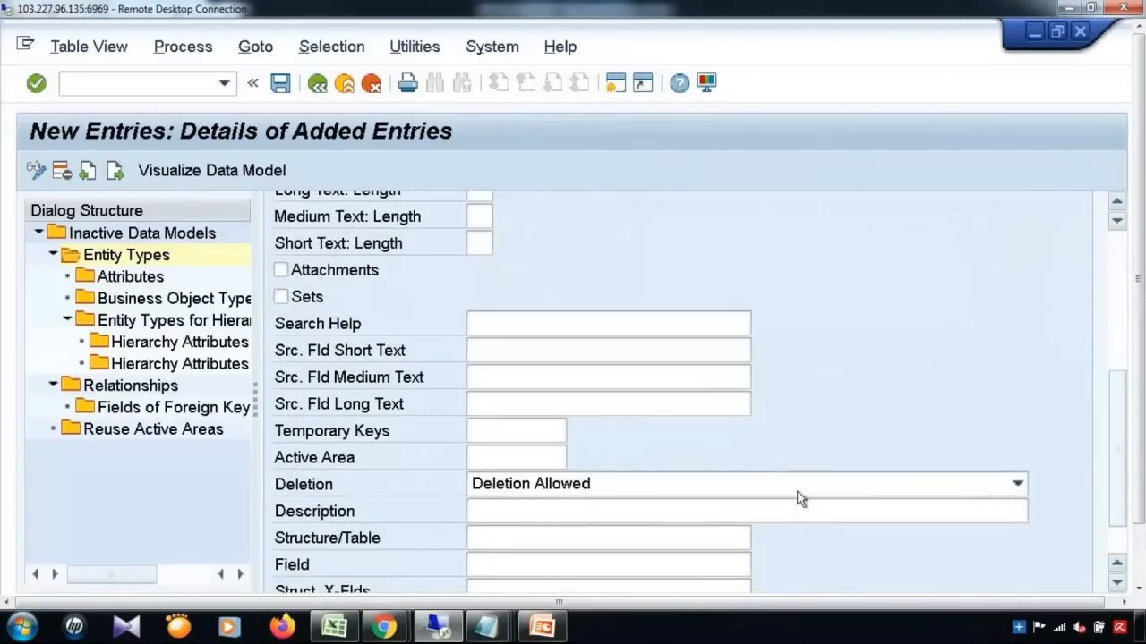
Step: Give CARRID description 'Carrier ID' and medium text length 20, save, and return to the overview
{"action": "left_click", "coordinate": [744, 511]}
{"action": "type", "text": "Carrier "}
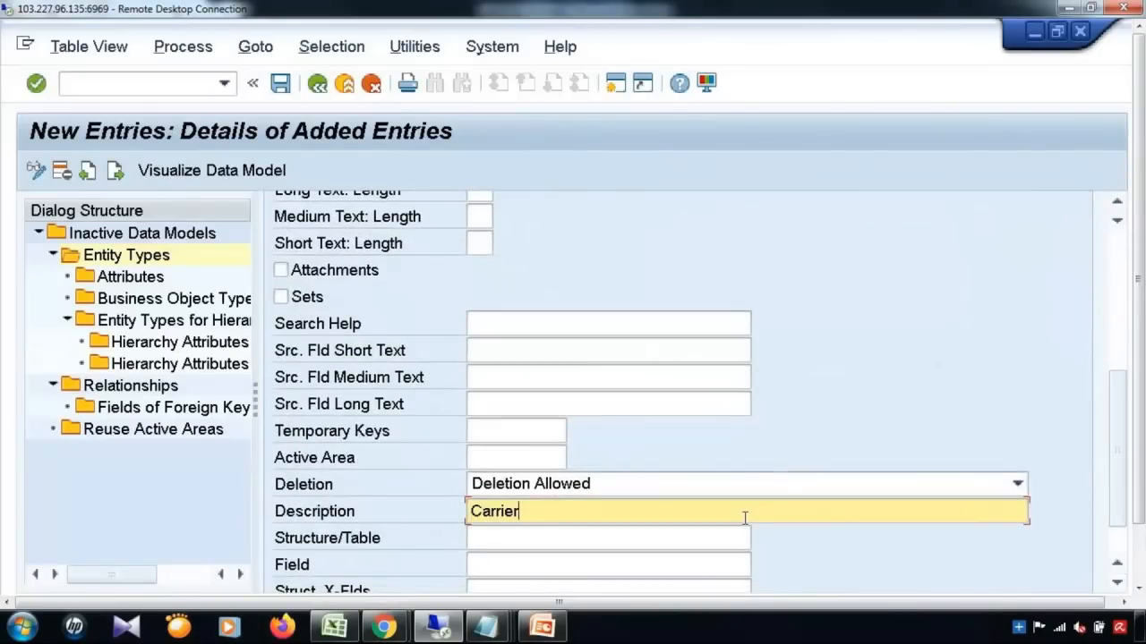
{"action": "type", "text": "ID"}
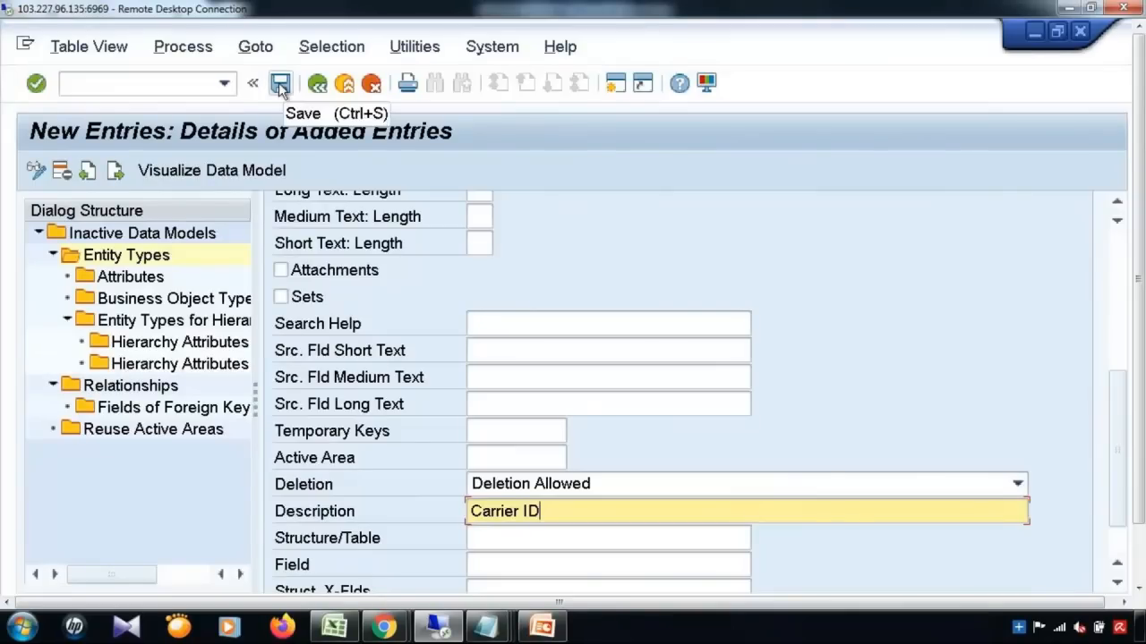
{"action": "left_click", "coordinate": [475, 217]}
{"action": "type", "text": "20"}
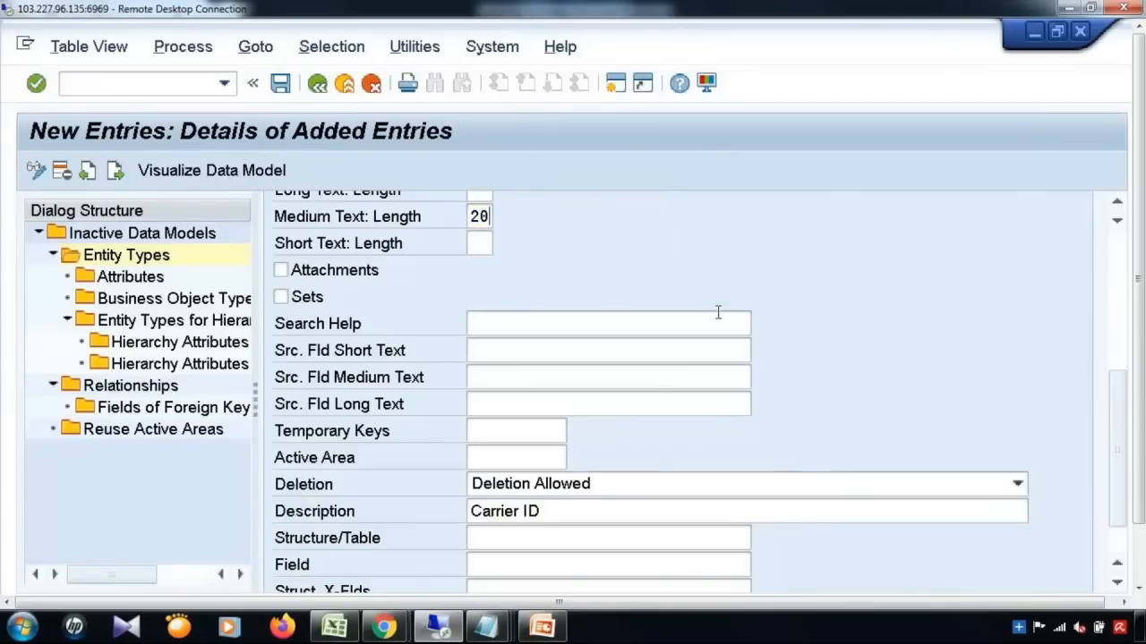
{"action": "left_click", "coordinate": [718, 312]}
{"action": "left_click", "coordinate": [281, 85]}
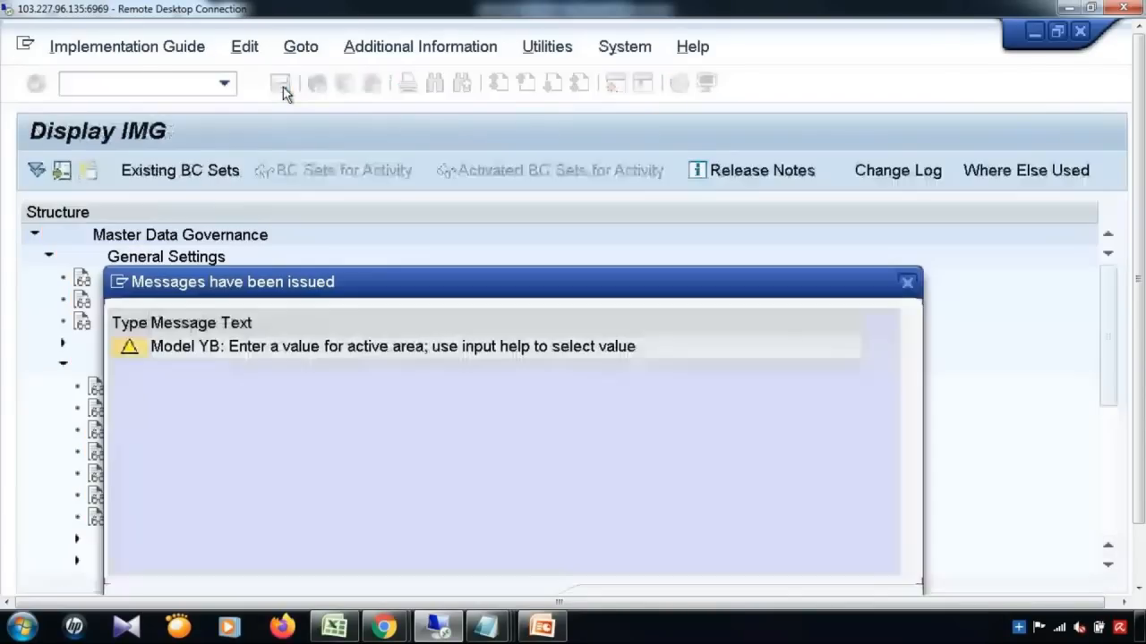
{"action": "left_click_drag", "start_coordinate": [1139, 408], "coordinate": [1142, 466]}
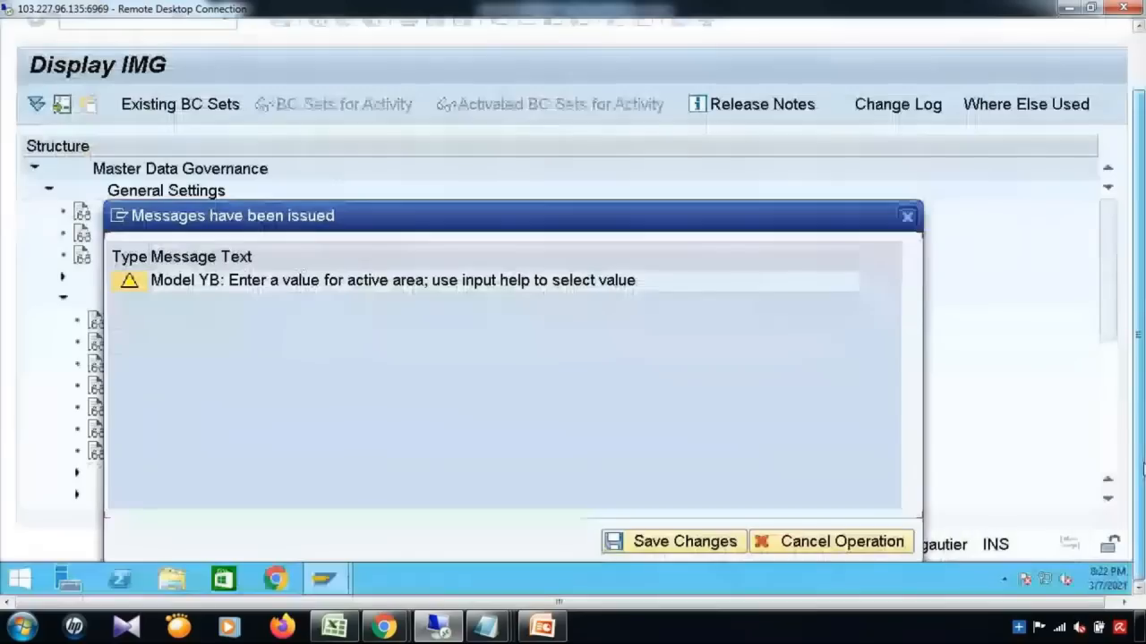
{"action": "left_click", "coordinate": [678, 544]}
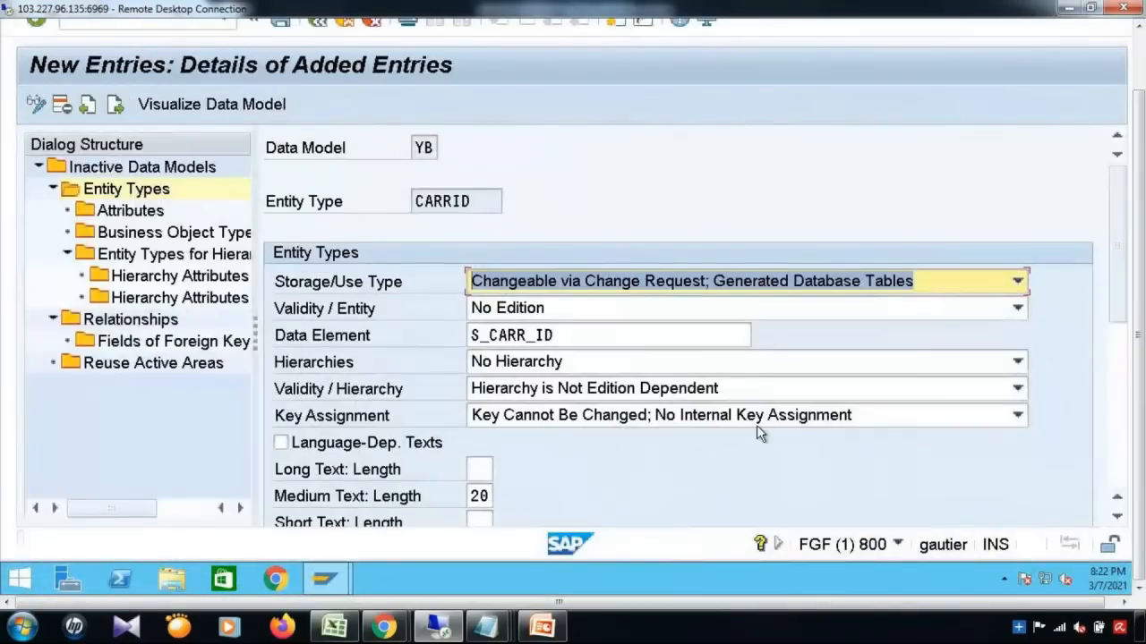
{"action": "left_click_drag", "start_coordinate": [1139, 410], "coordinate": [1139, 345]}
{"action": "left_click", "coordinate": [318, 83]}
{"action": "left_click", "coordinate": [317, 83]}
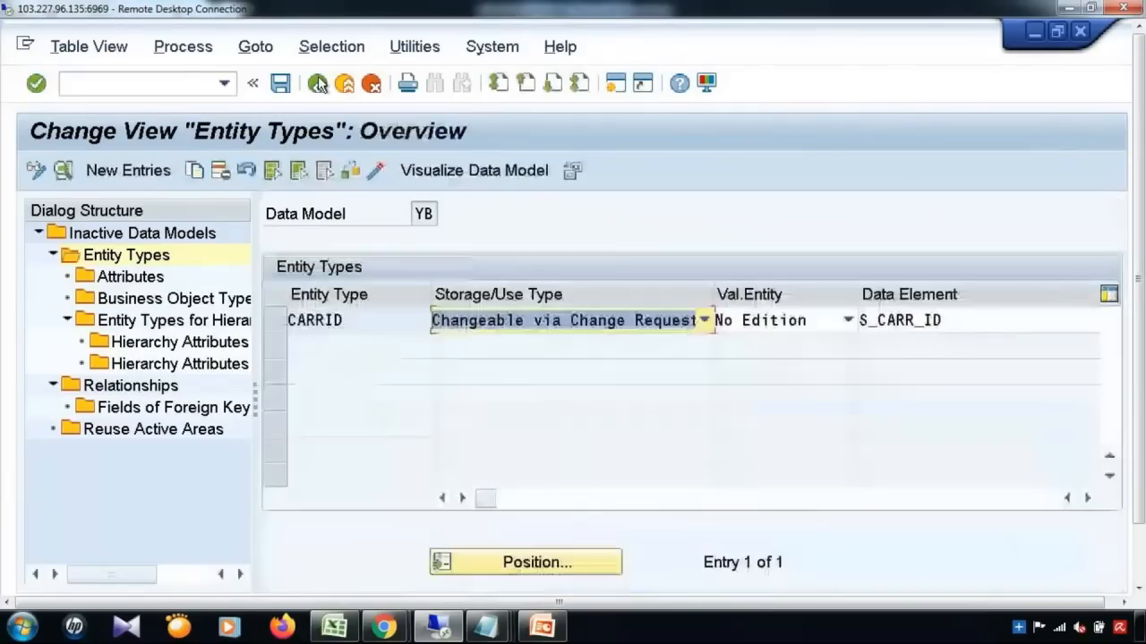
Step: Add entity type CURR, not changeable via MDG, with data element S_CURRCODE
{"action": "left_click", "coordinate": [128, 170]}
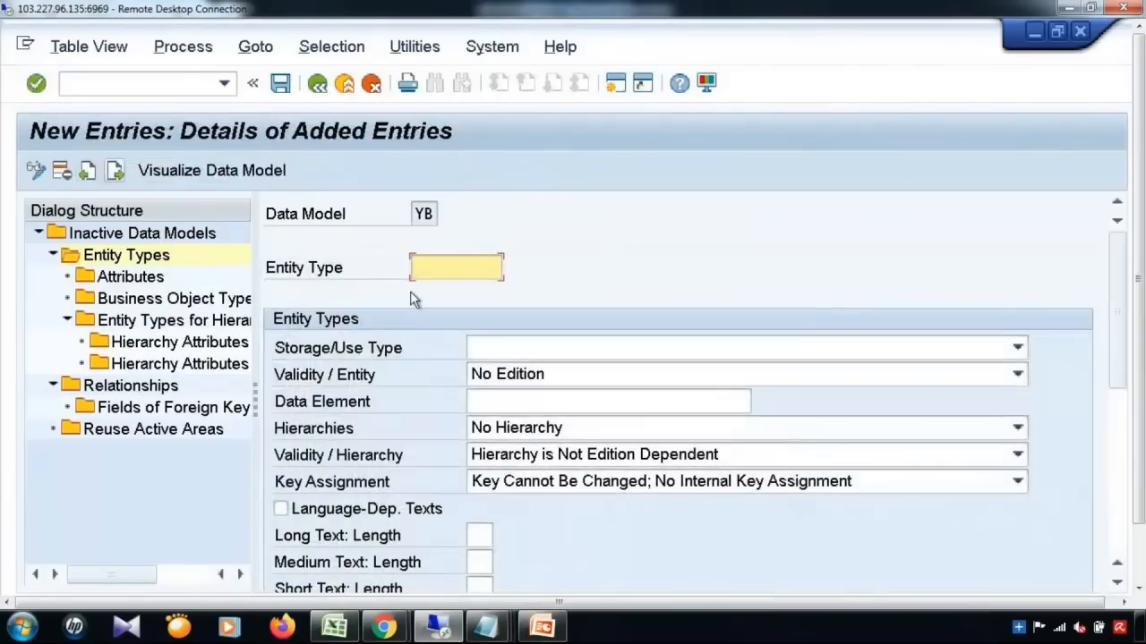
{"action": "type", "text": "C"}
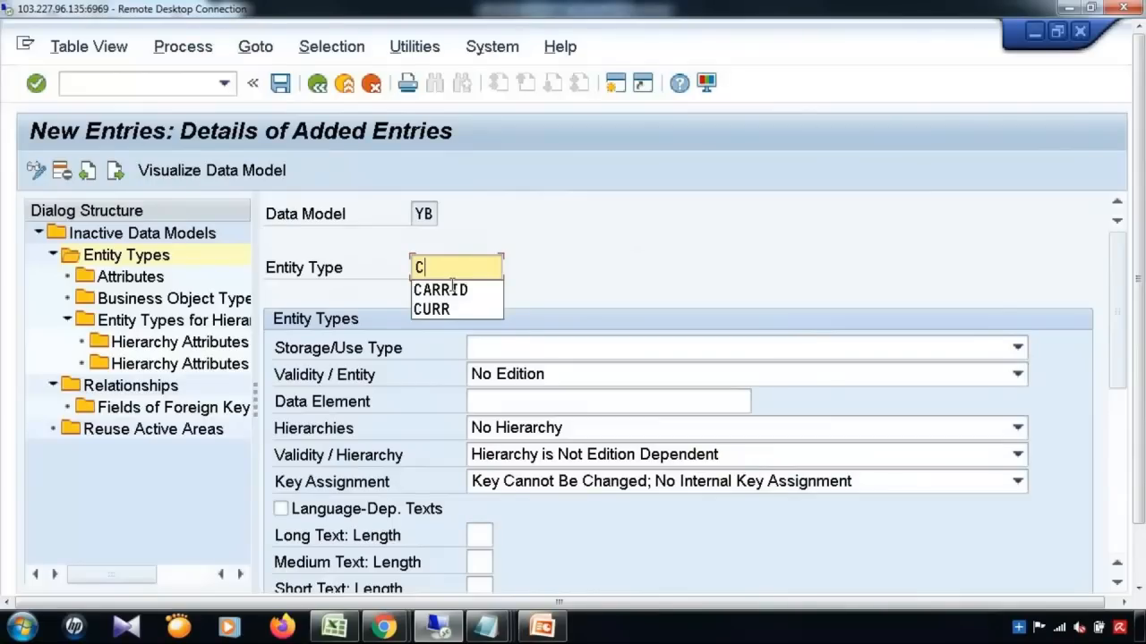
{"action": "left_click", "coordinate": [451, 308]}
{"action": "left_click", "coordinate": [579, 349]}
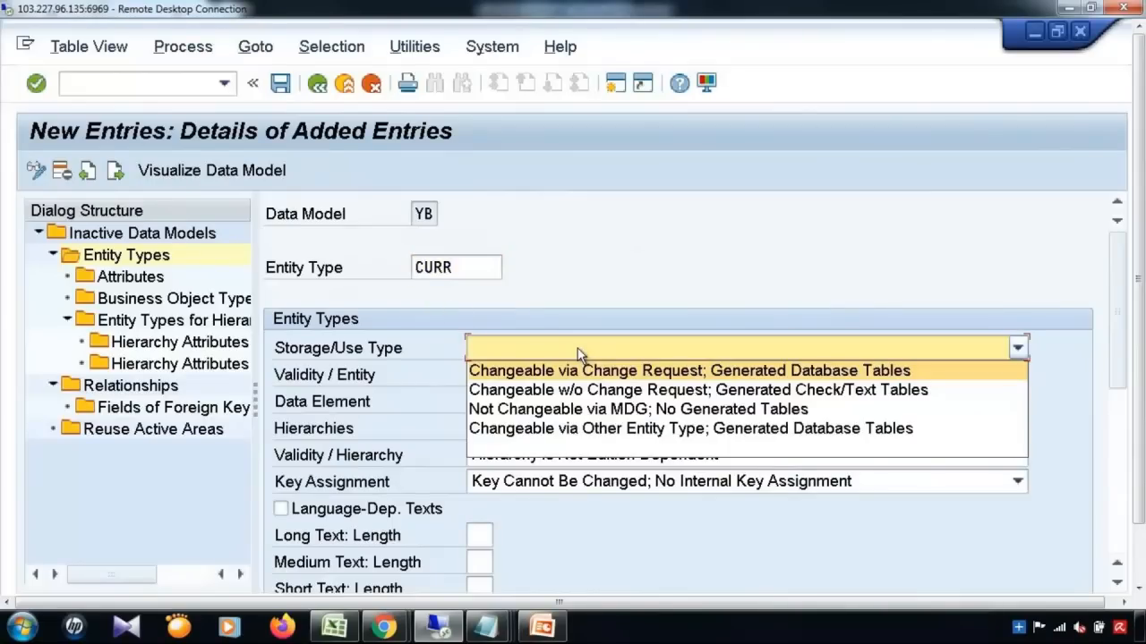
{"action": "left_click", "coordinate": [546, 408]}
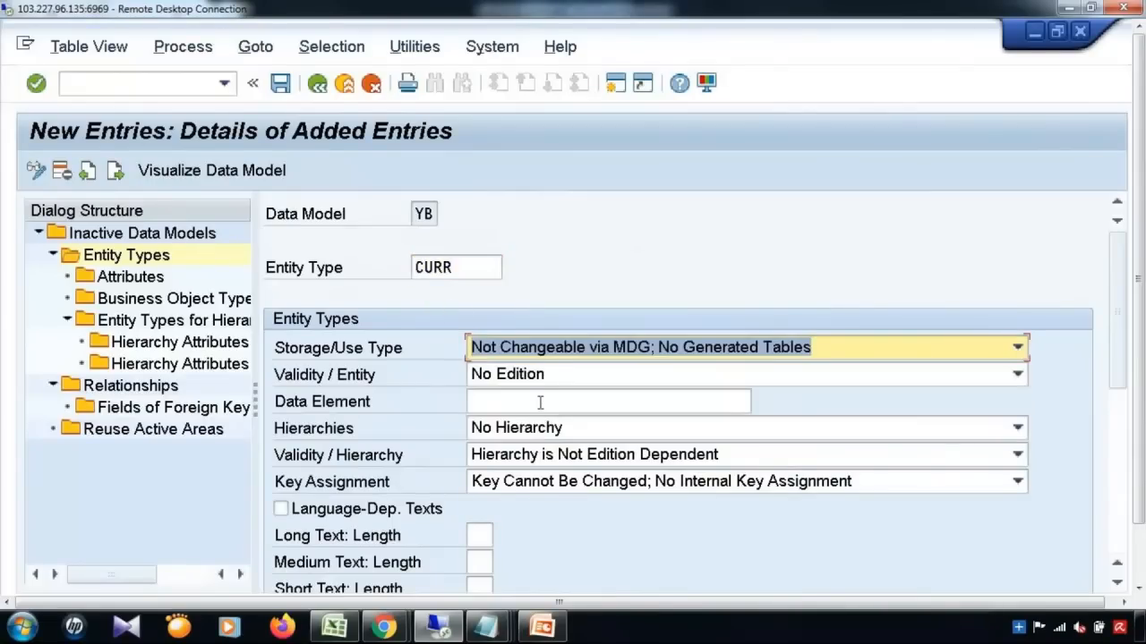
{"action": "left_click", "coordinate": [539, 402]}
{"action": "left_click", "coordinate": [540, 402]}
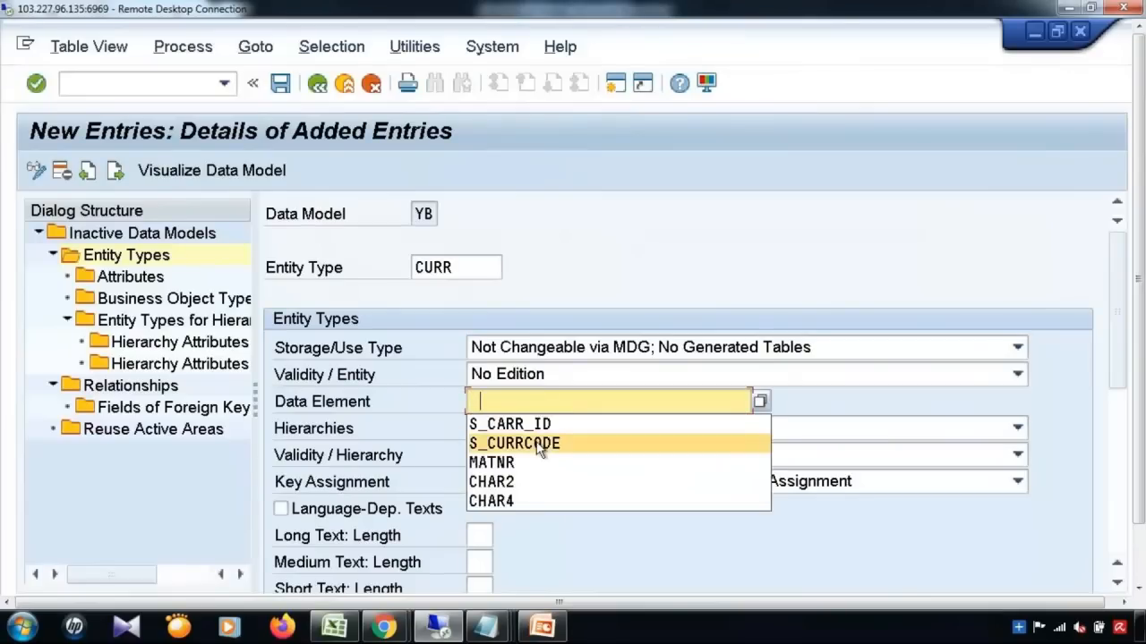
{"action": "left_click", "coordinate": [540, 444]}
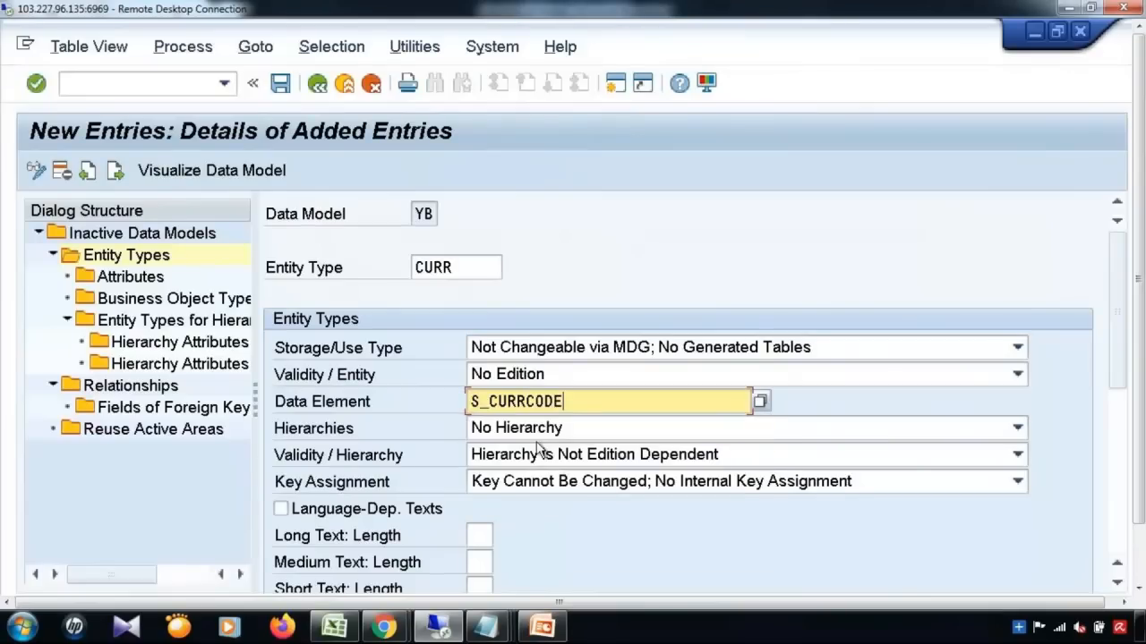
{"action": "left_click", "coordinate": [1124, 484]}
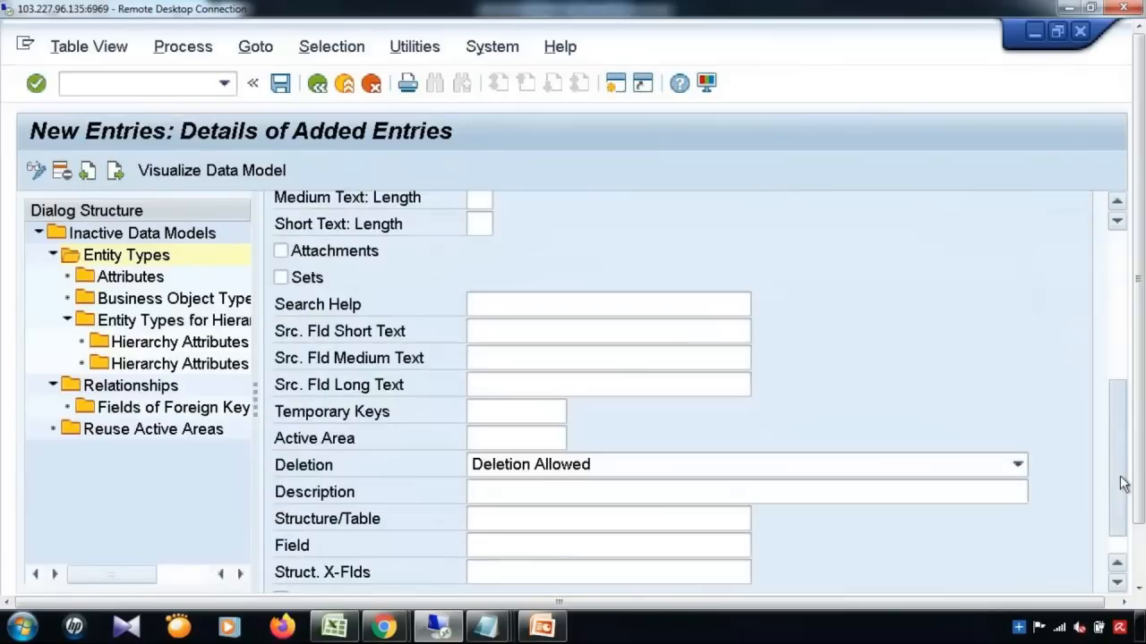
{"action": "left_click", "coordinate": [1123, 484]}
Step: Describe CURR as 'Currency', save despite the warning, and return to the overview
{"action": "left_click", "coordinate": [779, 486]}
{"action": "type", "text": "Cu"}
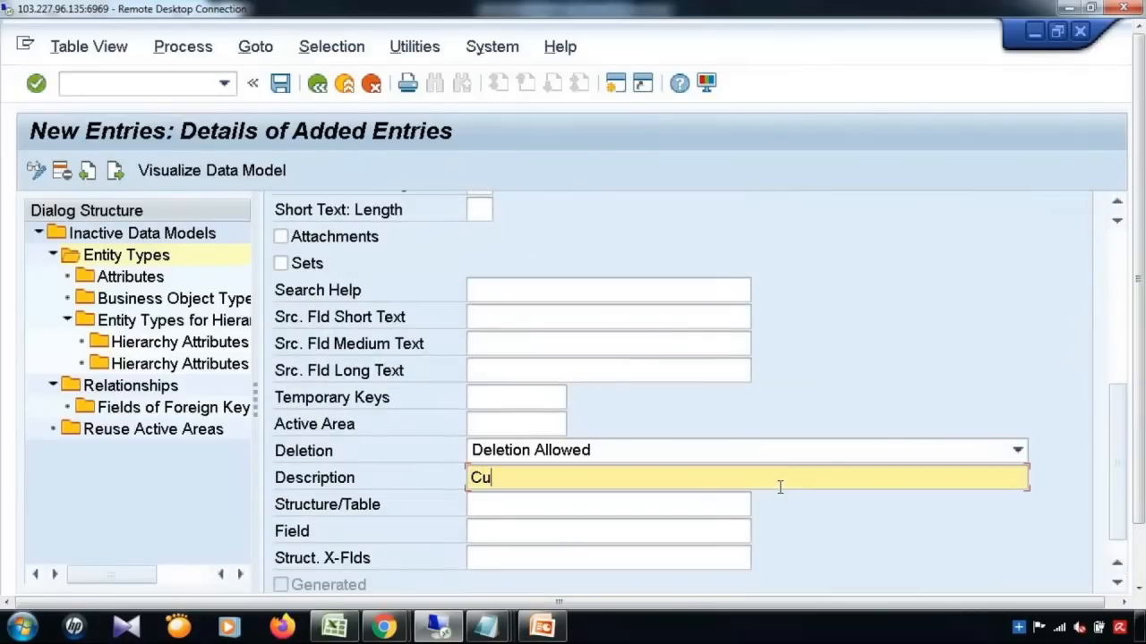
{"action": "type", "text": "rrency"}
{"action": "left_click", "coordinate": [280, 84]}
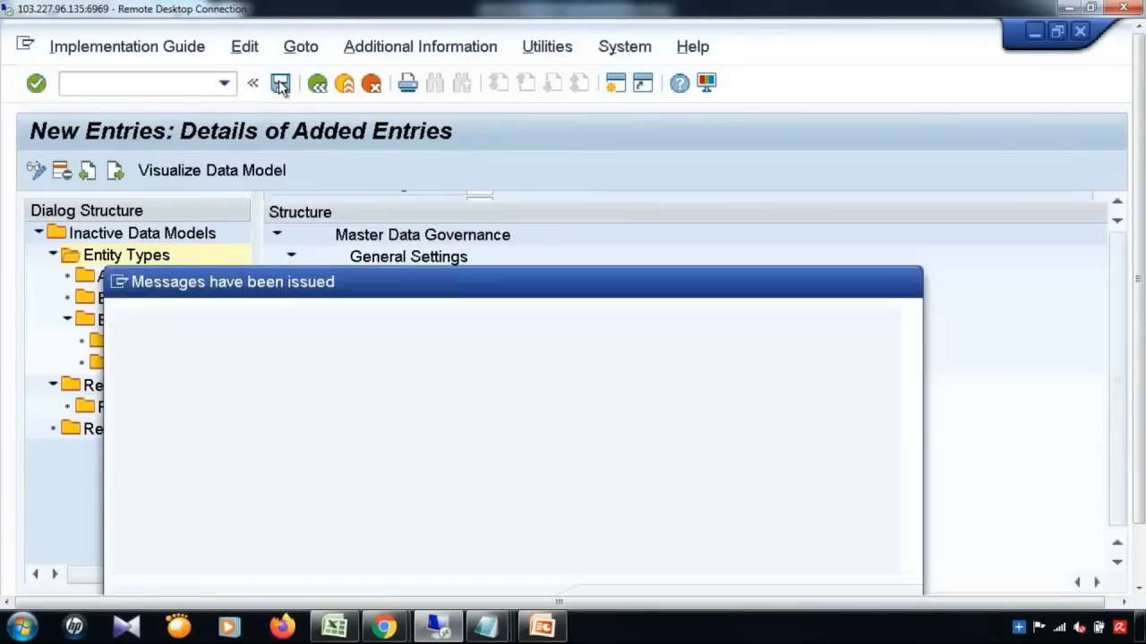
{"action": "left_click_drag", "start_coordinate": [1139, 308], "coordinate": [1139, 376]}
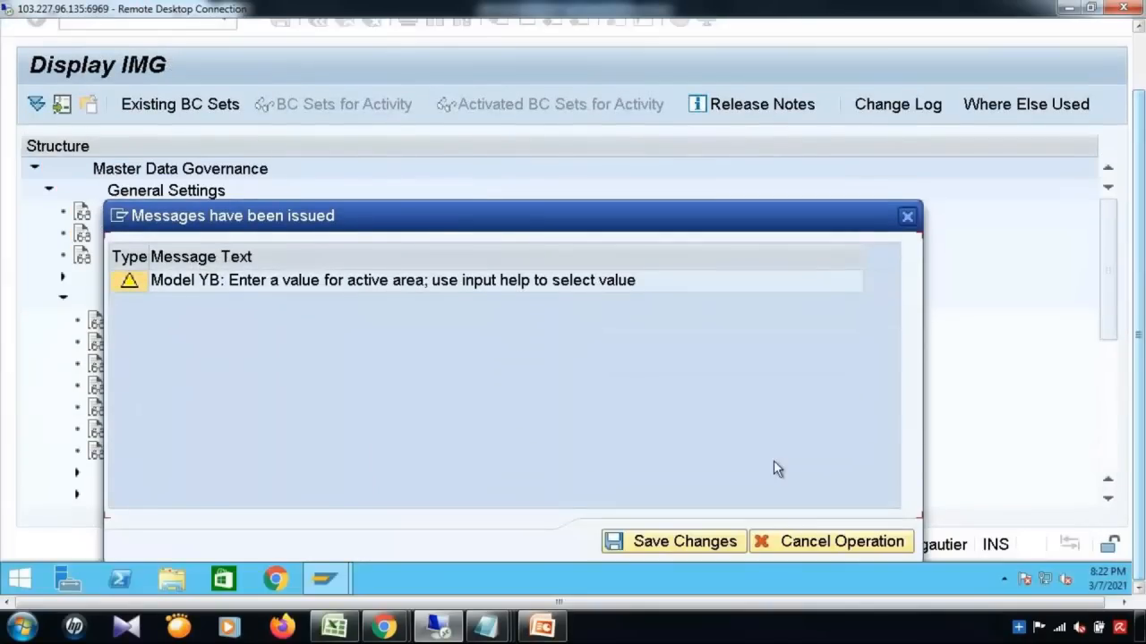
{"action": "left_click", "coordinate": [687, 540]}
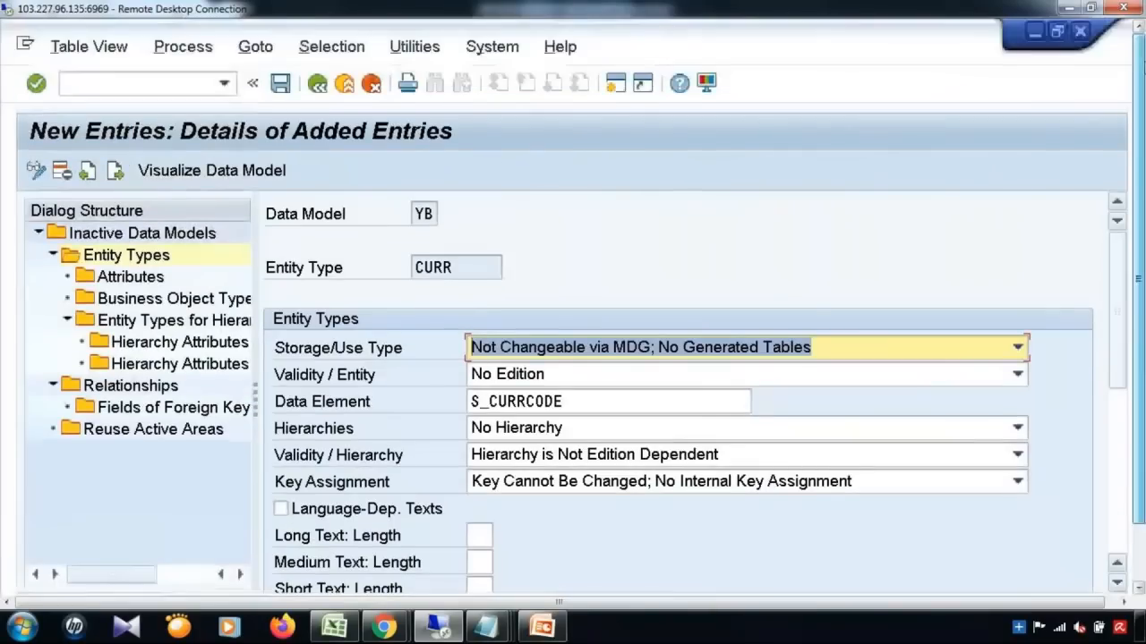
{"action": "left_click", "coordinate": [317, 84]}
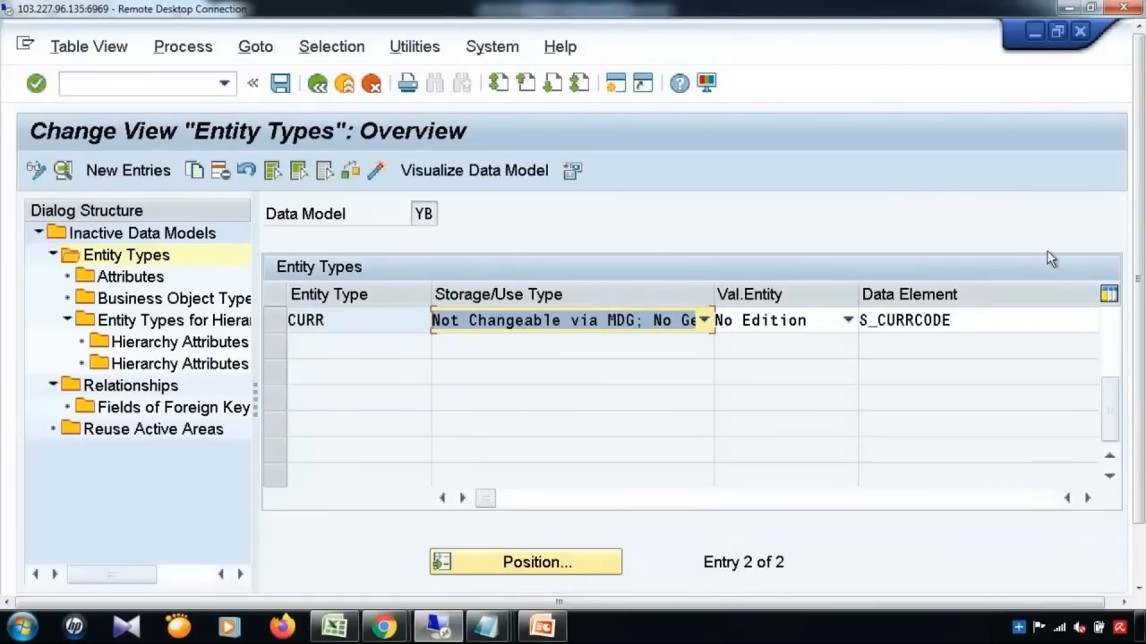
Step: Add attribute URL with data element S_CARRURL to CARRID, save, and open the Relationships
{"action": "left_click", "coordinate": [1107, 332]}
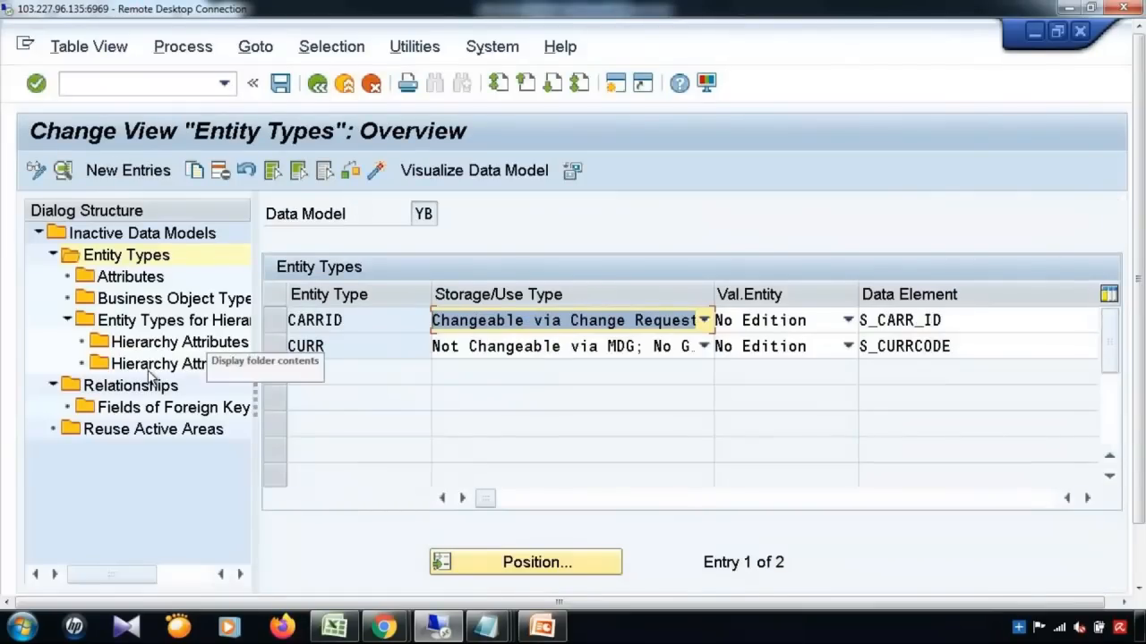
{"action": "left_click", "coordinate": [275, 324]}
{"action": "double_click", "coordinate": [127, 281]}
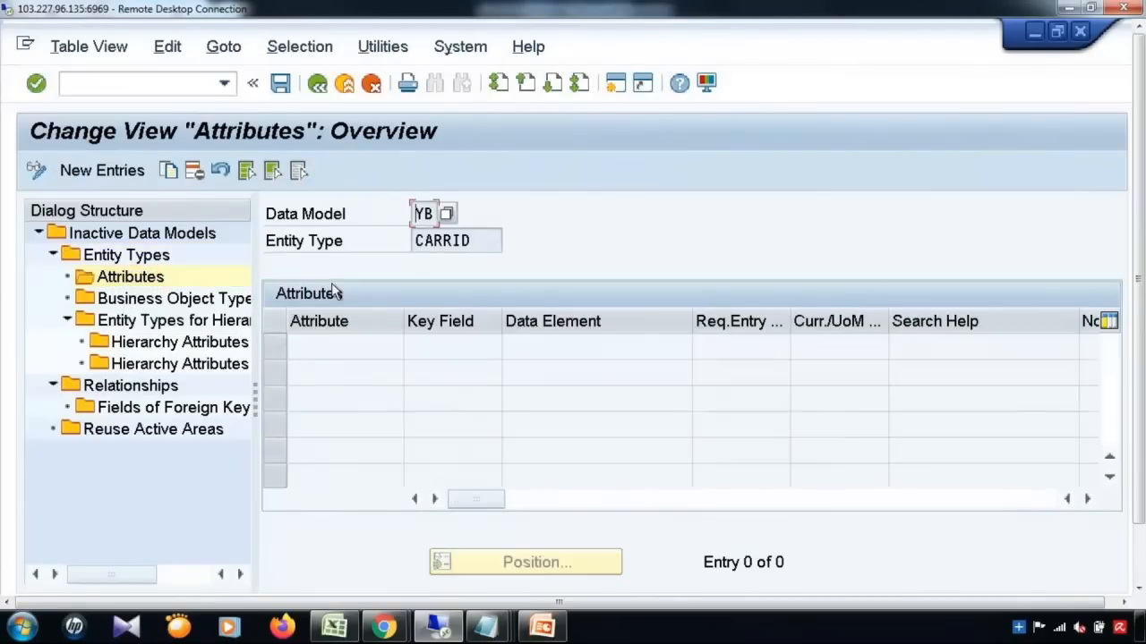
{"action": "left_click", "coordinate": [127, 171]}
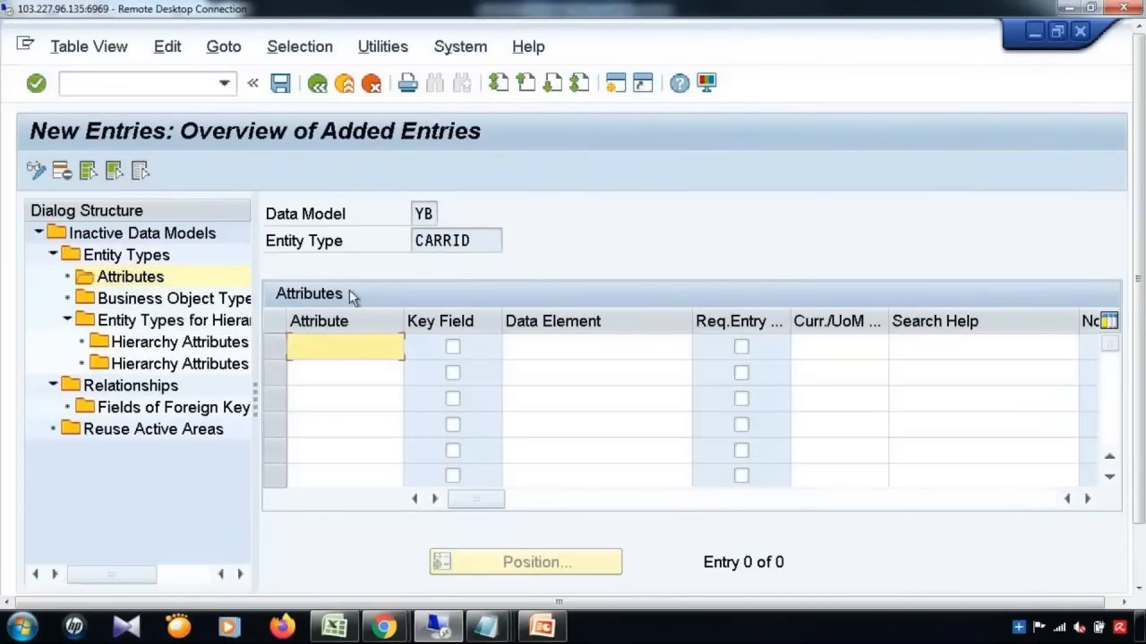
{"action": "left_click", "coordinate": [345, 347]}
{"action": "left_click", "coordinate": [326, 392]}
{"action": "left_click", "coordinate": [545, 347]}
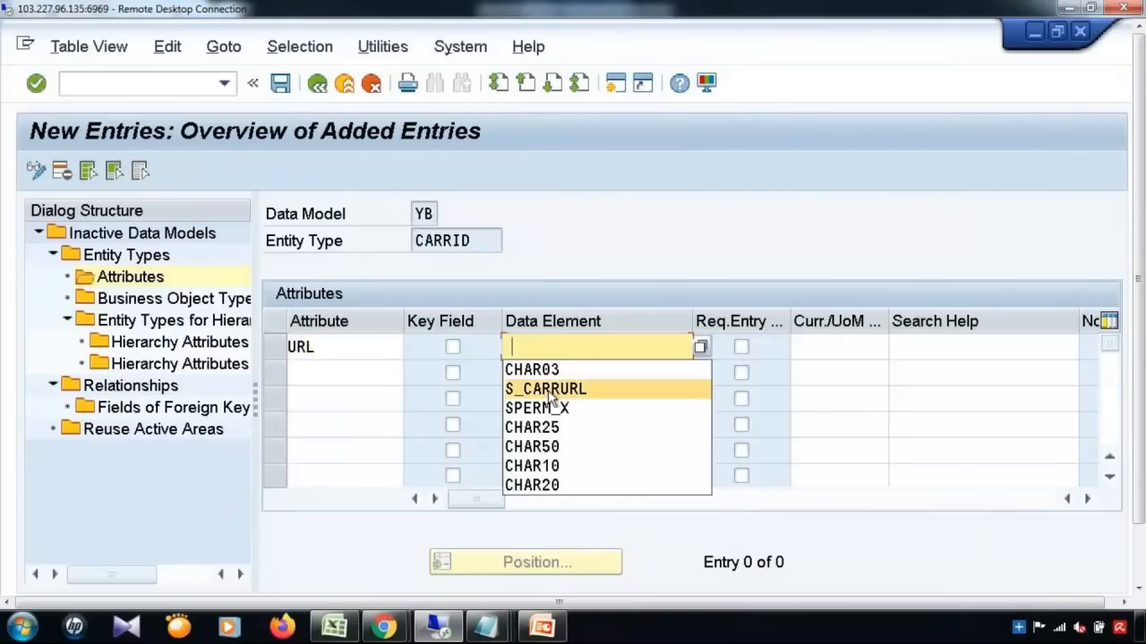
{"action": "left_click", "coordinate": [548, 390]}
{"action": "left_click", "coordinate": [280, 83]}
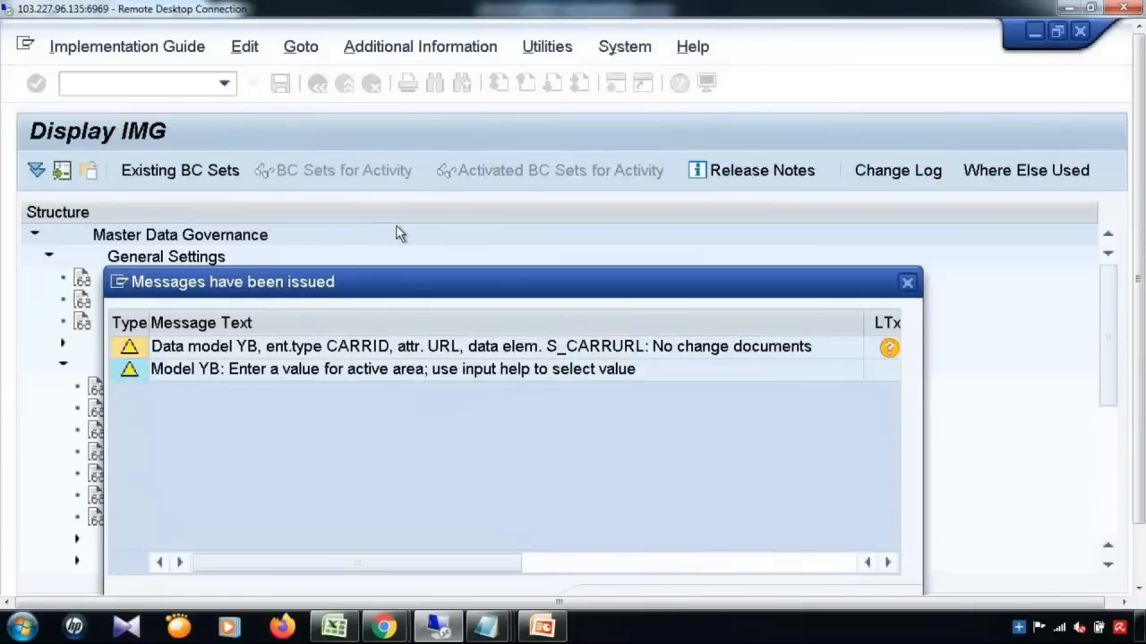
{"action": "key", "text": "Return"}
{"action": "double_click", "coordinate": [161, 386]}
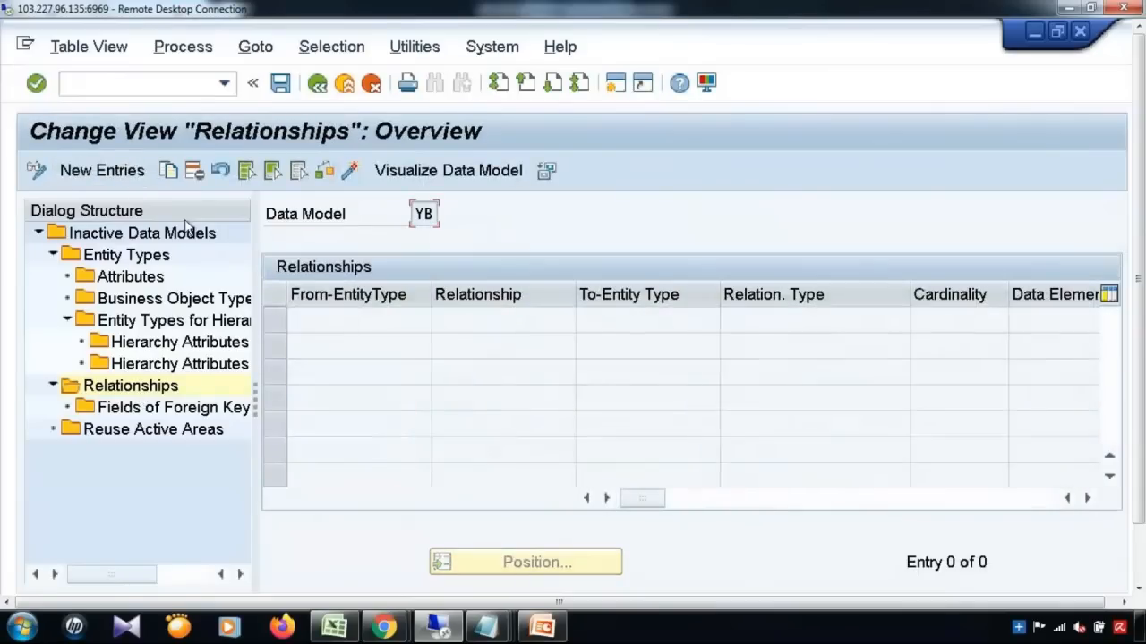
Step: Start relationship CARR_CURR from entity type CURR to entity type CARRID
{"action": "left_click", "coordinate": [104, 170]}
{"action": "left_click", "coordinate": [358, 315]}
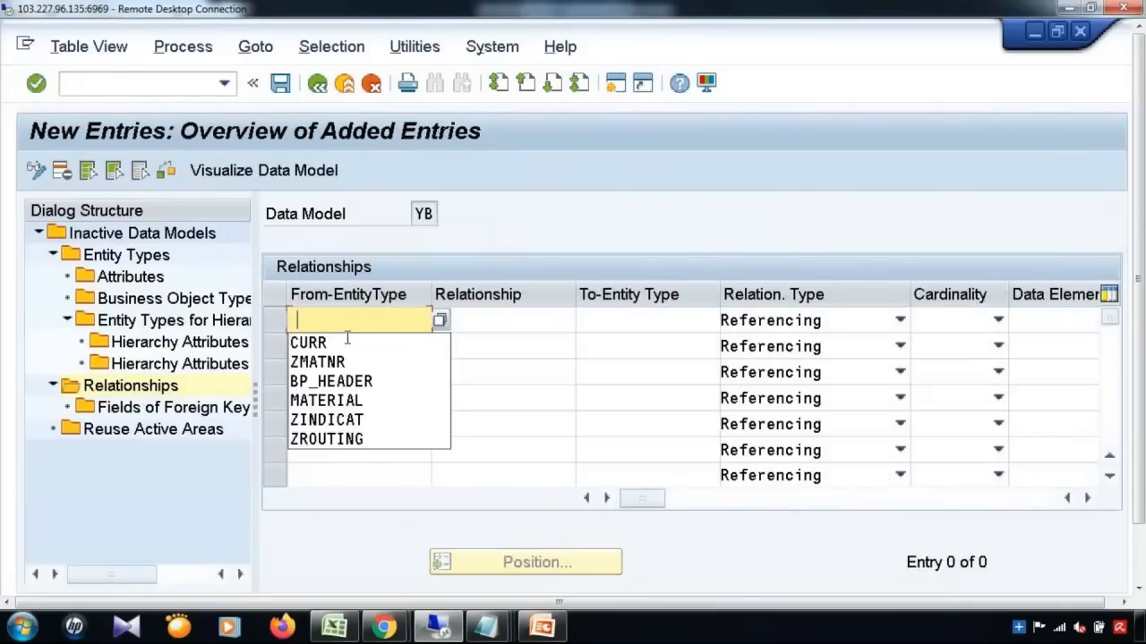
{"action": "left_click", "coordinate": [307, 343]}
{"action": "left_click", "coordinate": [484, 323]}
{"action": "left_click", "coordinate": [485, 323]}
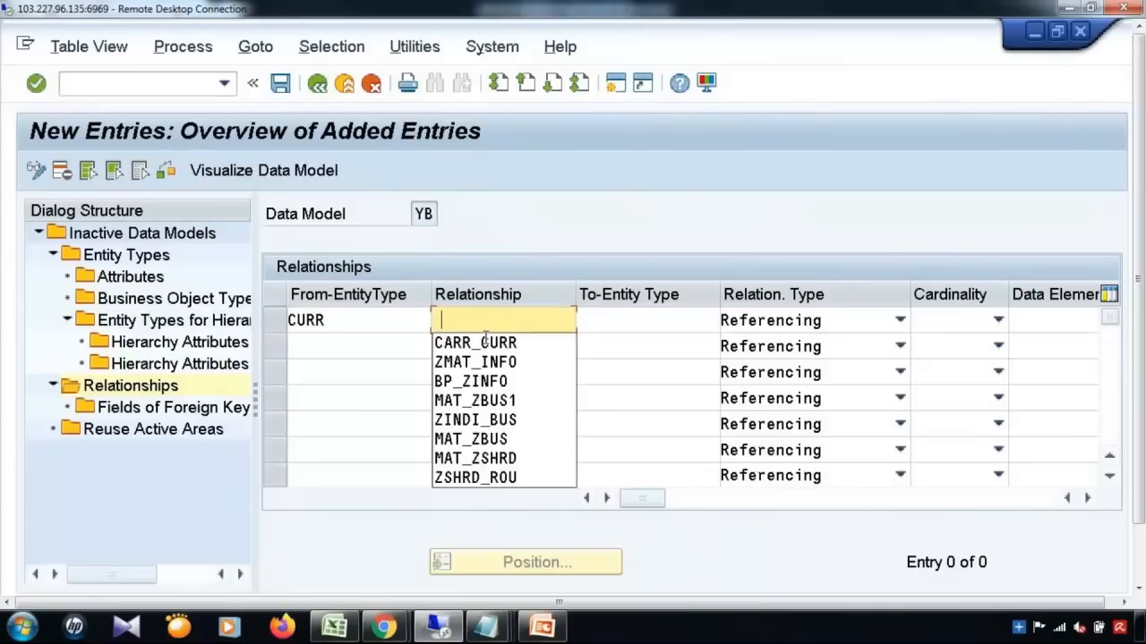
{"action": "left_click", "coordinate": [478, 341]}
{"action": "left_click", "coordinate": [609, 325]}
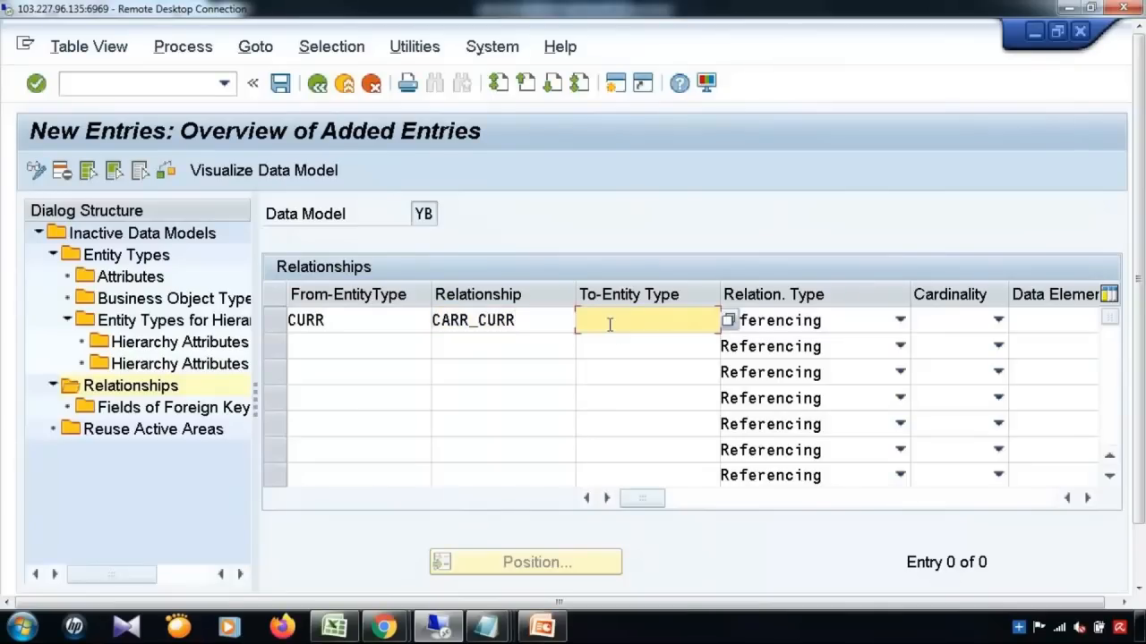
{"action": "left_click", "coordinate": [607, 341]}
Step: Set CARR_CURR to cardinality 1:N with data element S_CURRCODE, save, and go back
{"action": "left_click", "coordinate": [935, 319]}
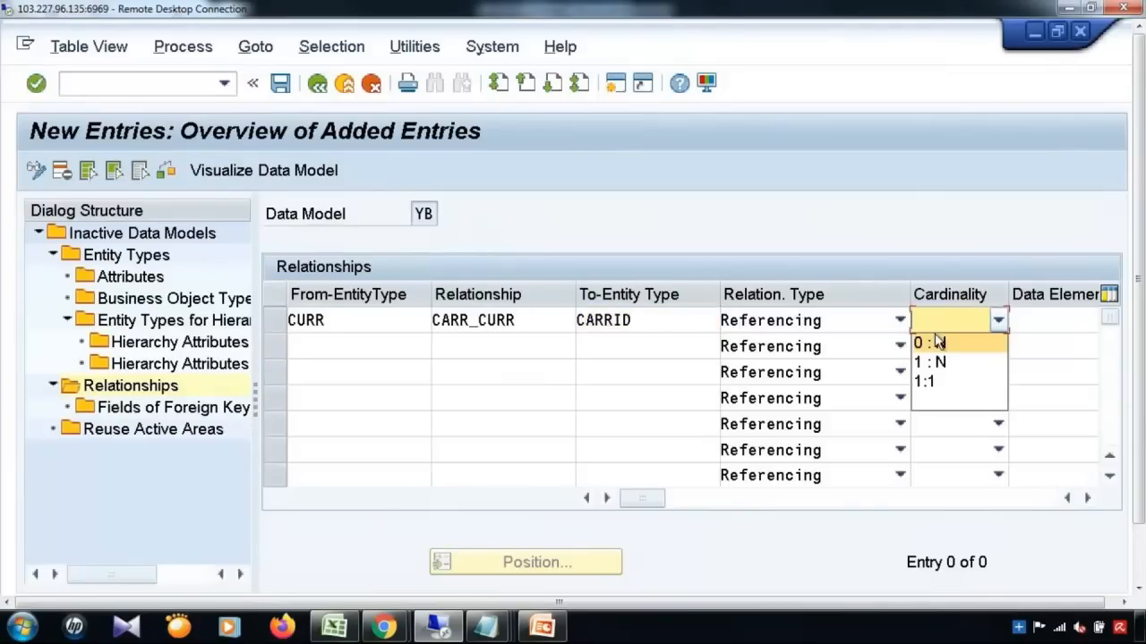
{"action": "left_click", "coordinate": [931, 361]}
{"action": "left_click", "coordinate": [1041, 322]}
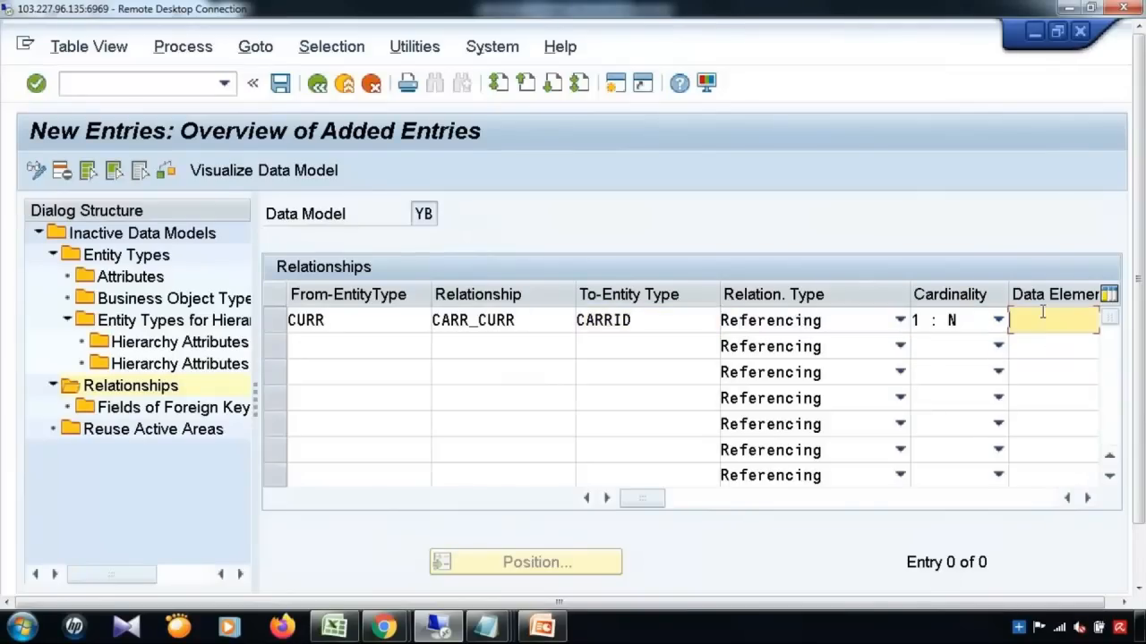
{"action": "left_click", "coordinate": [993, 347]}
{"action": "left_click", "coordinate": [280, 85]}
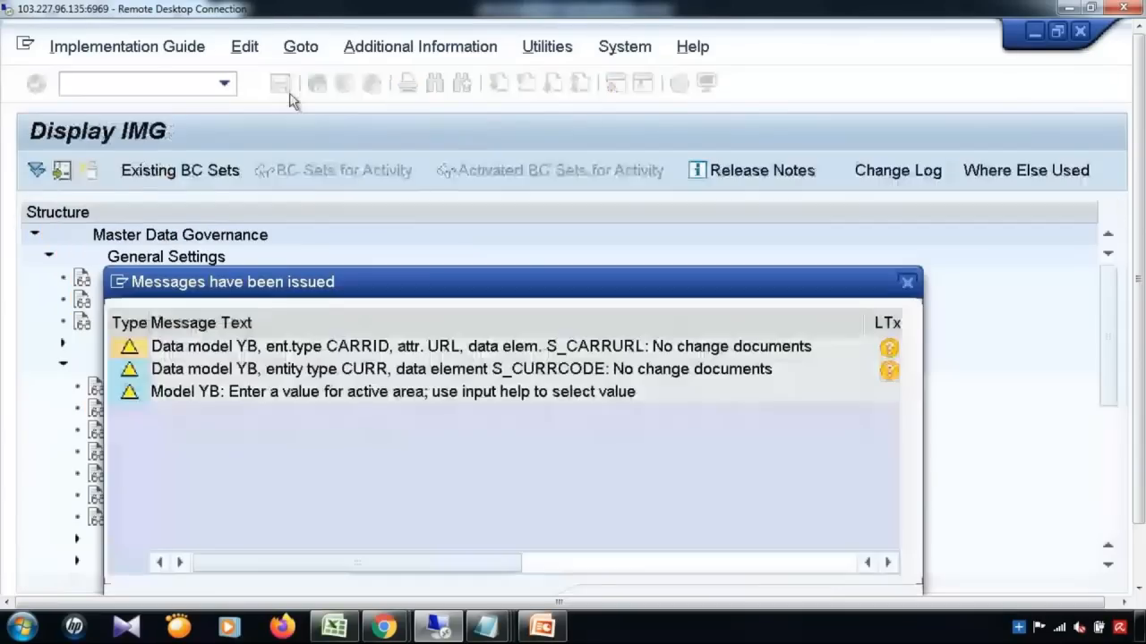
{"action": "key", "text": "Return"}
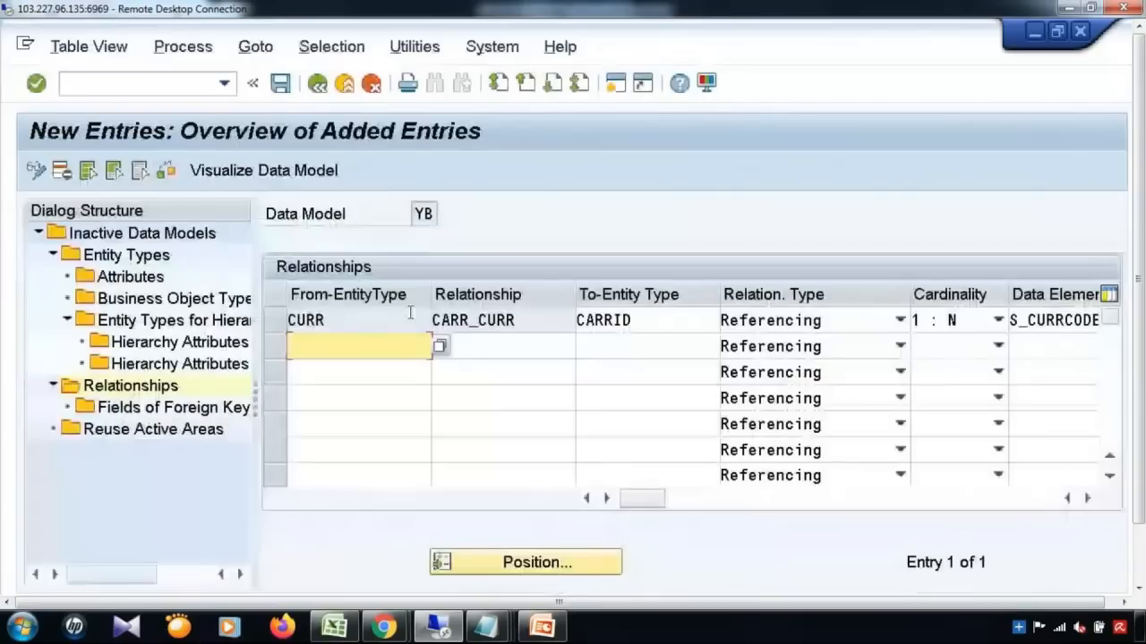
{"action": "left_click", "coordinate": [281, 86]}
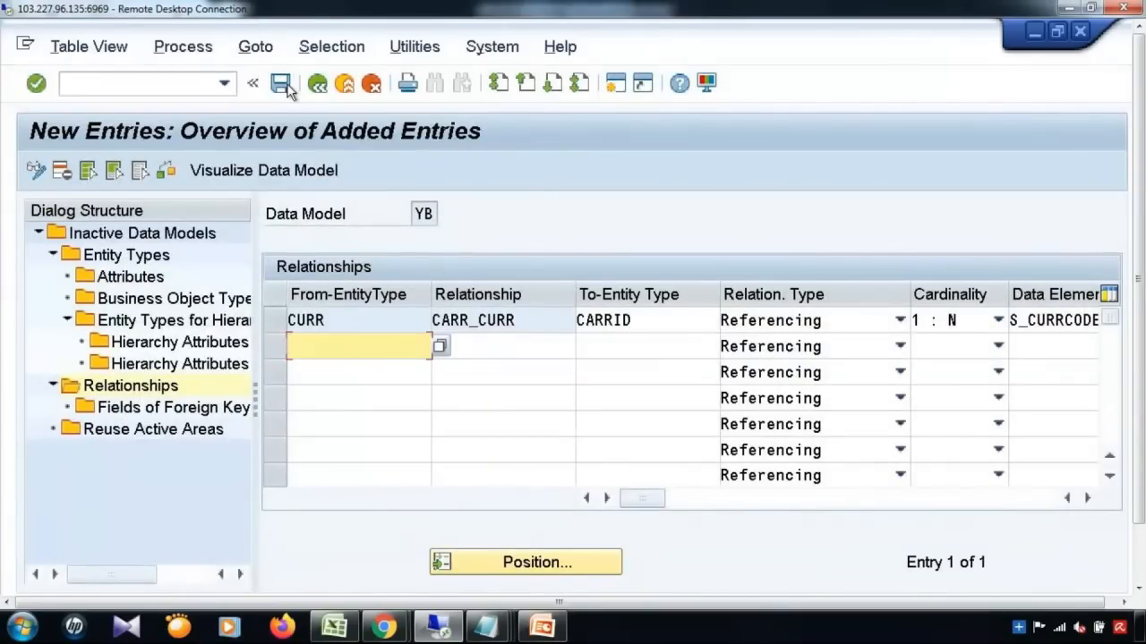
{"action": "left_click", "coordinate": [318, 85]}
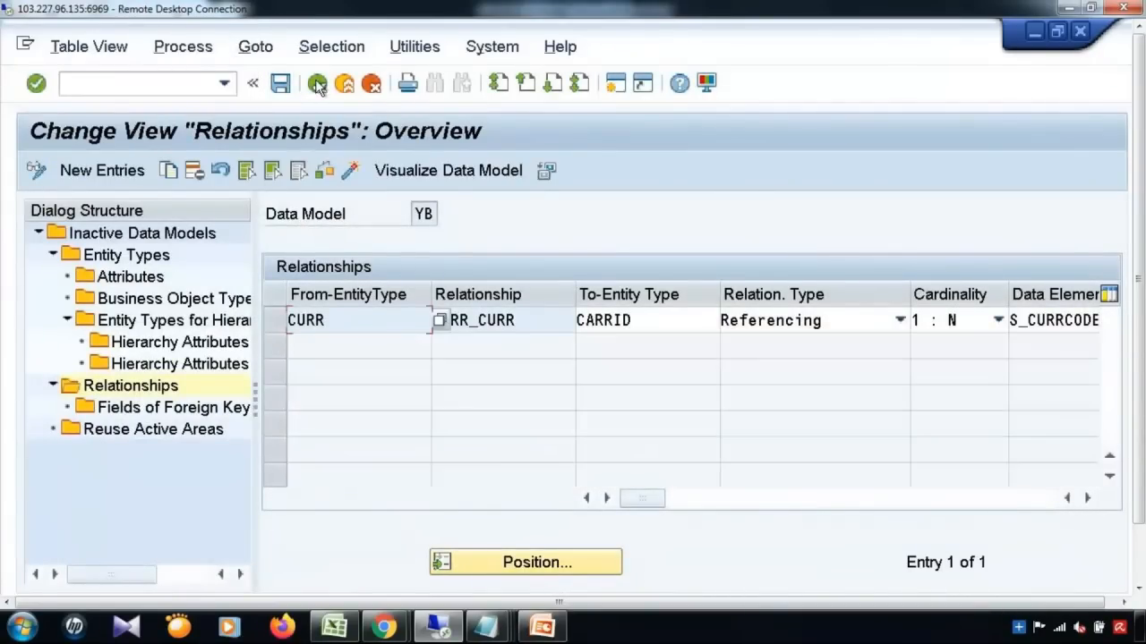
{"action": "left_click", "coordinate": [318, 84]}
Step: Reopen Edit Data Model and activate data model YB (Airline Process)
{"action": "left_click", "coordinate": [316, 83]}
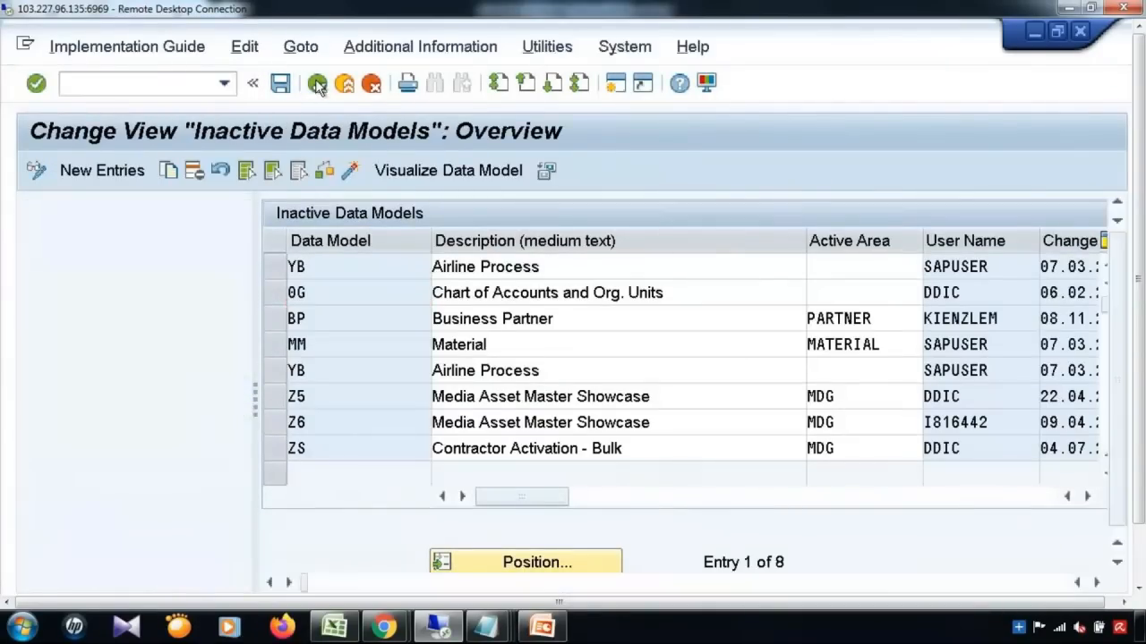
{"action": "left_click", "coordinate": [120, 388]}
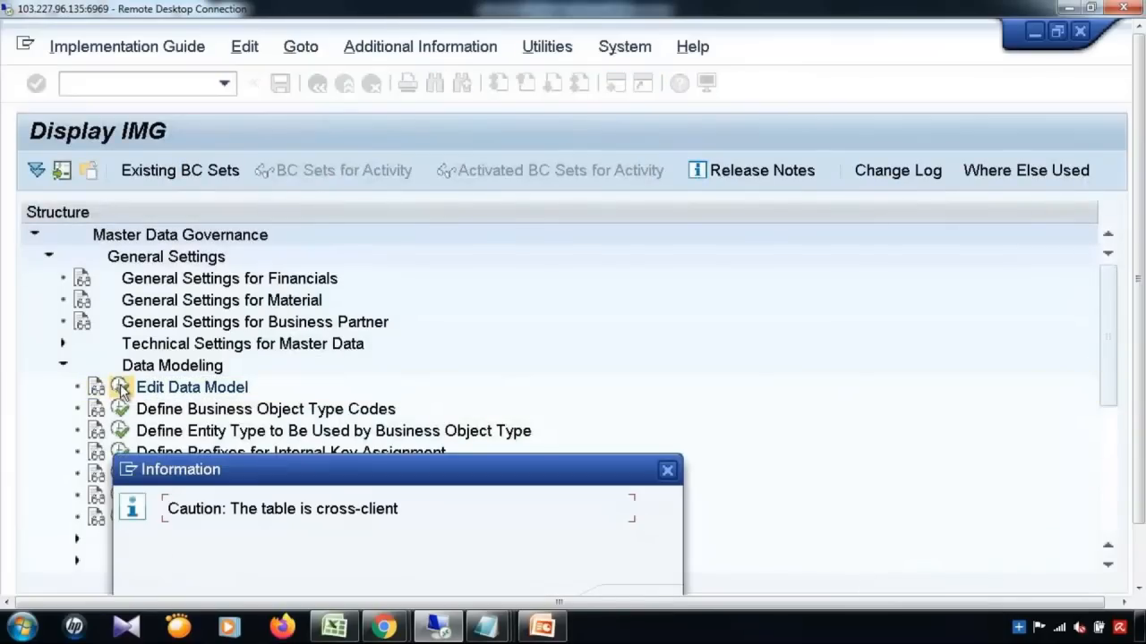
{"action": "key", "text": "Return"}
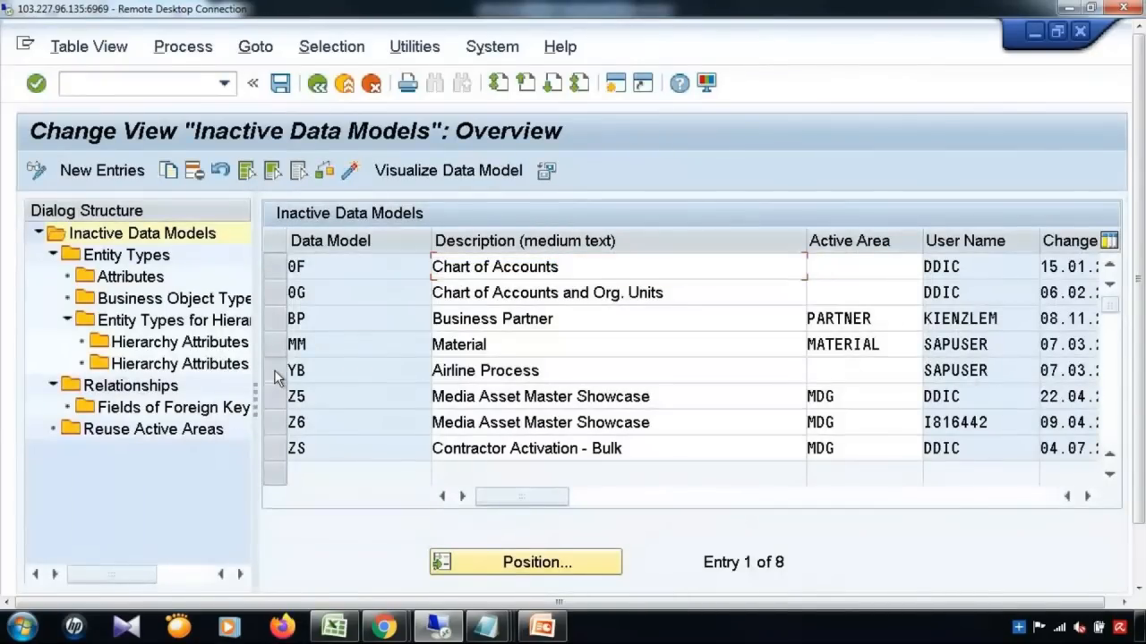
{"action": "left_click", "coordinate": [274, 372]}
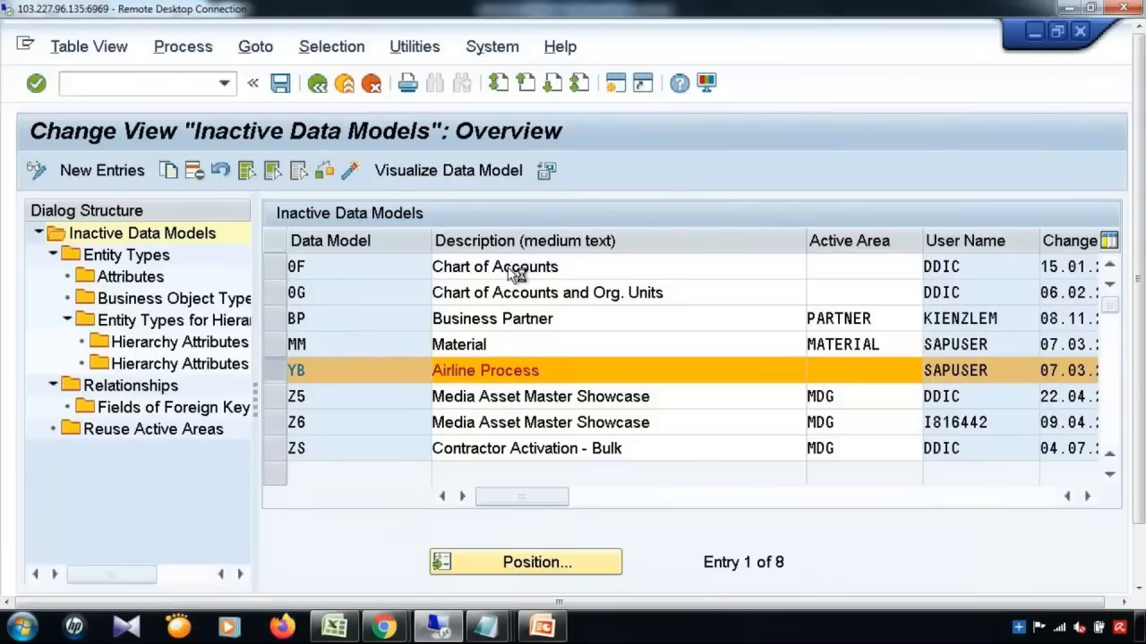
{"action": "left_click_drag", "start_coordinate": [1141, 214], "coordinate": [1140, 264]}
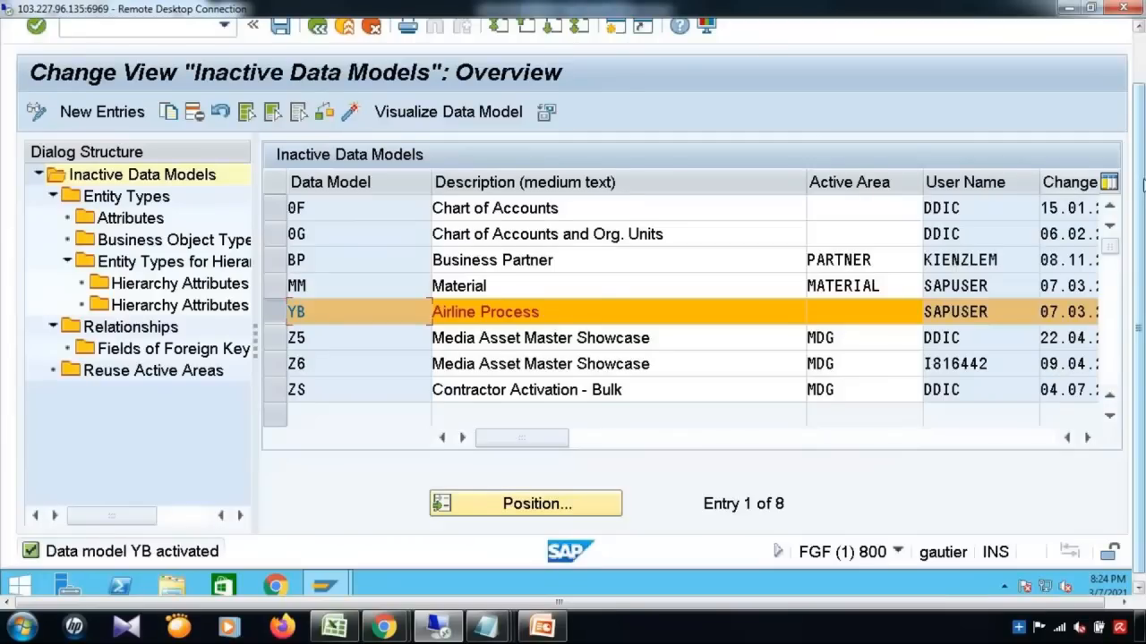
{"action": "left_click", "coordinate": [1141, 134]}
Step: Leave the data model list and IMG and start a new SAP session
{"action": "left_click", "coordinate": [318, 83]}
{"action": "left_click", "coordinate": [317, 83]}
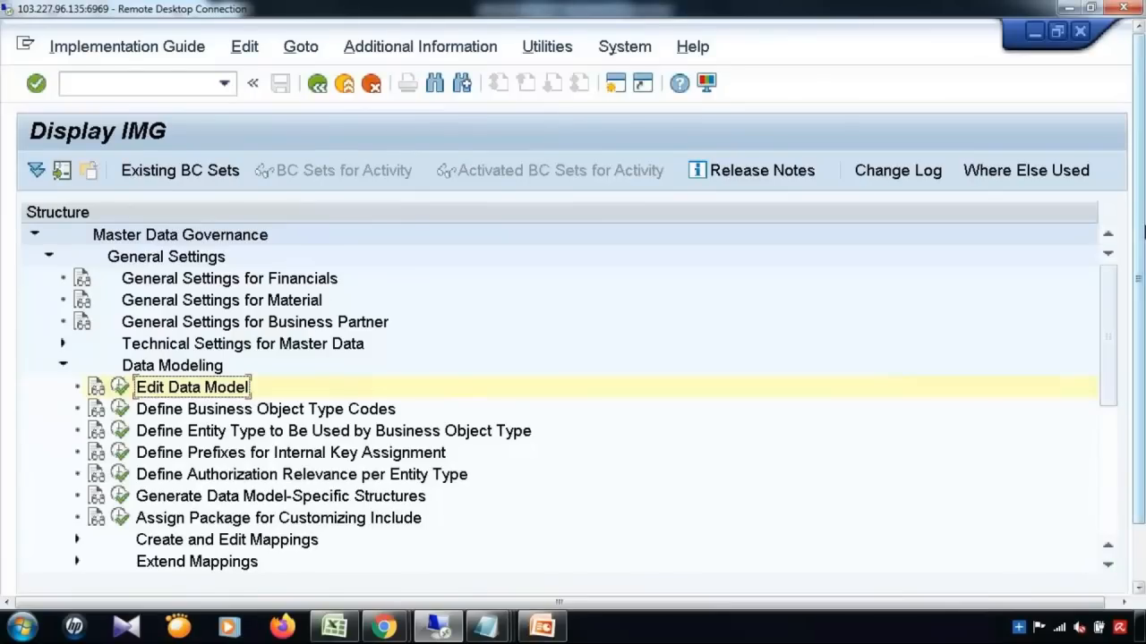
{"action": "left_click", "coordinate": [612, 83]}
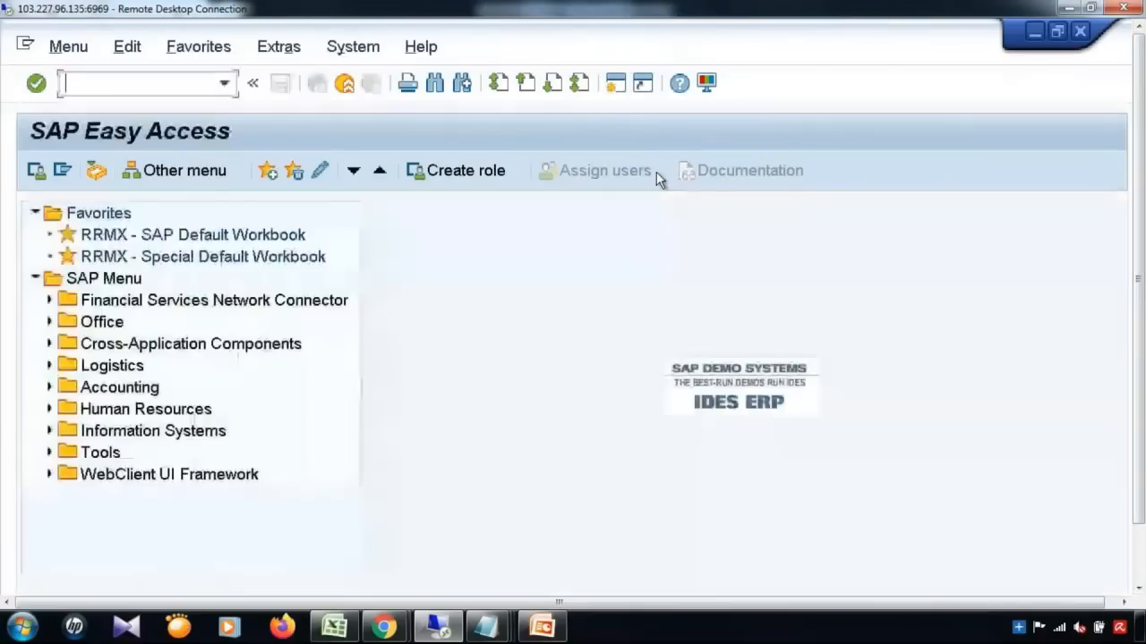
Step: Run report USMD_ADJUST_STAGING through SE38 for data model YB, then return to the IMG
{"action": "type", "text": "/nse38"}
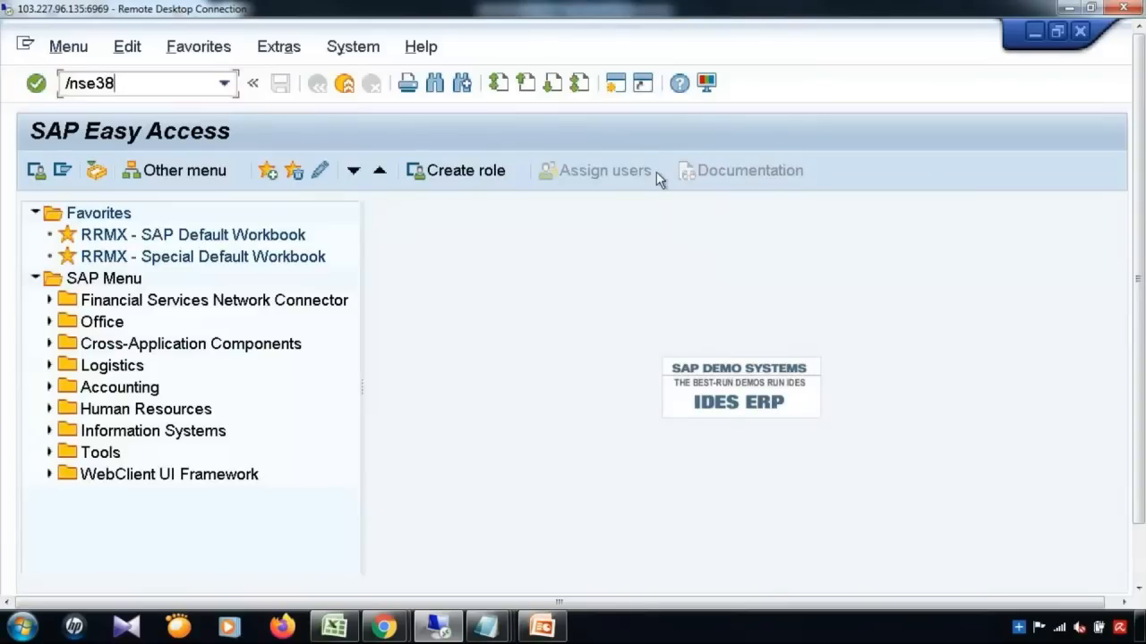
{"action": "key", "text": "Return"}
{"action": "left_click", "coordinate": [289, 265]}
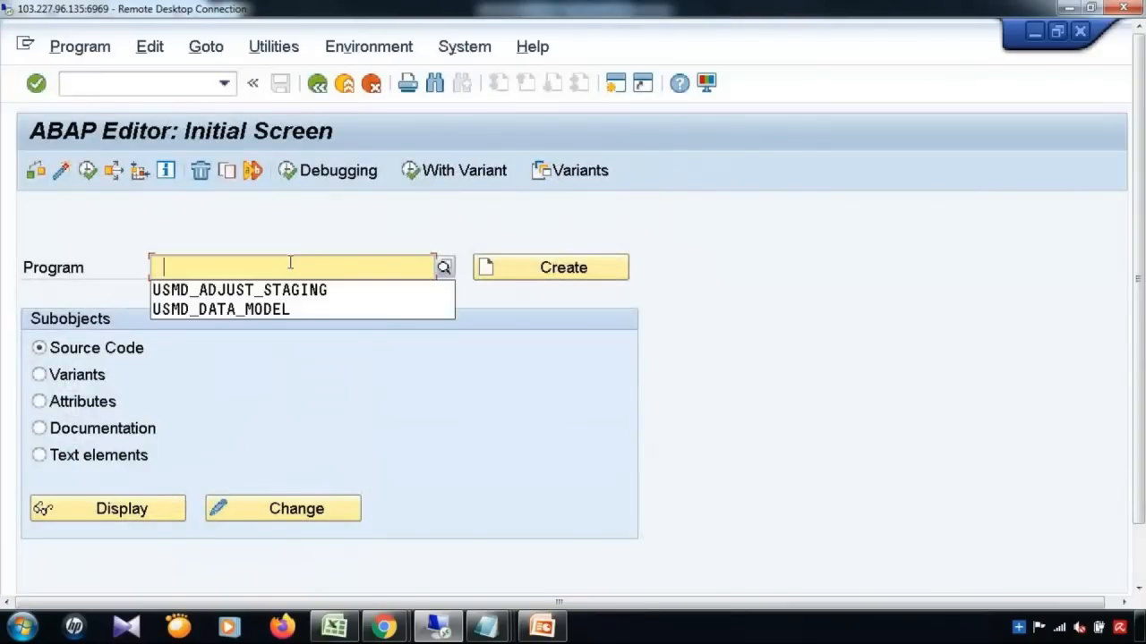
{"action": "left_click", "coordinate": [242, 290]}
{"action": "key", "text": "F8"}
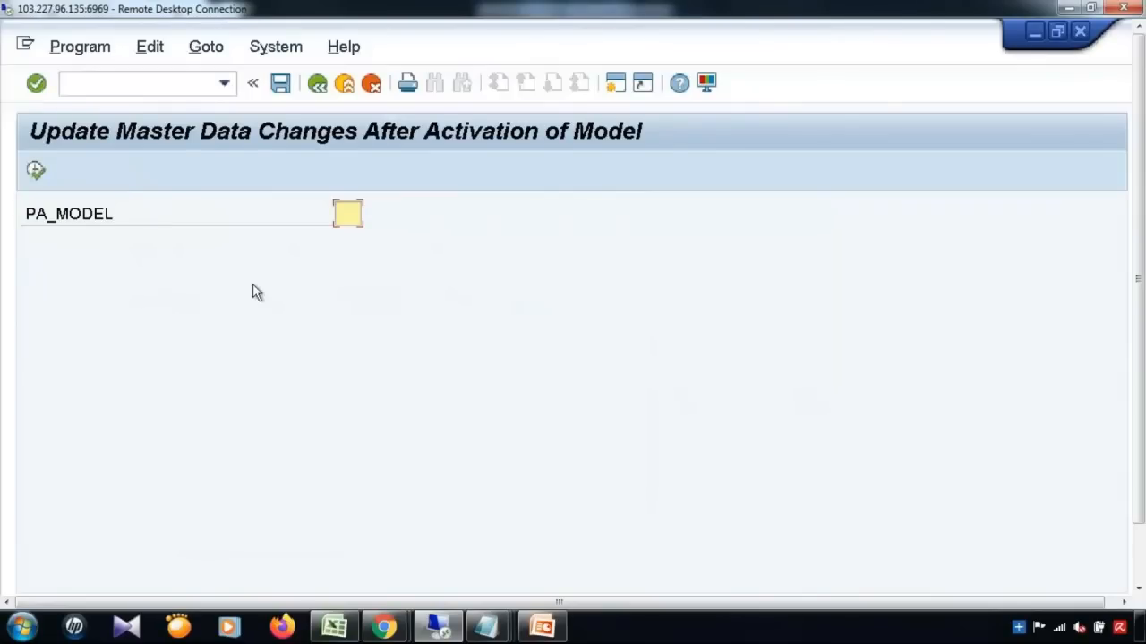
{"action": "left_click", "coordinate": [354, 212]}
{"action": "type", "text": "YB"}
{"action": "left_click", "coordinate": [36, 172]}
{"action": "left_click", "coordinate": [1033, 32]}
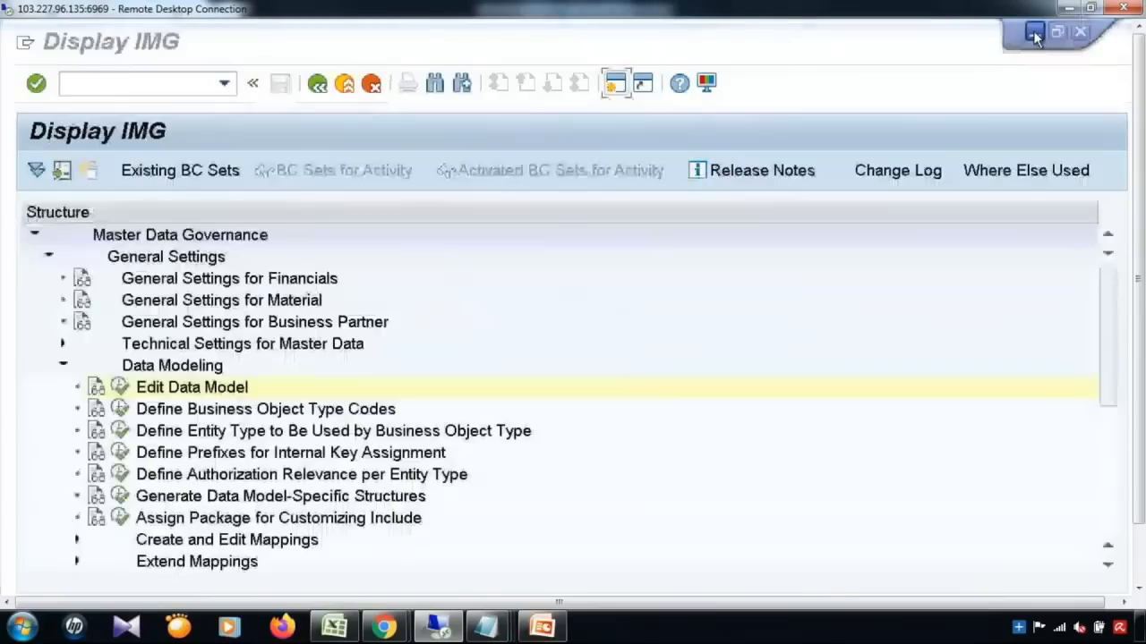
Step: Expand UI Modeling in the IMG and launch Manage UI Configurations
{"action": "left_click_drag", "start_coordinate": [1138, 268], "coordinate": [1116, 372]}
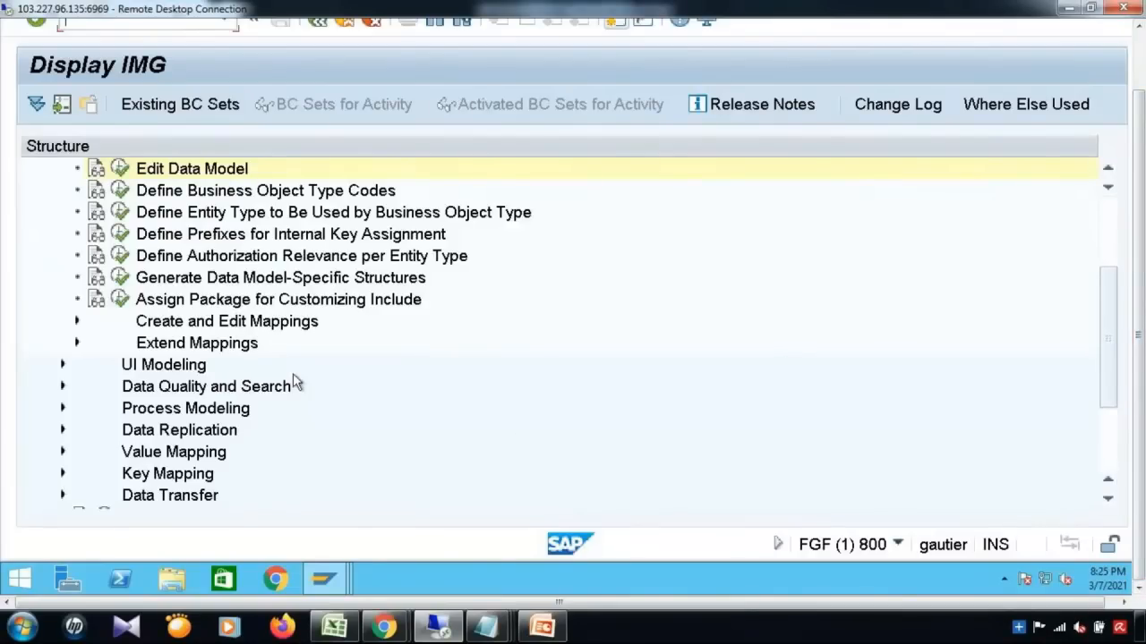
{"action": "left_click", "coordinate": [62, 366]}
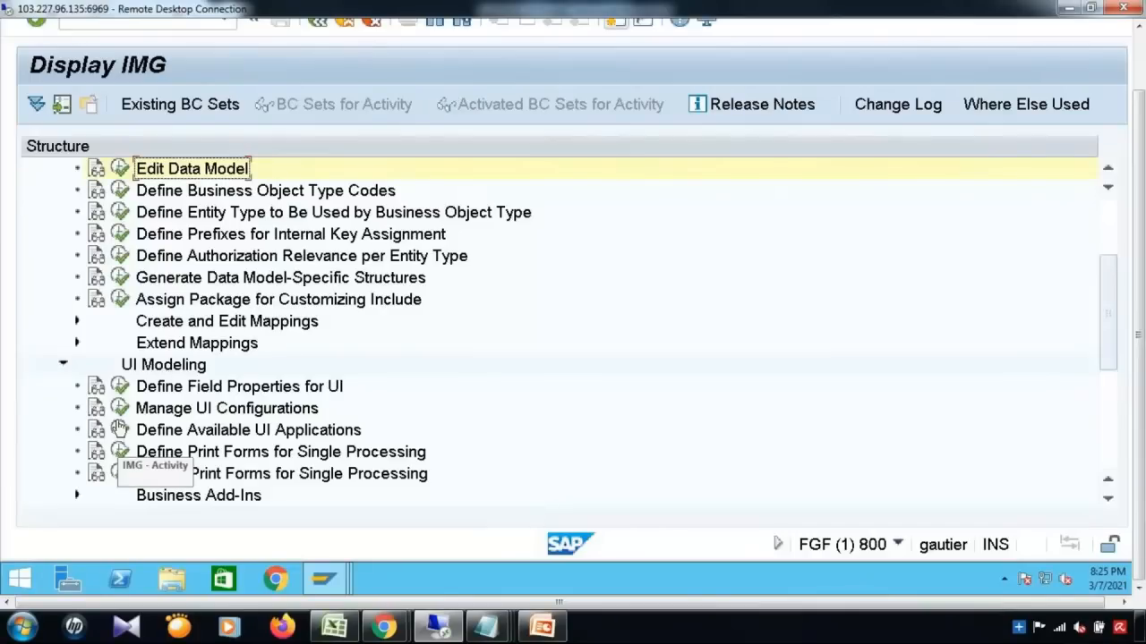
{"action": "left_click", "coordinate": [120, 412]}
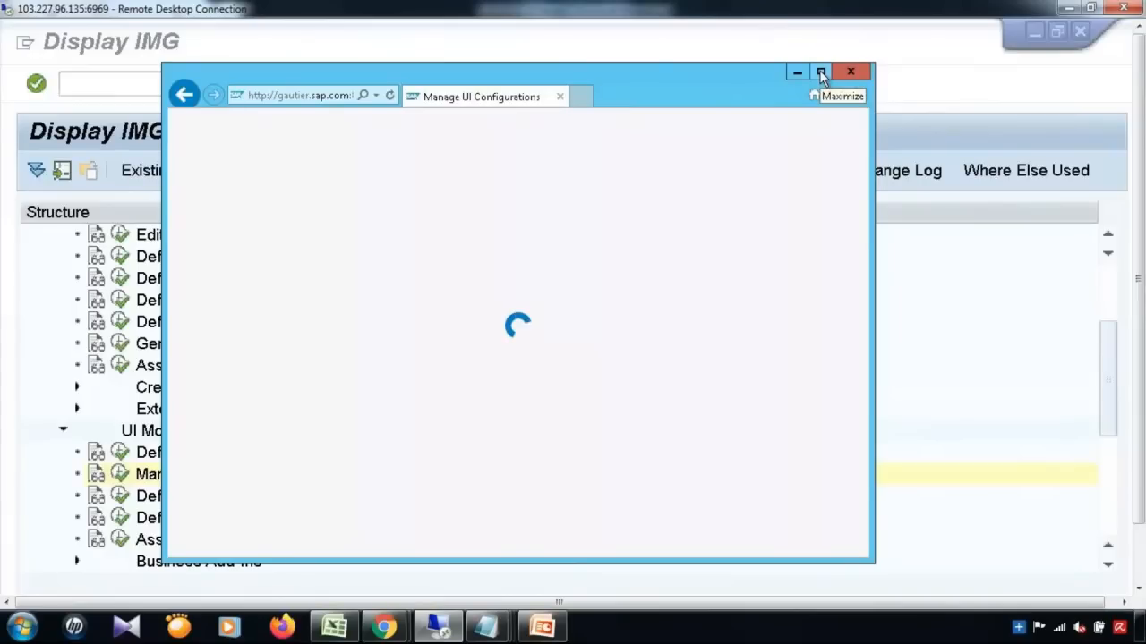
Step: Maximize the browser so the Manage UI Configurations list fills the screen
{"action": "left_click", "coordinate": [820, 72]}
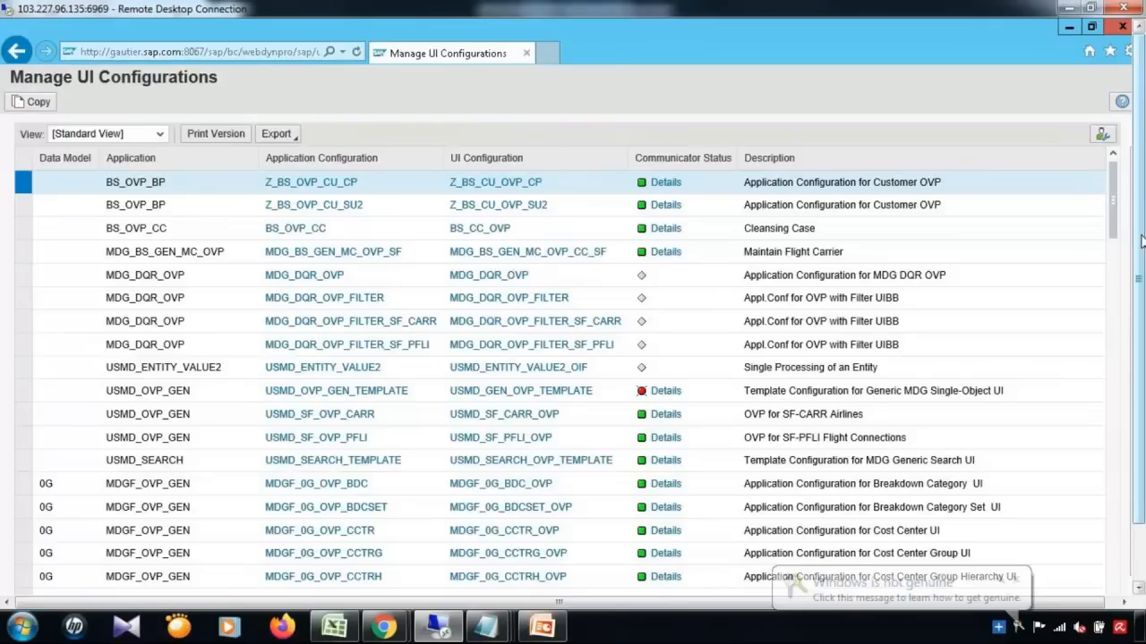
{"action": "left_click", "coordinate": [1016, 579]}
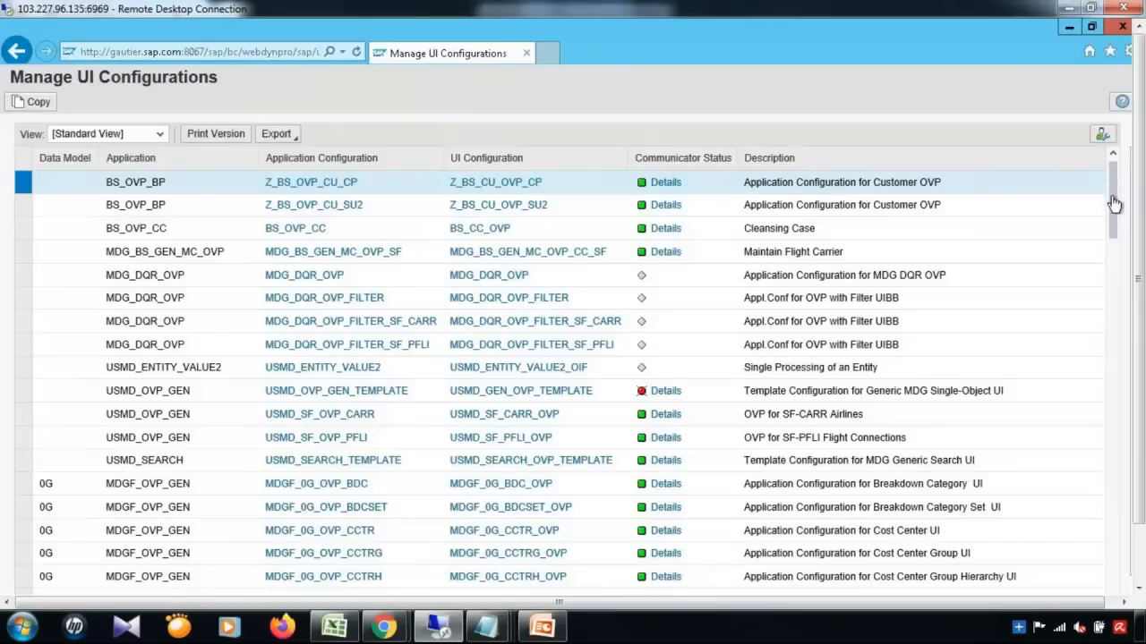
{"action": "left_click_drag", "start_coordinate": [1113, 198], "coordinate": [1122, 261]}
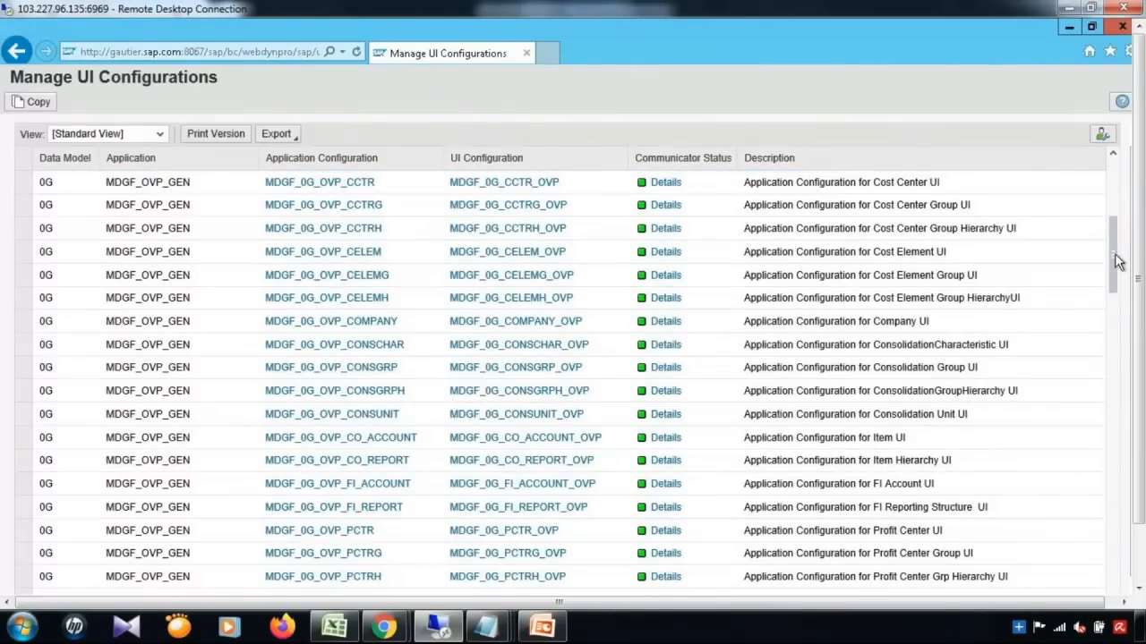
{"action": "left_click_drag", "start_coordinate": [1114, 265], "coordinate": [1114, 352]}
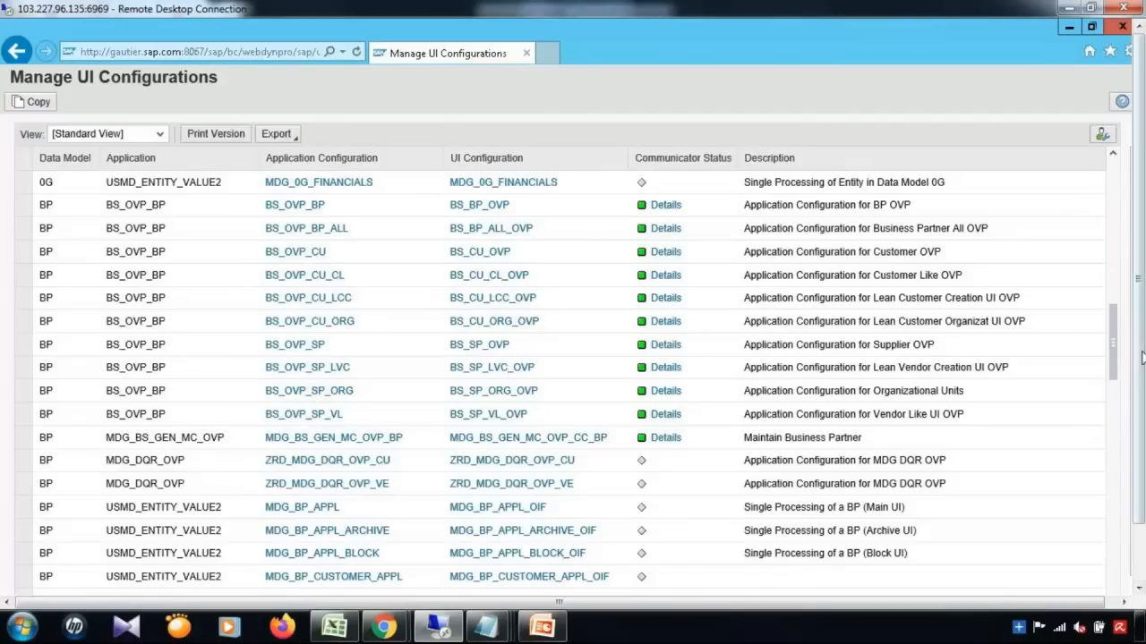
{"action": "left_click_drag", "start_coordinate": [1113, 348], "coordinate": [1115, 415]}
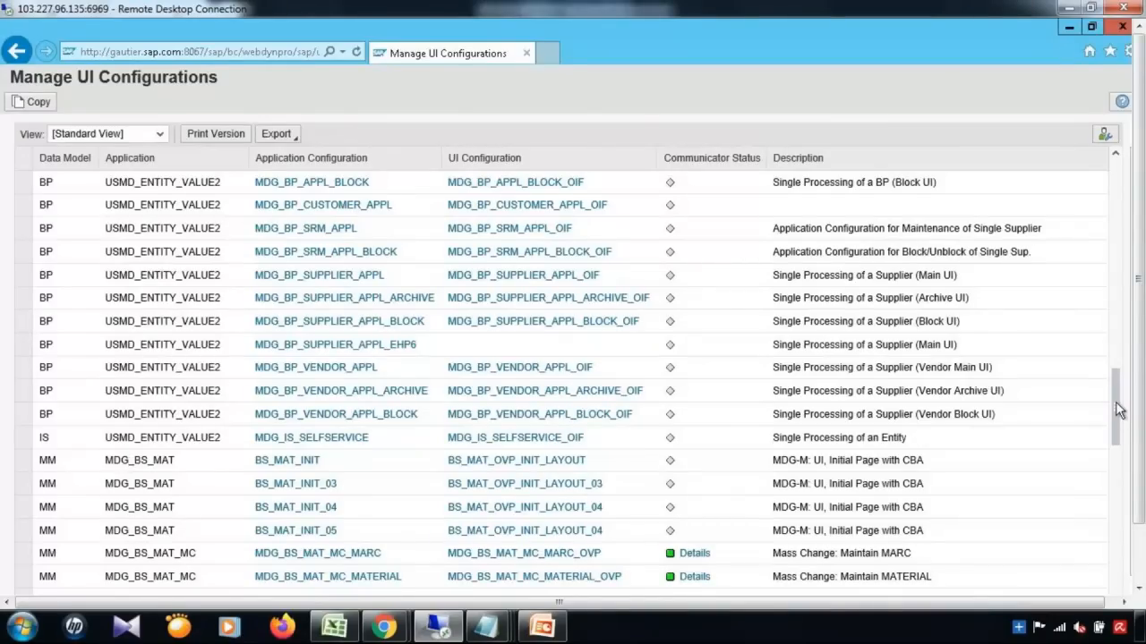
{"action": "left_click_drag", "start_coordinate": [1115, 416], "coordinate": [1117, 163]}
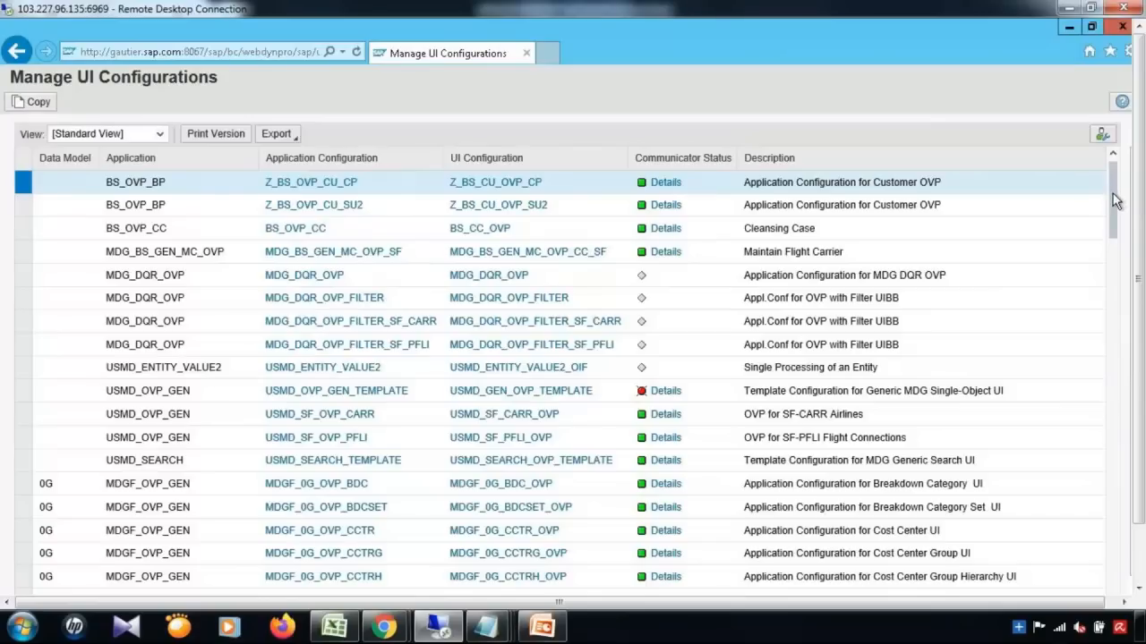
{"action": "left_click_drag", "start_coordinate": [1115, 200], "coordinate": [1118, 288]}
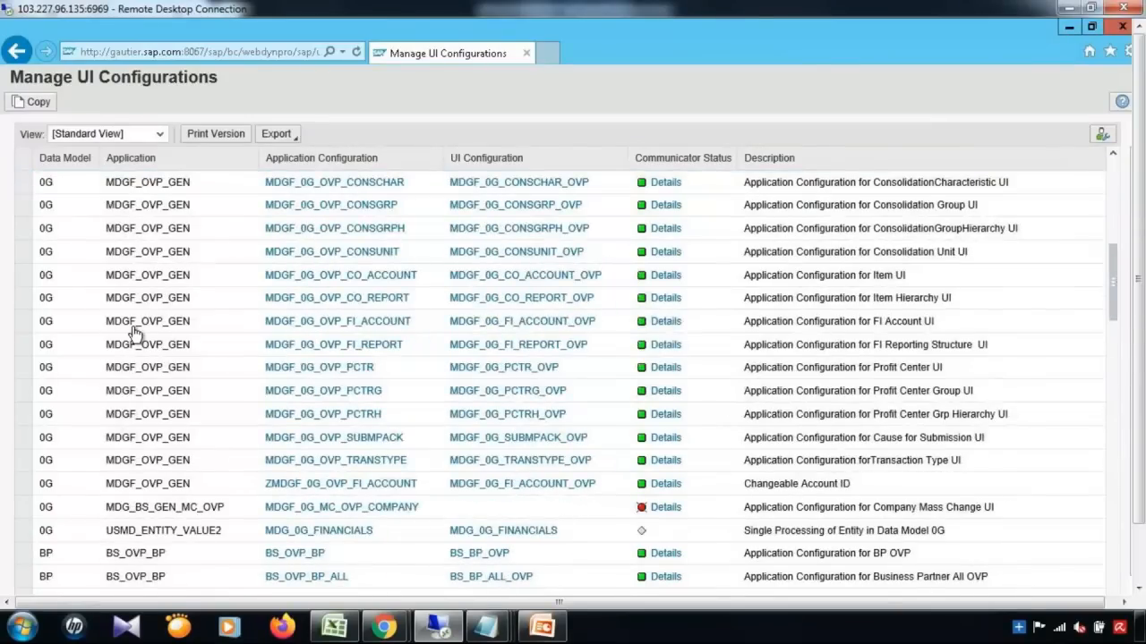
{"action": "left_click", "coordinate": [141, 162]}
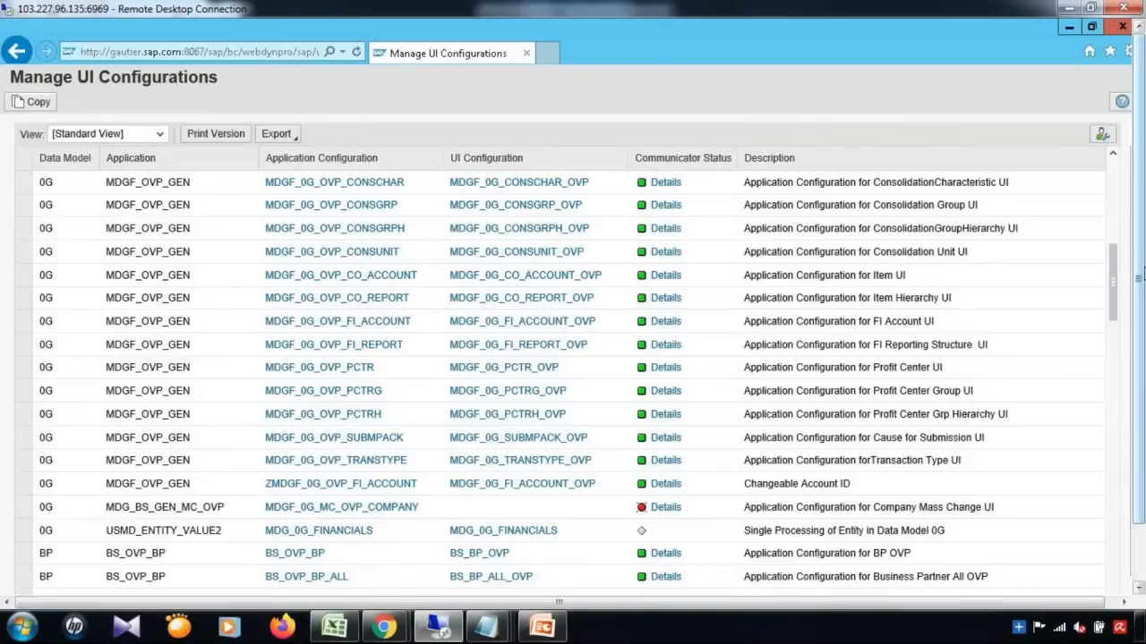
{"action": "scroll", "coordinate": [680, 425], "scroll_direction": "down", "scroll_amount": 4}
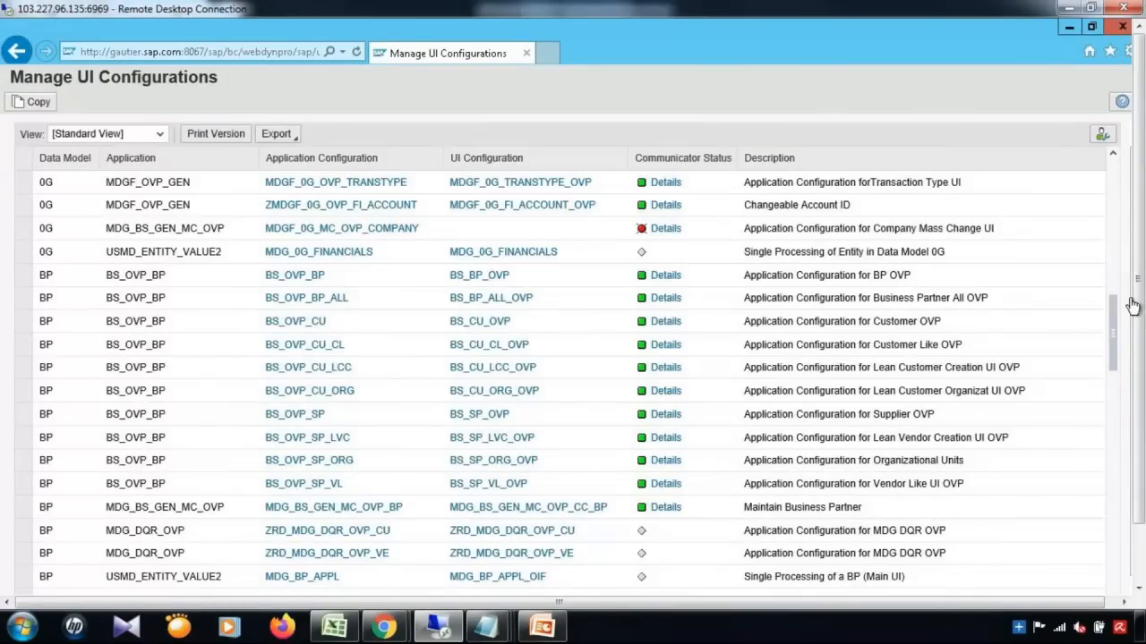
{"action": "left_click_drag", "start_coordinate": [1114, 322], "coordinate": [1116, 392]}
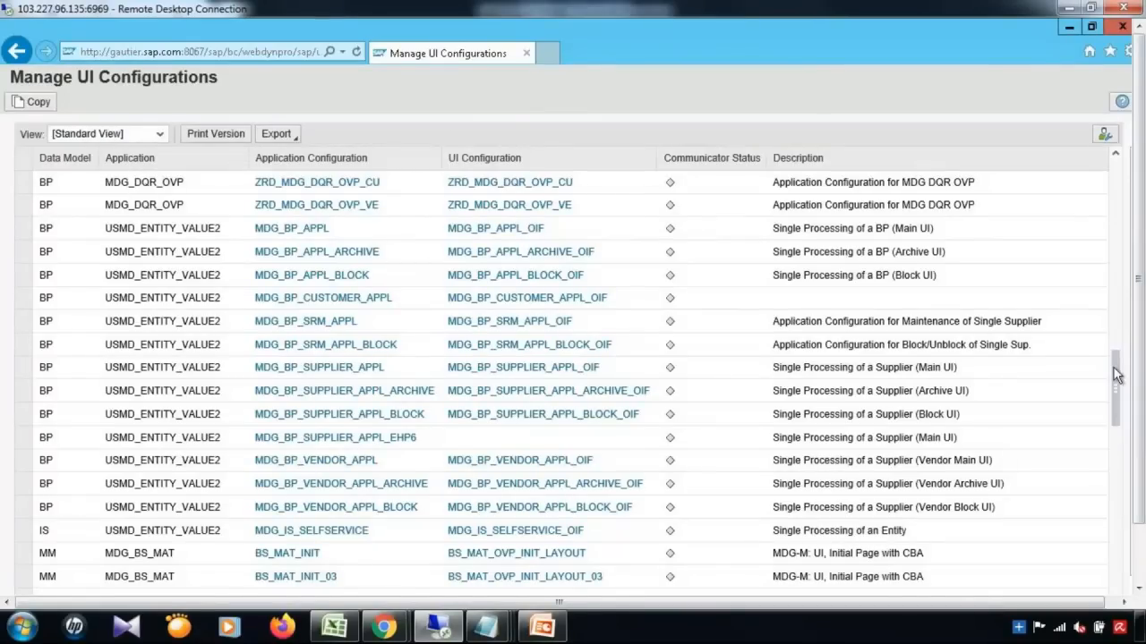
{"action": "left_click_drag", "start_coordinate": [1117, 376], "coordinate": [1114, 152]}
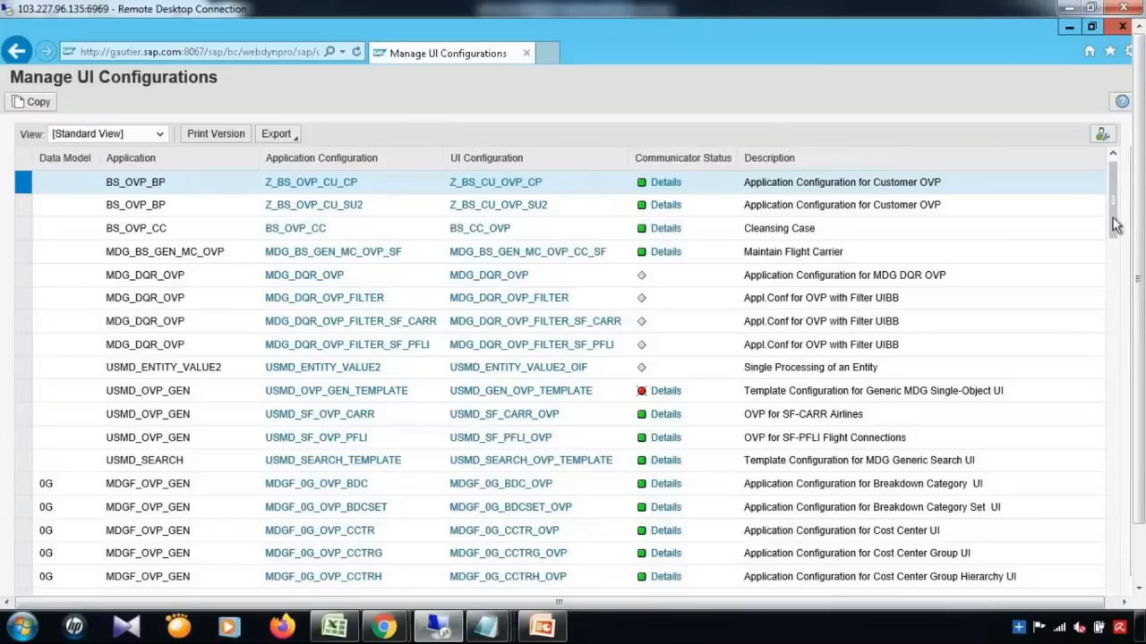
{"action": "left_click_drag", "start_coordinate": [1117, 220], "coordinate": [1115, 278]}
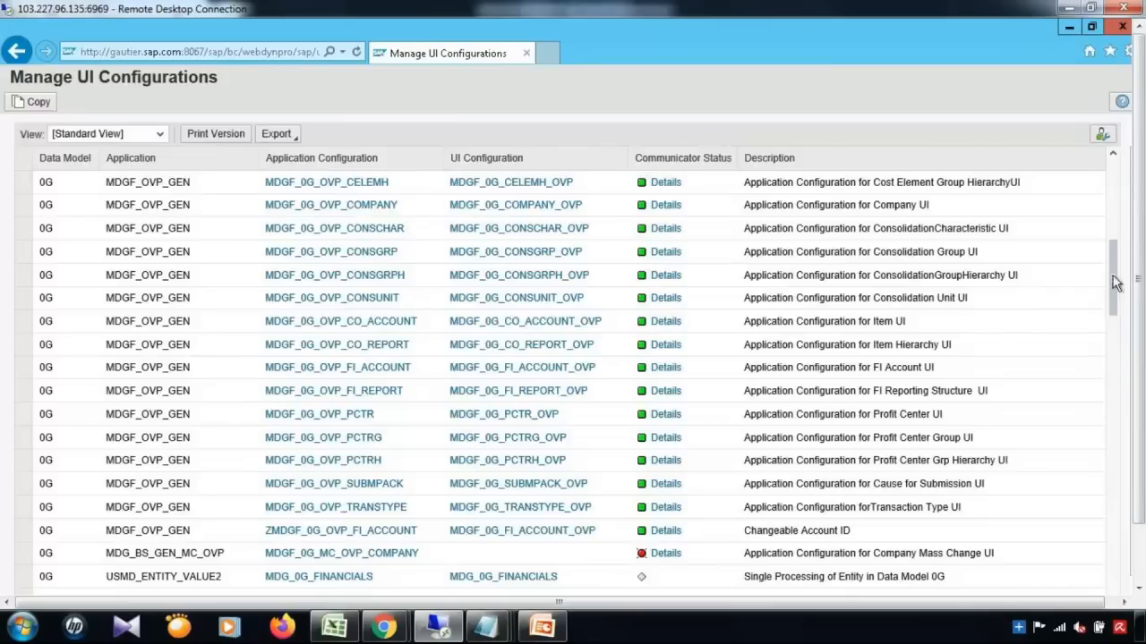
Step: Scroll through the UI configurations and select the USMD_ENTITY_VALUE2 row
{"action": "left_click_drag", "start_coordinate": [1114, 281], "coordinate": [1116, 332]}
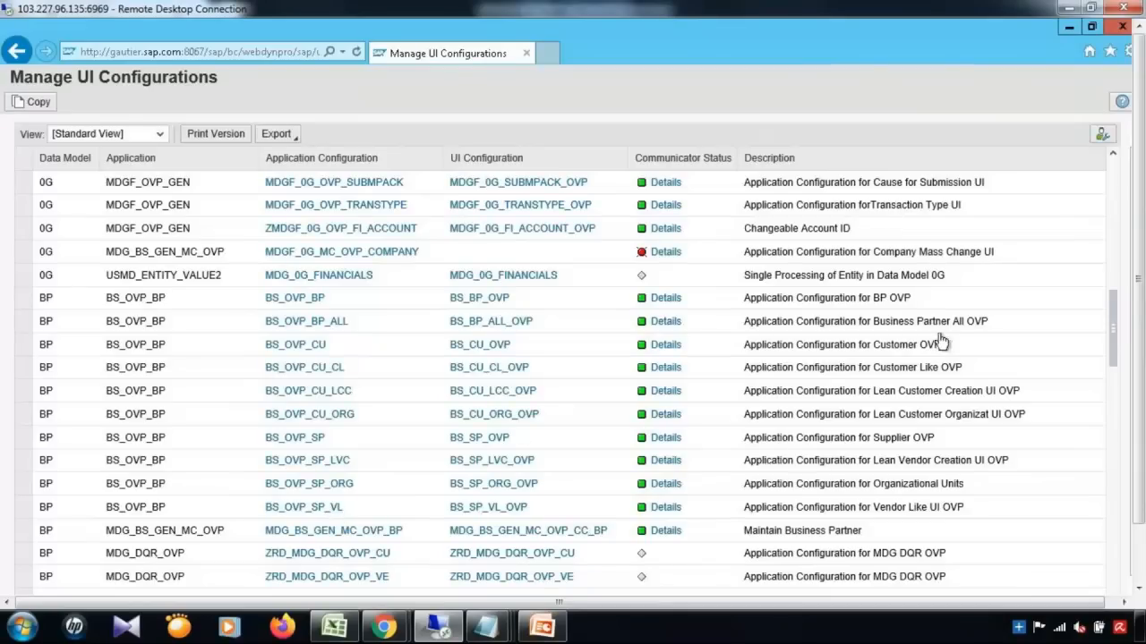
{"action": "left_click_drag", "start_coordinate": [1116, 358], "coordinate": [1121, 430]}
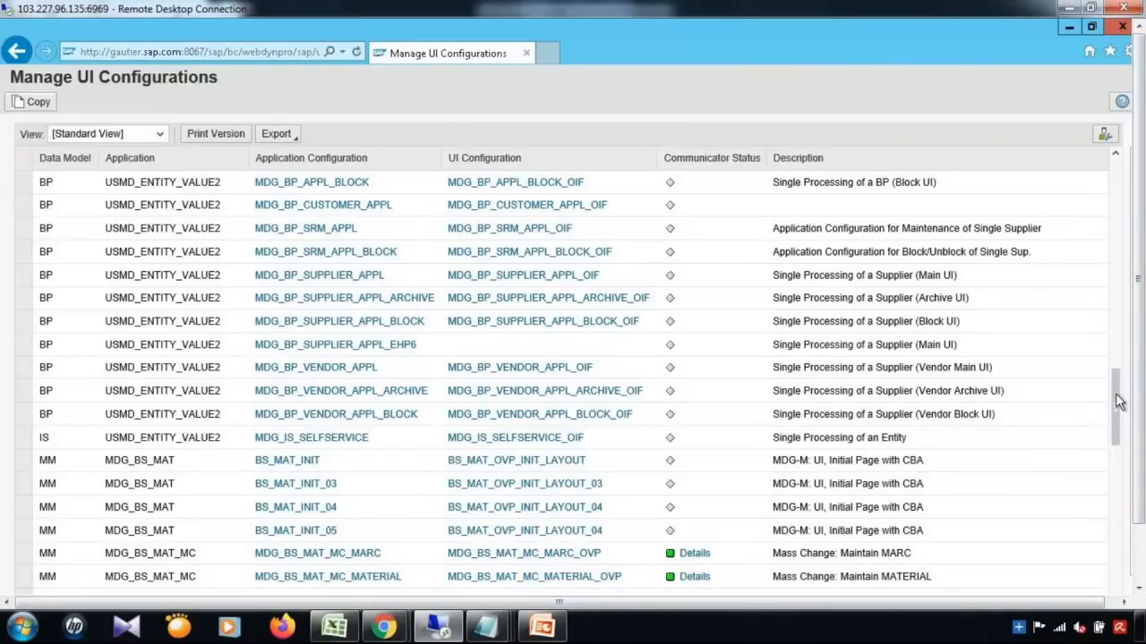
{"action": "left_click_drag", "start_coordinate": [1117, 399], "coordinate": [1119, 164]}
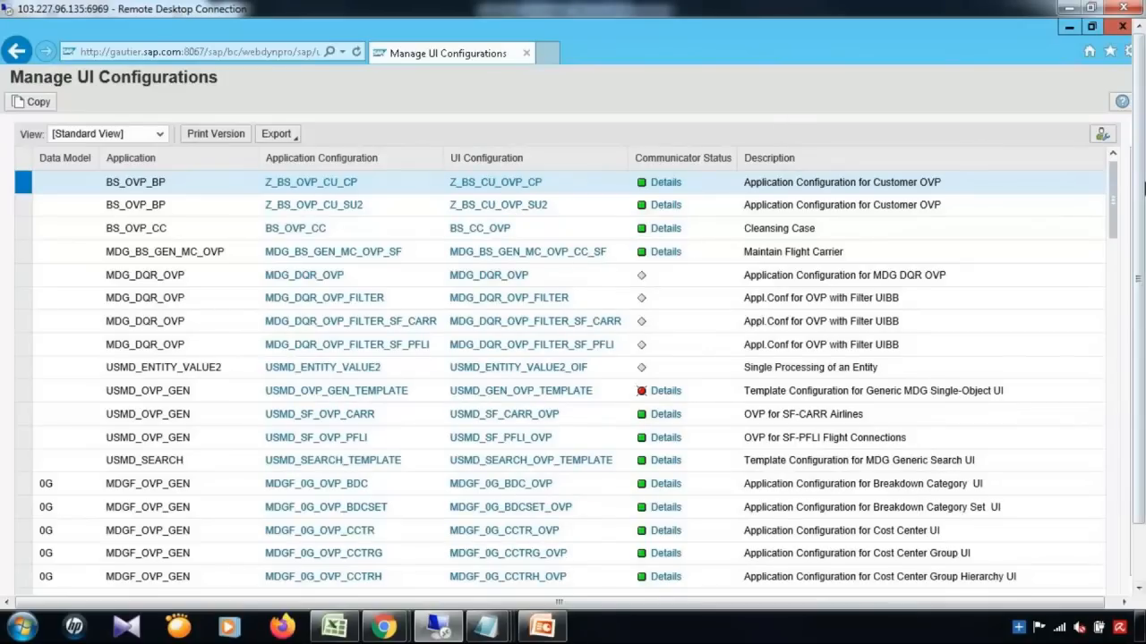
{"action": "left_click_drag", "start_coordinate": [1115, 227], "coordinate": [1117, 298]}
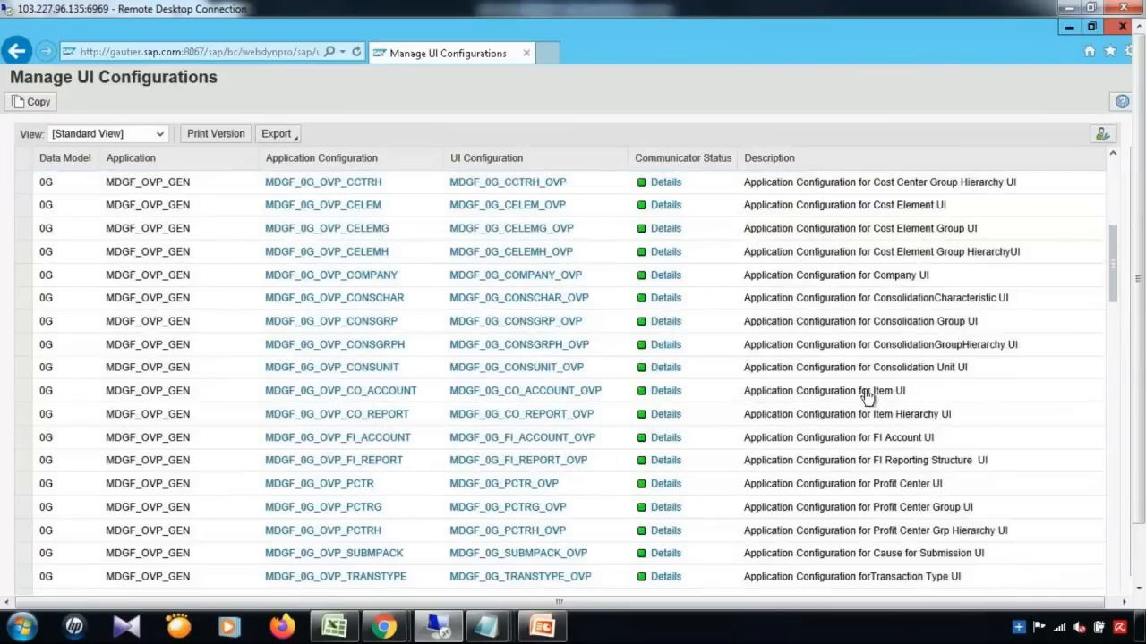
{"action": "left_click_drag", "start_coordinate": [1119, 294], "coordinate": [1124, 179]}
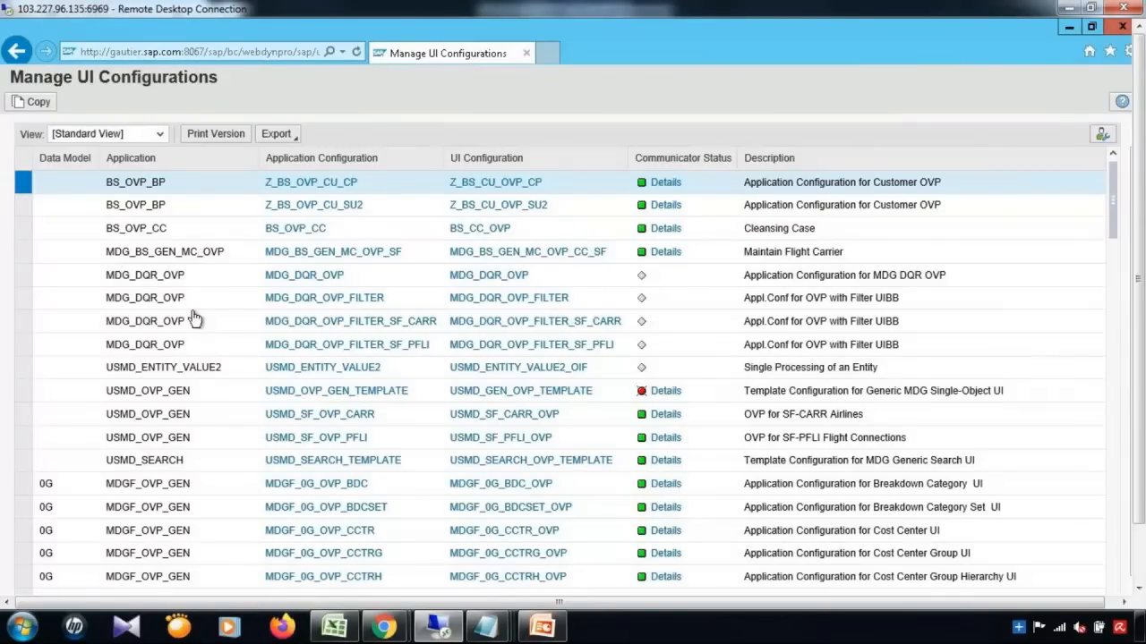
{"action": "left_click", "coordinate": [25, 374]}
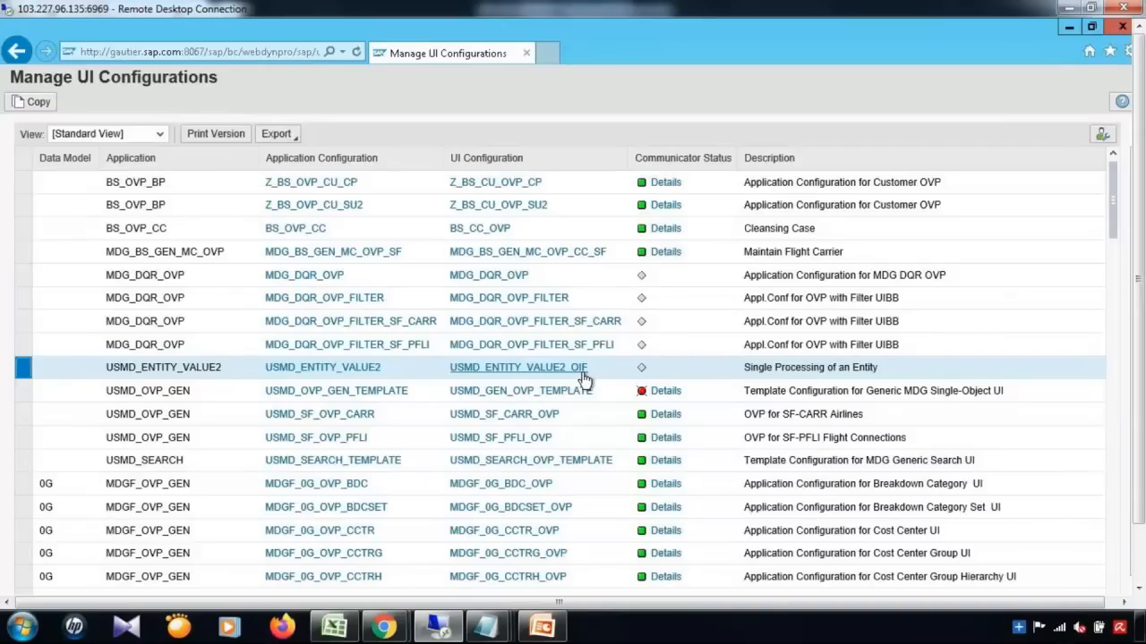
{"action": "left_click", "coordinate": [23, 396]}
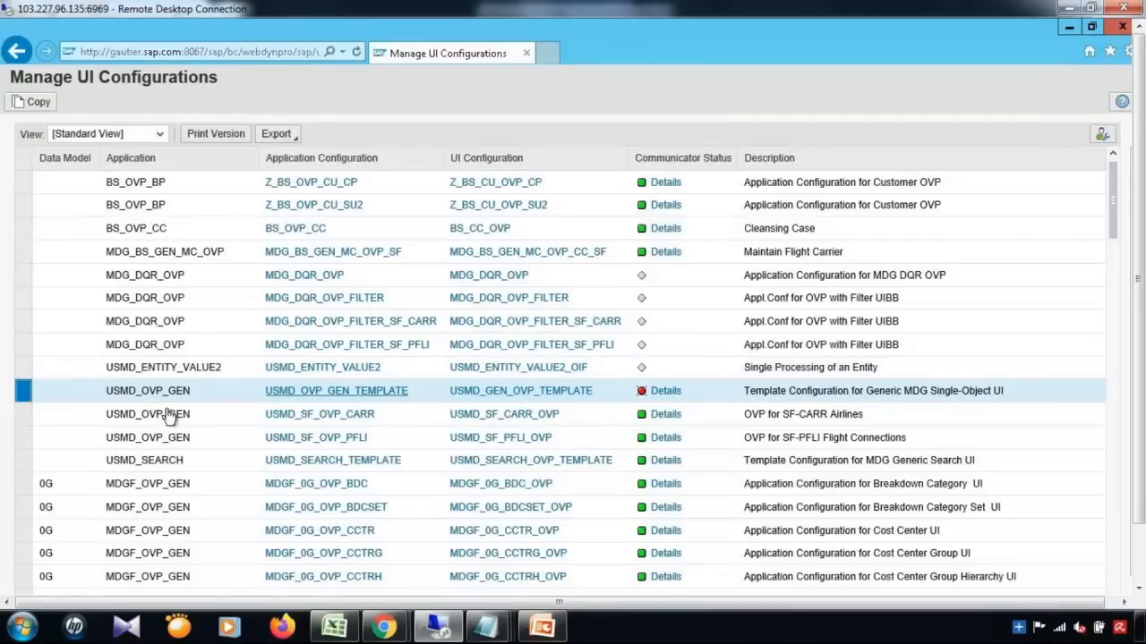
{"action": "left_click", "coordinate": [23, 370]}
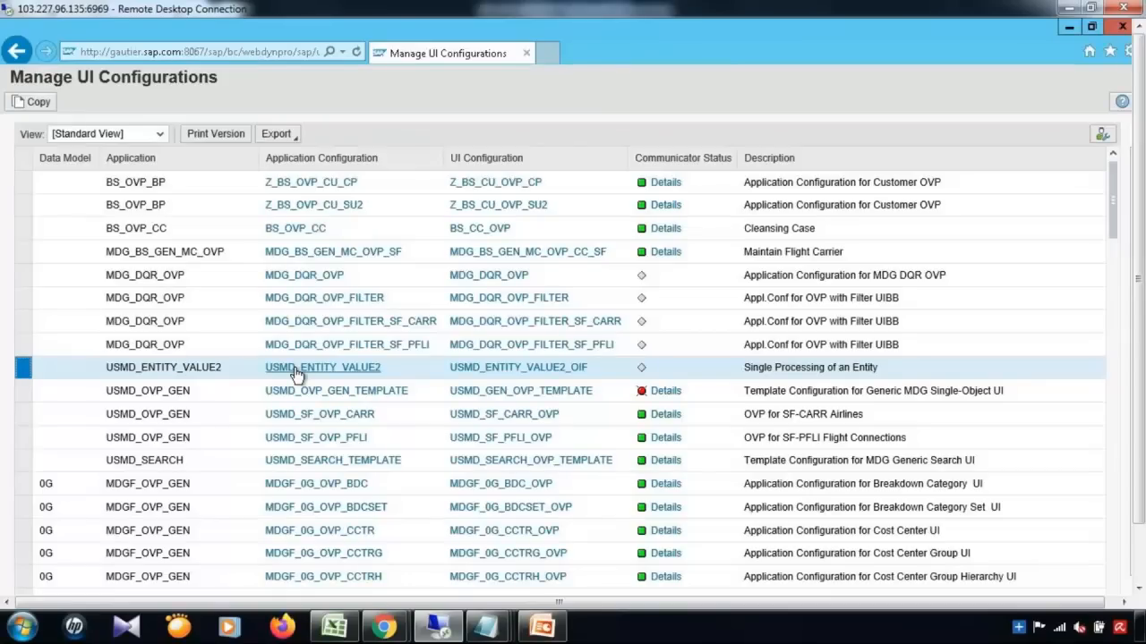
Step: Start a deep copy of USMD_ENTITY_VALUE2, then present the Deep Copy slide in PowerPoint
{"action": "left_click", "coordinate": [32, 103]}
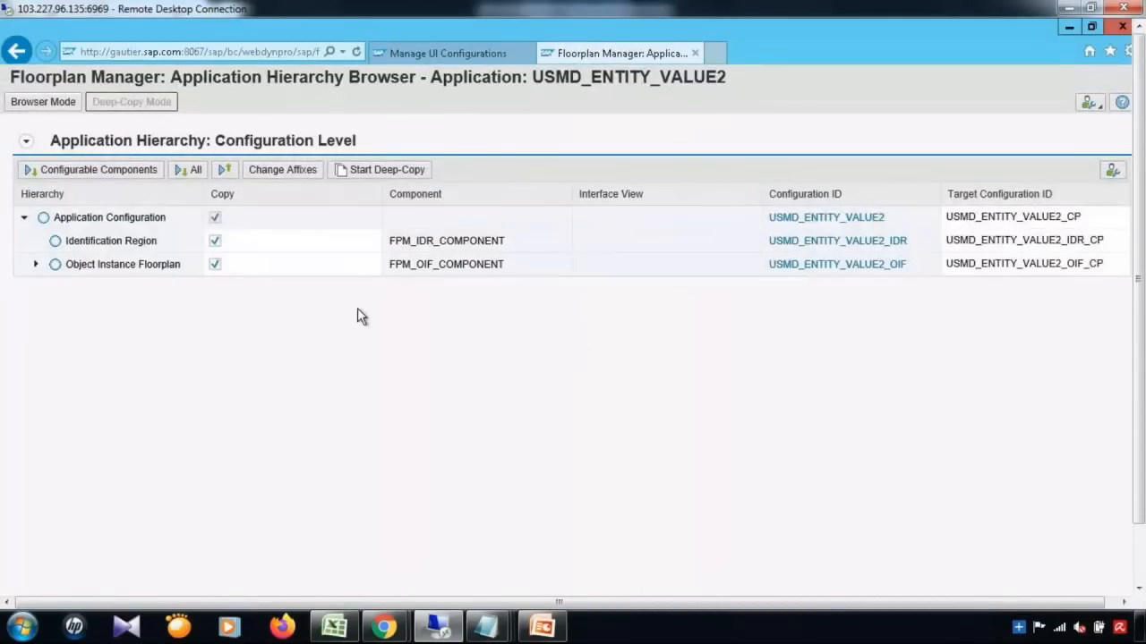
{"action": "left_click", "coordinate": [403, 175]}
{"action": "left_click", "coordinate": [538, 632]}
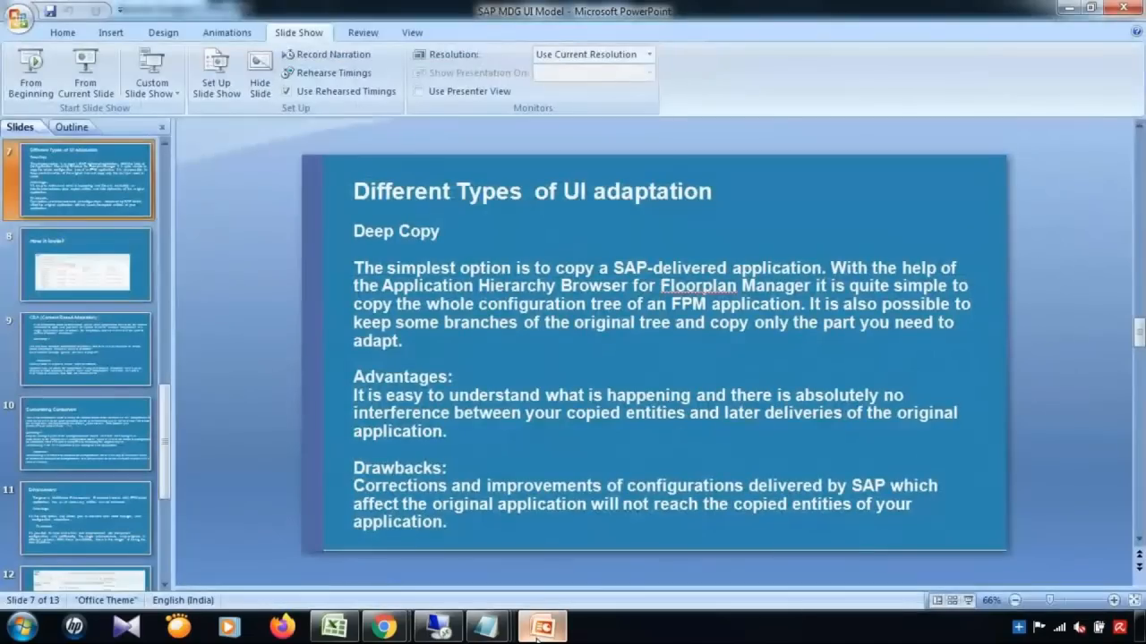
{"action": "left_click", "coordinate": [87, 71]}
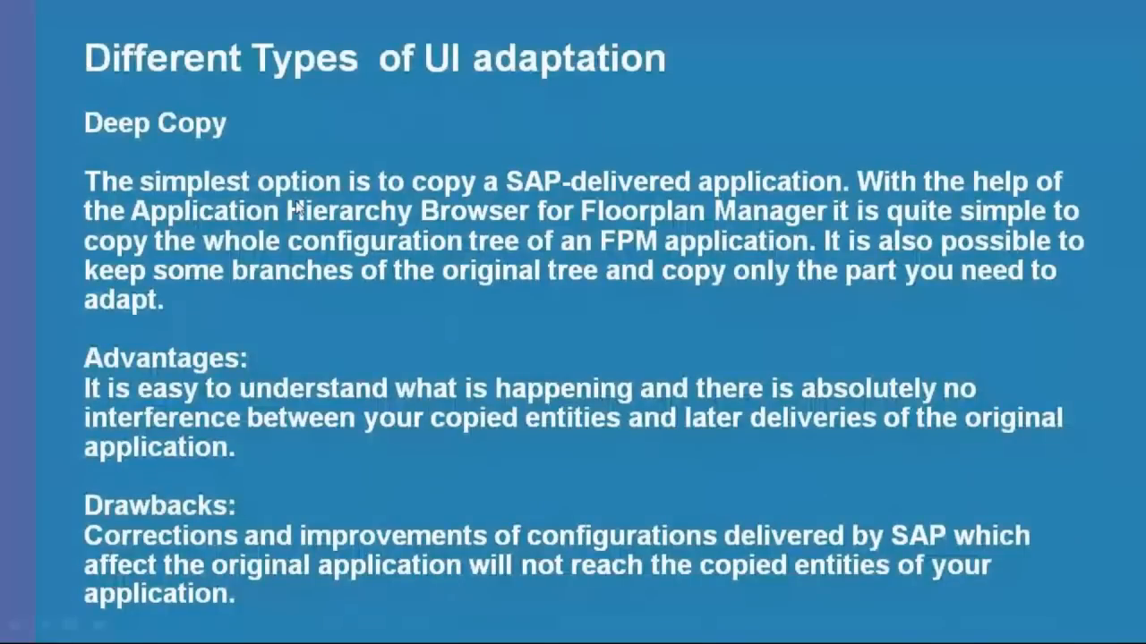
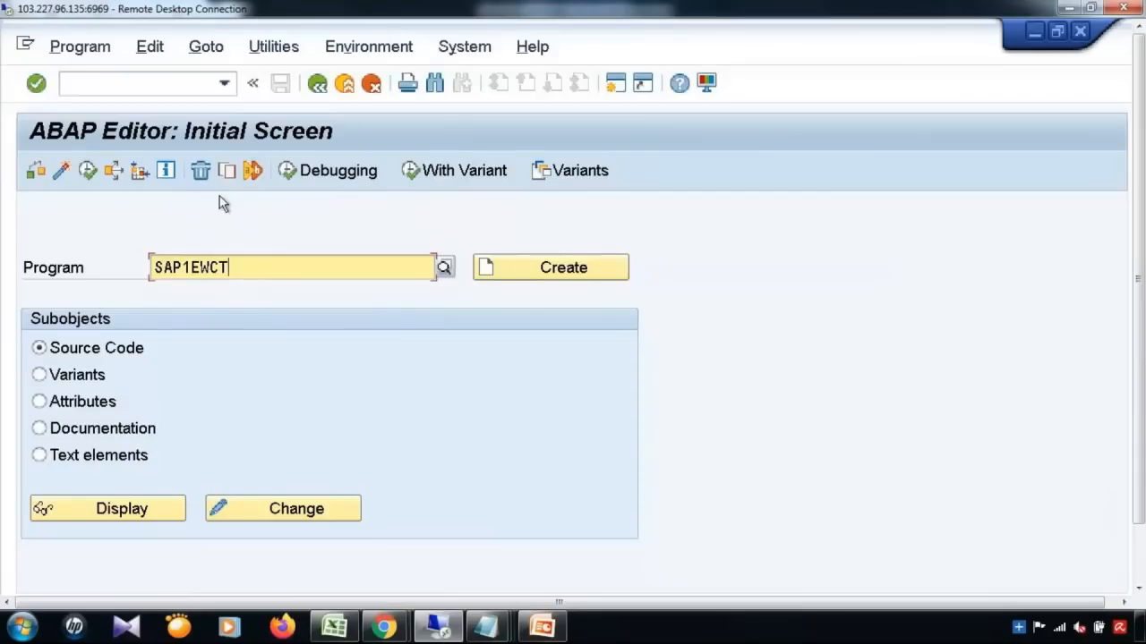
Step: Copy SAP1EWCT to the local program ZZSAP1EWCT using the default copy options
{"action": "left_click", "coordinate": [229, 171]}
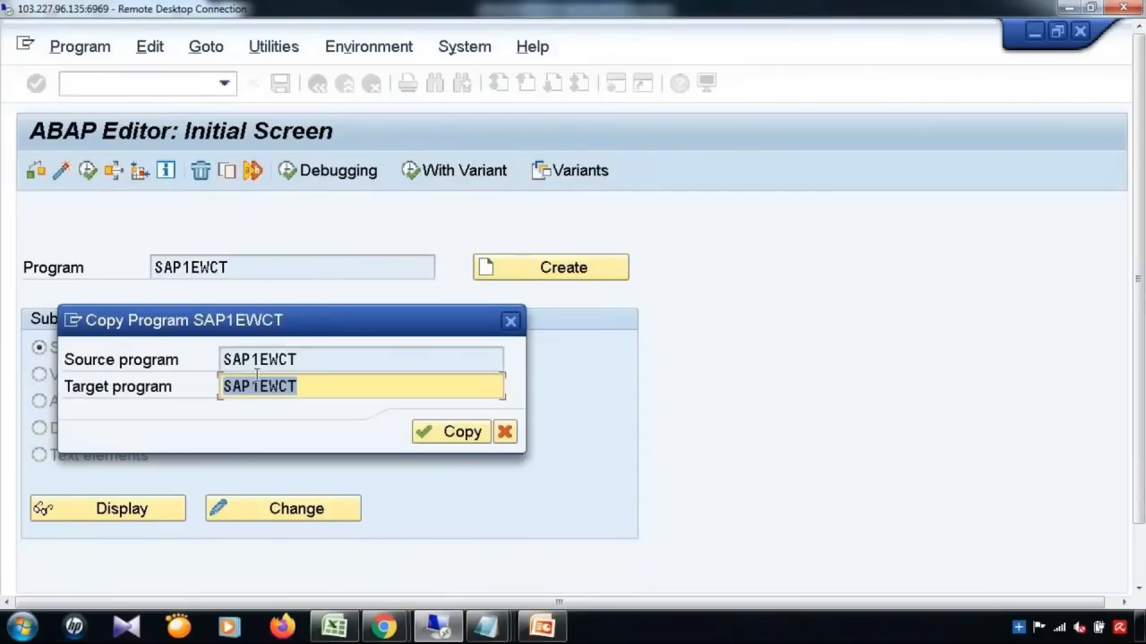
{"action": "left_click", "coordinate": [227, 386]}
{"action": "type", "text": "ZZ"}
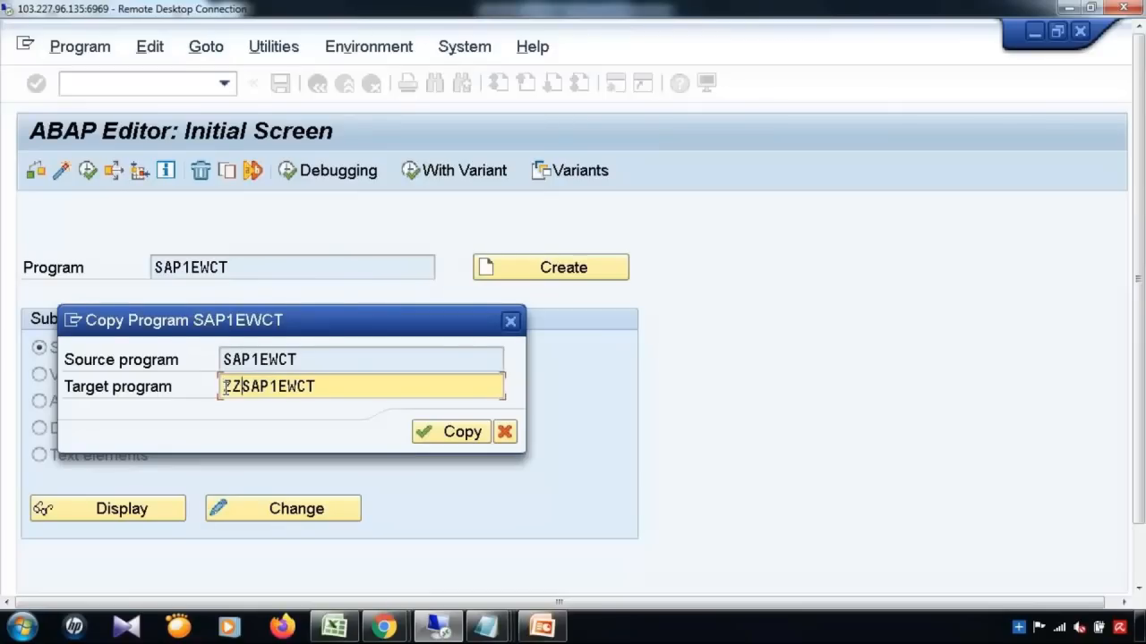
{"action": "left_click", "coordinate": [437, 434]}
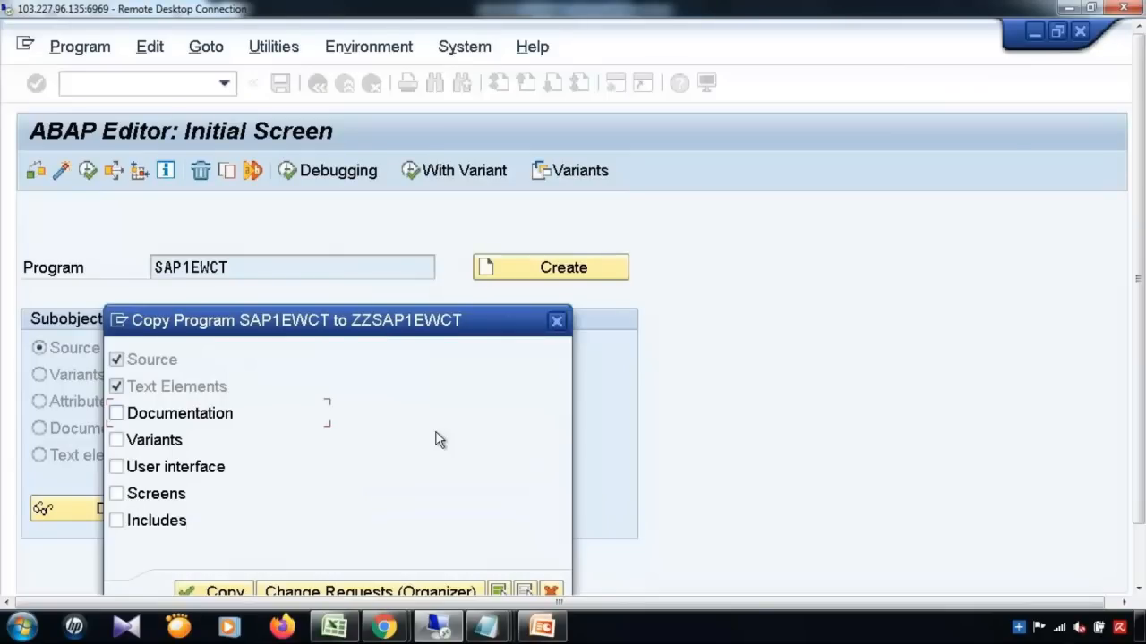
{"action": "left_click", "coordinate": [213, 592]}
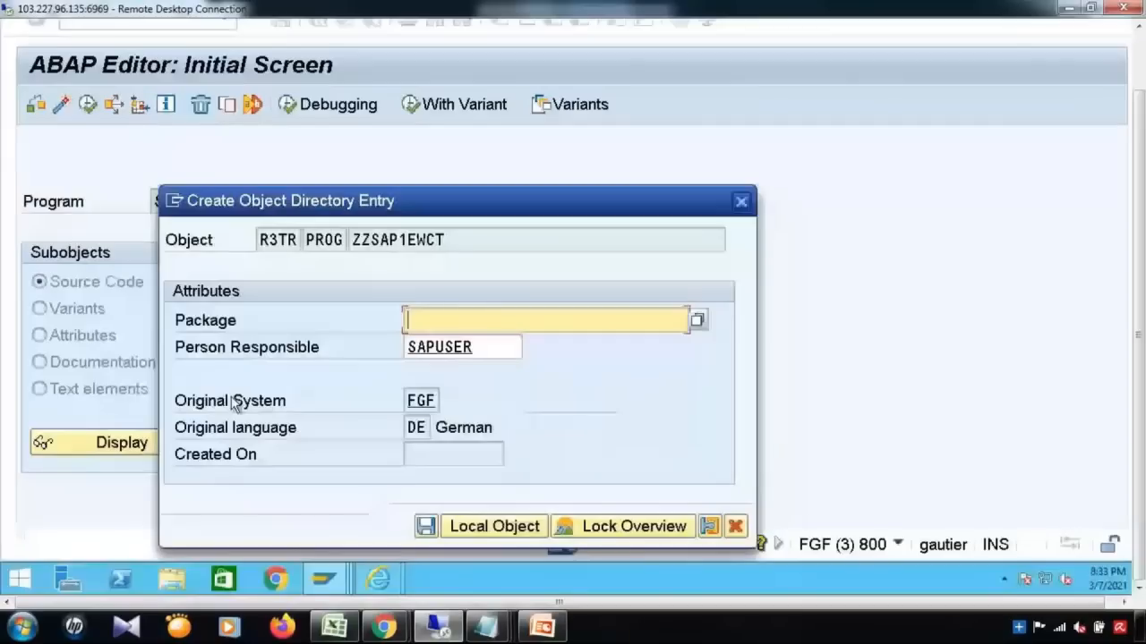
{"action": "left_click", "coordinate": [488, 529]}
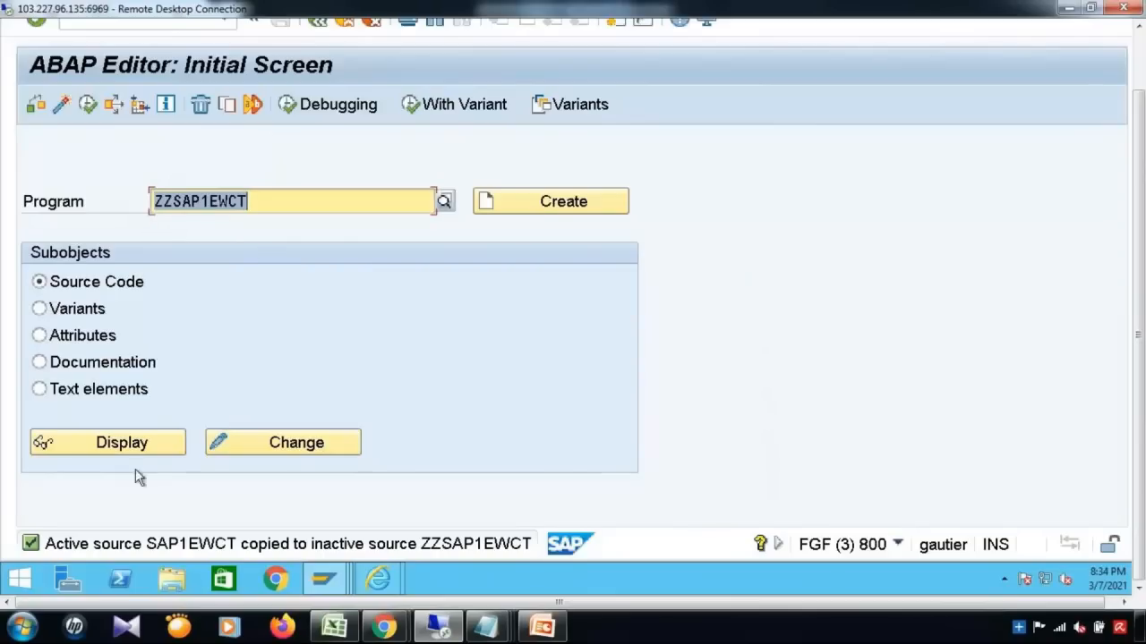
{"action": "left_click", "coordinate": [139, 443]}
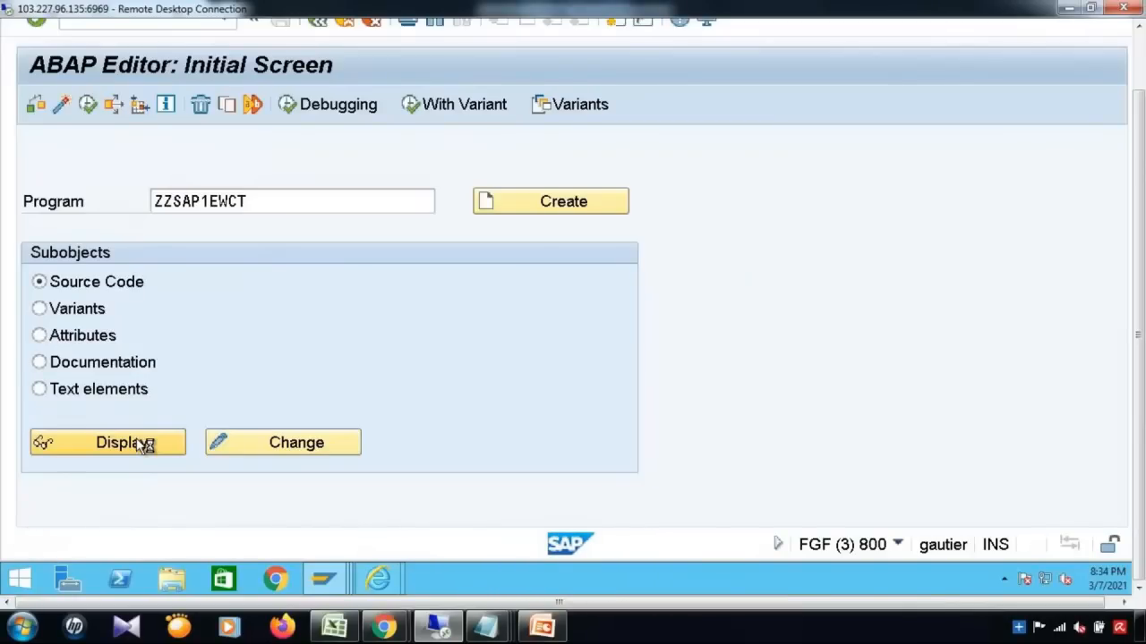
Step: Show ZZSAP1EWCT's source in change mode, return to the initial screen, then switch to PowerPoint
{"action": "left_click", "coordinate": [143, 445]}
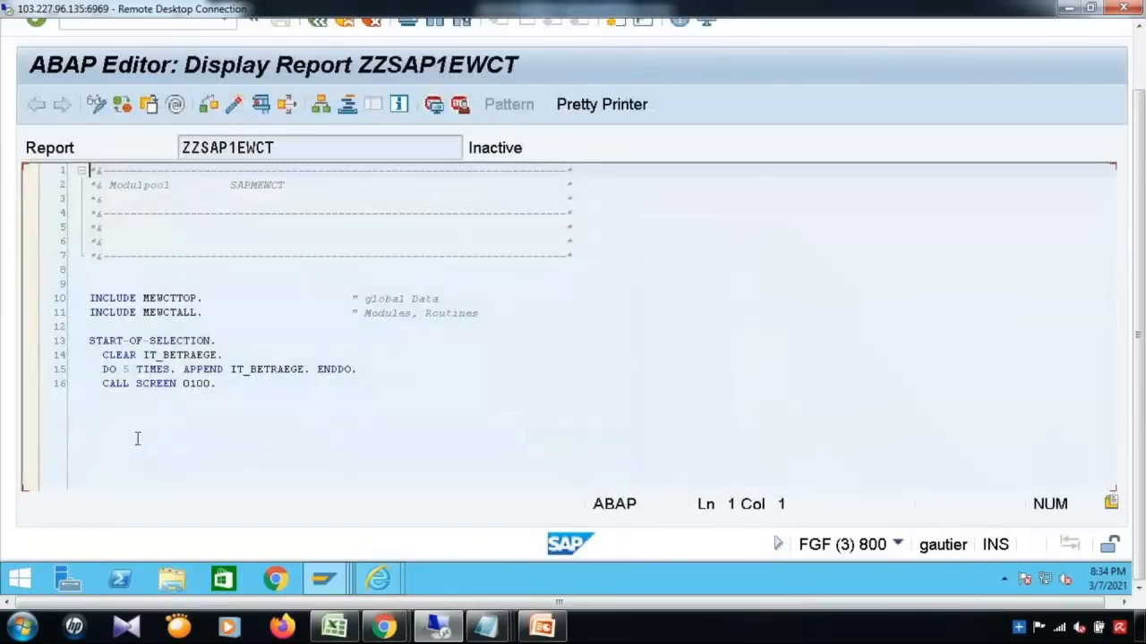
{"action": "left_click", "coordinate": [97, 107]}
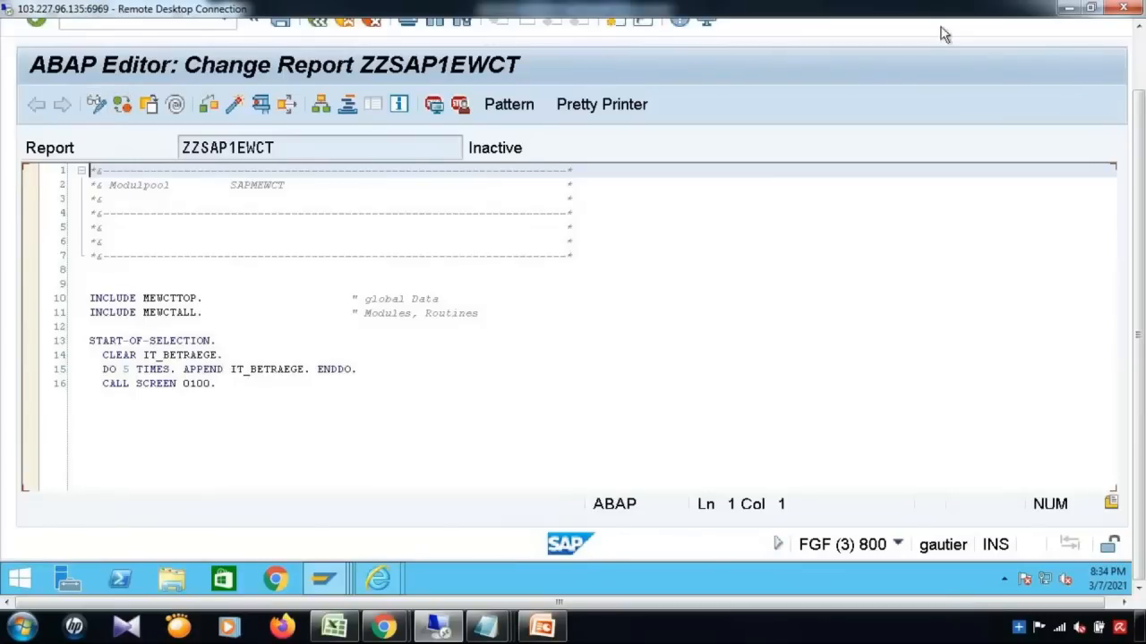
{"action": "left_click", "coordinate": [1143, 62]}
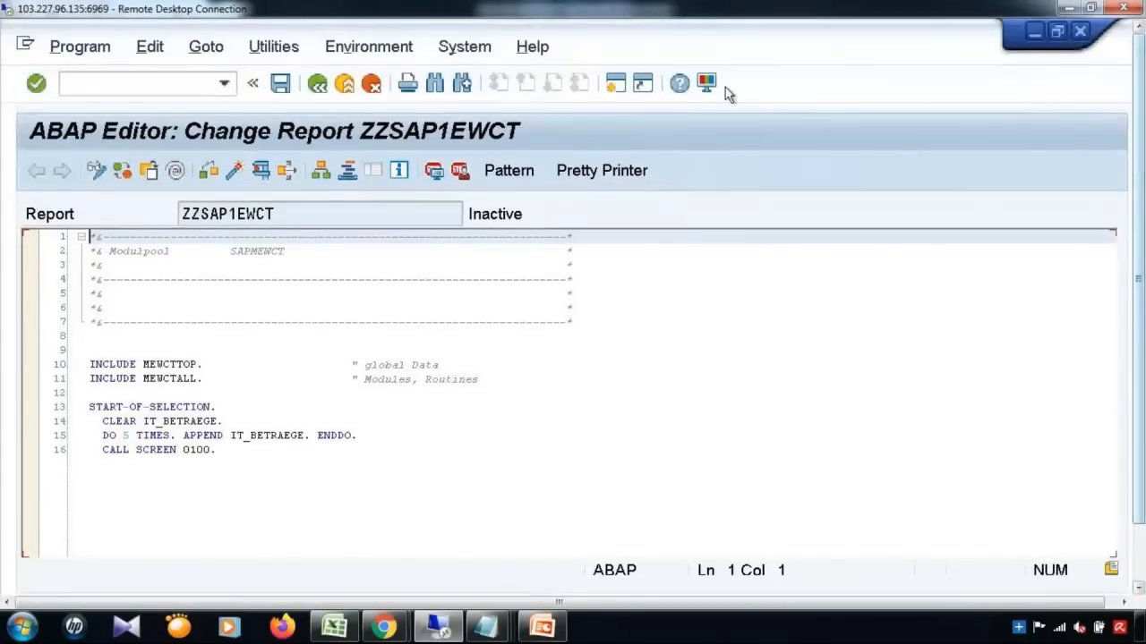
{"action": "left_click", "coordinate": [318, 85]}
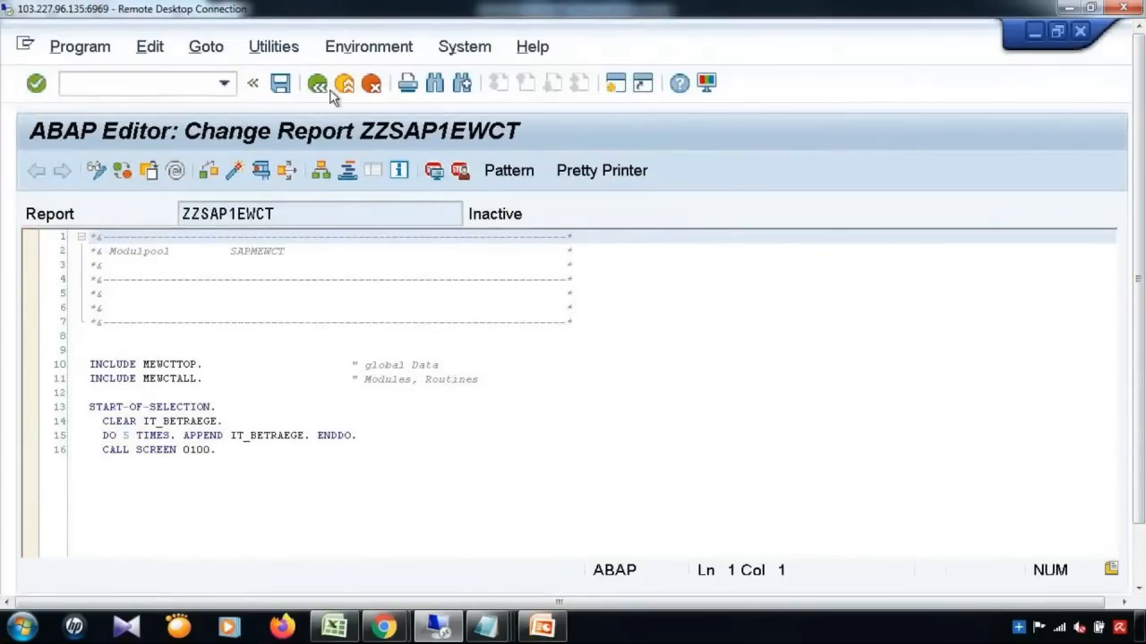
{"action": "left_click", "coordinate": [546, 627]}
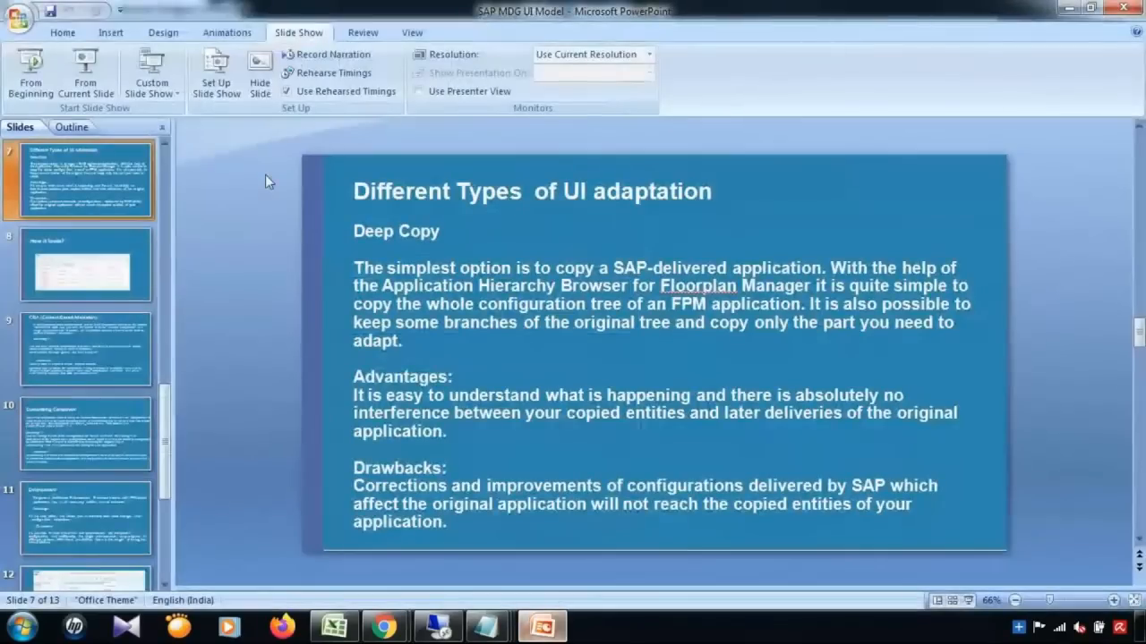
Step: Present slide 7 on Deep Copy full-screen, then go back to the SAP ABAP Editor
{"action": "left_click", "coordinate": [100, 79]}
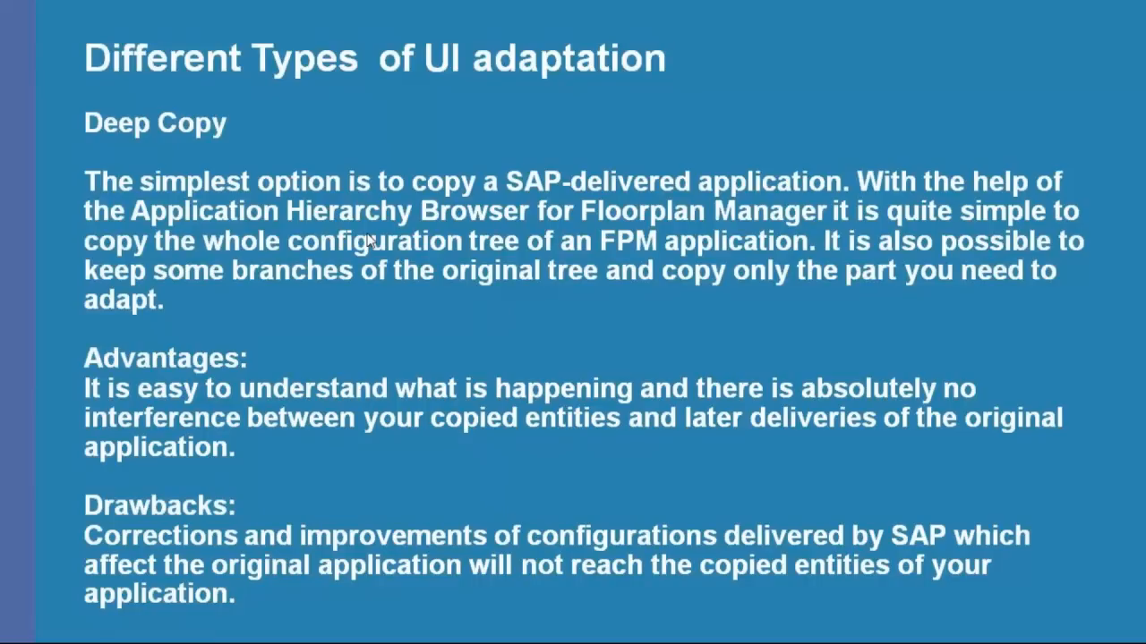
{"action": "key", "text": "Escape"}
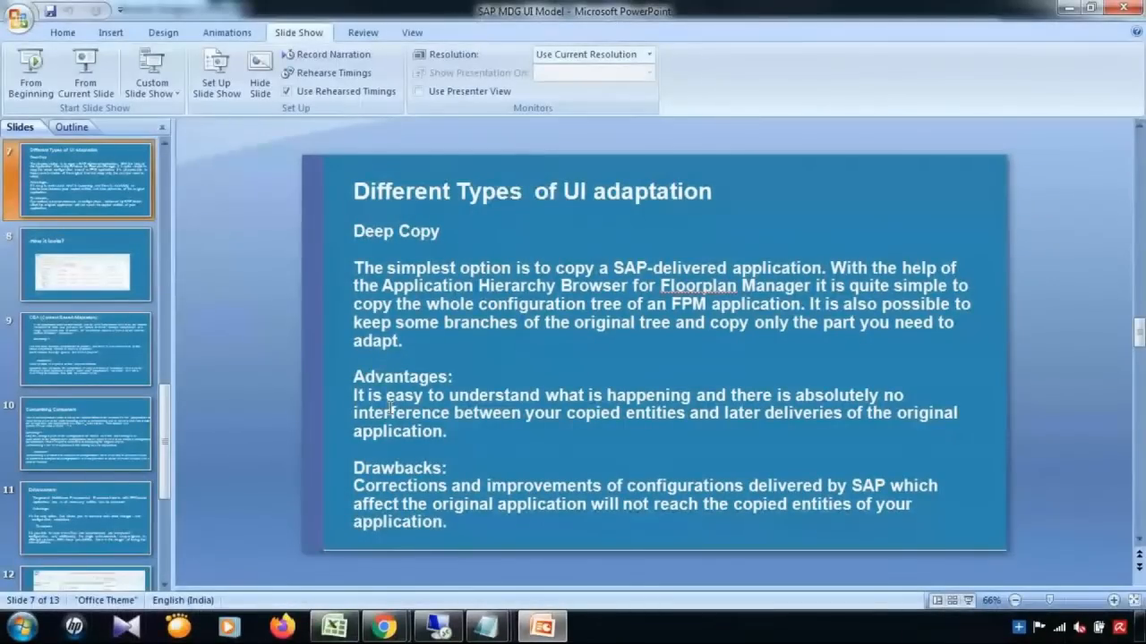
{"action": "left_click", "coordinate": [442, 629]}
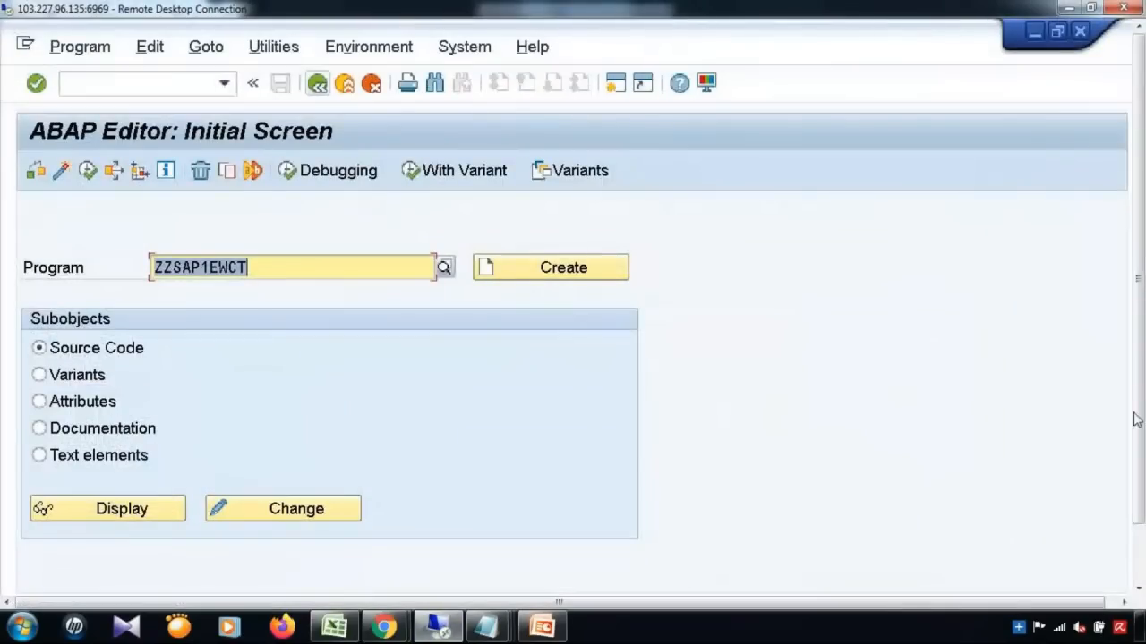
Step: Replace the CP suffix with a YB prefix for the target configuration IDs
{"action": "left_click_drag", "start_coordinate": [1140, 415], "coordinate": [1139, 484]}
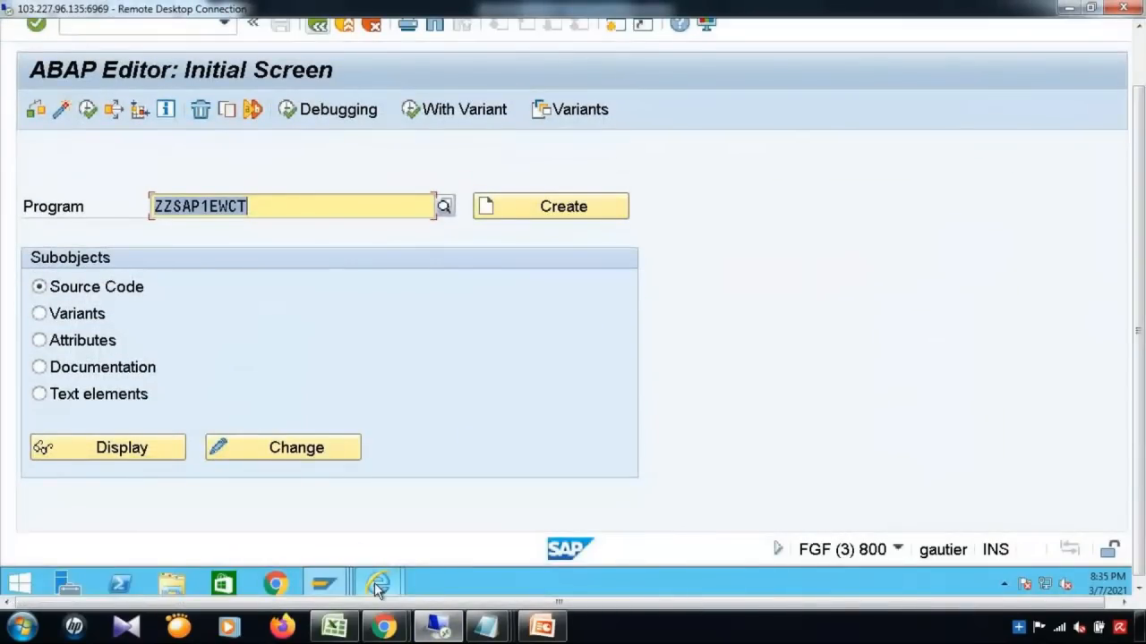
{"action": "mouse_move", "coordinate": [378, 584]}
{"action": "left_click", "coordinate": [463, 535]}
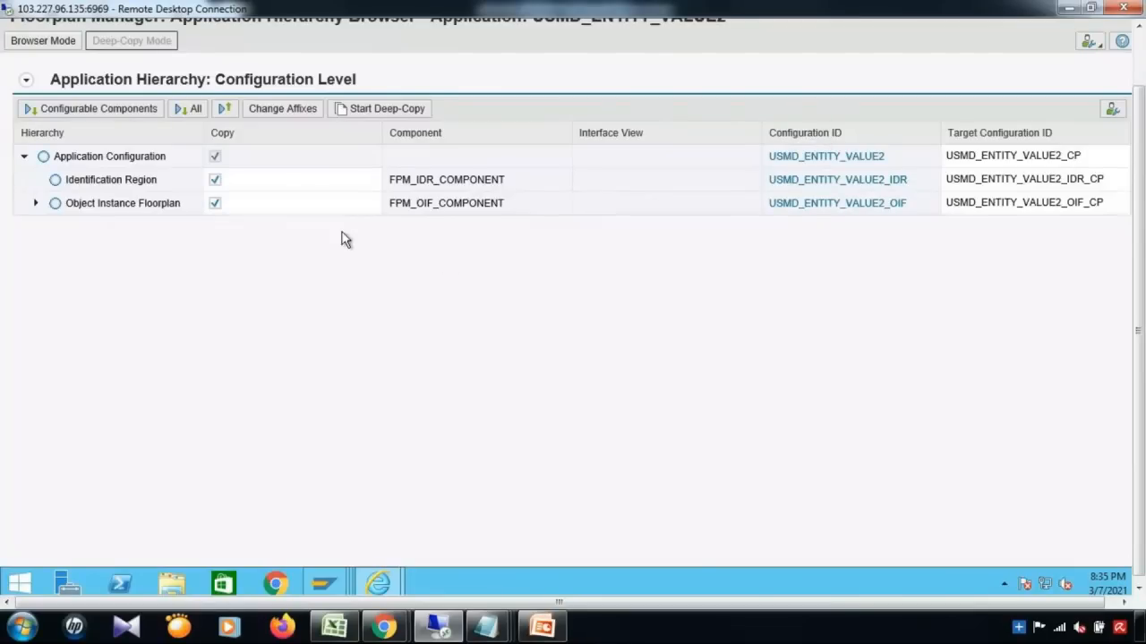
{"action": "left_click", "coordinate": [292, 117]}
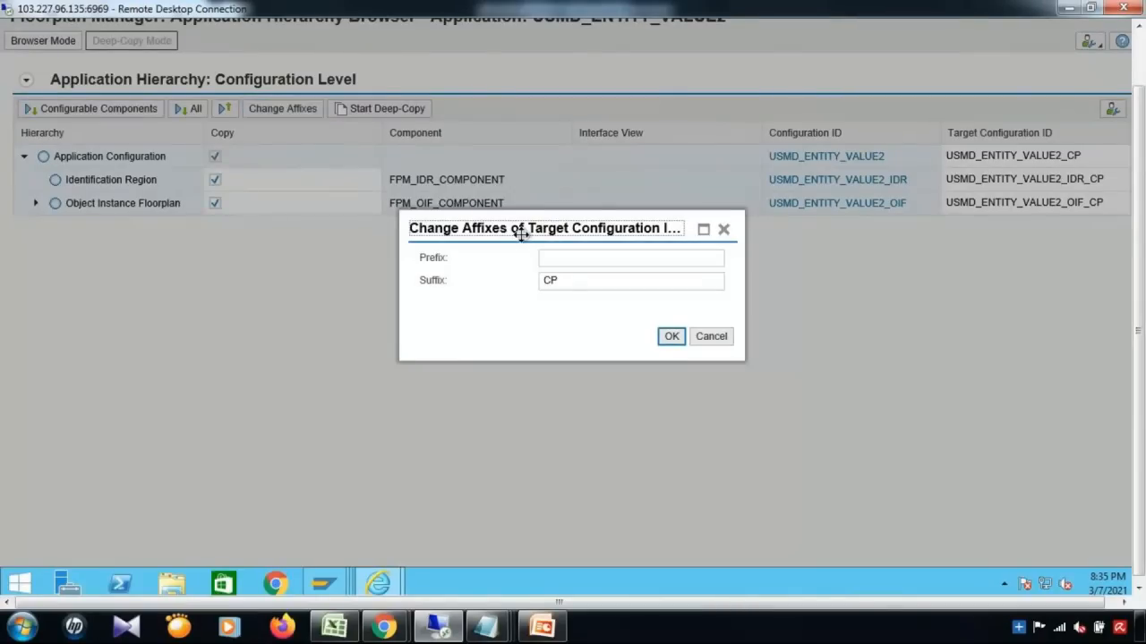
{"action": "left_click", "coordinate": [573, 280]}
{"action": "key", "text": "BackSpace"}
{"action": "key", "text": "BackSpace"}
{"action": "left_click", "coordinate": [578, 258]}
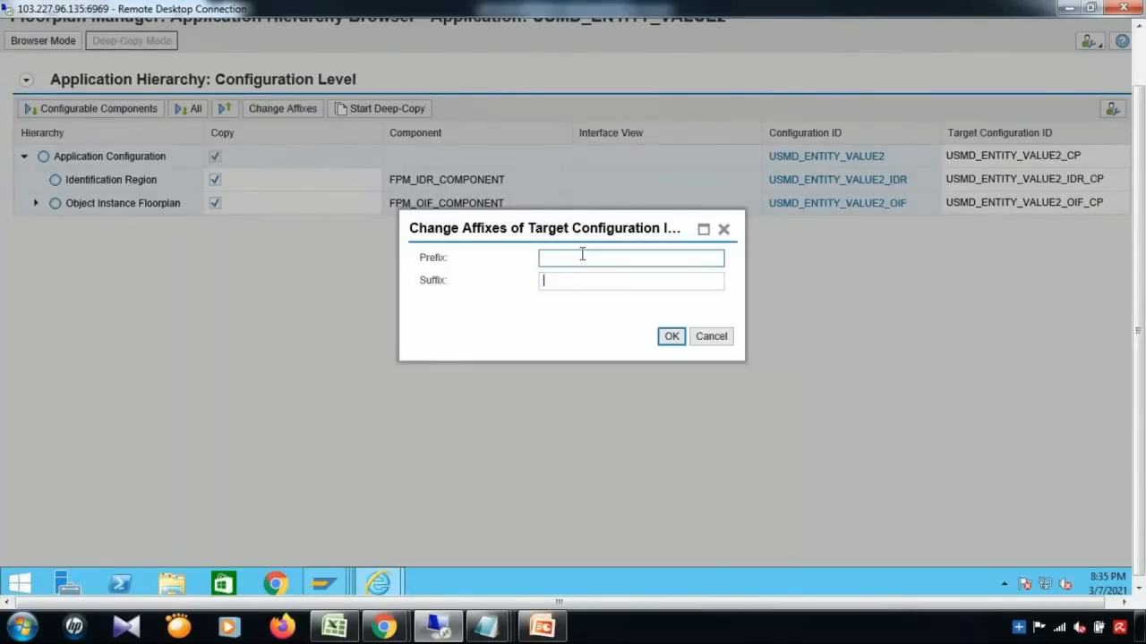
{"action": "type", "text": "YB"}
{"action": "left_click", "coordinate": [672, 338]}
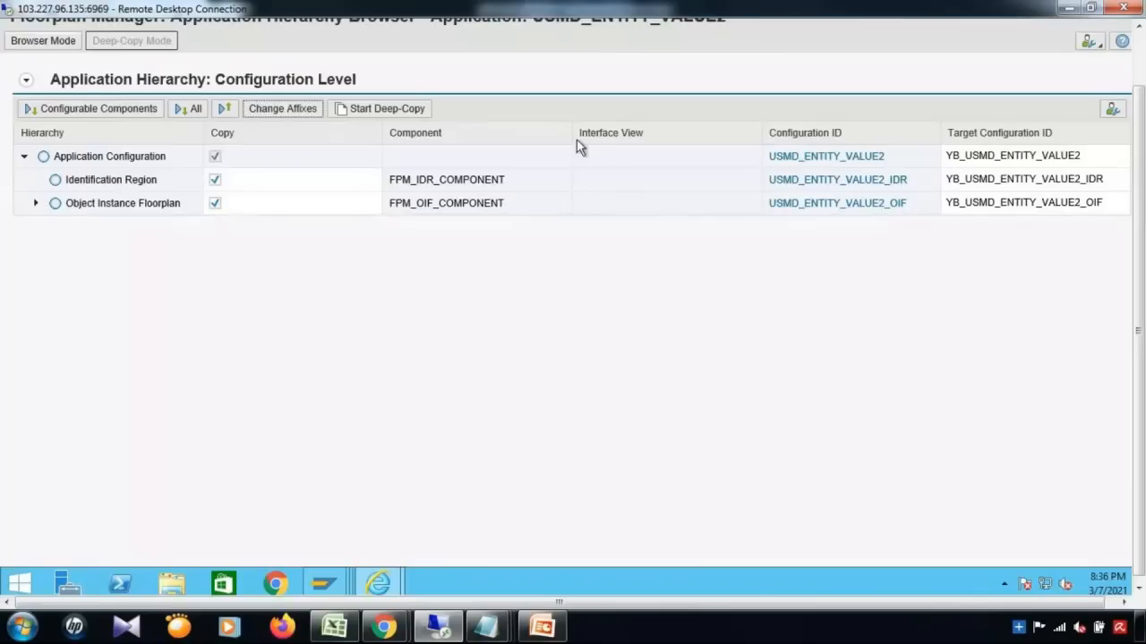
{"action": "left_click", "coordinate": [415, 111]}
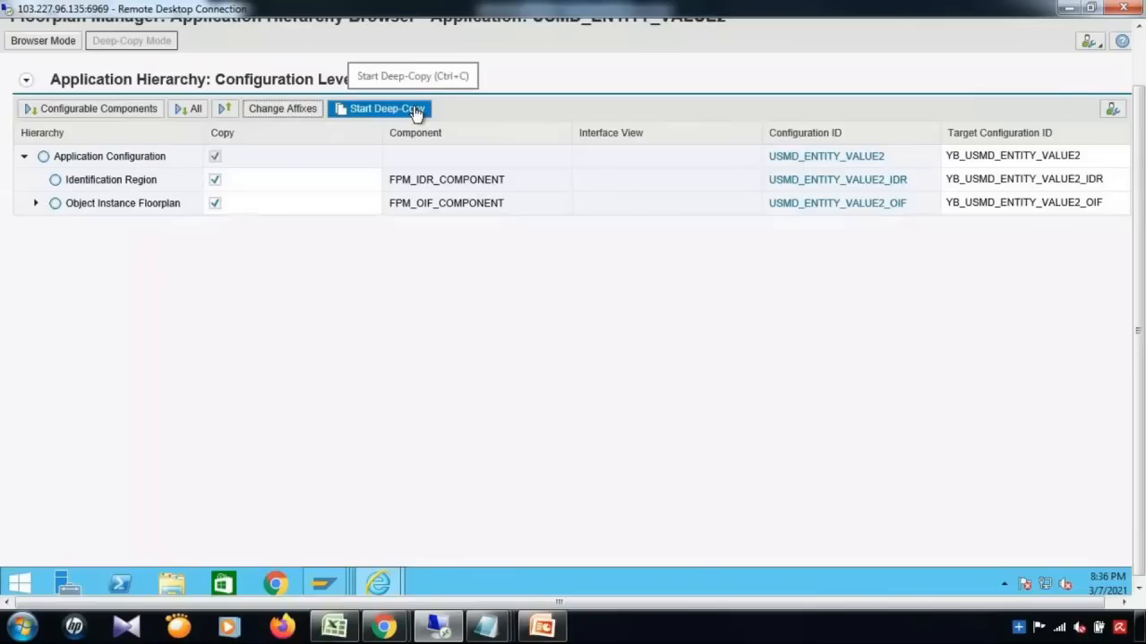
Step: Create deep copy YB_USMD_ENTITY_VALUE2 as a local object, then present the Deep Copy slide full-screen
{"action": "left_click", "coordinate": [415, 111]}
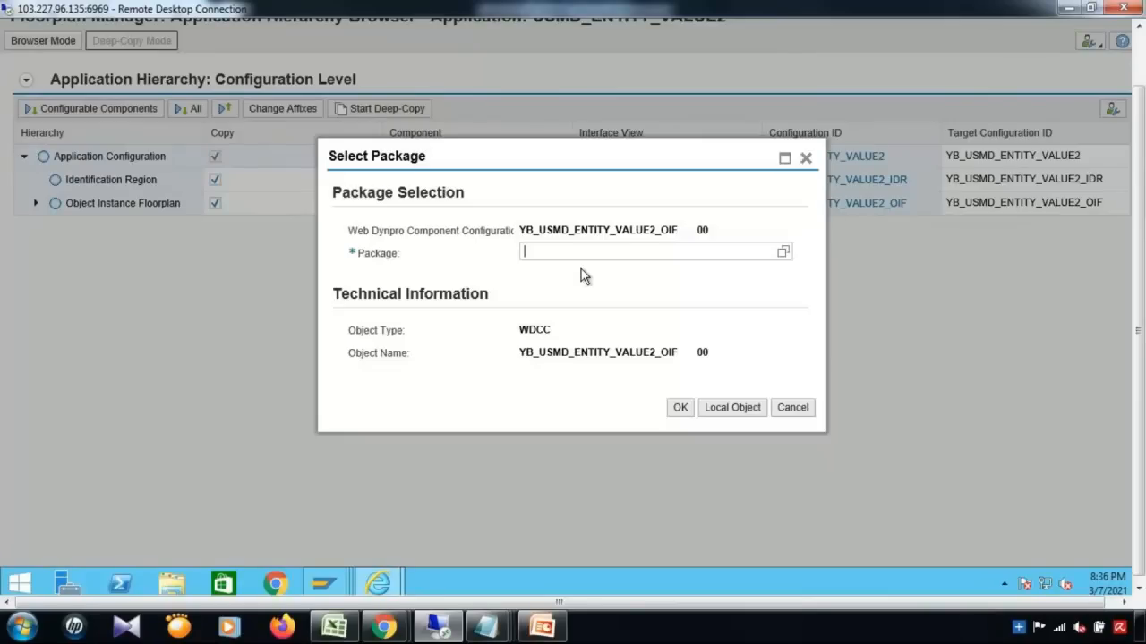
{"action": "left_click", "coordinate": [739, 410]}
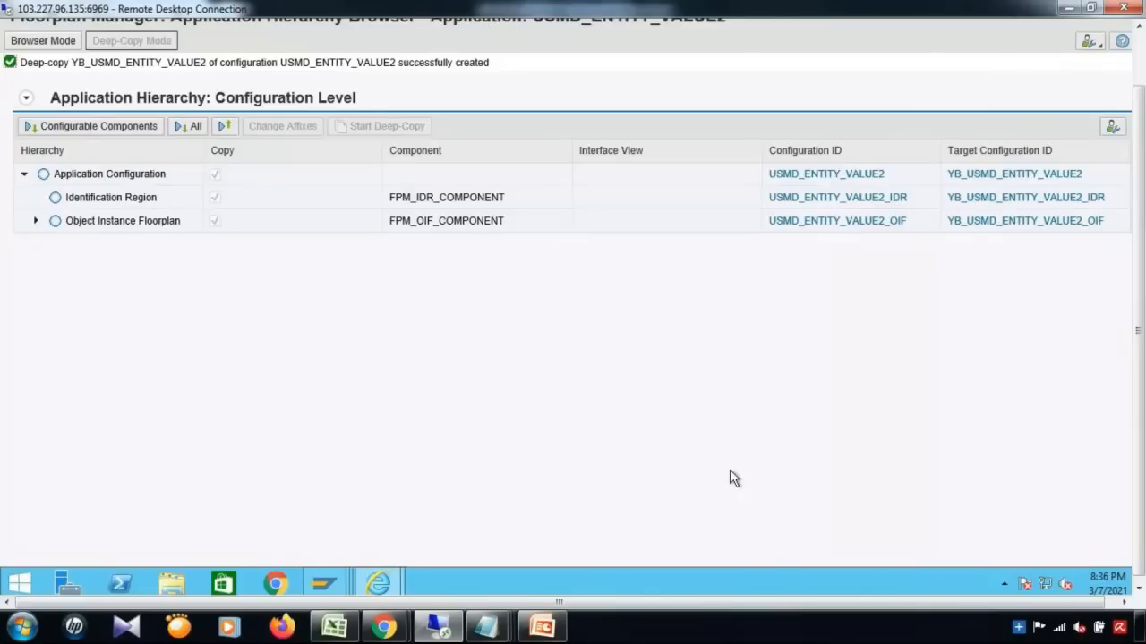
{"action": "left_click", "coordinate": [544, 627]}
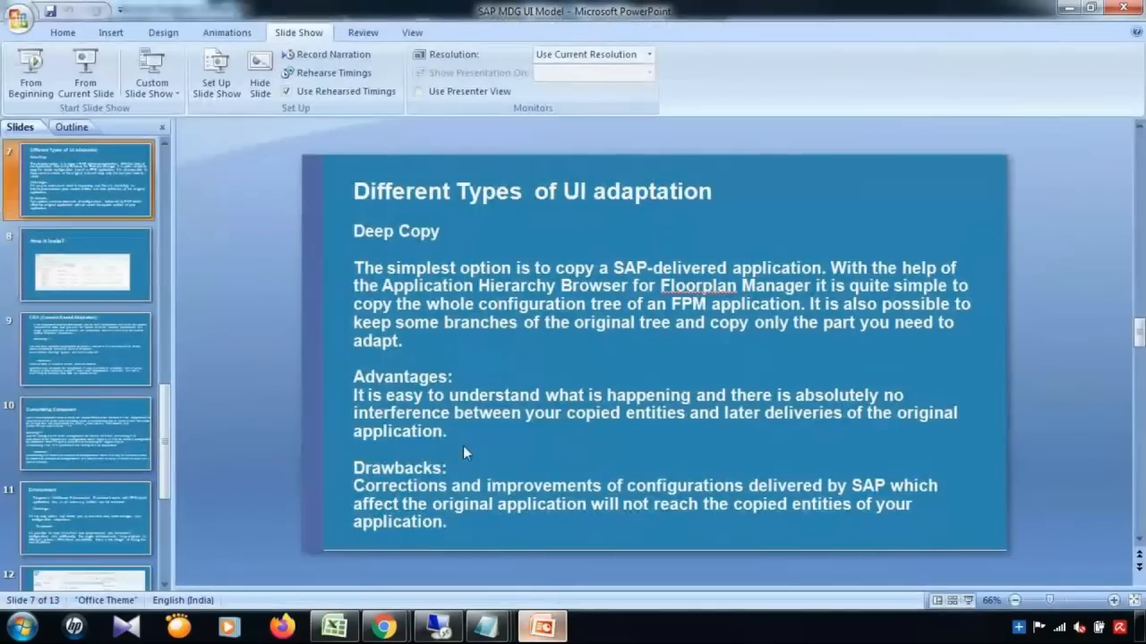
{"action": "left_click", "coordinate": [85, 76]}
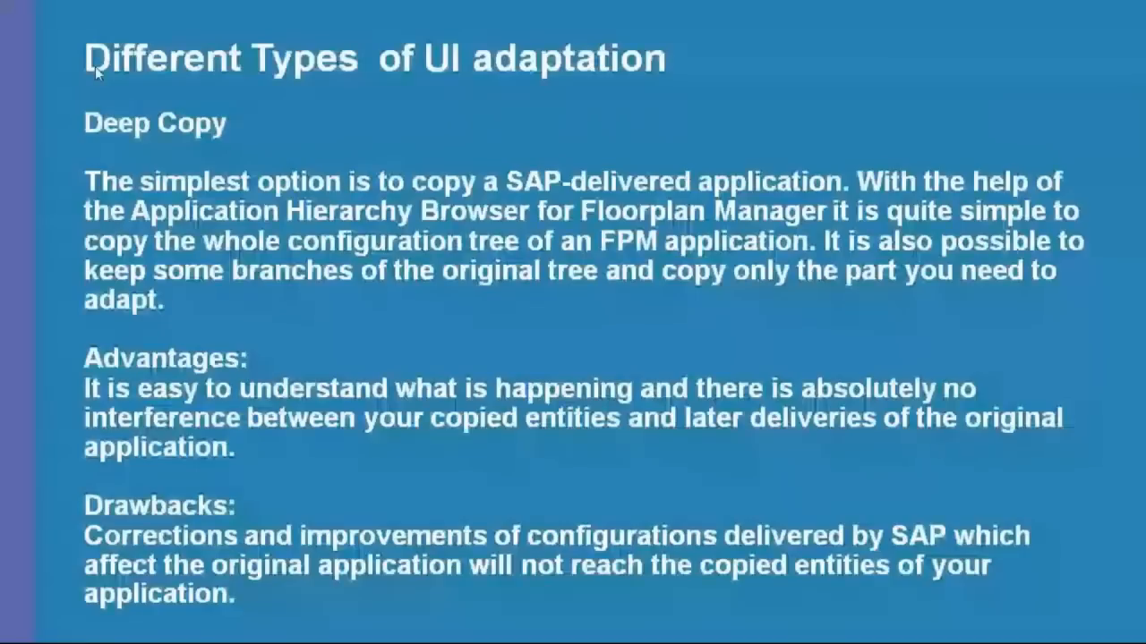
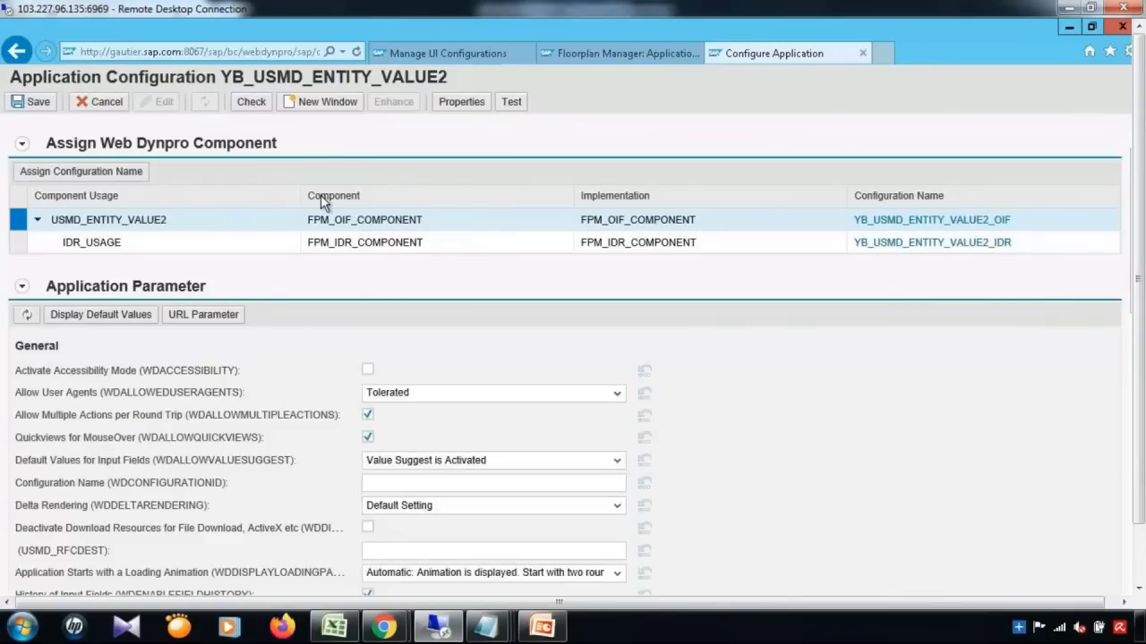
Step: Enter YB as the USMD_MODEL application parameter and save the YB_USMD_ENTITY_VALUE2 configuration
{"action": "left_click", "coordinate": [377, 485]}
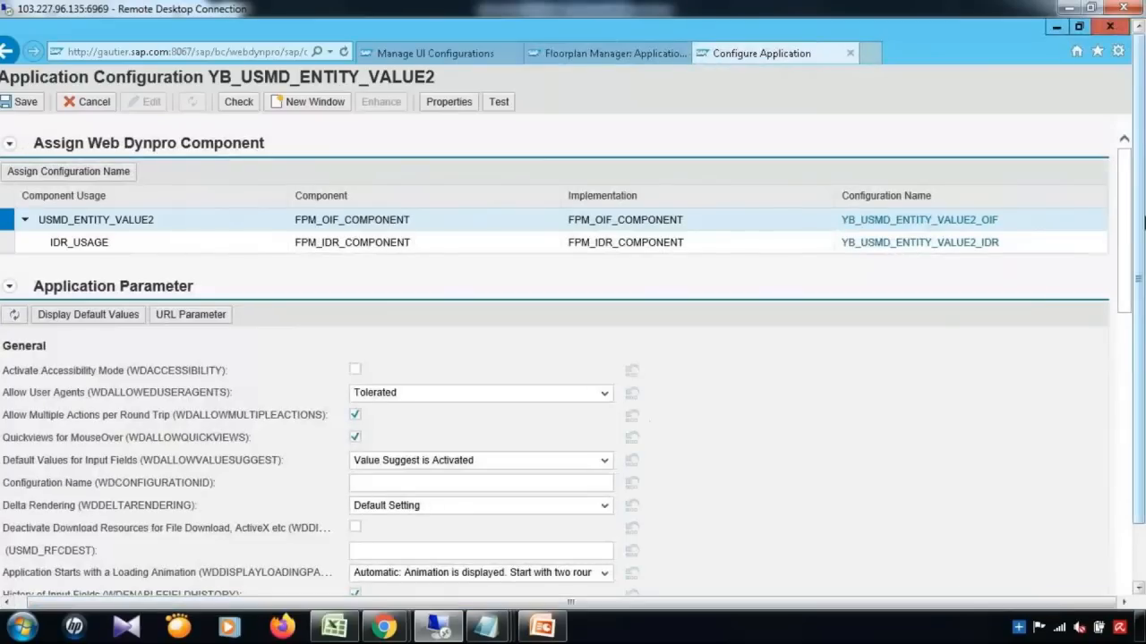
{"action": "scroll", "coordinate": [1129, 238], "scroll_direction": "down", "scroll_amount": 4}
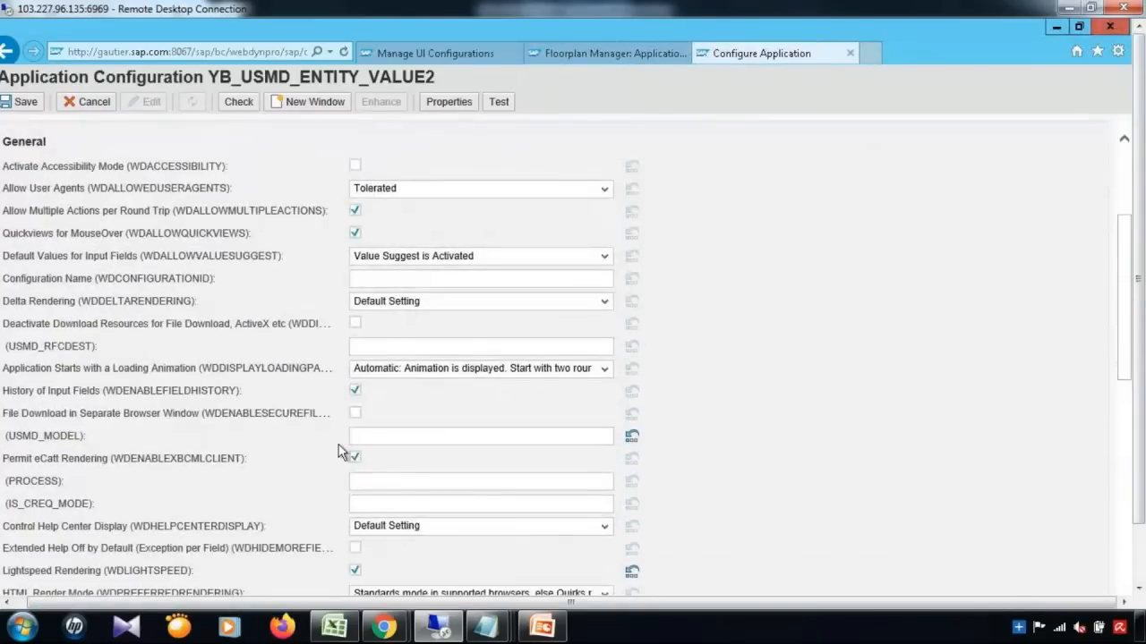
{"action": "left_click", "coordinate": [383, 436]}
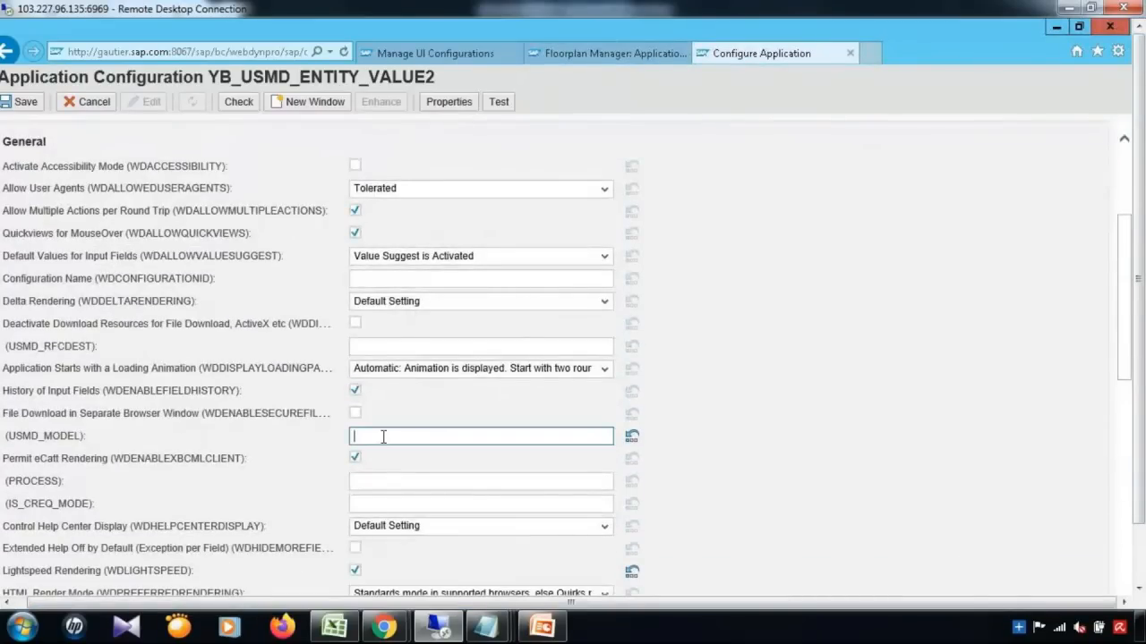
{"action": "type", "text": "YB"}
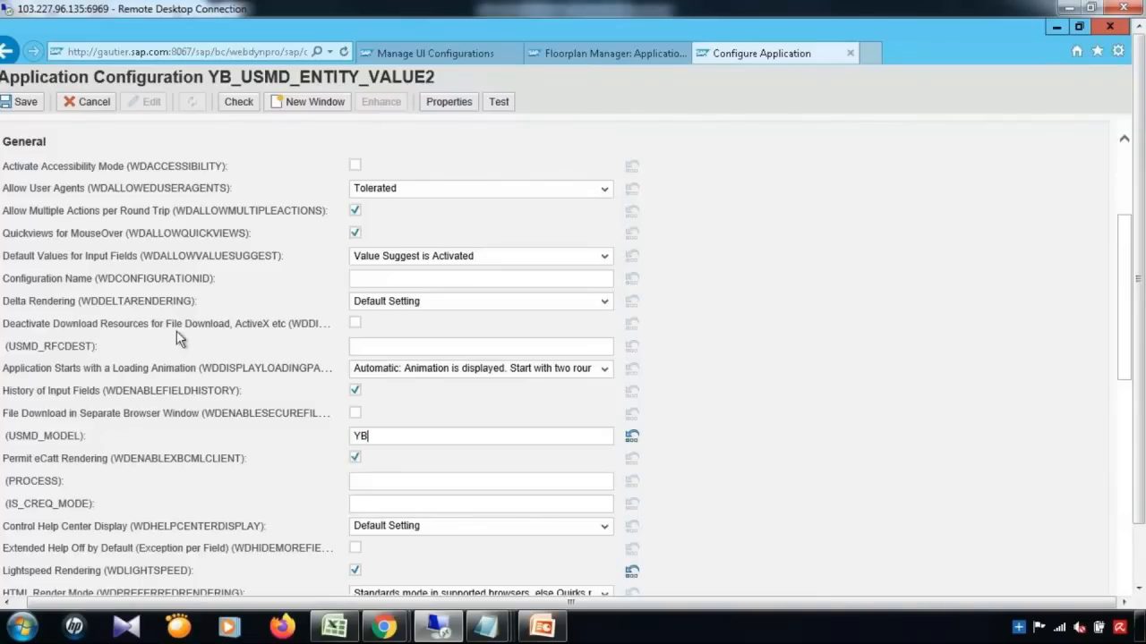
{"action": "left_click", "coordinate": [27, 104]}
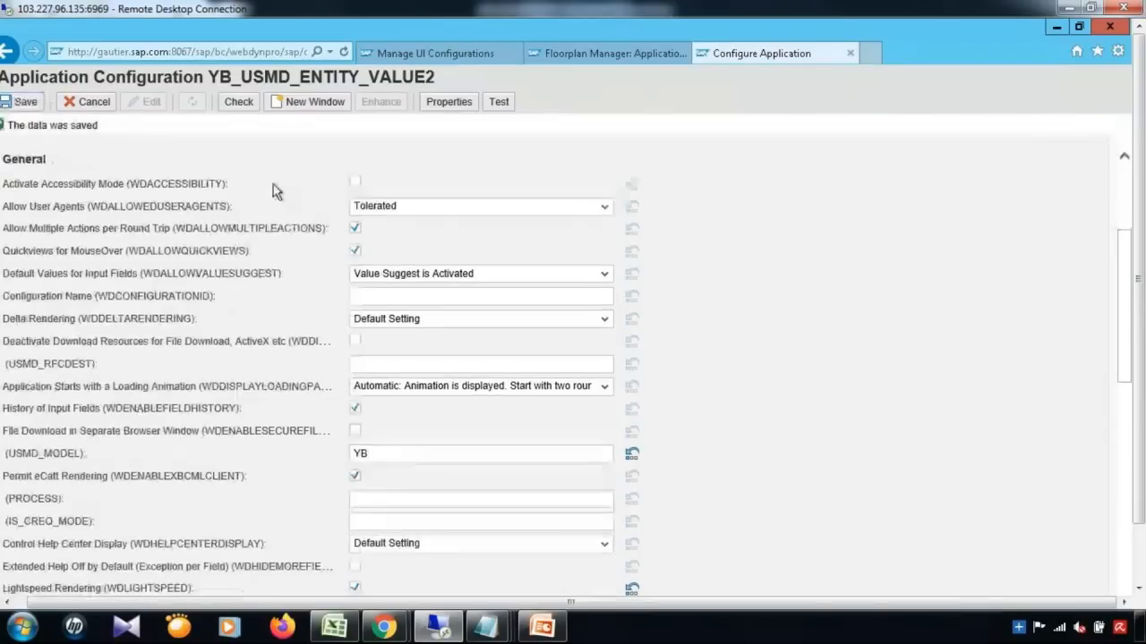
Step: Verify USMD_MODEL holds YB and open the YB_USMD_ENTITY_VALUE2_OIF component configuration
{"action": "scroll", "coordinate": [1127, 188], "scroll_direction": "up", "scroll_amount": 3}
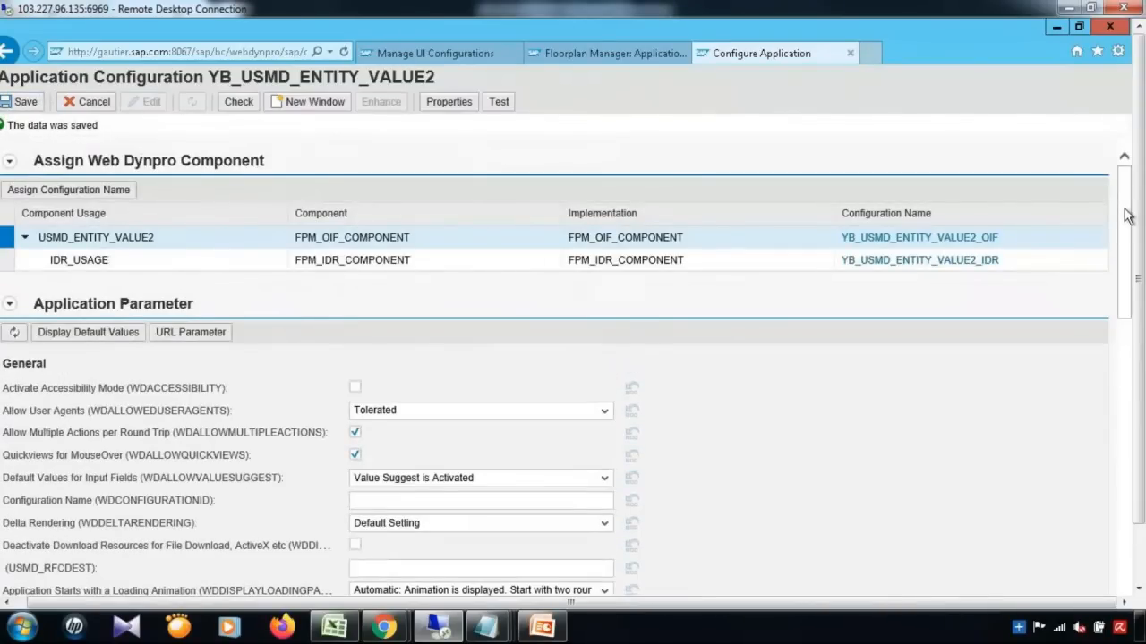
{"action": "scroll", "coordinate": [1124, 301], "scroll_direction": "down", "scroll_amount": 2}
{"action": "scroll", "coordinate": [1124, 301], "scroll_direction": "down", "scroll_amount": 1}
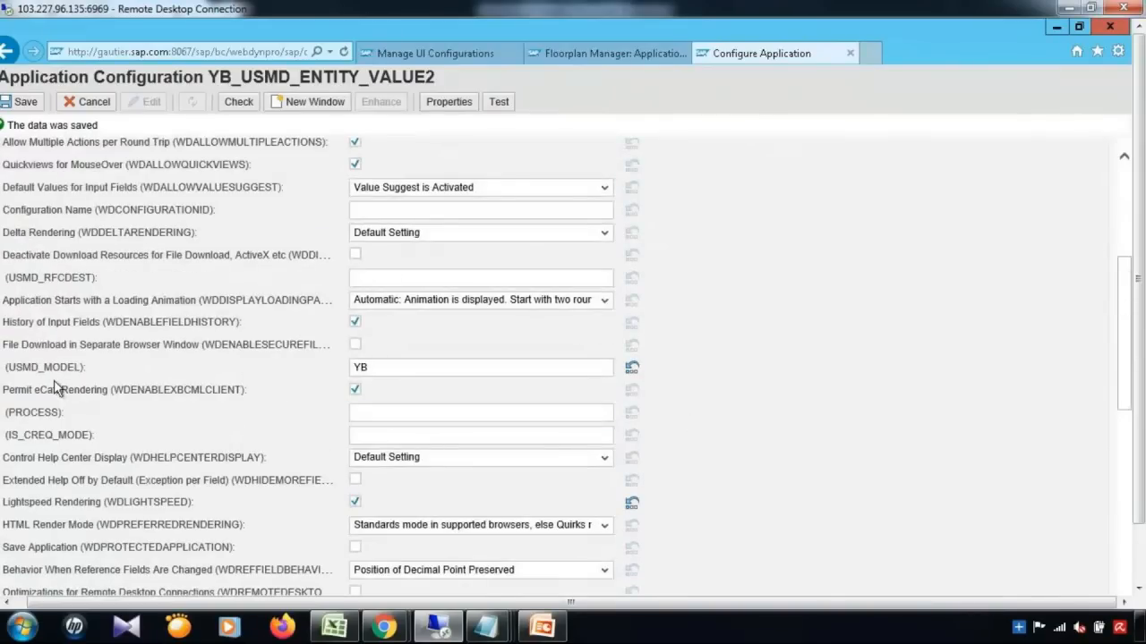
{"action": "left_click", "coordinate": [366, 372]}
{"action": "scroll", "coordinate": [1130, 180], "scroll_direction": "up", "scroll_amount": 3}
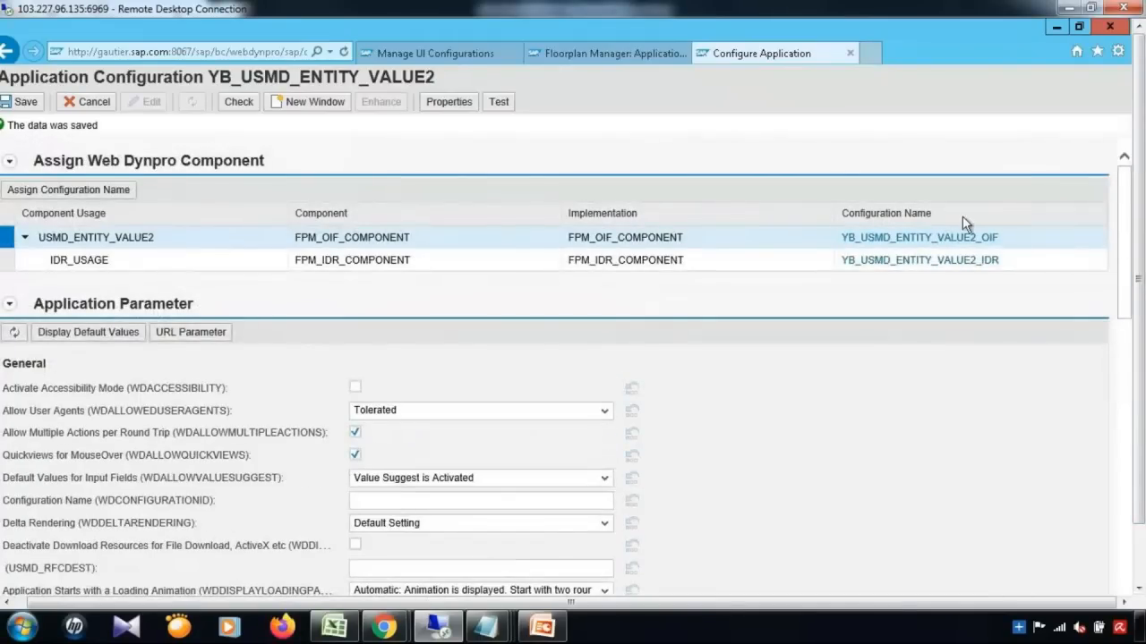
{"action": "left_click", "coordinate": [953, 237]}
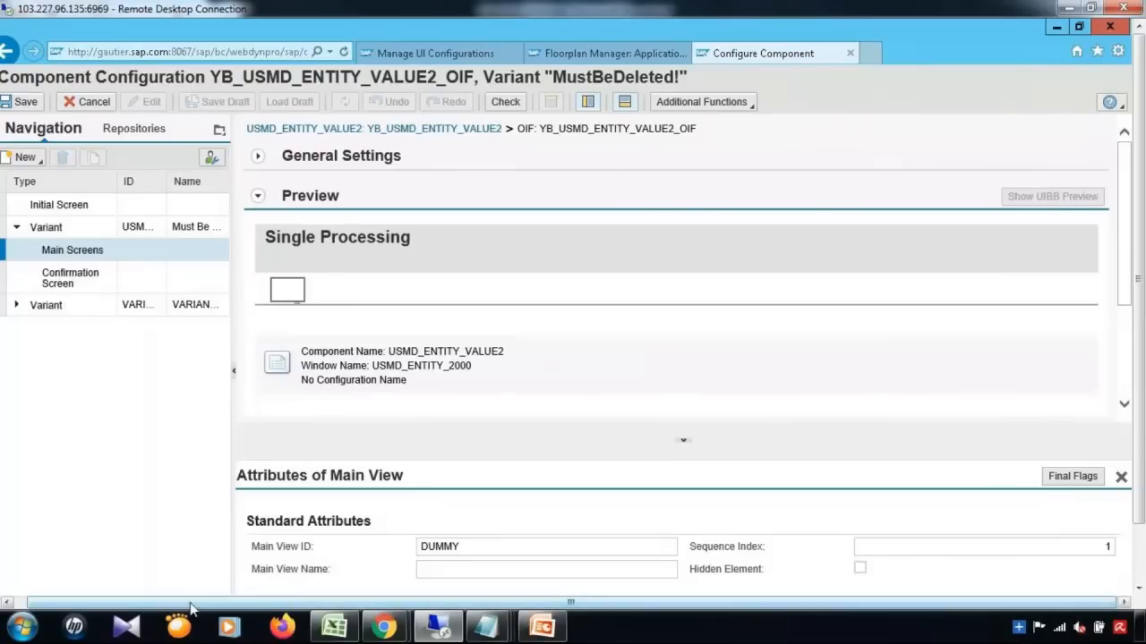
Step: Review the Initial Screen and the MustBeDeleted! and VARIANT_2 variants in the Navigation tree
{"action": "left_click_drag", "start_coordinate": [191, 608], "coordinate": [90, 531]}
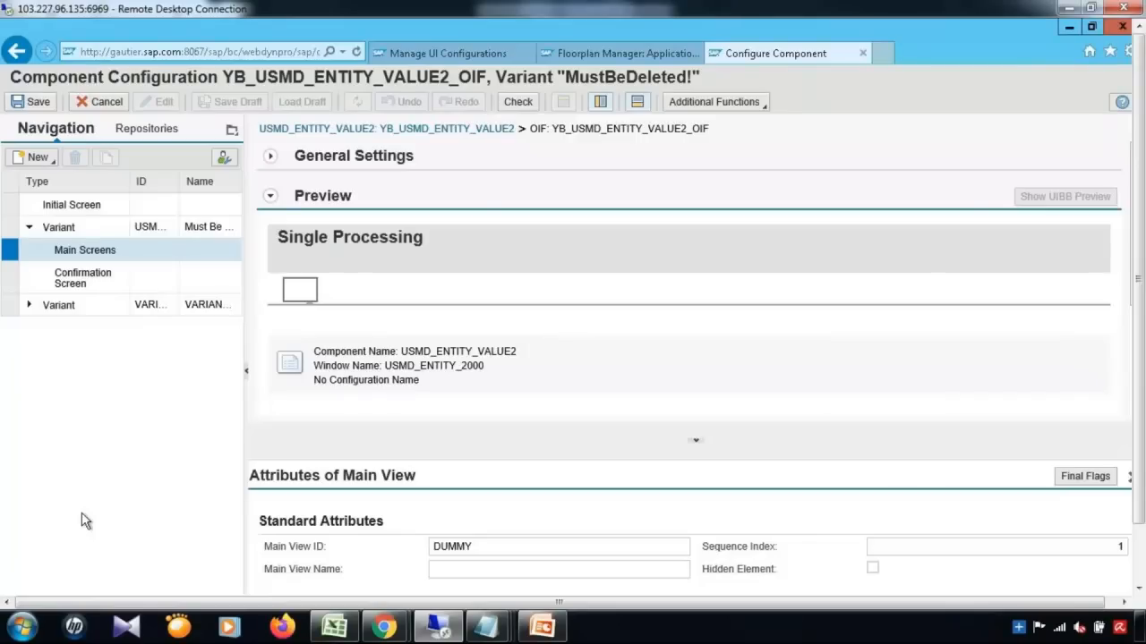
{"action": "left_click", "coordinate": [8, 232]}
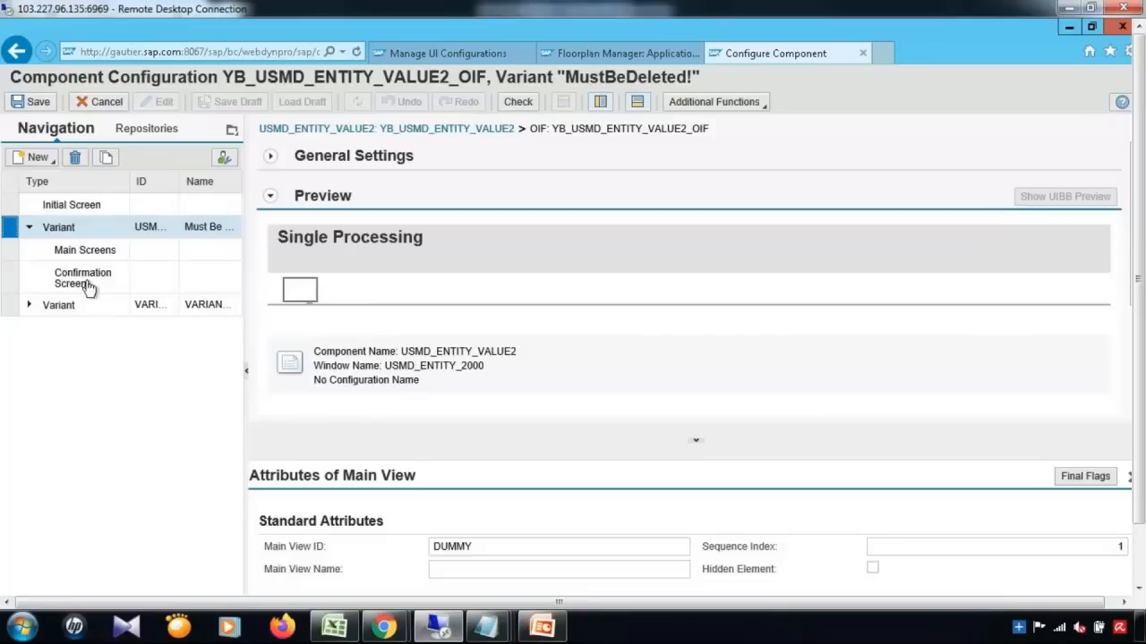
{"action": "left_click", "coordinate": [9, 206]}
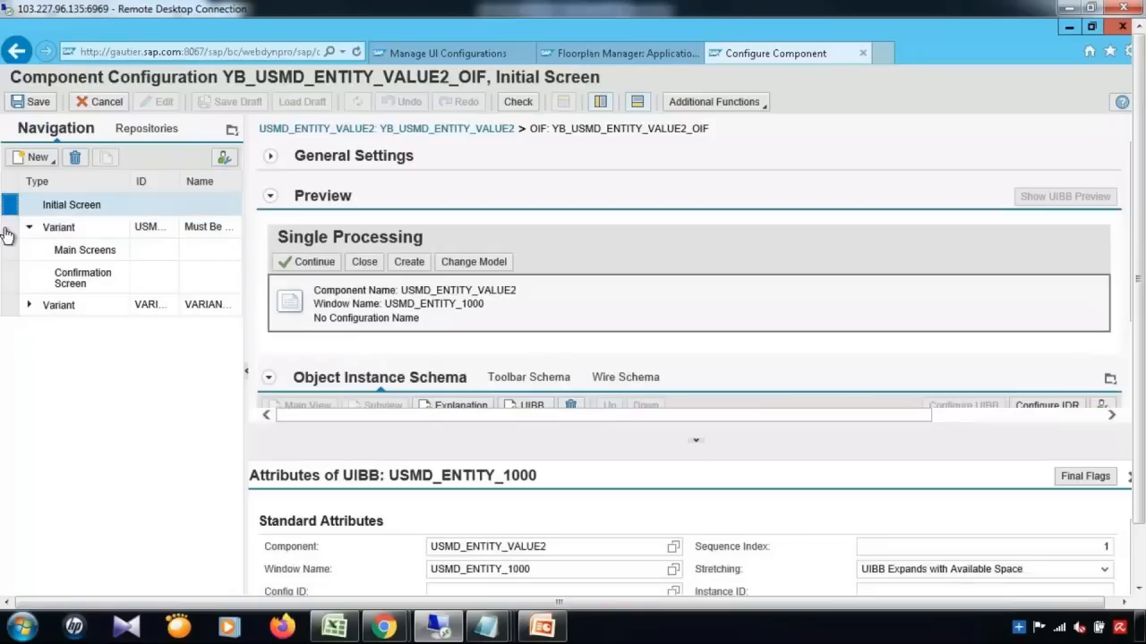
{"action": "left_click", "coordinate": [7, 231]}
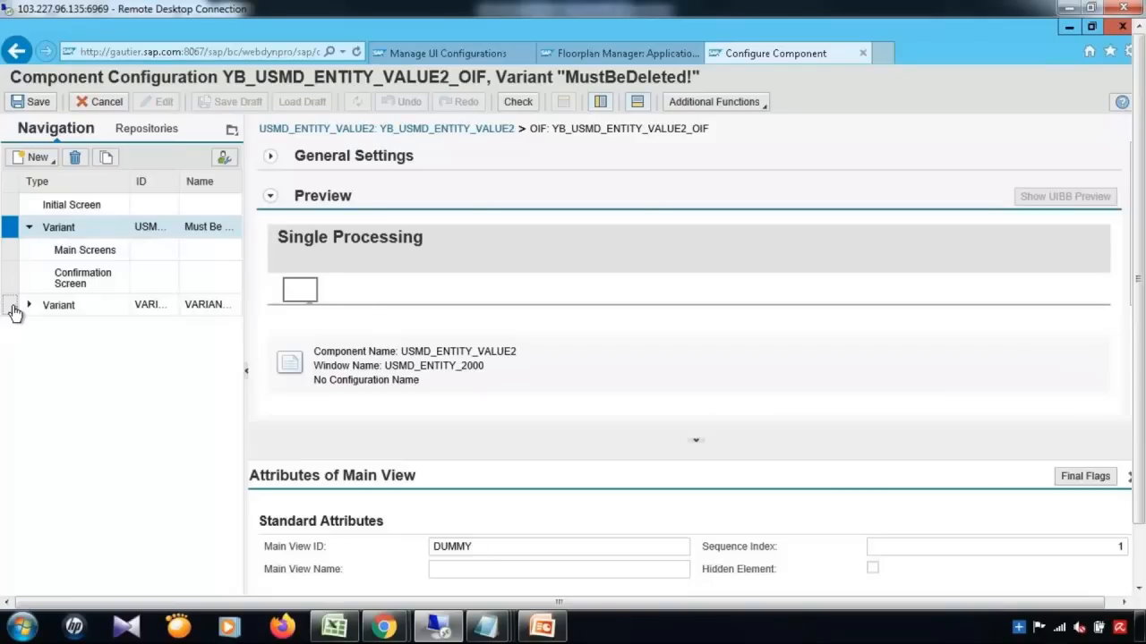
{"action": "left_click", "coordinate": [12, 306]}
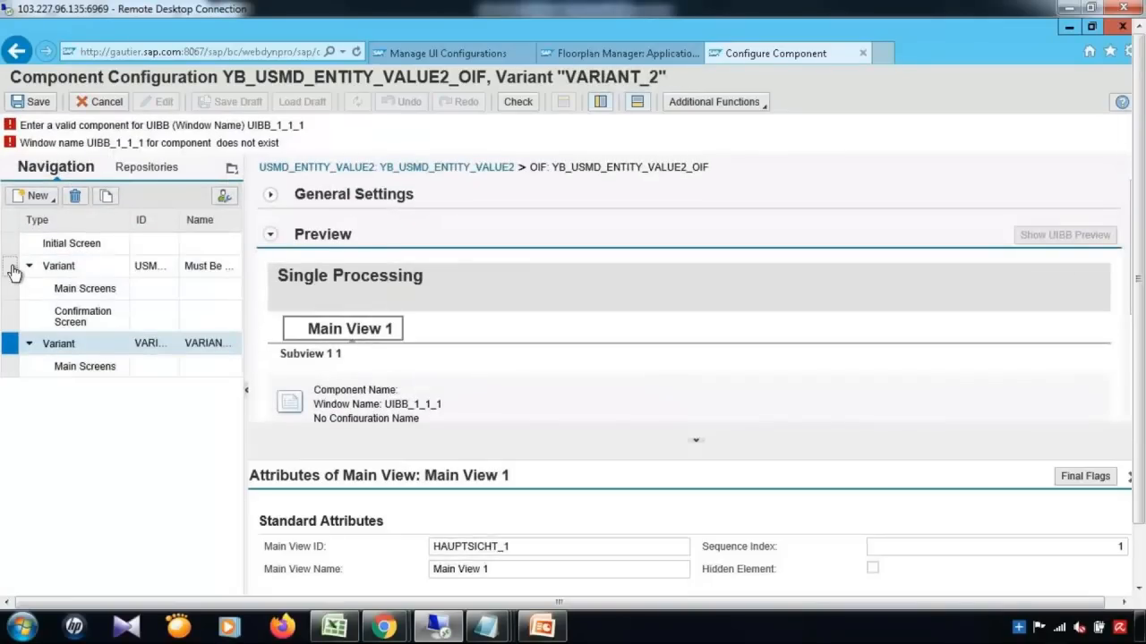
{"action": "left_click", "coordinate": [12, 268]}
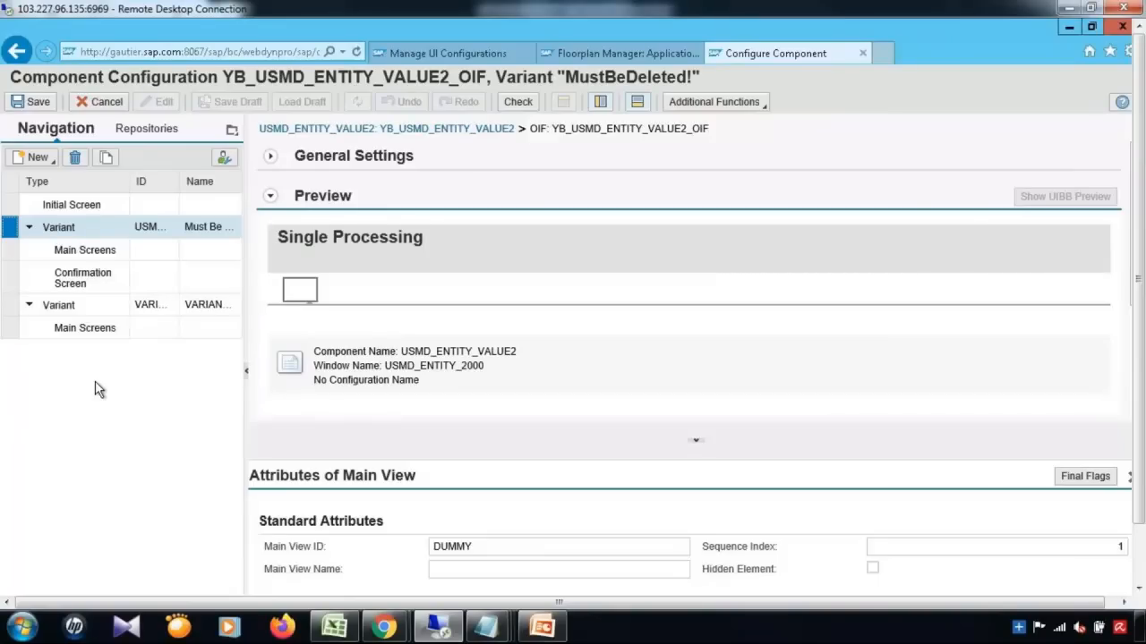
{"action": "left_click", "coordinate": [41, 157]}
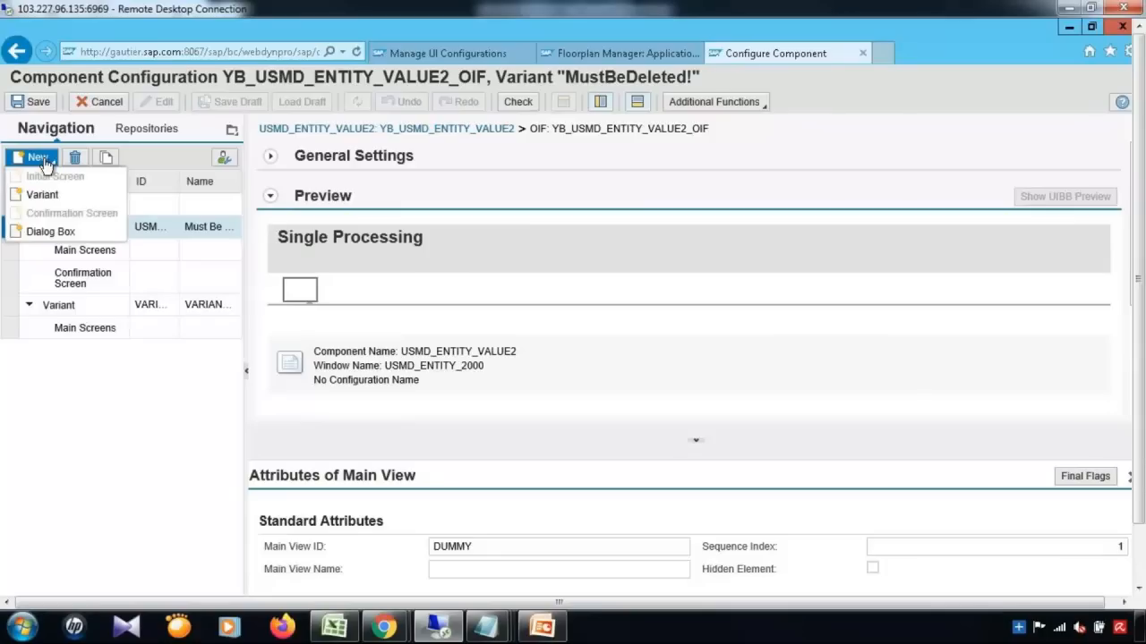
Step: Create a new variant with ID CARRID (Carrier ID) chosen from the ID value help
{"action": "left_click", "coordinate": [42, 197]}
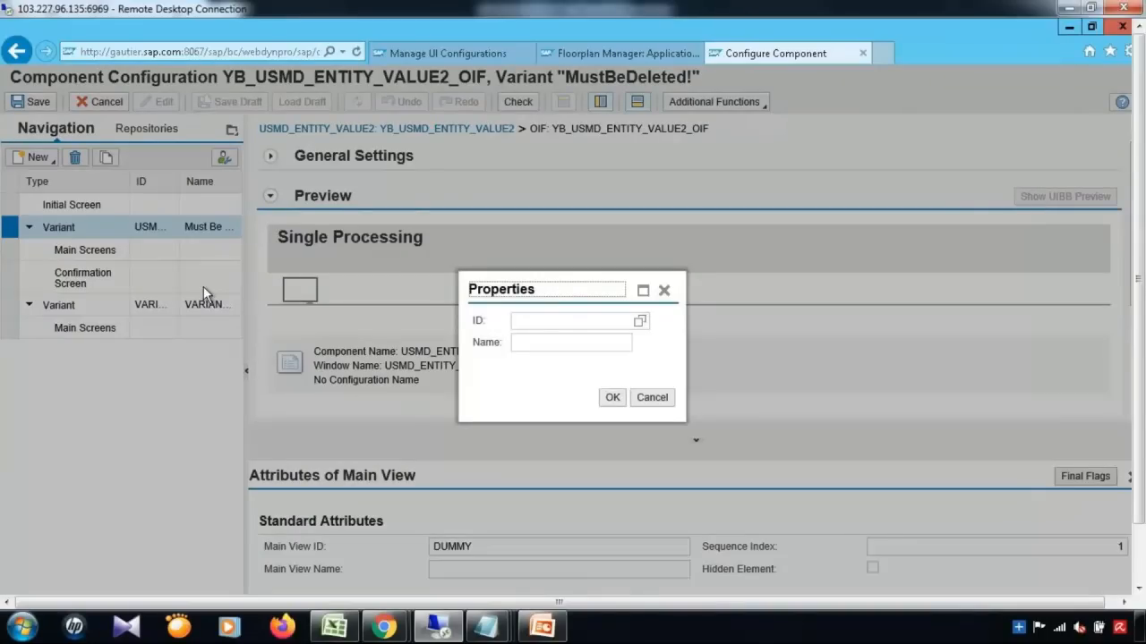
{"action": "left_click", "coordinate": [568, 324]}
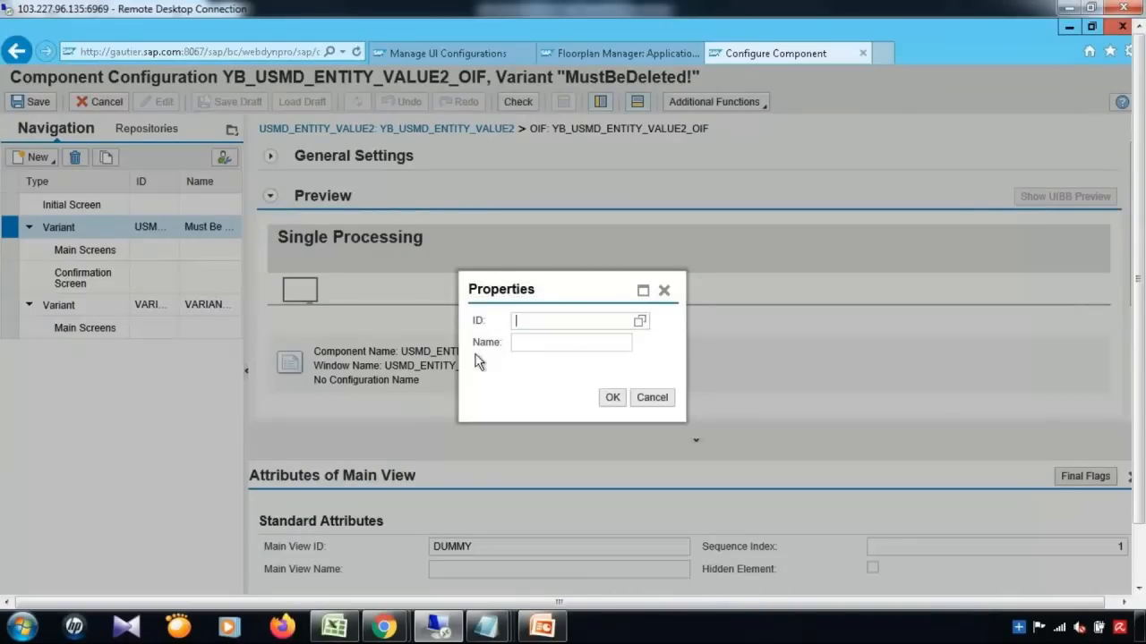
{"action": "left_click", "coordinate": [640, 324]}
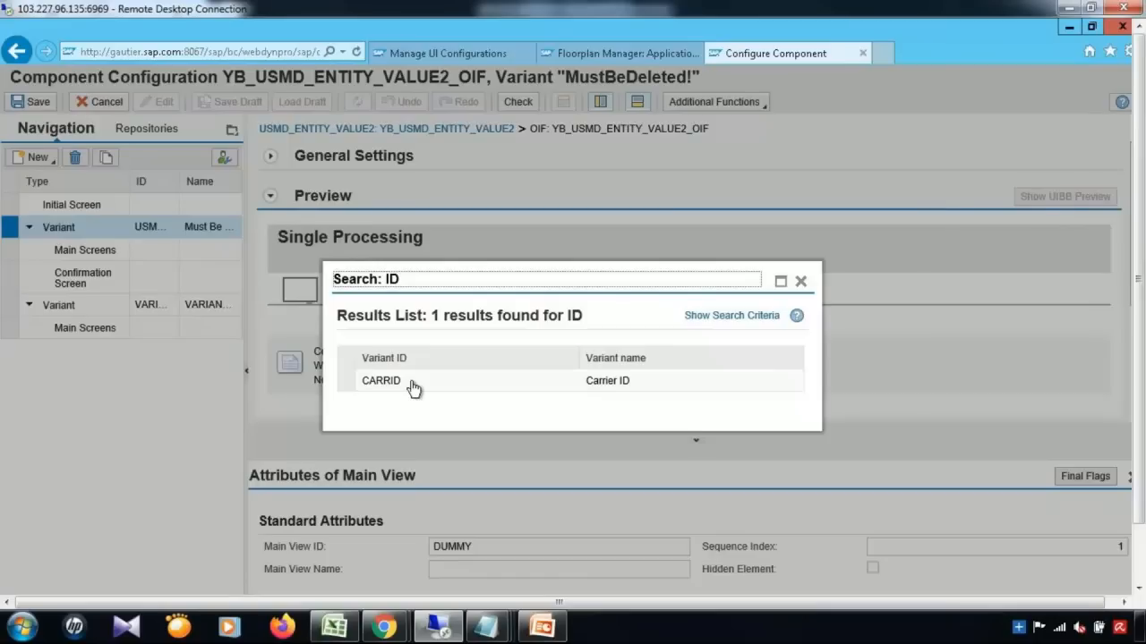
{"action": "left_click", "coordinate": [413, 384]}
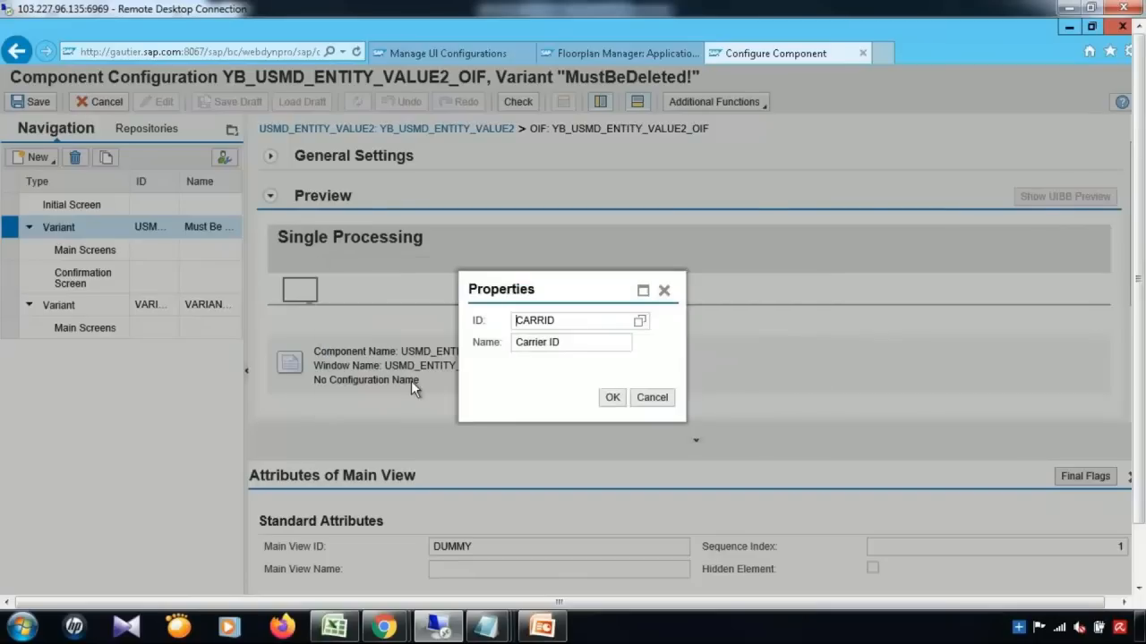
{"action": "left_click", "coordinate": [612, 398]}
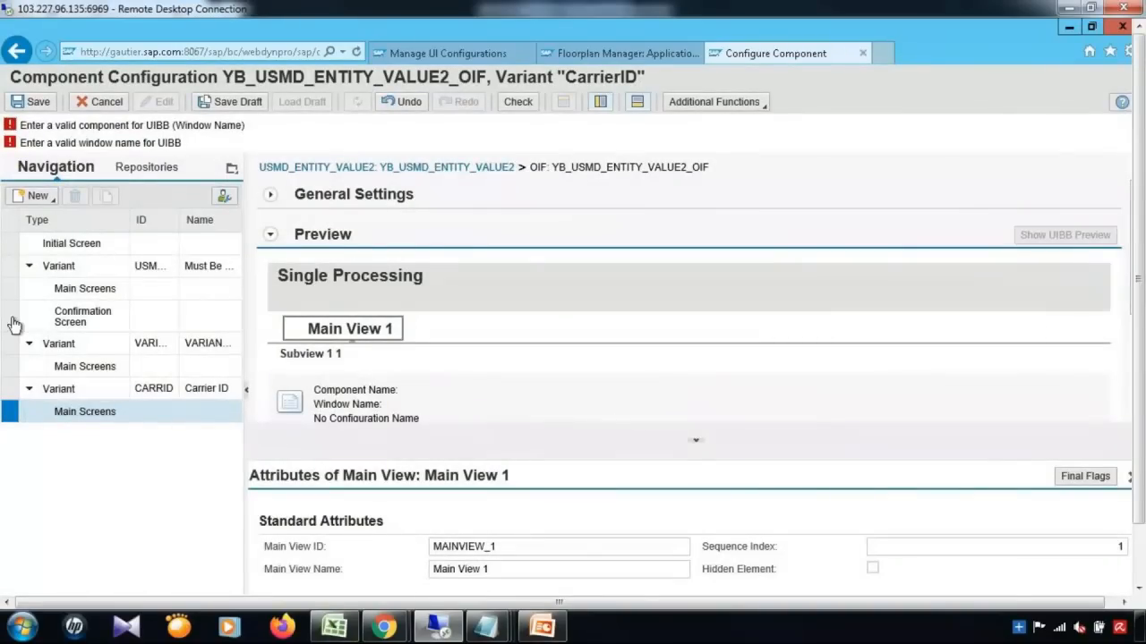
{"action": "left_click", "coordinate": [9, 271]}
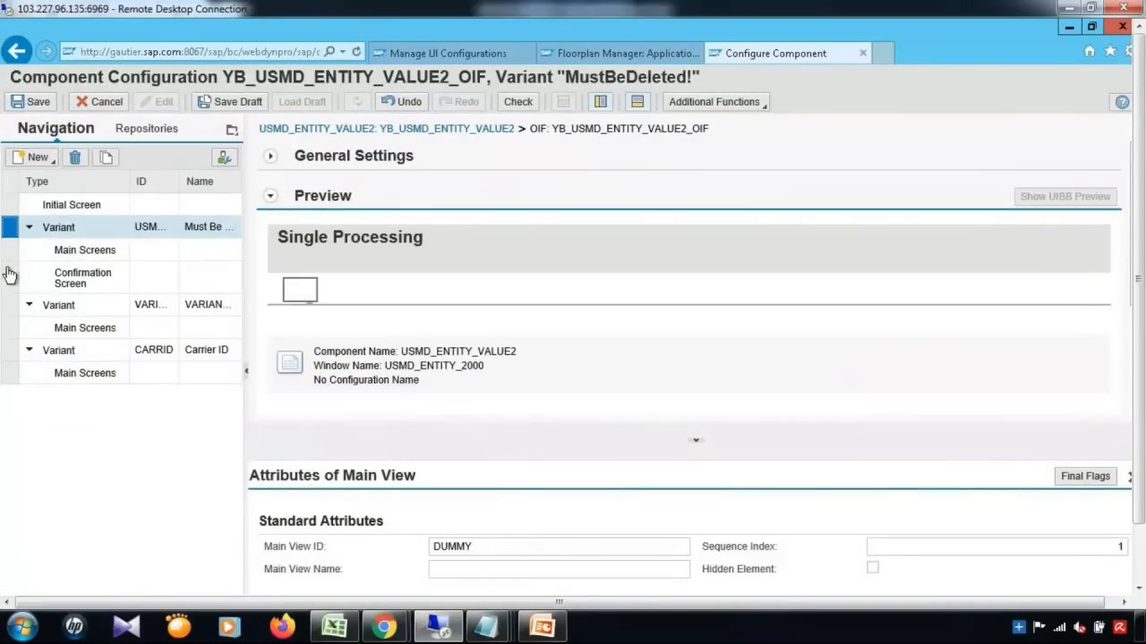
Step: Delete the MustBeDeleted! and VARIANT_2 variants, then save with the CARRID variant selected
{"action": "left_click", "coordinate": [77, 159]}
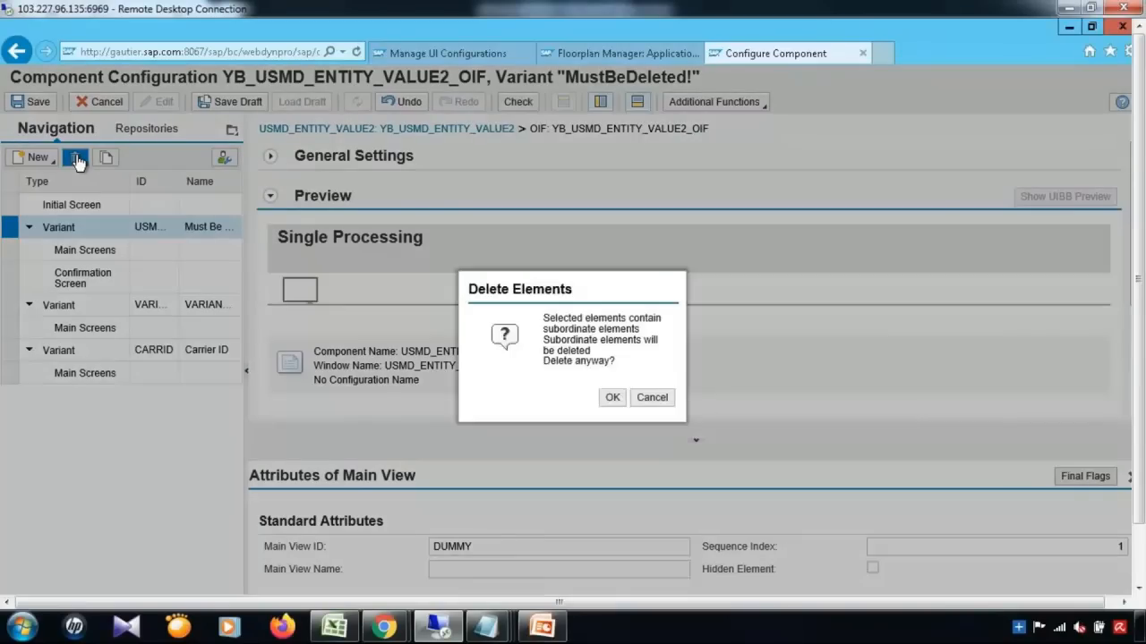
{"action": "left_click", "coordinate": [614, 397]}
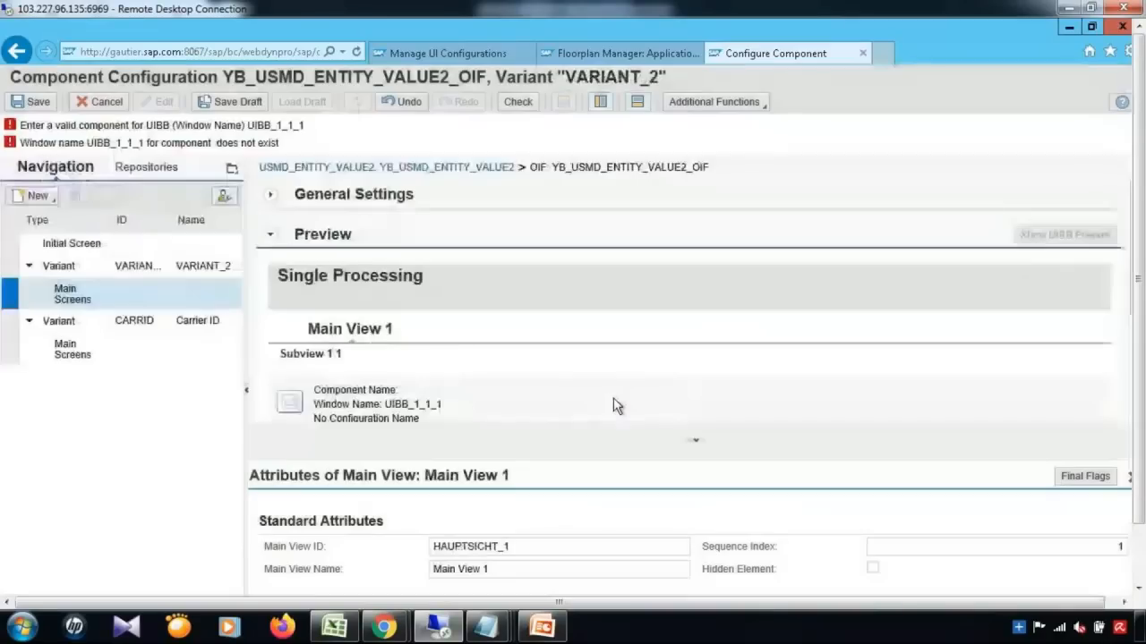
{"action": "left_click", "coordinate": [7, 268]}
{"action": "left_click", "coordinate": [75, 196]}
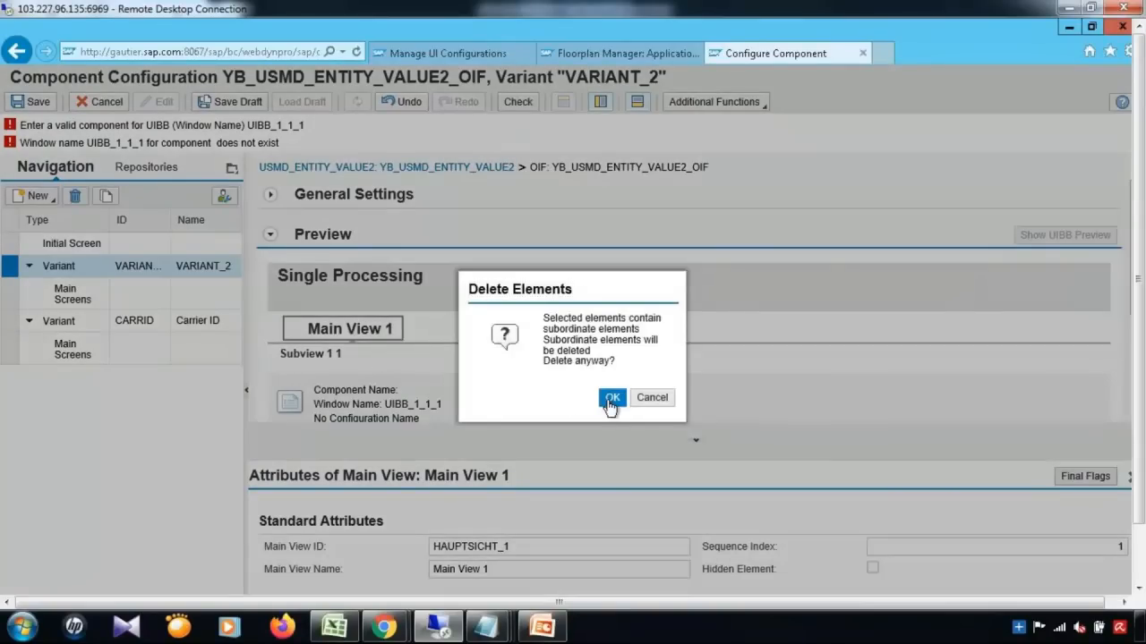
{"action": "left_click", "coordinate": [611, 398]}
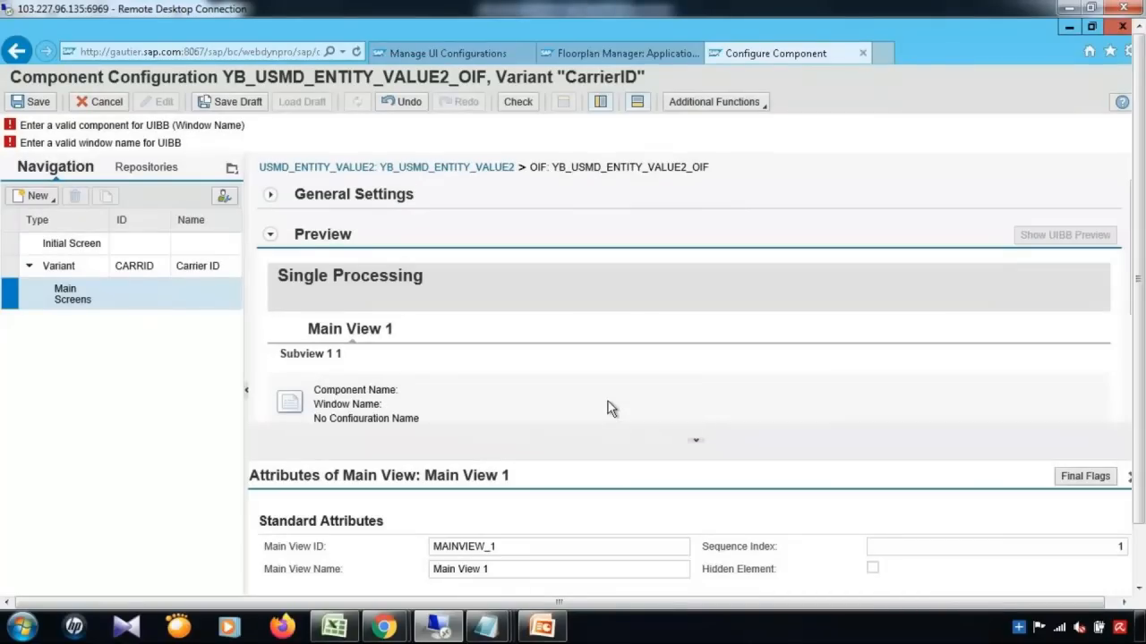
{"action": "left_click", "coordinate": [7, 267]}
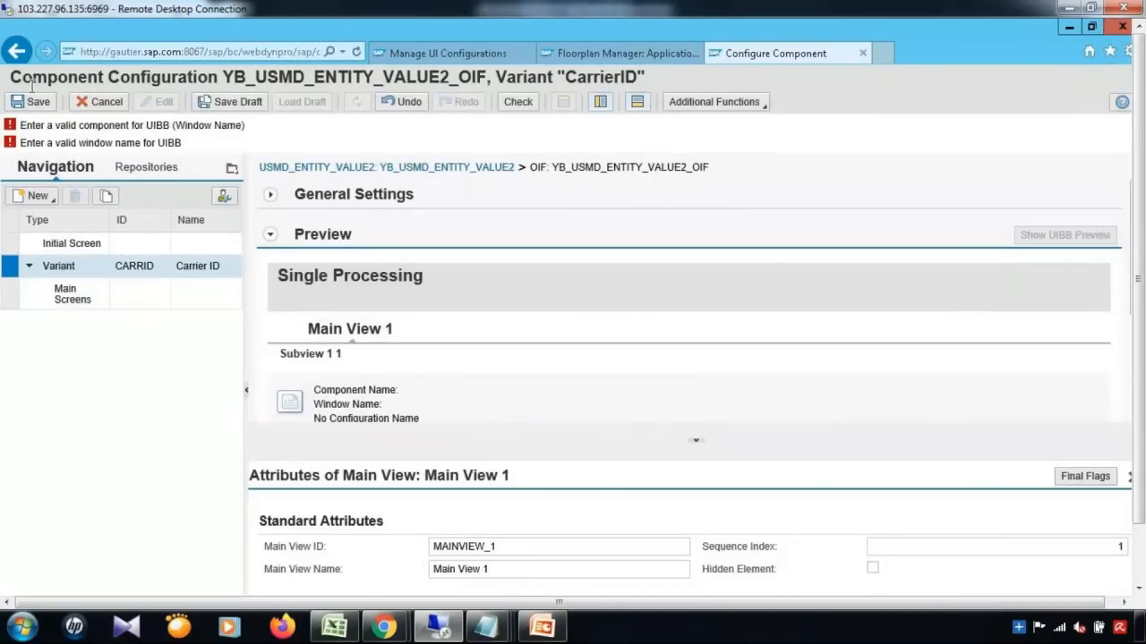
{"action": "left_click", "coordinate": [34, 102]}
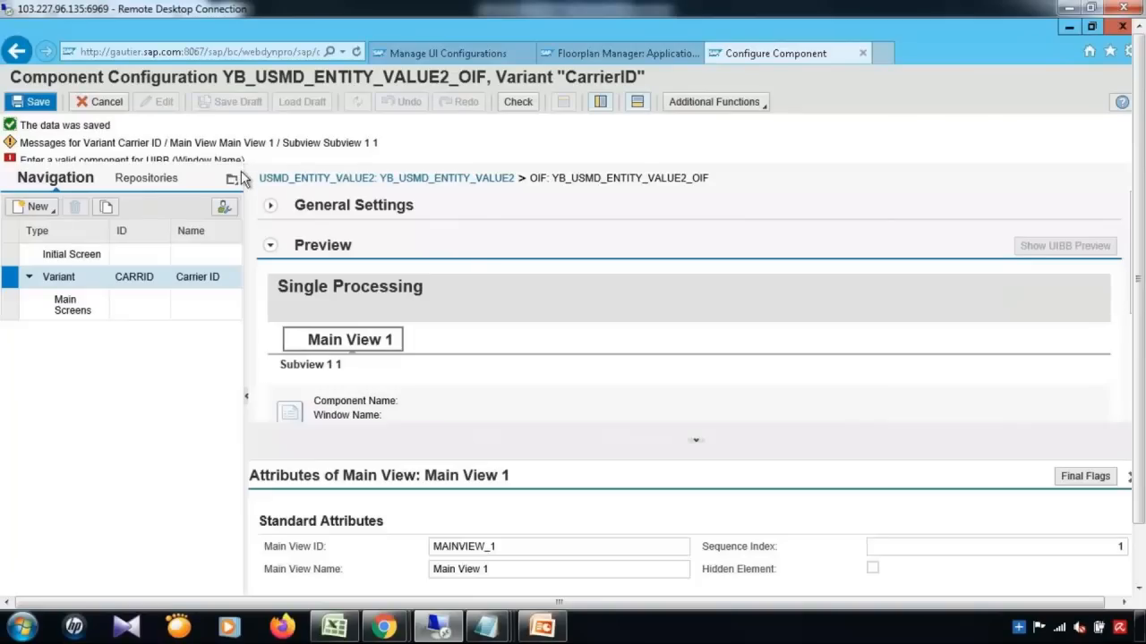
Step: Expand Main View 1 and Subview 1 1 and select the empty UIBB entry
{"action": "left_click", "coordinate": [1129, 483]}
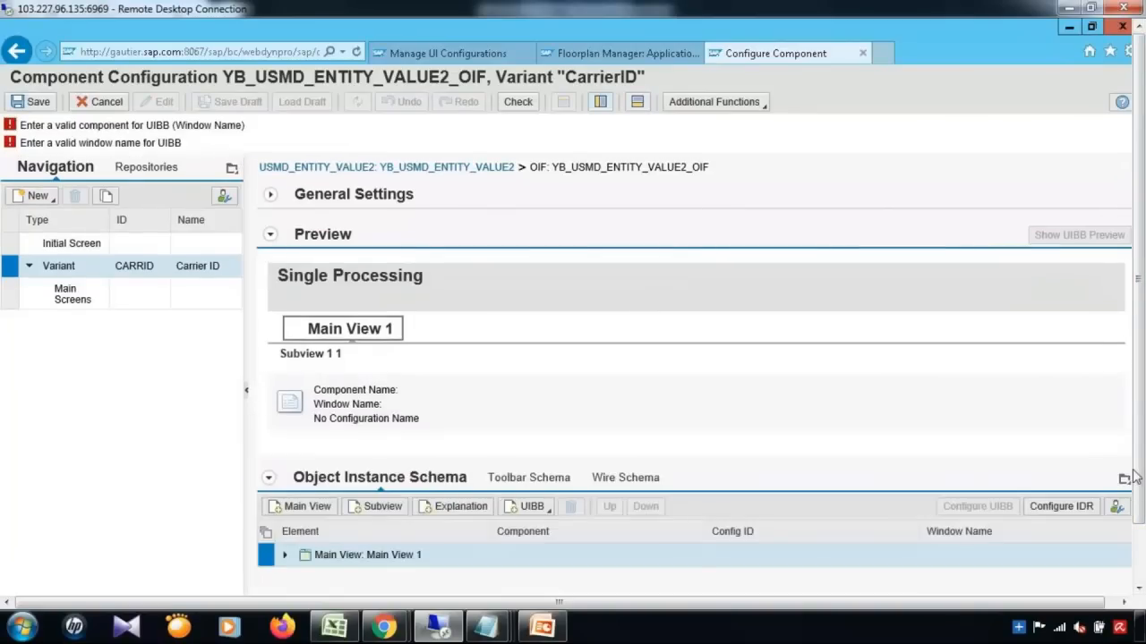
{"action": "left_click_drag", "start_coordinate": [1142, 335], "coordinate": [1143, 430]}
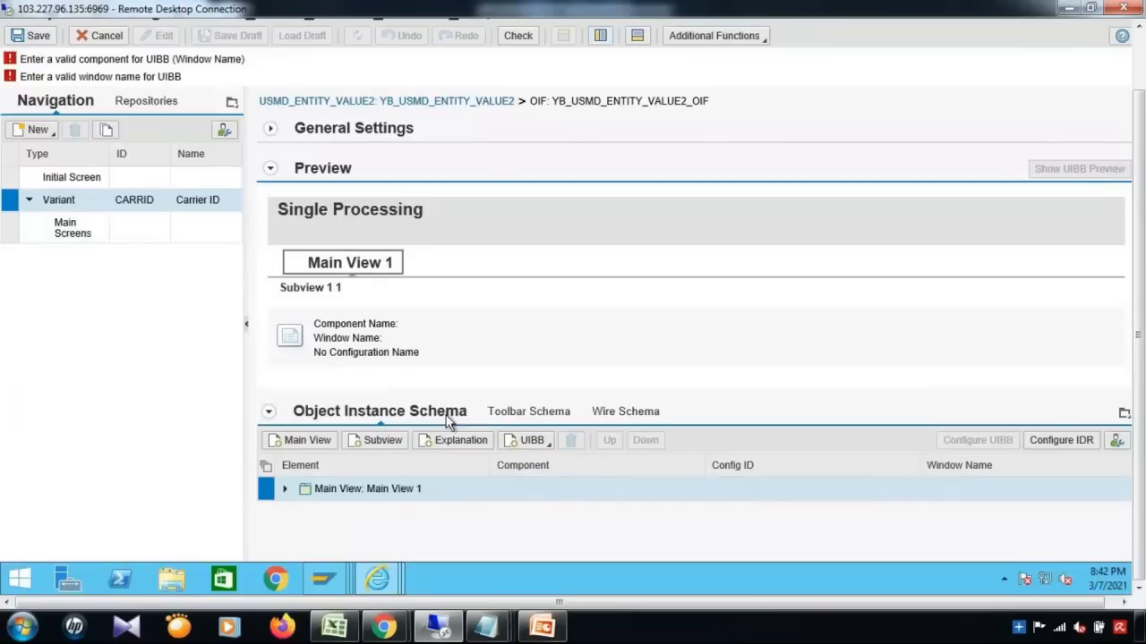
{"action": "left_click", "coordinate": [286, 491]}
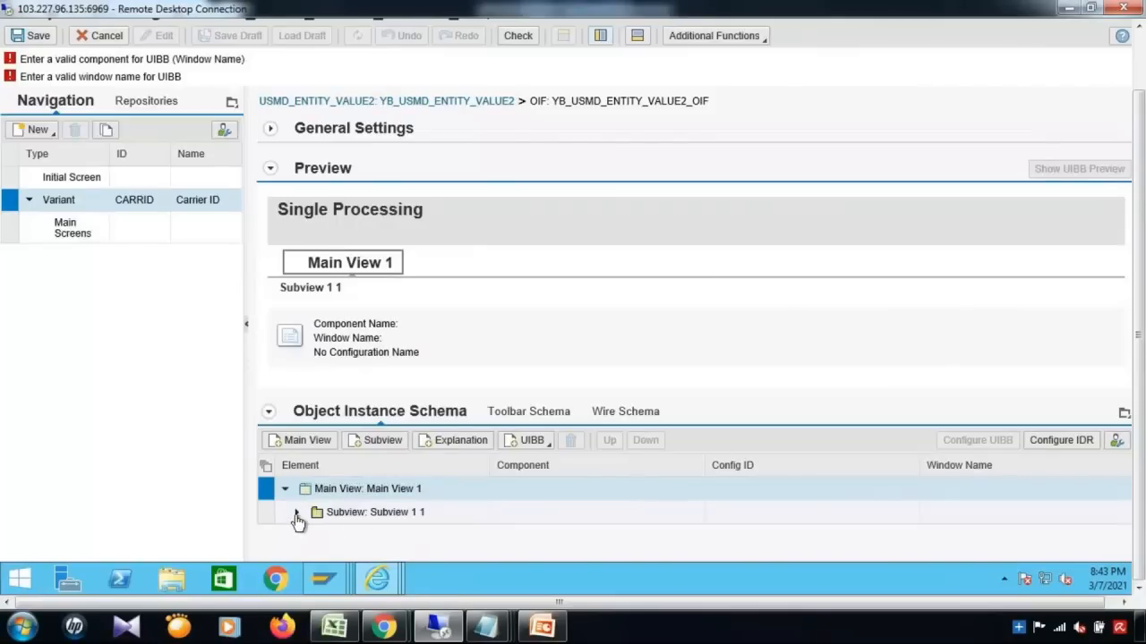
{"action": "left_click", "coordinate": [296, 513]}
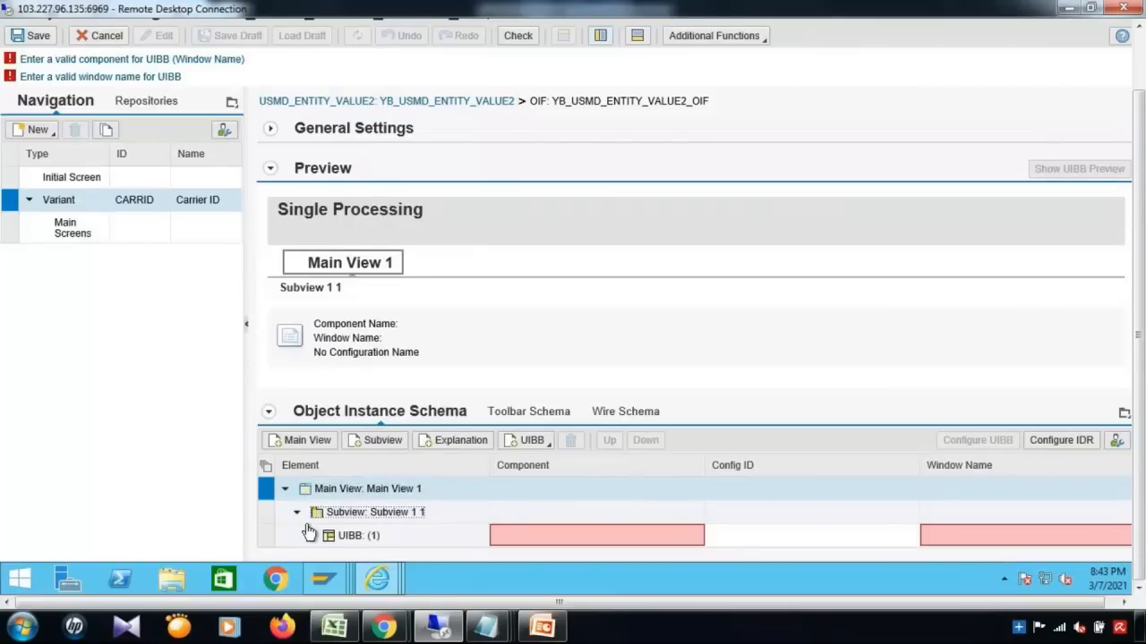
{"action": "left_click", "coordinate": [392, 536]}
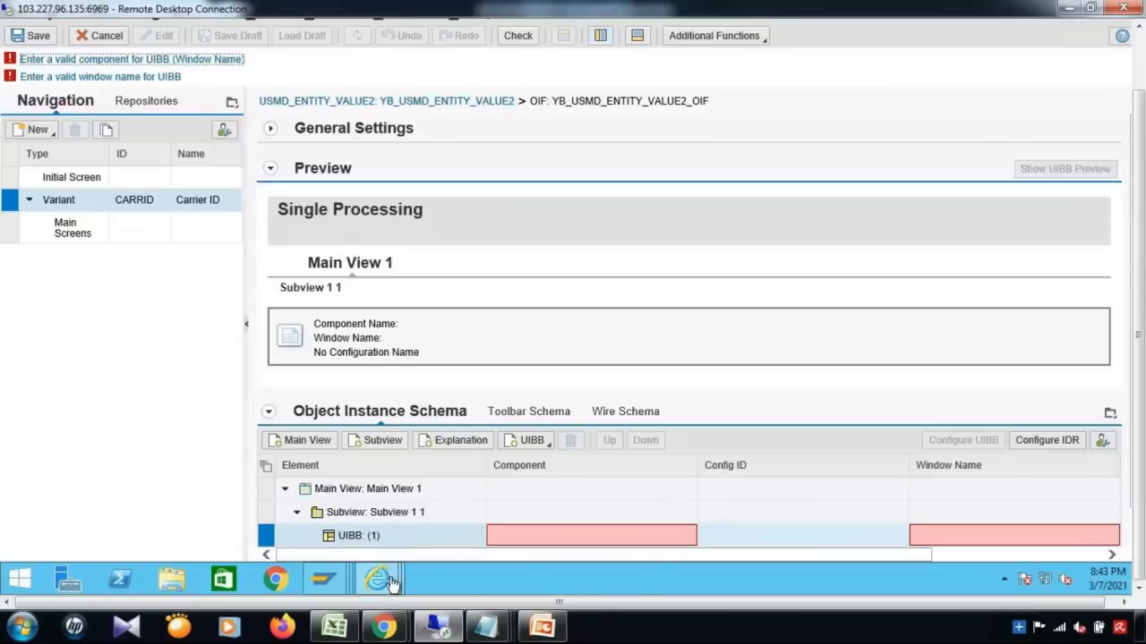
Step: From the ABAP Editor, run /nnwbc from the command history to launch NetWeaver Business Client
{"action": "mouse_move", "coordinate": [371, 586]}
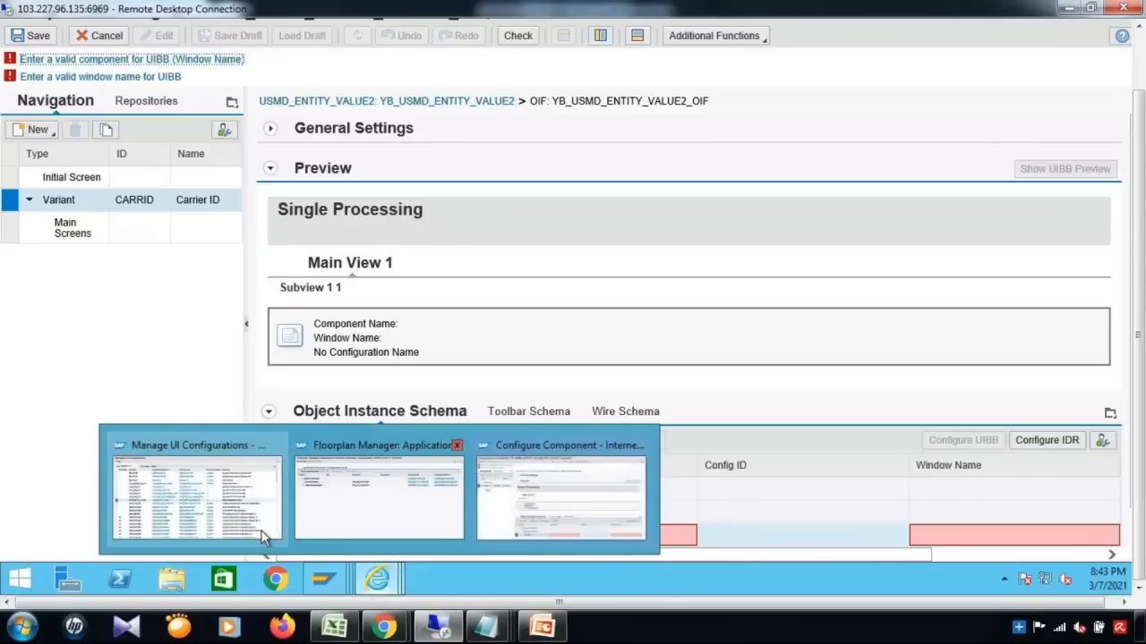
{"action": "left_click", "coordinate": [330, 549]}
{"action": "mouse_move", "coordinate": [328, 580]}
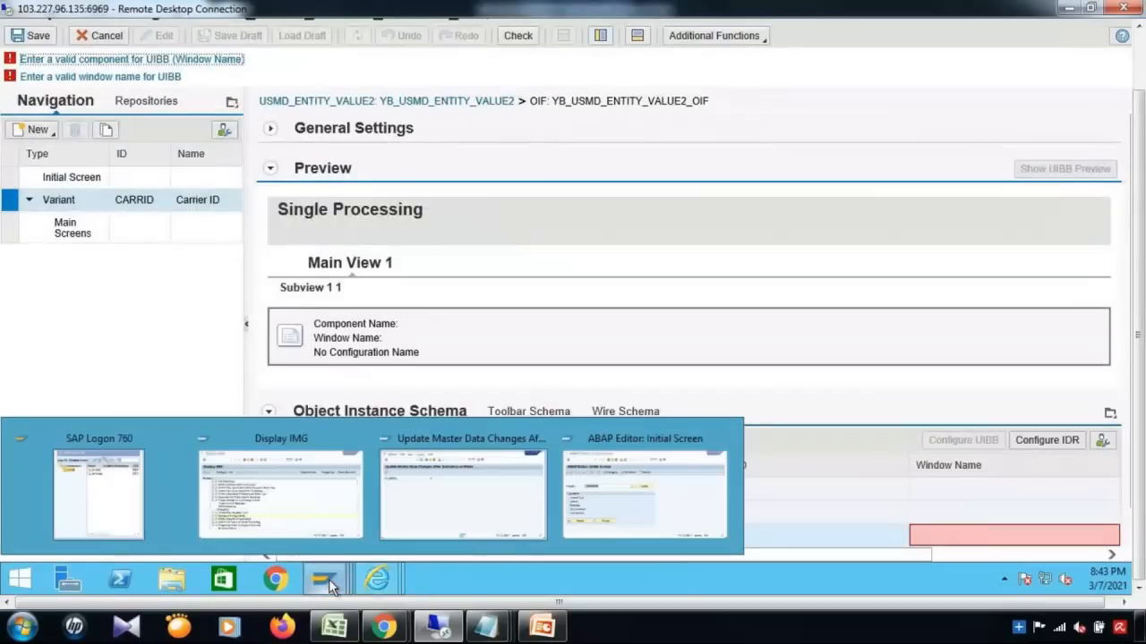
{"action": "left_click", "coordinate": [643, 512]}
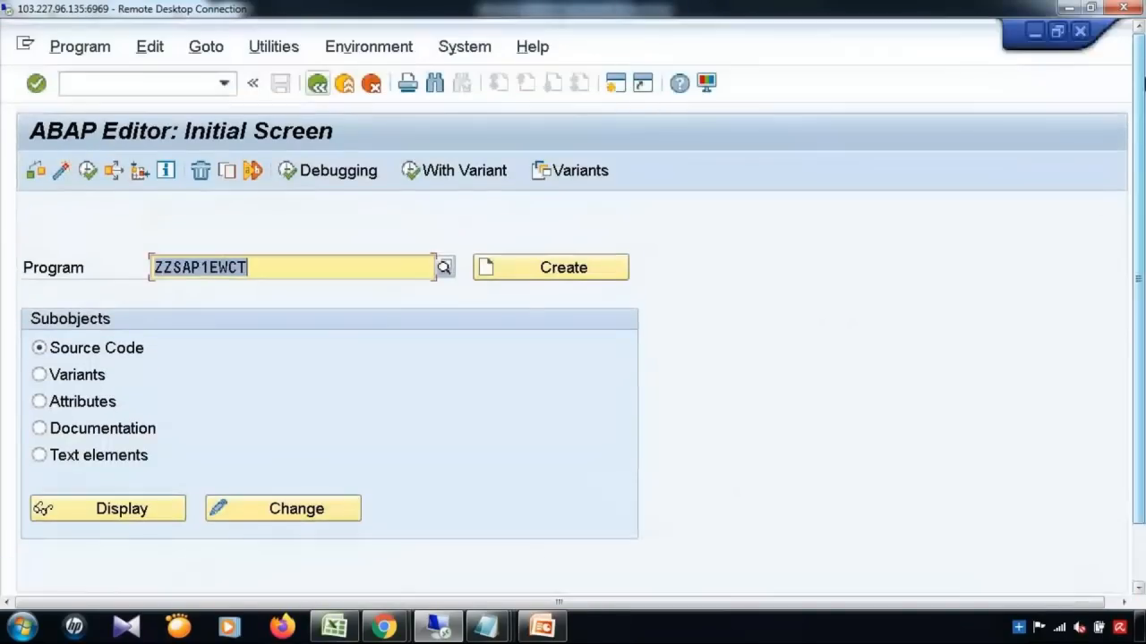
{"action": "left_click", "coordinate": [226, 84]}
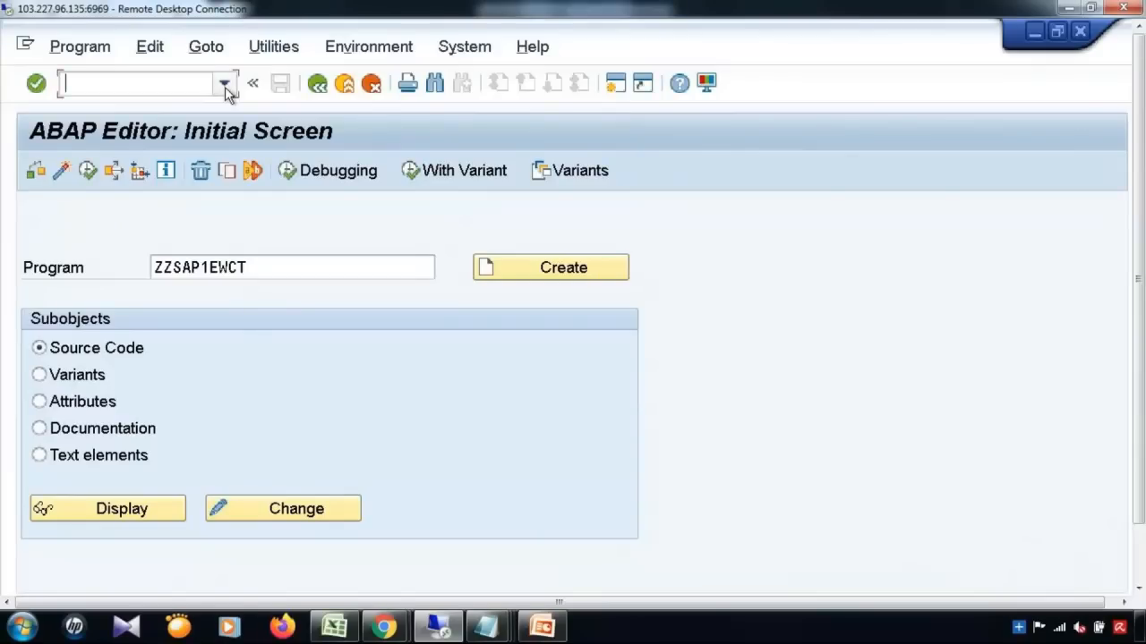
{"action": "left_click", "coordinate": [224, 85]}
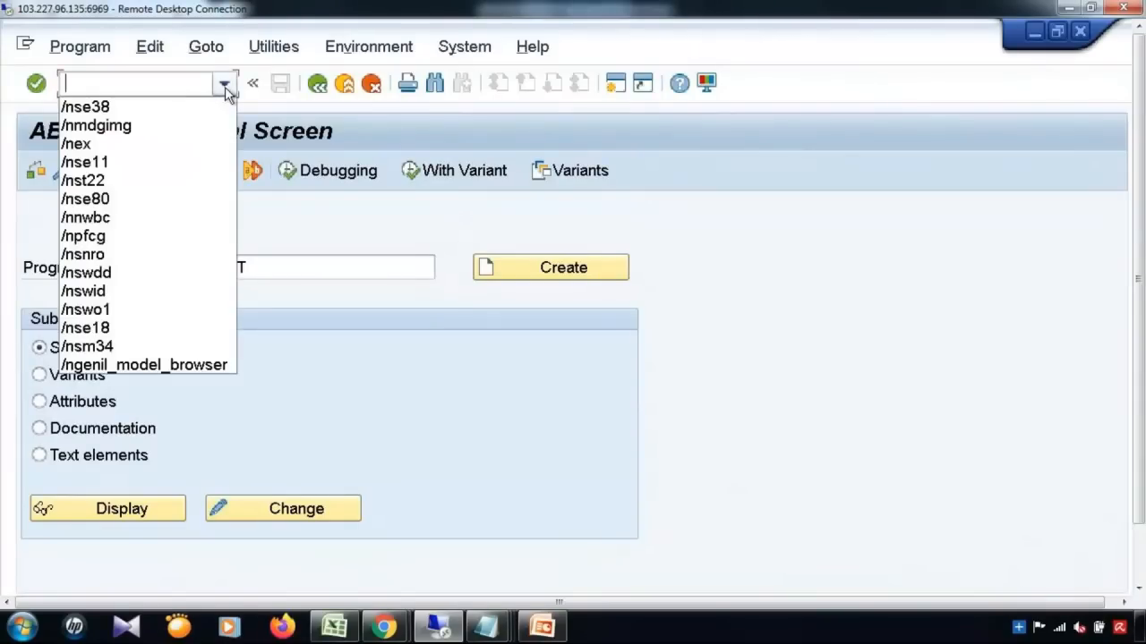
{"action": "left_click", "coordinate": [111, 219]}
{"action": "key", "text": "Return"}
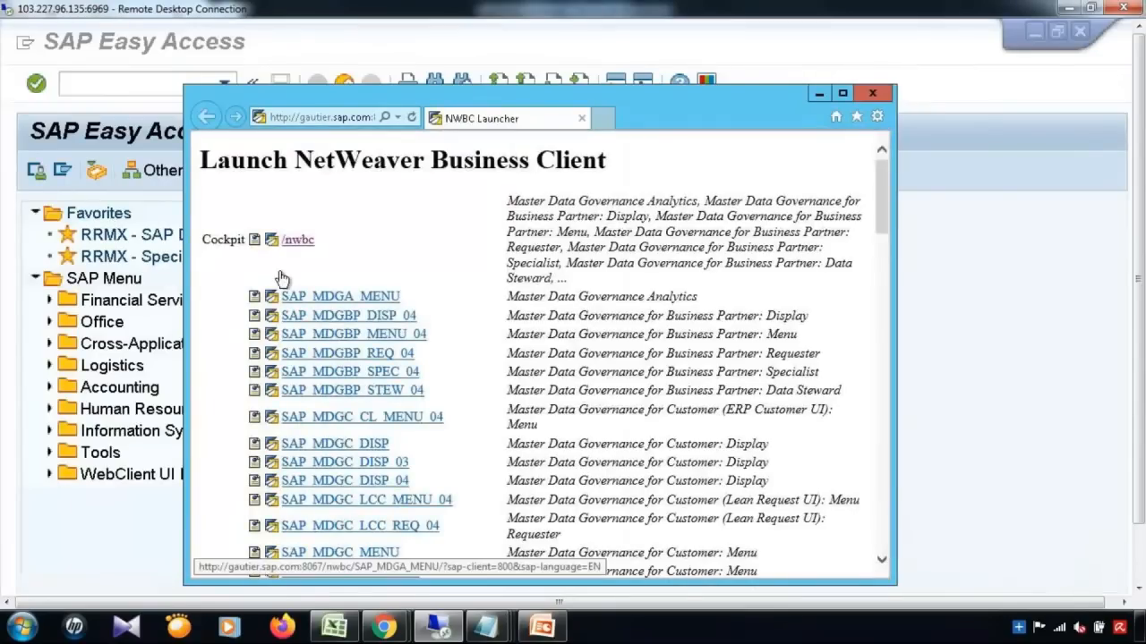
{"action": "left_click", "coordinate": [281, 283]}
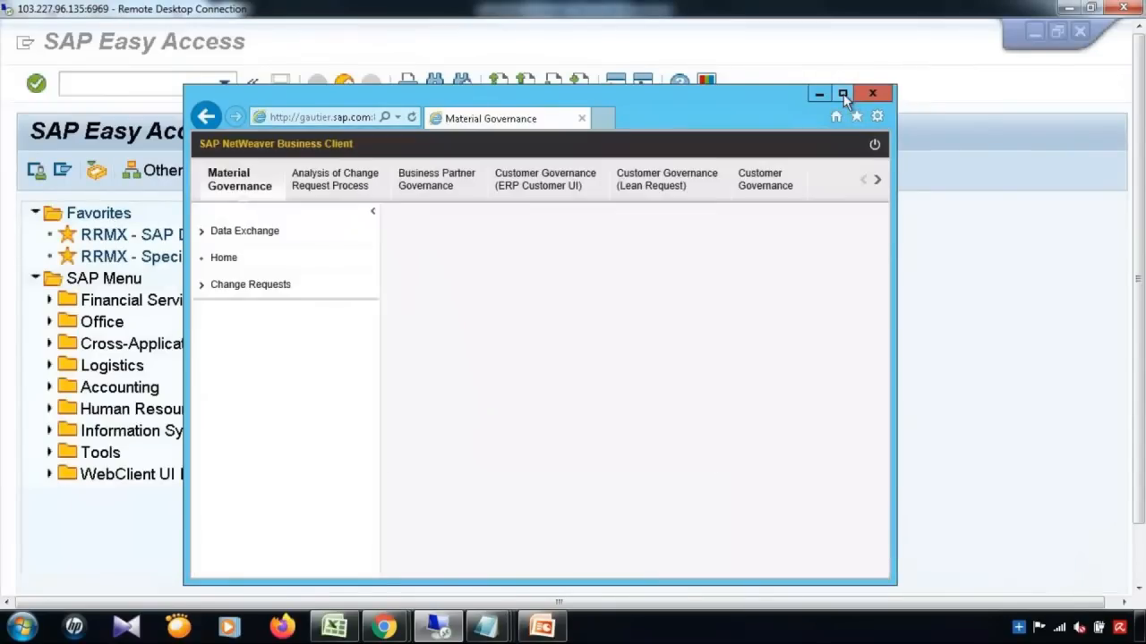
Step: Maximize the Material Governance window, start Create Material, and select the new tab's URL
{"action": "left_click", "coordinate": [841, 94]}
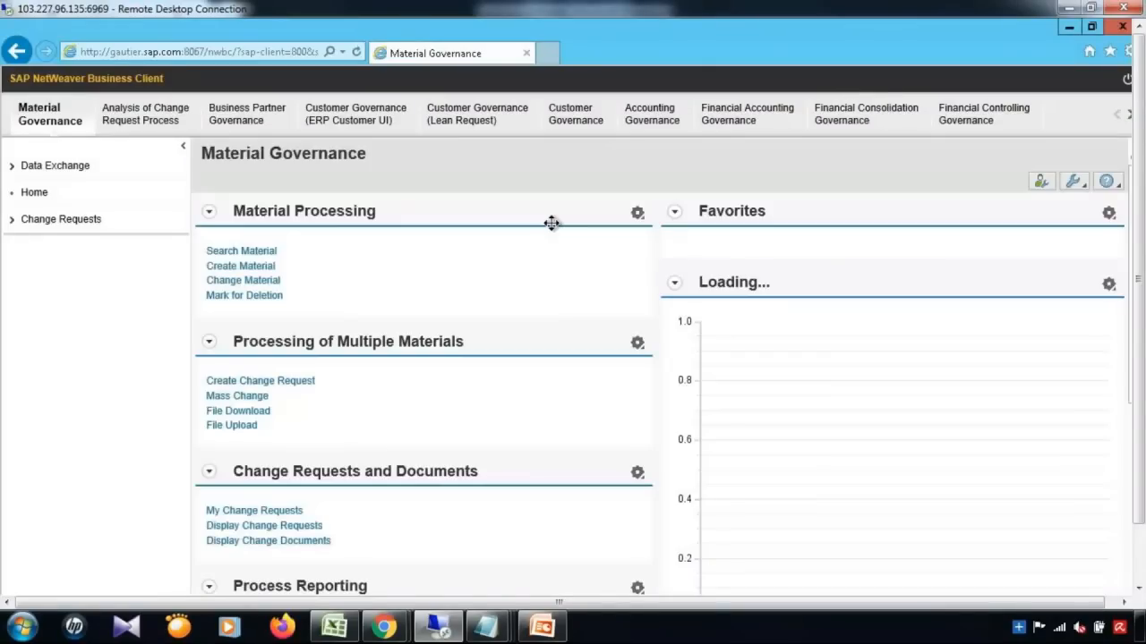
{"action": "left_click", "coordinate": [253, 269]}
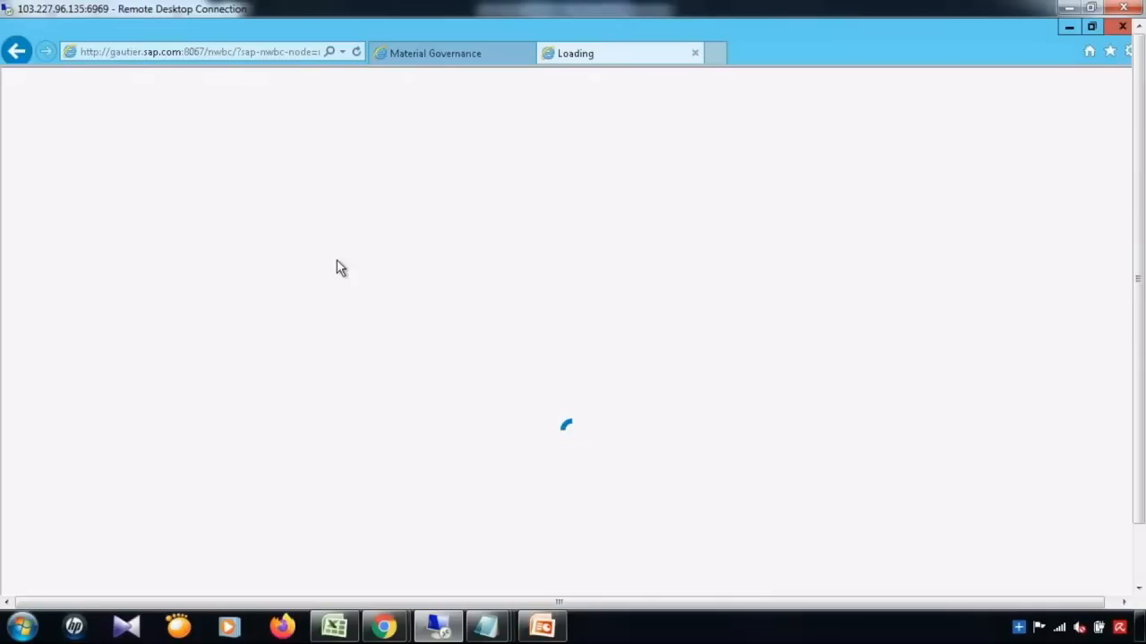
{"action": "left_click", "coordinate": [213, 51]}
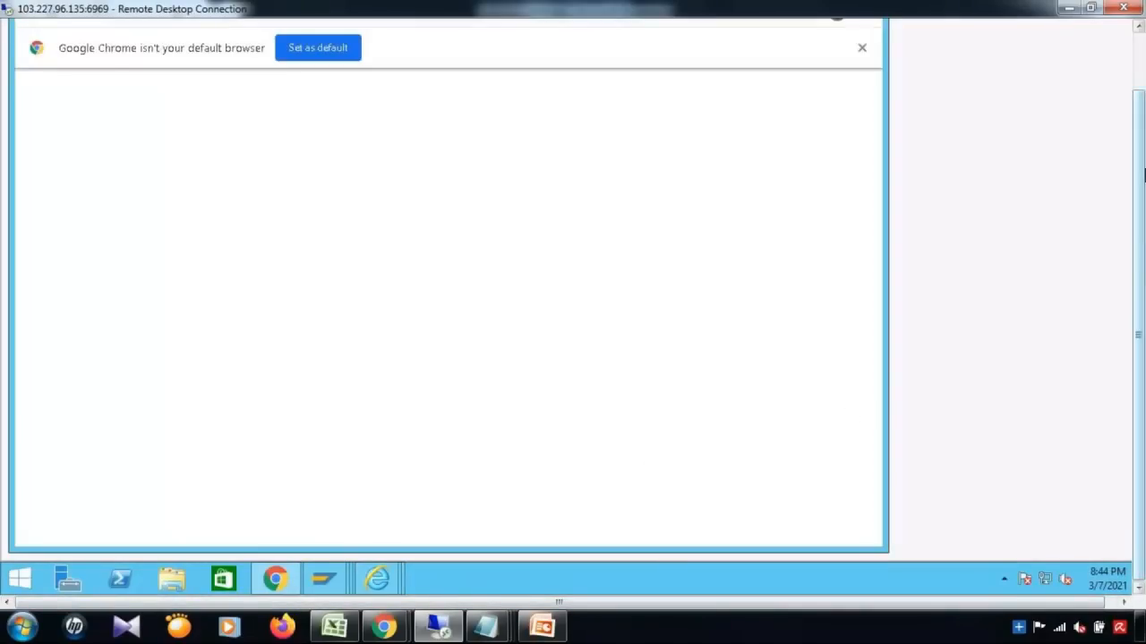
Step: Load the NWBC logon page in a new incognito Chrome window and begin the user name
{"action": "left_click", "coordinate": [864, 79]}
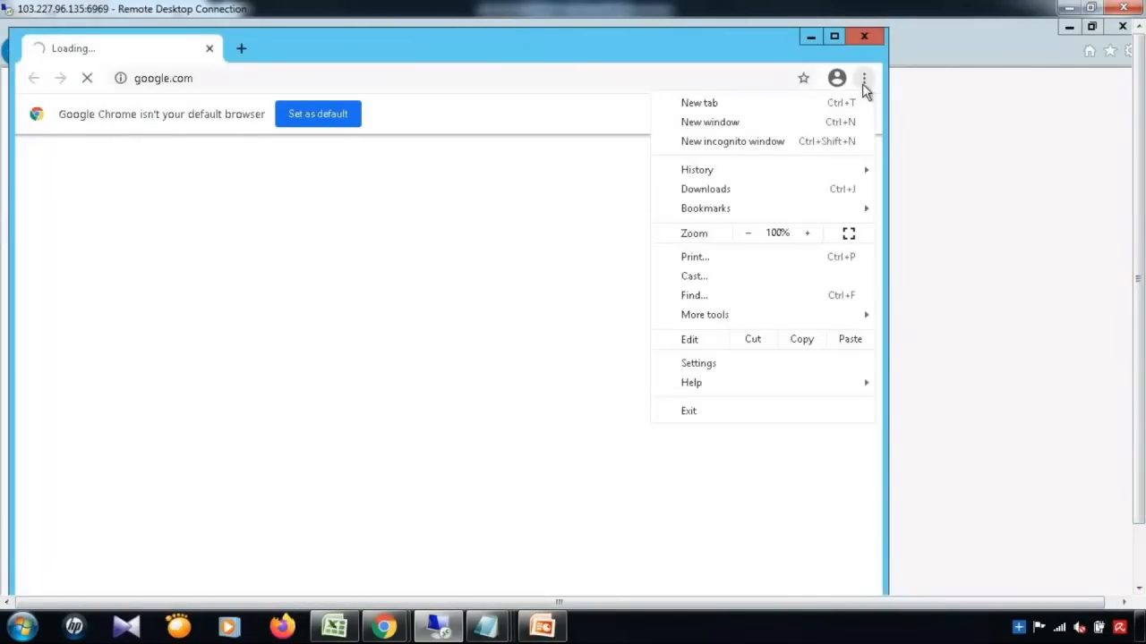
{"action": "left_click", "coordinate": [746, 143]}
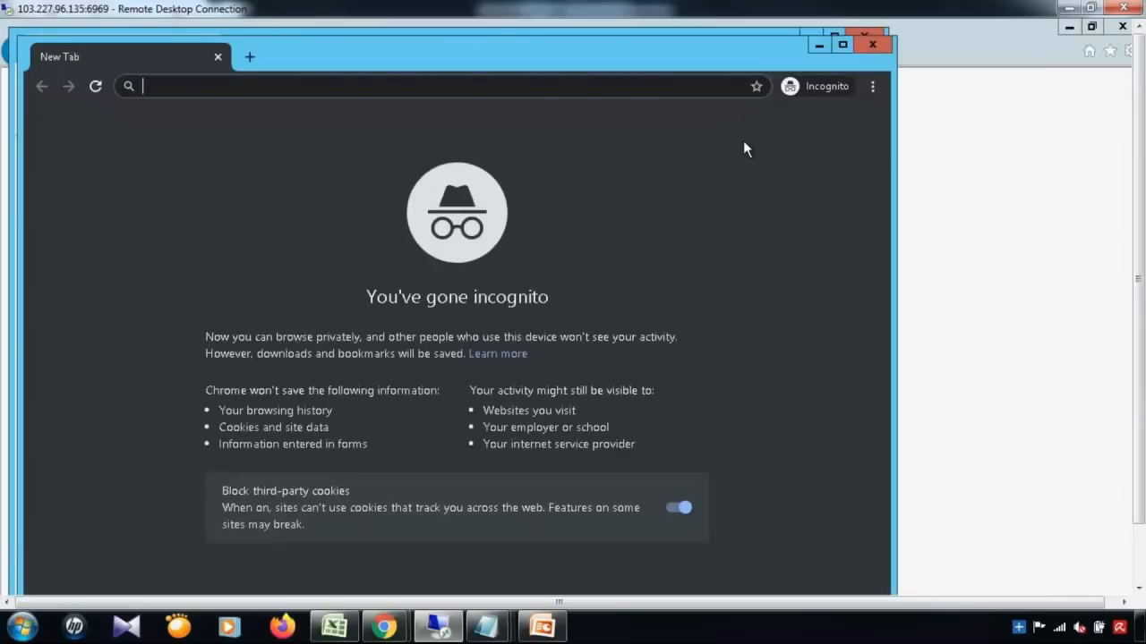
{"action": "type", "text": "http://gautier.sap.com:8067/nwbc/?sap-nwbc-node=navigate_absolute&sap-nwbc-new_window=X"}
{"action": "key", "text": "Return"}
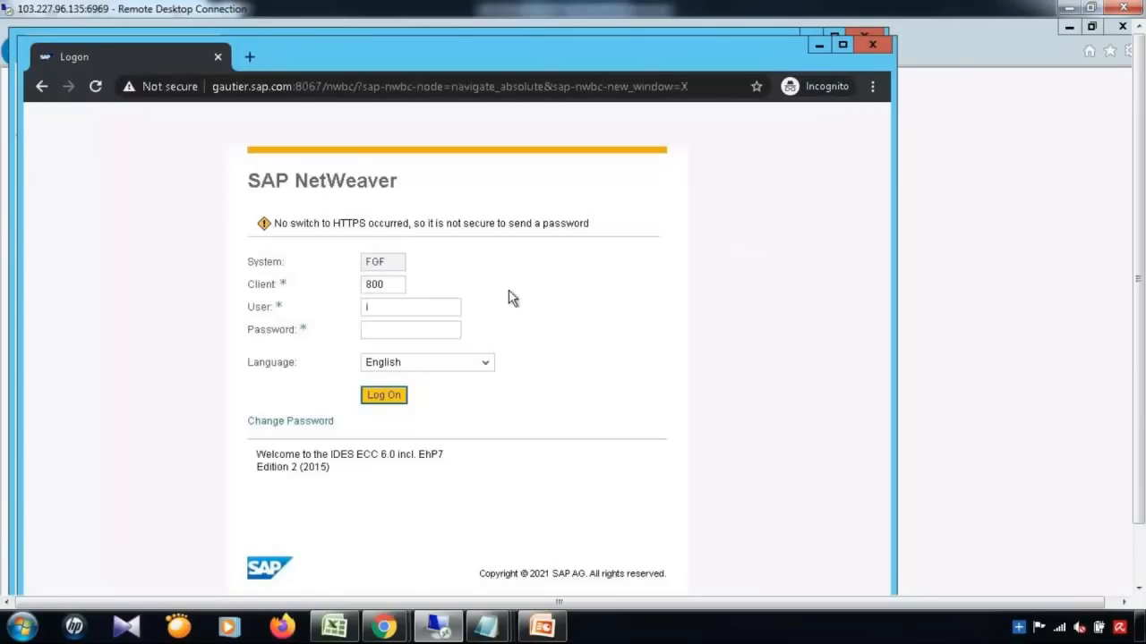
{"action": "type", "text": "sap"}
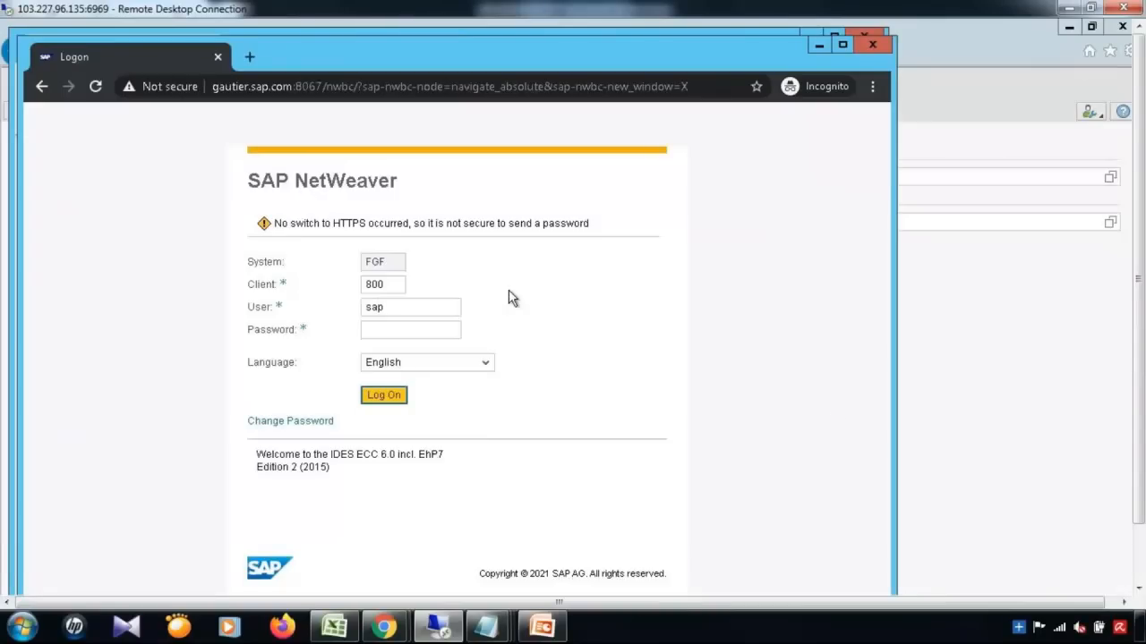
Step: On the Material: New page, continue with change request type MAT01
{"action": "left_click", "coordinate": [1000, 440]}
{"action": "left_click", "coordinate": [402, 221]}
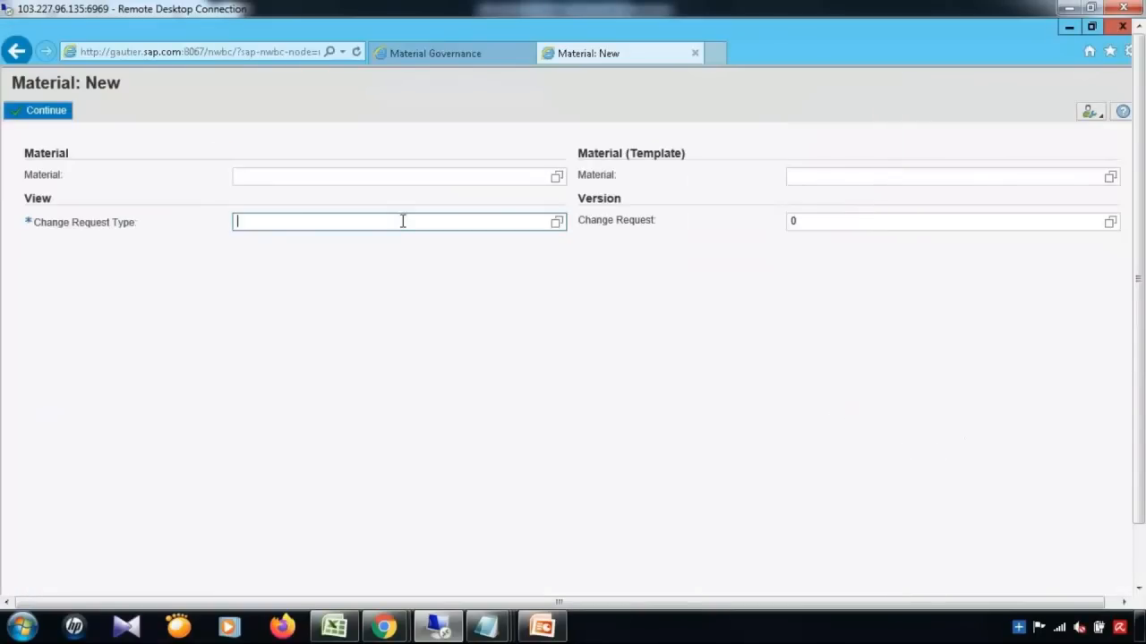
{"action": "type", "text": "MAT01"}
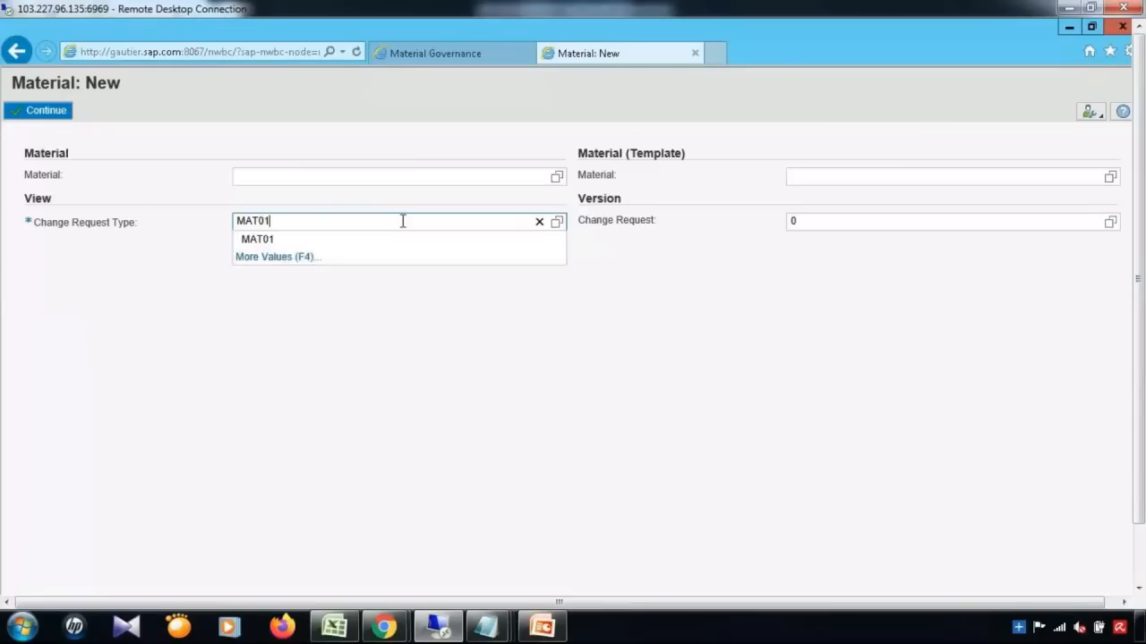
{"action": "left_click", "coordinate": [49, 114]}
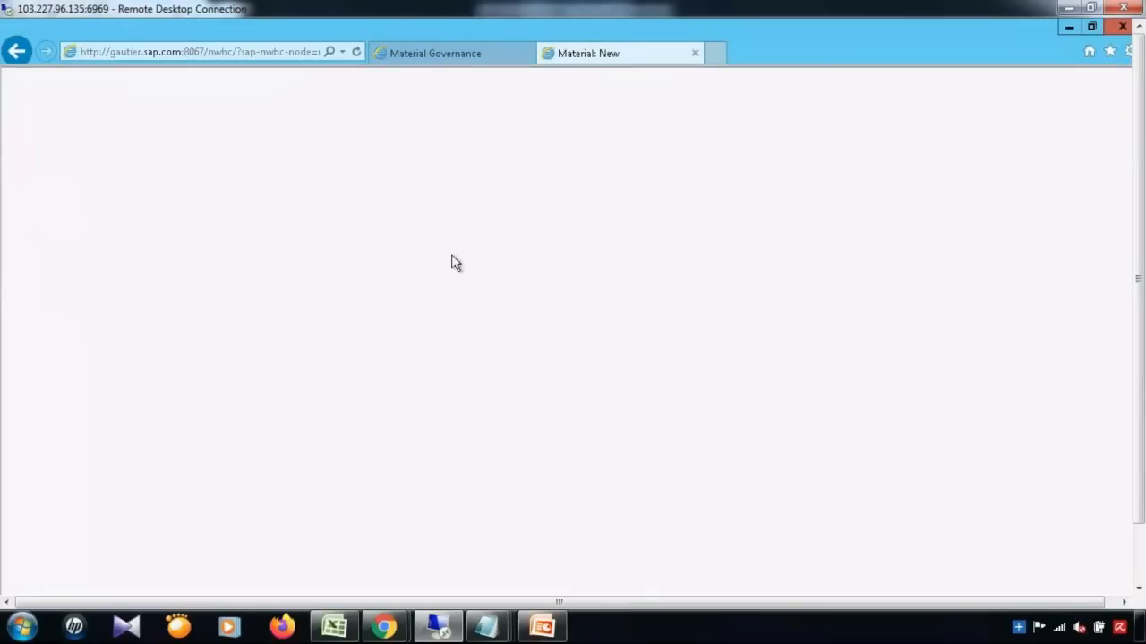
Step: Back on the logon page, enter the user name and password and submit
{"action": "left_click_drag", "start_coordinate": [1139, 336], "coordinate": [1138, 392]}
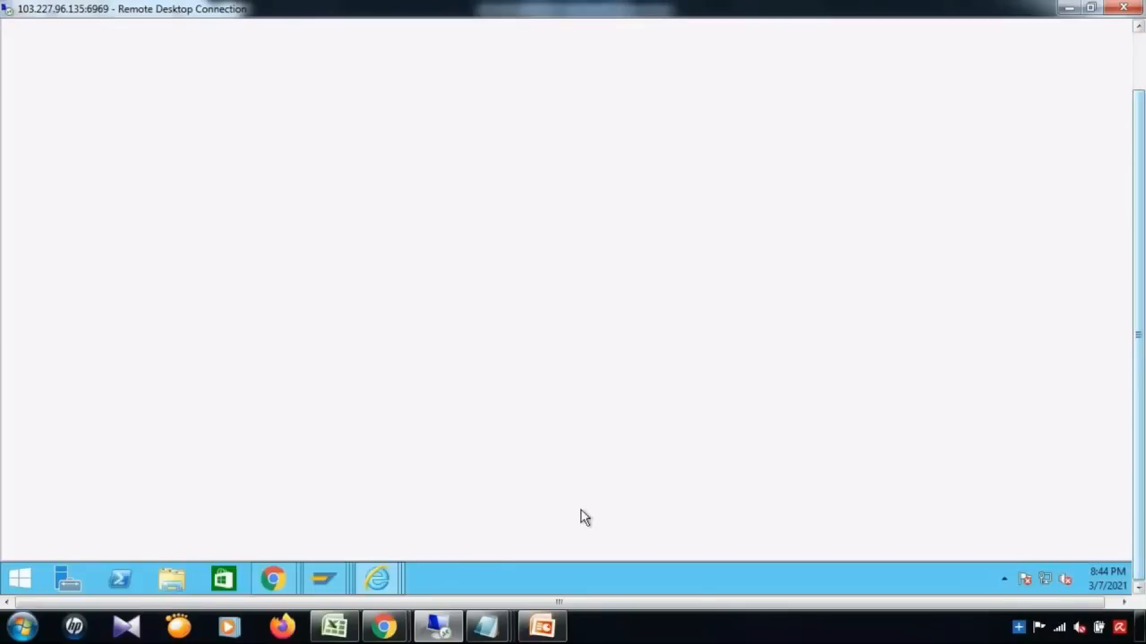
{"action": "mouse_move", "coordinate": [284, 580]}
{"action": "left_click", "coordinate": [362, 528]}
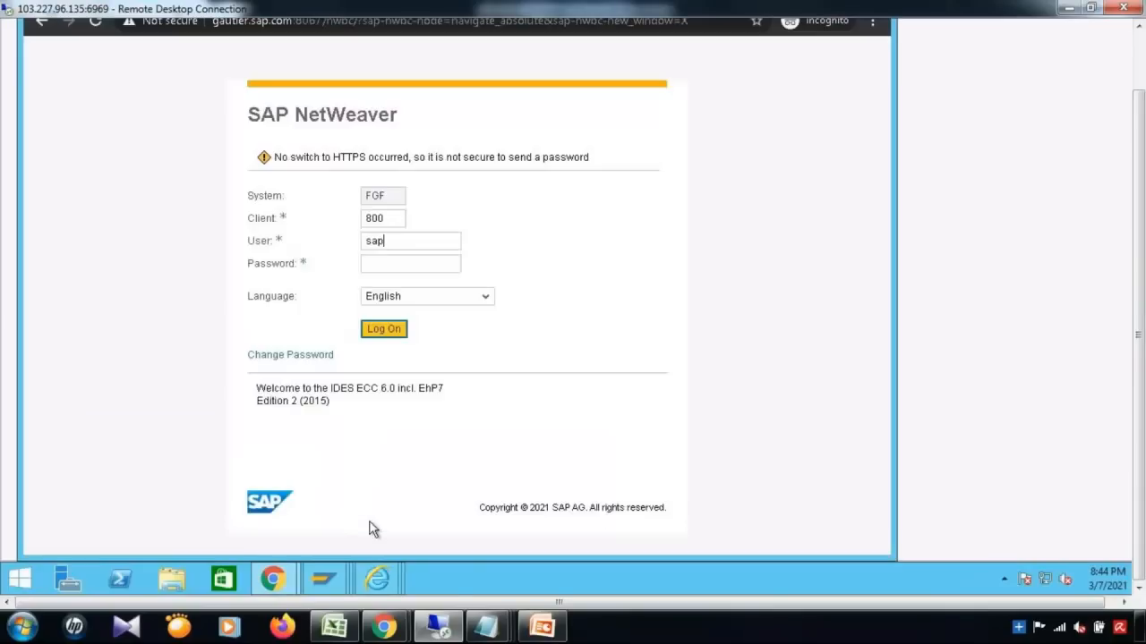
{"action": "type", "text": "user"}
{"action": "left_click", "coordinate": [447, 262]}
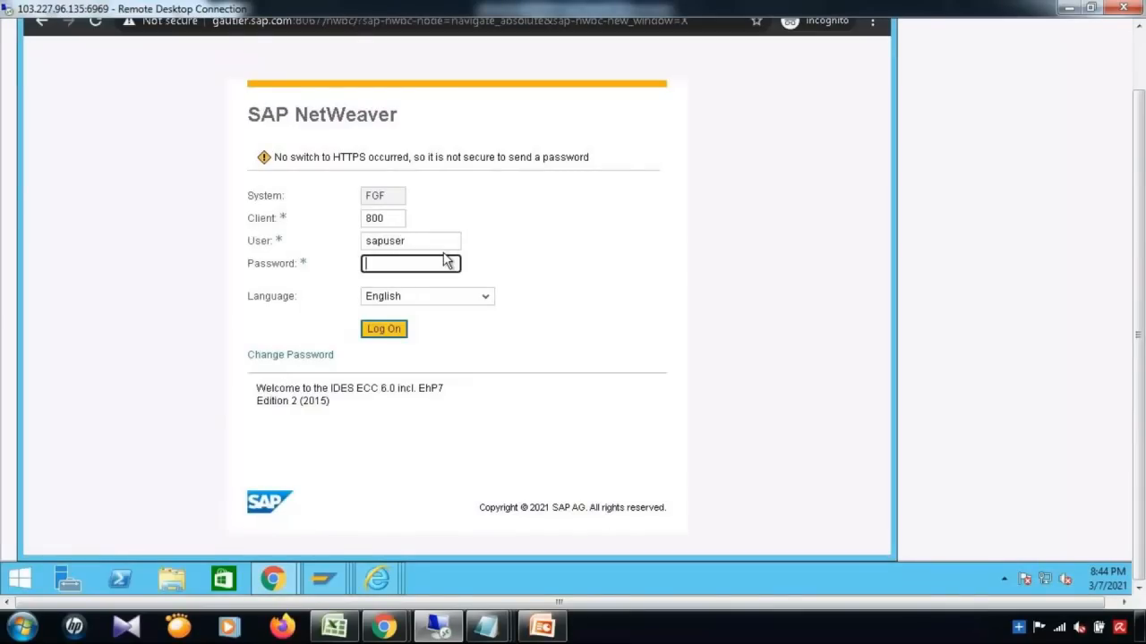
{"action": "type", "text": "••••••••"}
{"action": "key", "text": "Return"}
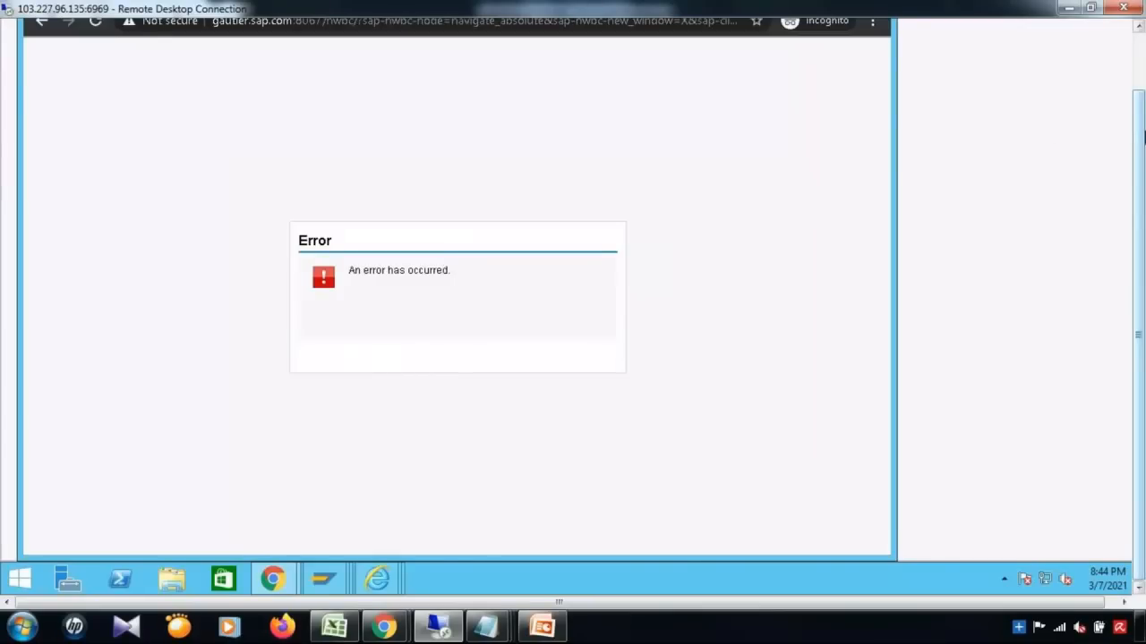
Step: Close the browser window showing the error and open a fresh Chrome window
{"action": "left_click_drag", "start_coordinate": [1139, 136], "coordinate": [1139, 73]}
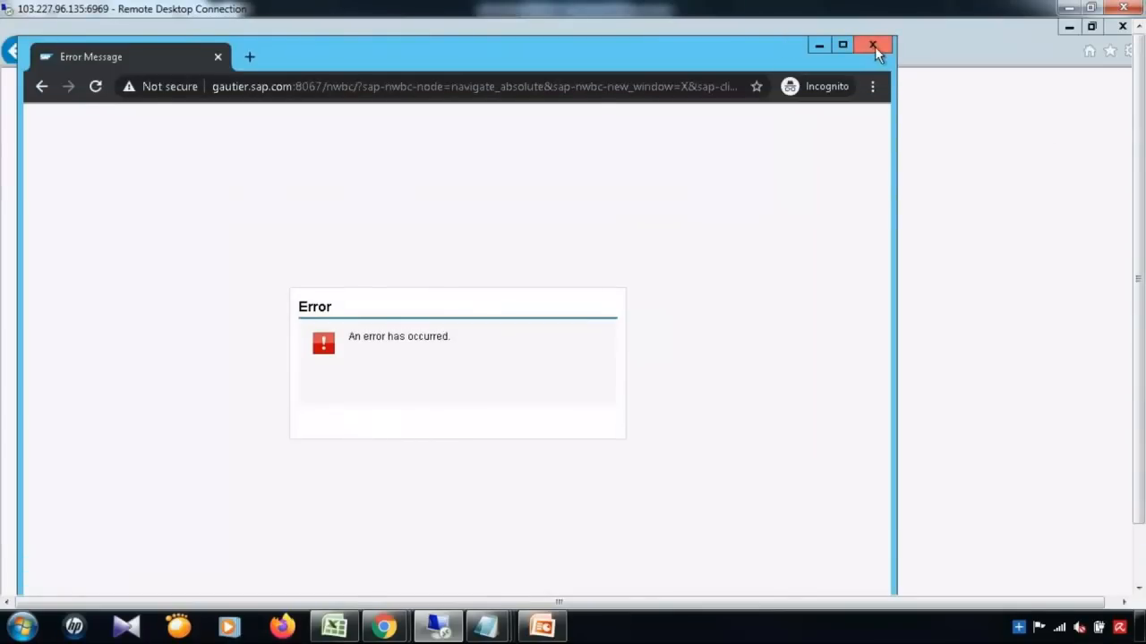
{"action": "left_click", "coordinate": [872, 45]}
{"action": "left_click_drag", "start_coordinate": [1143, 179], "coordinate": [1143, 236]}
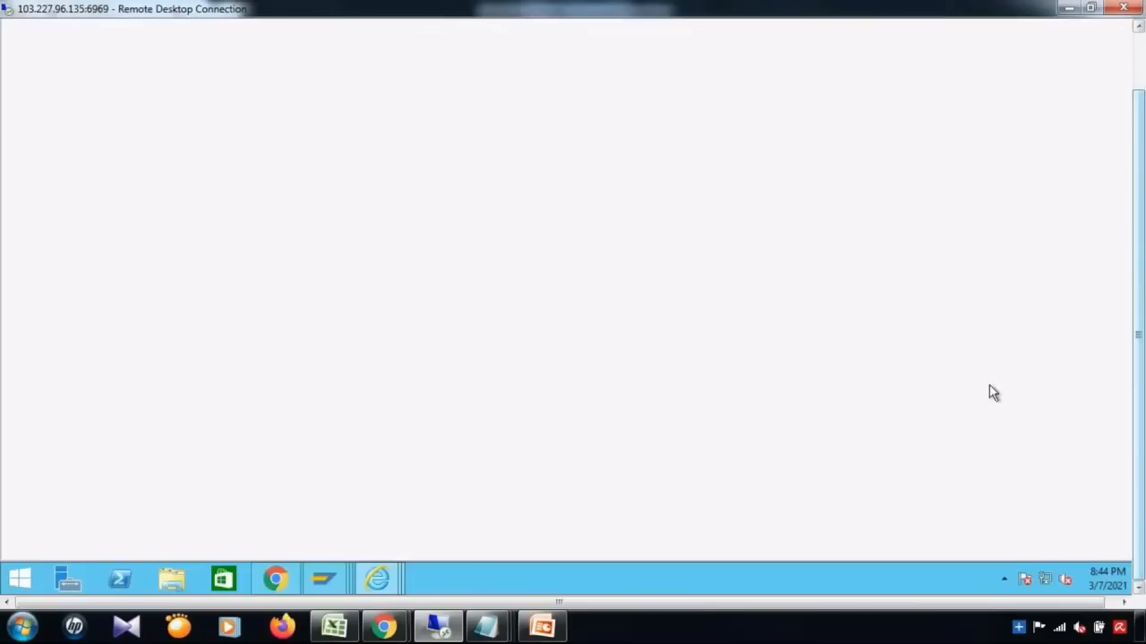
{"action": "left_click", "coordinate": [285, 574]}
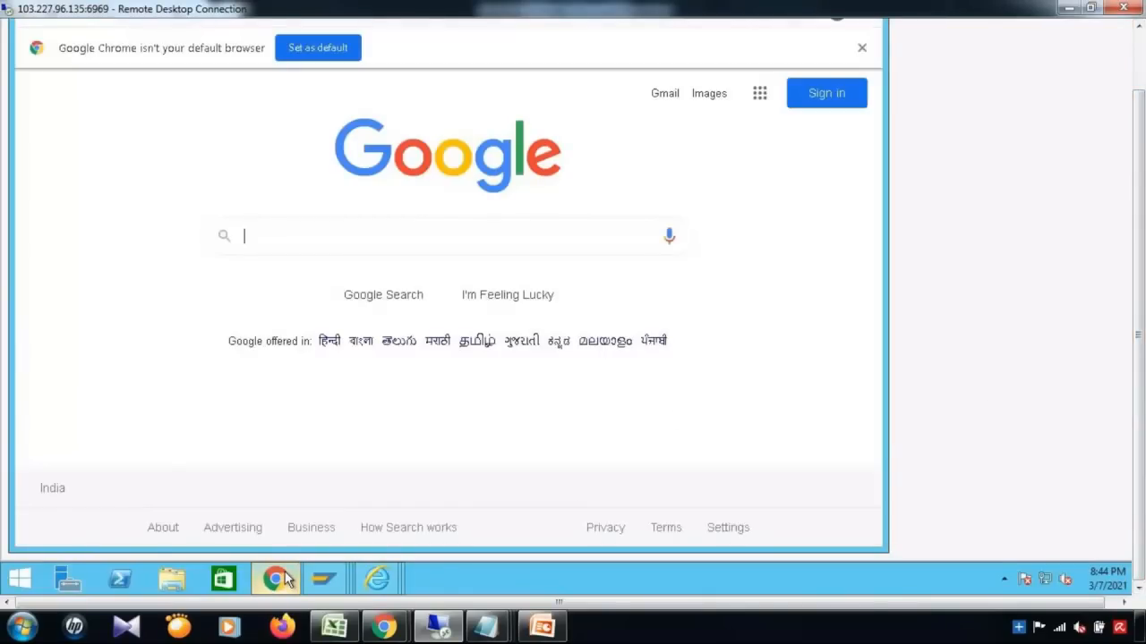
{"action": "left_click_drag", "start_coordinate": [1140, 206], "coordinate": [1140, 139]}
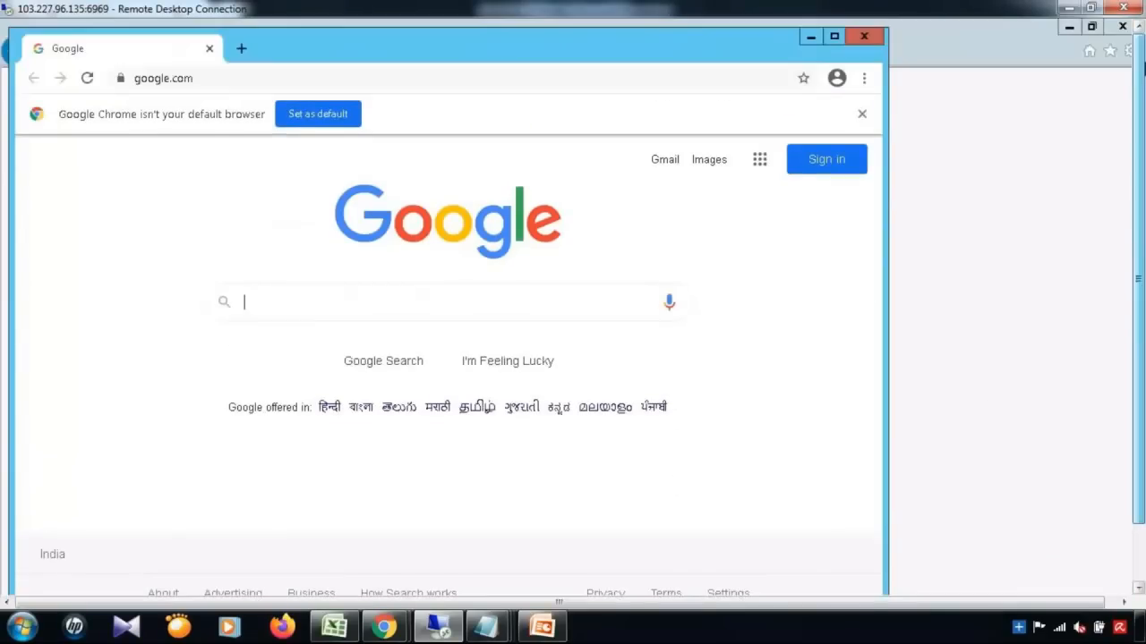
Step: Load the NWBC logon address, enter the user name, move to Password, and minimize Chrome
{"action": "left_click", "coordinate": [836, 78]}
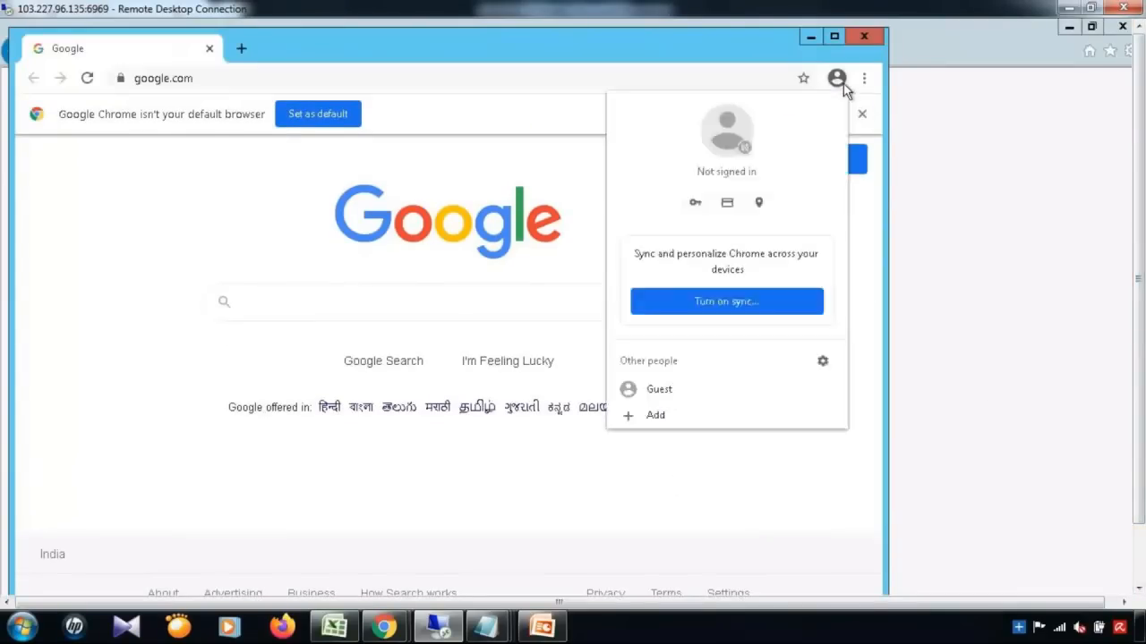
{"action": "left_click", "coordinate": [503, 77]}
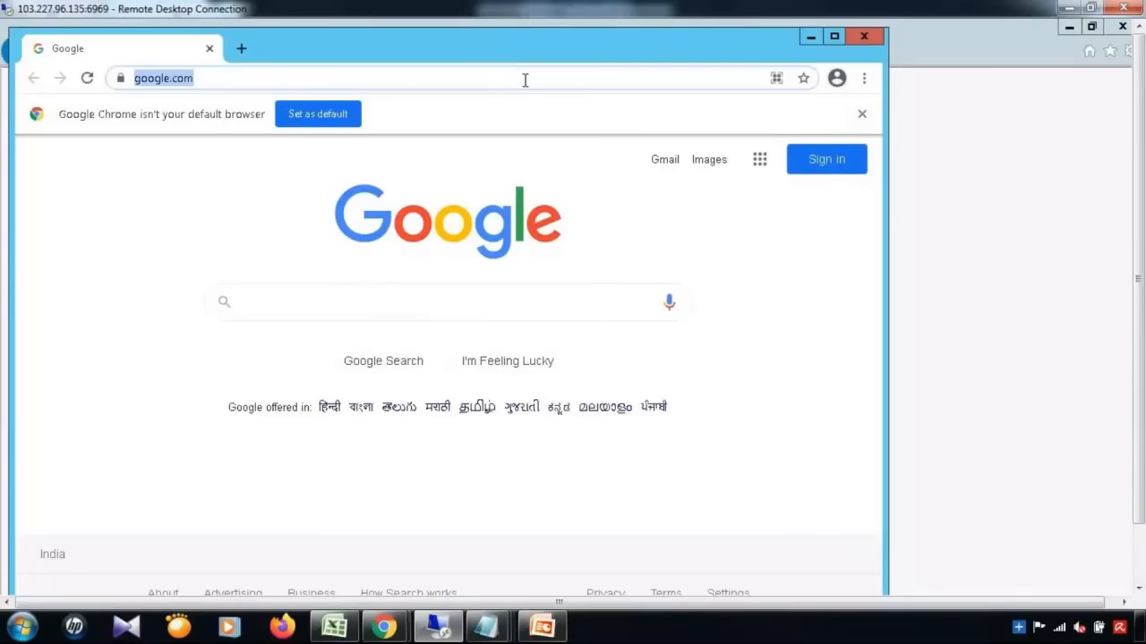
{"action": "type", "text": "http://gautier.sap.com:8067/nwbc/?sap-nwbc-node=navigate_absolute&sap-nwbc-new_window=X"}
{"action": "key", "text": "Return"}
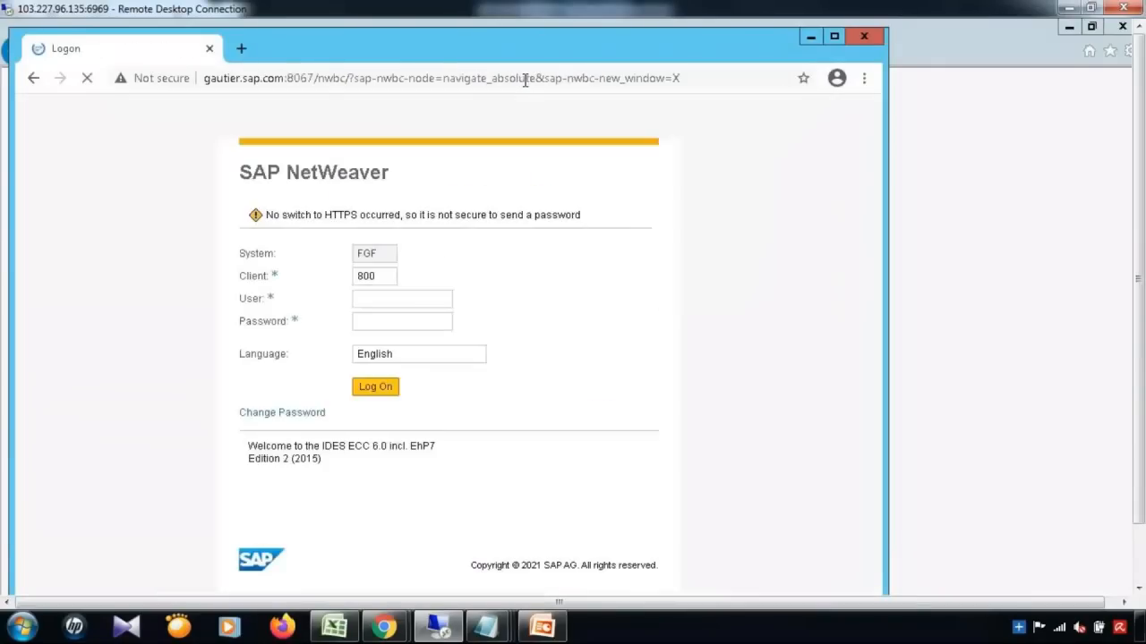
{"action": "type", "text": "sapuser"}
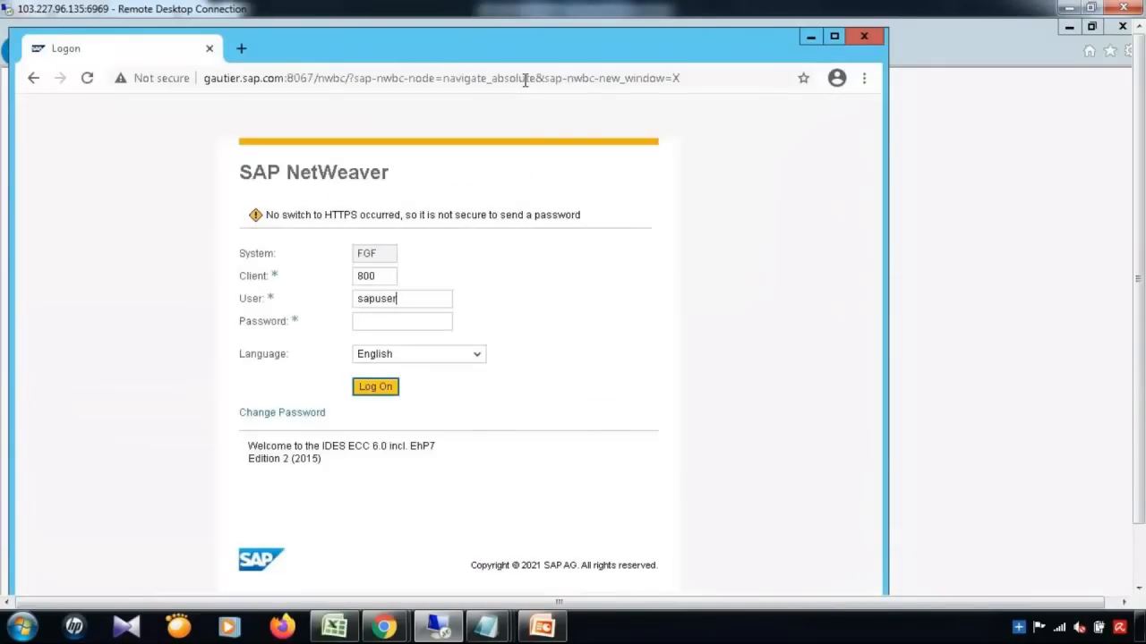
{"action": "key", "text": "Tab"}
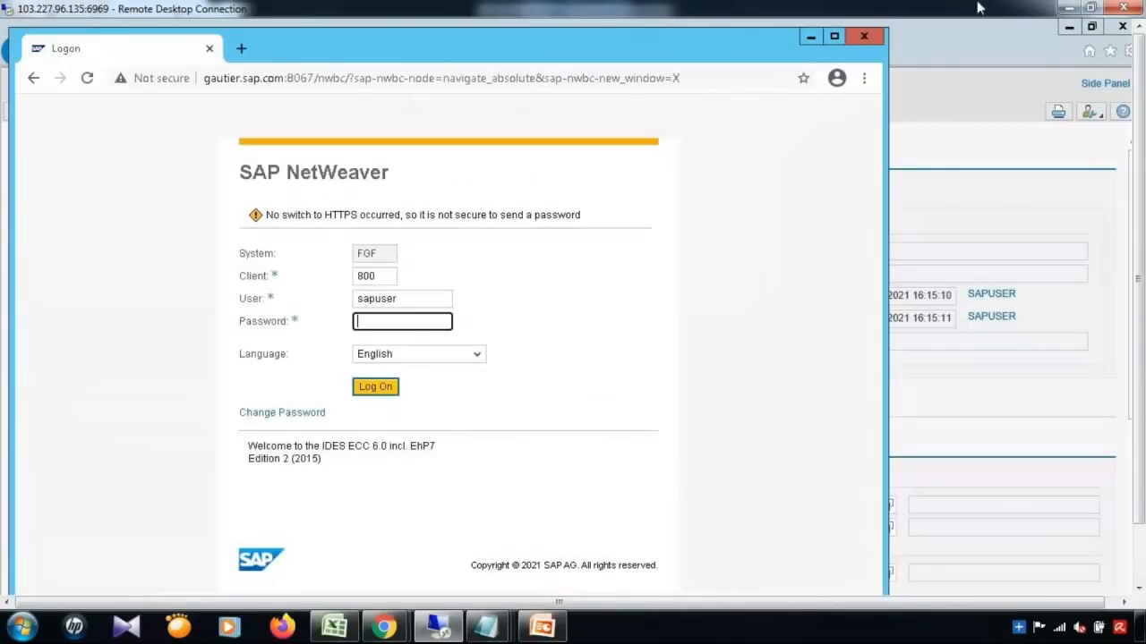
{"action": "left_click", "coordinate": [807, 40]}
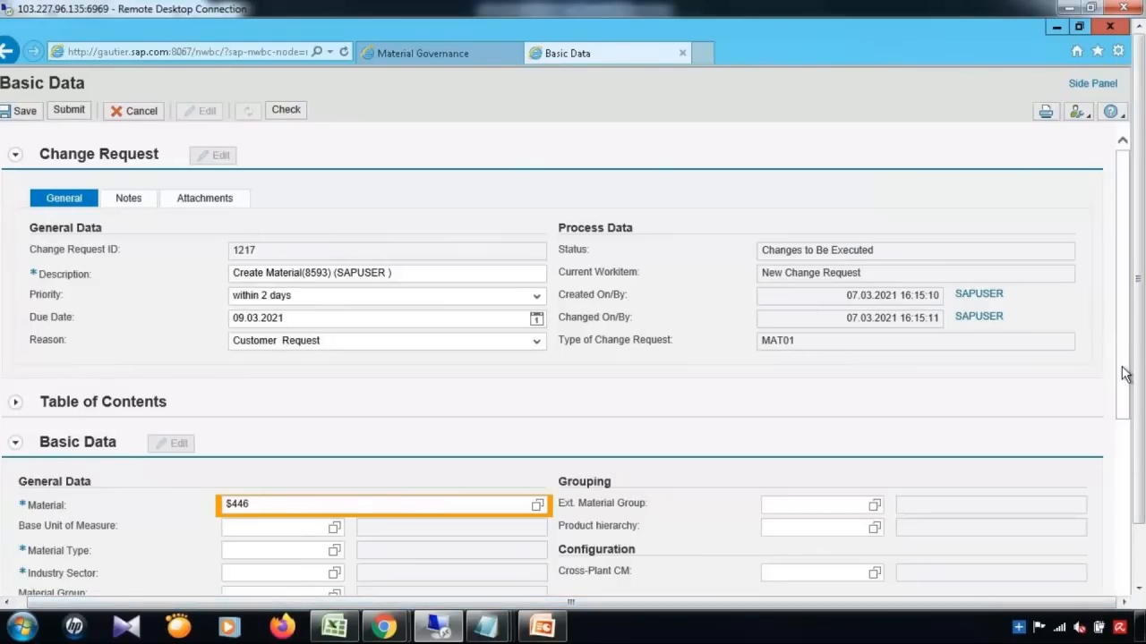
Step: Collapse the Change Request section of change request 1217 and leave Basic Data expanded
{"action": "scroll", "coordinate": [1129, 371], "scroll_direction": "down", "scroll_amount": 3}
{"action": "scroll", "coordinate": [1130, 370], "scroll_direction": "up", "scroll_amount": 2}
{"action": "left_click", "coordinate": [15, 156]}
{"action": "left_click", "coordinate": [15, 236]}
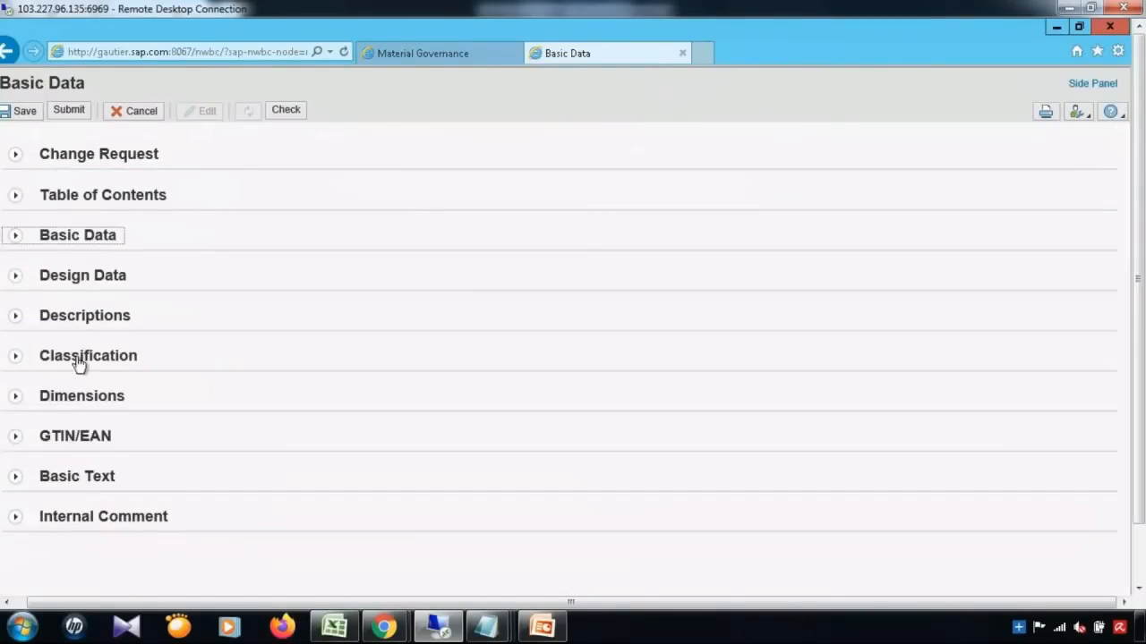
{"action": "left_click", "coordinate": [15, 159]}
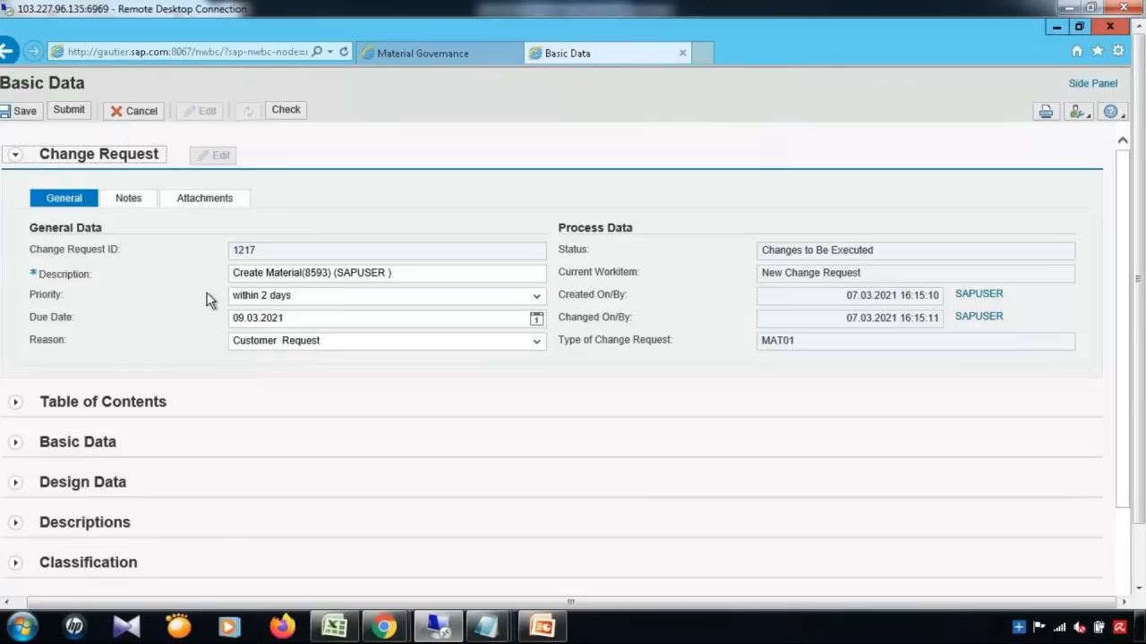
{"action": "left_click", "coordinate": [13, 159]}
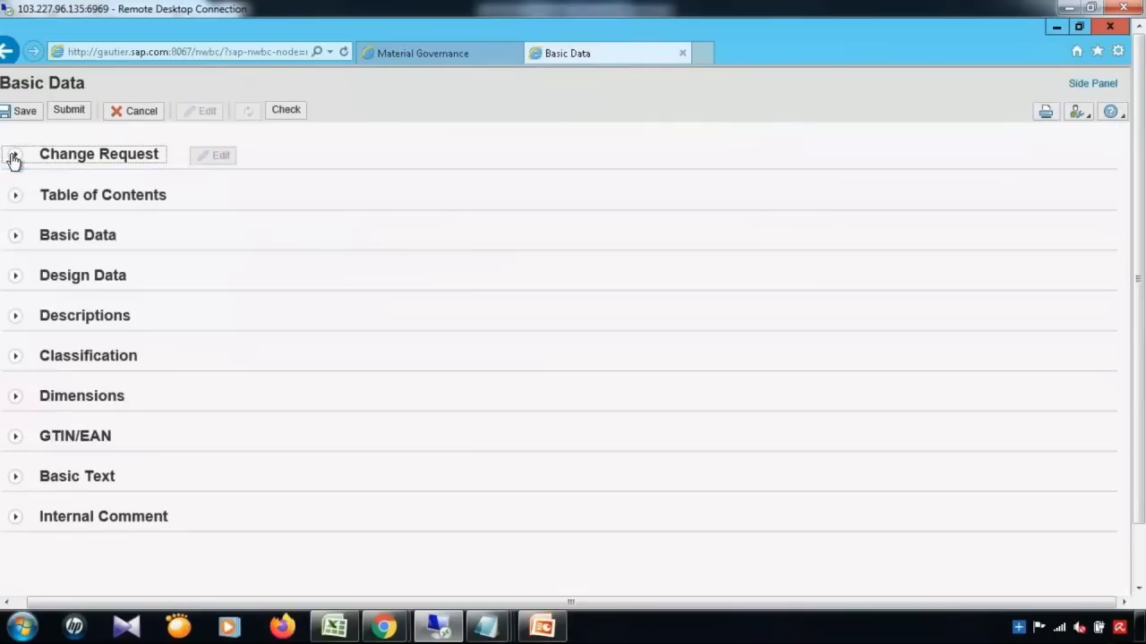
{"action": "left_click", "coordinate": [16, 236]}
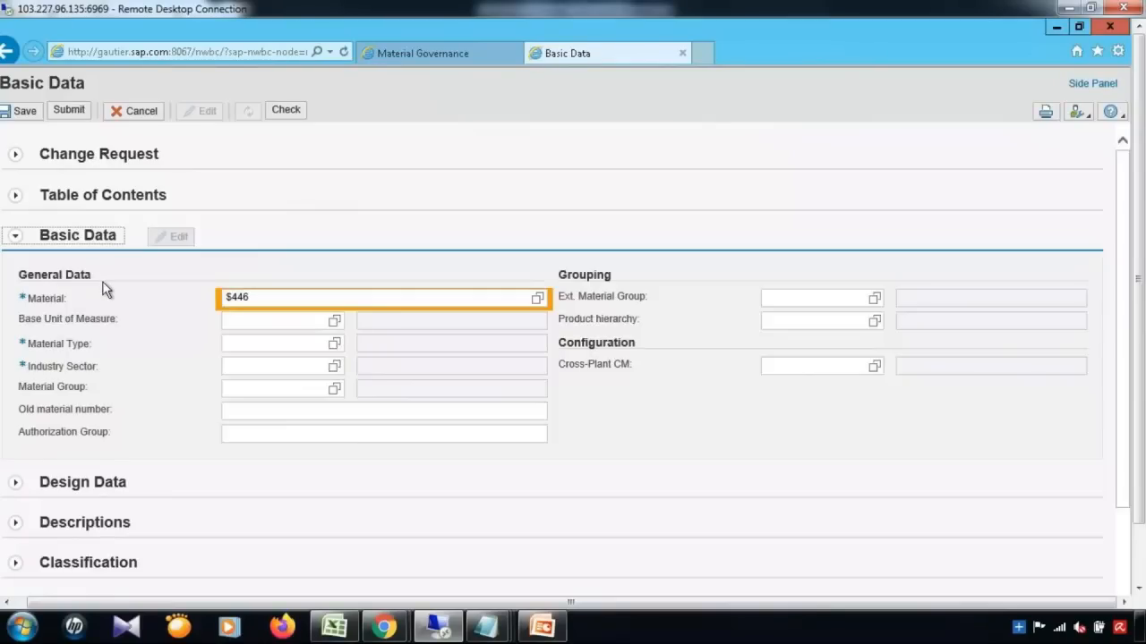
Step: Review the Descriptions, Change Request and Basic Data sections, then collapse them all
{"action": "left_click", "coordinate": [17, 238]}
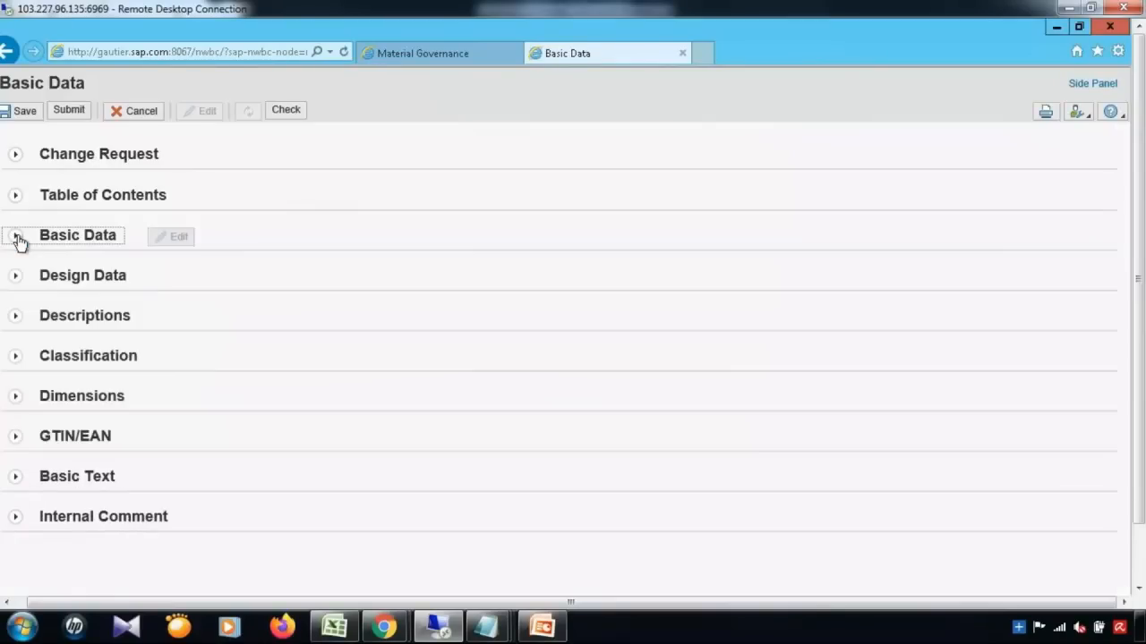
{"action": "left_click", "coordinate": [16, 317]}
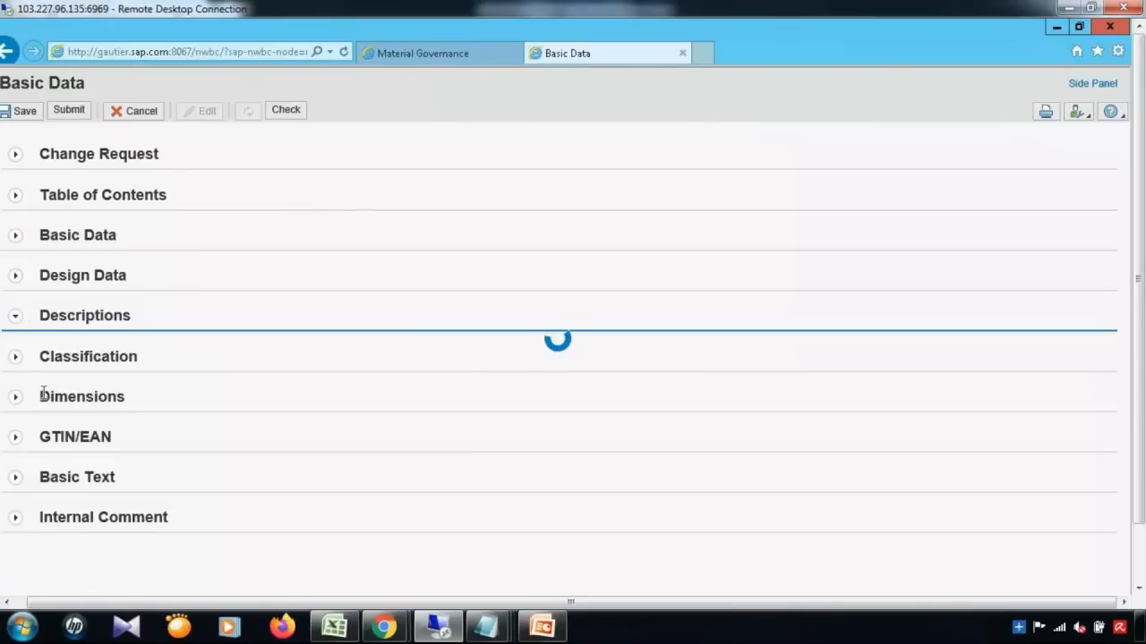
{"action": "left_click", "coordinate": [16, 317]}
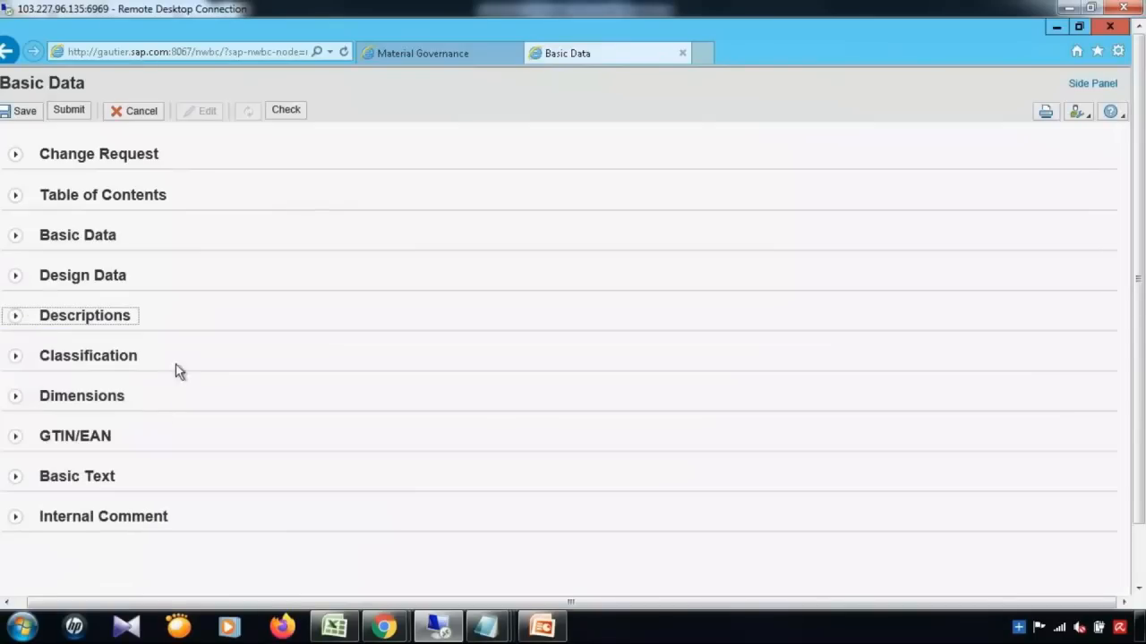
{"action": "left_click", "coordinate": [16, 154]}
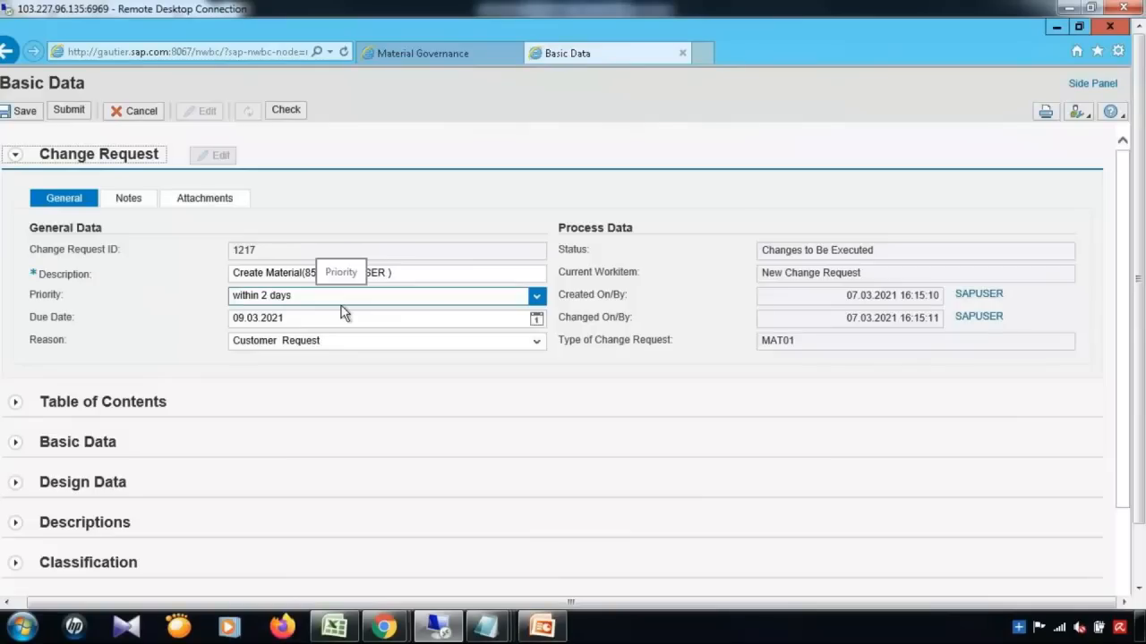
{"action": "left_click", "coordinate": [15, 443]}
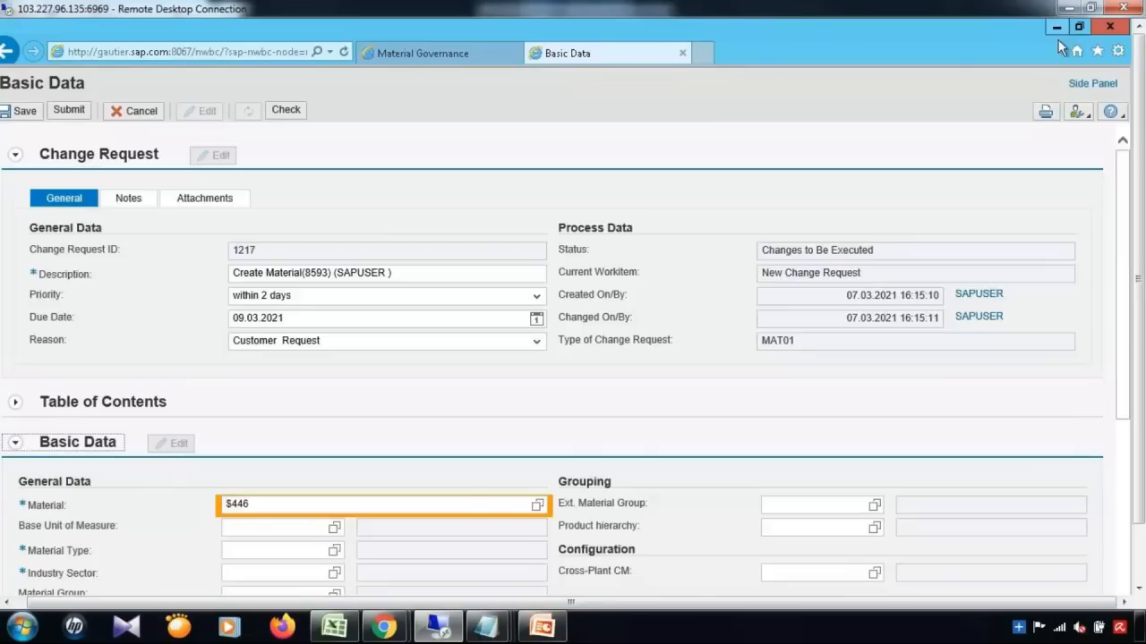
{"action": "left_click", "coordinate": [15, 155]}
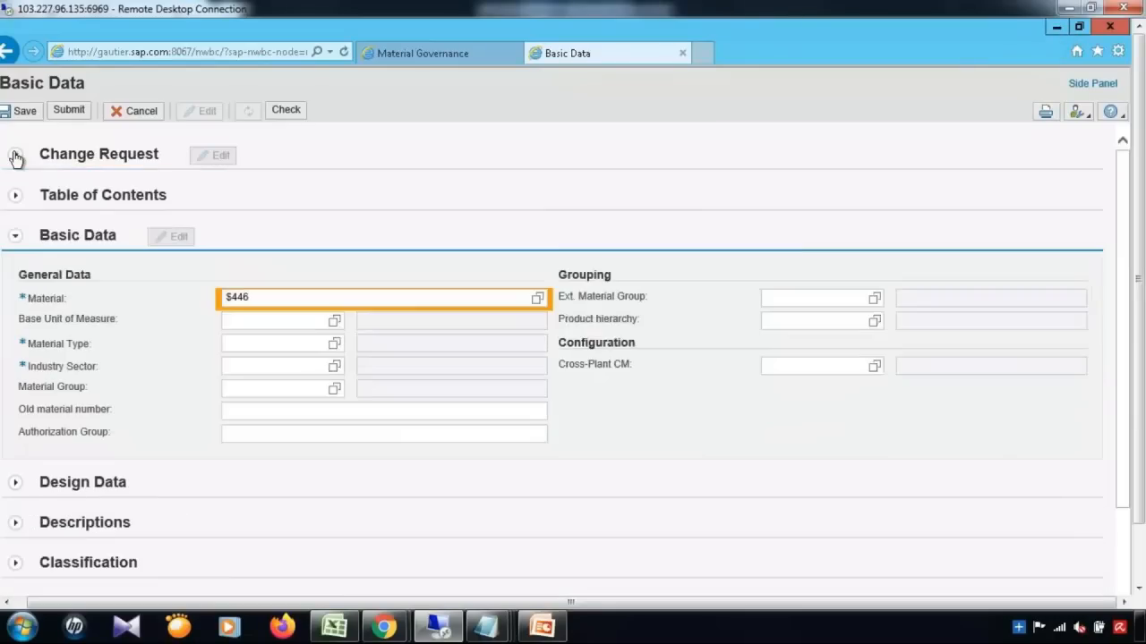
{"action": "left_click", "coordinate": [14, 236]}
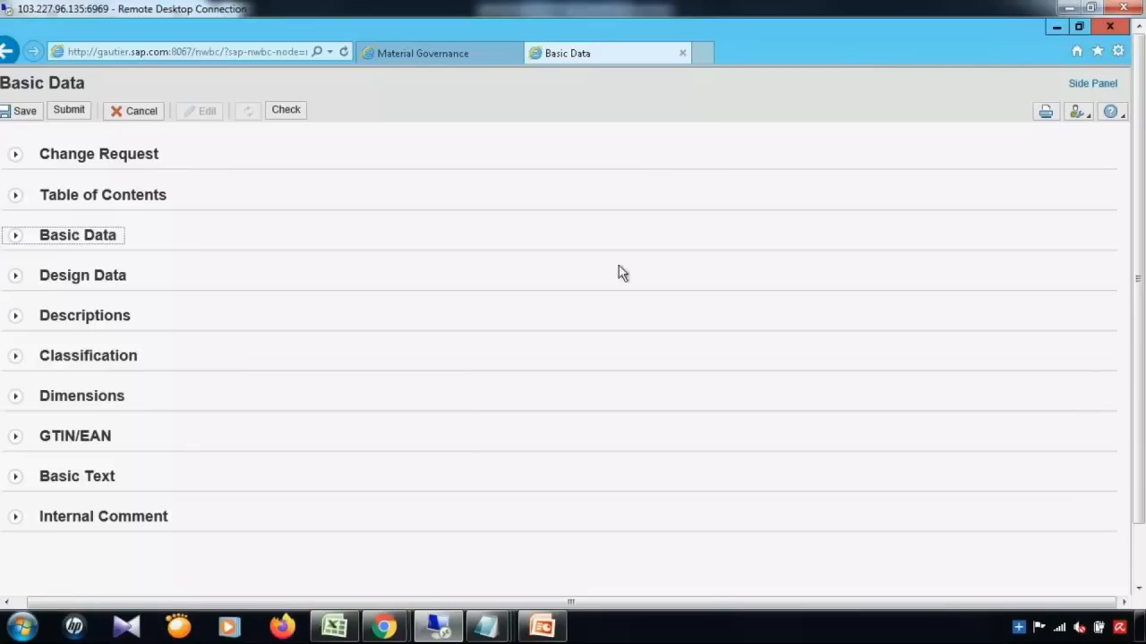
Step: Hide the Basic Data window and go back to the Carrier ID variant's UIBB Component cell
{"action": "left_click", "coordinate": [1049, 32]}
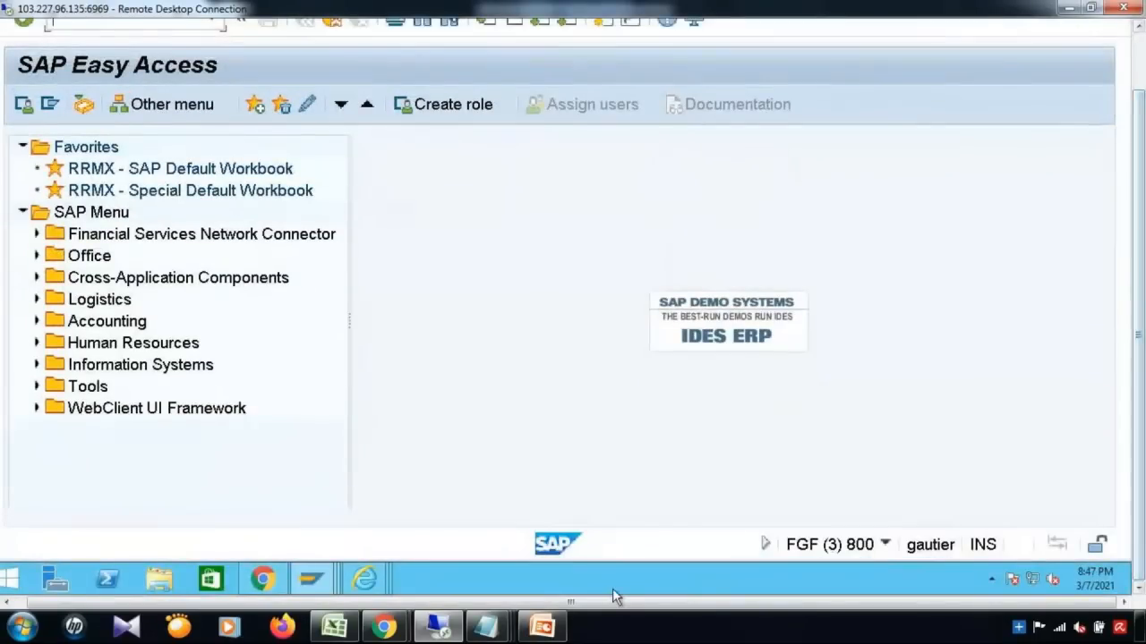
{"action": "mouse_move", "coordinate": [375, 574]}
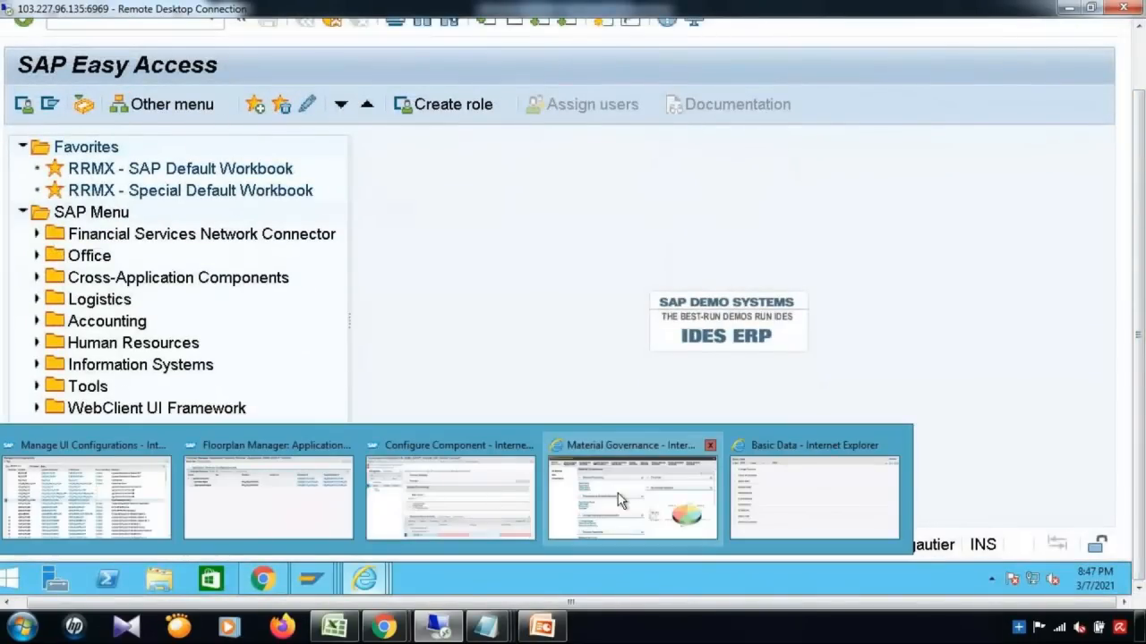
{"action": "left_click", "coordinate": [466, 514]}
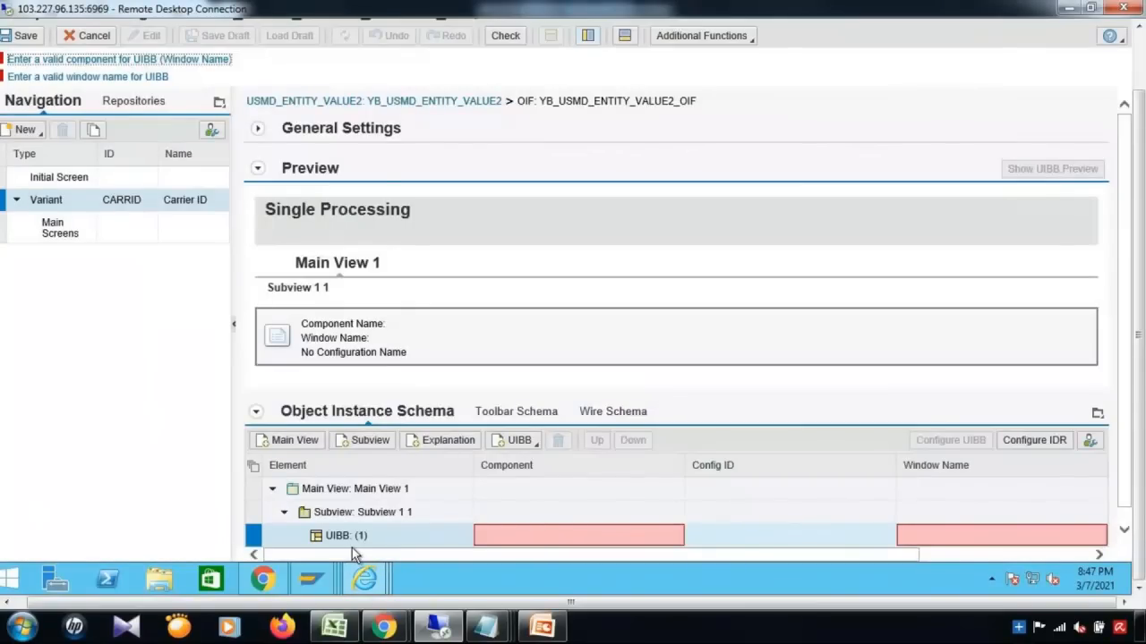
{"action": "left_click", "coordinate": [533, 536]}
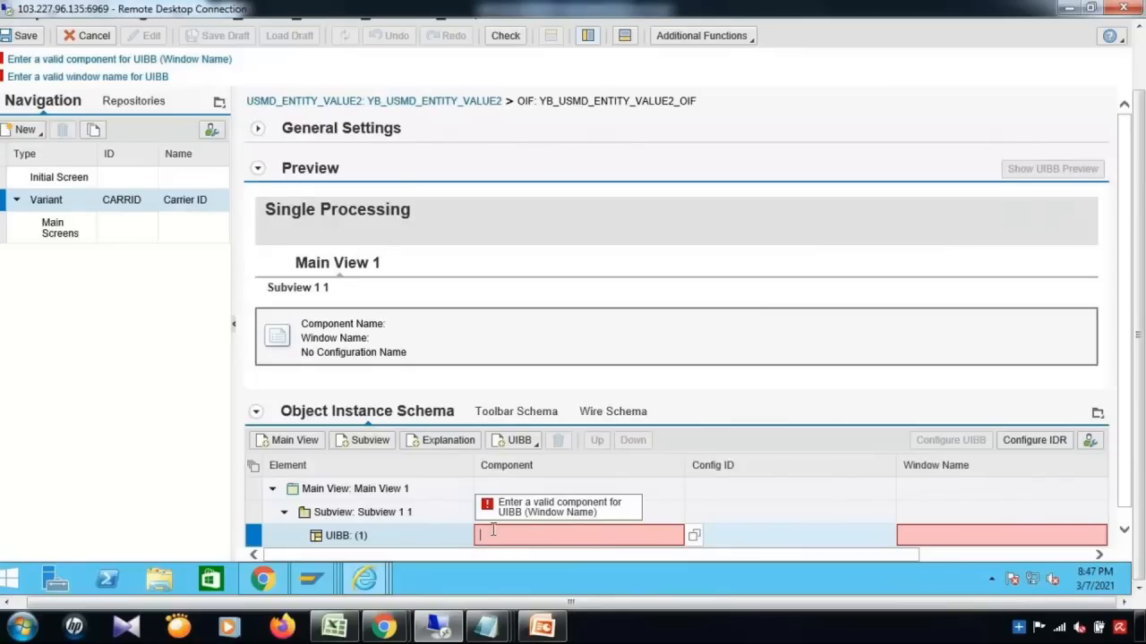
Step: In the Excel workbook, switch to Sheet2 and select empty cell B193
{"action": "left_click", "coordinate": [343, 637]}
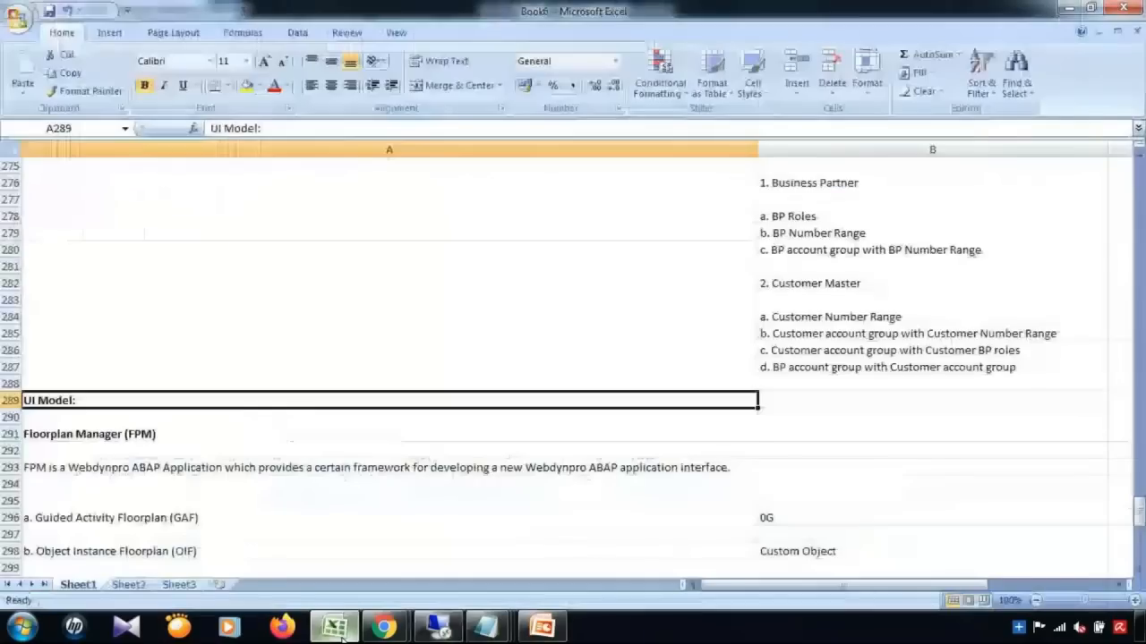
{"action": "left_click", "coordinate": [128, 585]}
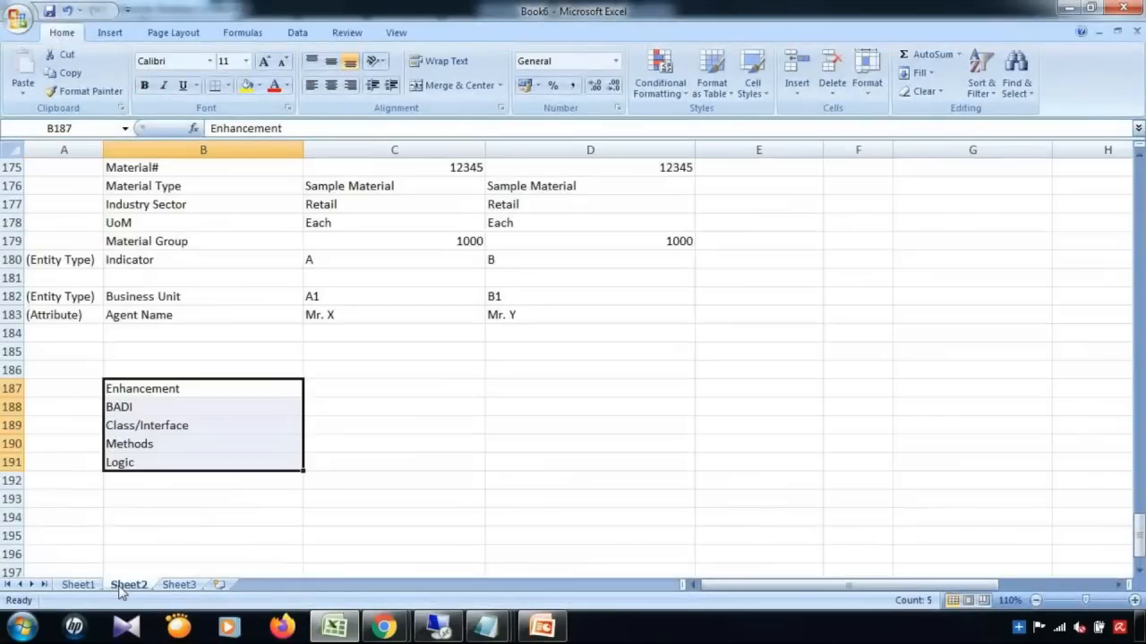
{"action": "left_click", "coordinate": [439, 448]}
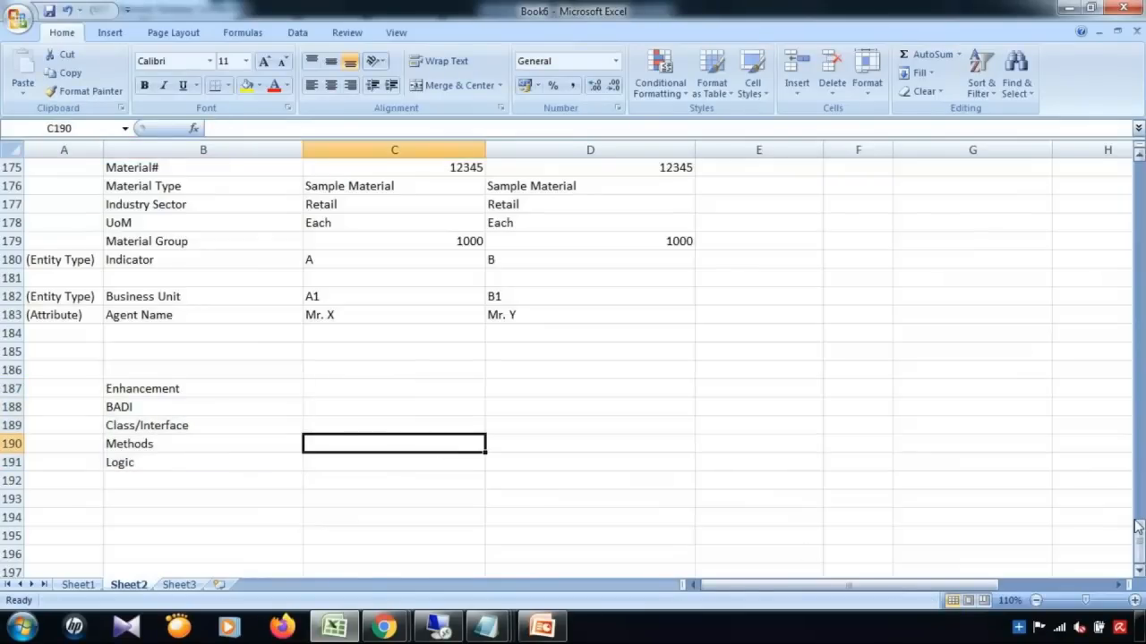
{"action": "left_click", "coordinate": [1139, 572]}
{"action": "left_click", "coordinate": [1139, 573]}
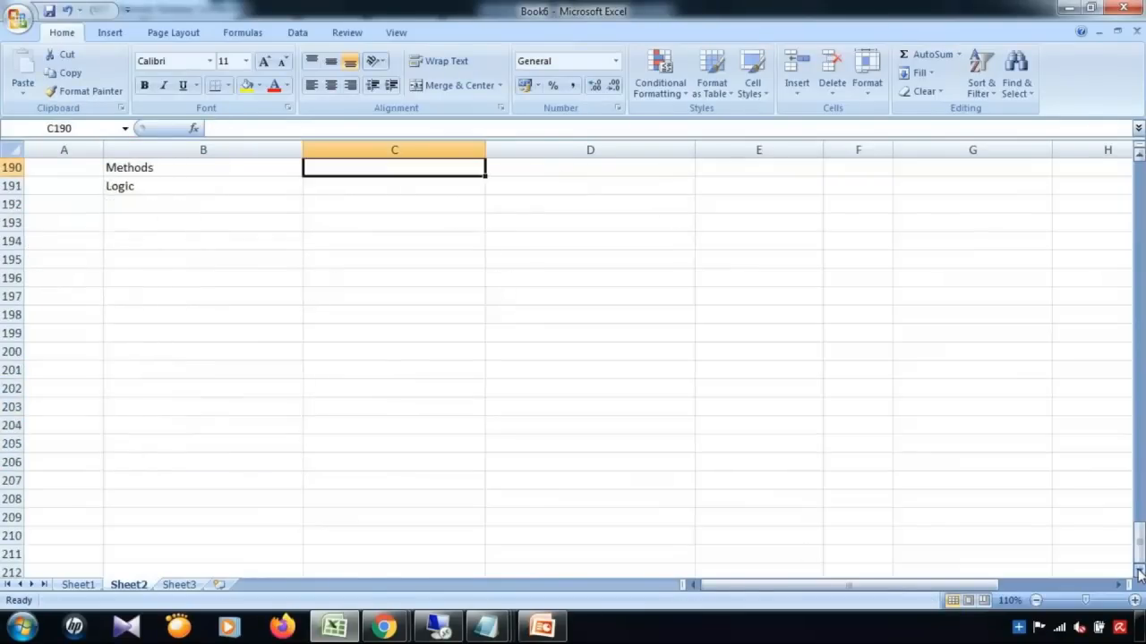
{"action": "left_click", "coordinate": [197, 182]}
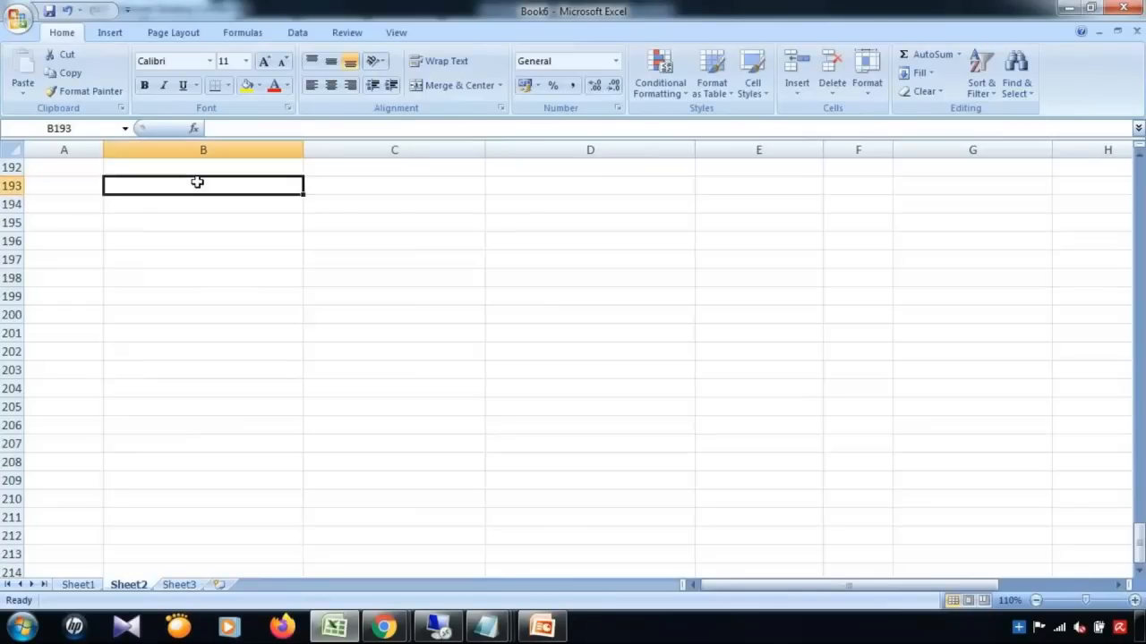
Step: Enter FORM, LIST, TABBED and COMPOSITE down cells B193 to B196
{"action": "type", "text": "FORM"}
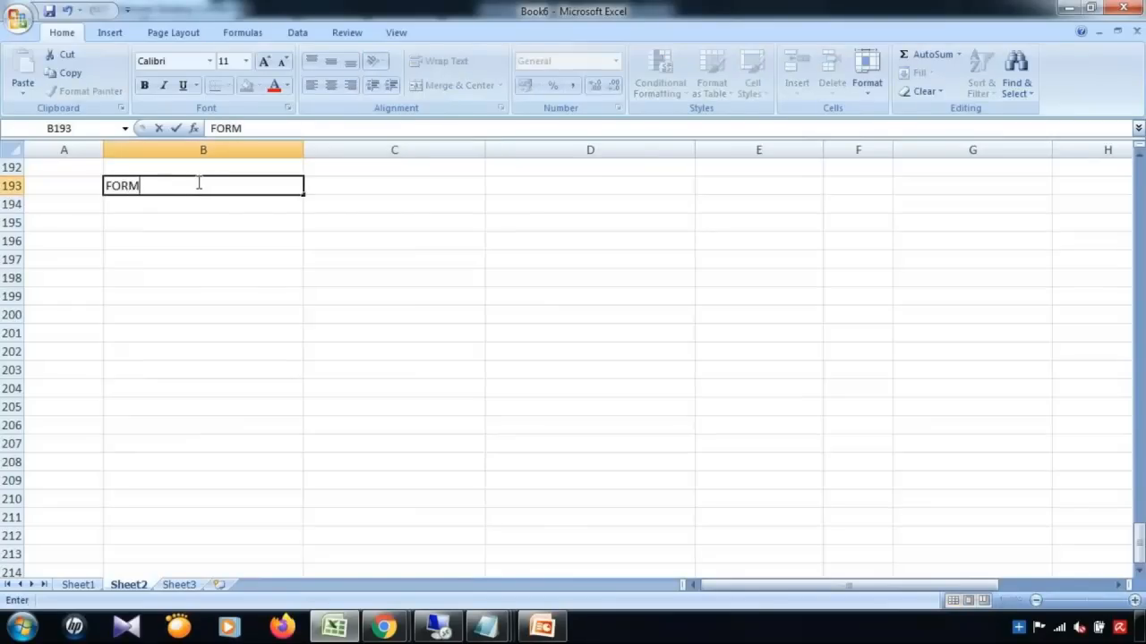
{"action": "key", "text": "Return"}
{"action": "type", "text": "LIST"}
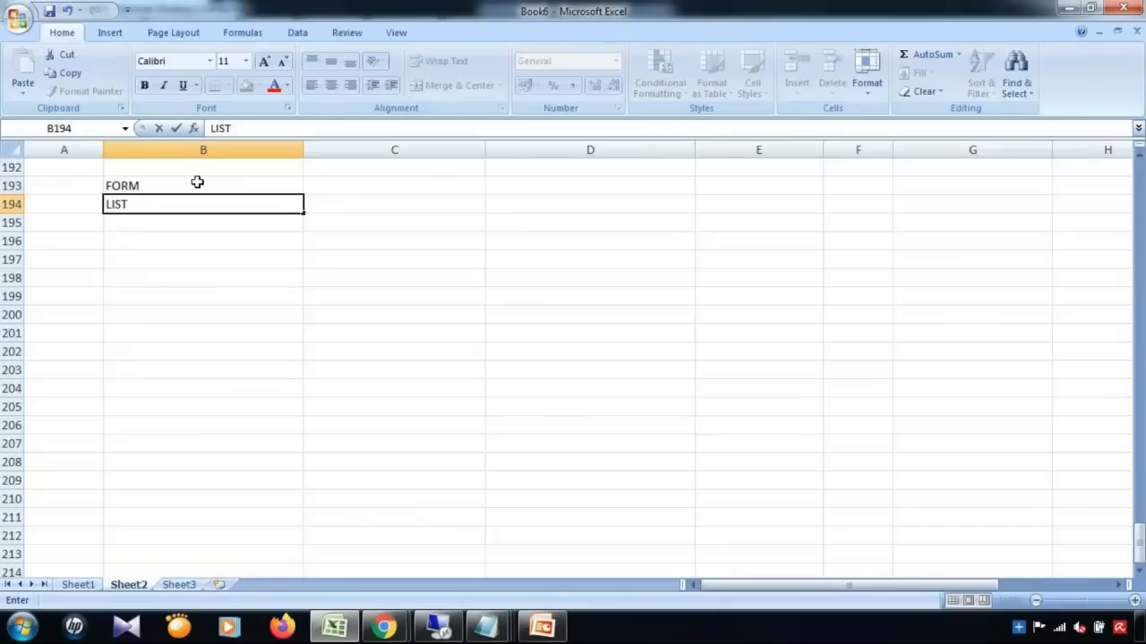
{"action": "key", "text": "Return"}
{"action": "type", "text": "TABBED"}
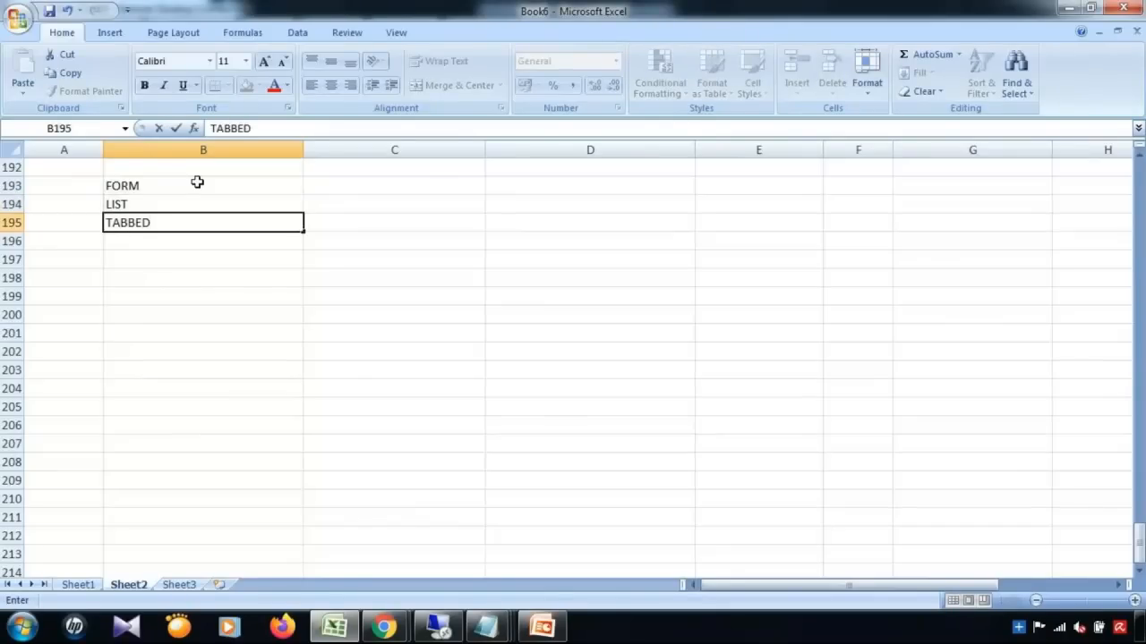
{"action": "key", "text": "Return"}
{"action": "type", "text": "COMPOSITE"}
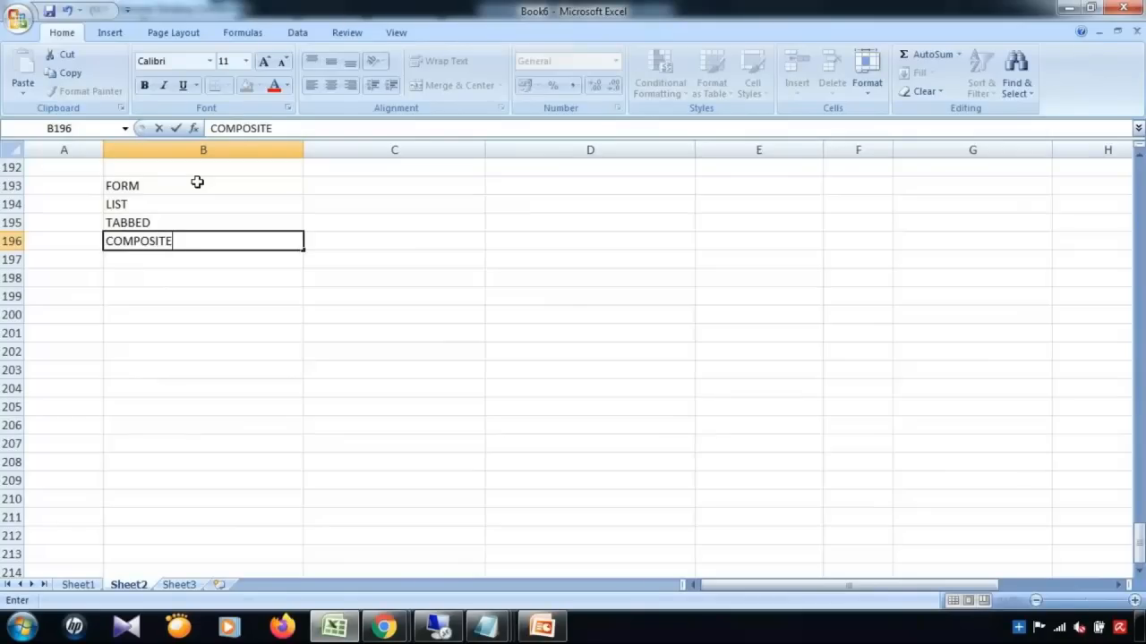
{"action": "left_click", "coordinate": [197, 182]}
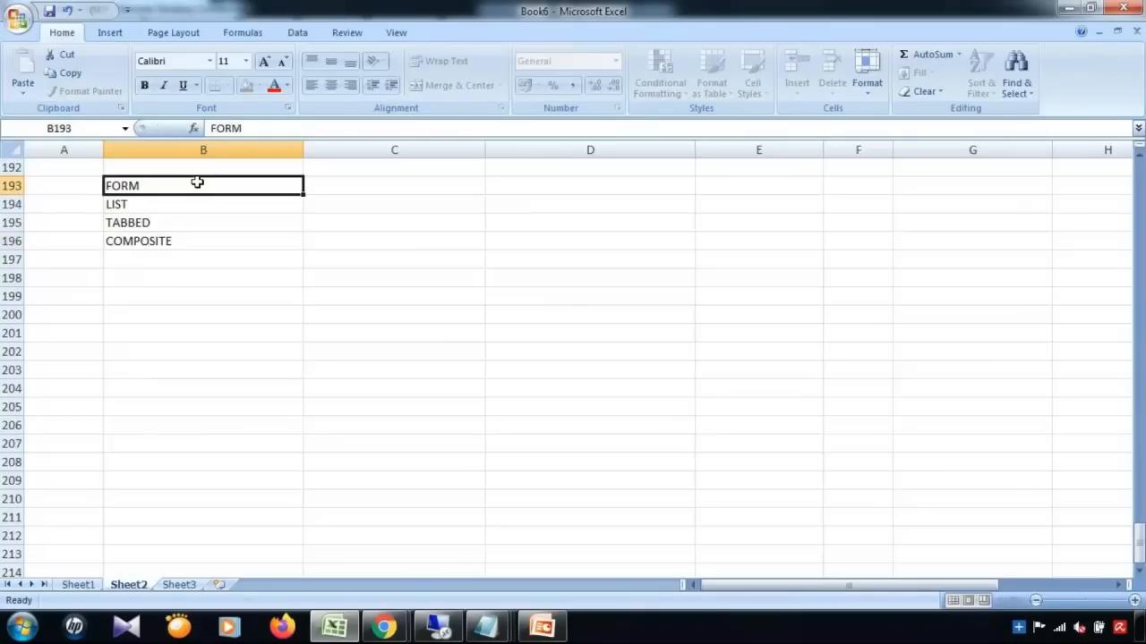
{"action": "left_click", "coordinate": [338, 191]}
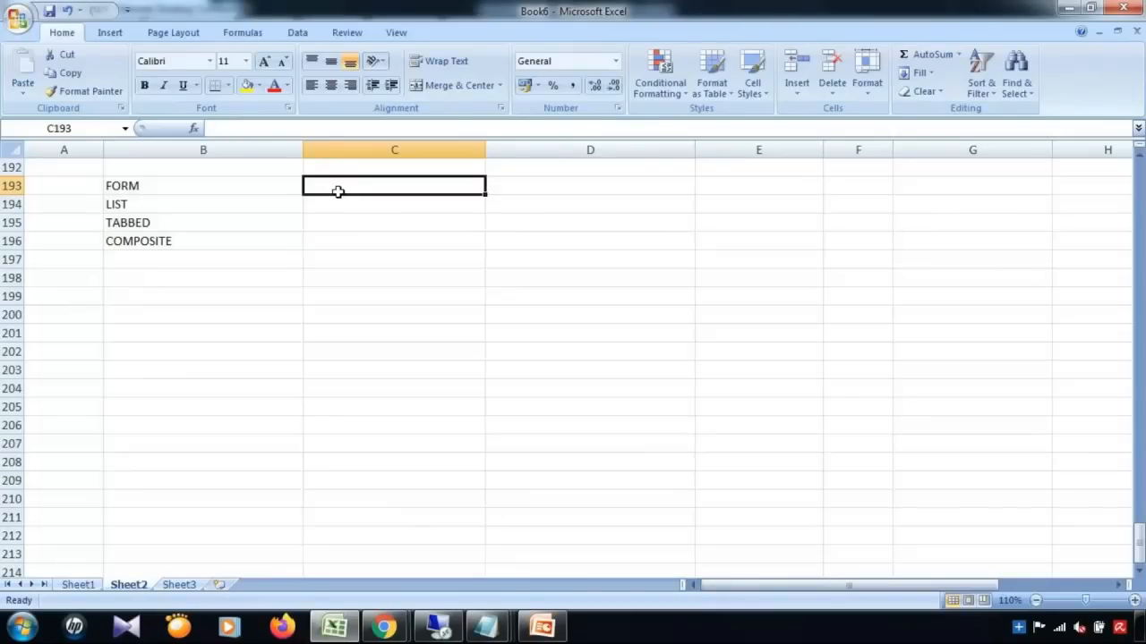
{"action": "left_click", "coordinate": [450, 632]}
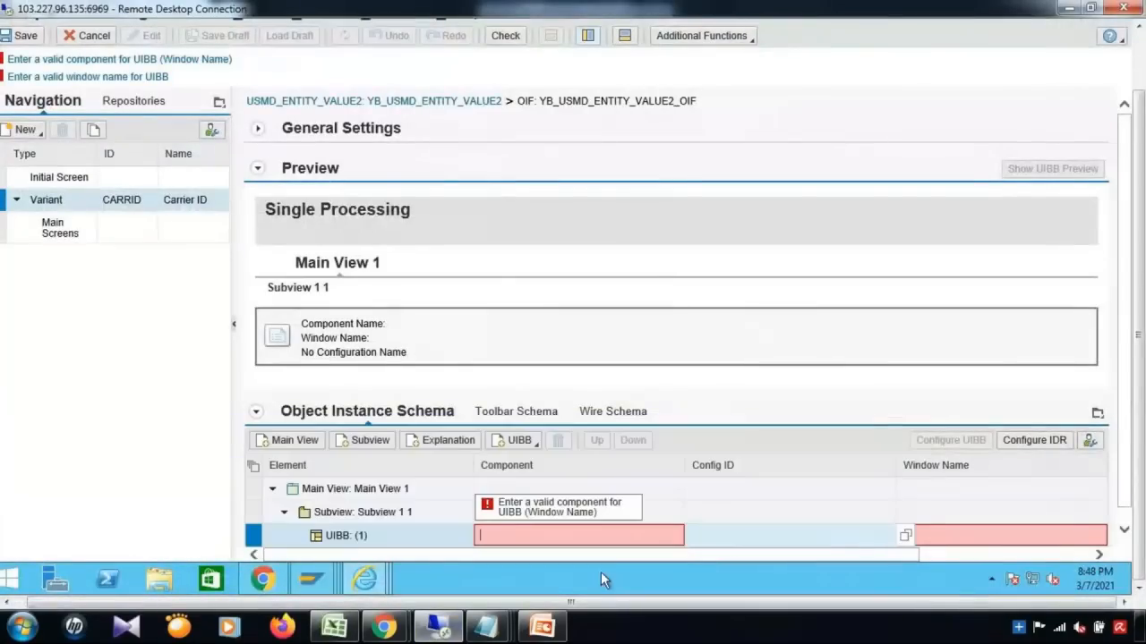
Step: Expand the change request's Change Request and Table of Contents sections, checking Excel's FORM and LIST entries
{"action": "mouse_move", "coordinate": [364, 577]}
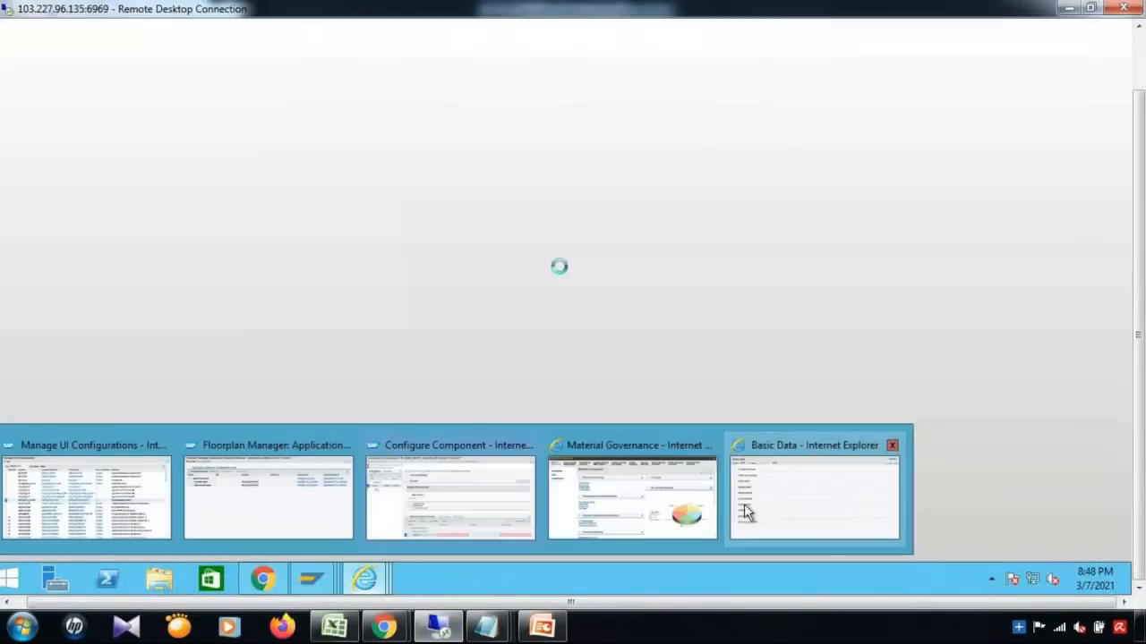
{"action": "left_click", "coordinate": [814, 492]}
{"action": "left_click", "coordinate": [18, 90]}
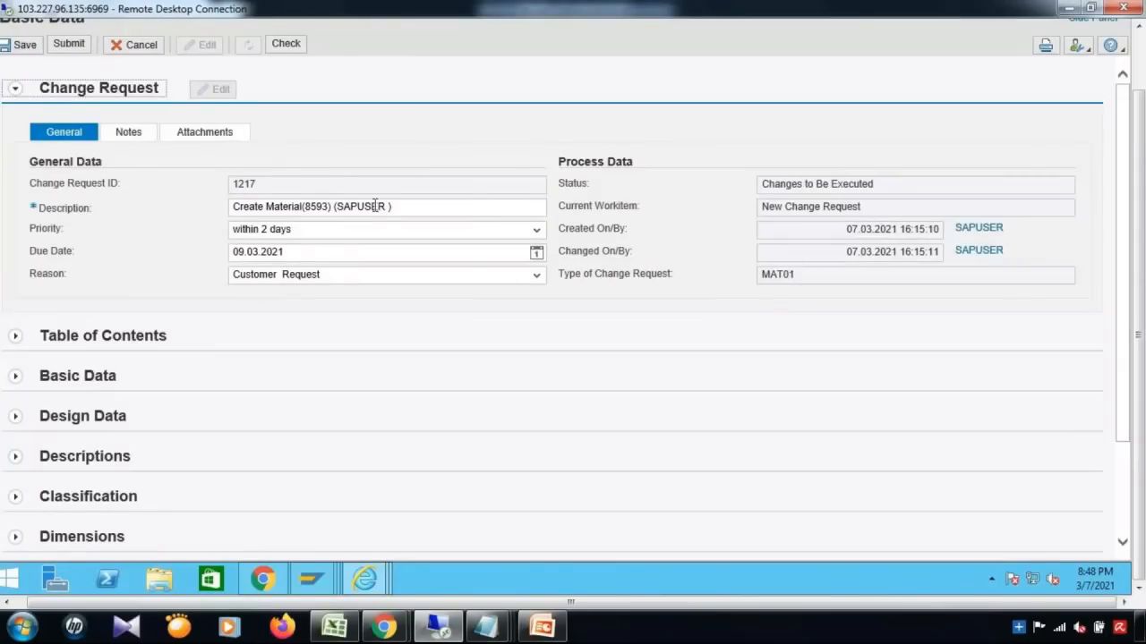
{"action": "left_click_drag", "start_coordinate": [1139, 126], "coordinate": [1139, 57]}
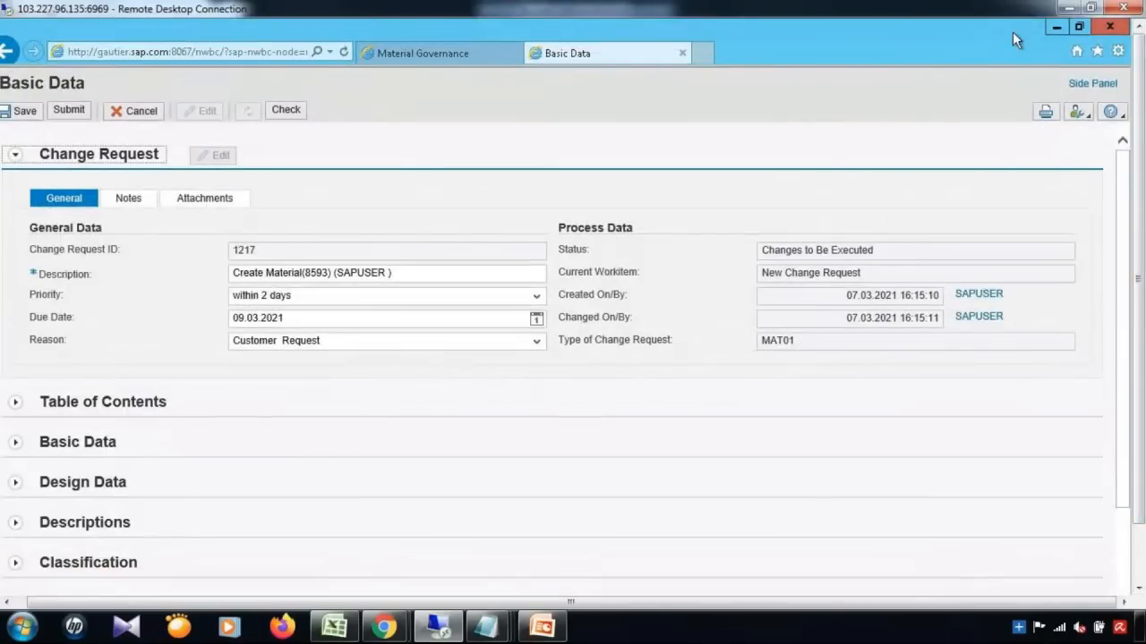
{"action": "left_click", "coordinate": [334, 627]}
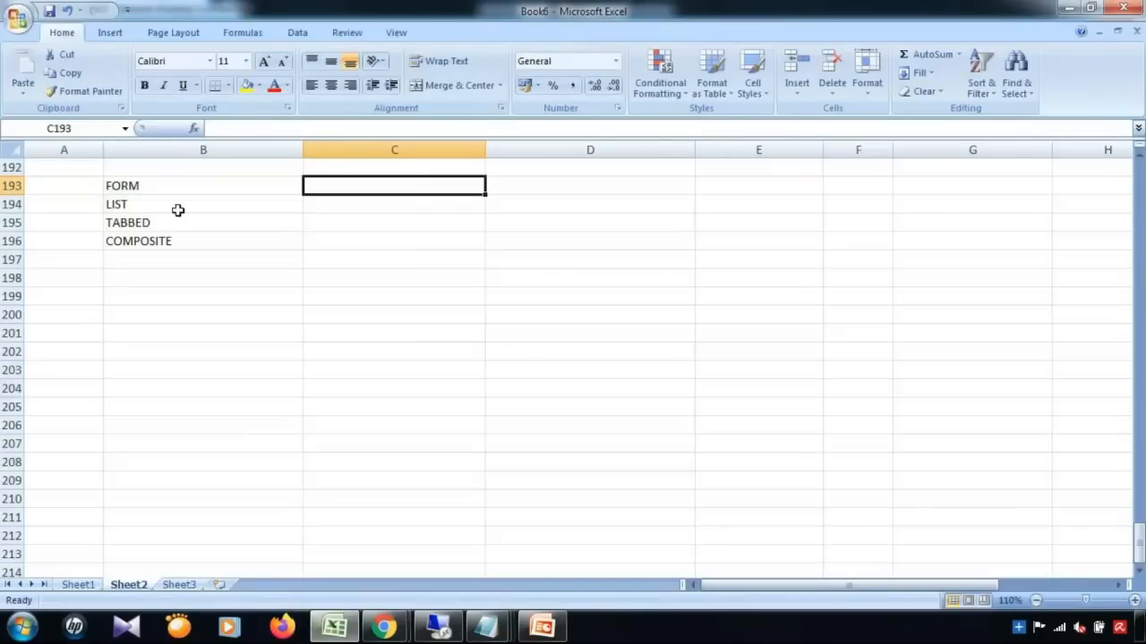
{"action": "left_click", "coordinate": [162, 185]}
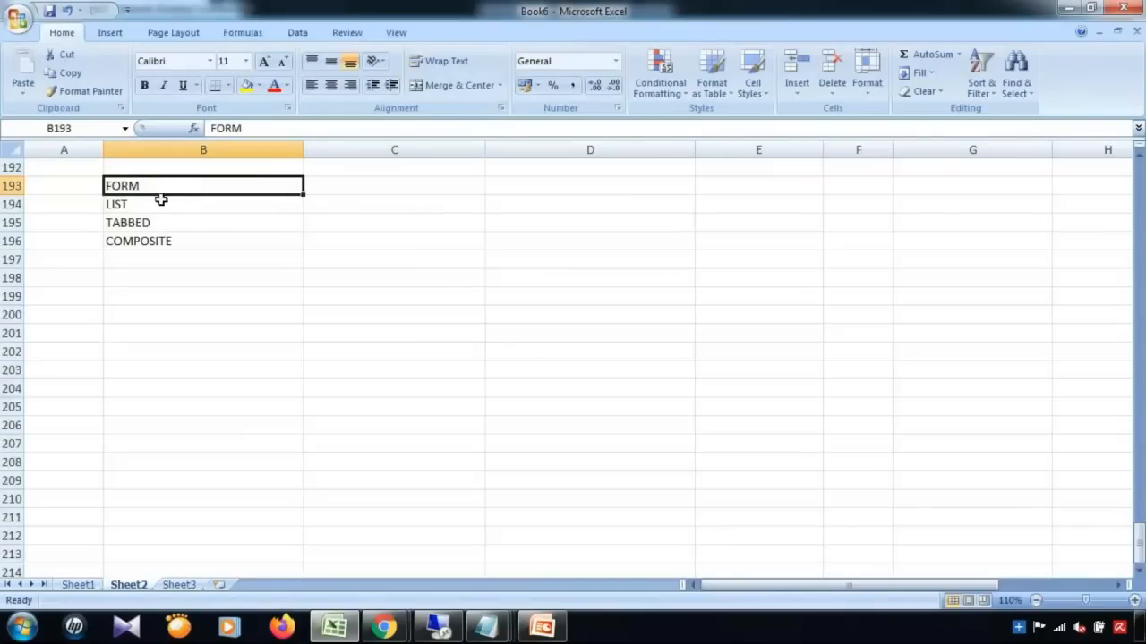
{"action": "left_click", "coordinate": [160, 203]}
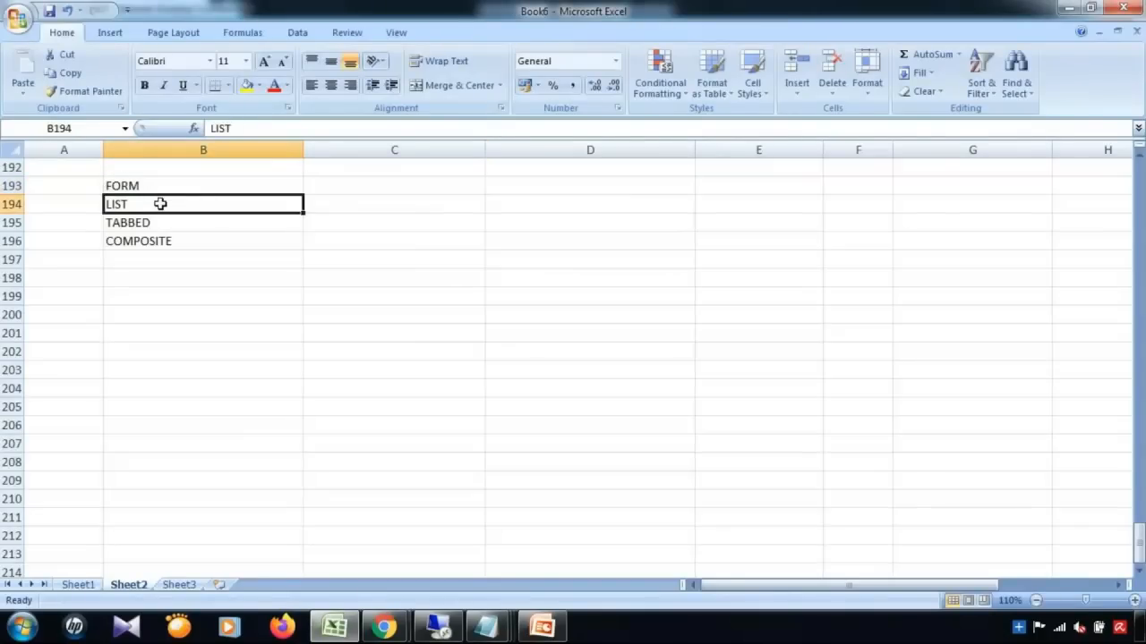
{"action": "left_click", "coordinate": [438, 627]}
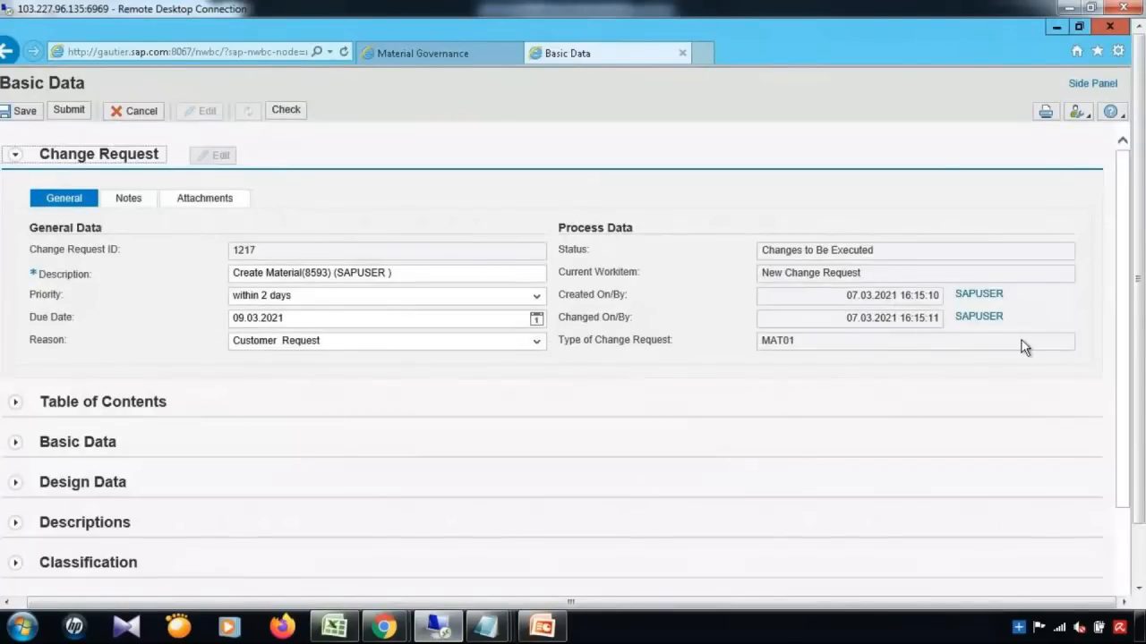
{"action": "left_click_drag", "start_coordinate": [1139, 355], "coordinate": [1139, 411]}
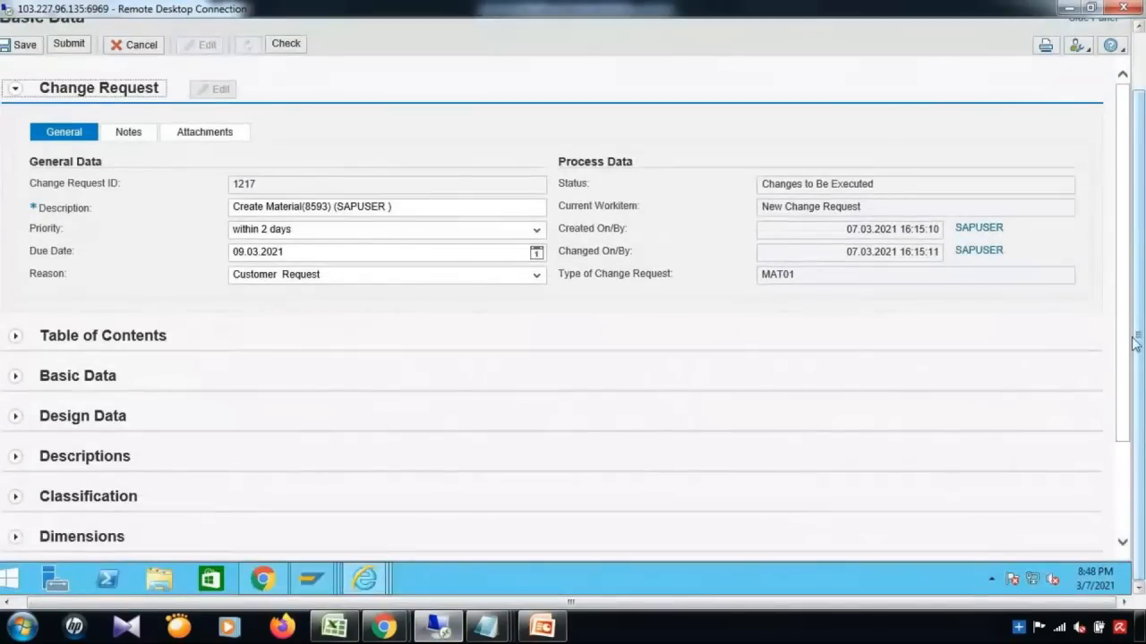
{"action": "scroll", "coordinate": [1125, 409], "scroll_direction": "down", "scroll_amount": 2}
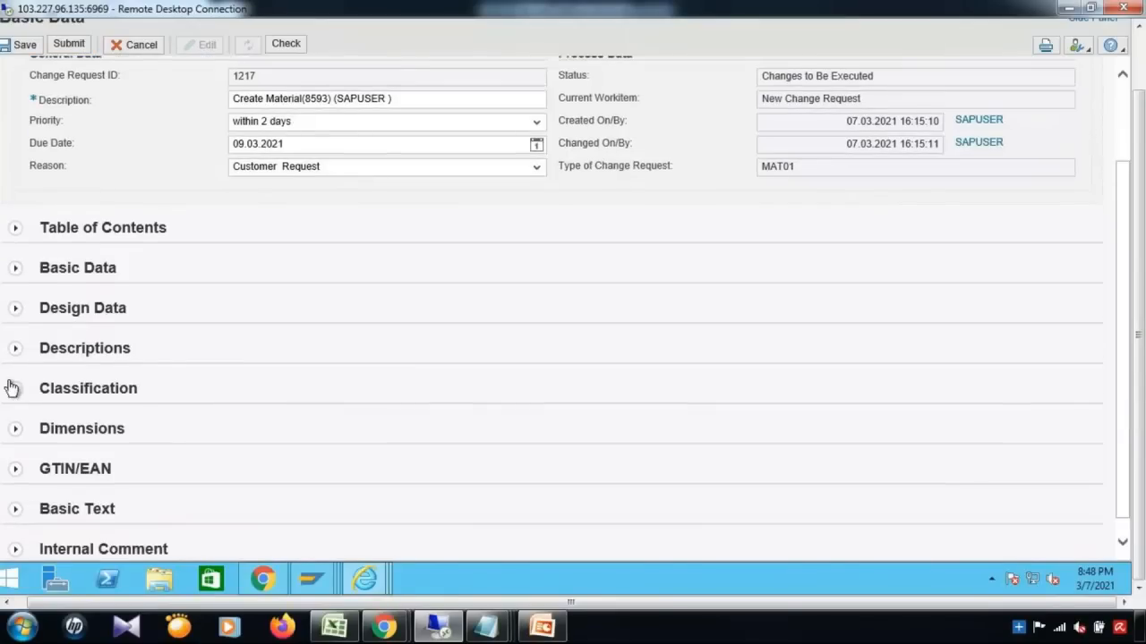
{"action": "left_click", "coordinate": [17, 231]}
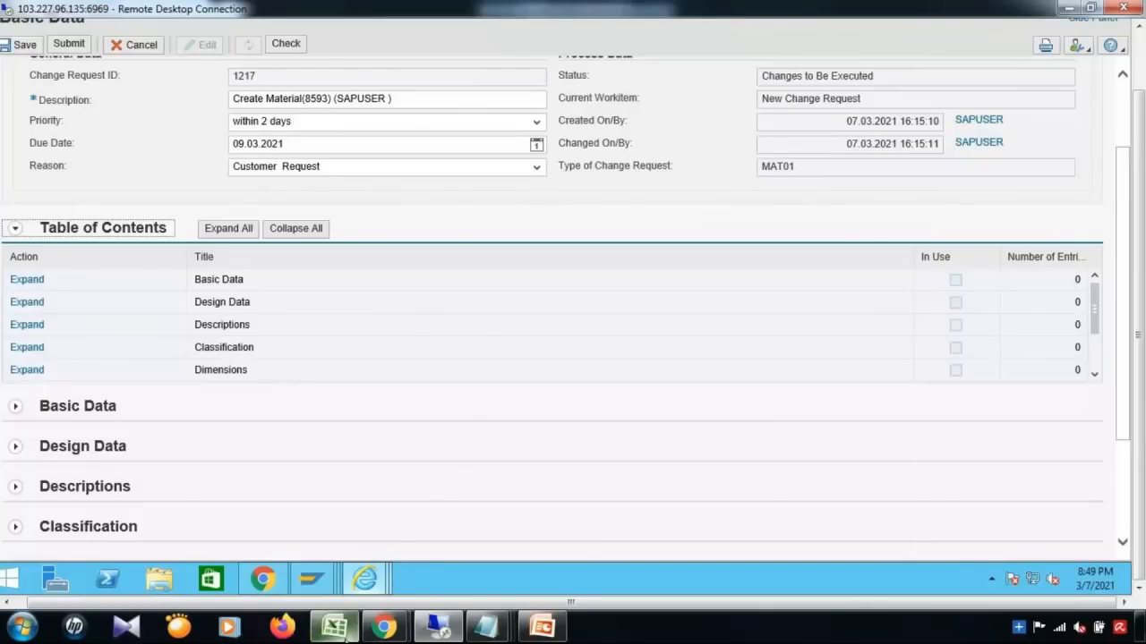
Step: Expand the change request's Dimensions section after checking the TABBED entry in Excel
{"action": "left_click", "coordinate": [340, 631]}
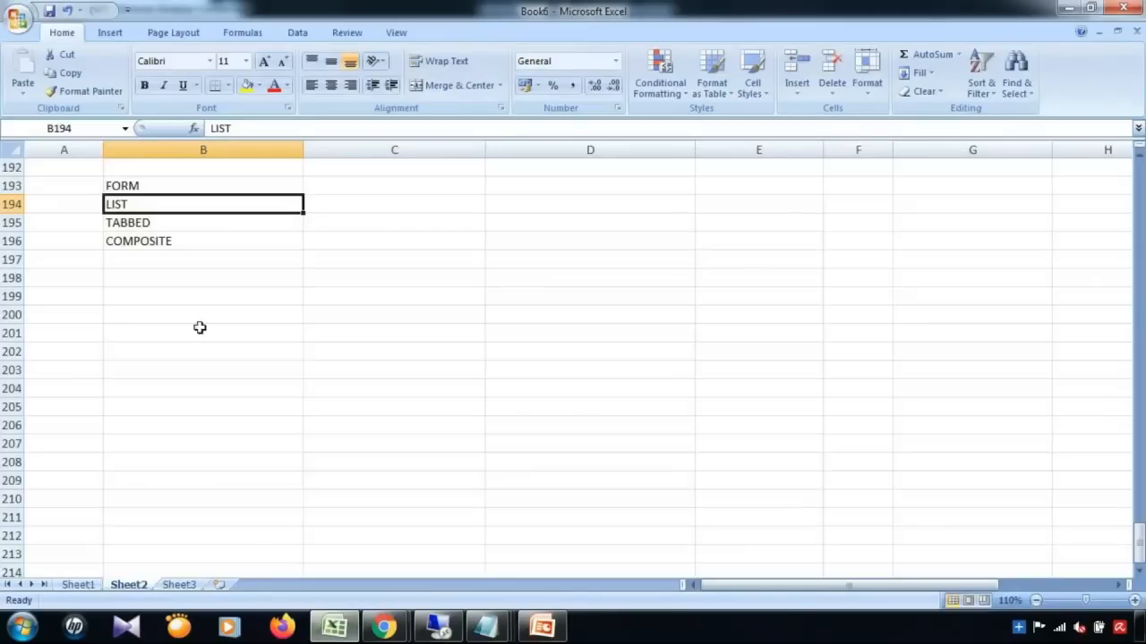
{"action": "left_click", "coordinate": [150, 223]}
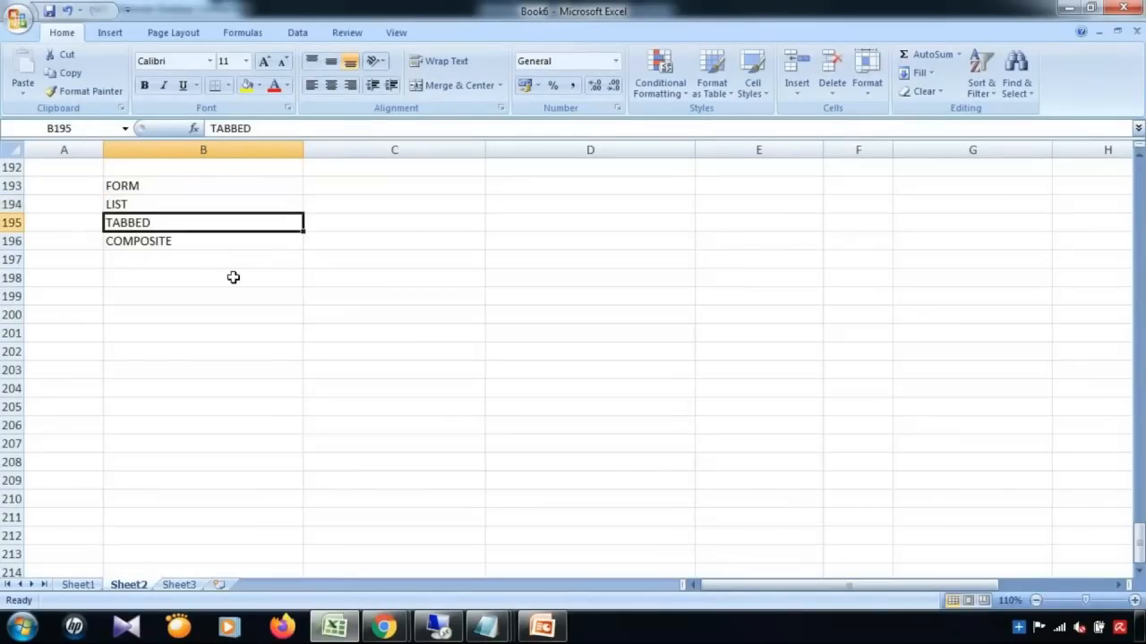
{"action": "left_click", "coordinate": [341, 627]}
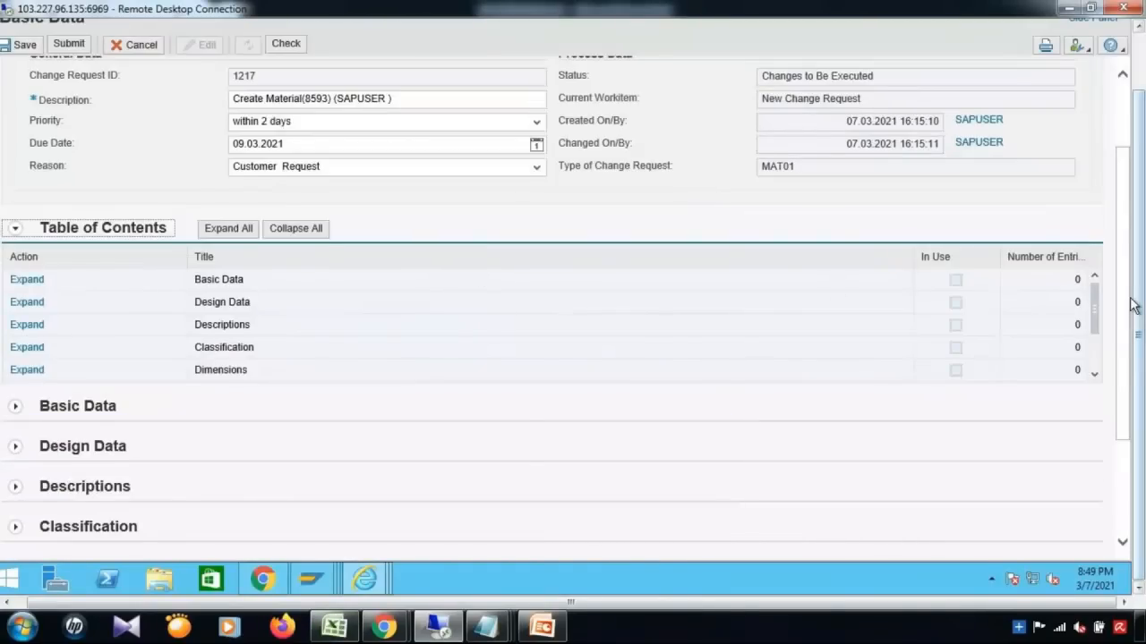
{"action": "scroll", "coordinate": [1129, 362], "scroll_direction": "down", "scroll_amount": 1}
{"action": "left_click_drag", "start_coordinate": [1130, 363], "coordinate": [1128, 440]}
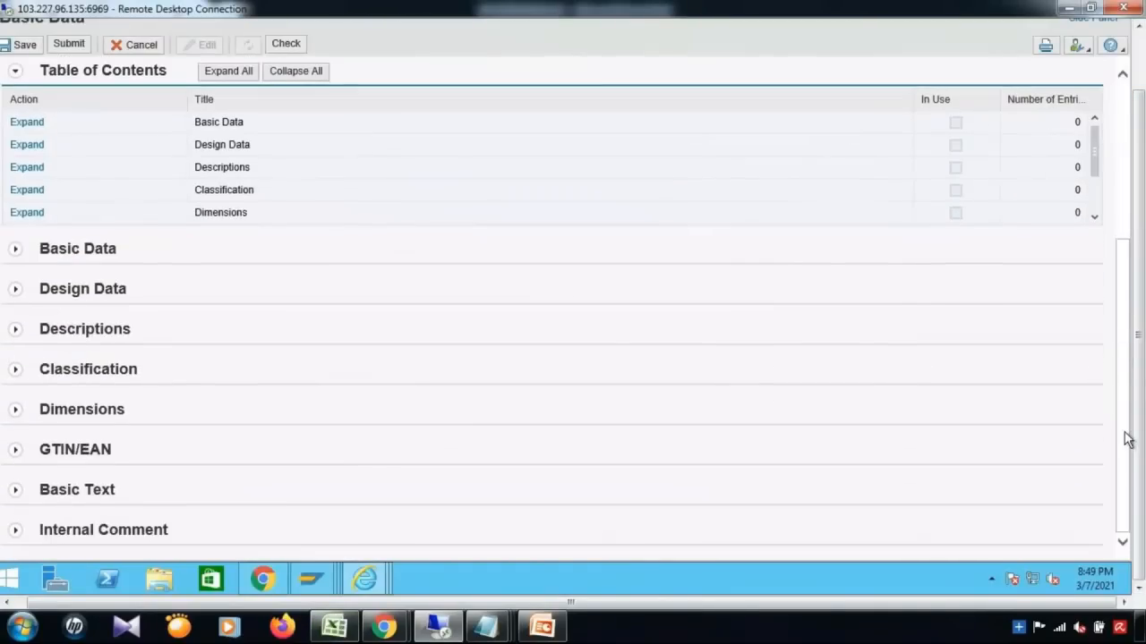
{"action": "left_click", "coordinate": [15, 412]}
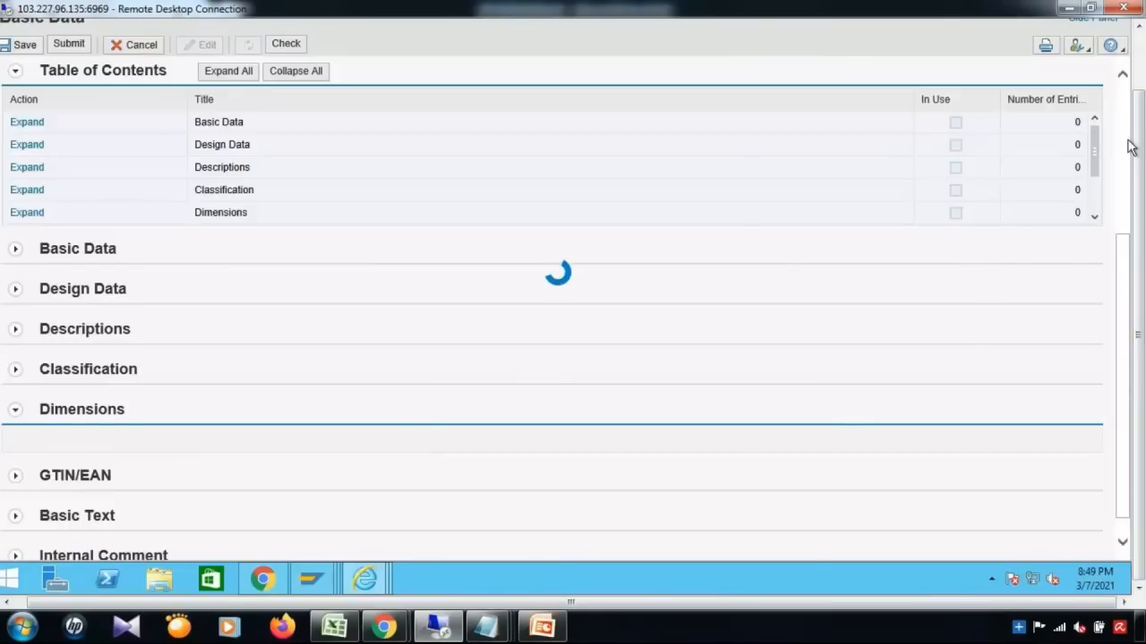
{"action": "left_click_drag", "start_coordinate": [1119, 277], "coordinate": [1130, 87]}
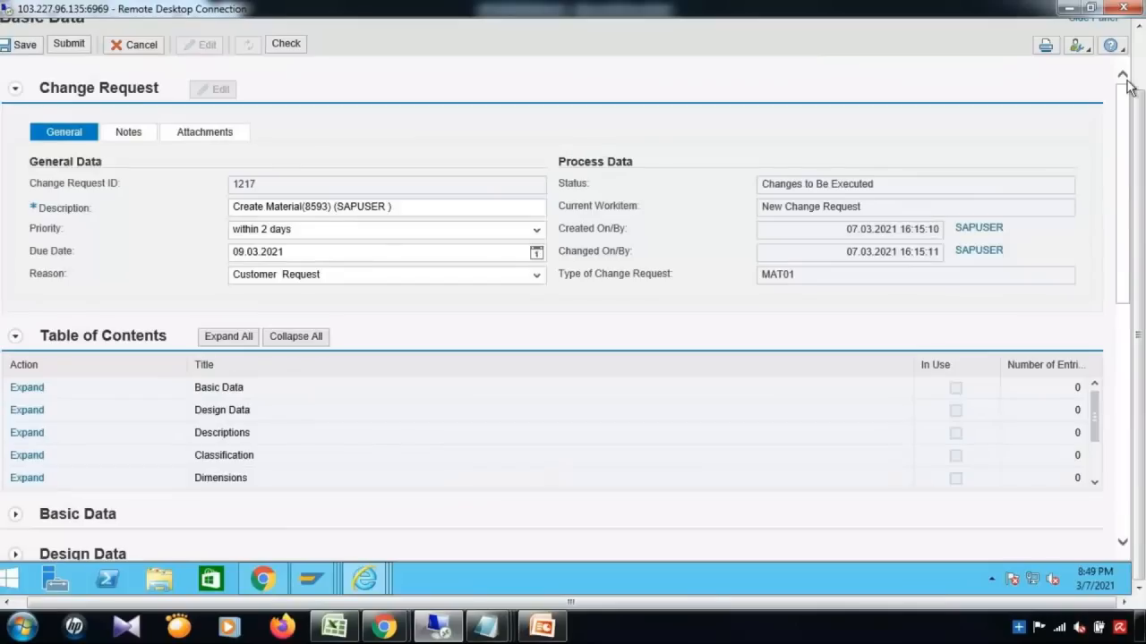
Step: View the change request's Notes, General and Attachments tabs, finding notes and attachments empty
{"action": "left_click", "coordinate": [131, 135]}
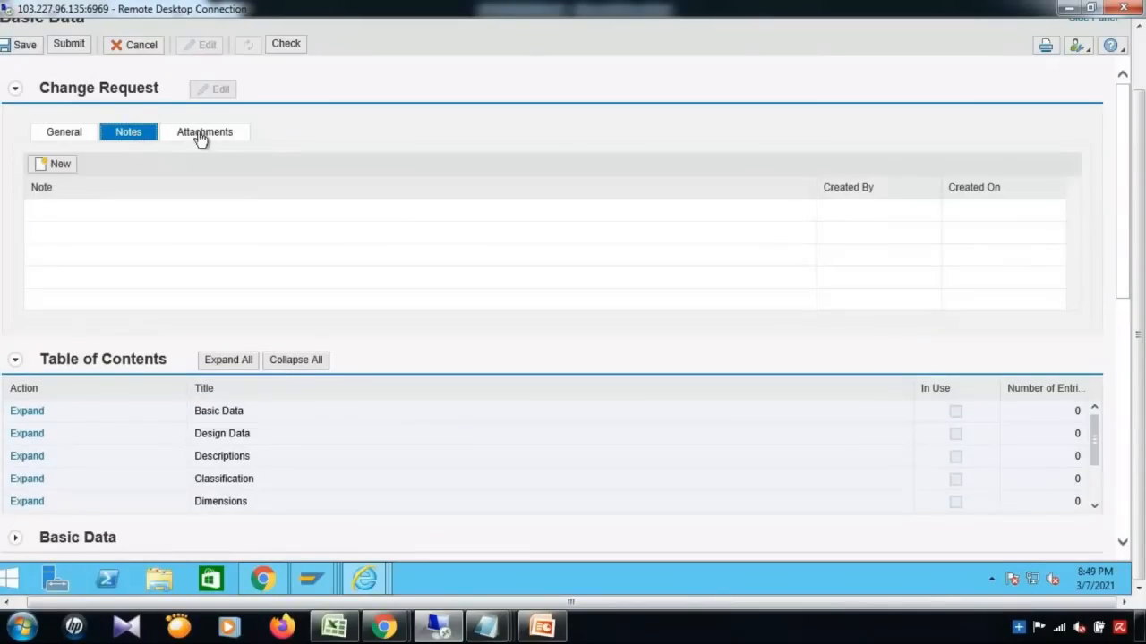
{"action": "left_click", "coordinate": [75, 134]}
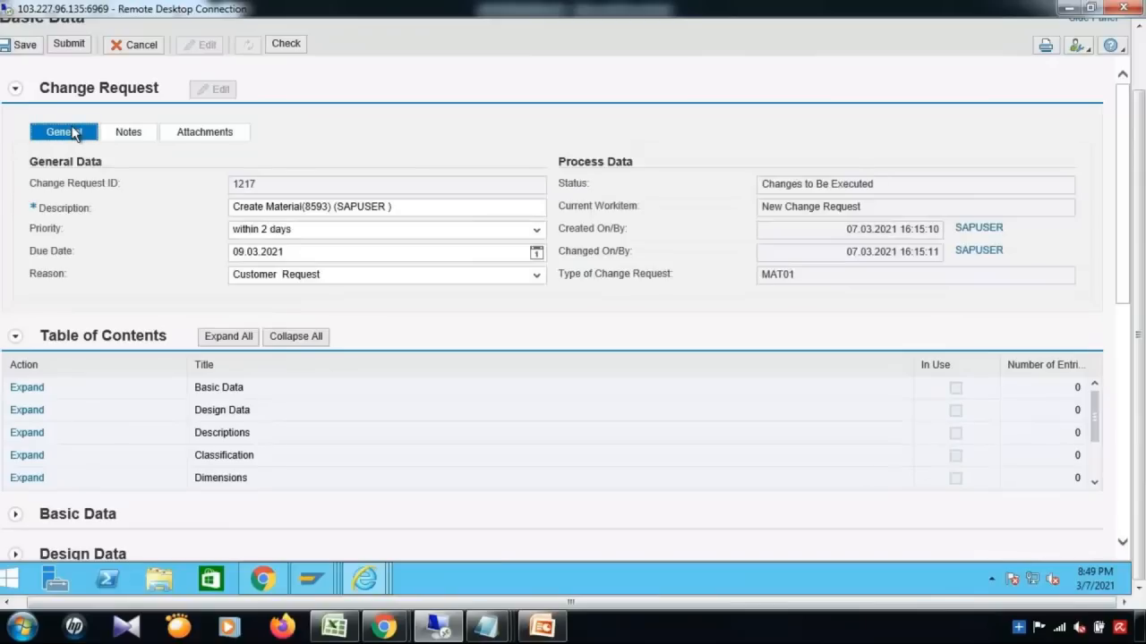
{"action": "left_click", "coordinate": [123, 136]}
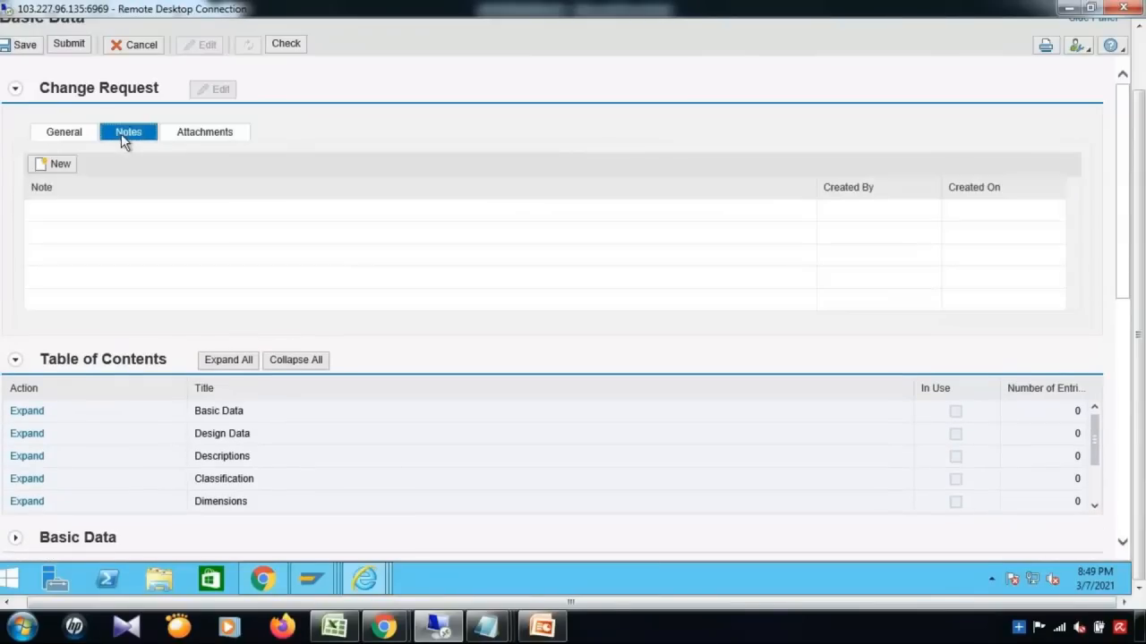
{"action": "left_click", "coordinate": [196, 136]}
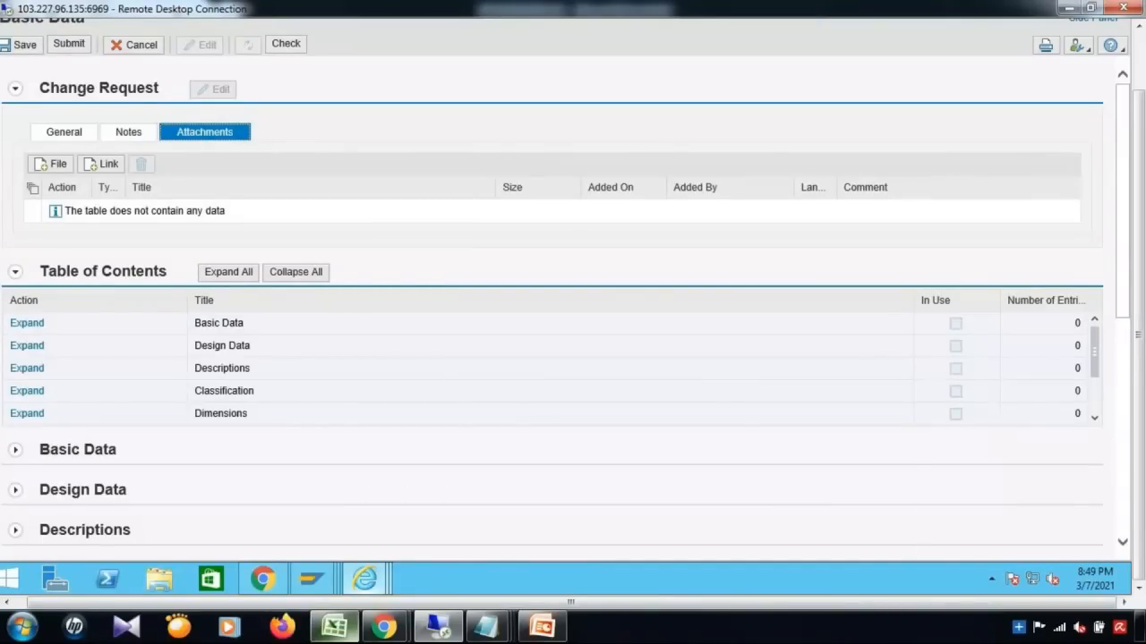
{"action": "left_click", "coordinate": [334, 627]}
Step: Enter 'FORM + LIST' in C196 beside COMPOSITE, then return to change request 1217
{"action": "left_click", "coordinate": [202, 243]}
{"action": "left_click", "coordinate": [326, 241]}
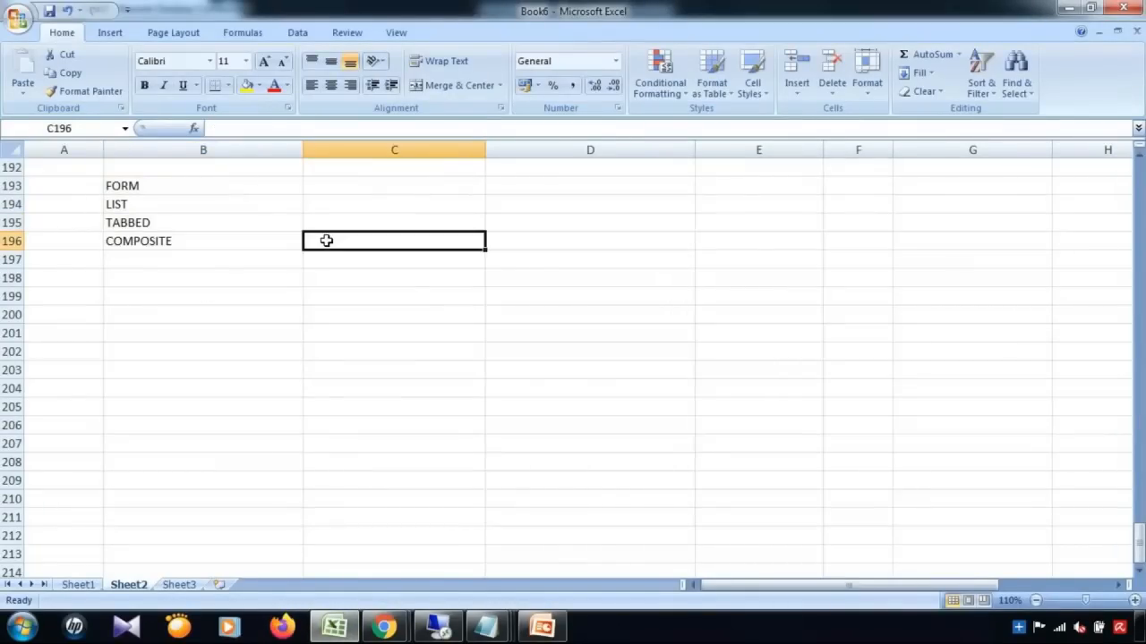
{"action": "type", "text": "FORM"}
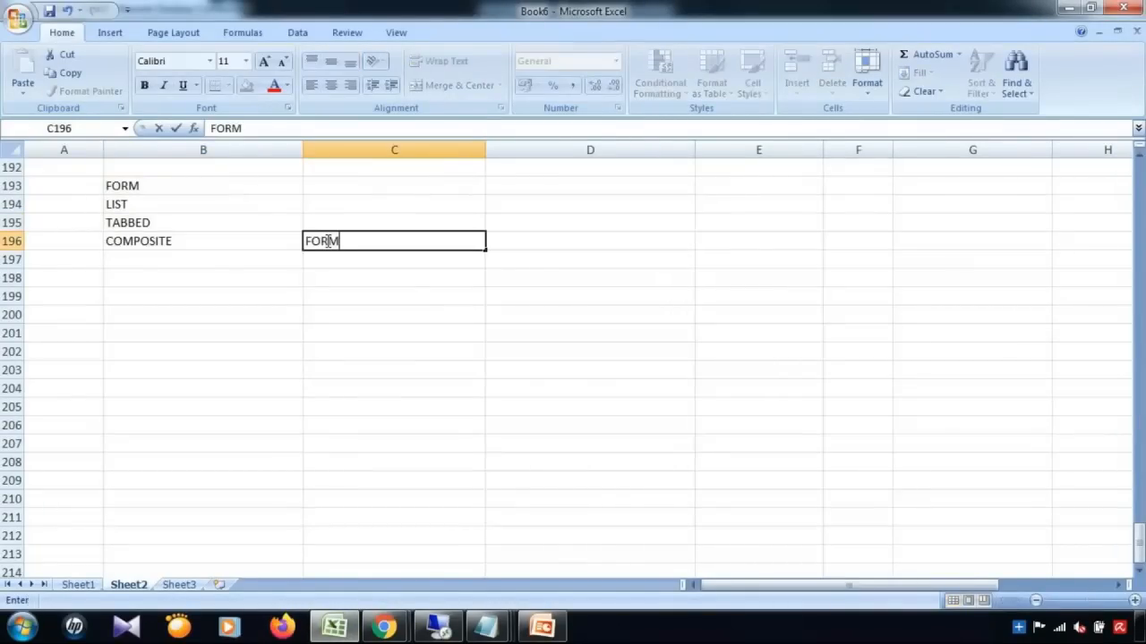
{"action": "type", "text": " + LIST"}
{"action": "left_click", "coordinate": [417, 296]}
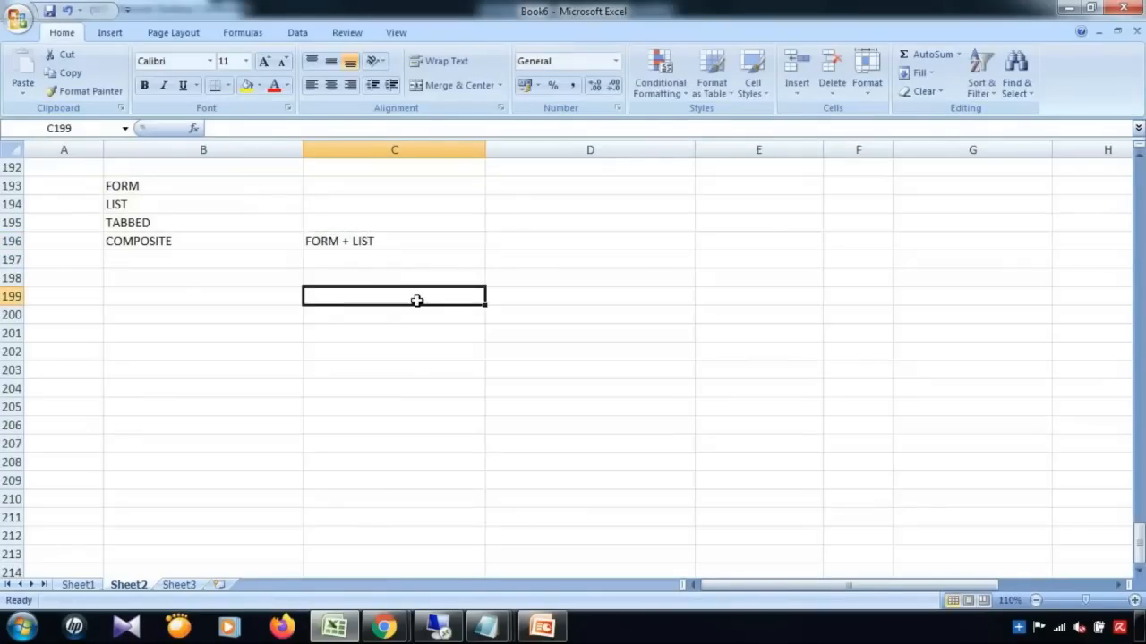
{"action": "left_click", "coordinate": [394, 239]}
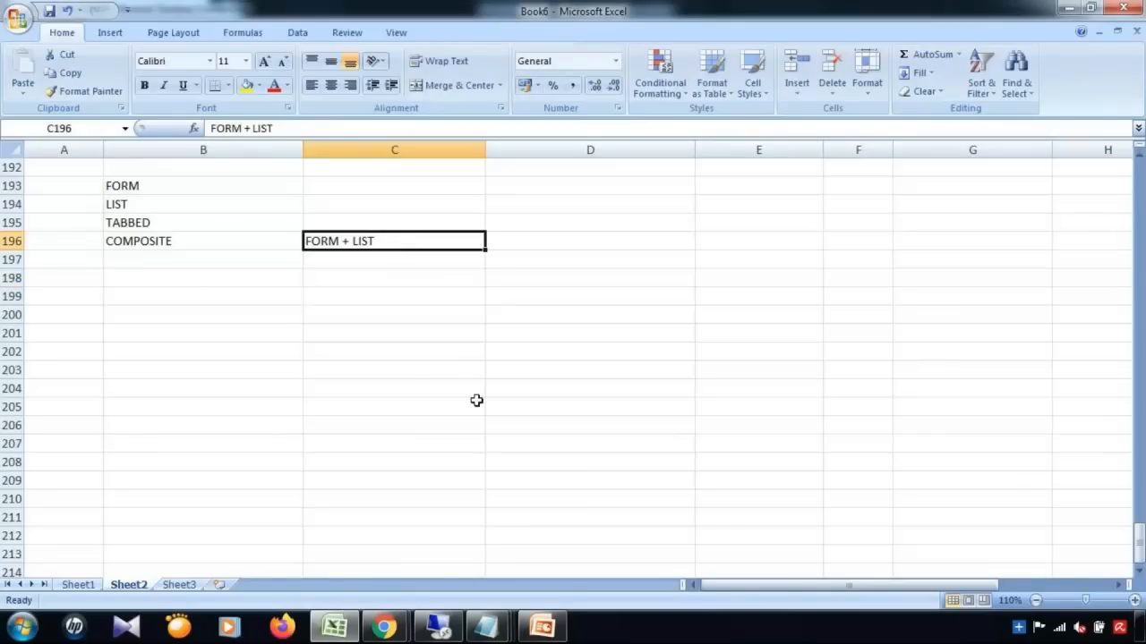
{"action": "left_click", "coordinate": [438, 630]}
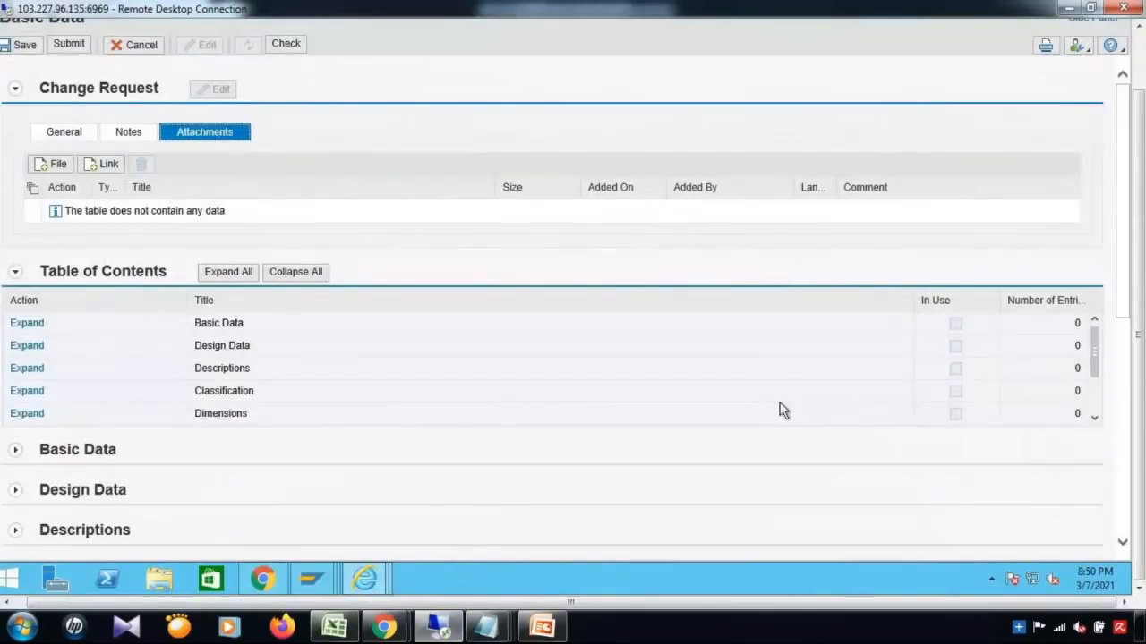
{"action": "left_click_drag", "start_coordinate": [1122, 301], "coordinate": [1125, 438]}
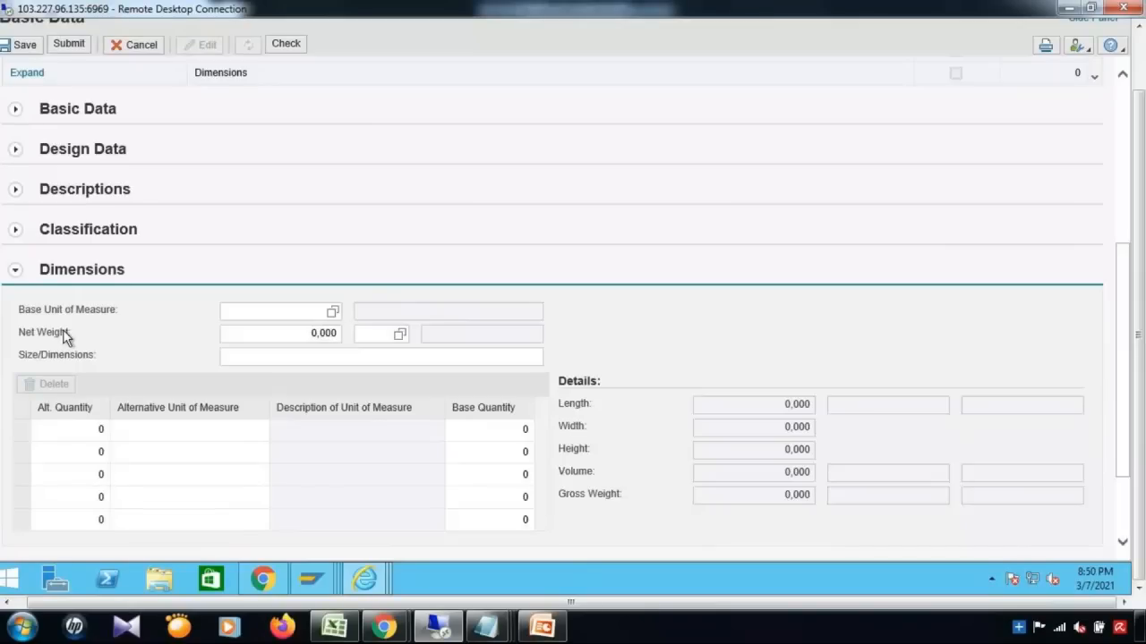
{"action": "left_click", "coordinate": [321, 356]}
{"action": "mouse_move", "coordinate": [360, 580]}
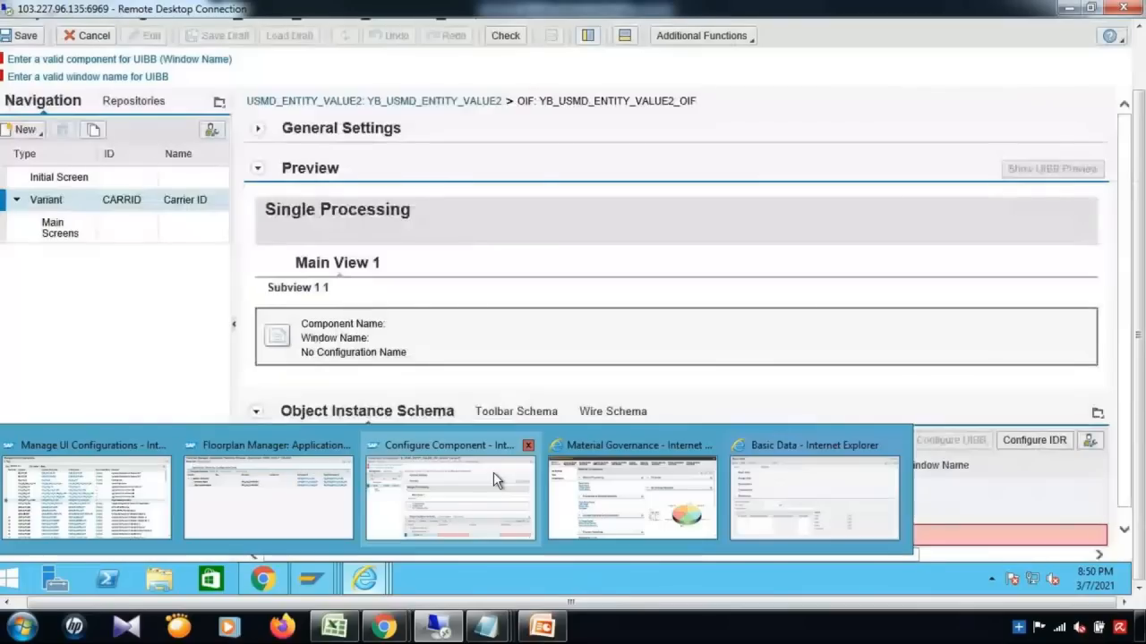
Step: Bring back the component configuration and enter the wildcard FPM_* in the UIBB Component cell
{"action": "left_click", "coordinate": [493, 472]}
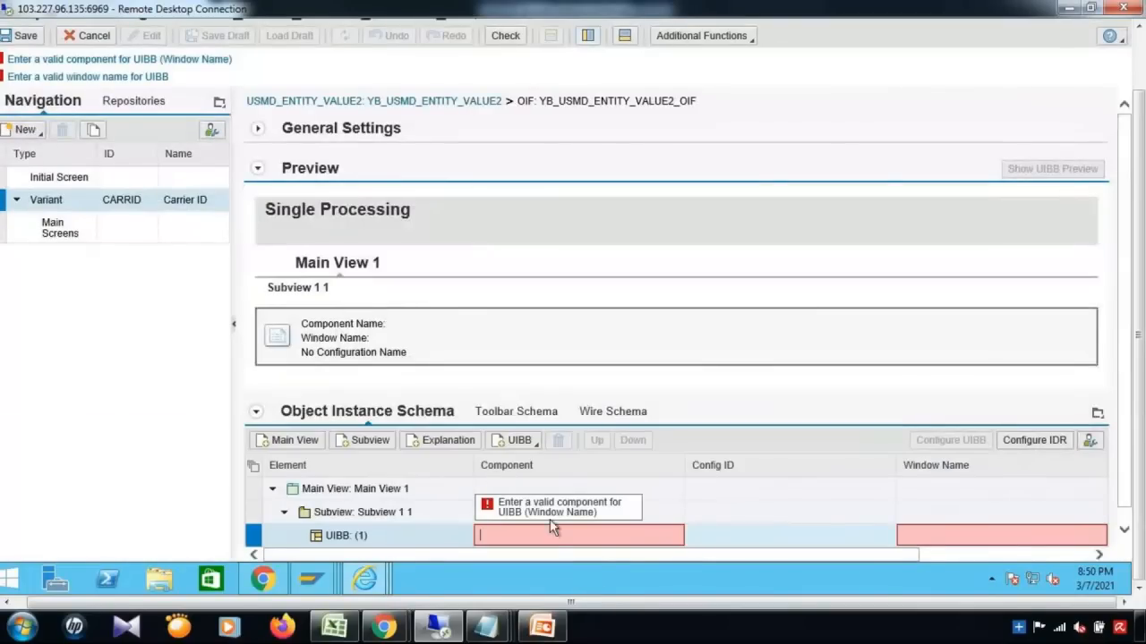
{"action": "type", "text": "FPM"}
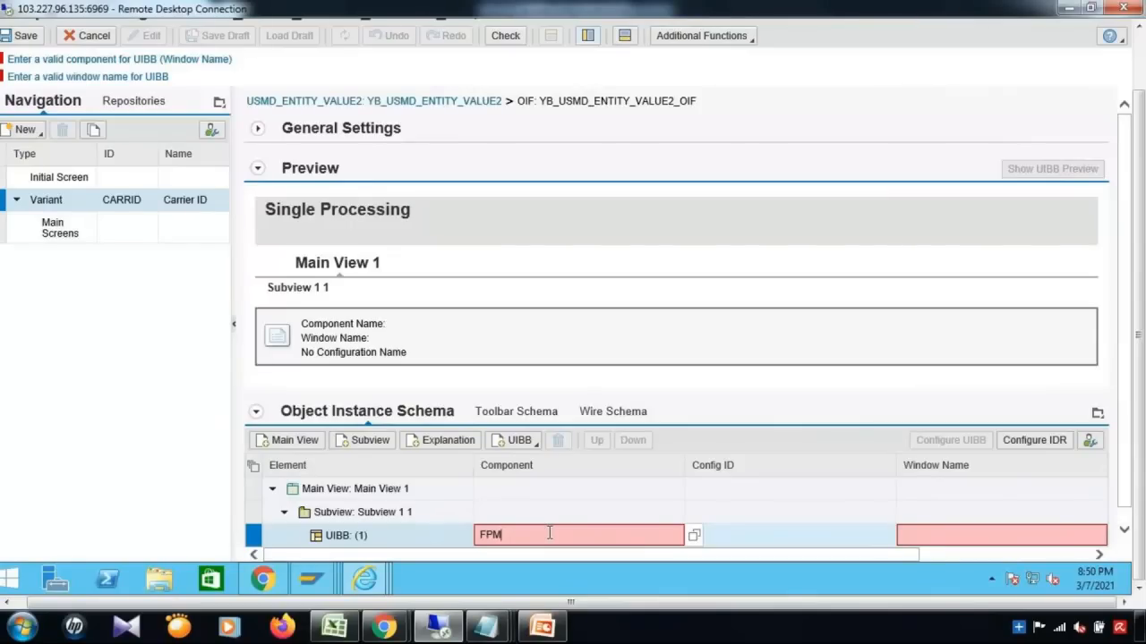
{"action": "type", "text": "_"}
{"action": "type", "text": "FORM"}
{"action": "type", "text": "_"}
{"action": "type", "text": "*"}
{"action": "key", "text": "BackSpace"}
{"action": "key", "text": "BackSpace"}
{"action": "key", "text": "BackSpace"}
{"action": "key", "text": "BackSpace"}
{"action": "key", "text": "BackSpace"}
{"action": "key", "text": "BackSpace"}
{"action": "type", "text": "*"}
Step: Search components matching FPM_* and pick FPM_FORM_UIBB, giving the UIBB window FORM_WINDOW
{"action": "left_click", "coordinate": [694, 535]}
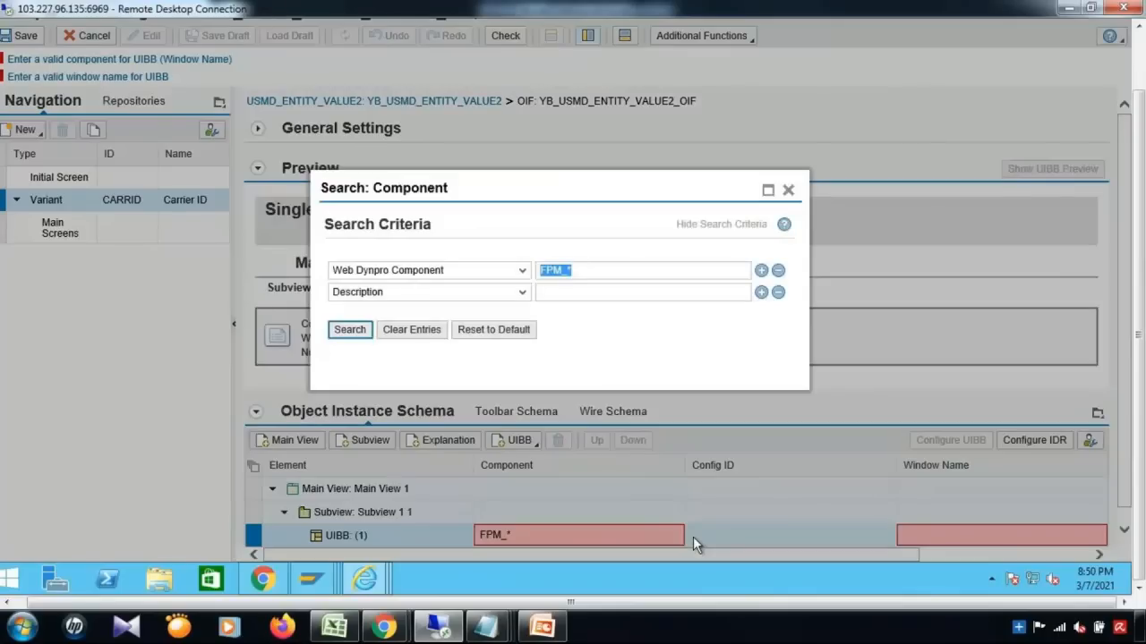
{"action": "left_click", "coordinate": [351, 330]}
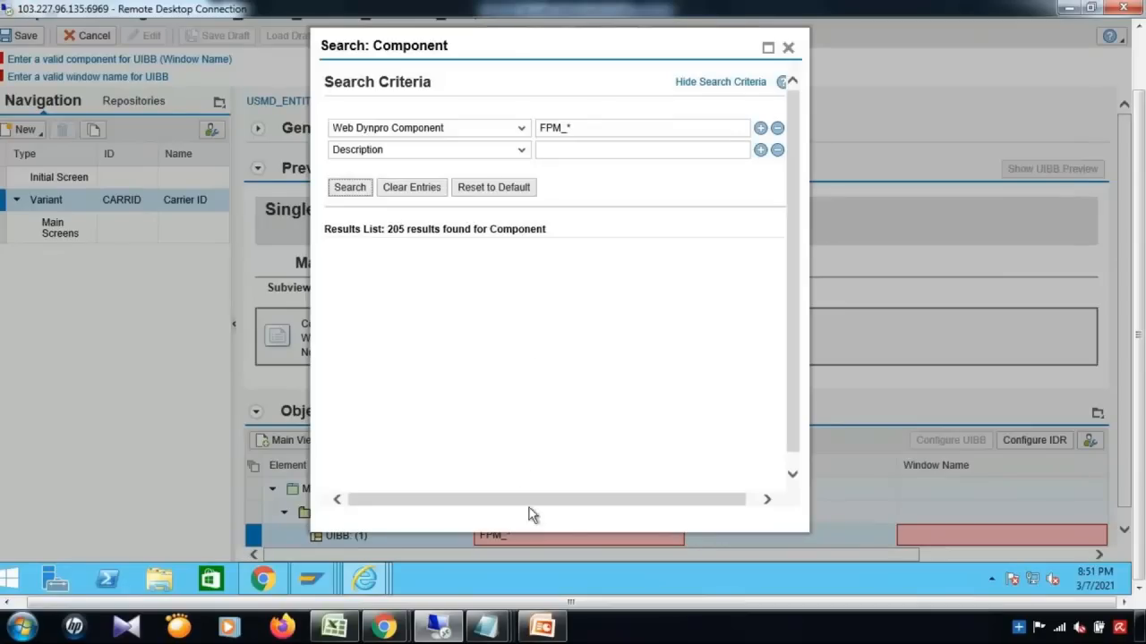
{"action": "left_click", "coordinate": [768, 47]}
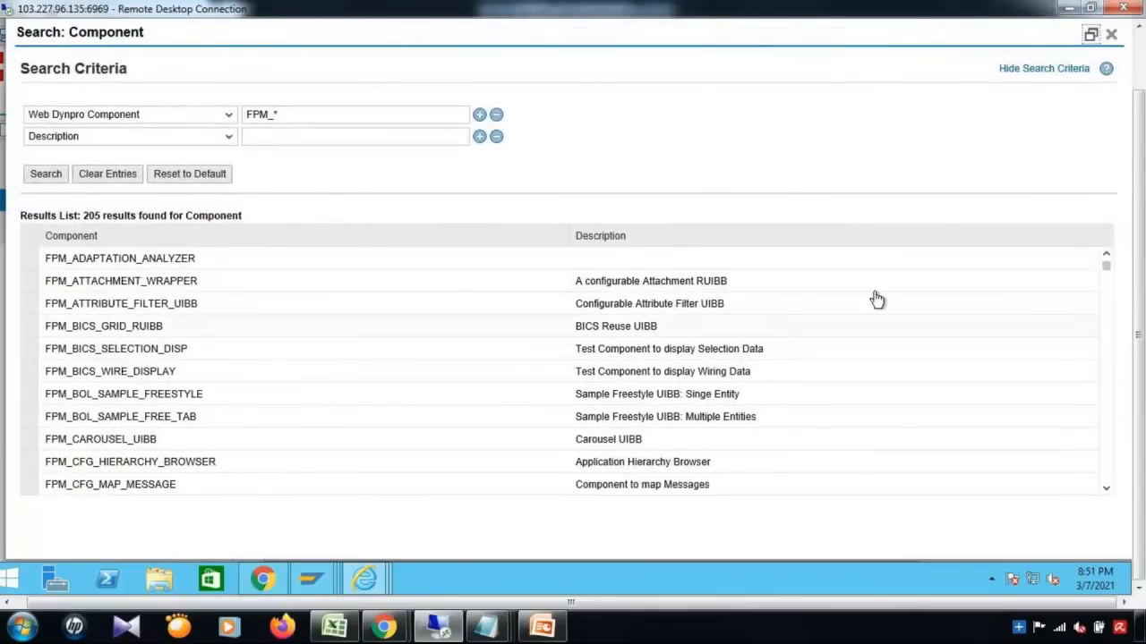
{"action": "left_click_drag", "start_coordinate": [1108, 273], "coordinate": [1108, 317]}
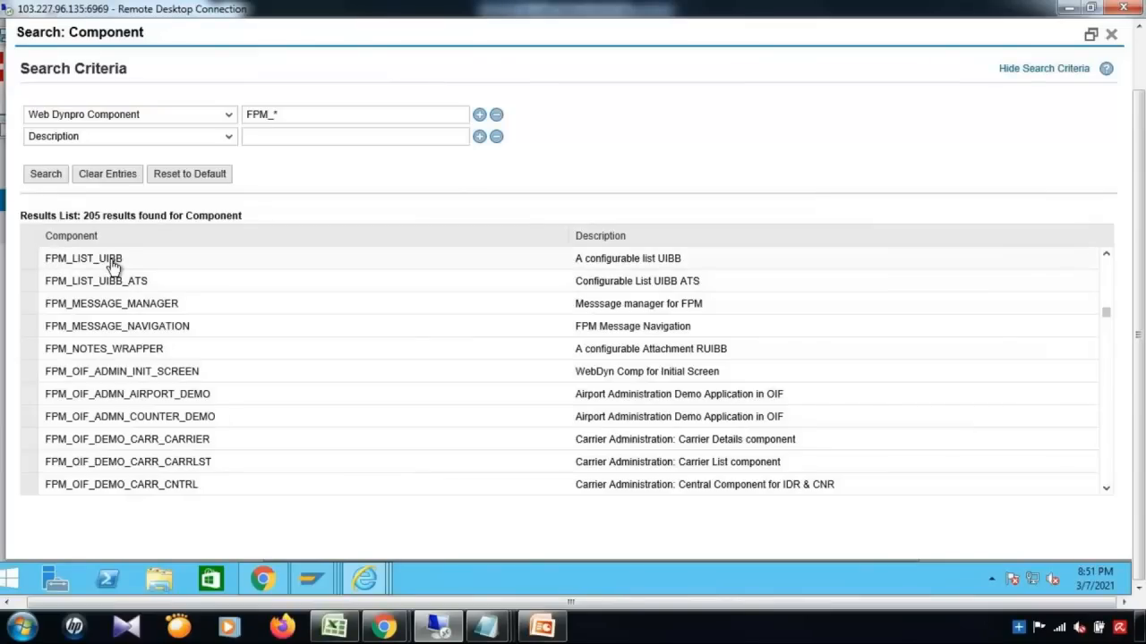
{"action": "left_click", "coordinate": [1108, 492]}
{"action": "left_click", "coordinate": [1107, 493]}
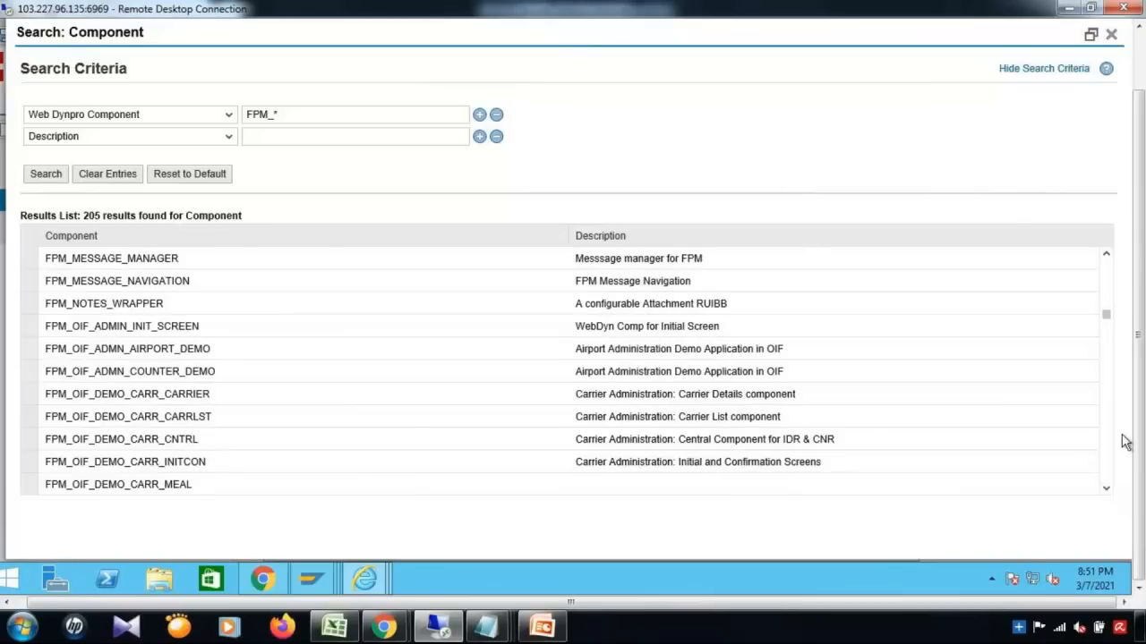
{"action": "left_click_drag", "start_coordinate": [1110, 312], "coordinate": [1110, 295]}
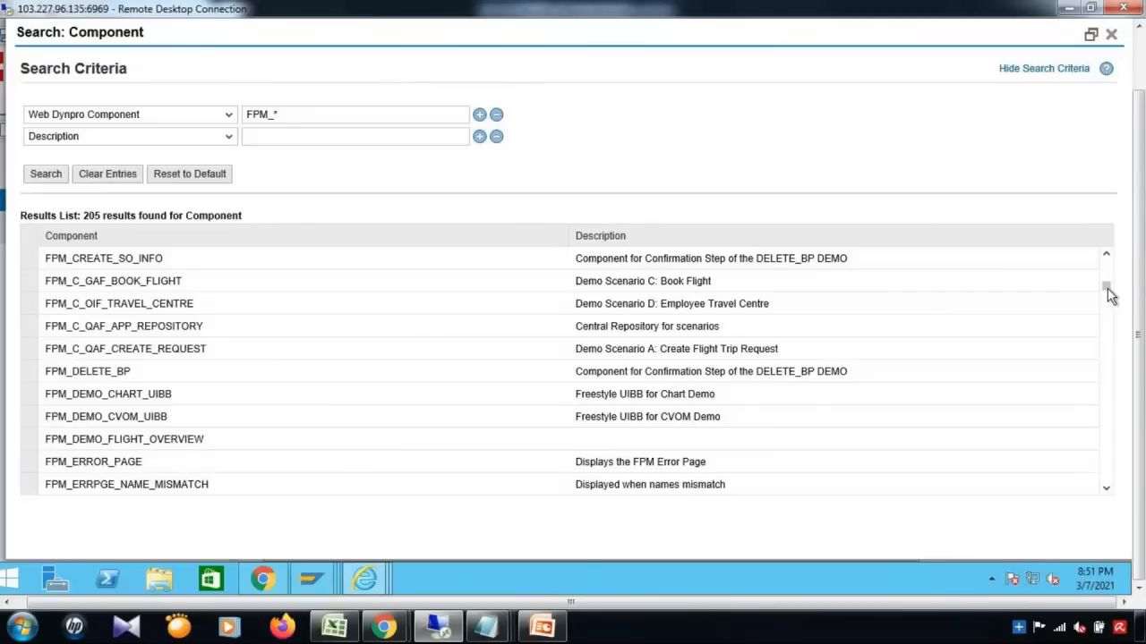
{"action": "left_click", "coordinate": [1106, 489]}
{"action": "left_click", "coordinate": [1106, 489]}
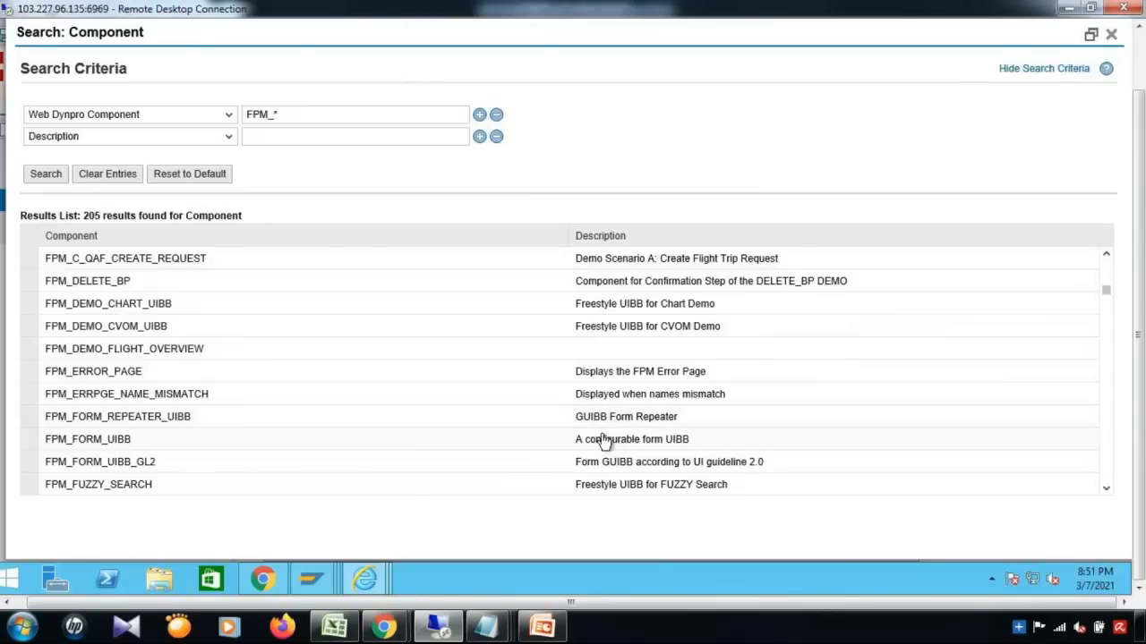
{"action": "left_click", "coordinate": [666, 445]}
{"action": "double_click", "coordinate": [666, 445]}
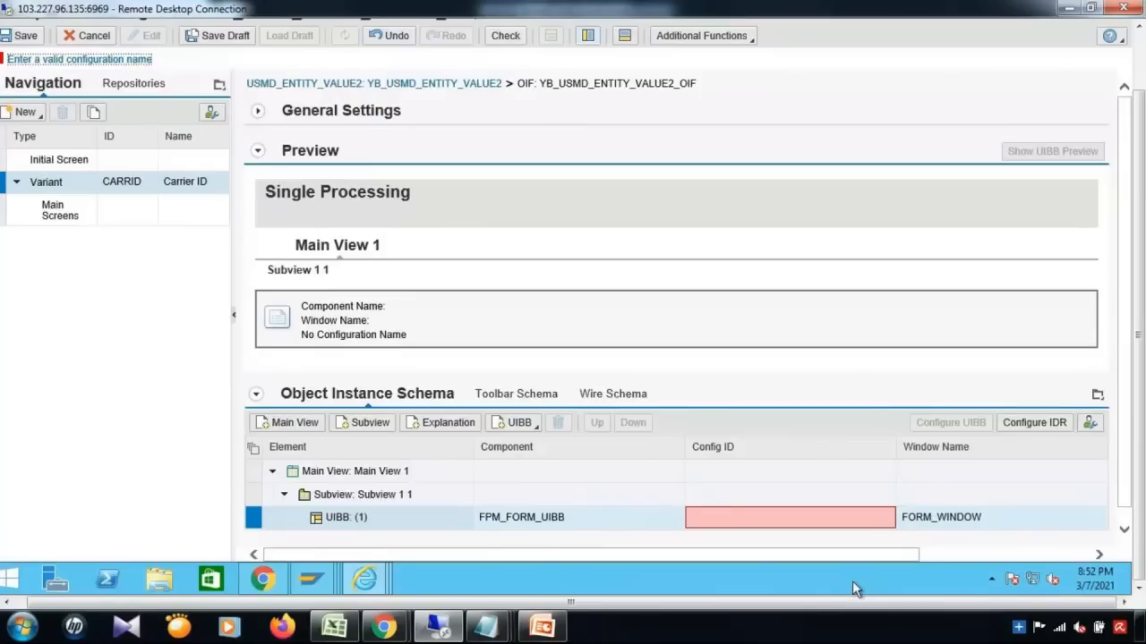
Step: Enter configuration ID YB_AIRLINE_PROCESS for the form UIBB and save the OIF configuration
{"action": "left_click", "coordinate": [521, 520]}
{"action": "left_click", "coordinate": [957, 524]}
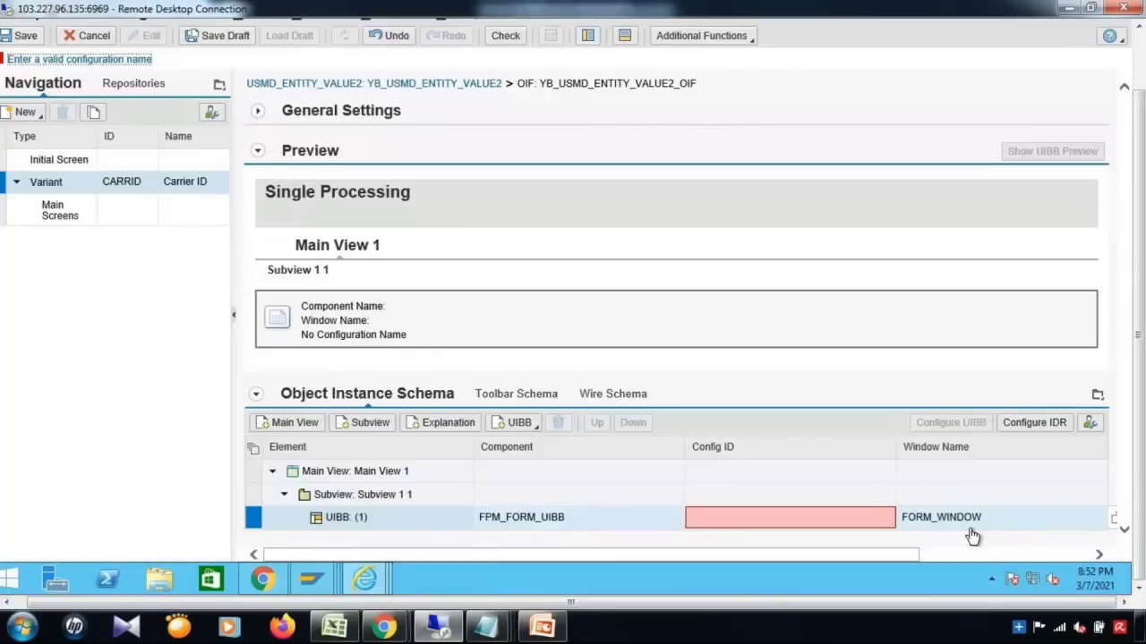
{"action": "left_click", "coordinate": [807, 519]}
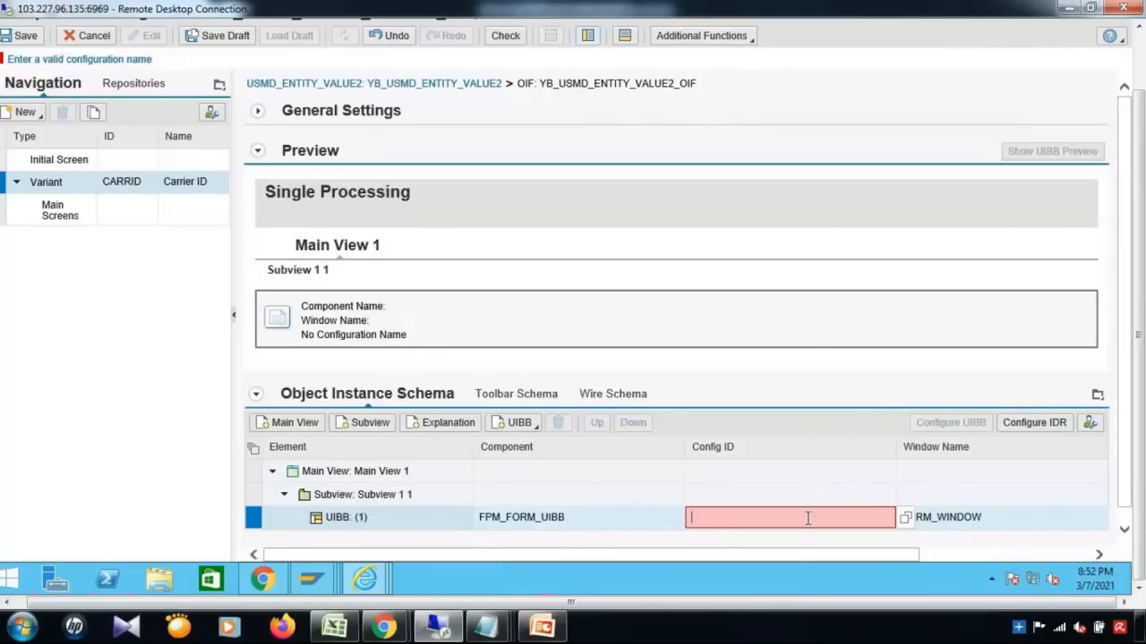
{"action": "type", "text": "YB_AIRLINE_PROCESS"}
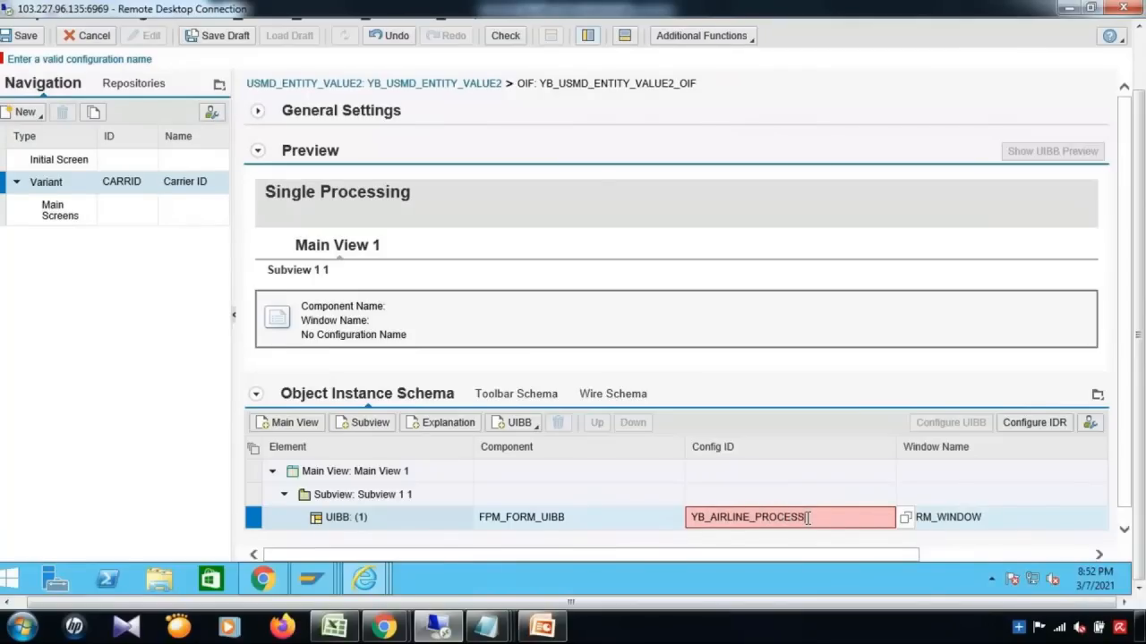
{"action": "left_click", "coordinate": [27, 38]}
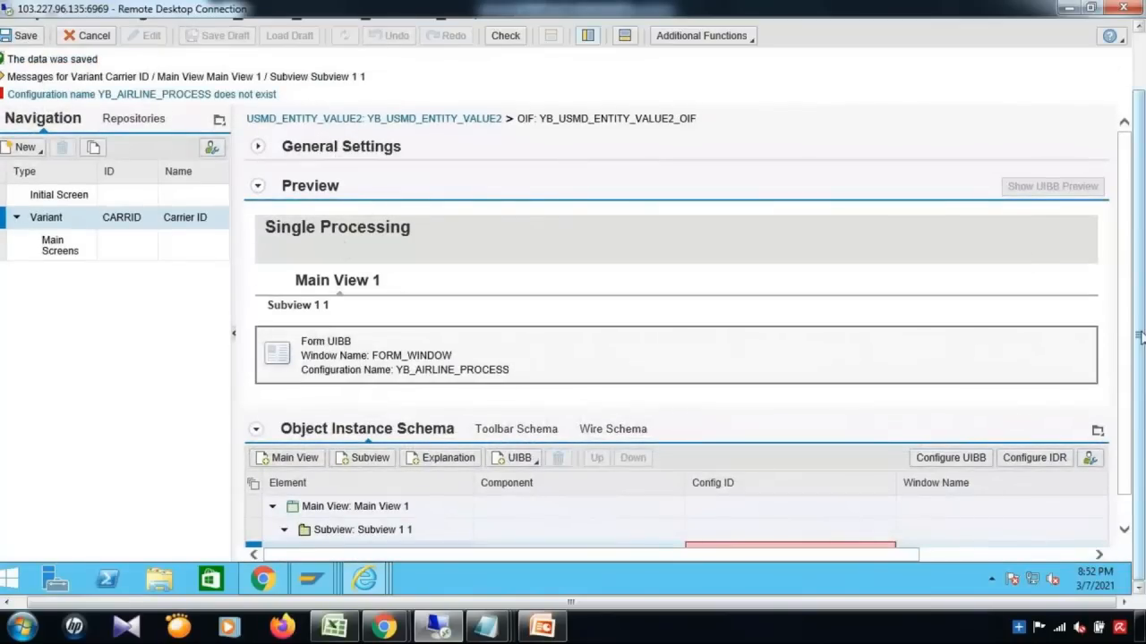
{"action": "scroll", "coordinate": [1134, 457], "scroll_direction": "down", "scroll_amount": 2}
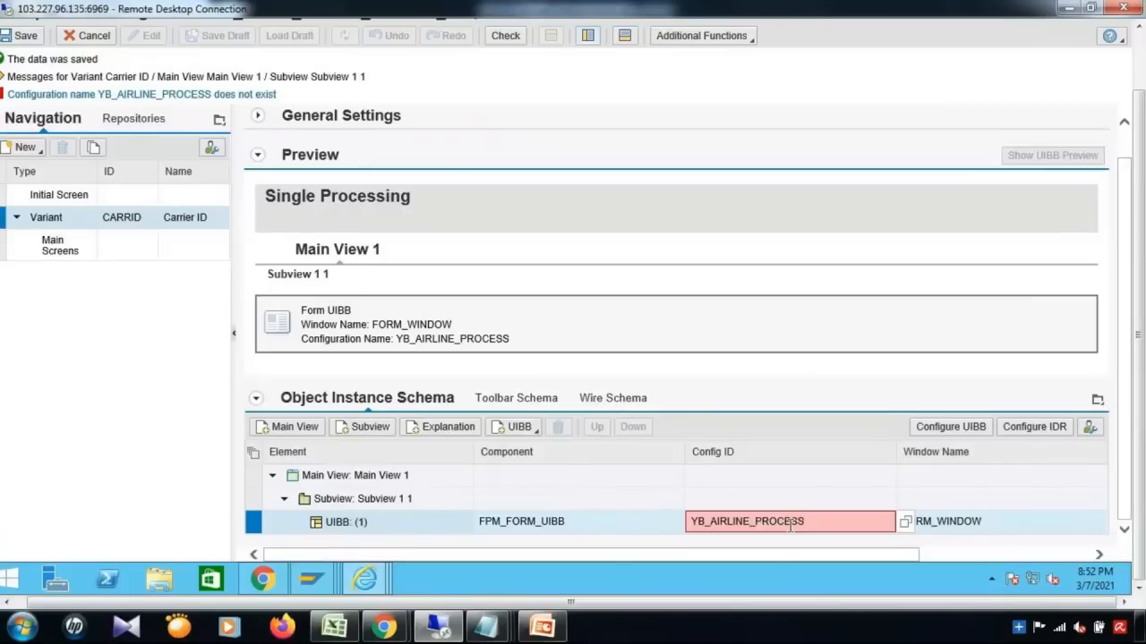
{"action": "left_click", "coordinate": [965, 427]}
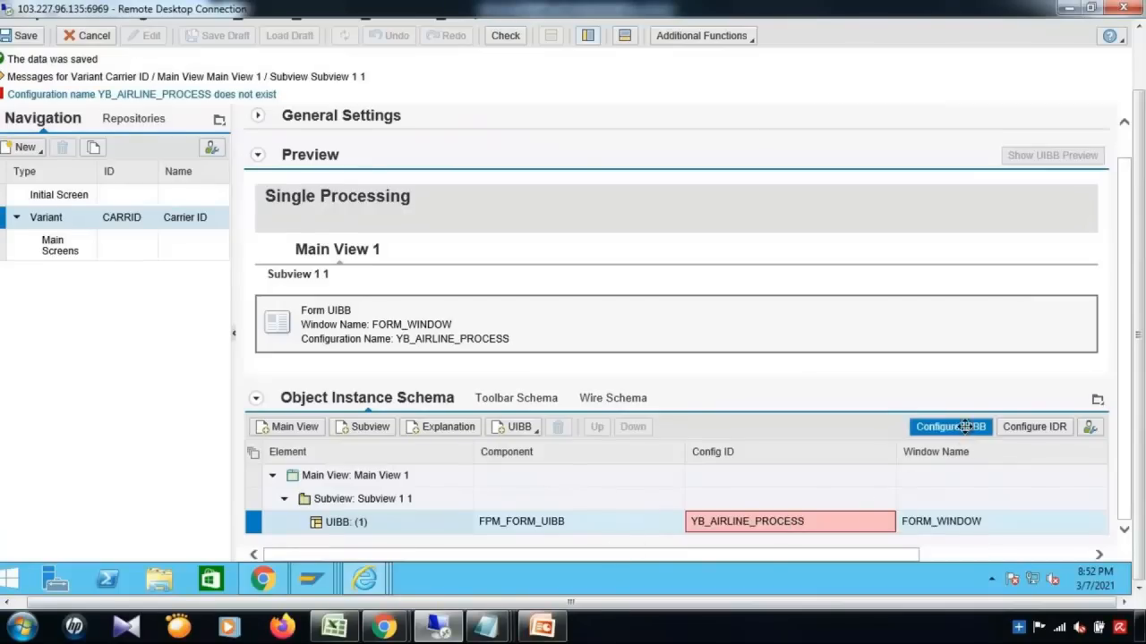
Step: Create new configuration YB_AIRLINE_PROCESS, described 'Airline Process', stored as a local object
{"action": "left_click", "coordinate": [967, 435]}
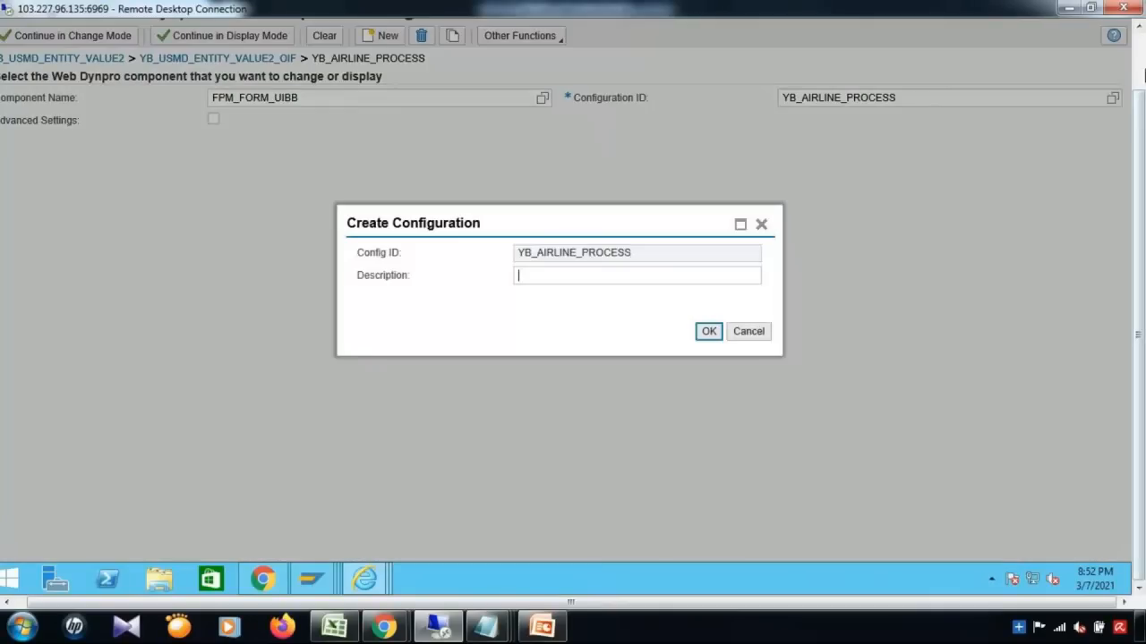
{"action": "left_click", "coordinate": [1141, 63]}
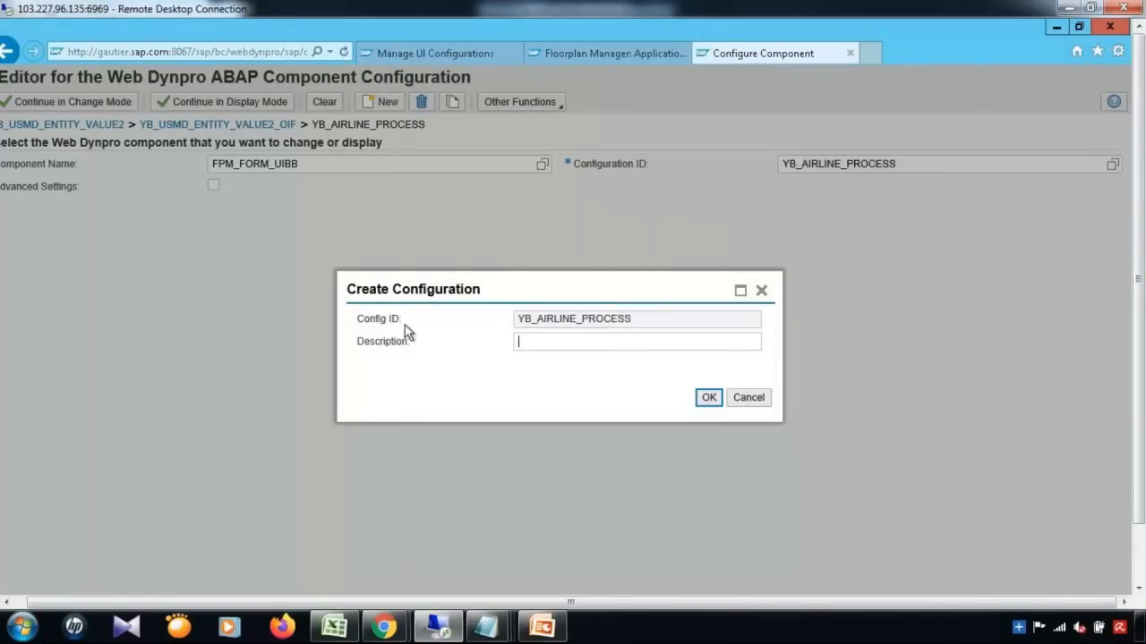
{"action": "left_click", "coordinate": [545, 340]}
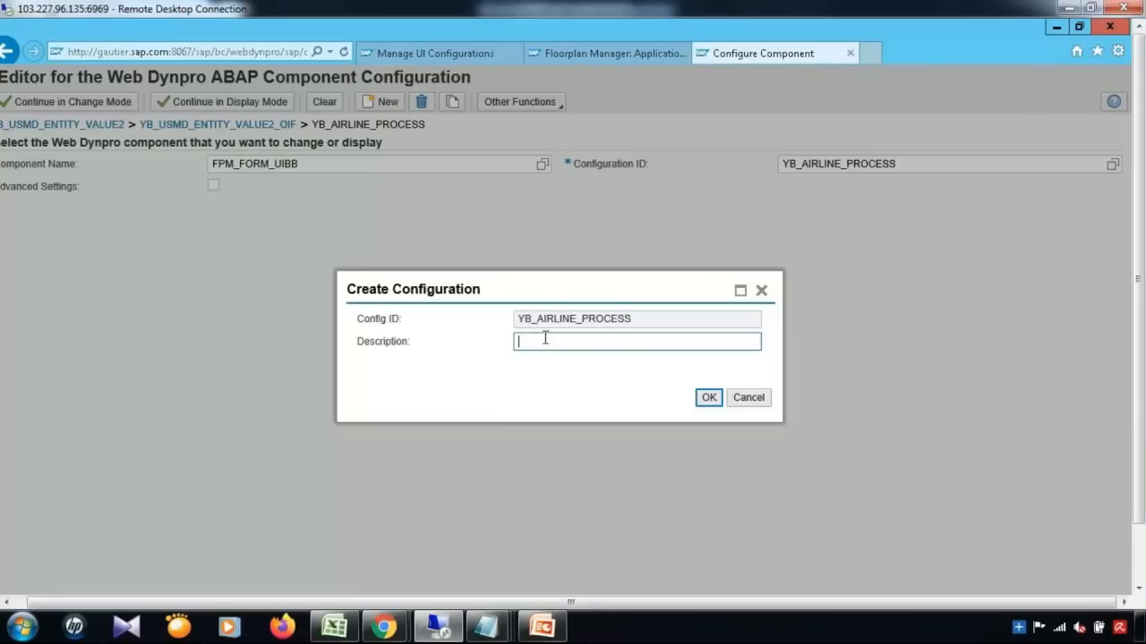
{"action": "type", "text": "Airline Process"}
{"action": "left_click", "coordinate": [709, 400]}
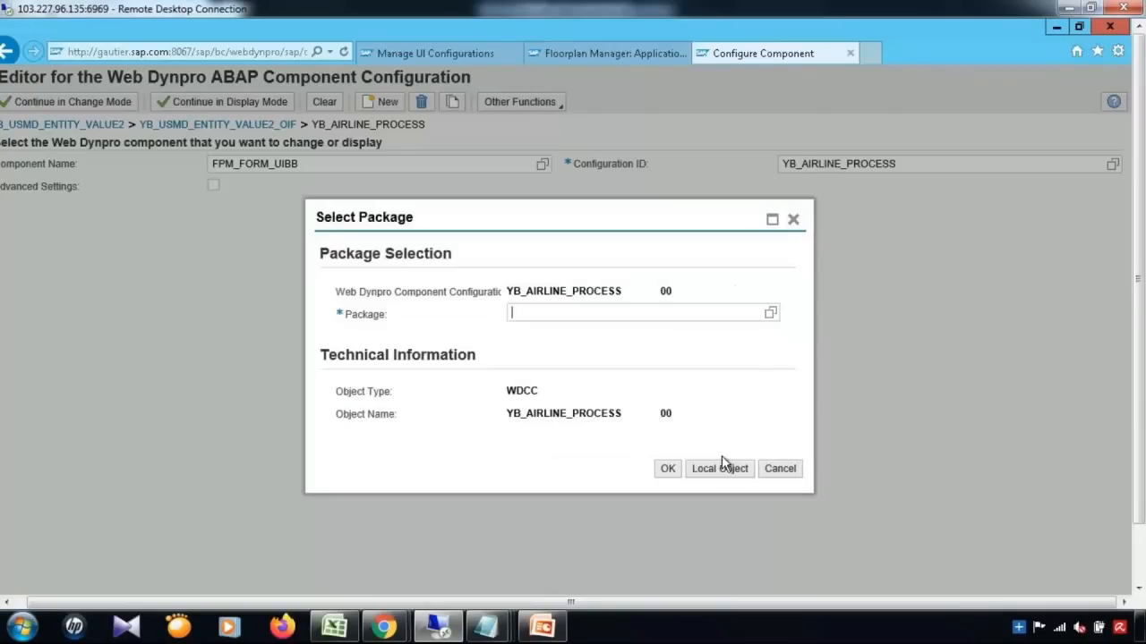
{"action": "left_click", "coordinate": [723, 467]}
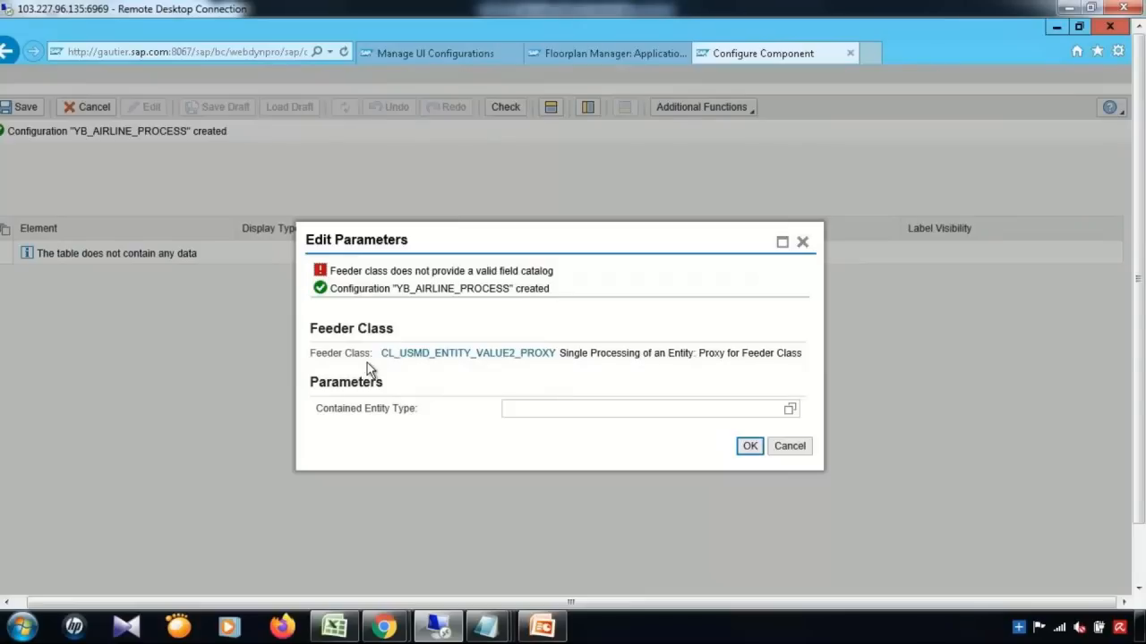
Step: Accept the feeder class parameters and add an empty group to the form
{"action": "left_click", "coordinate": [749, 448]}
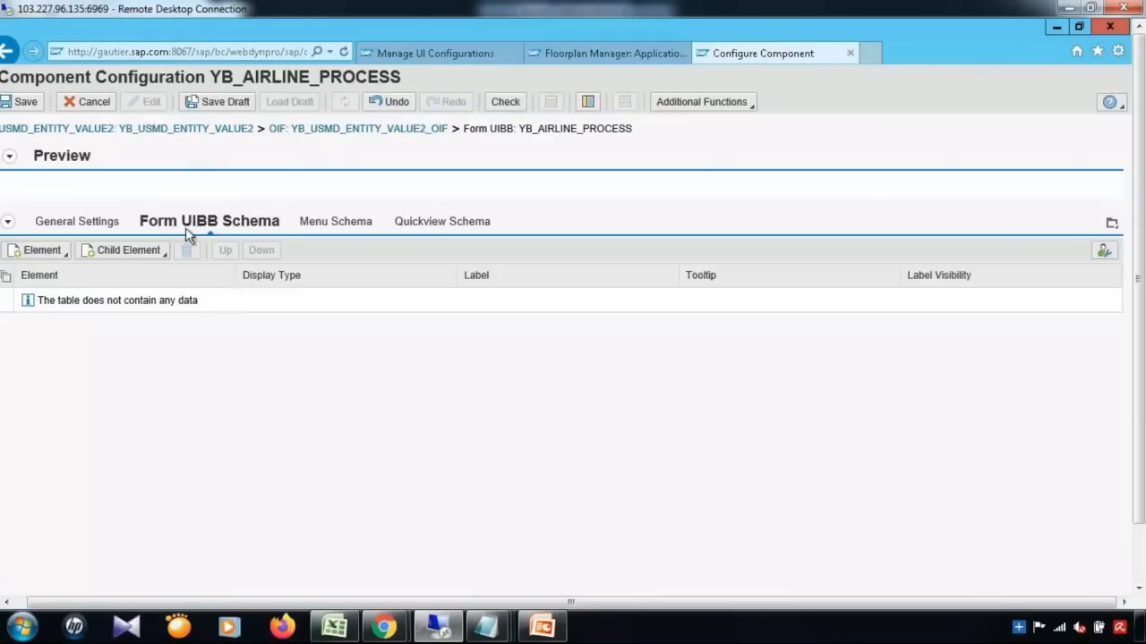
{"action": "left_click", "coordinate": [48, 254]}
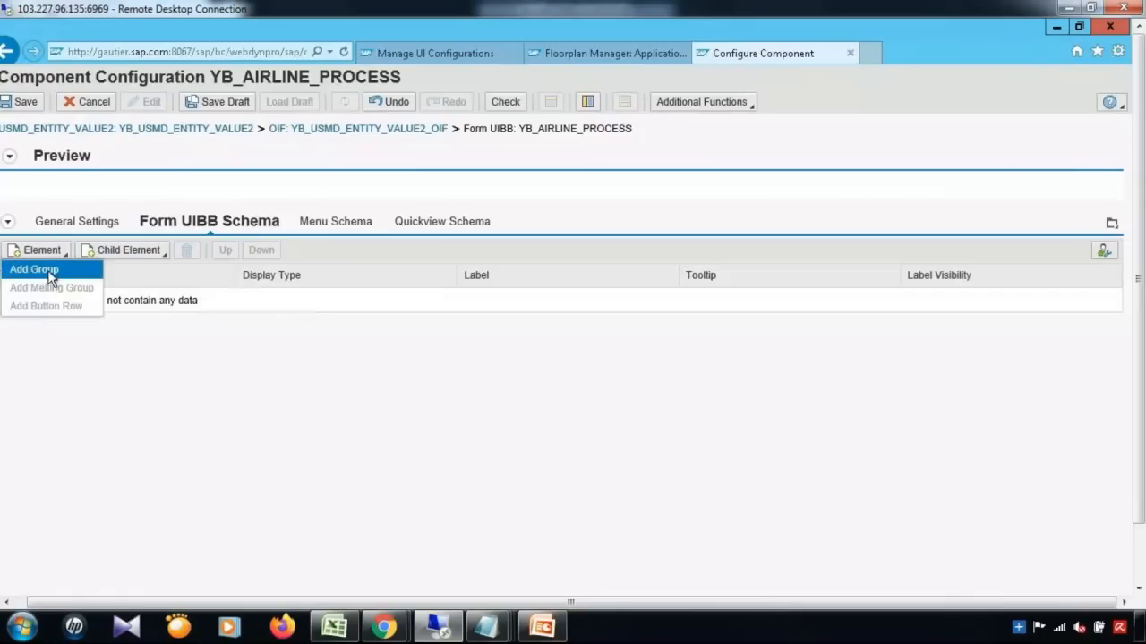
{"action": "left_click", "coordinate": [44, 271]}
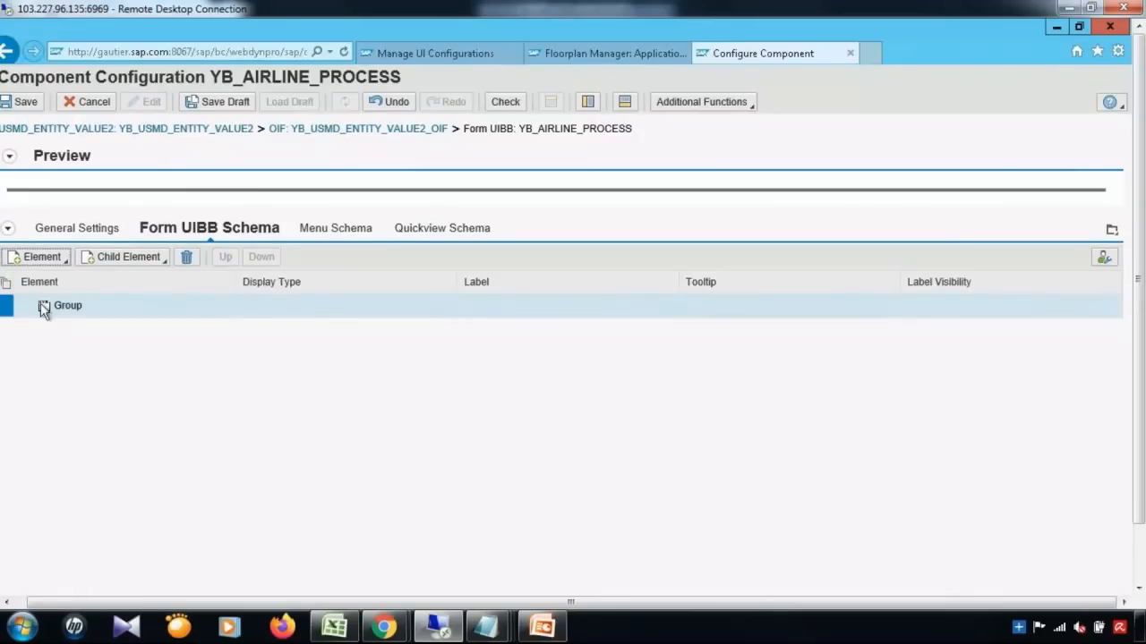
Step: Add fields CARR_CURR, TXTMI and URL to the new group
{"action": "left_click", "coordinate": [143, 261]}
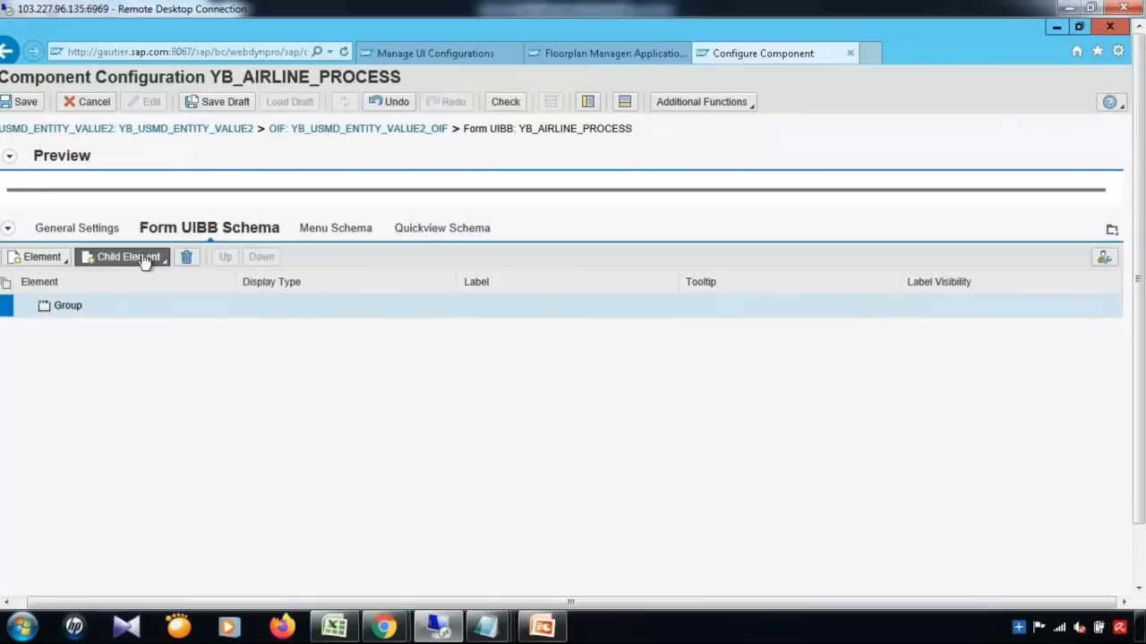
{"action": "left_click", "coordinate": [135, 277]}
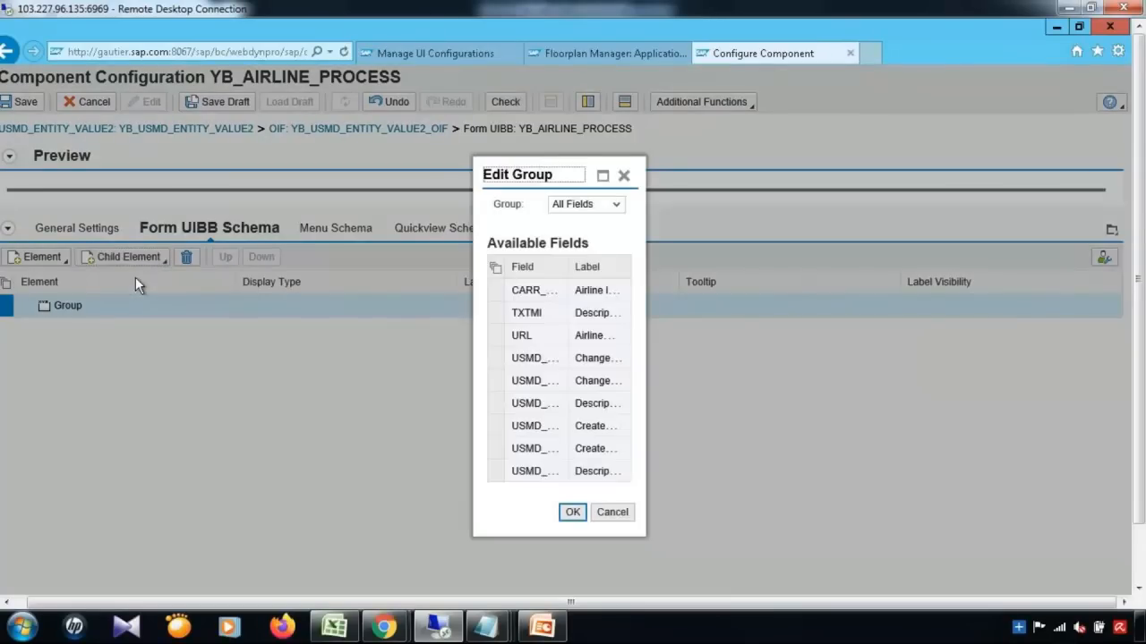
{"action": "left_click", "coordinate": [602, 176]}
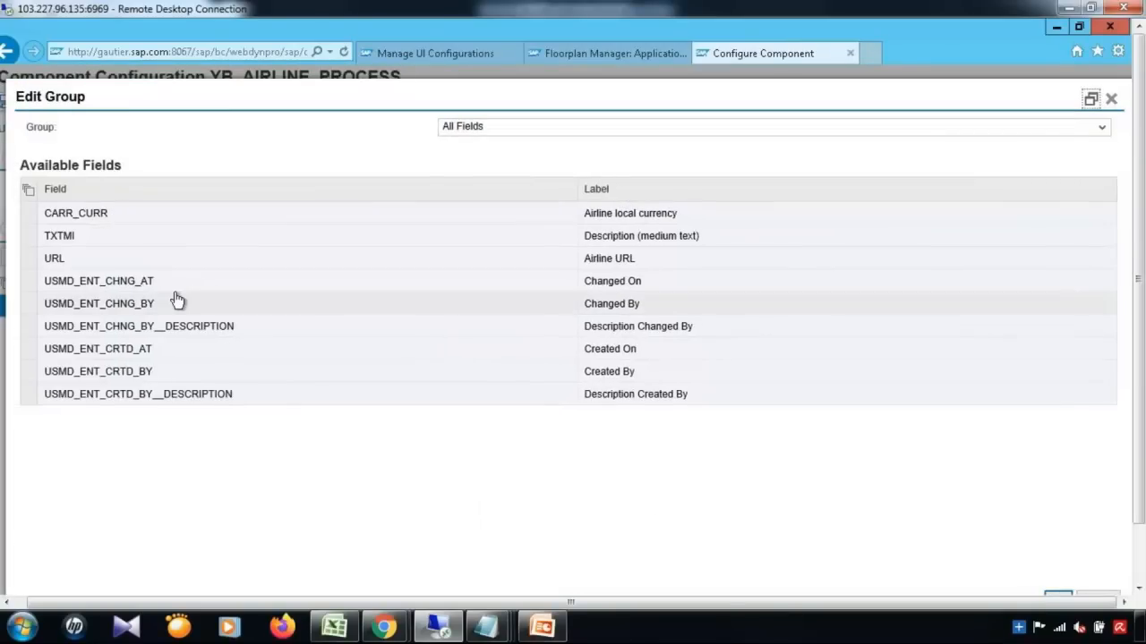
{"action": "left_click", "coordinate": [29, 219]}
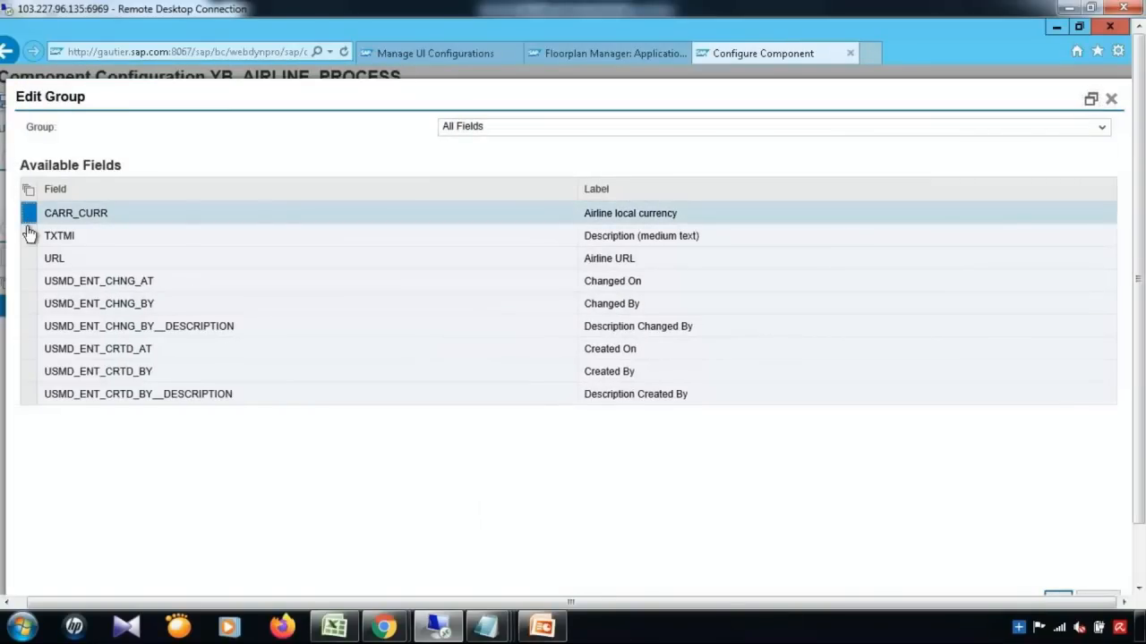
{"action": "left_click", "coordinate": [29, 238], "text": "ctrl"}
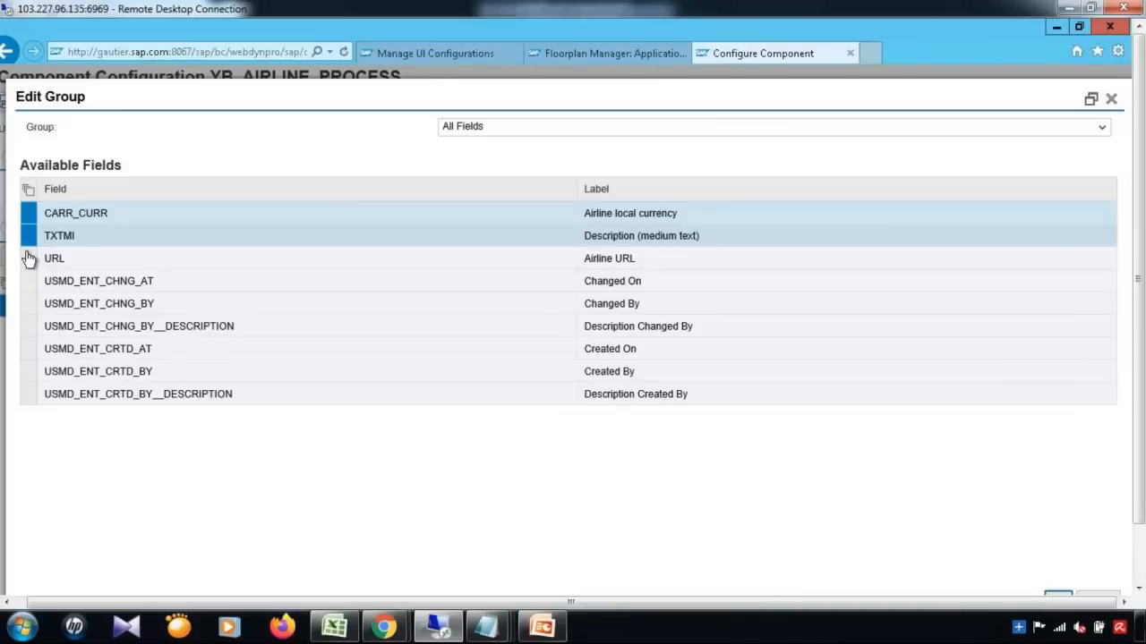
{"action": "left_click", "coordinate": [29, 259], "text": "ctrl"}
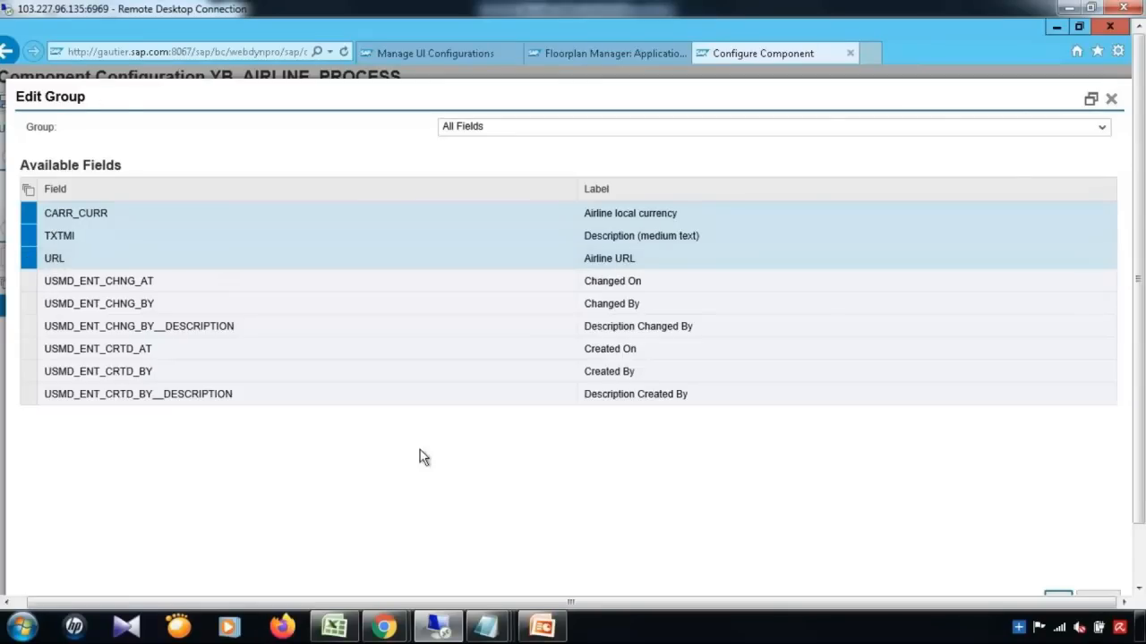
{"action": "left_click", "coordinate": [1141, 535]}
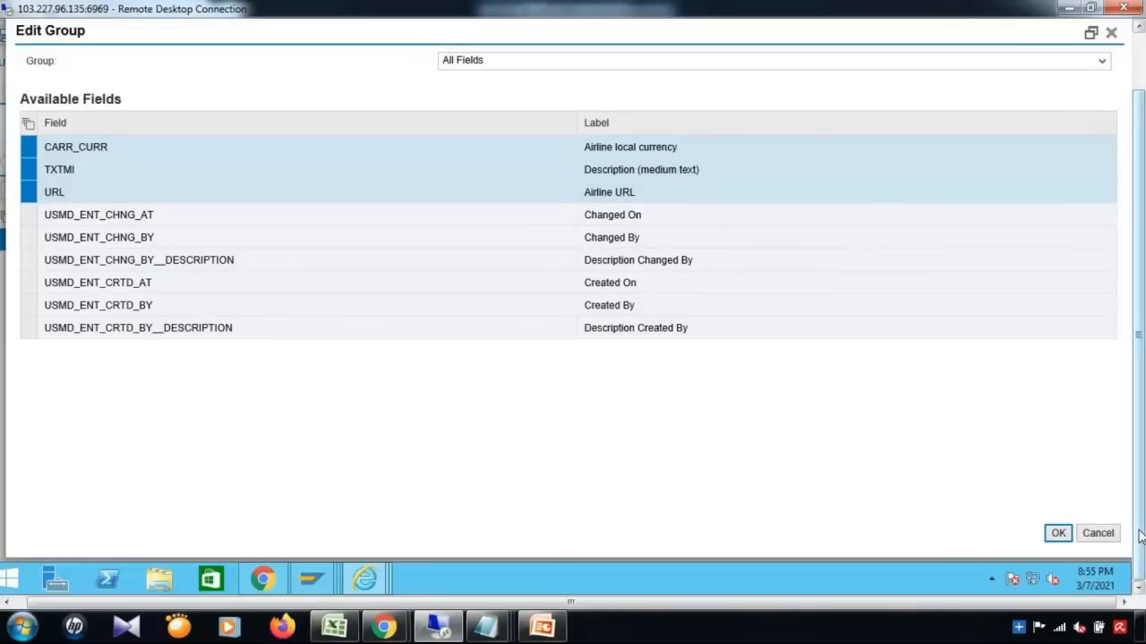
{"action": "left_click", "coordinate": [1056, 534]}
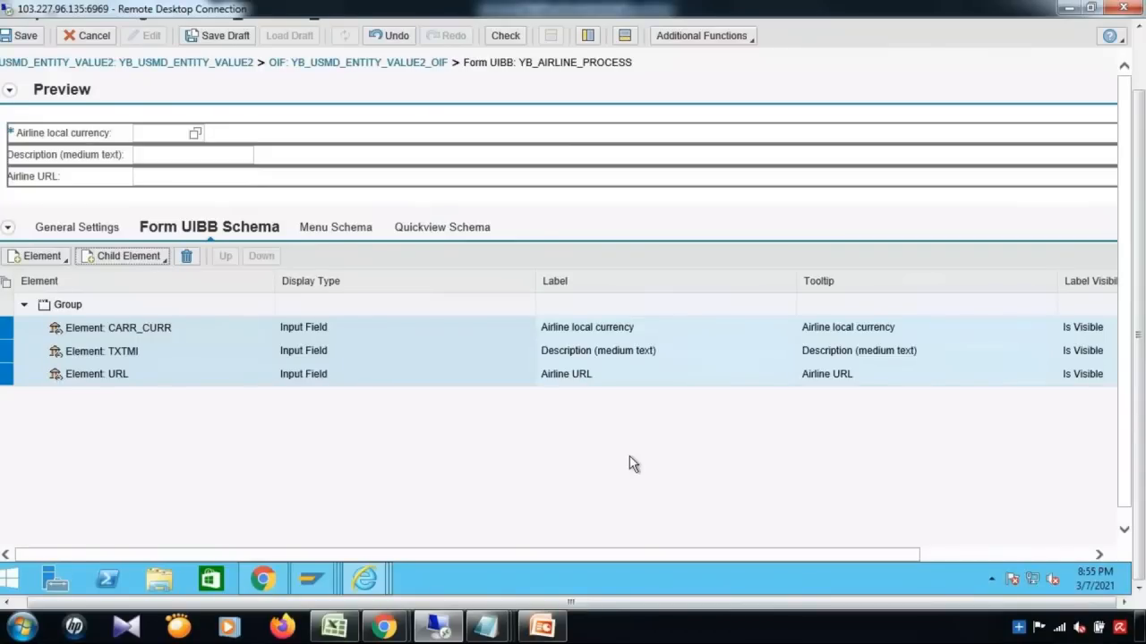
Step: Close the group's field chooser without changes and save the YB_AIRLINE_PROCESS form configuration
{"action": "left_click", "coordinate": [115, 257]}
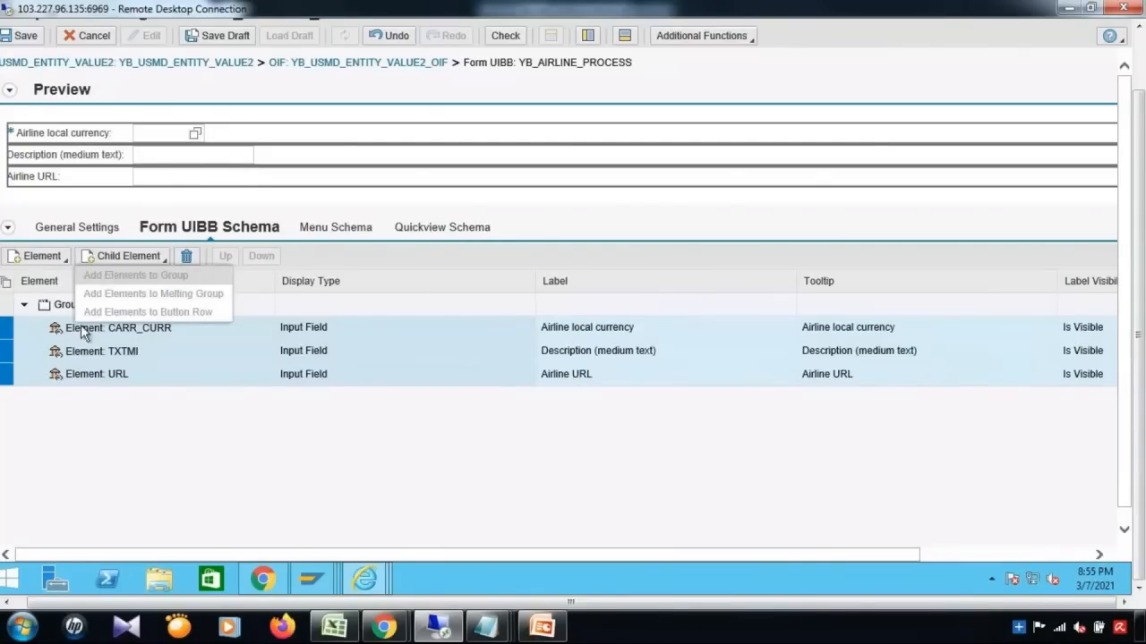
{"action": "left_click", "coordinate": [10, 305]}
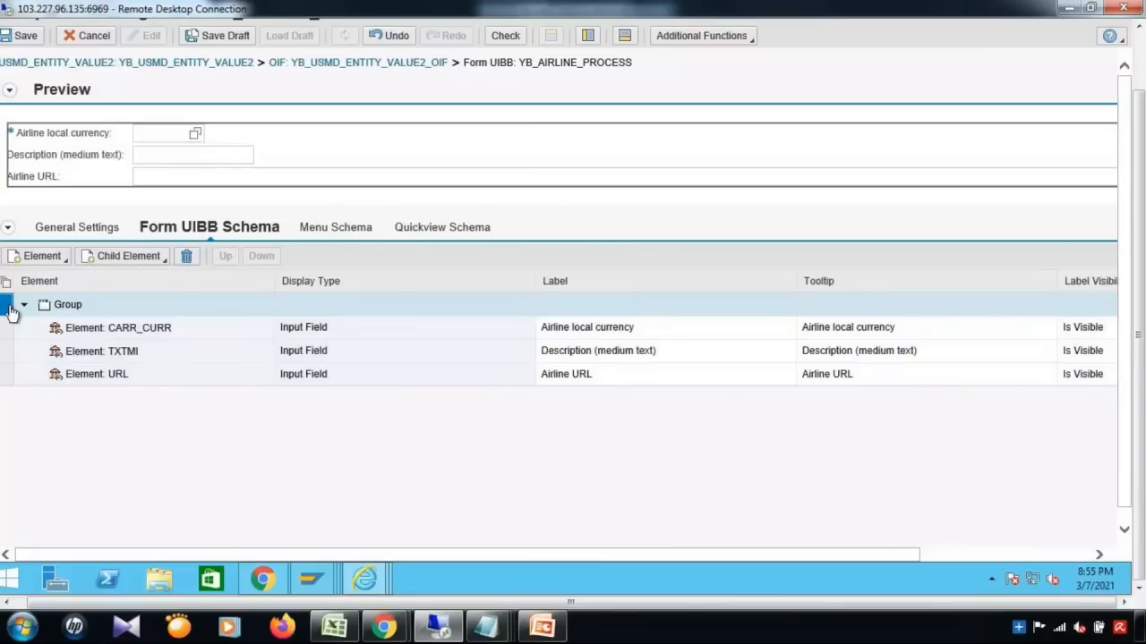
{"action": "left_click", "coordinate": [125, 256]}
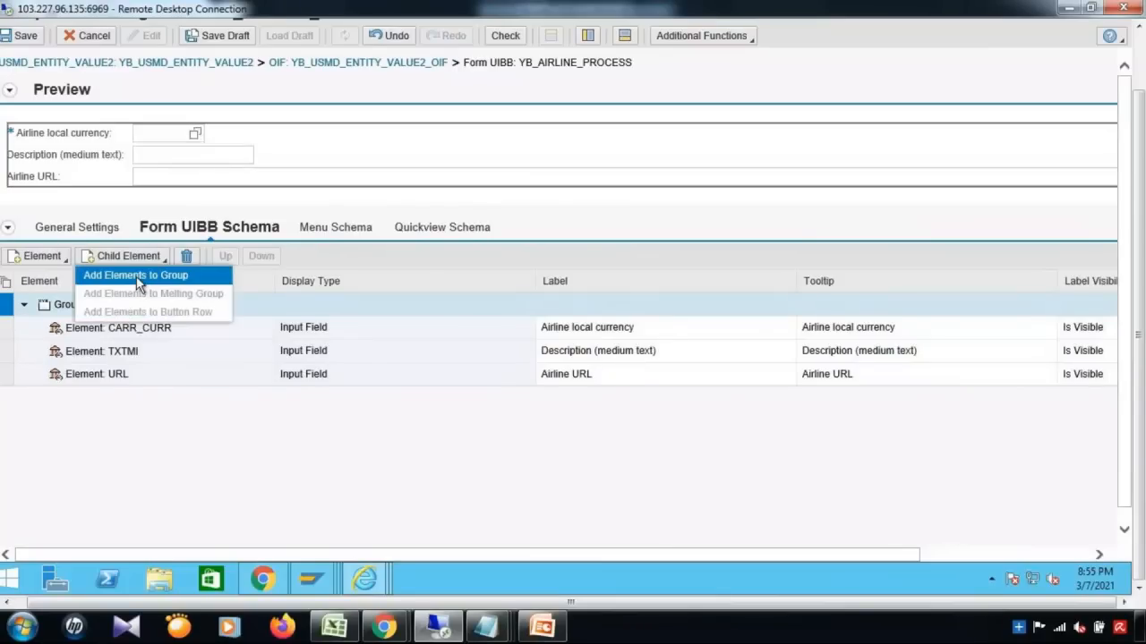
{"action": "left_click", "coordinate": [137, 276]}
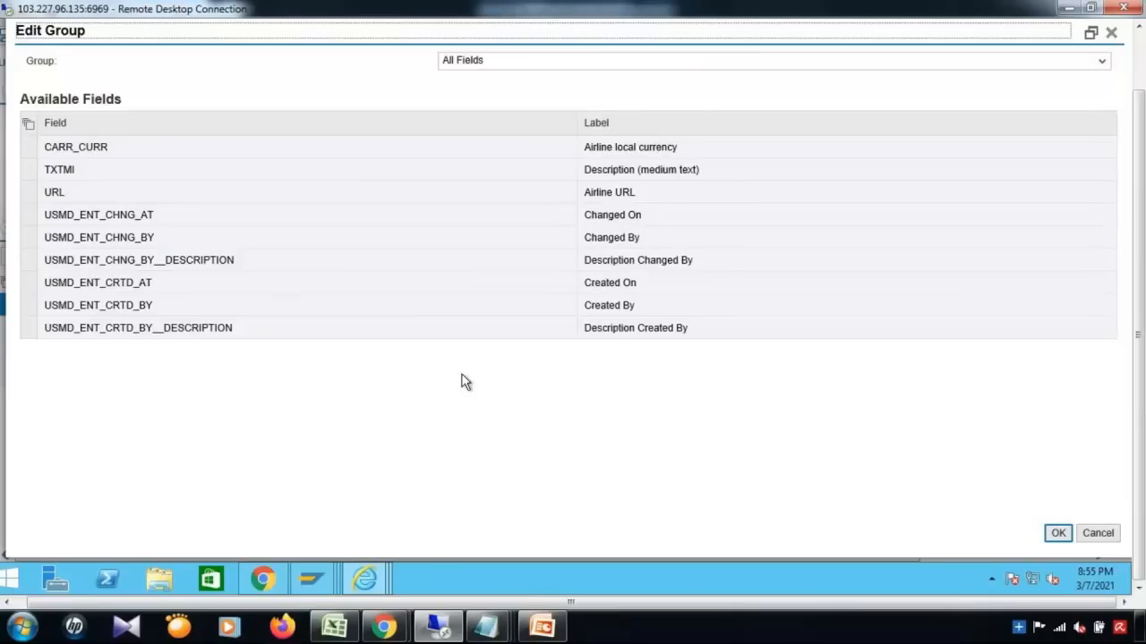
{"action": "left_click", "coordinate": [1115, 540]}
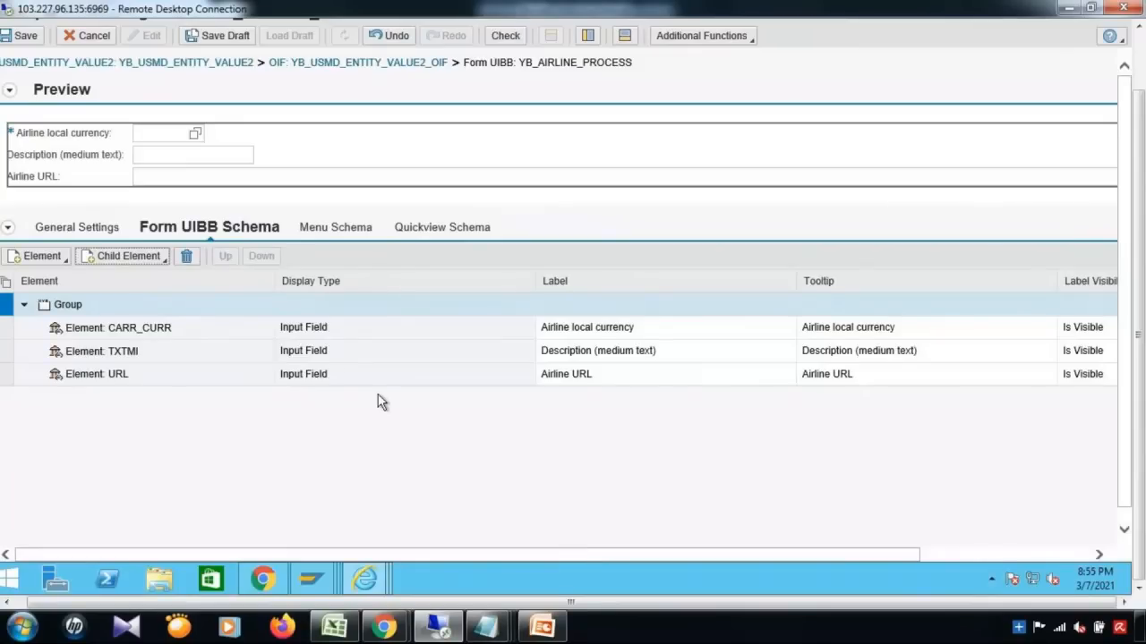
{"action": "left_click", "coordinate": [24, 40]}
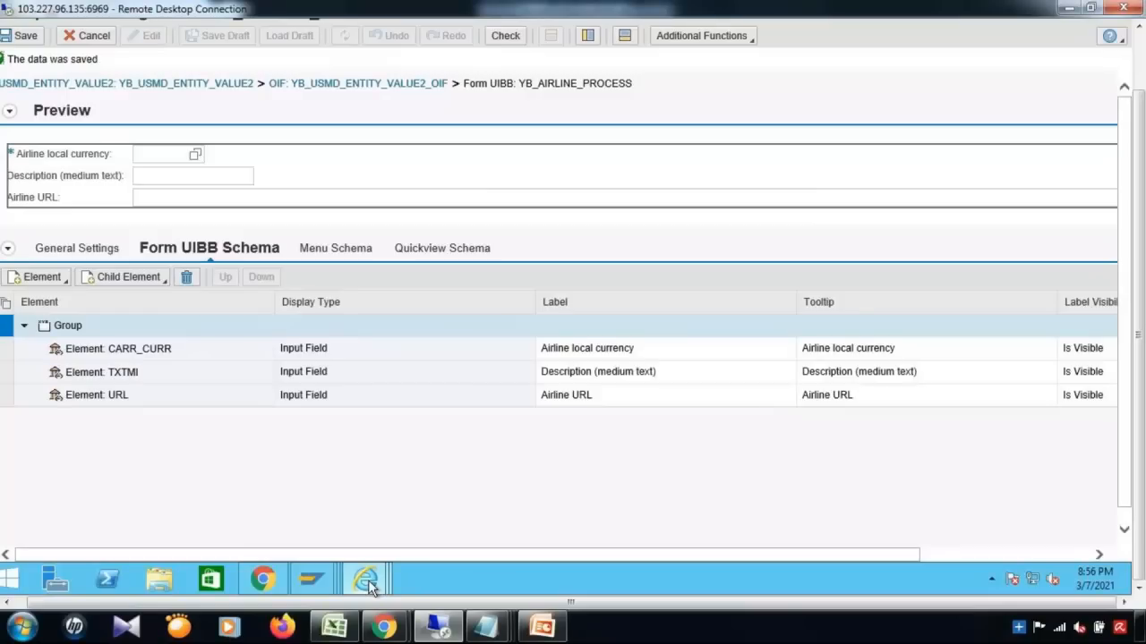
Step: Minimize the Basic Data and Configure Component browser windows to reveal SAP Easy Access
{"action": "mouse_move", "coordinate": [367, 580]}
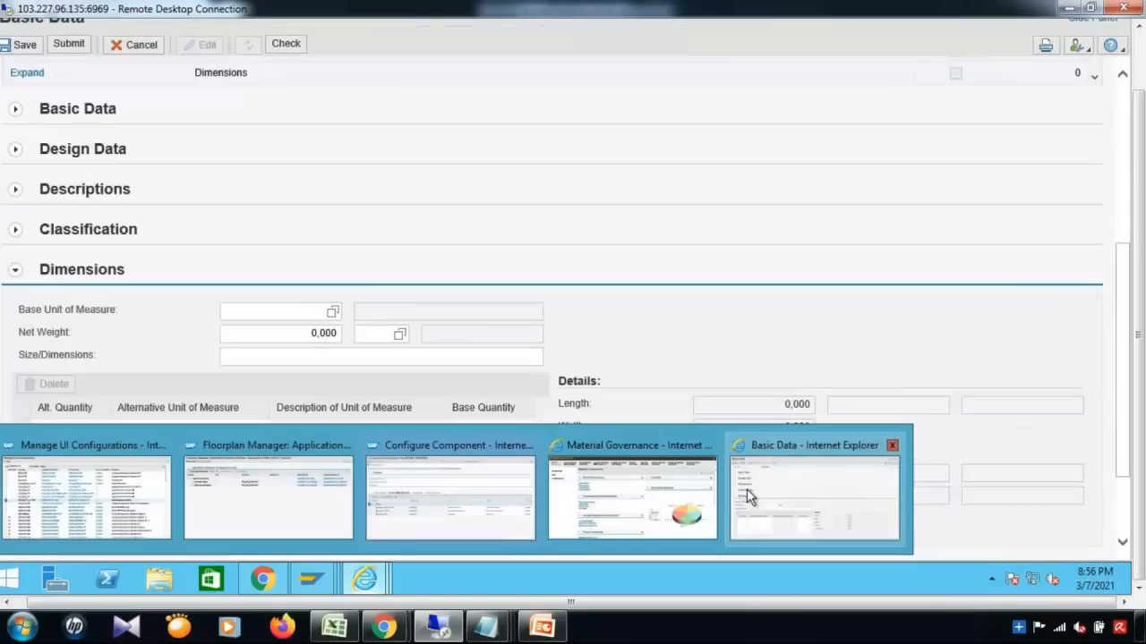
{"action": "left_click", "coordinate": [748, 497]}
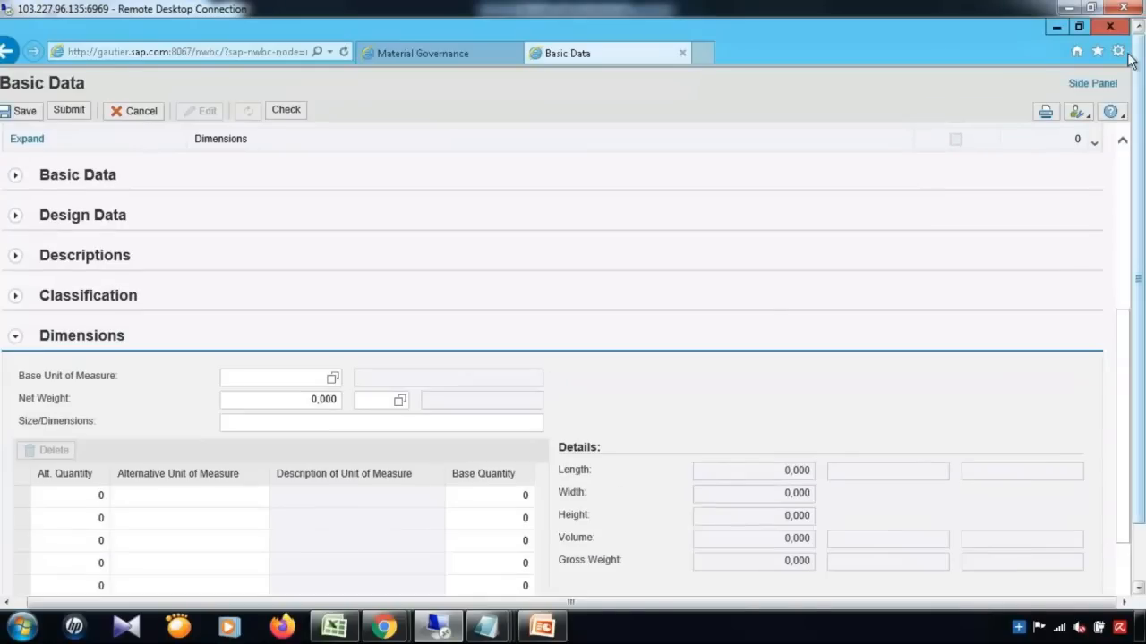
{"action": "left_click", "coordinate": [1055, 27]}
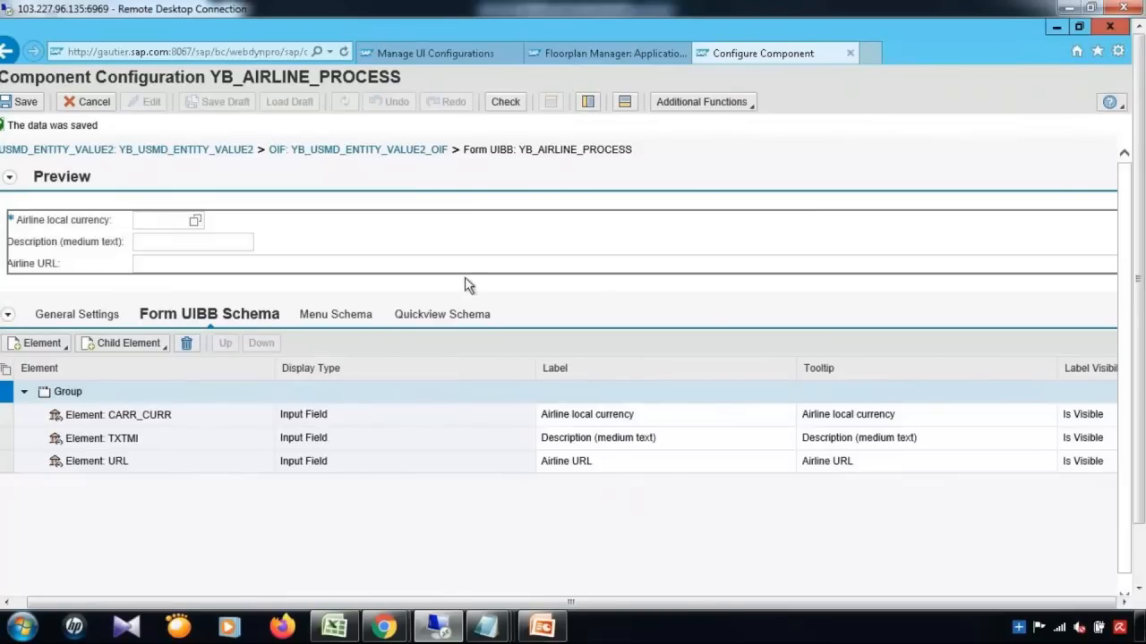
{"action": "left_click", "coordinate": [1049, 28]}
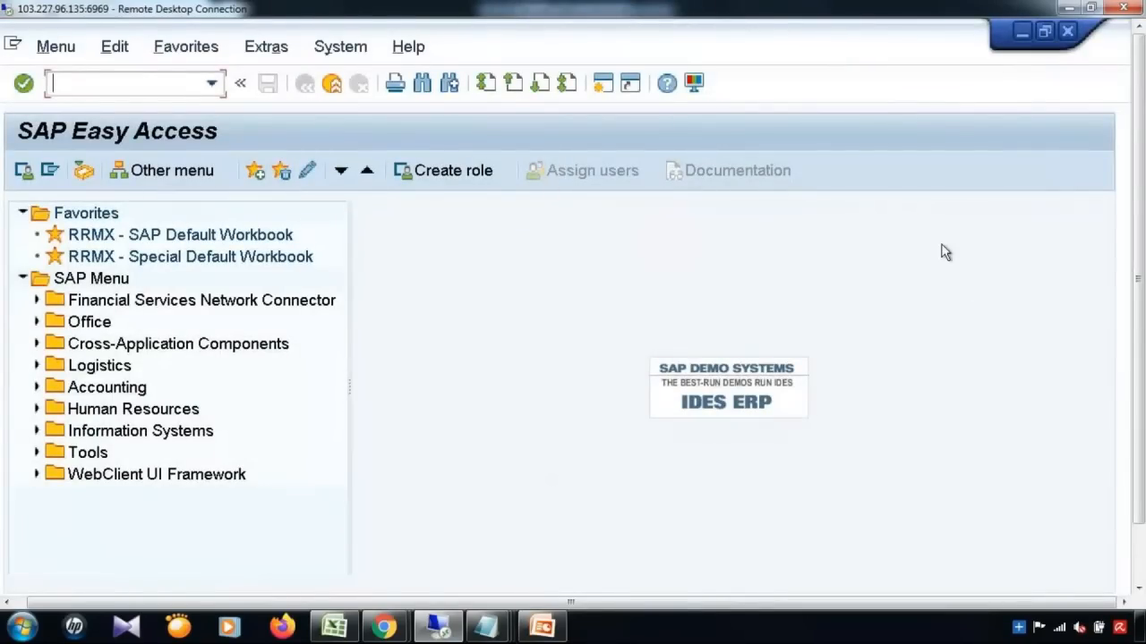
Step: In the Display IMG, expand Process Modeling > Business Activities and run Create Business Activity
{"action": "left_click_drag", "start_coordinate": [1139, 356], "coordinate": [1138, 421]}
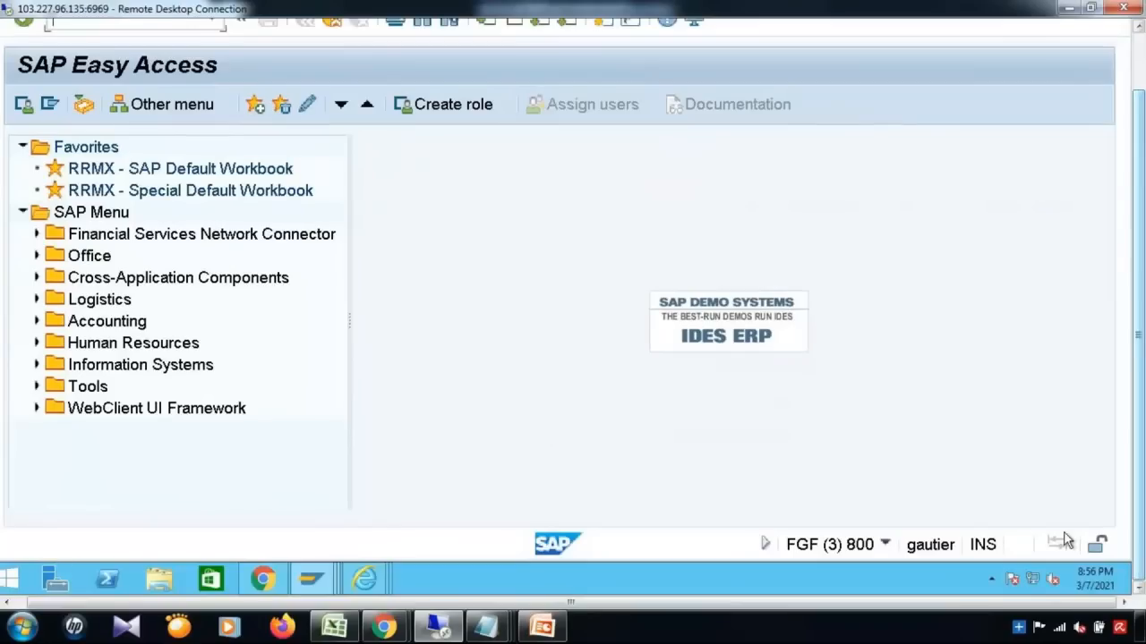
{"action": "mouse_move", "coordinate": [312, 586]}
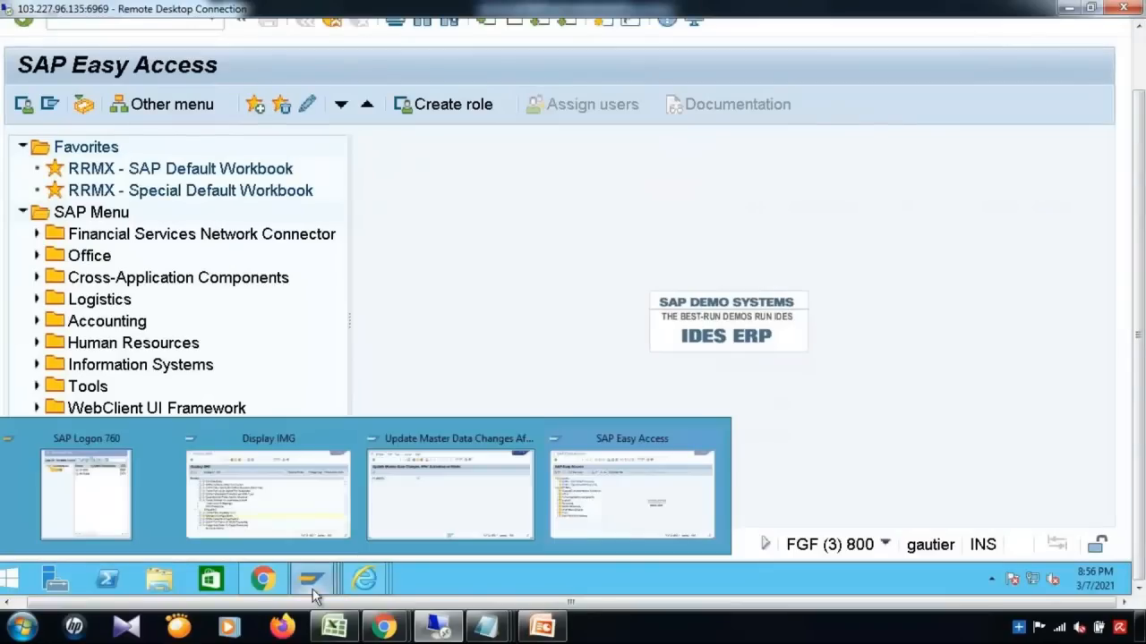
{"action": "left_click", "coordinate": [299, 520]}
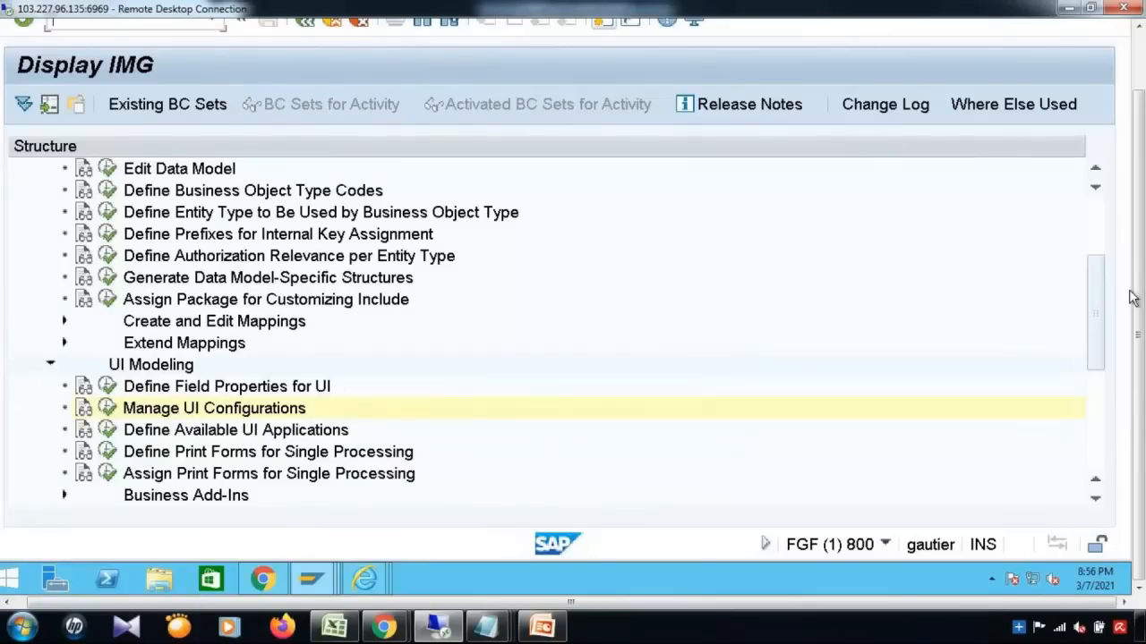
{"action": "left_click_drag", "start_coordinate": [1102, 325], "coordinate": [1096, 384]}
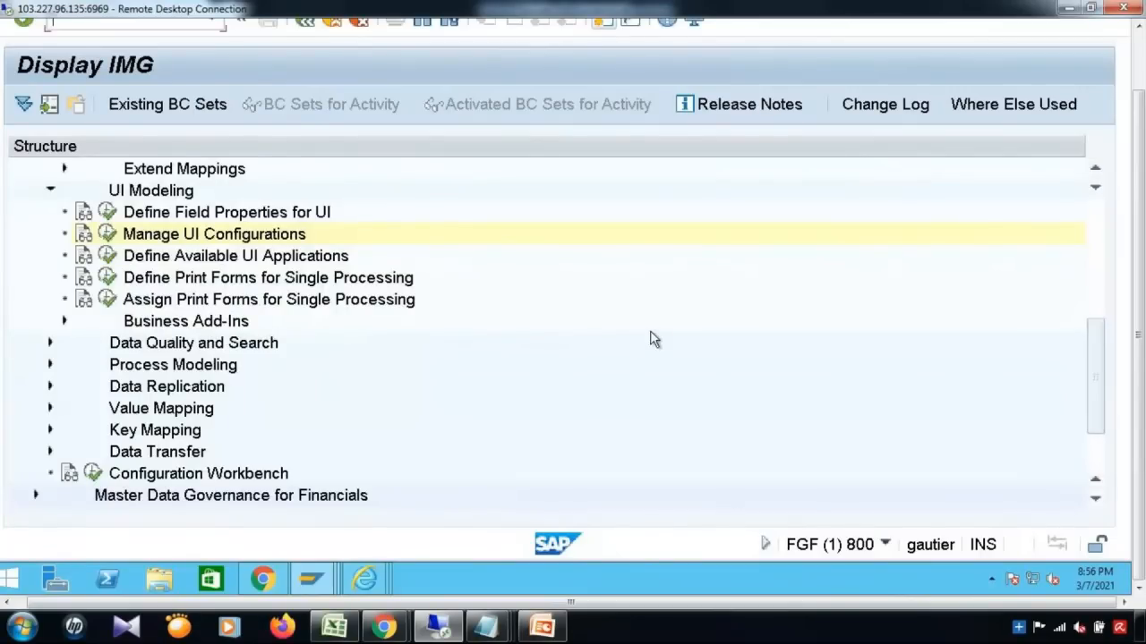
{"action": "left_click", "coordinate": [50, 365]}
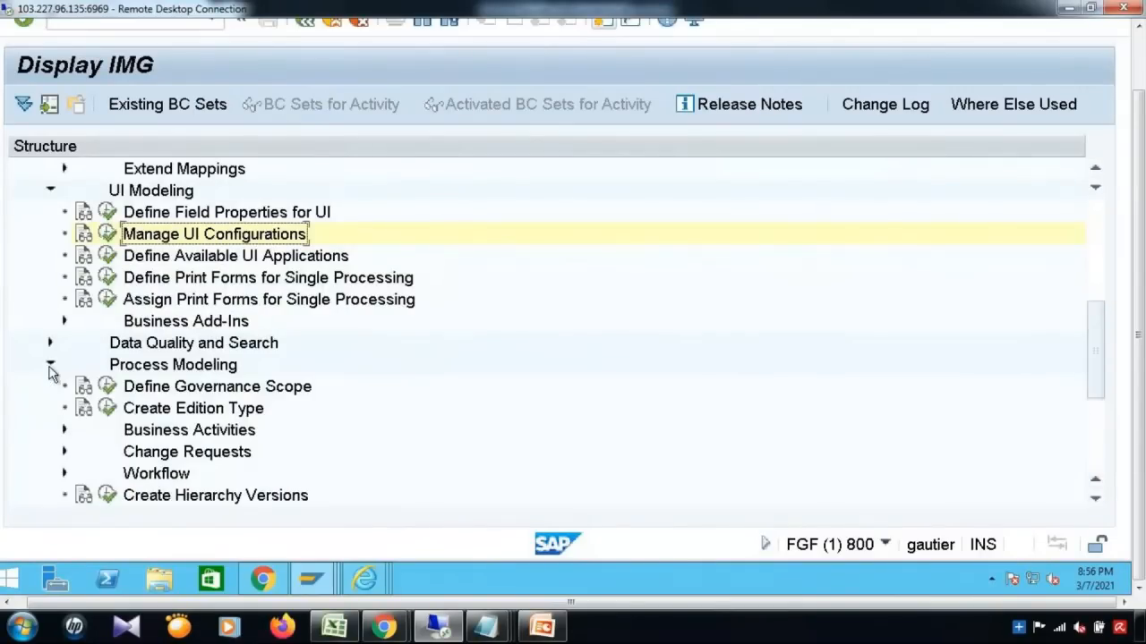
{"action": "left_click", "coordinate": [65, 431]}
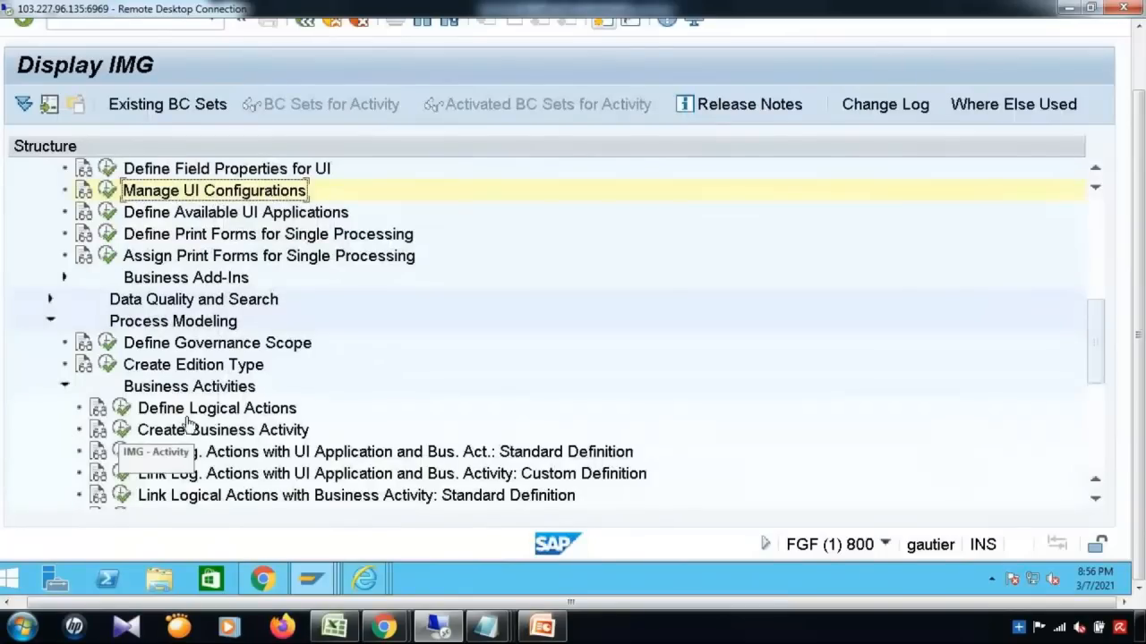
{"action": "left_click", "coordinate": [122, 430]}
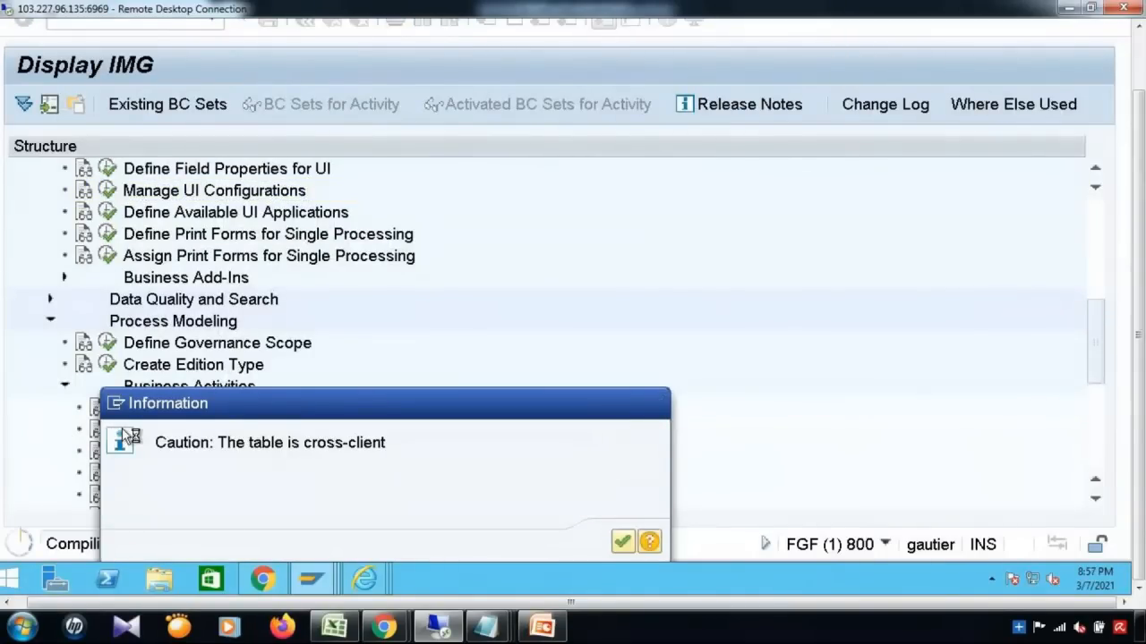
Step: Add new business activity YBC1, 'Airline Process Business Activity', with data model YB
{"action": "key", "text": "Return"}
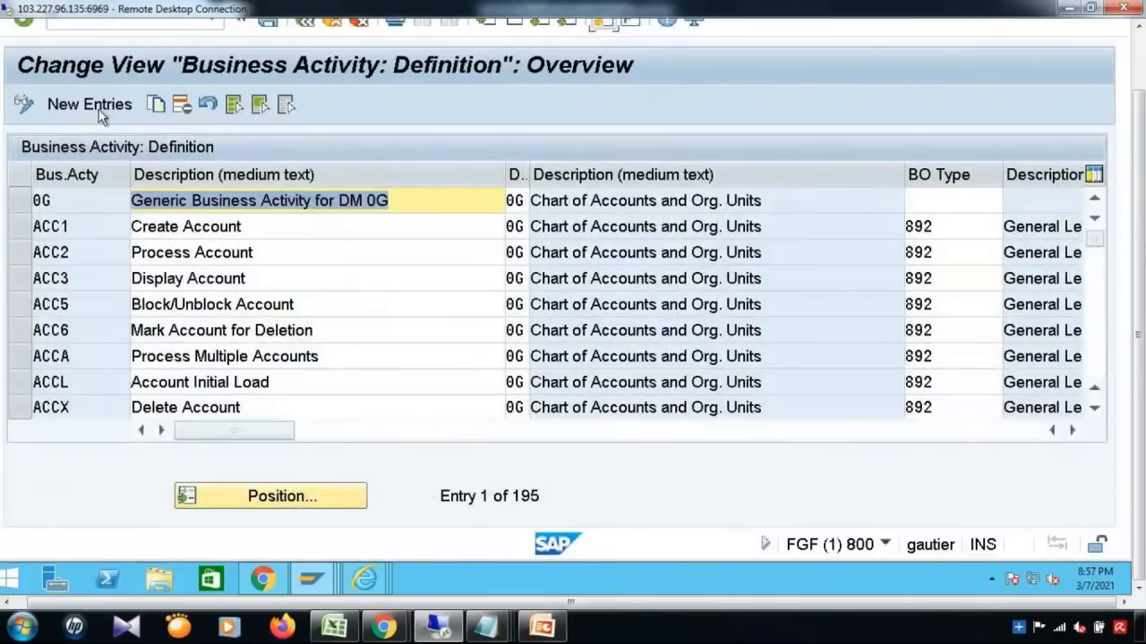
{"action": "left_click", "coordinate": [99, 109]}
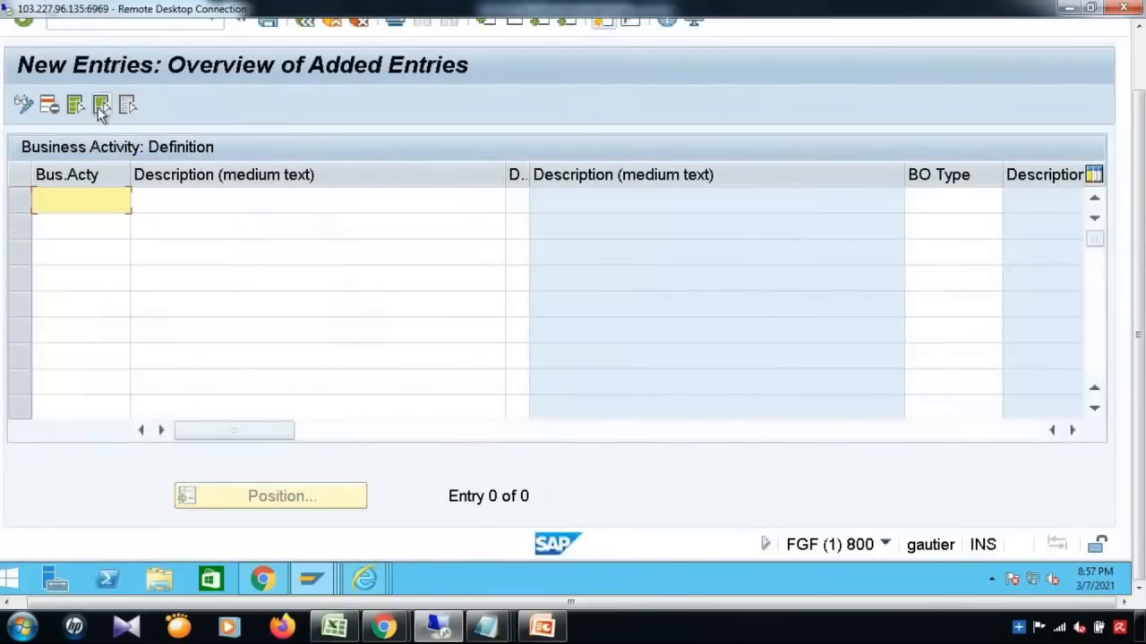
{"action": "type", "text": "YB"}
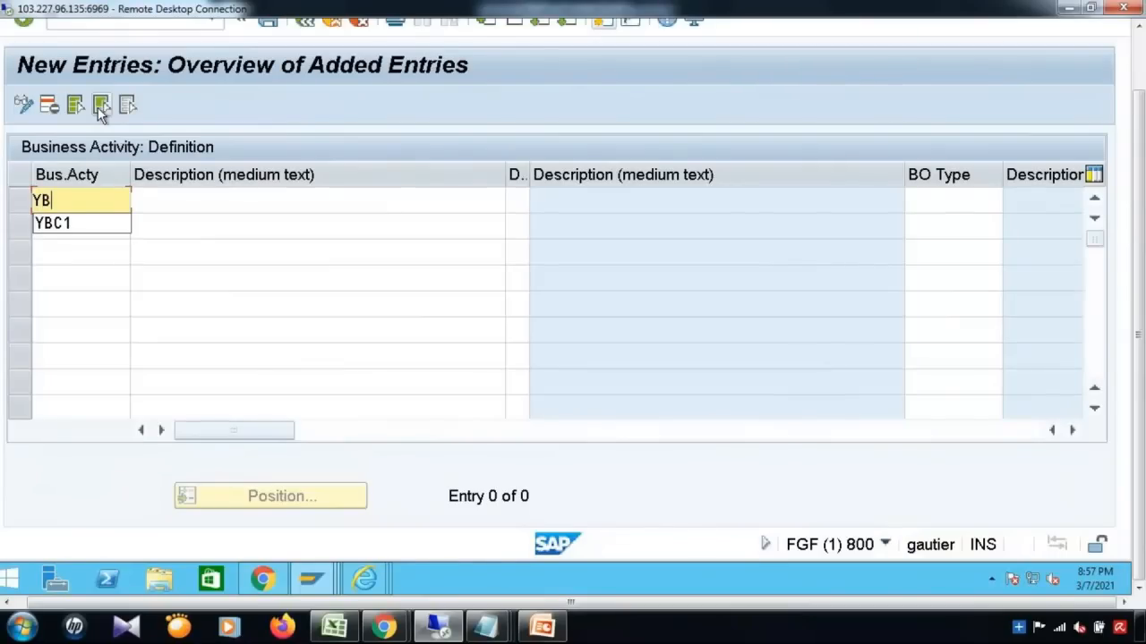
{"action": "type", "text": "C1"}
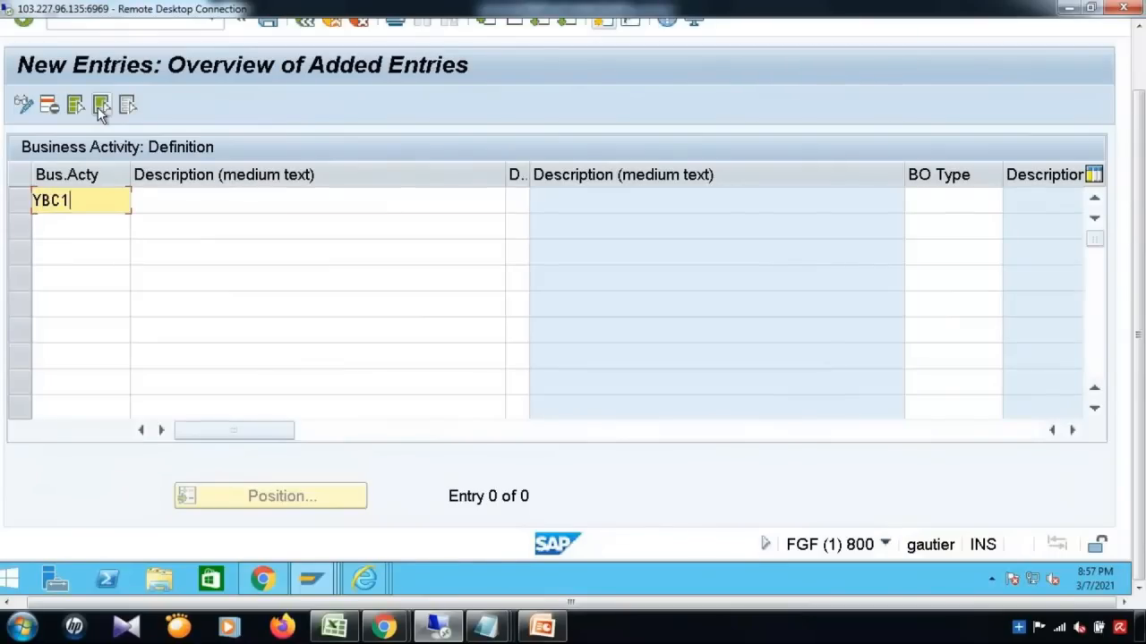
{"action": "key", "text": "Tab"}
{"action": "type", "text": "Ai"}
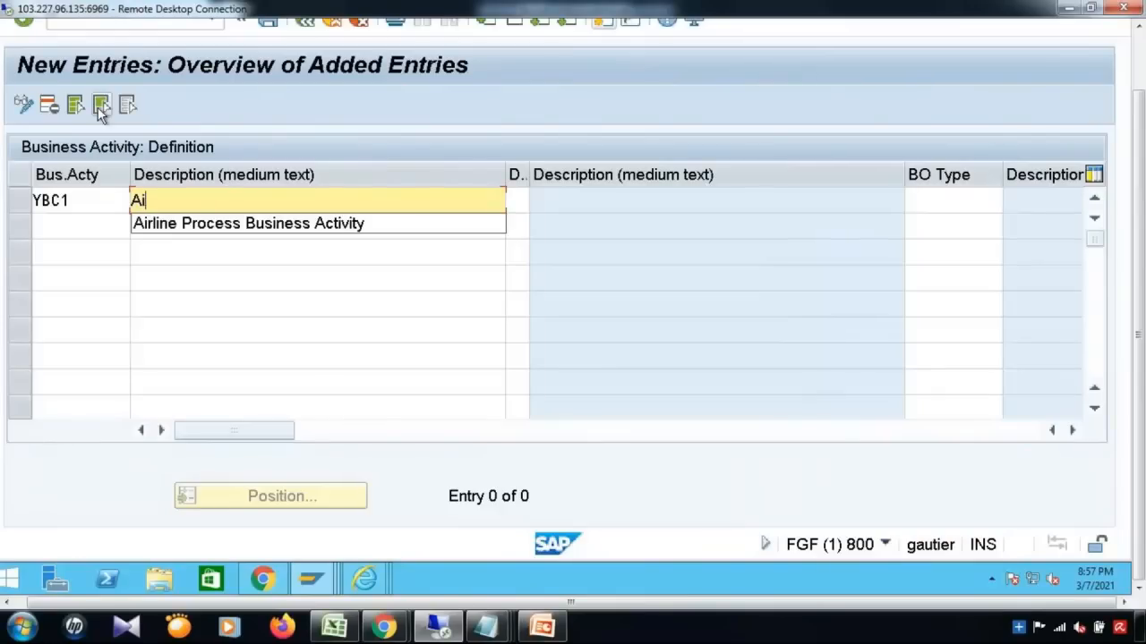
{"action": "key", "text": "Down"}
{"action": "key", "text": "Return"}
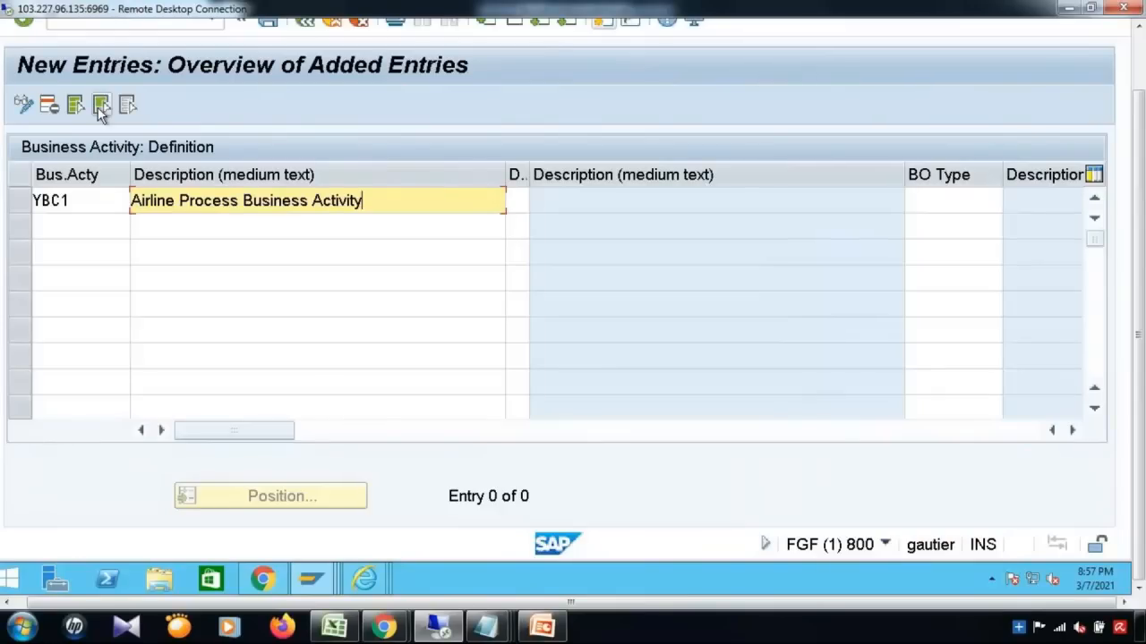
{"action": "left_click", "coordinate": [517, 206]}
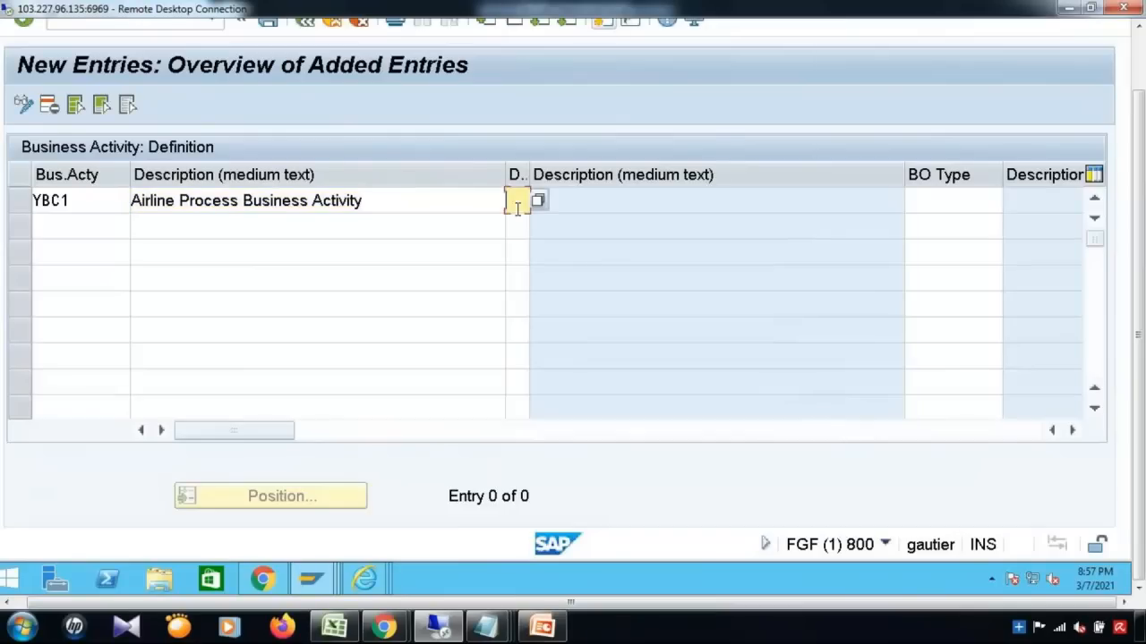
{"action": "type", "text": "YB"}
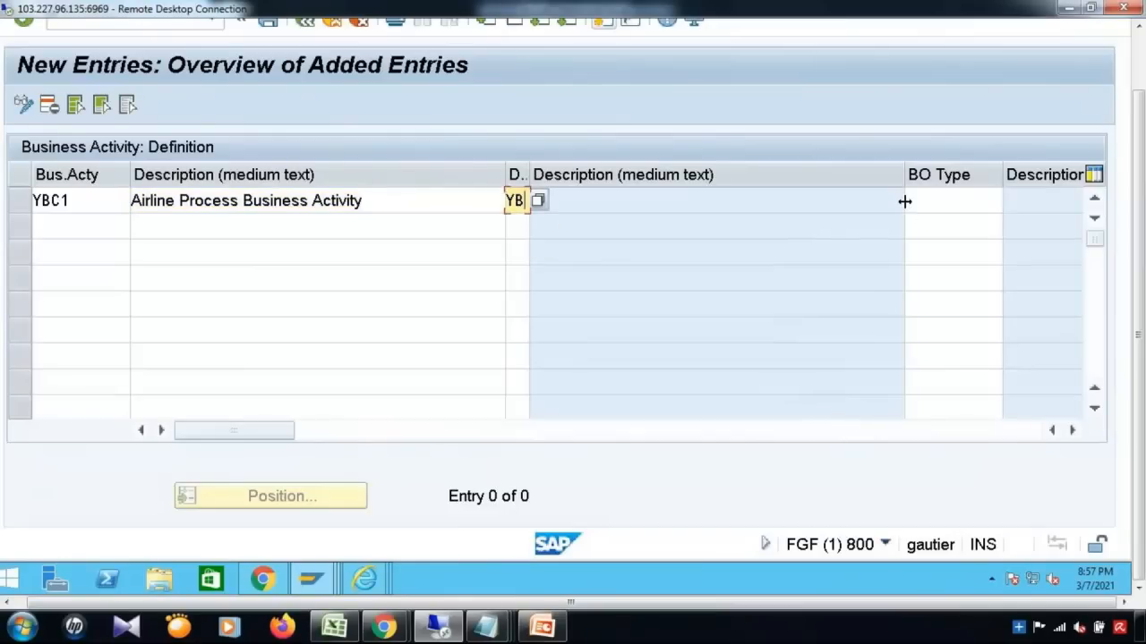
Step: Save the new business activity and confirm the workbench request
{"action": "left_click_drag", "start_coordinate": [1138, 108], "coordinate": [1138, 45]}
{"action": "left_click", "coordinate": [267, 83]}
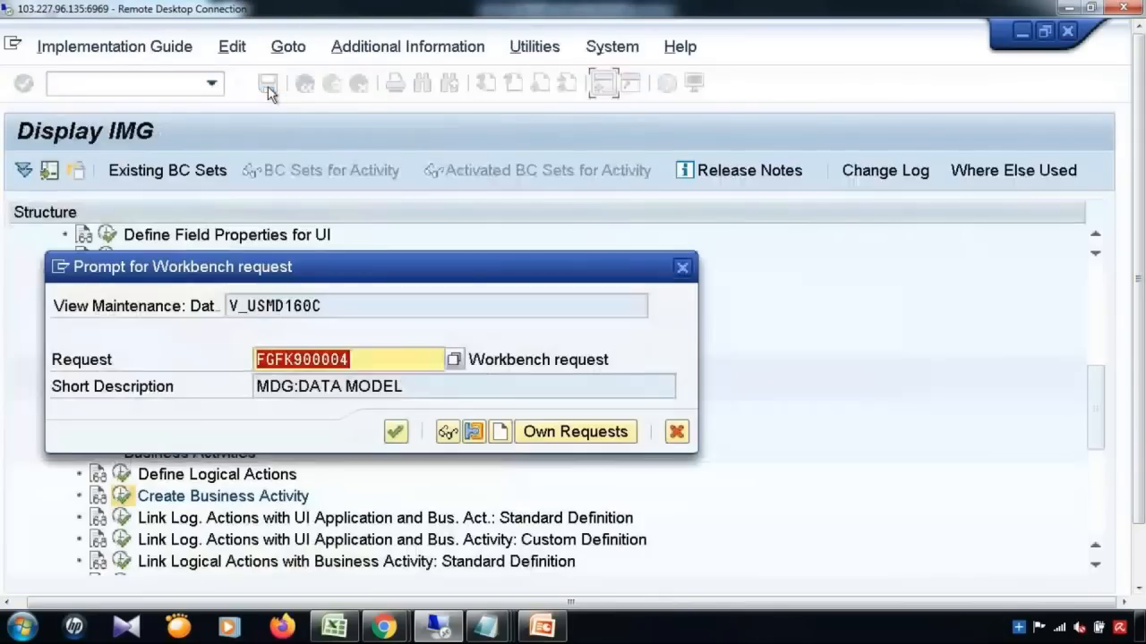
{"action": "left_click", "coordinate": [397, 433]}
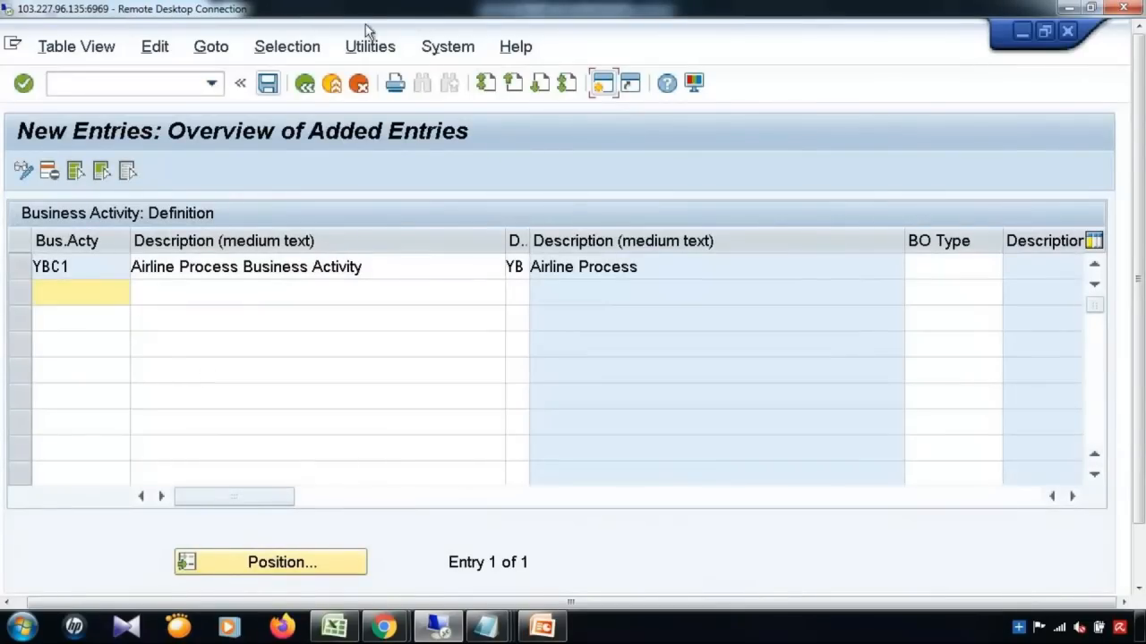
Step: Return to the IMG tree, expand Change Requests, and run Create Change Request Type
{"action": "left_click", "coordinate": [304, 85]}
{"action": "left_click", "coordinate": [305, 85]}
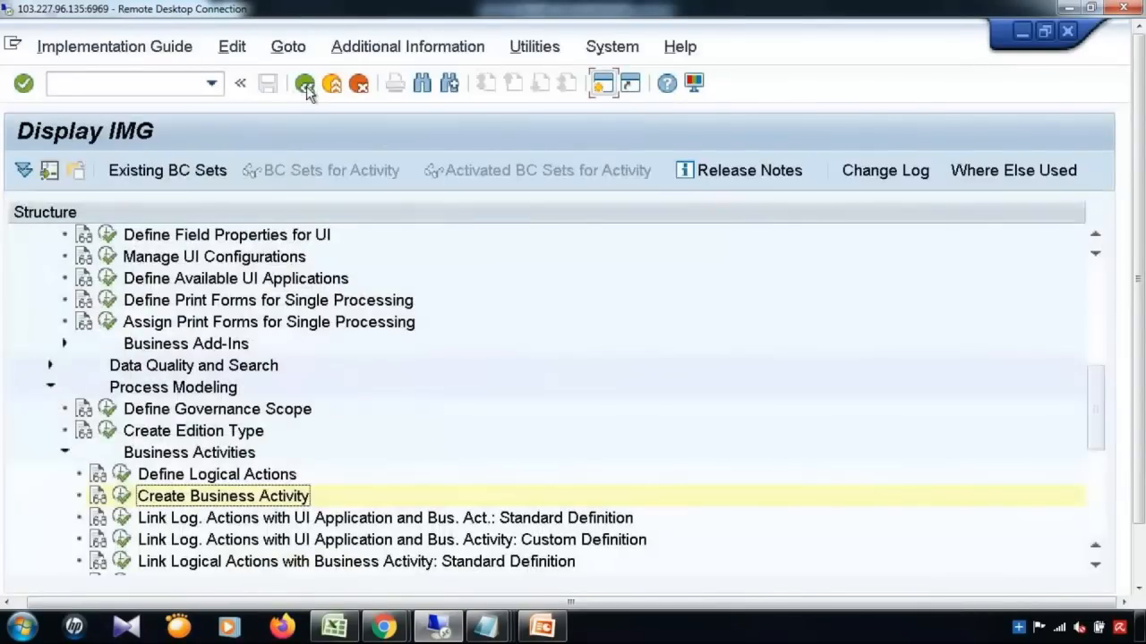
{"action": "left_click_drag", "start_coordinate": [1094, 392], "coordinate": [1094, 464]}
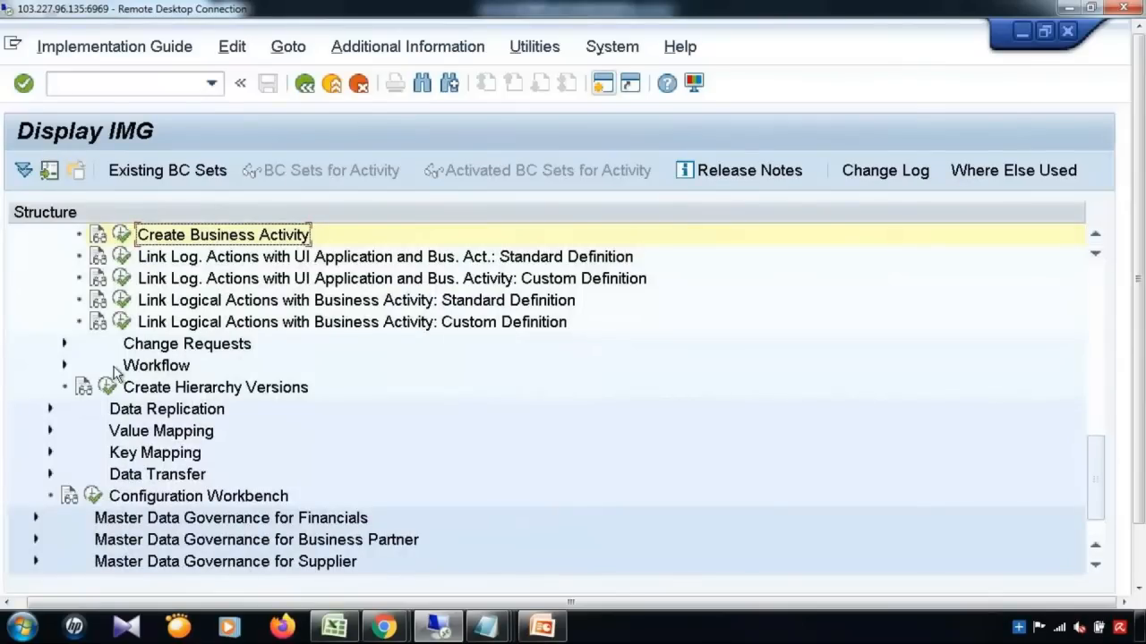
{"action": "left_click", "coordinate": [63, 346]}
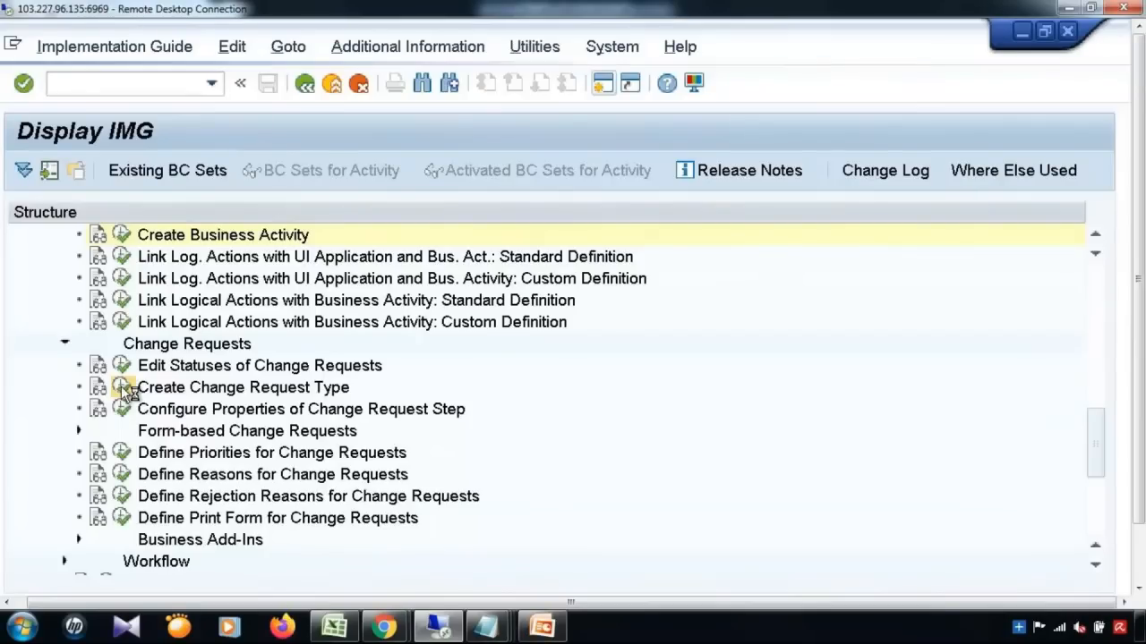
{"action": "left_click", "coordinate": [124, 390]}
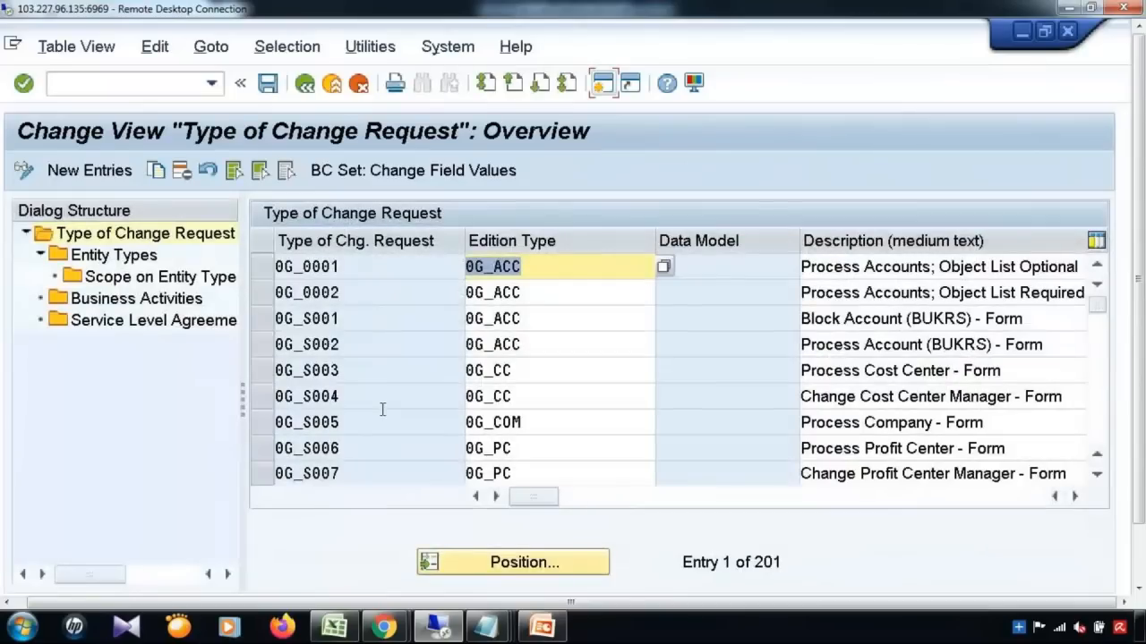
Step: Add change request type YBC1A for data model YB, described as Airline Processing
{"action": "left_click", "coordinate": [93, 170]}
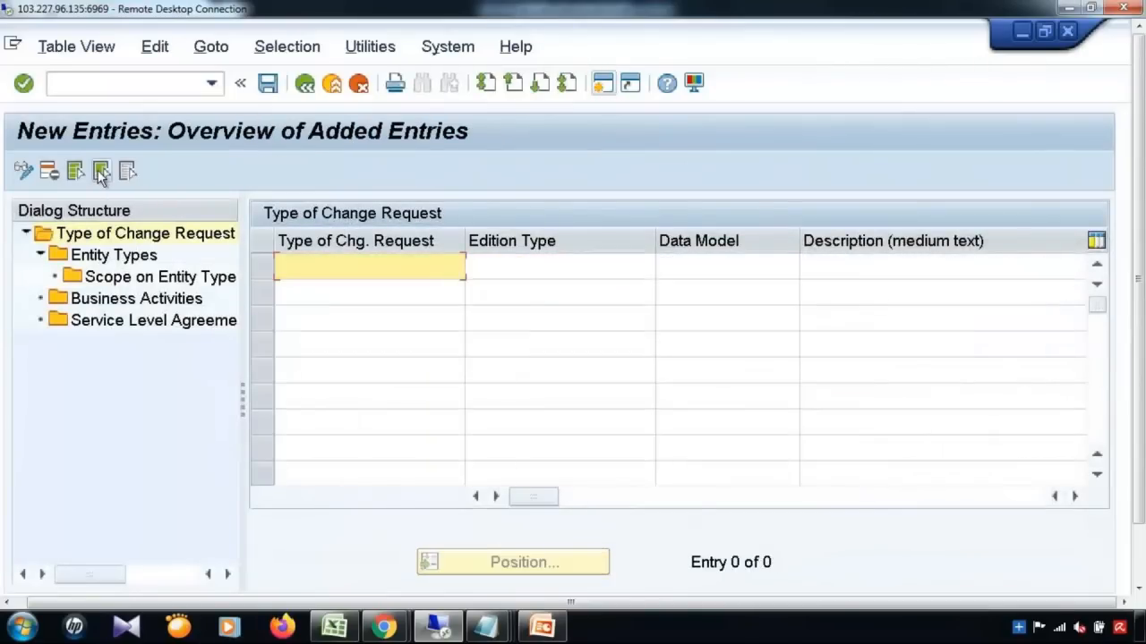
{"action": "type", "text": "Y"}
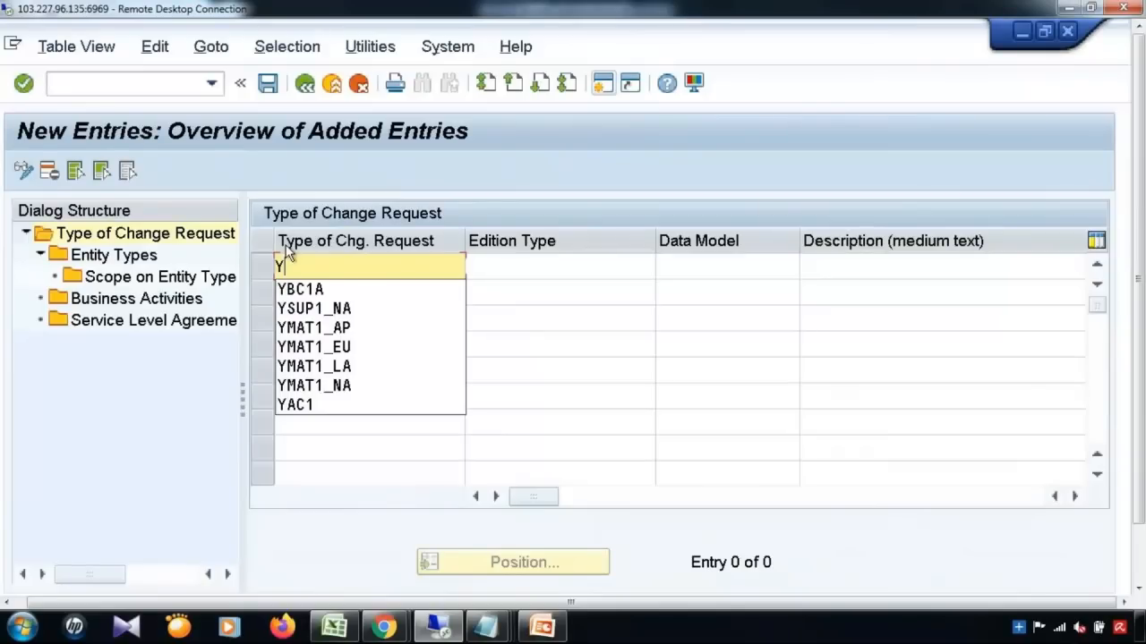
{"action": "left_click", "coordinate": [322, 287]}
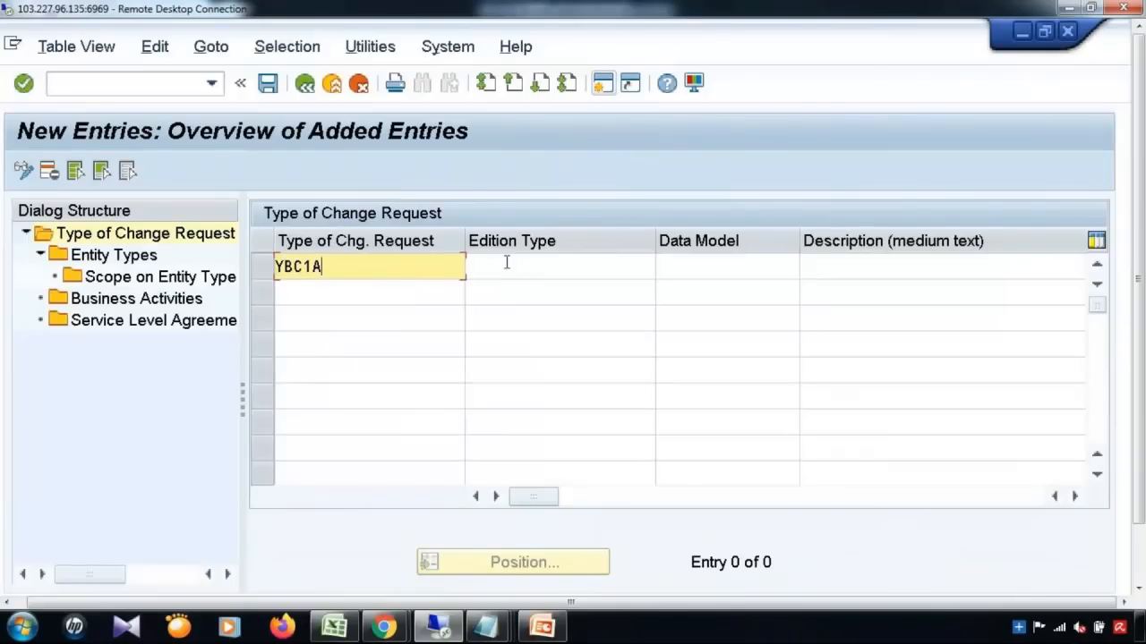
{"action": "left_click", "coordinate": [671, 269]}
{"action": "type", "text": "YB"}
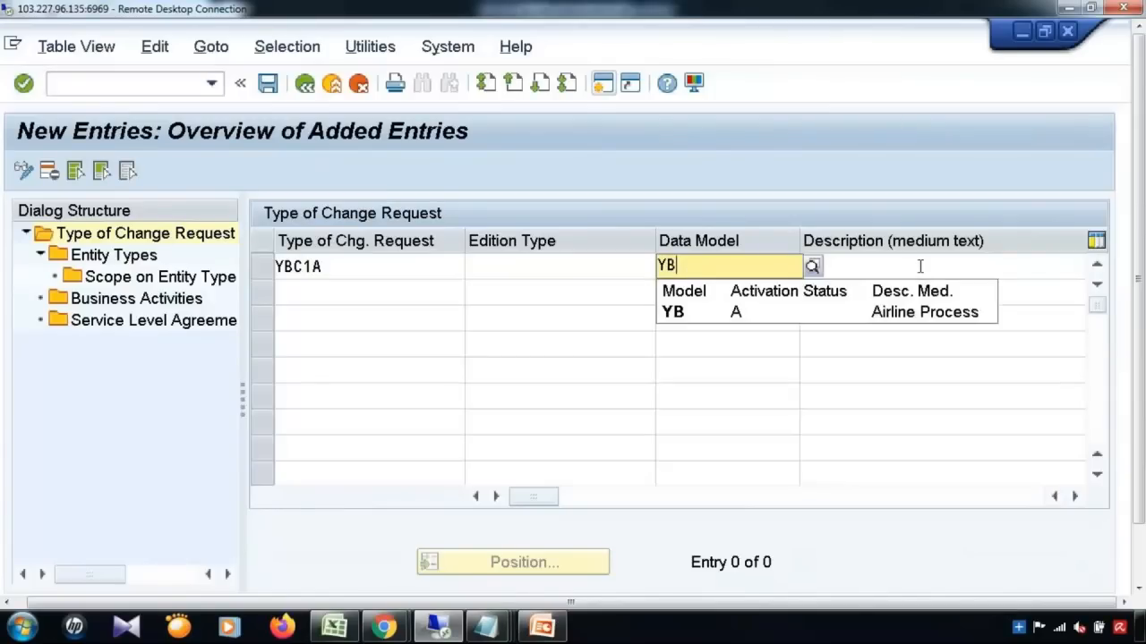
{"action": "left_click", "coordinate": [919, 265]}
{"action": "type", "text": "A"}
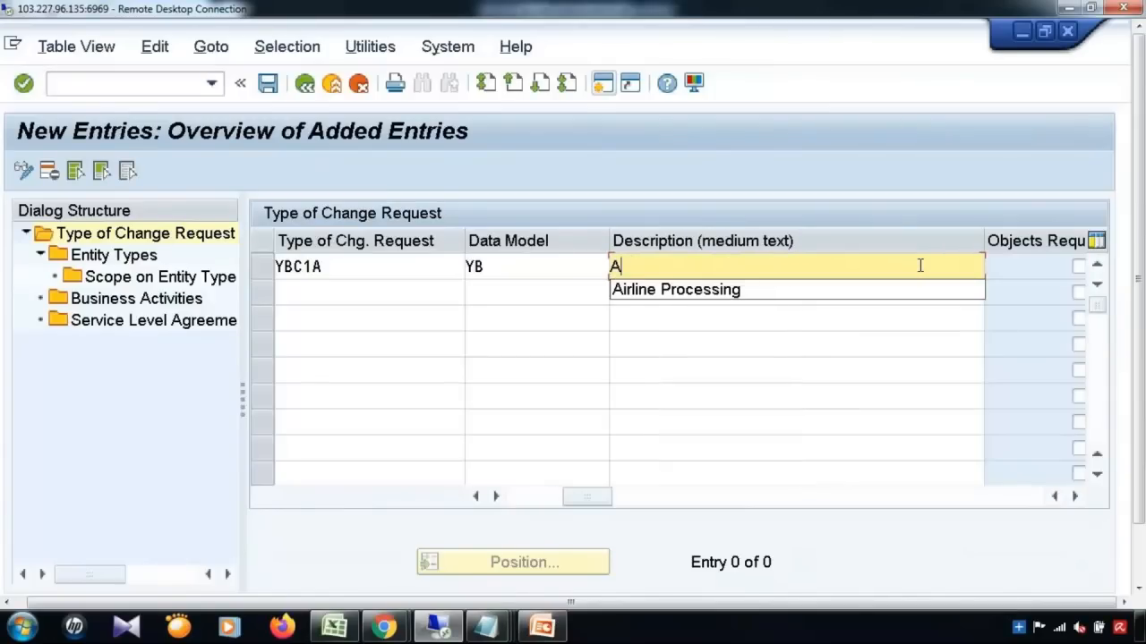
{"action": "left_click", "coordinate": [854, 297]}
Step: Mark YBC1A as single object with main entity CARRID and workflow WS54300020, then save
{"action": "left_click", "coordinate": [1075, 496]}
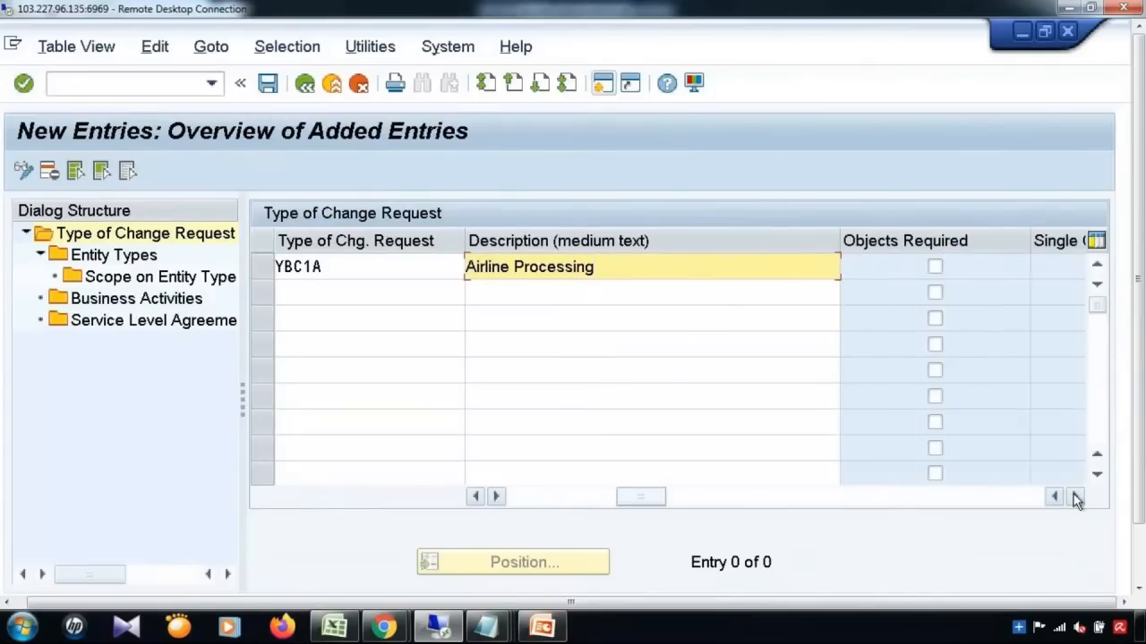
{"action": "left_click", "coordinate": [1074, 496]}
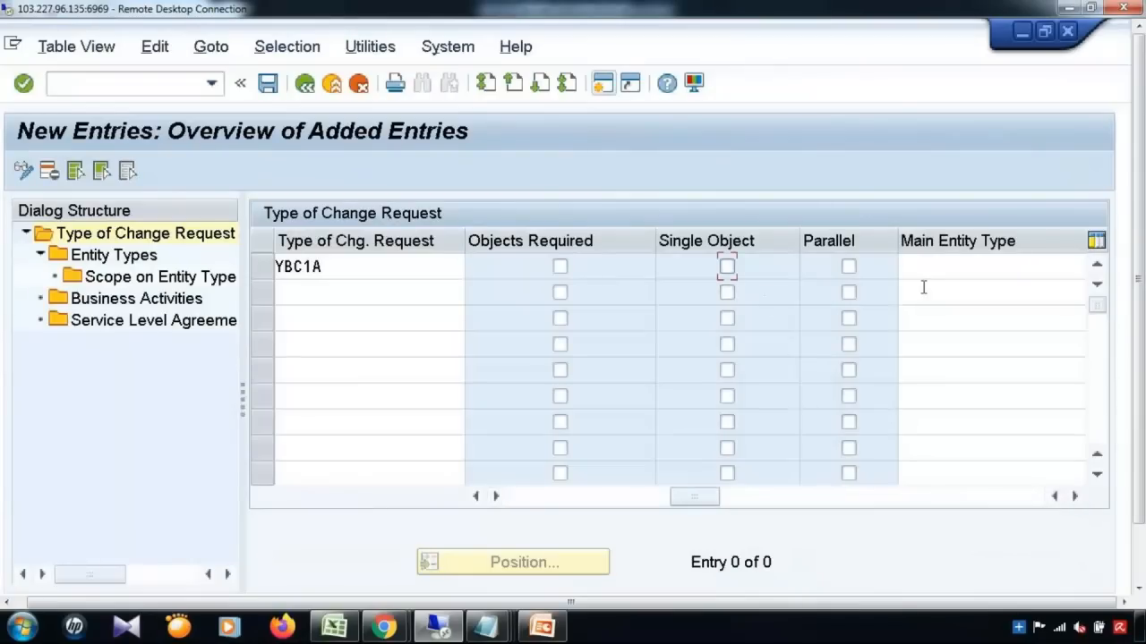
{"action": "left_click", "coordinate": [727, 267]}
{"action": "left_click", "coordinate": [968, 267]}
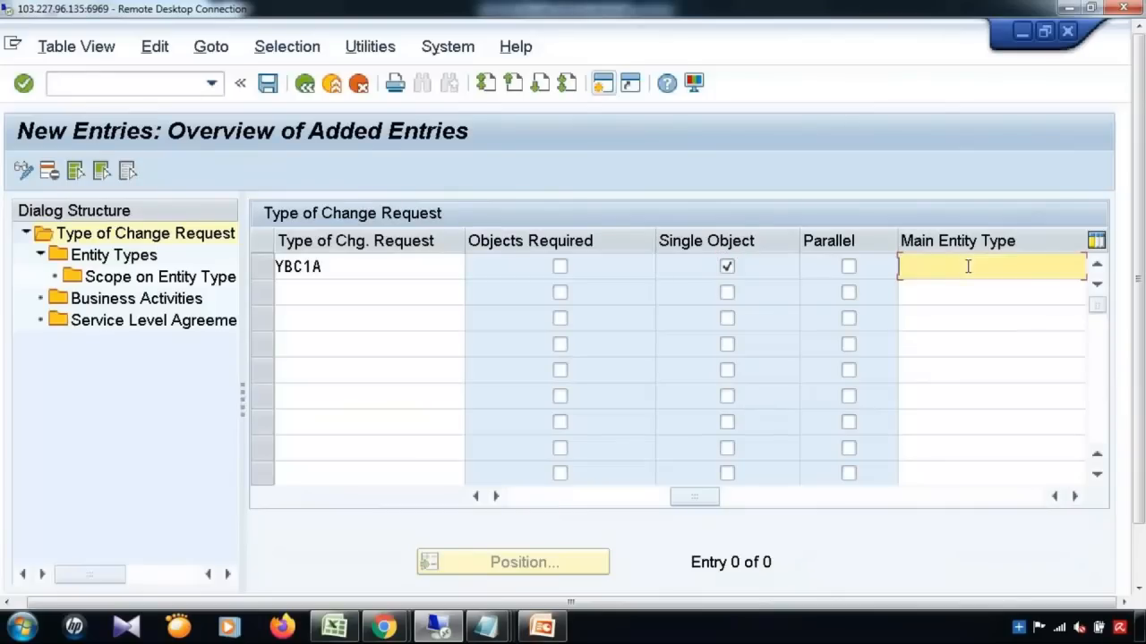
{"action": "type", "text": "C"}
{"action": "left_click", "coordinate": [931, 289]}
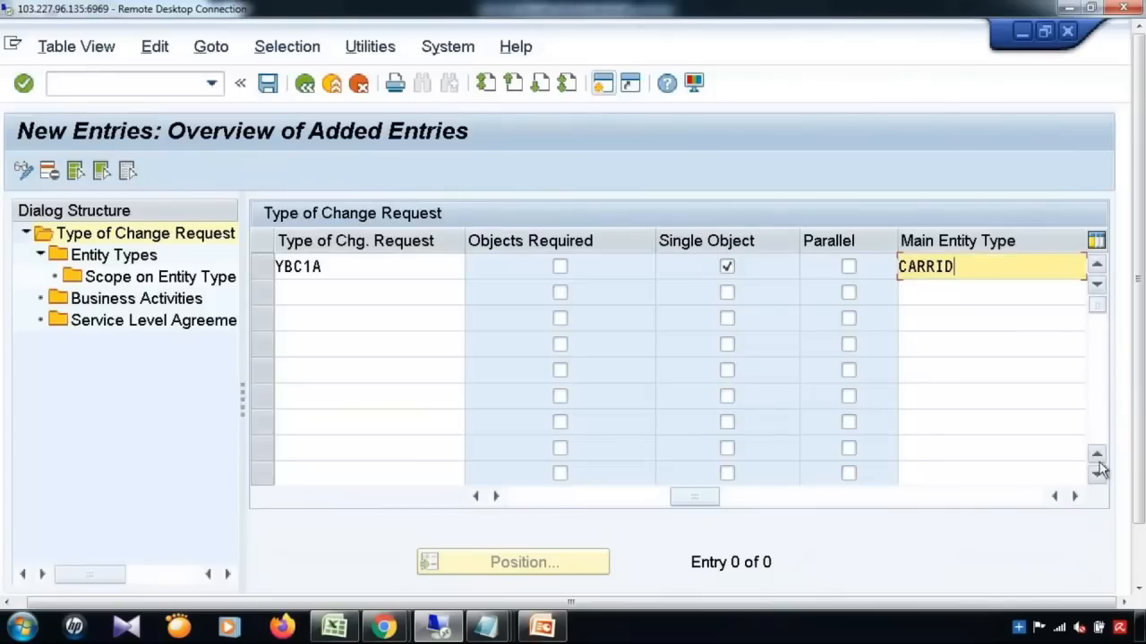
{"action": "left_click", "coordinate": [1075, 496]}
{"action": "left_click", "coordinate": [1074, 496]}
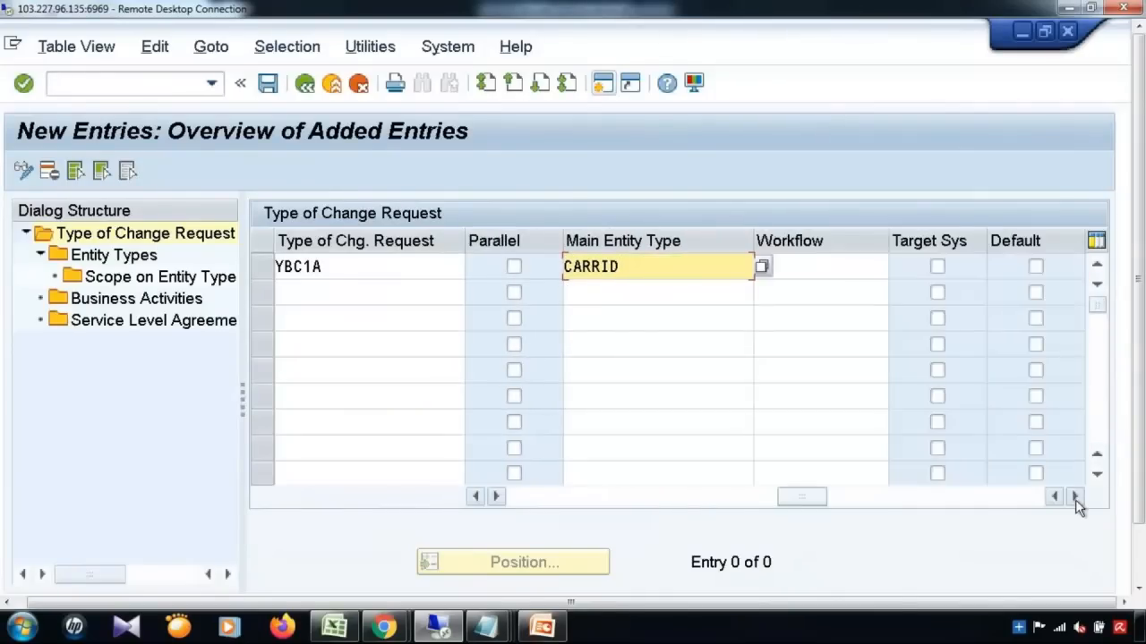
{"action": "left_click", "coordinate": [818, 271]}
{"action": "type", "text": "WS"}
{"action": "left_click", "coordinate": [823, 289]}
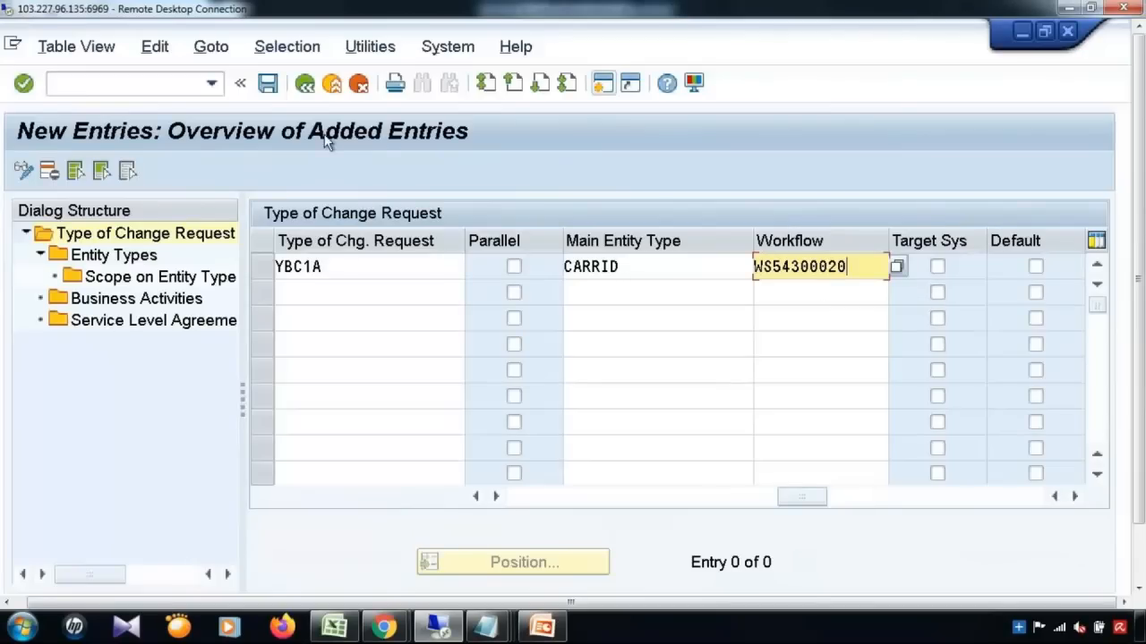
{"action": "left_click", "coordinate": [268, 84]}
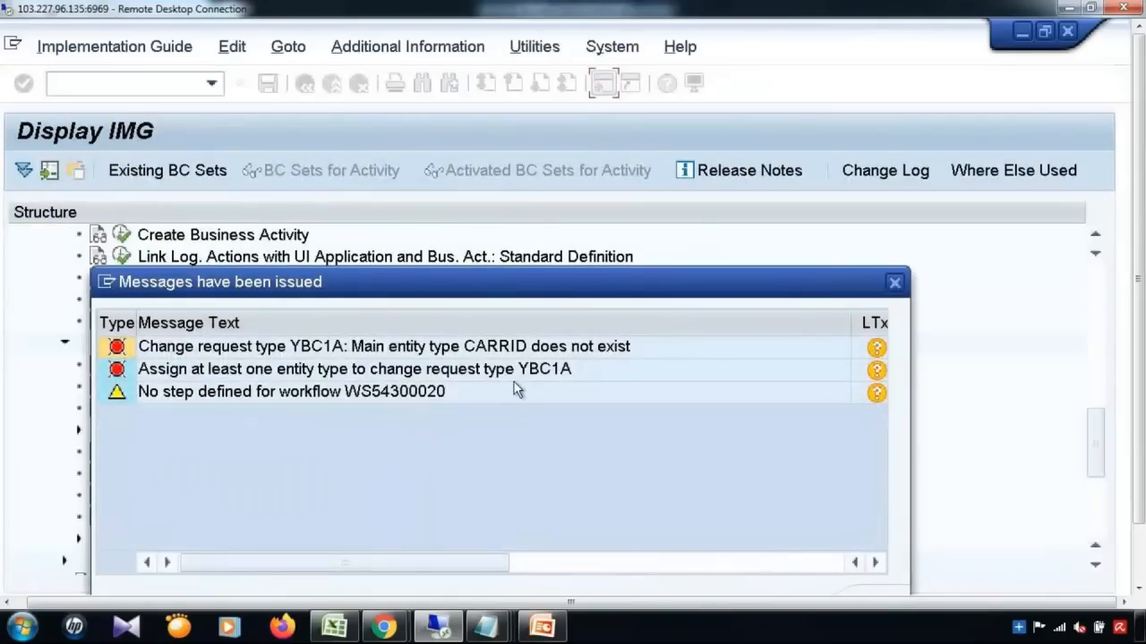
Step: Dismiss the validation errors and open the Entity Types of change request type YBC1A
{"action": "left_click_drag", "start_coordinate": [1144, 467], "coordinate": [1144, 530]}
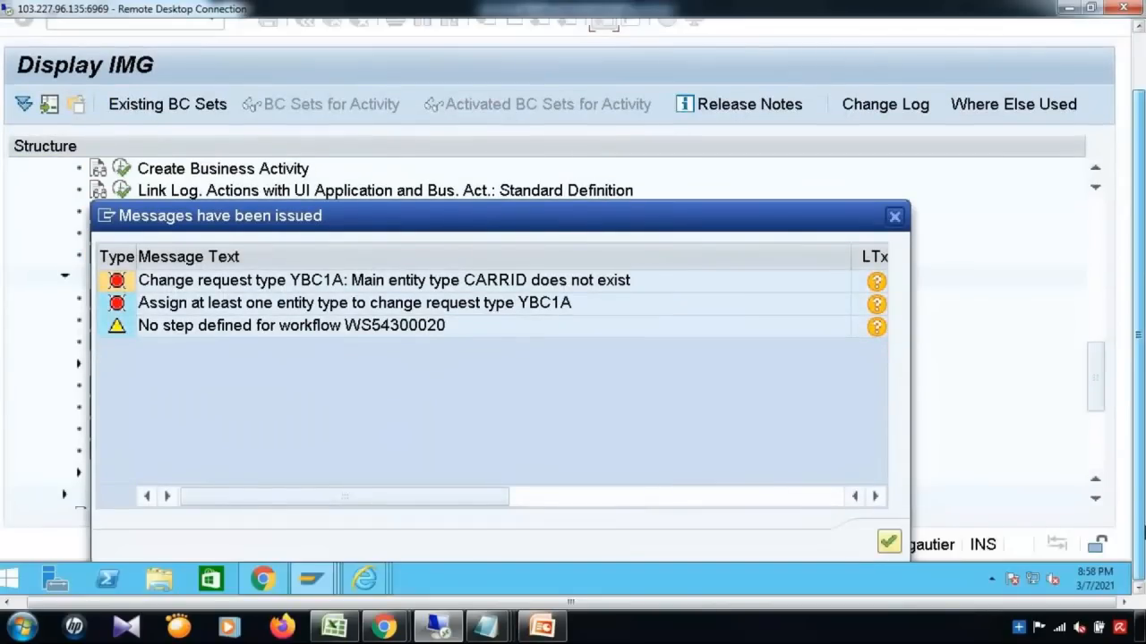
{"action": "left_click", "coordinate": [887, 547]}
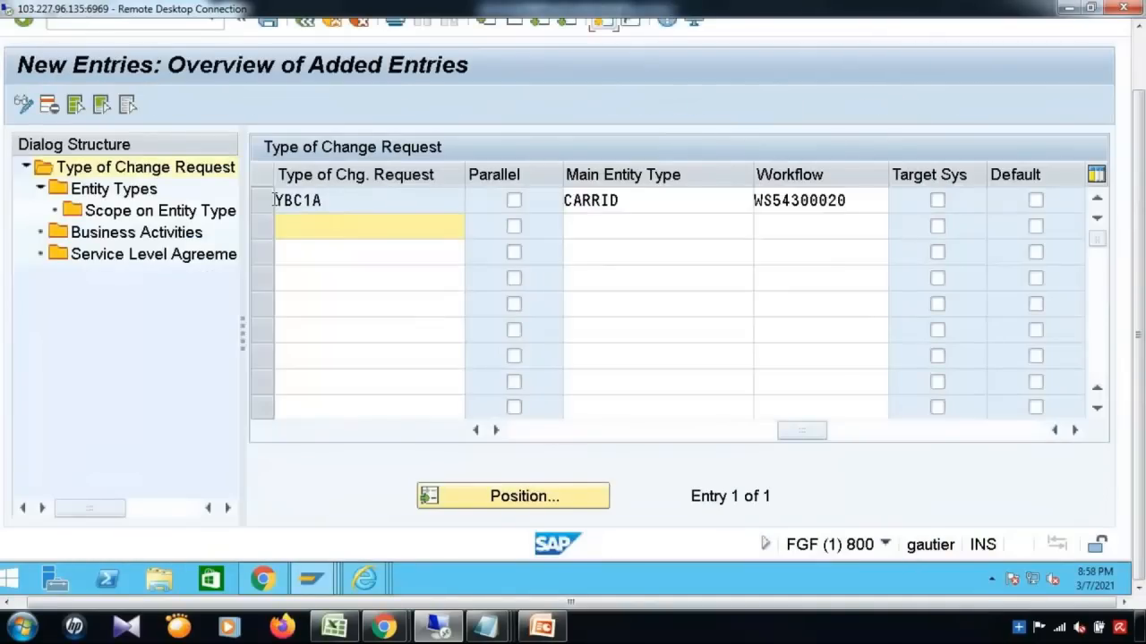
{"action": "left_click", "coordinate": [271, 200]}
{"action": "left_click", "coordinate": [114, 190]}
{"action": "left_click_drag", "start_coordinate": [1141, 122], "coordinate": [1141, 63]}
Step: Add entity type CARRID with configuration ID YB_USMD_ENTITY_VALUE2
{"action": "left_click", "coordinate": [89, 170]}
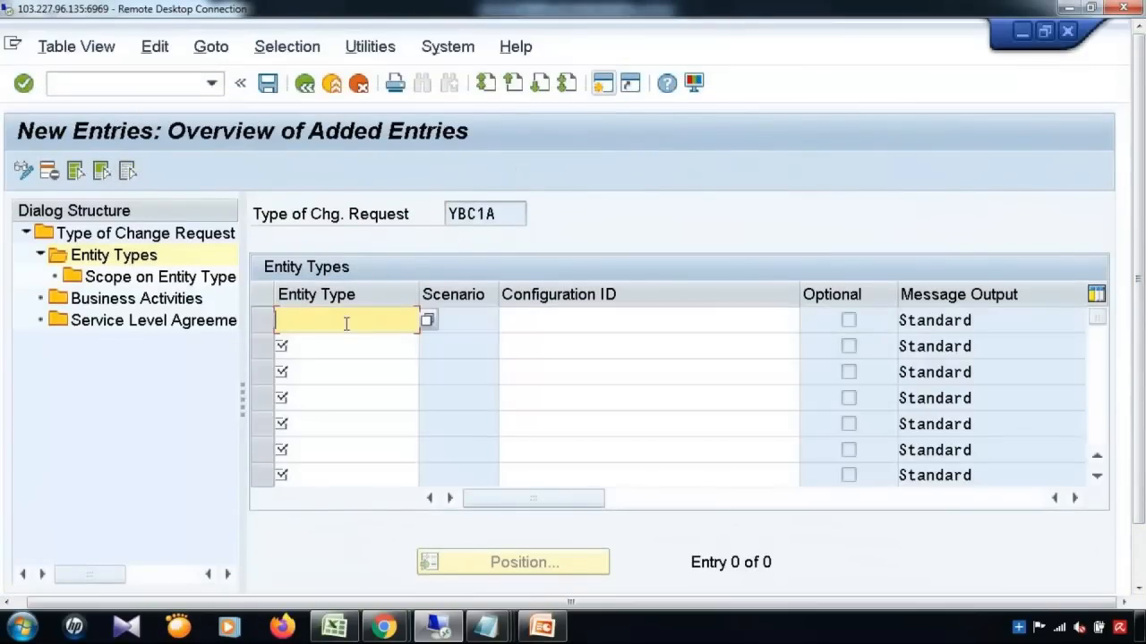
{"action": "type", "text": "MA"}
{"action": "key", "text": "BackSpace"}
{"action": "key", "text": "BackSpace"}
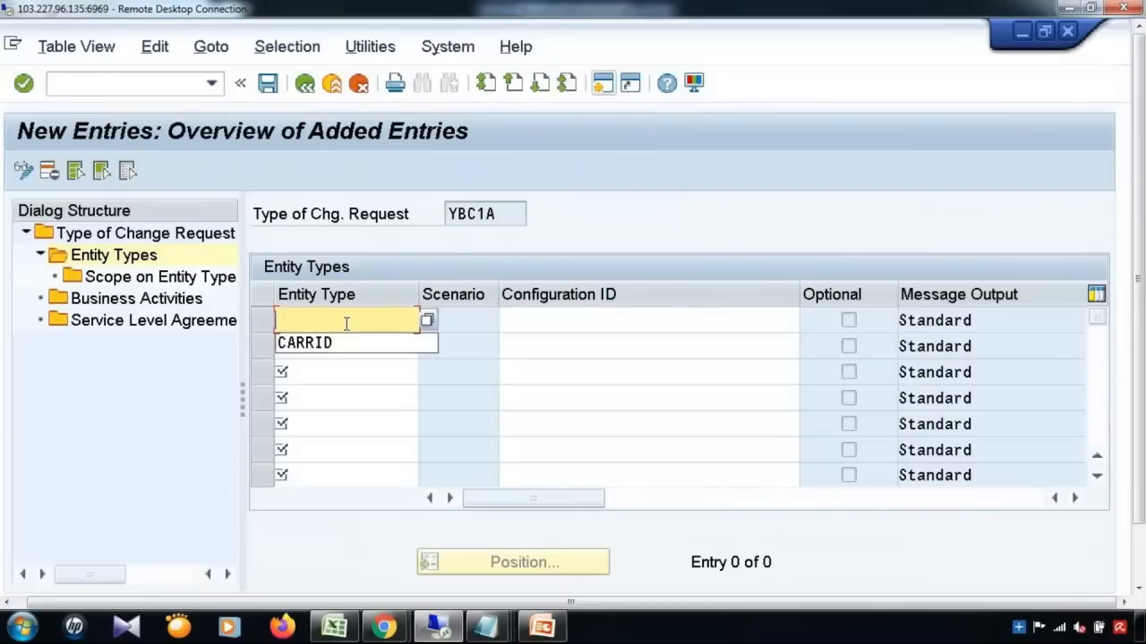
{"action": "left_click", "coordinate": [345, 345]}
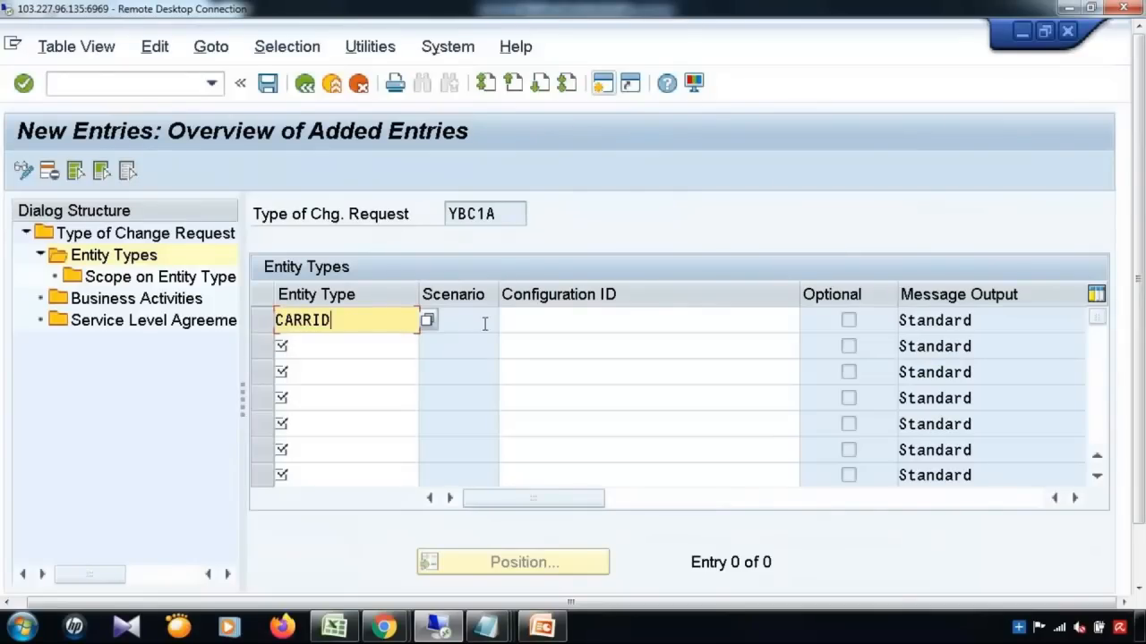
{"action": "left_click", "coordinate": [547, 321]}
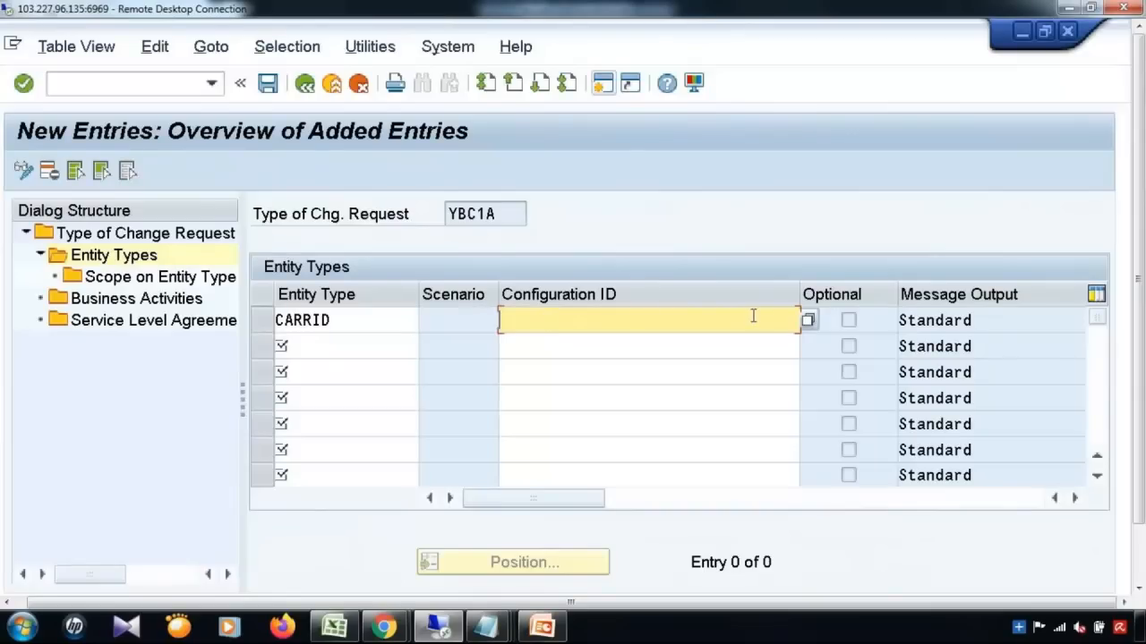
{"action": "left_click", "coordinate": [808, 322]}
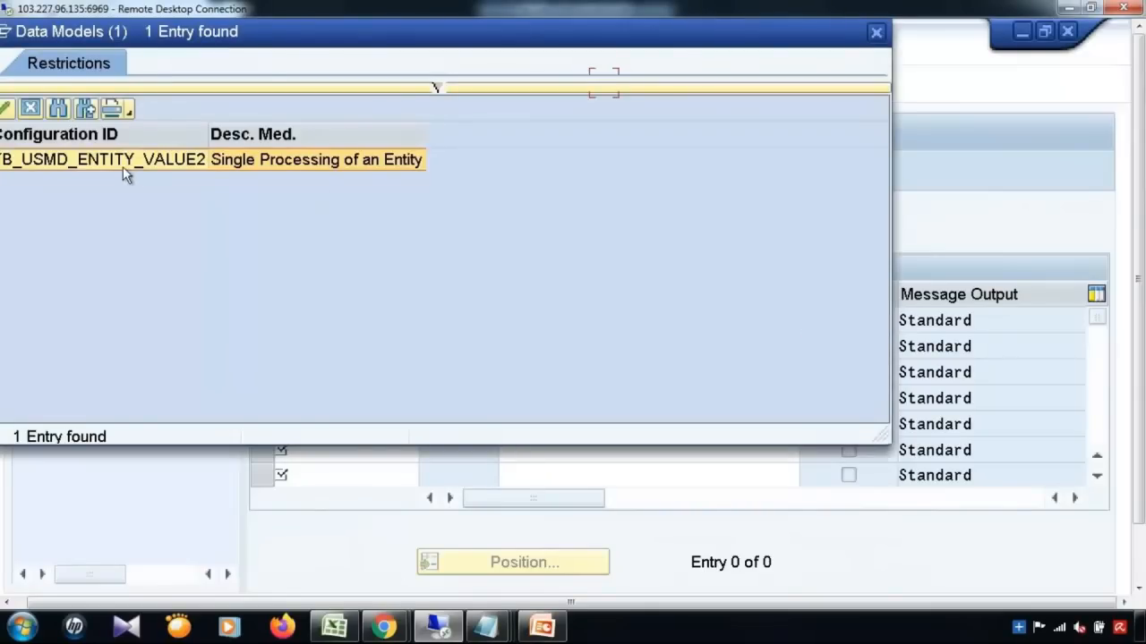
{"action": "left_click_drag", "start_coordinate": [262, 33], "coordinate": [363, 41]}
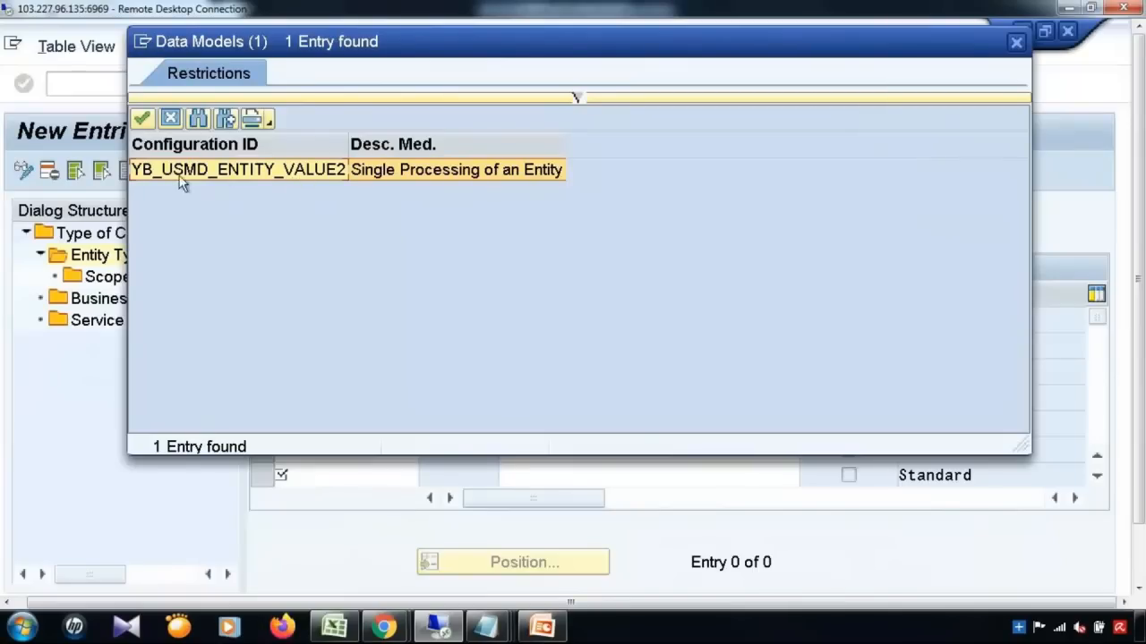
{"action": "double_click", "coordinate": [306, 171]}
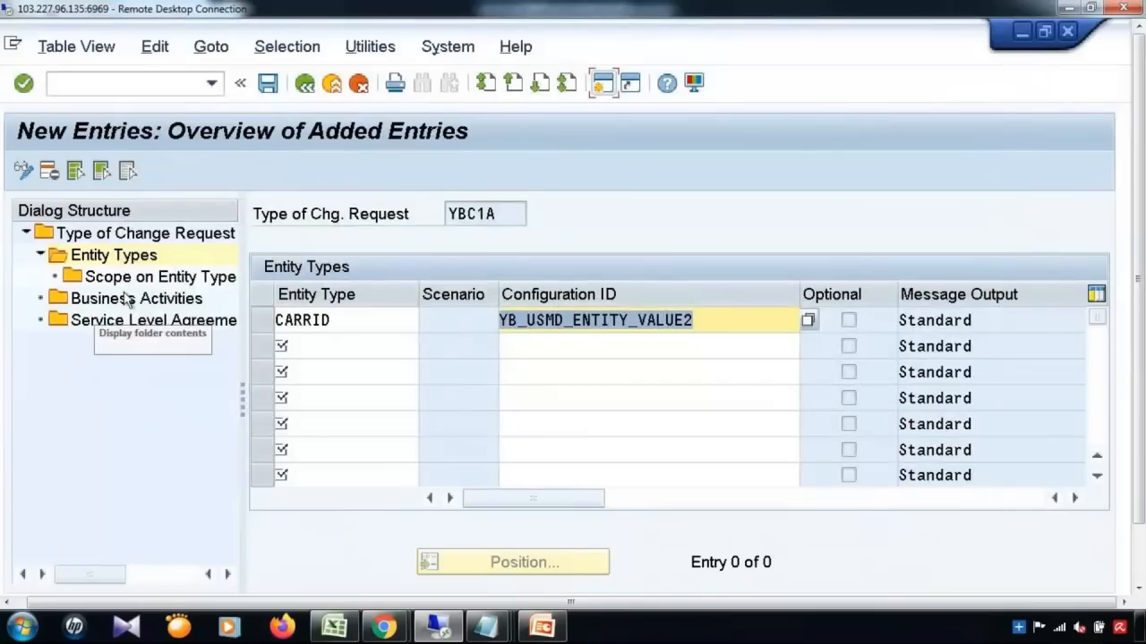
Step: Save the CARRID assignment with the customizing request and open YBC1A's Business Activities
{"action": "left_click", "coordinate": [268, 82]}
{"action": "key", "text": "Return"}
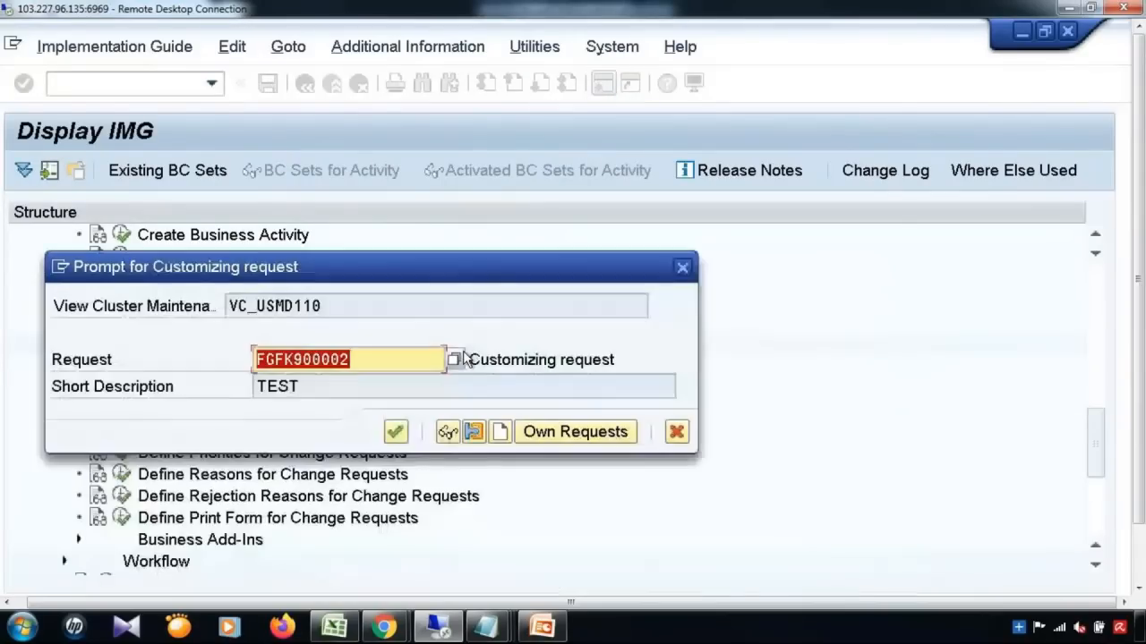
{"action": "left_click", "coordinate": [396, 432]}
{"action": "left_click", "coordinate": [262, 321]}
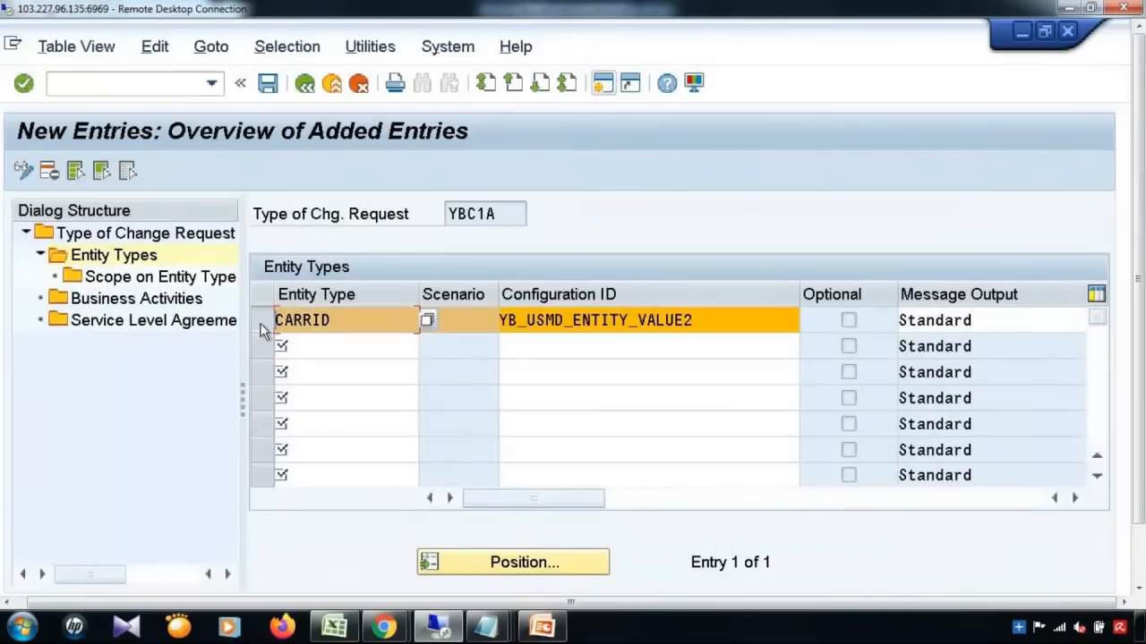
{"action": "double_click", "coordinate": [138, 303]}
Step: Assign business activity YBC1 to YBC1A and save, accepting the workflow-step warning
{"action": "left_click", "coordinate": [87, 172]}
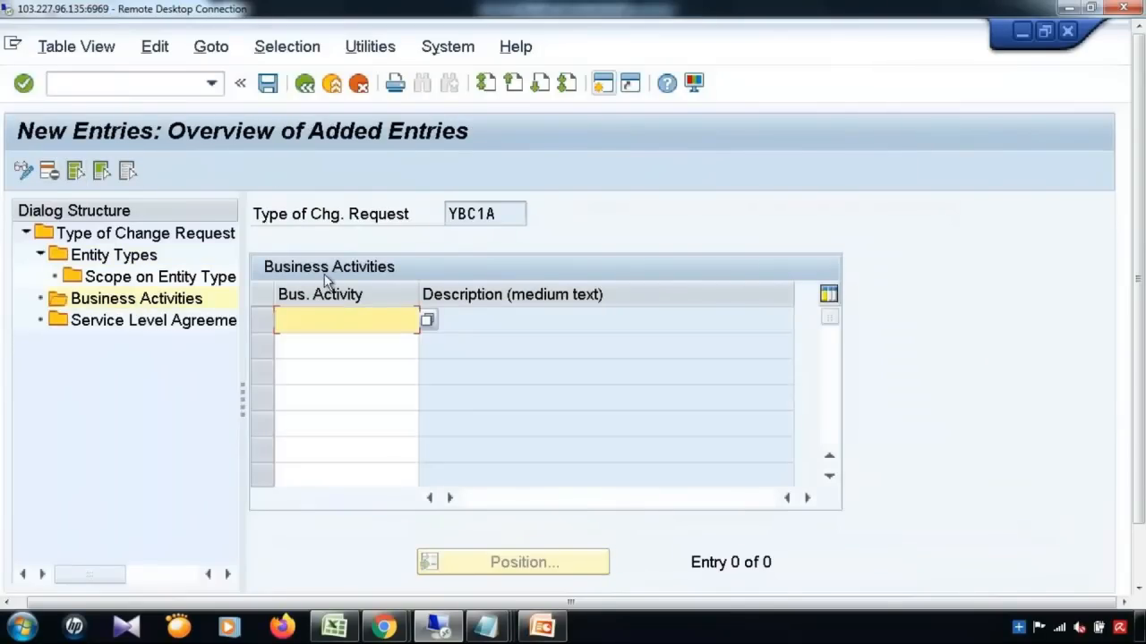
{"action": "type", "text": "Y"}
{"action": "key", "text": "BackSpace"}
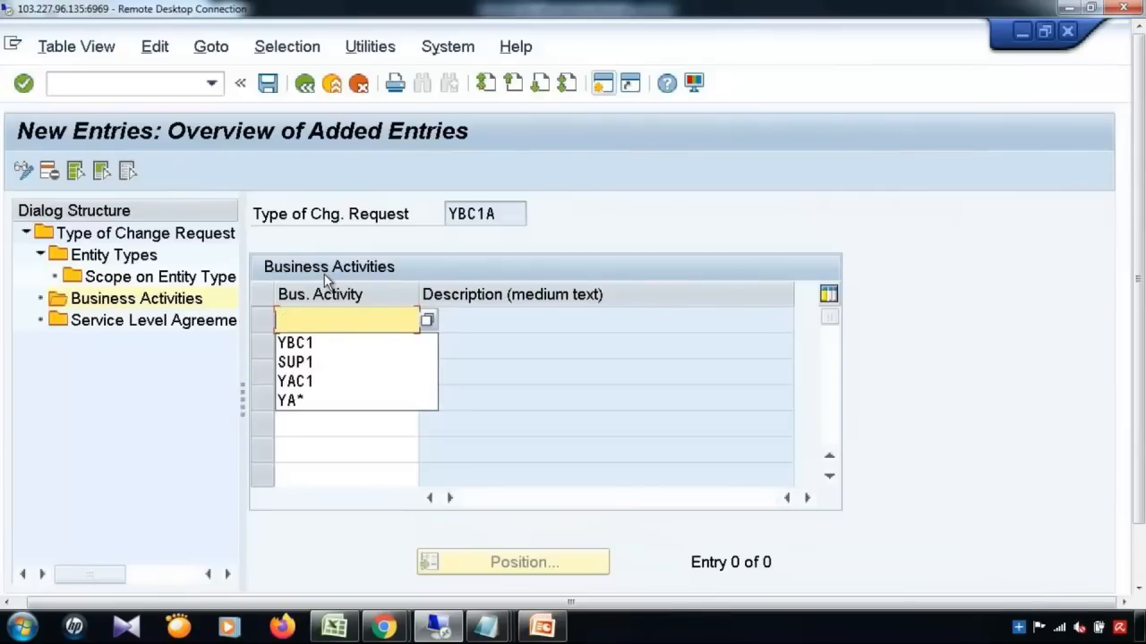
{"action": "left_click", "coordinate": [429, 320]}
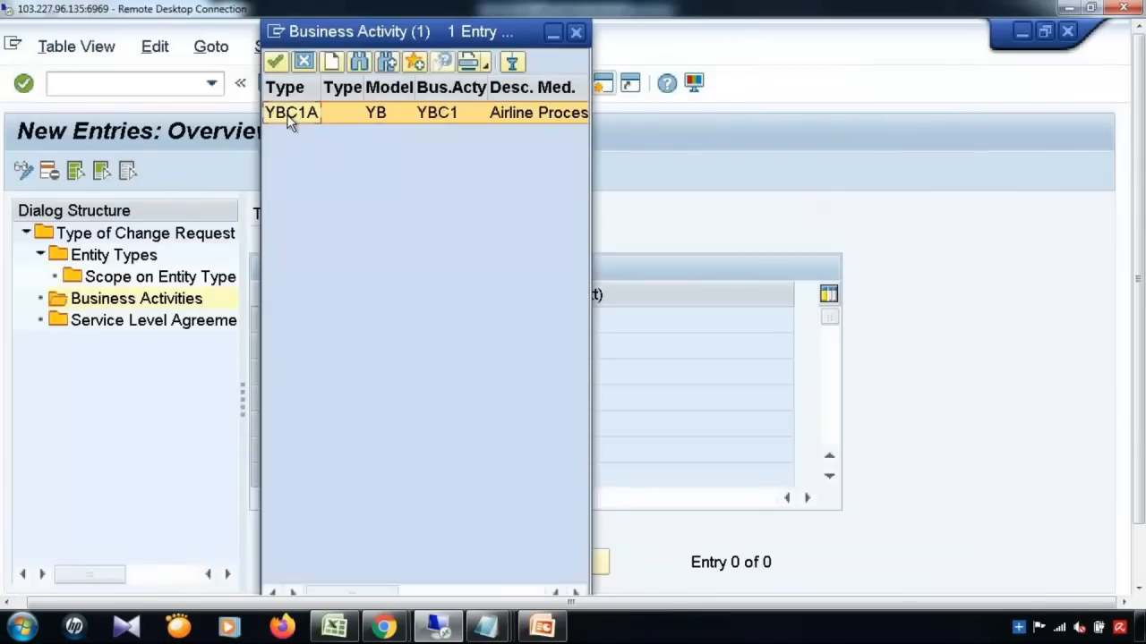
{"action": "double_click", "coordinate": [291, 113]}
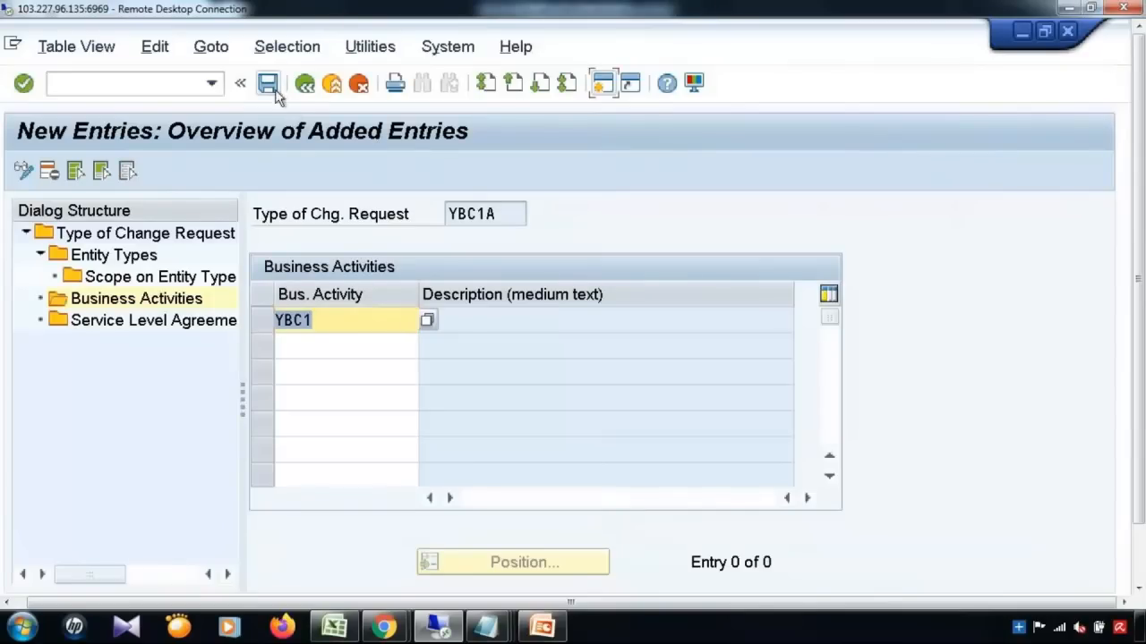
{"action": "left_click", "coordinate": [268, 83]}
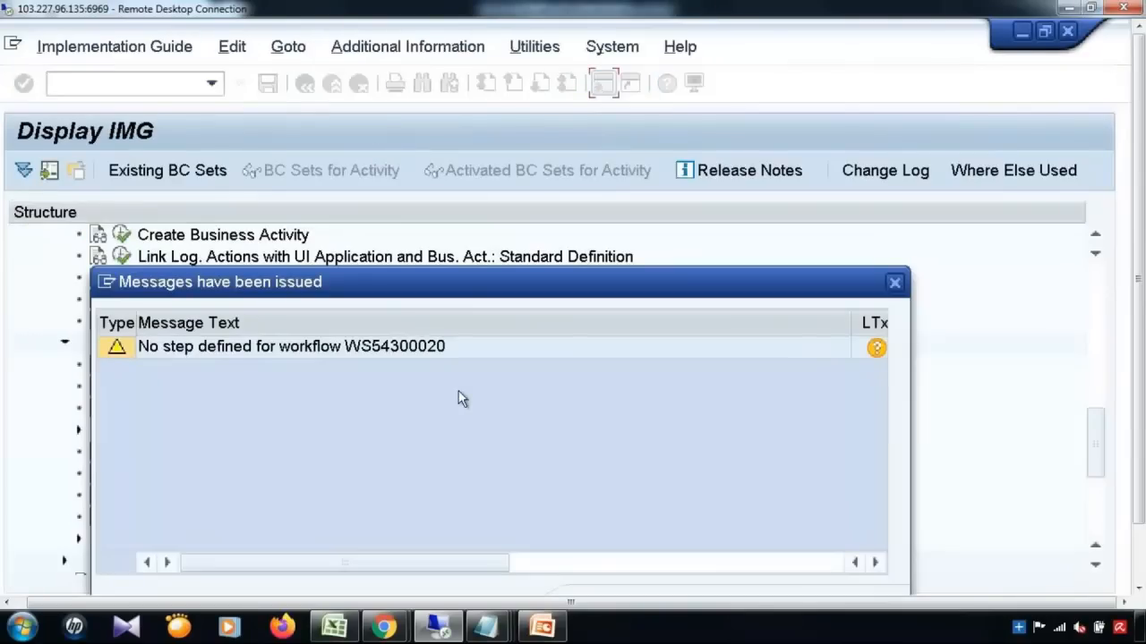
{"action": "key", "text": "Return"}
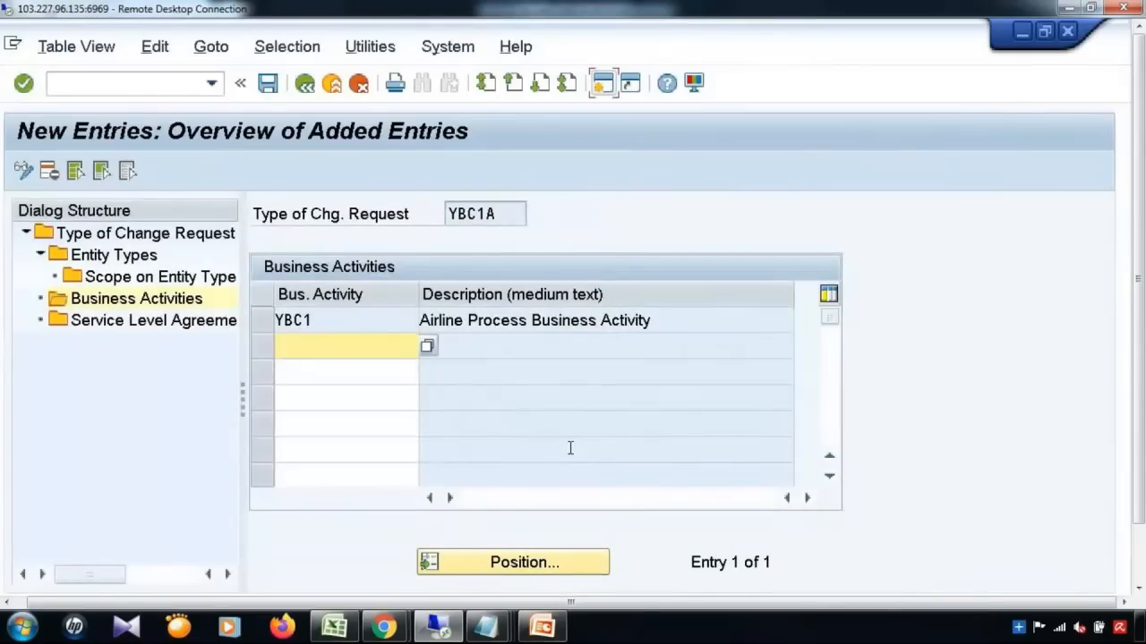
{"action": "left_click", "coordinate": [305, 84]}
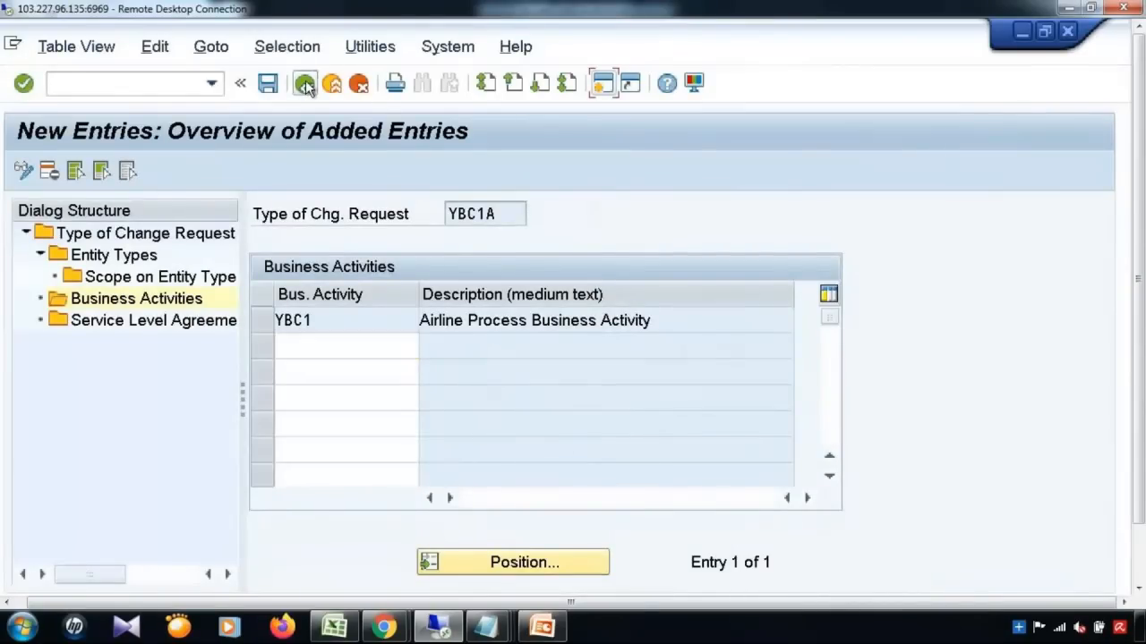
Step: Back out of the change request configuration to the implementation guide tree
{"action": "left_click", "coordinate": [305, 84]}
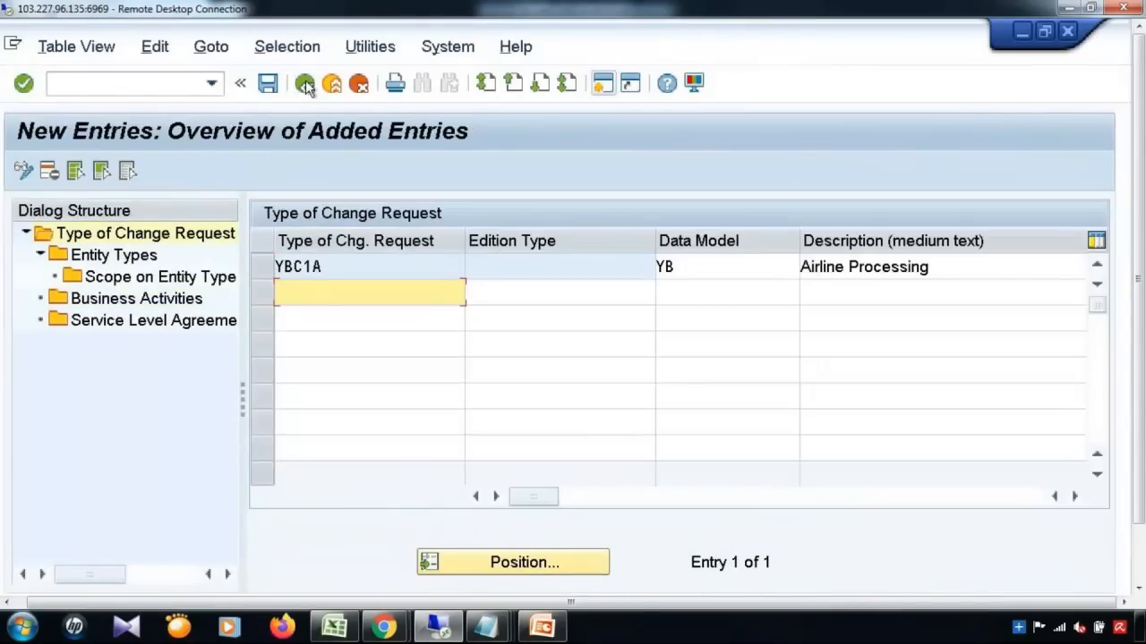
{"action": "left_click", "coordinate": [304, 84]}
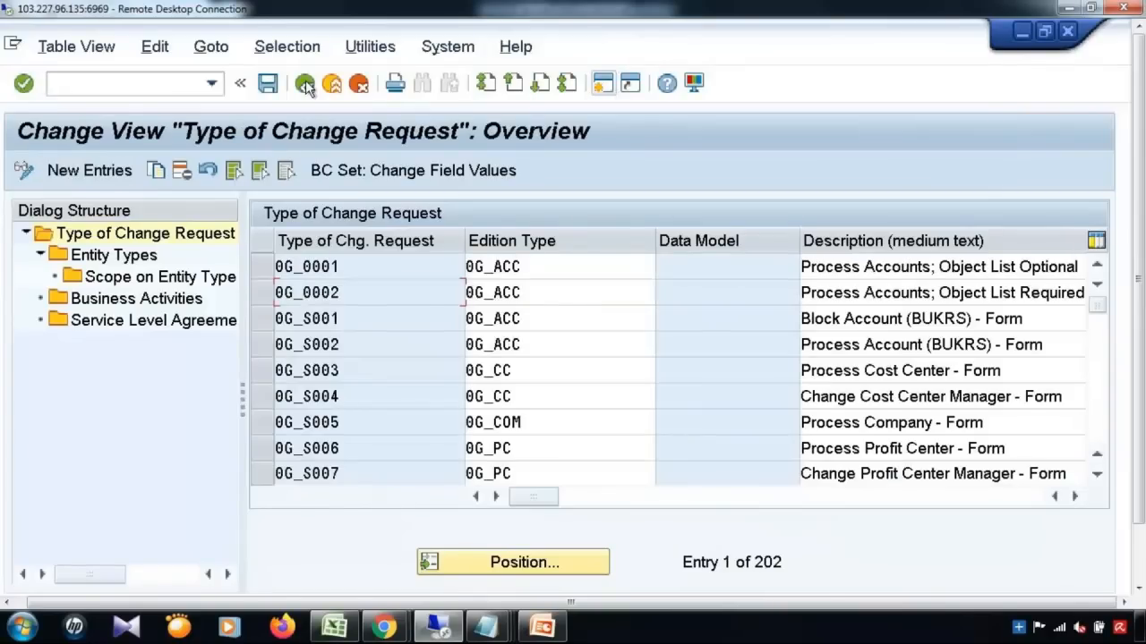
{"action": "left_click", "coordinate": [305, 83]}
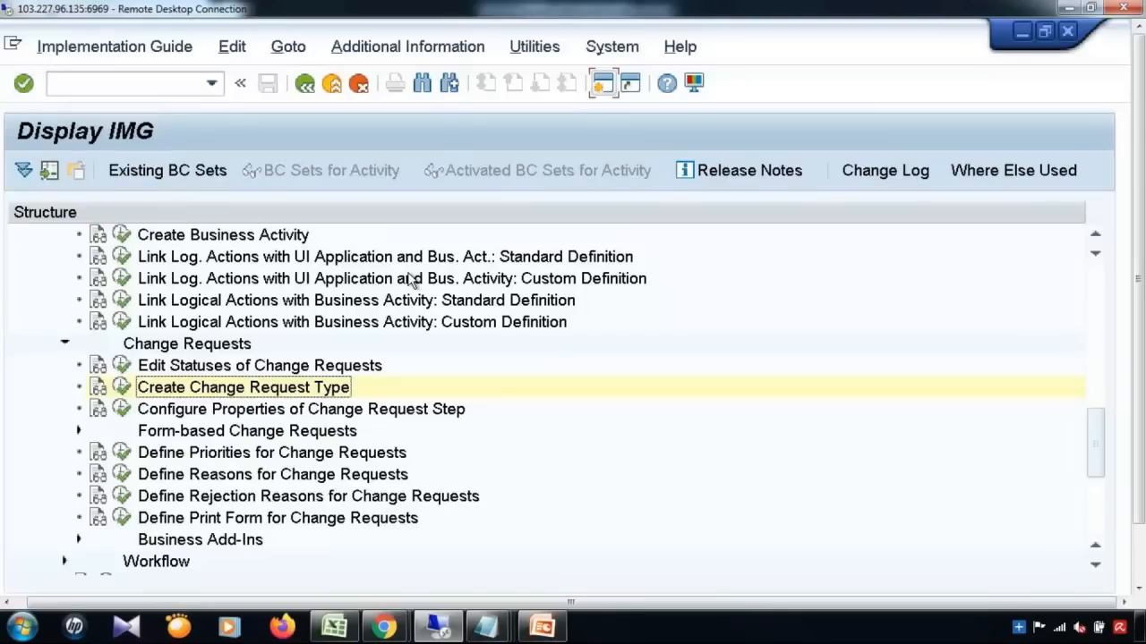
Step: In a new SAP session, run /nnwbc and maximize the NWBC Launcher page
{"action": "left_click", "coordinate": [605, 84]}
{"action": "left_click", "coordinate": [604, 84]}
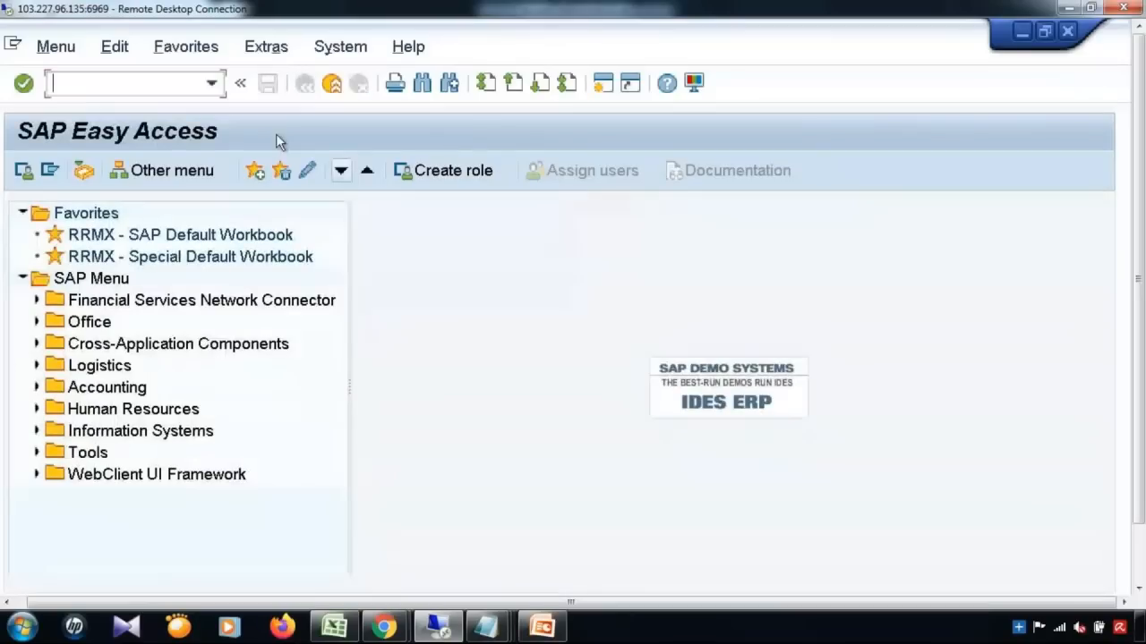
{"action": "left_click", "coordinate": [211, 83]}
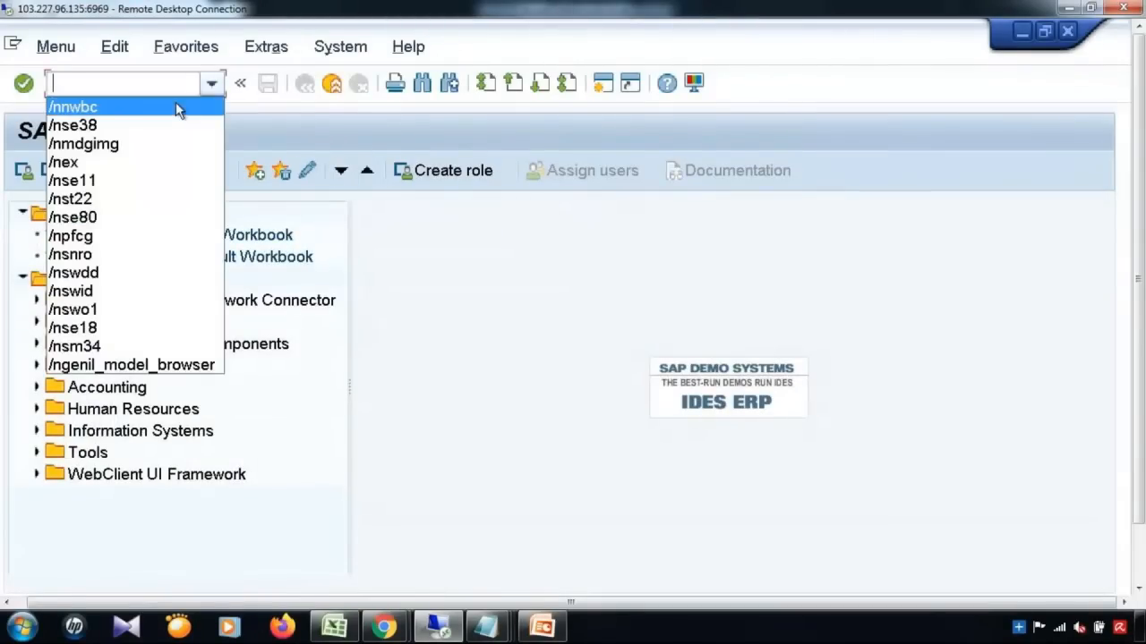
{"action": "left_click", "coordinate": [177, 107]}
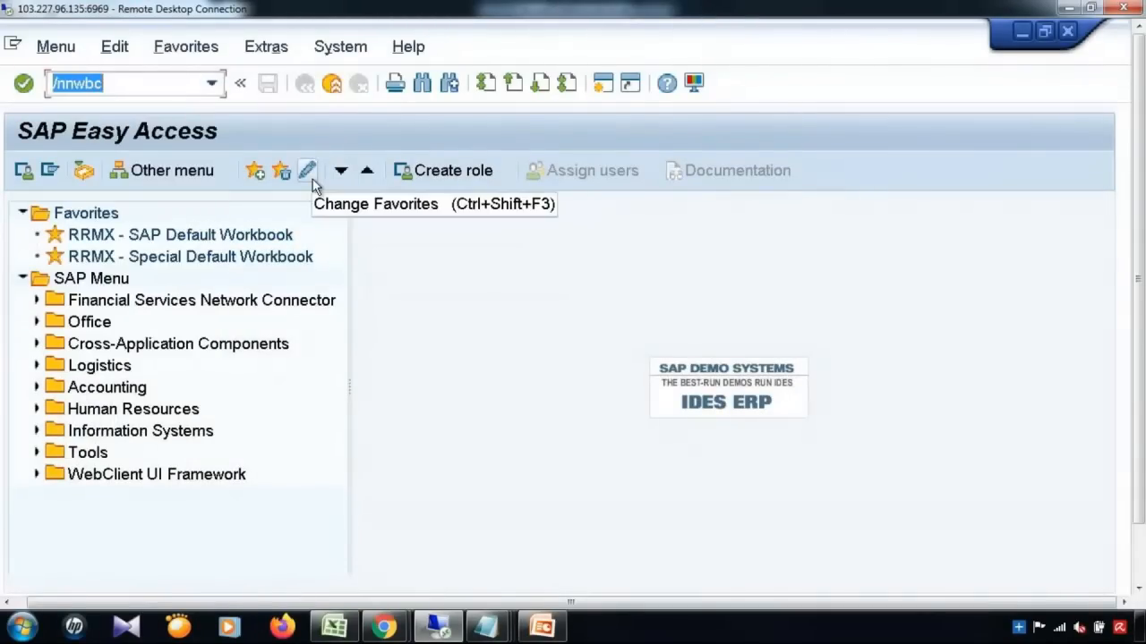
{"action": "key", "text": "Return"}
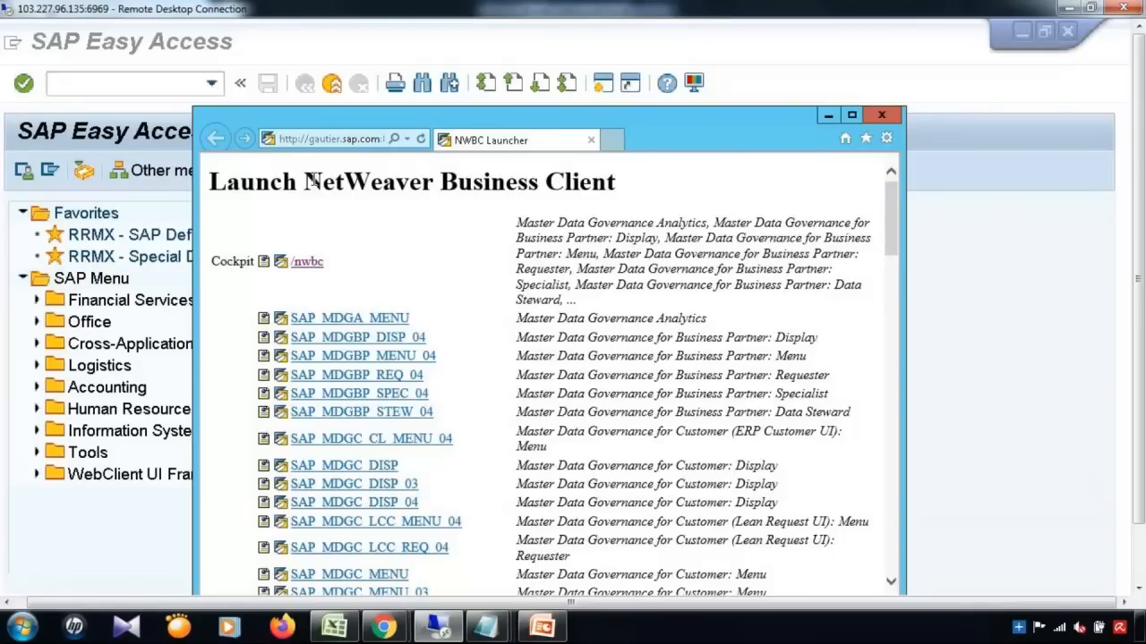
{"action": "left_click", "coordinate": [853, 115]}
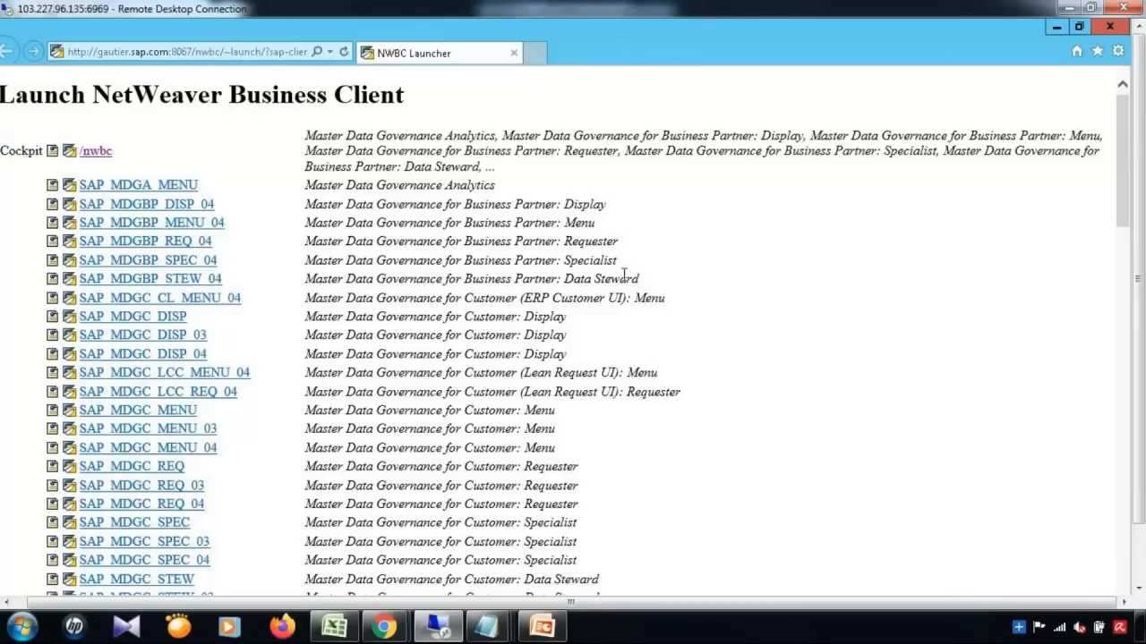
Step: Minimize the NWBC Launcher and enter /npfcg in the SAP Easy Access command field
{"action": "left_click", "coordinate": [1057, 29]}
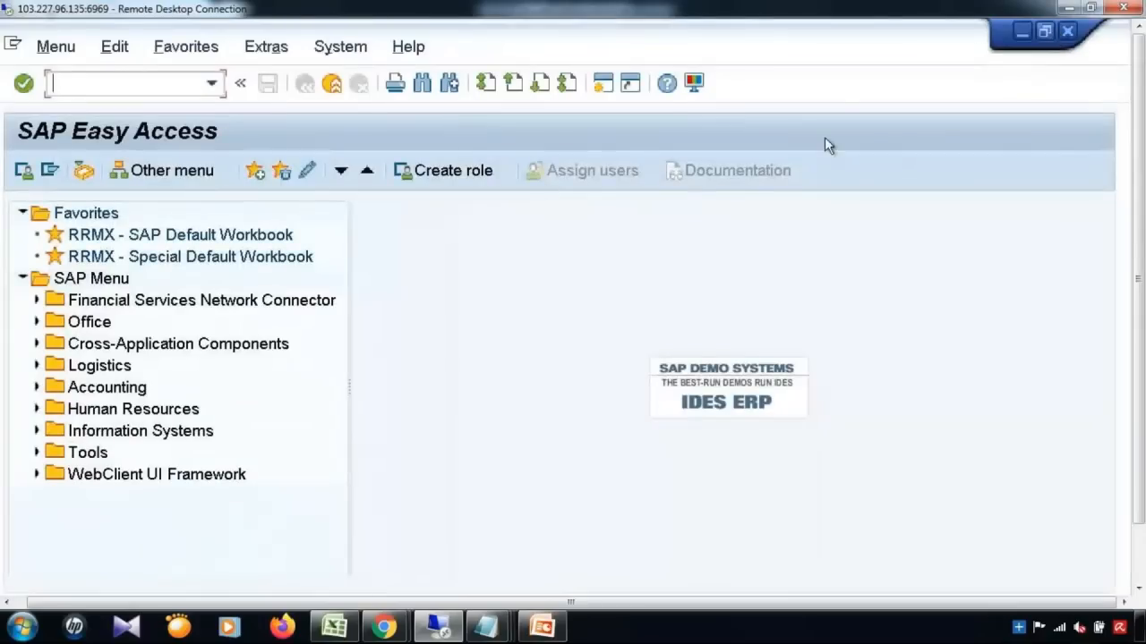
{"action": "type", "text": "/npfcg"}
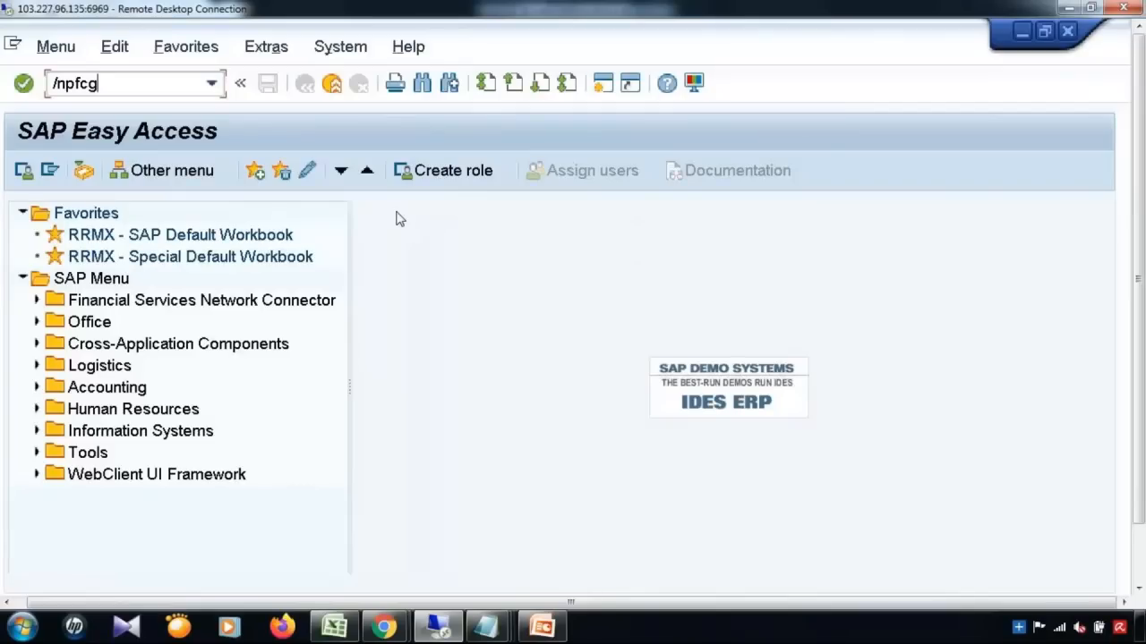
Step: Run PFCG, display the SAP_MDGX_MENU role picked from the role history, then go back
{"action": "key", "text": "Return"}
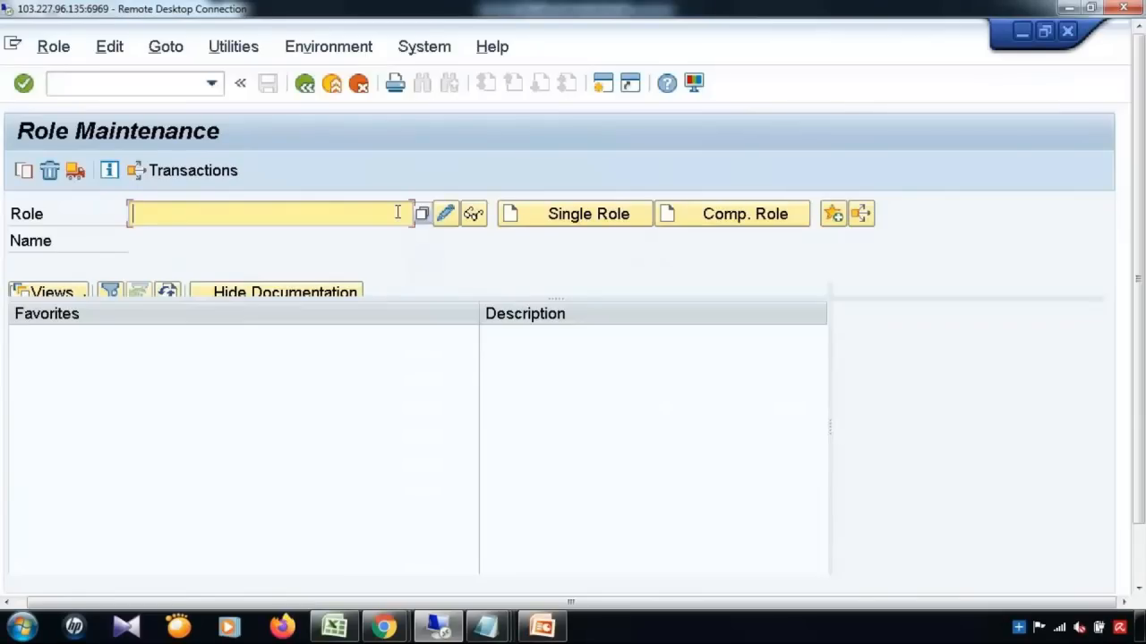
{"action": "left_click", "coordinate": [397, 212]}
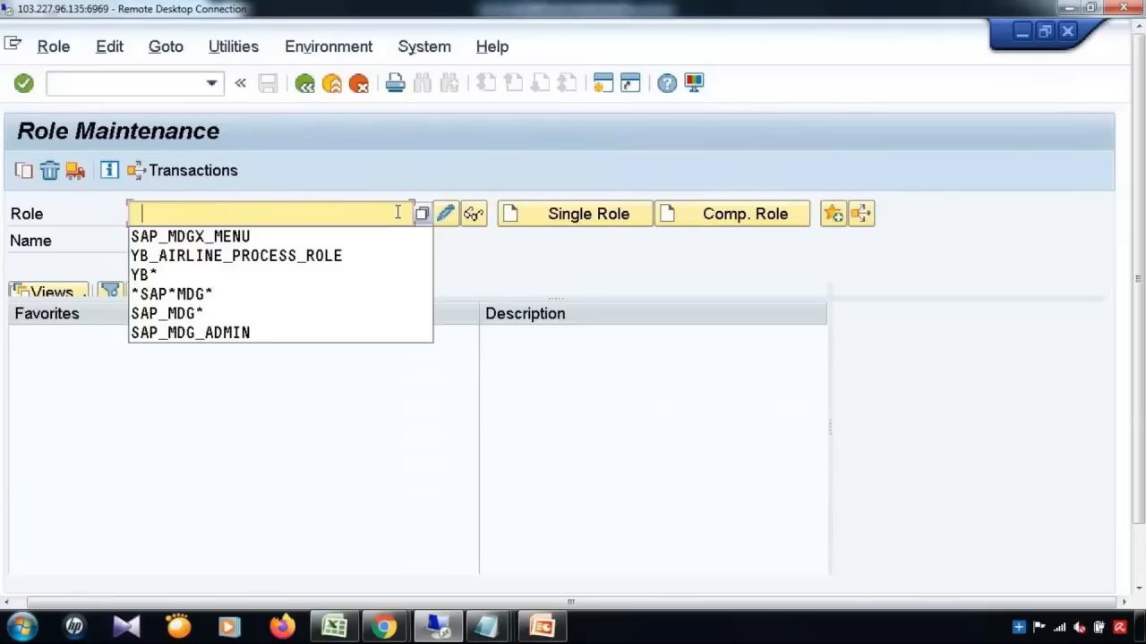
{"action": "left_click", "coordinate": [227, 234]}
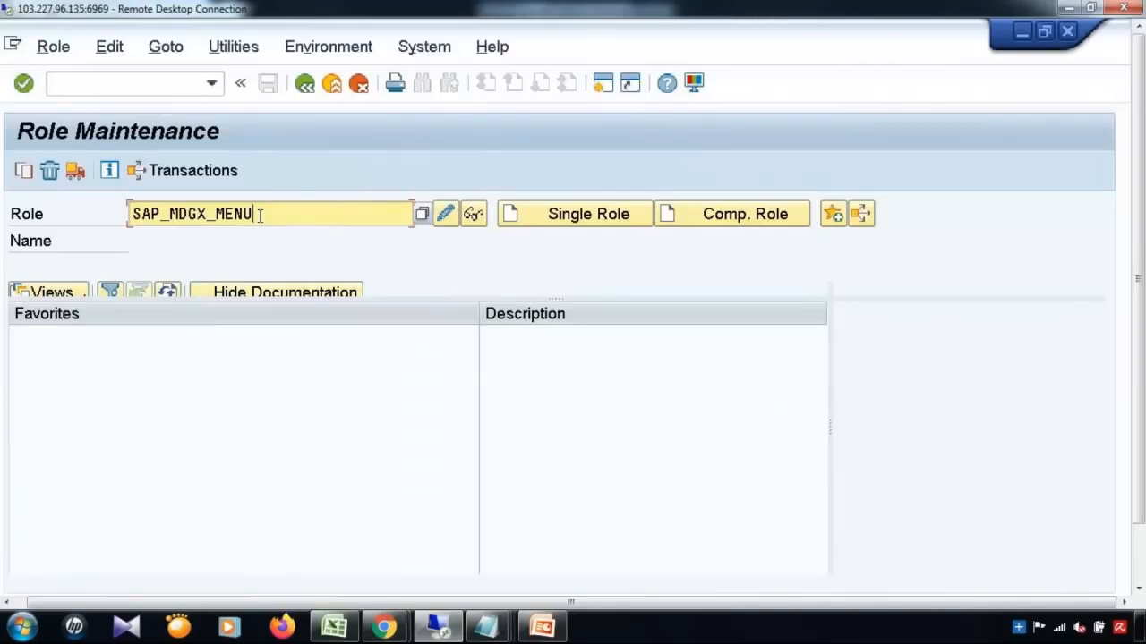
{"action": "left_click_drag", "start_coordinate": [254, 215], "coordinate": [98, 215]}
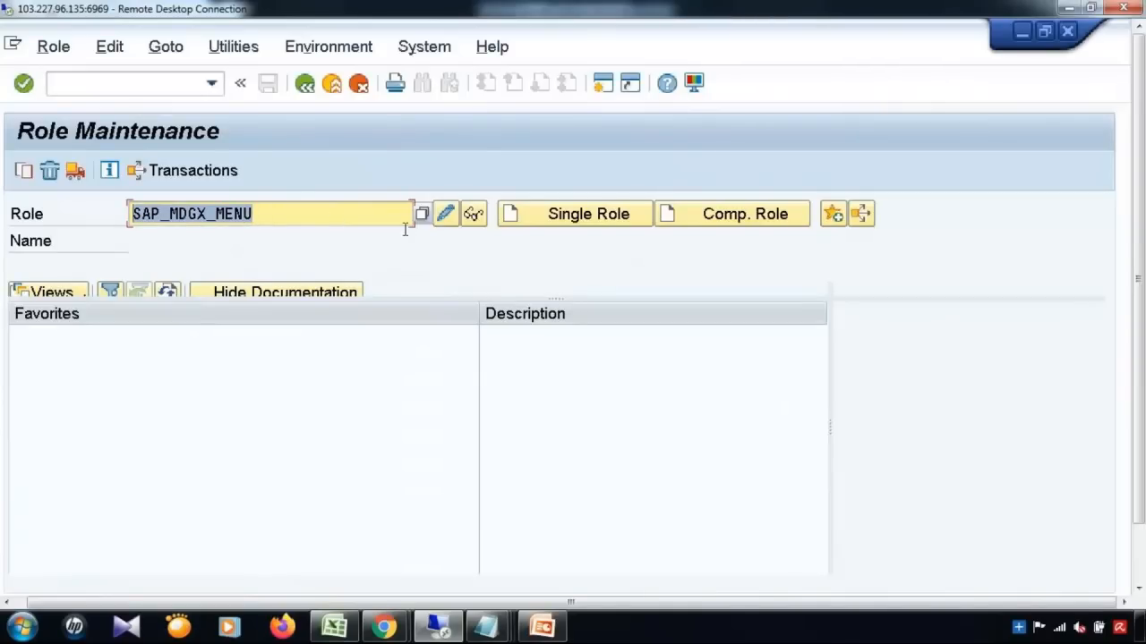
{"action": "left_click", "coordinate": [474, 215]}
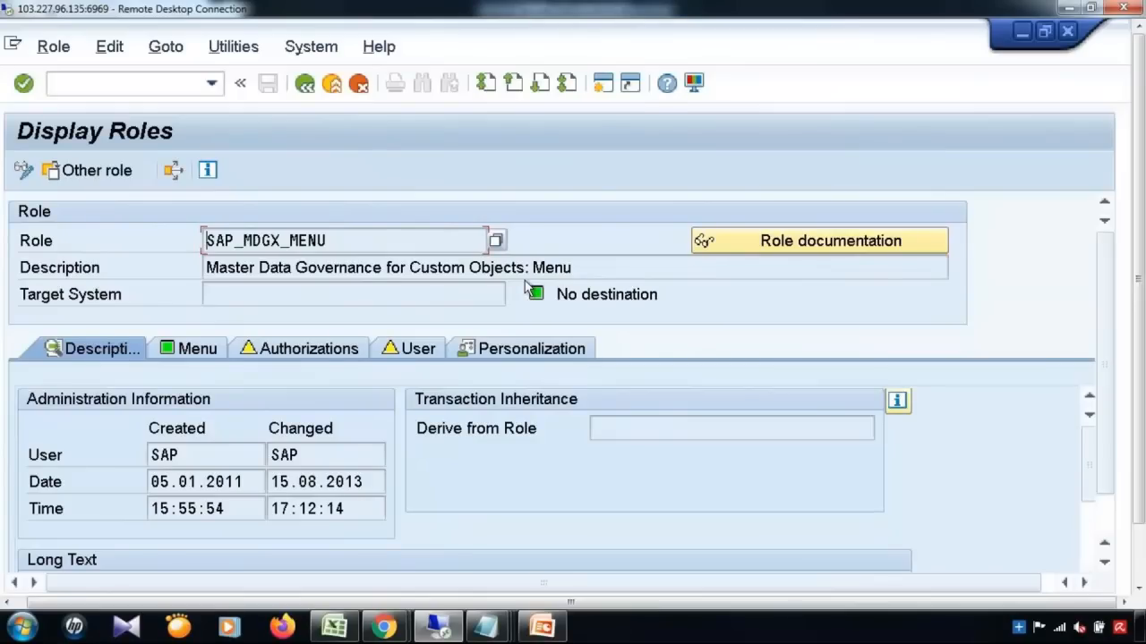
{"action": "left_click", "coordinate": [304, 84]}
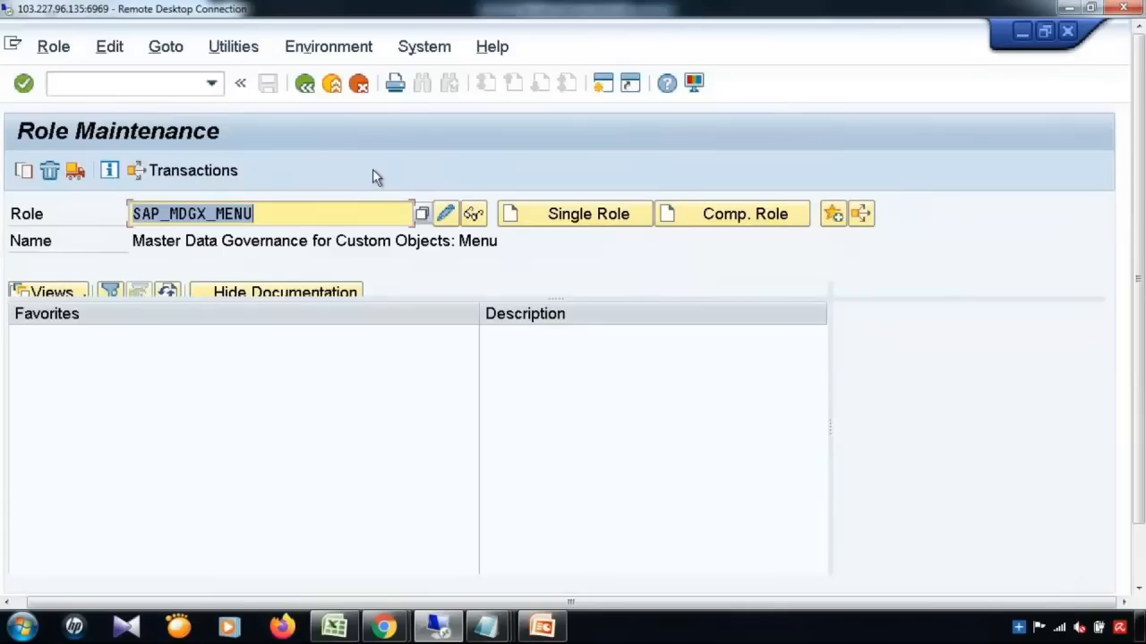
Step: Copy SAP_MDGX_MENU with all contents to YB_SAP_MDGX_MENU and display the new role
{"action": "left_click", "coordinate": [24, 171]}
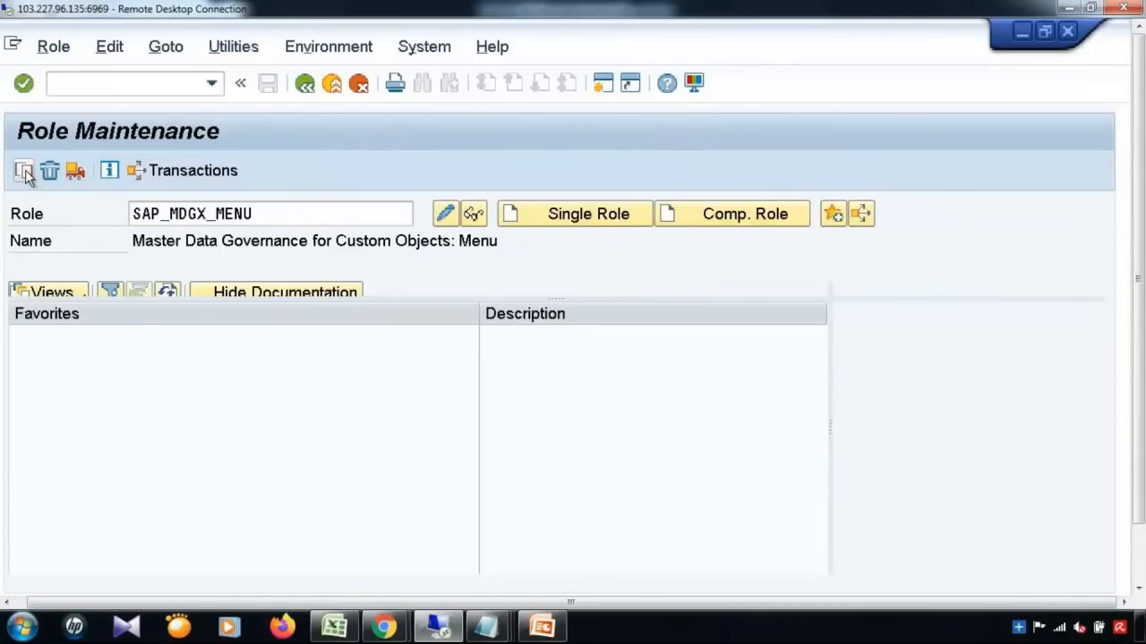
{"action": "left_click", "coordinate": [331, 413]}
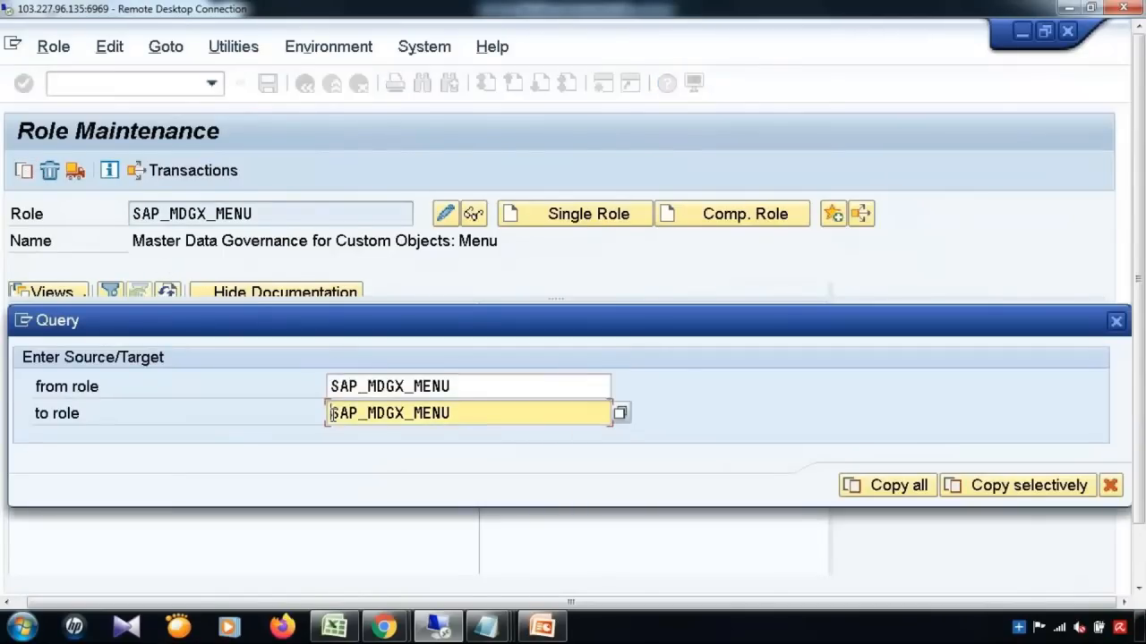
{"action": "type", "text": "YB_"}
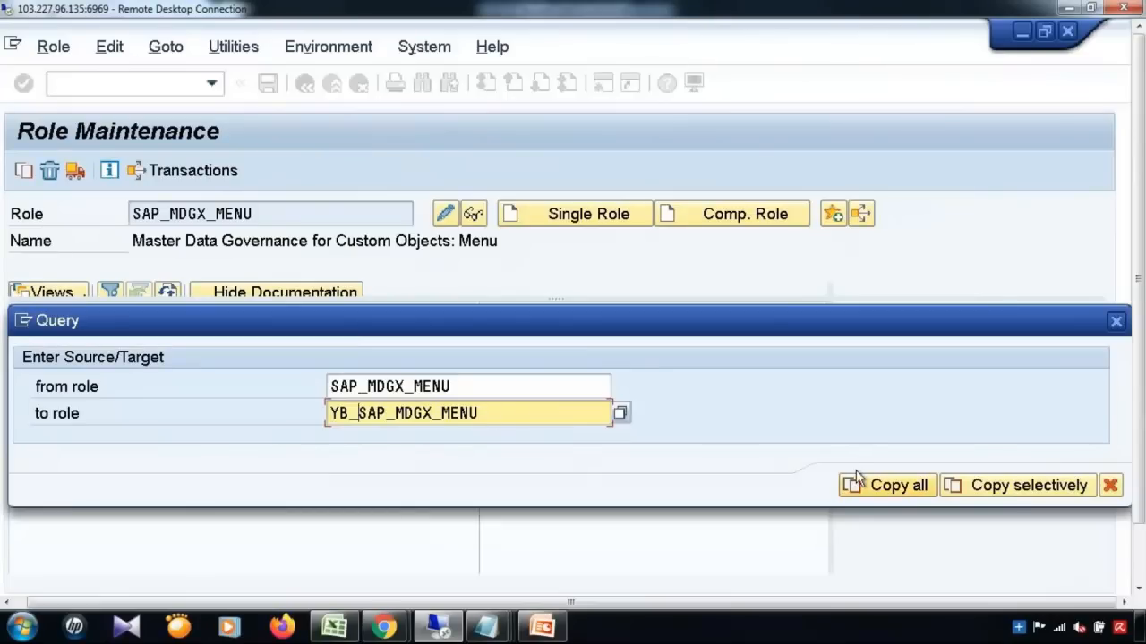
{"action": "left_click", "coordinate": [879, 486]}
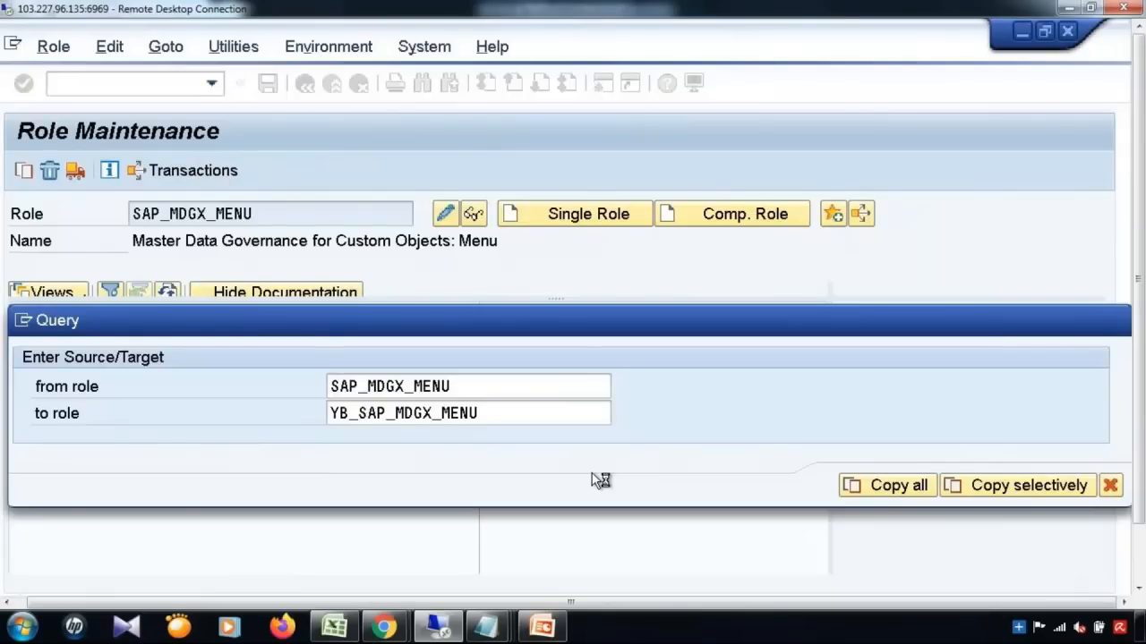
{"action": "left_click", "coordinate": [473, 214]}
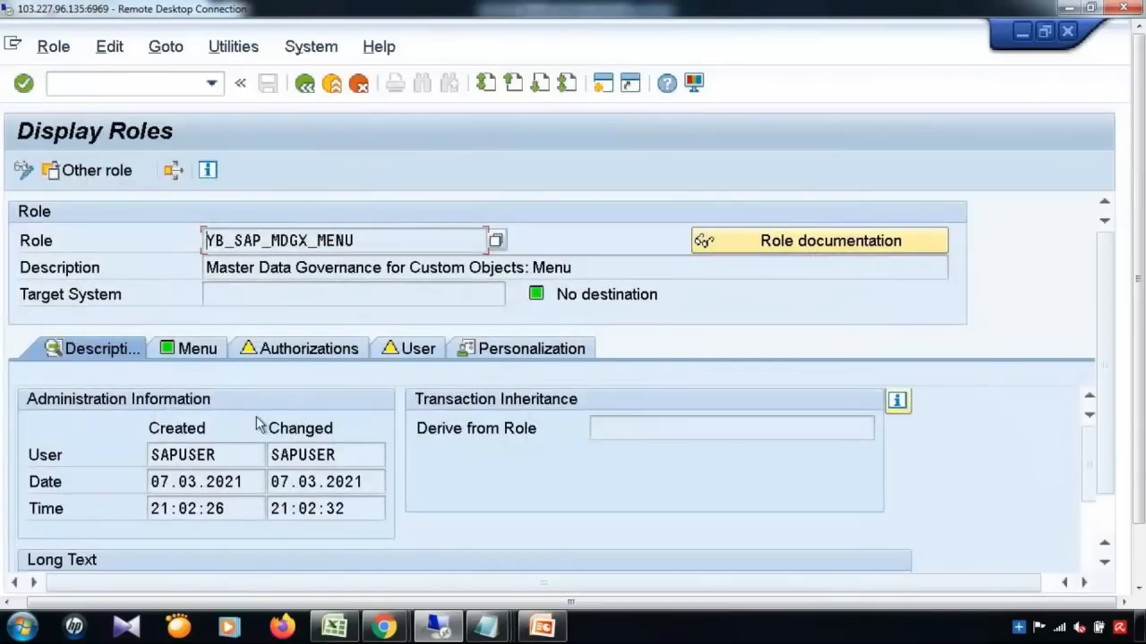
Step: Review the YB_SAP_MDGX_MENU role's Menu and Authorizations tabs
{"action": "left_click", "coordinate": [200, 354]}
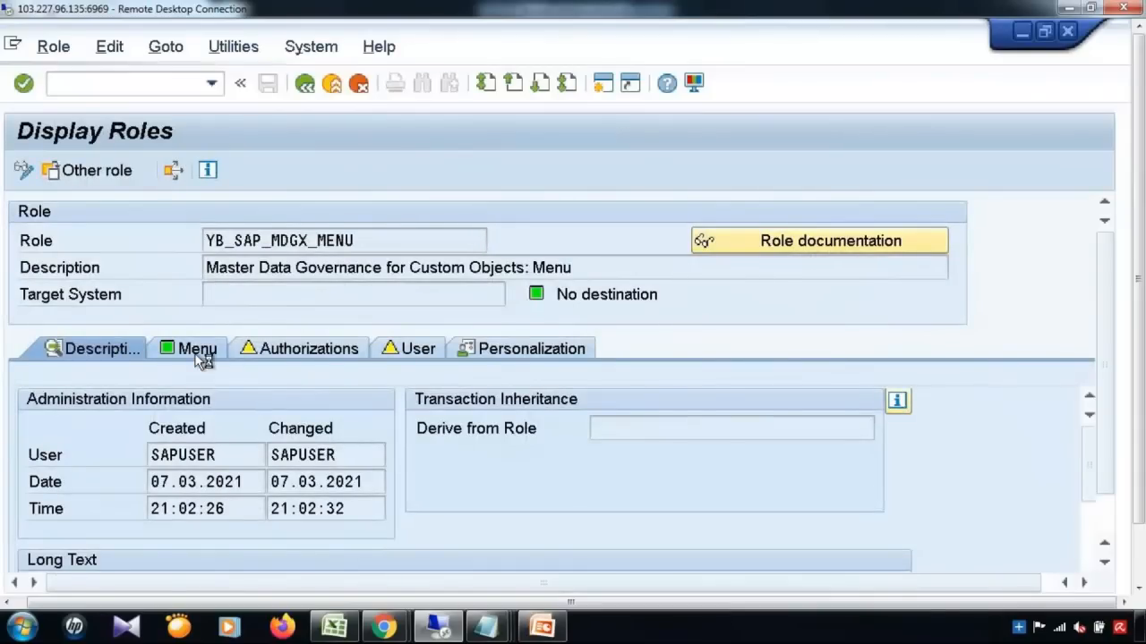
{"action": "left_click", "coordinate": [288, 351]}
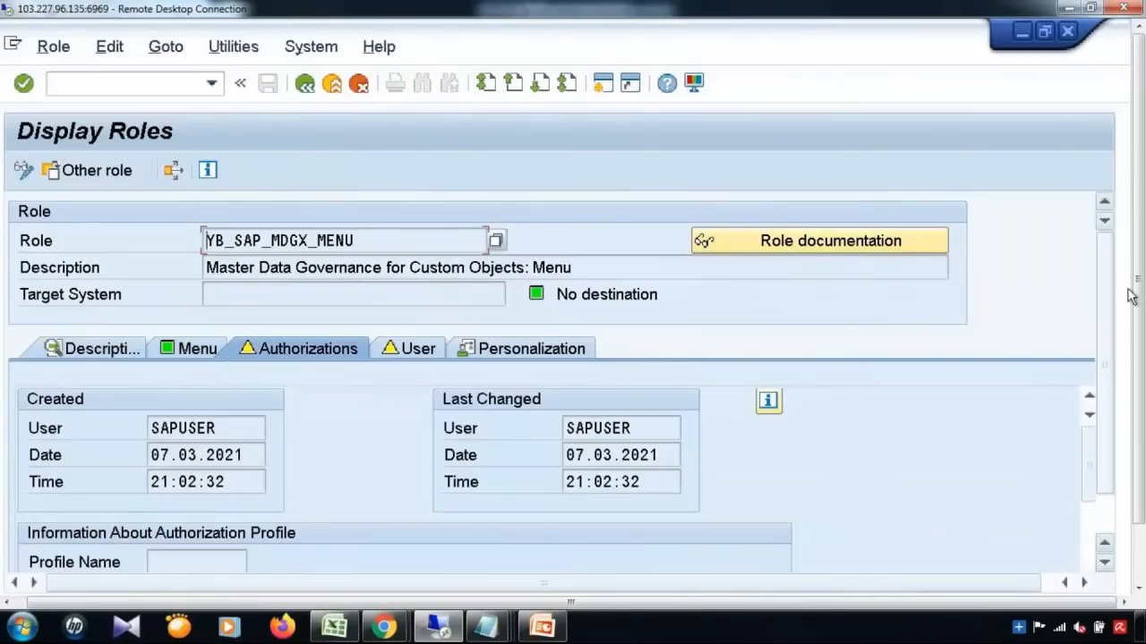
{"action": "left_click_drag", "start_coordinate": [1137, 291], "coordinate": [1139, 344]}
{"action": "left_click_drag", "start_coordinate": [1107, 405], "coordinate": [1144, 108]}
{"action": "left_click_drag", "start_coordinate": [1141, 379], "coordinate": [1140, 455]}
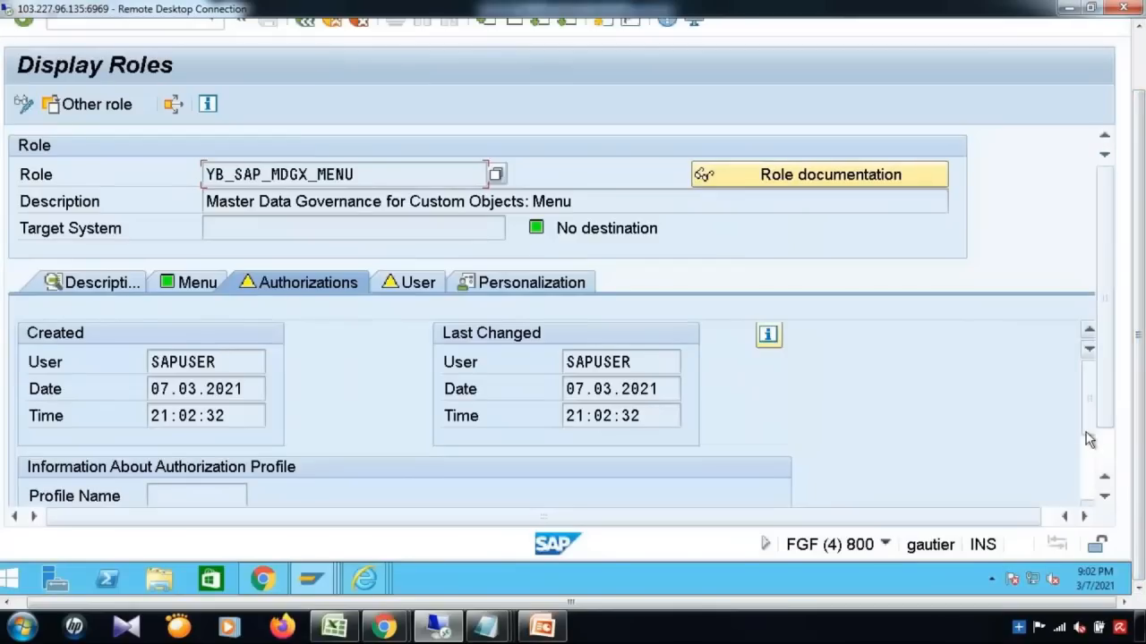
{"action": "scroll", "coordinate": [685, 492], "scroll_direction": "down", "scroll_amount": 4}
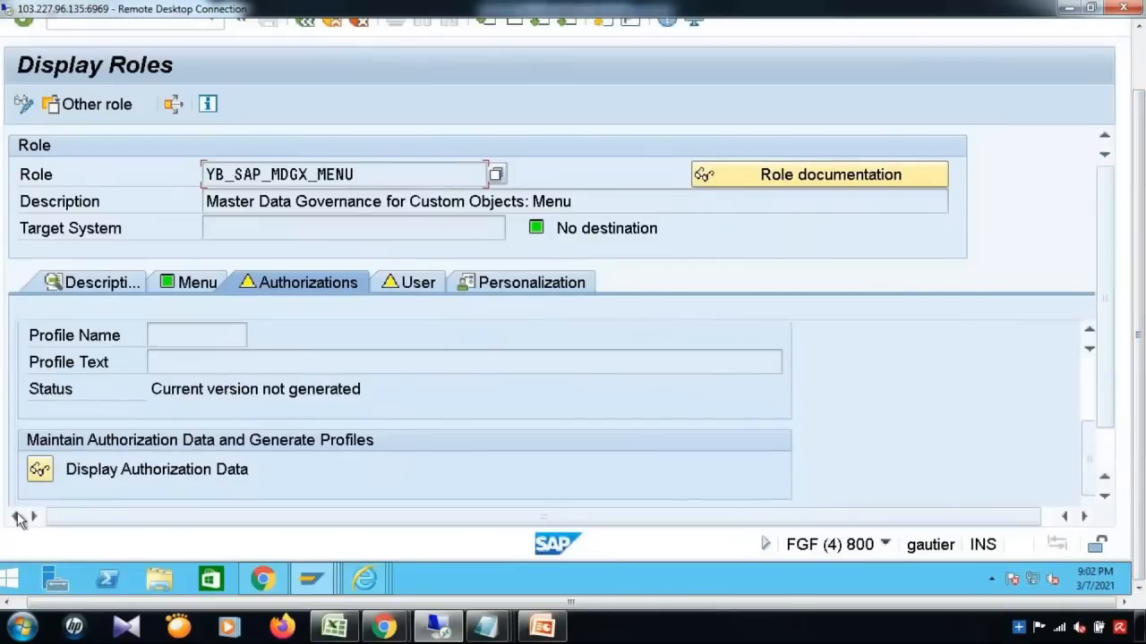
Step: Inspect the role's authorization data and object transactions, then switch the role into change mode
{"action": "left_click", "coordinate": [34, 476]}
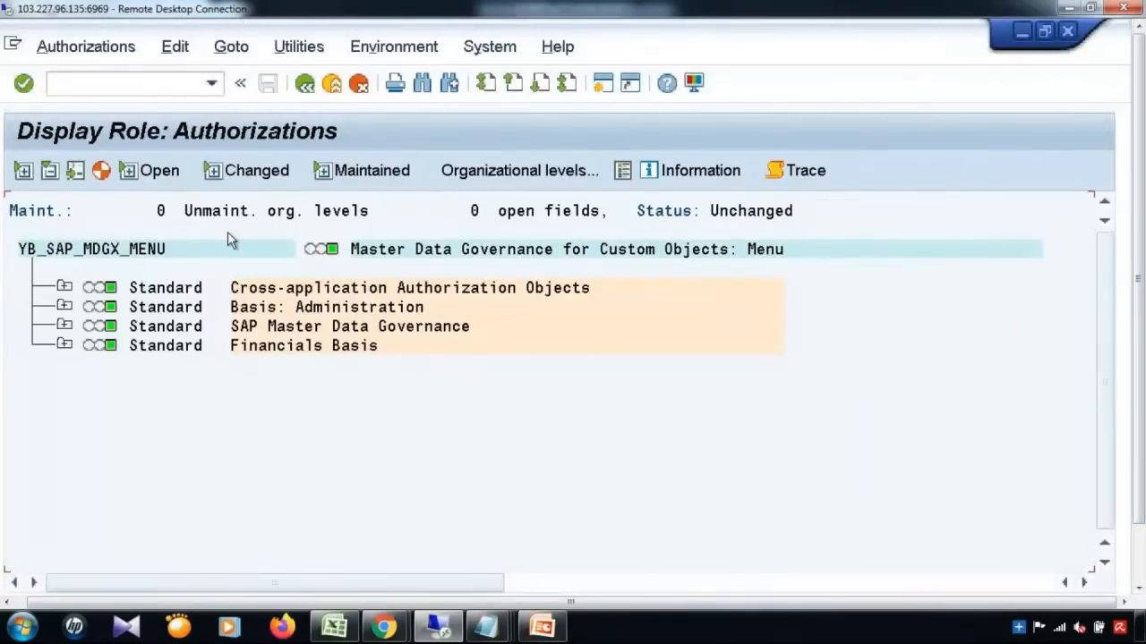
{"action": "left_click", "coordinate": [101, 170]}
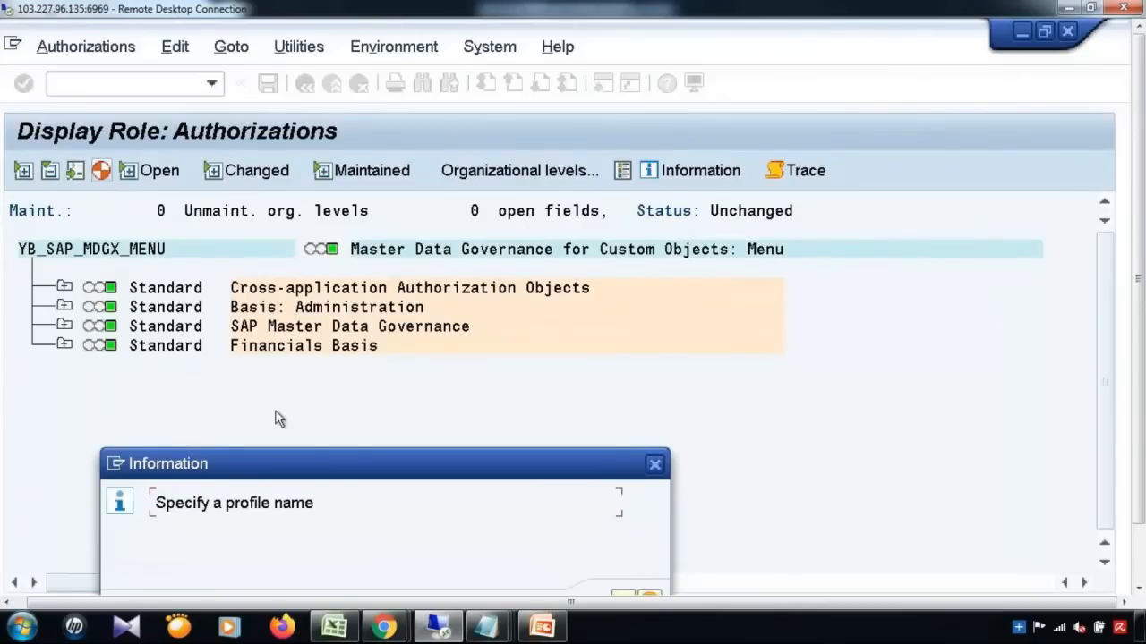
{"action": "left_click", "coordinate": [655, 466]}
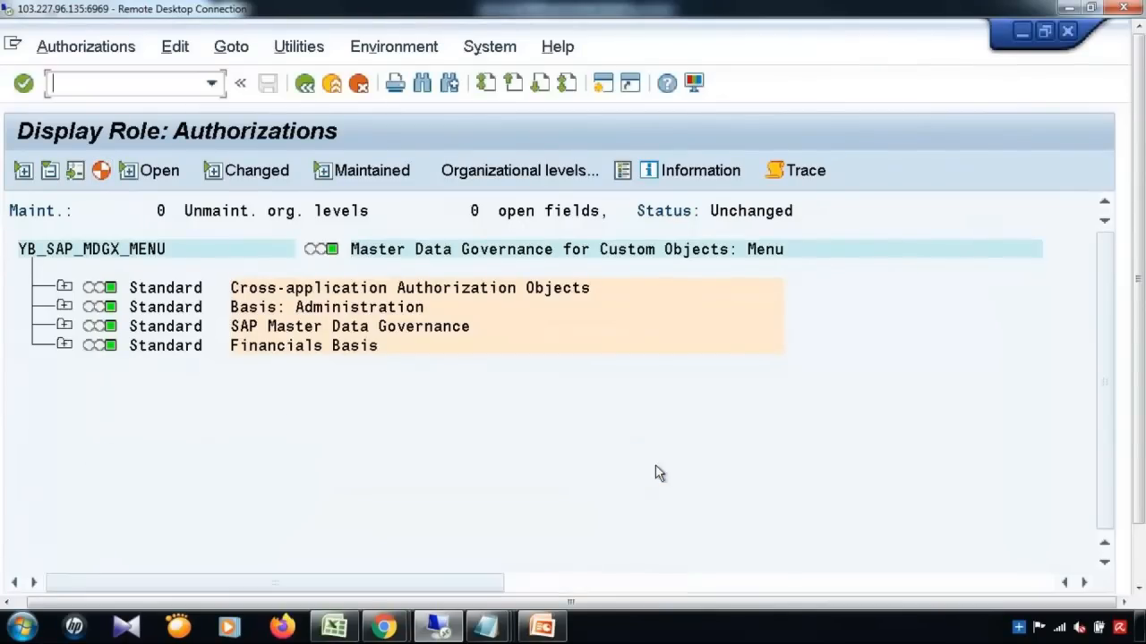
{"action": "left_click", "coordinate": [64, 287]}
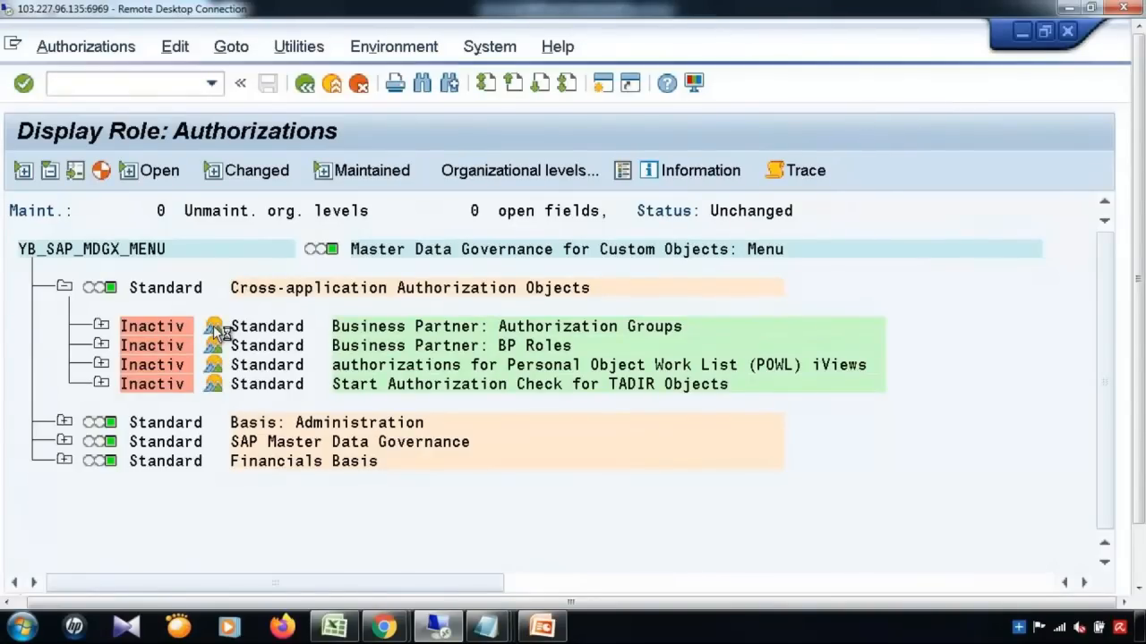
{"action": "left_click", "coordinate": [215, 330]}
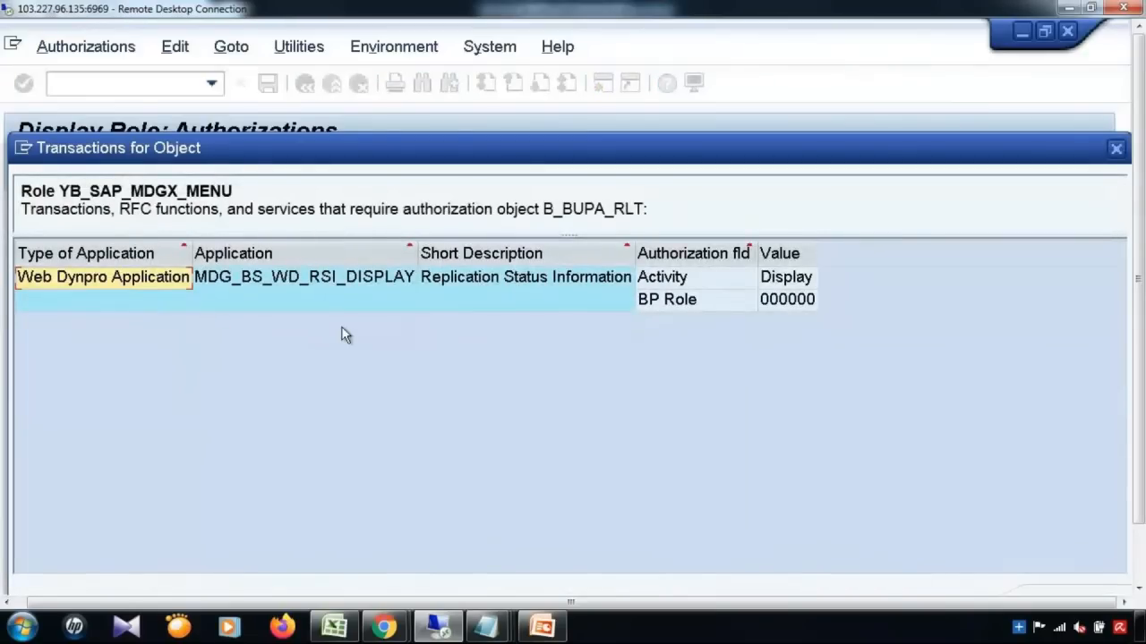
{"action": "key", "text": "Escape"}
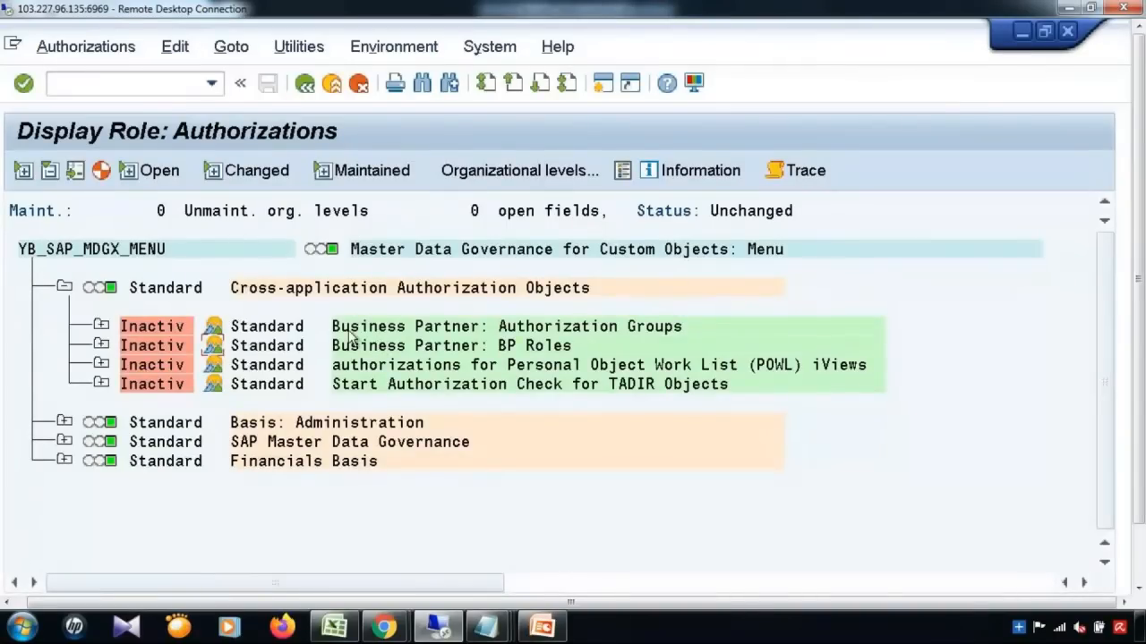
{"action": "left_click", "coordinate": [304, 83]}
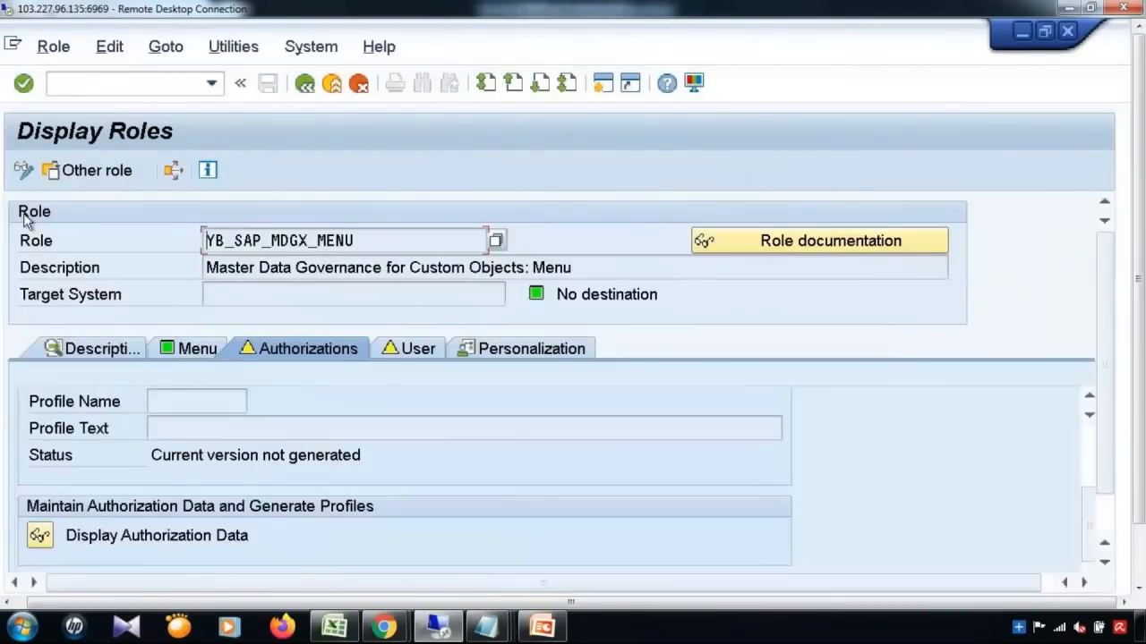
{"action": "left_click", "coordinate": [24, 171]}
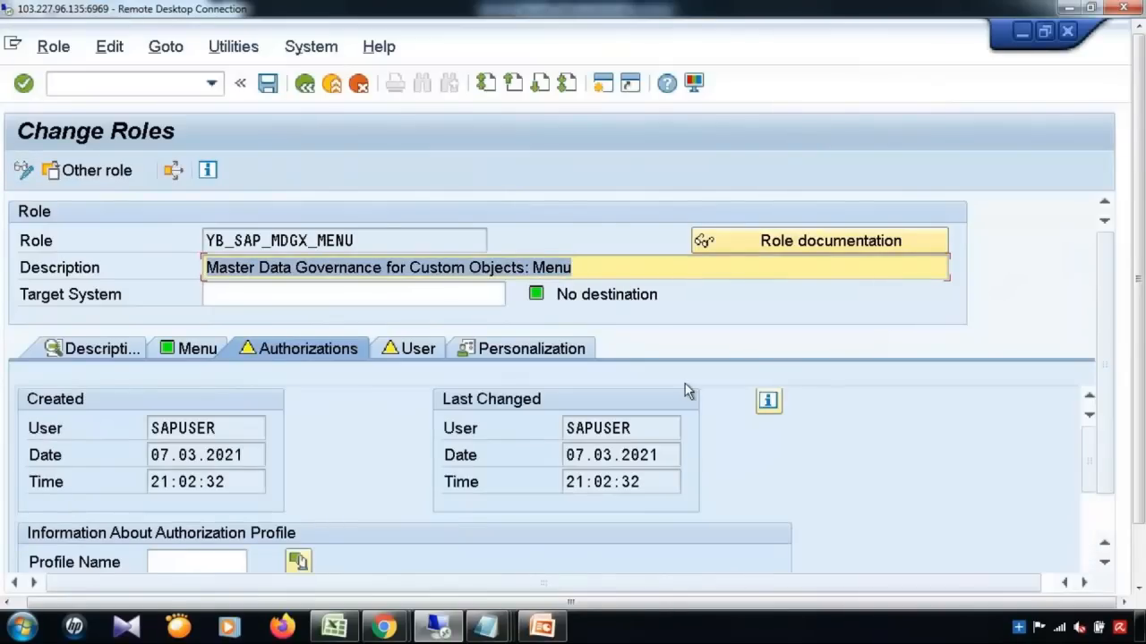
Step: Activate the inactive Cross-application and Basis: Administration authorization entries
{"action": "left_click_drag", "start_coordinate": [1088, 460], "coordinate": [1088, 553]}
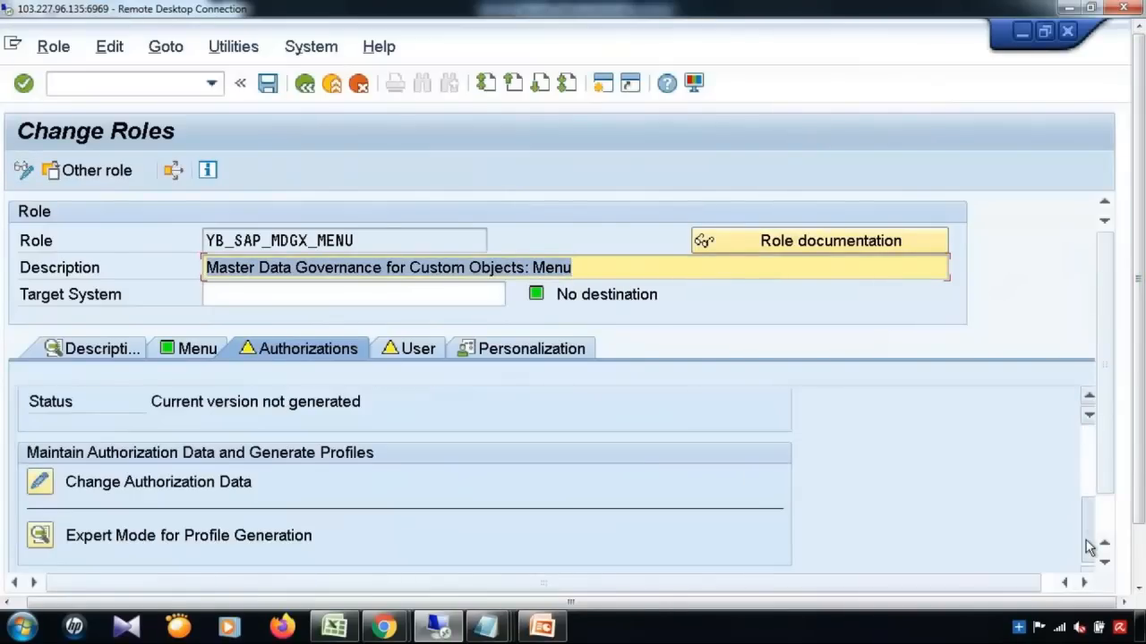
{"action": "left_click", "coordinate": [41, 481]}
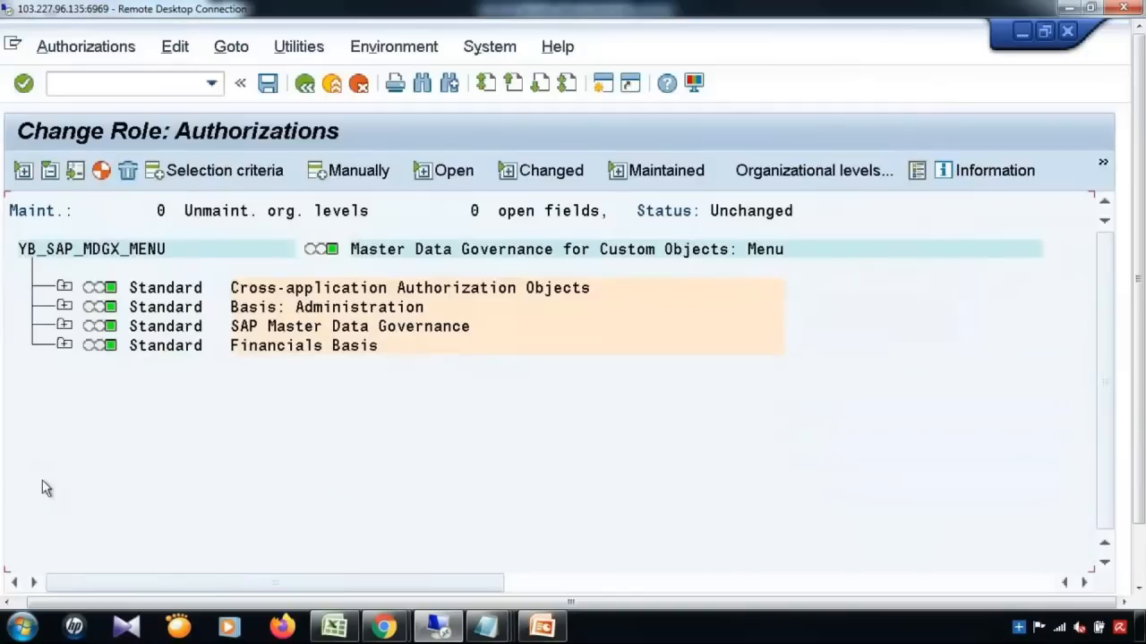
{"action": "left_click", "coordinate": [65, 287]}
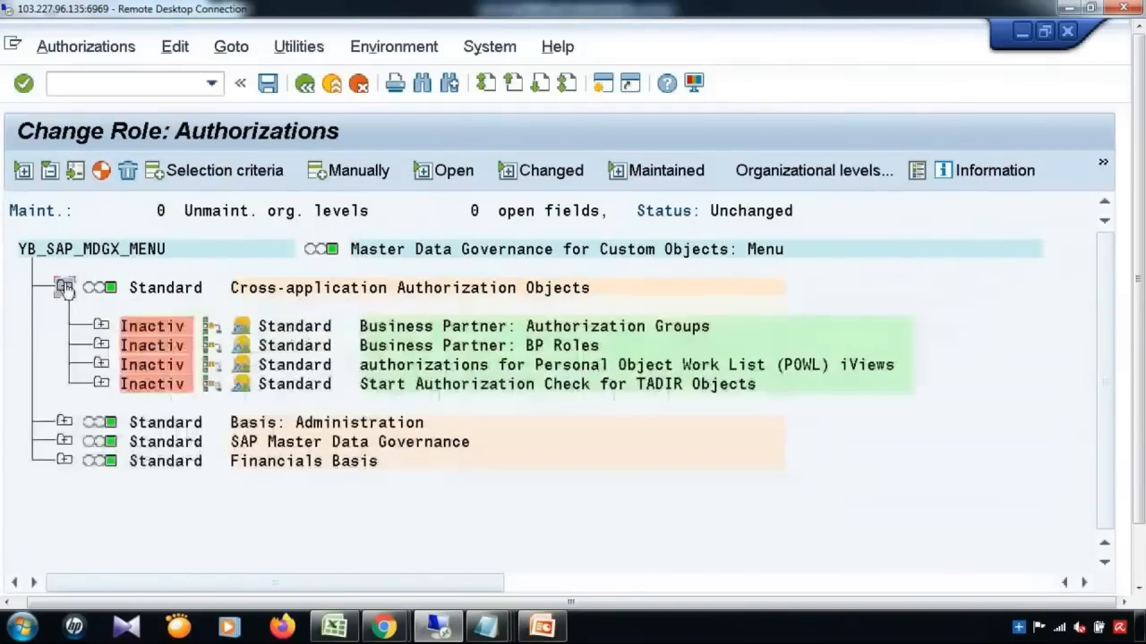
{"action": "left_click", "coordinate": [212, 326]}
{"action": "left_click", "coordinate": [211, 345]}
{"action": "left_click", "coordinate": [211, 364]}
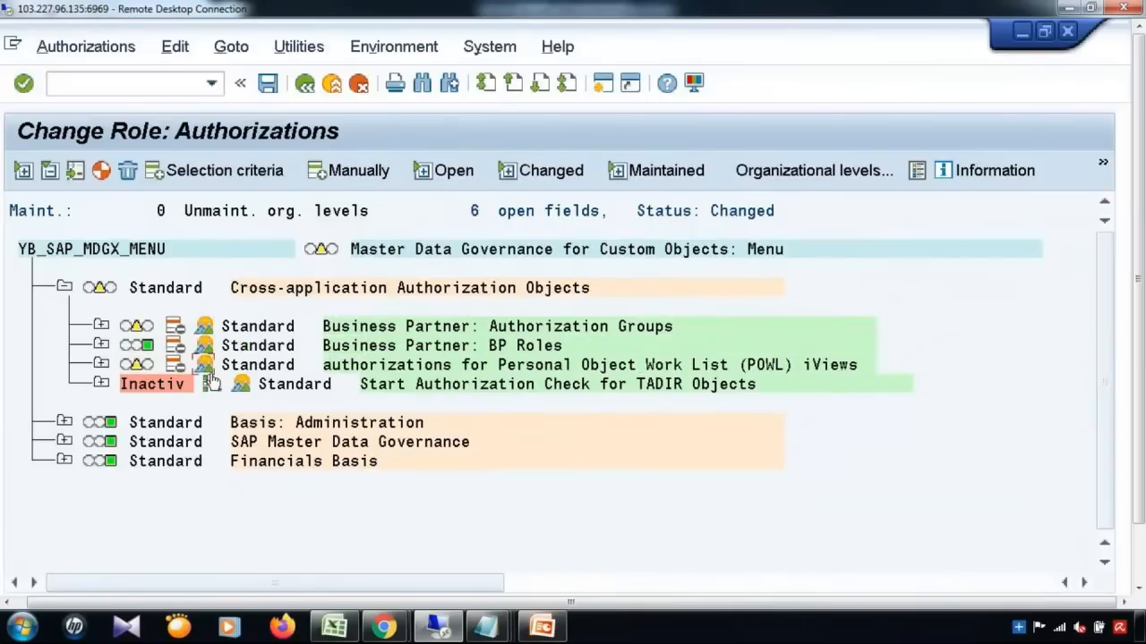
{"action": "left_click", "coordinate": [212, 384]}
{"action": "left_click", "coordinate": [61, 423]}
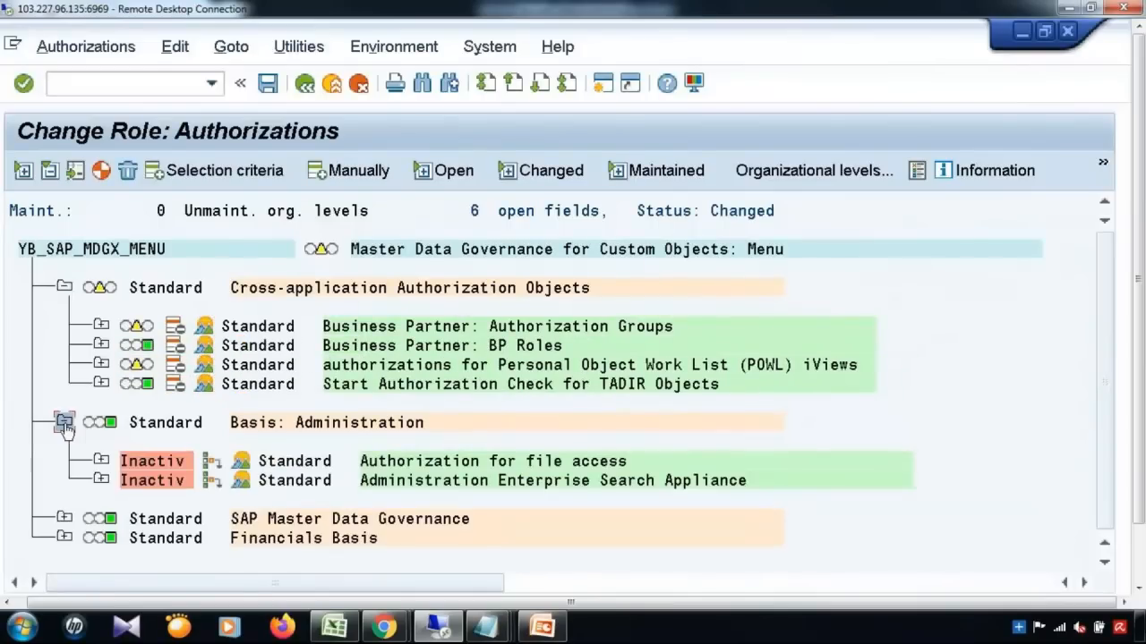
{"action": "left_click", "coordinate": [212, 461]}
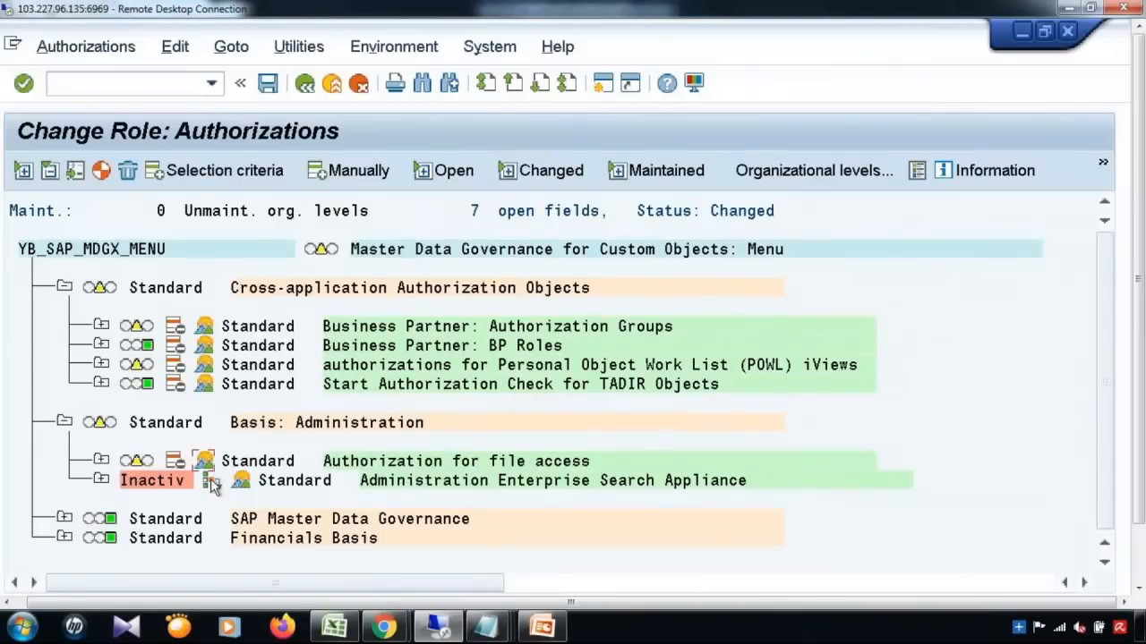
{"action": "left_click", "coordinate": [211, 481]}
Step: Activate the inactive SAP Master Data Governance and Financials Basis authorization entries
{"action": "left_click", "coordinate": [64, 519]}
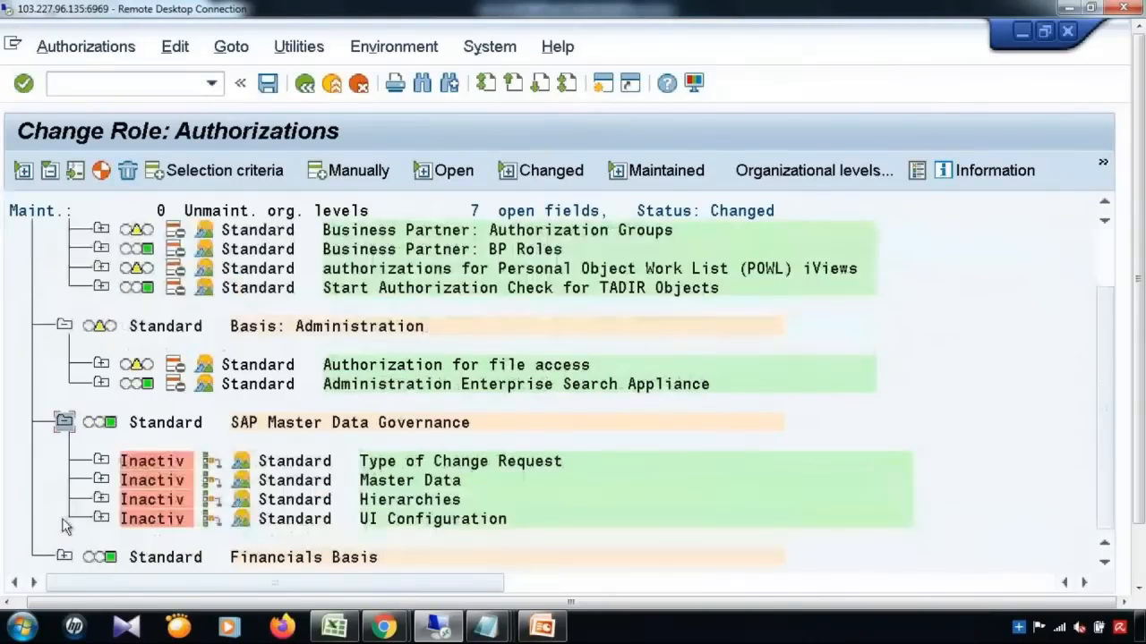
{"action": "left_click", "coordinate": [208, 464]}
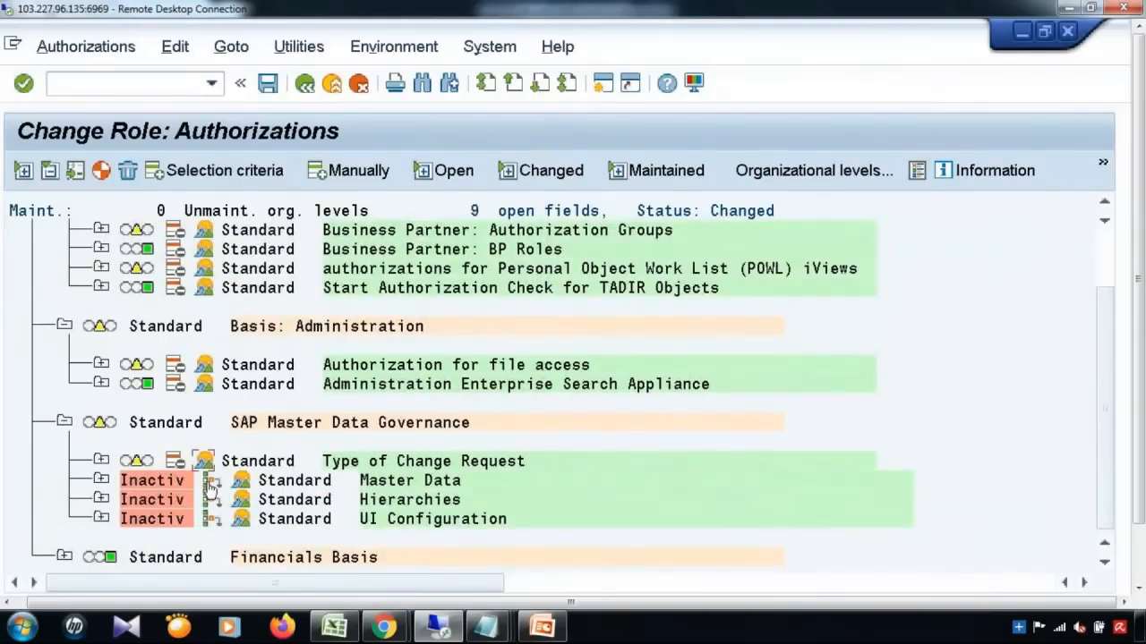
{"action": "left_click", "coordinate": [212, 481]}
{"action": "left_click", "coordinate": [211, 499]}
{"action": "left_click", "coordinate": [212, 522]}
{"action": "left_click", "coordinate": [65, 556]}
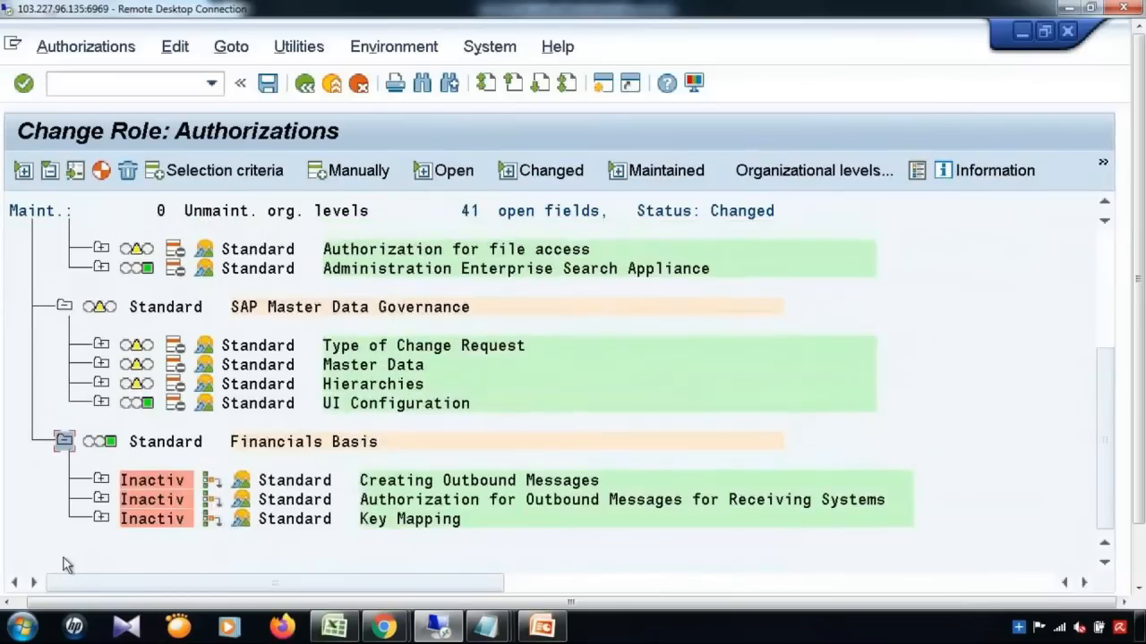
{"action": "left_click", "coordinate": [206, 480]}
{"action": "left_click", "coordinate": [211, 500]}
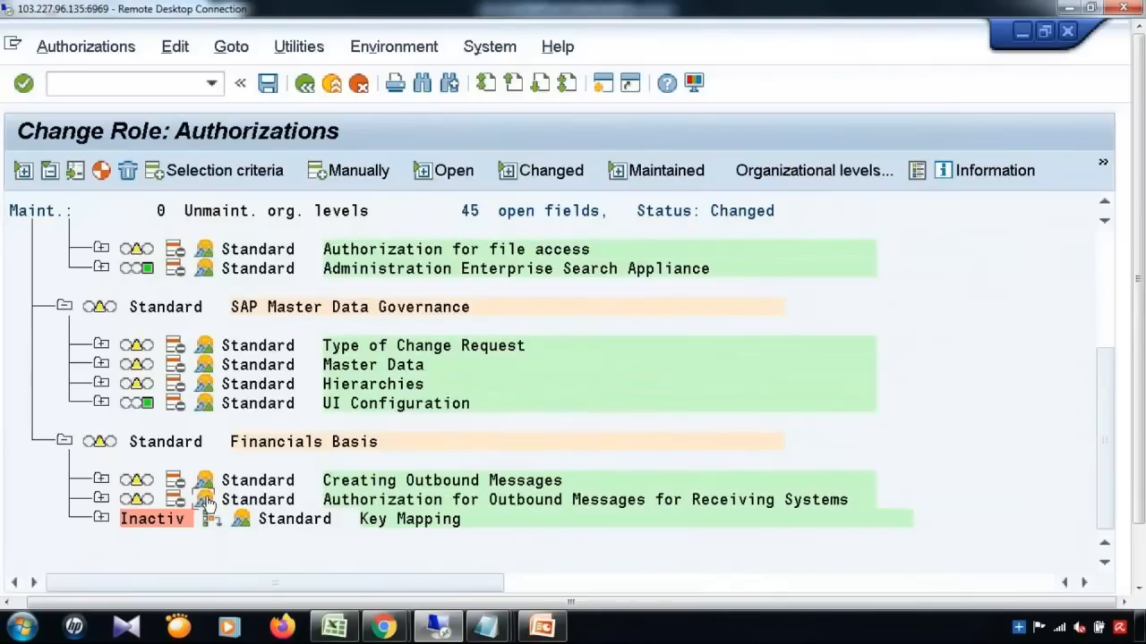
{"action": "left_click", "coordinate": [207, 519]}
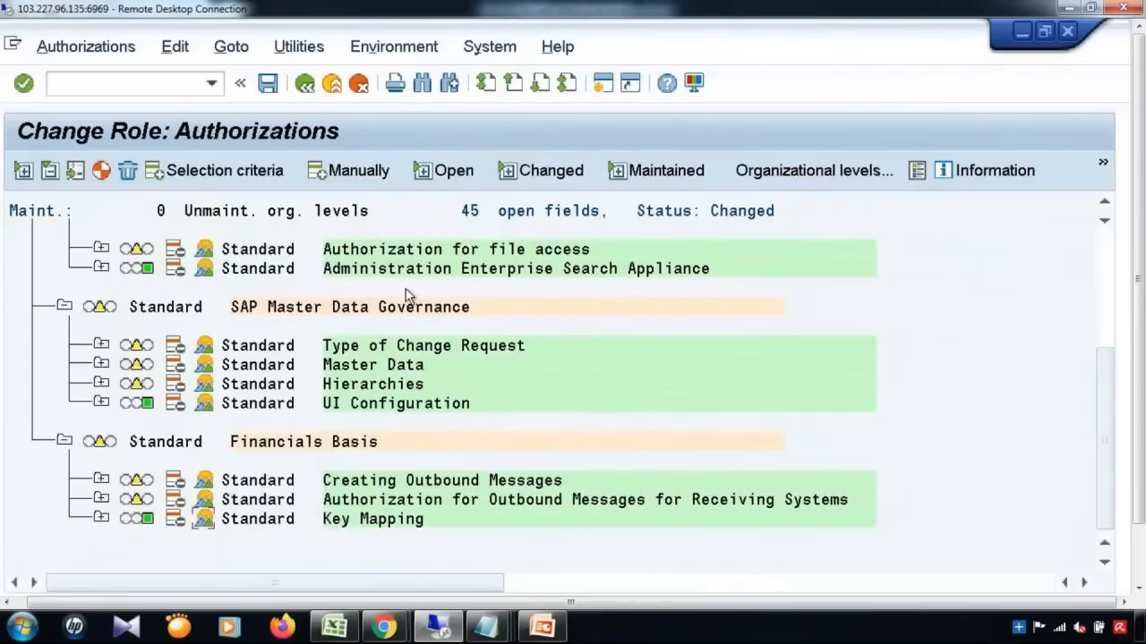
Step: Save the role without a profile name and generate its authorization profile
{"action": "left_click", "coordinate": [266, 81]}
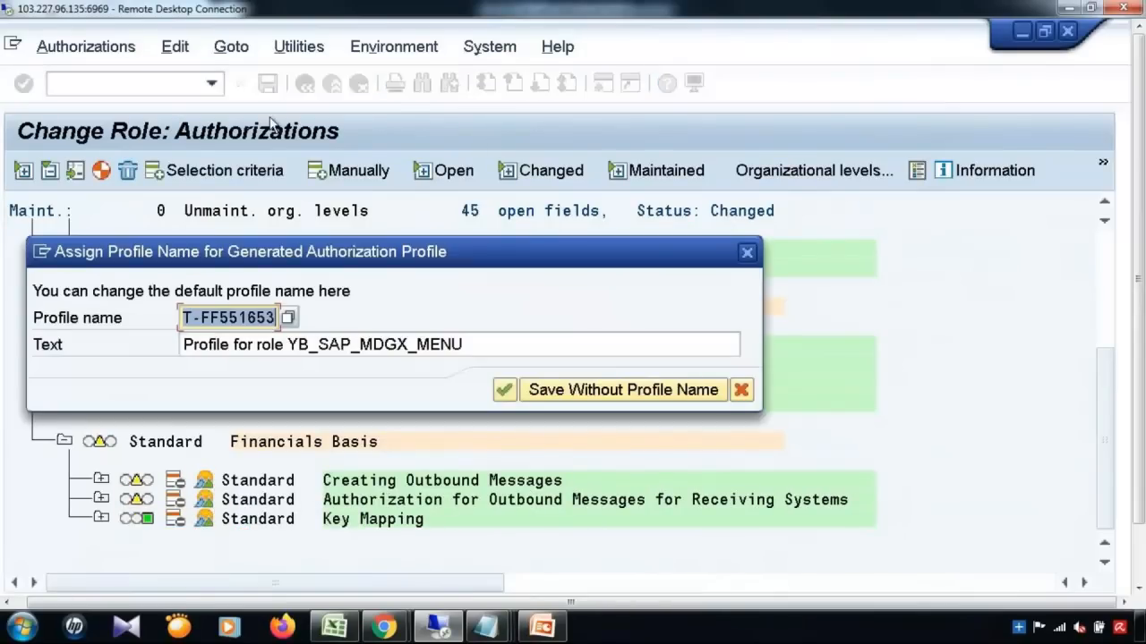
{"action": "left_click", "coordinate": [504, 386]}
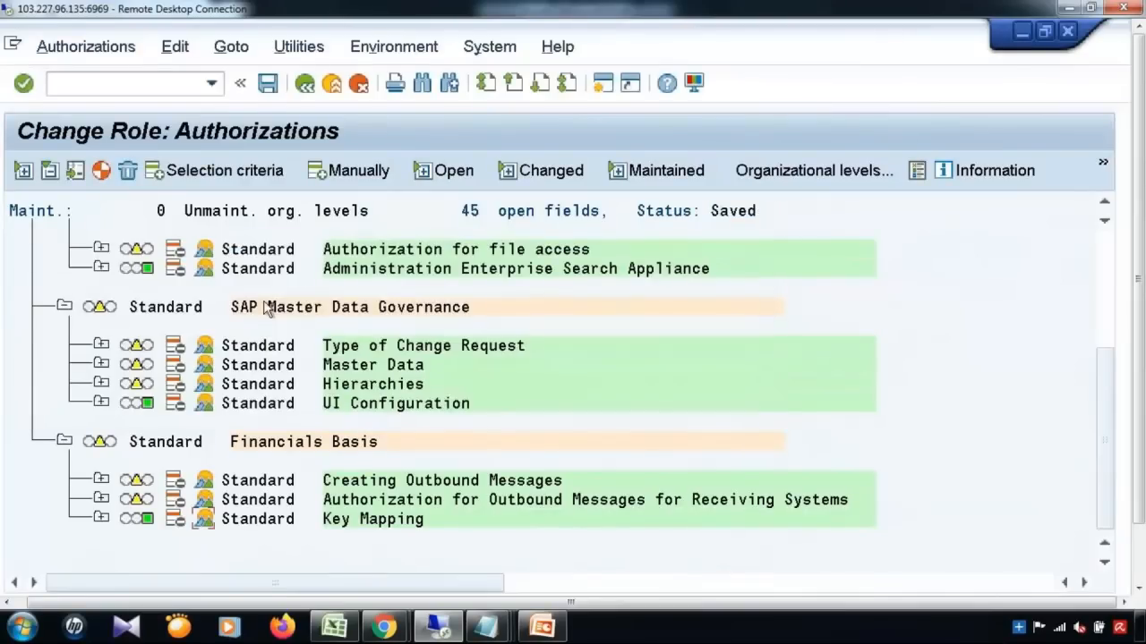
{"action": "left_click", "coordinate": [102, 172]}
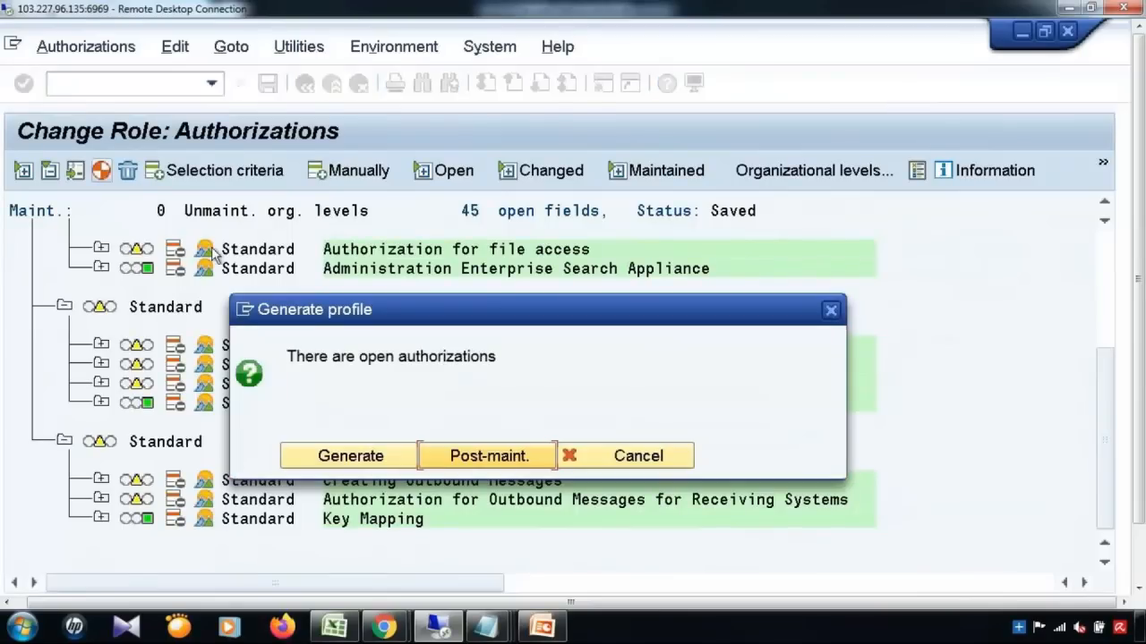
{"action": "left_click", "coordinate": [367, 458]}
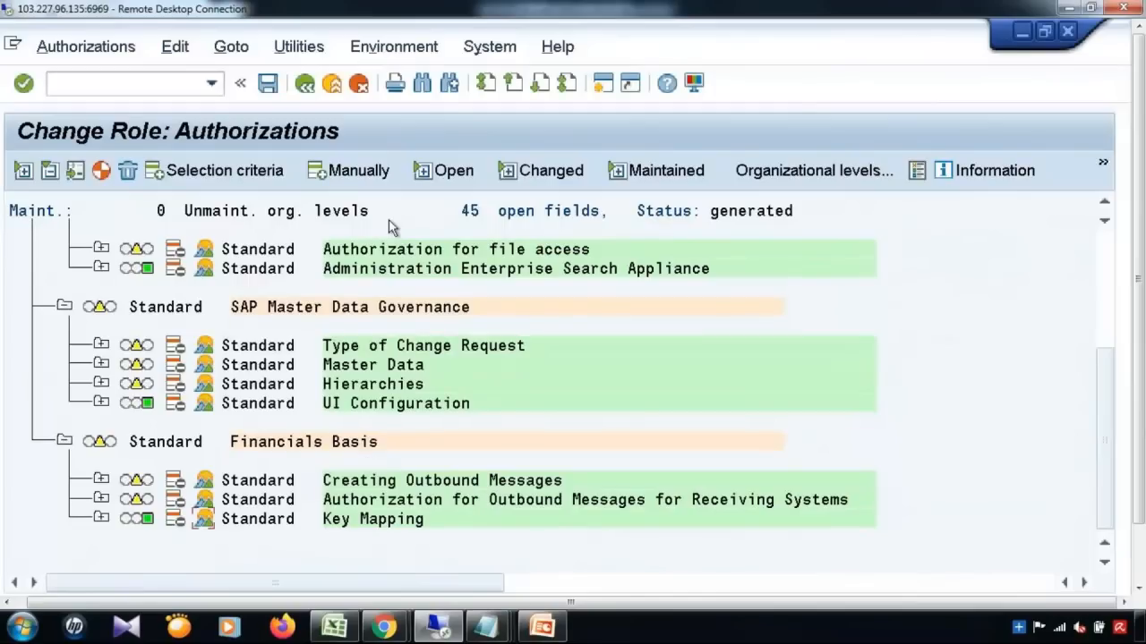
{"action": "left_click", "coordinate": [306, 83]}
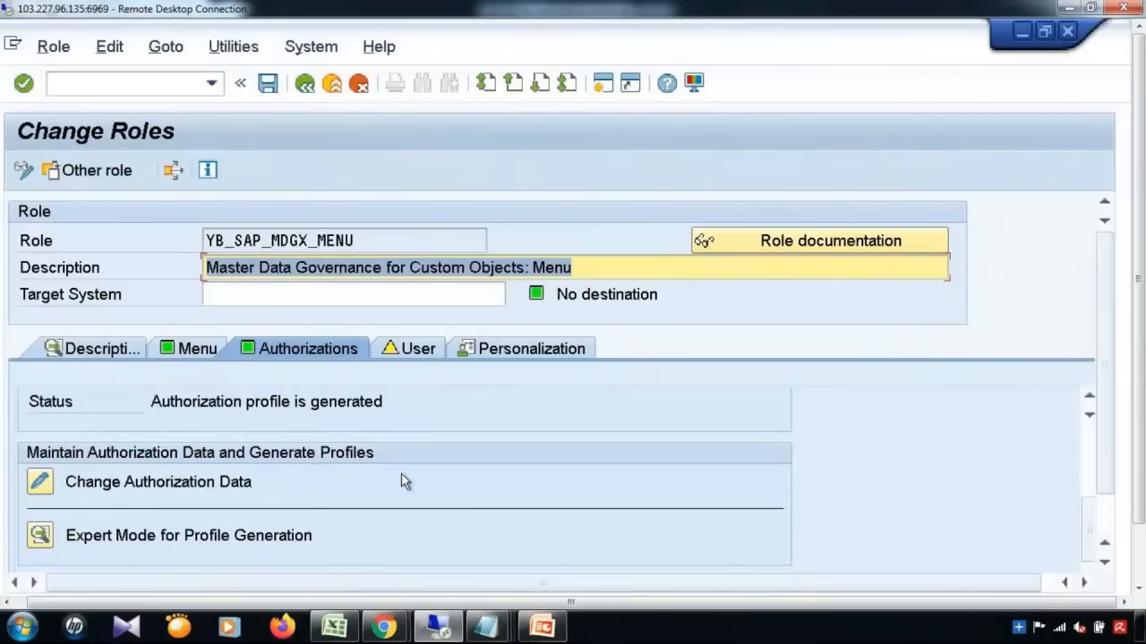
Step: Expand Master Data Governance for Custom Objects in the role's menu hierarchy
{"action": "left_click", "coordinate": [421, 349]}
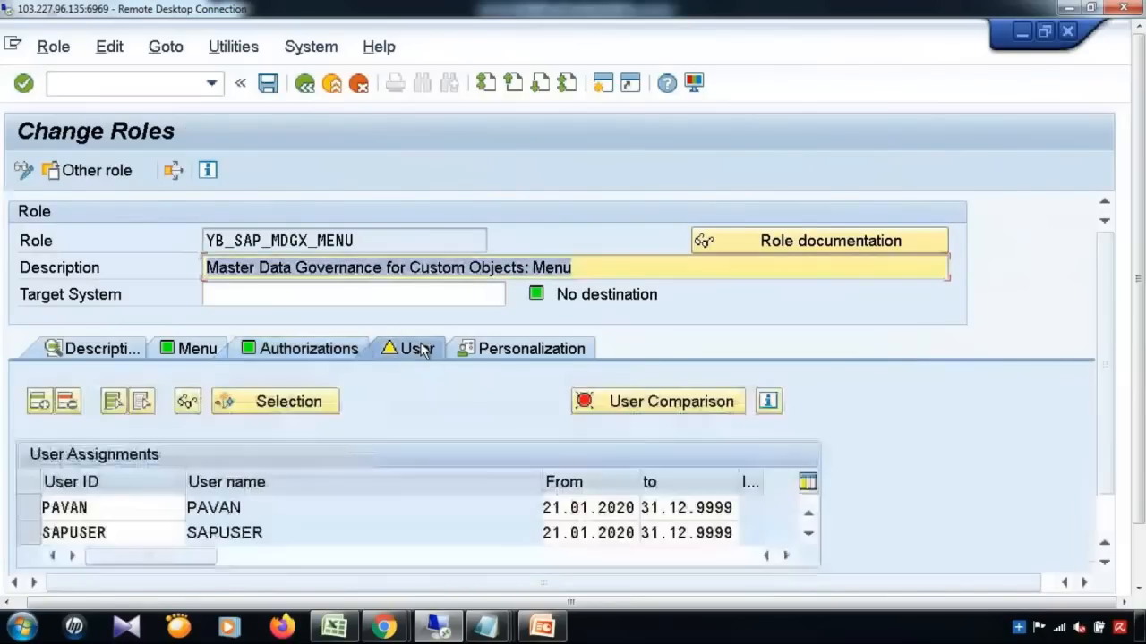
{"action": "left_click", "coordinate": [163, 529]}
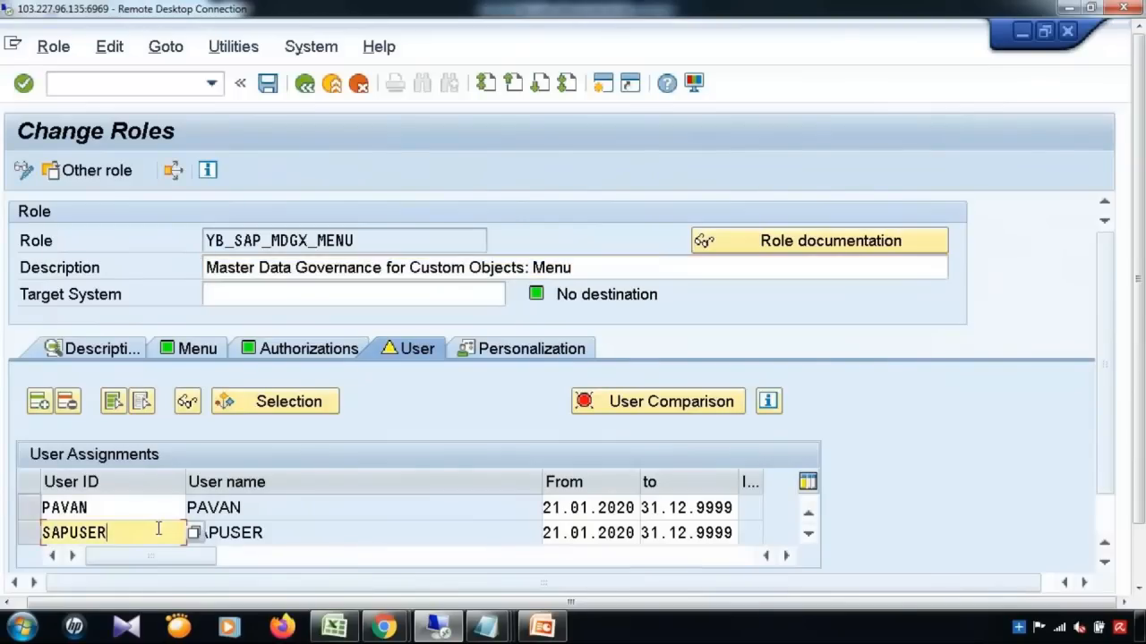
{"action": "left_click", "coordinate": [205, 354]}
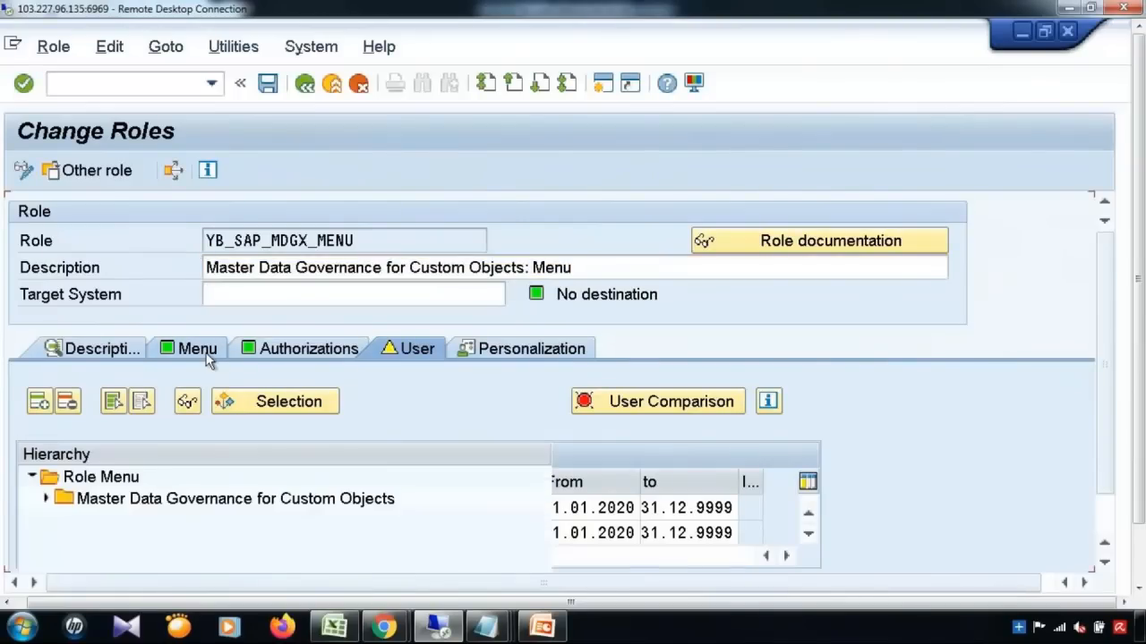
{"action": "left_click", "coordinate": [120, 481]}
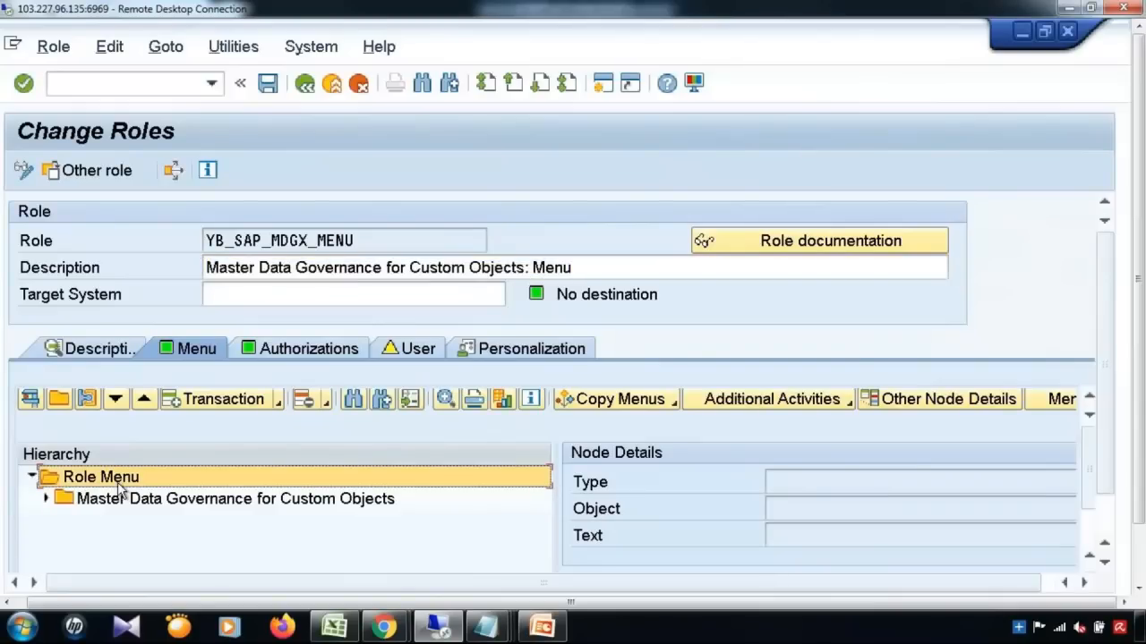
{"action": "left_click", "coordinate": [46, 500]}
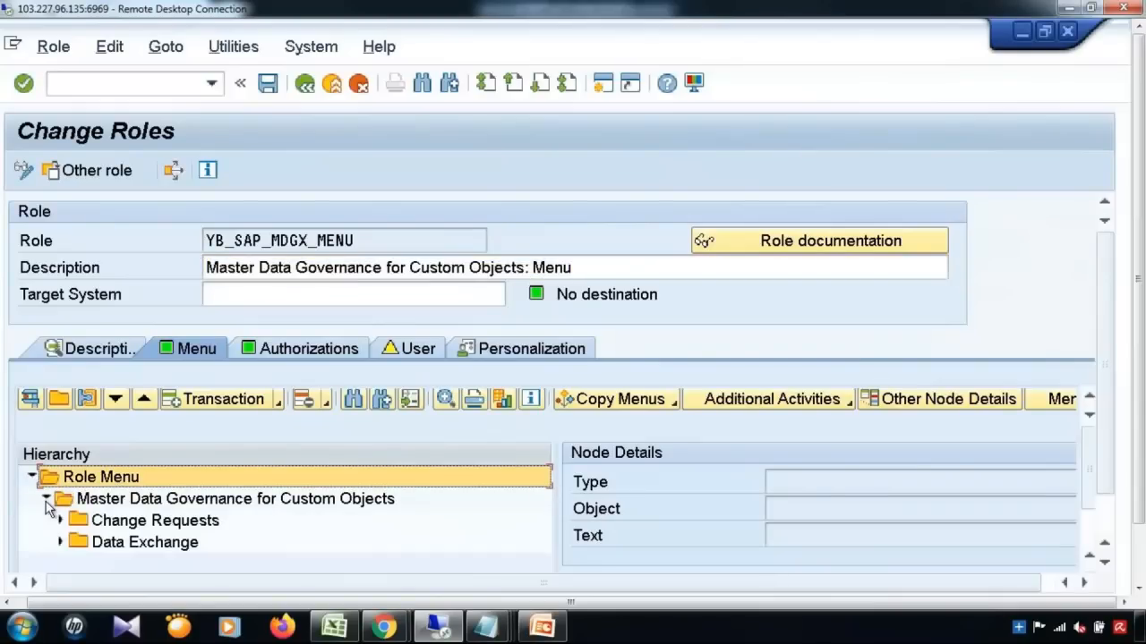
{"action": "left_click", "coordinate": [119, 500]}
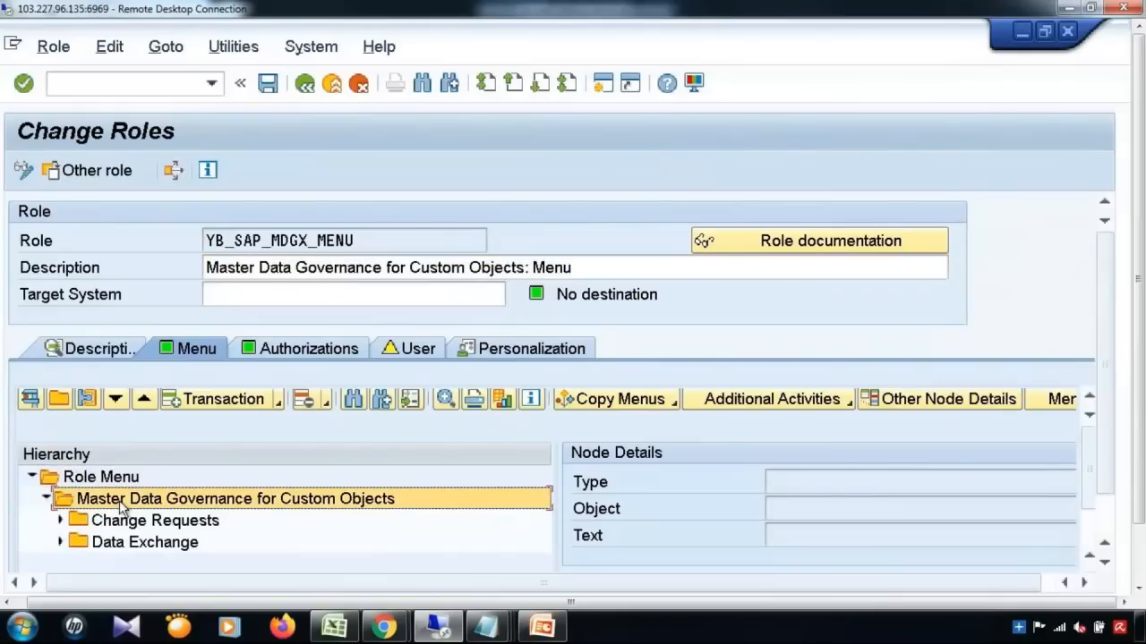
Step: Insert a Web Dynpro Application node and bring up the Manage UI Configurations list in Internet Explorer
{"action": "left_click", "coordinate": [279, 399]}
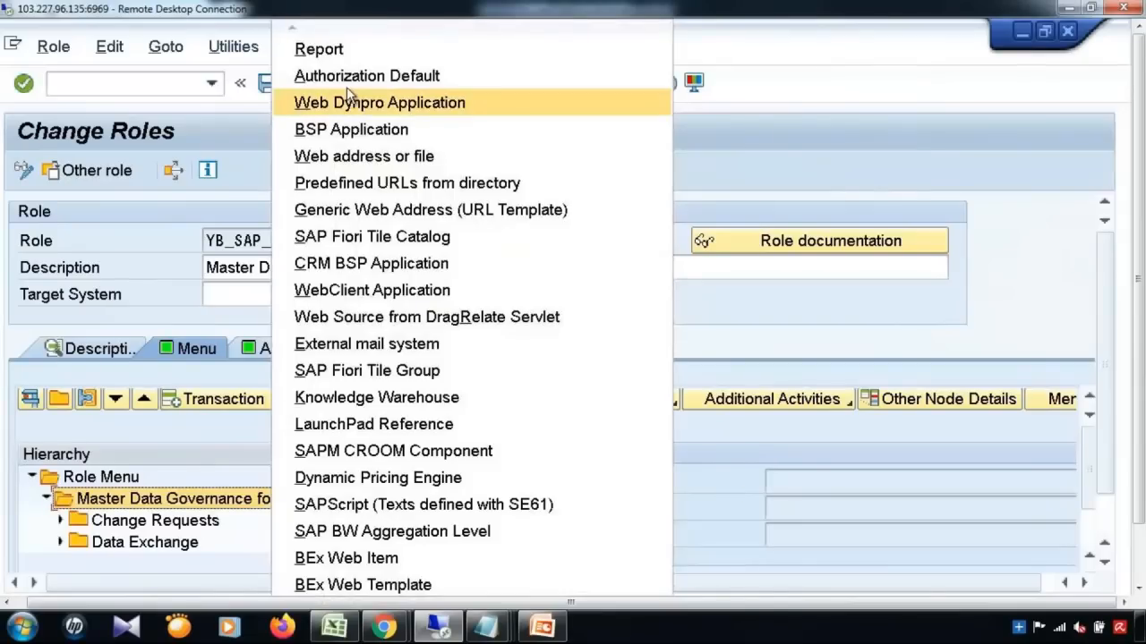
{"action": "left_click", "coordinate": [349, 103]}
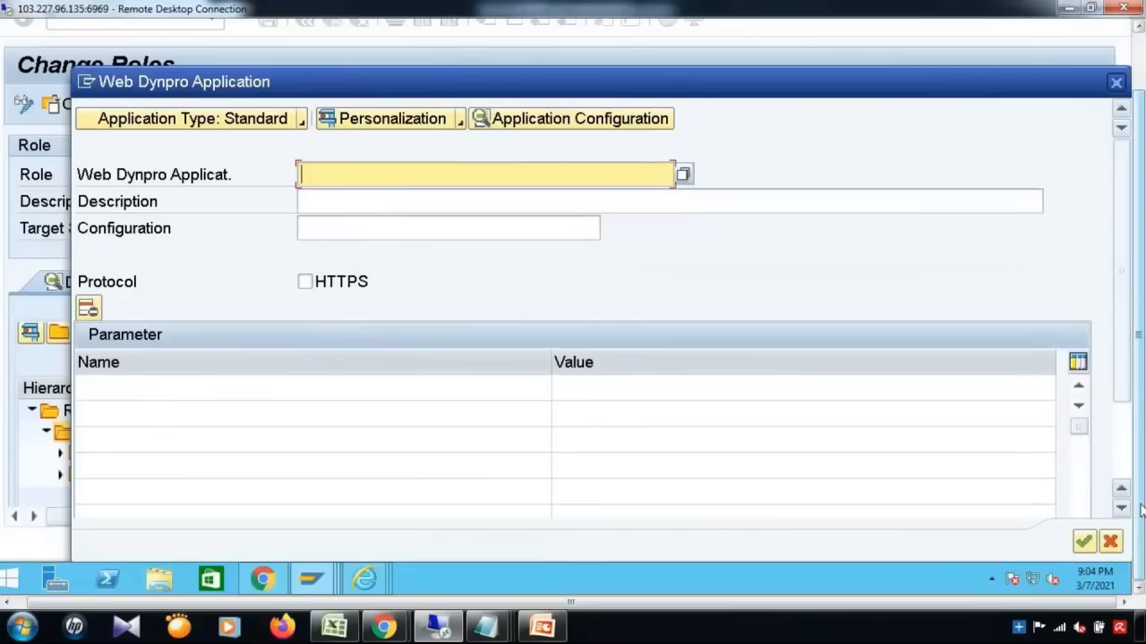
{"action": "mouse_move", "coordinate": [358, 591]}
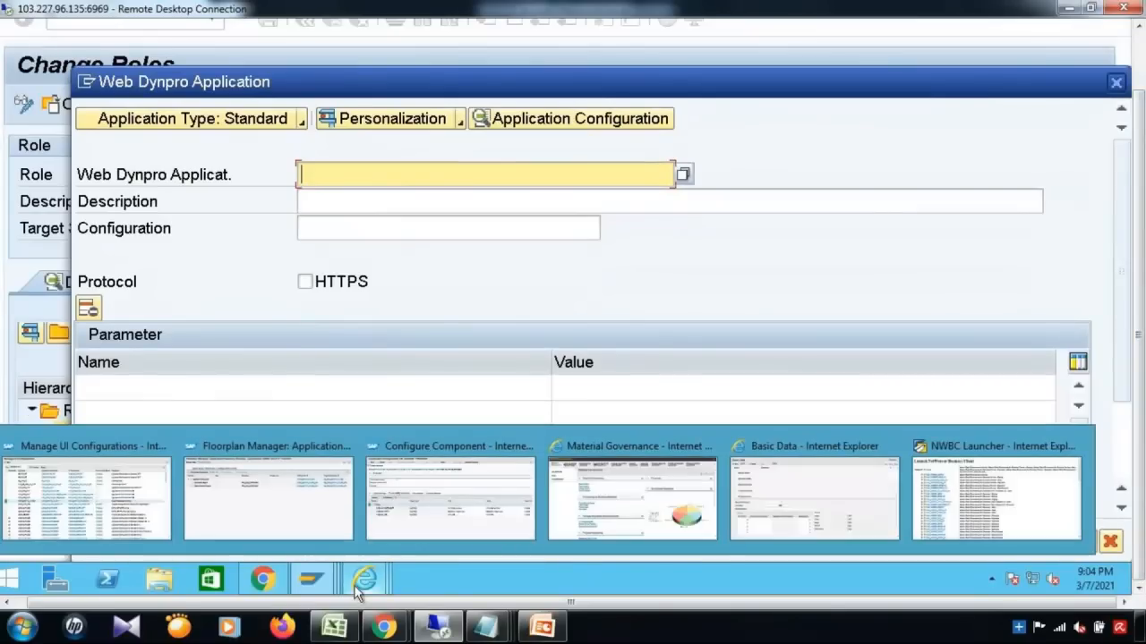
{"action": "left_click", "coordinate": [145, 475]}
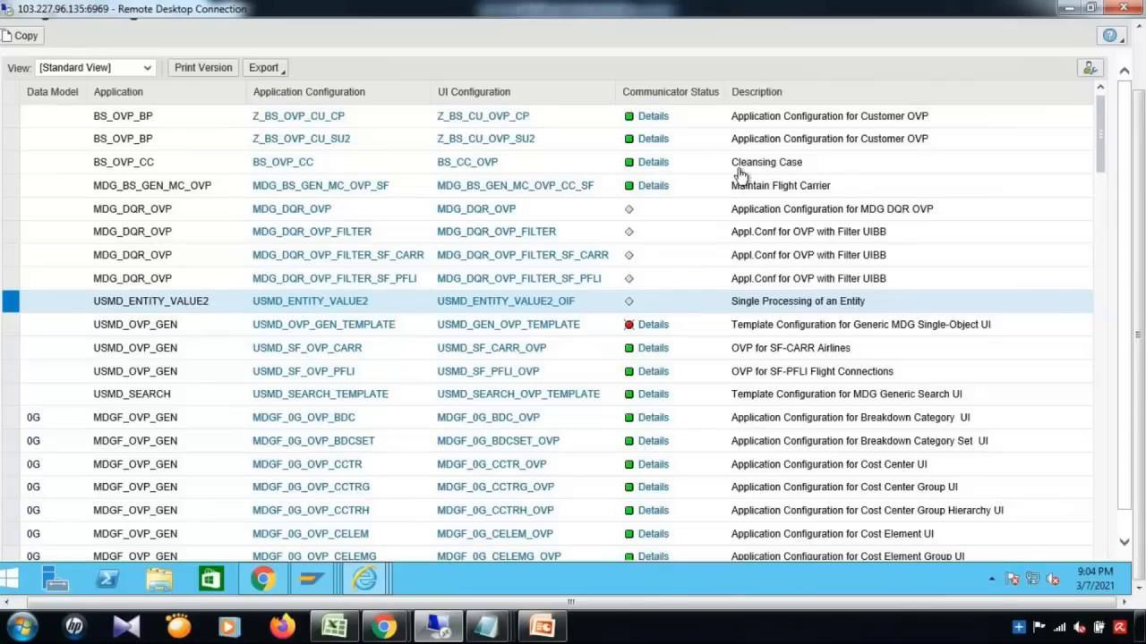
Step: Enter application USMD_ENTITY_VALUE2 with description 'Airline Process' in the Web Dynpro Application dialog
{"action": "left_click", "coordinate": [1139, 46]}
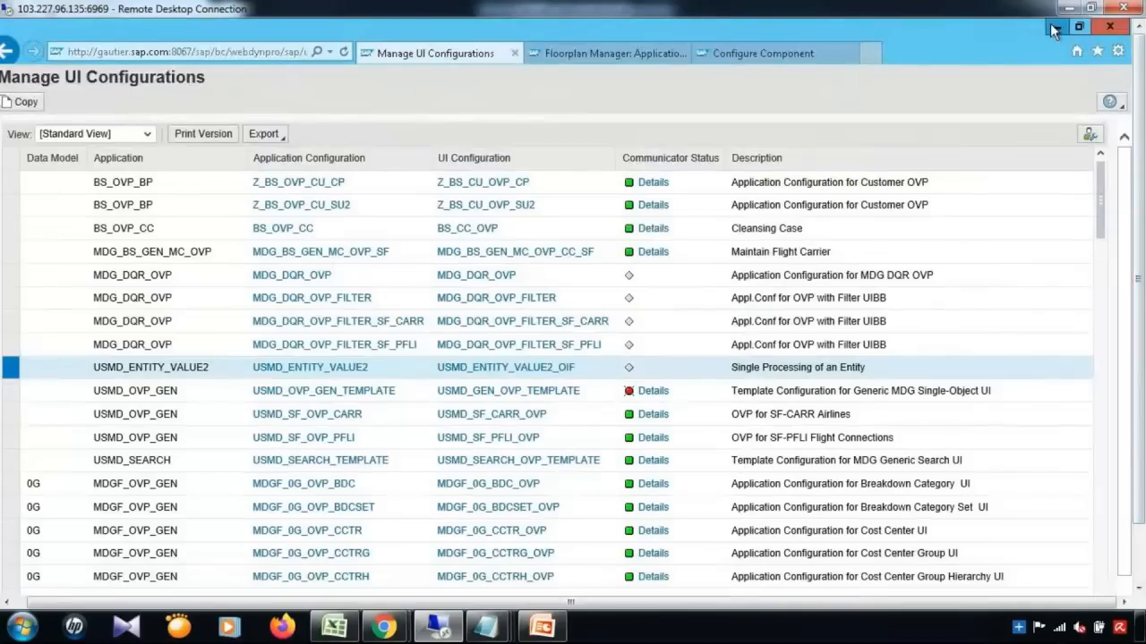
{"action": "left_click", "coordinate": [1056, 28]}
{"action": "type", "text": "USMD"}
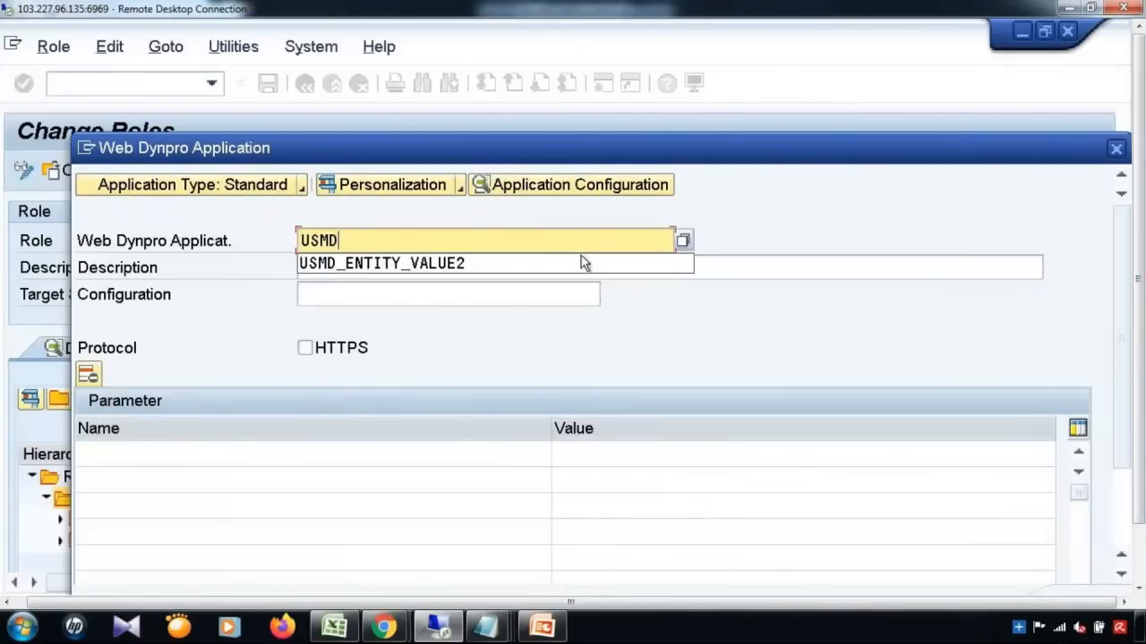
{"action": "left_click", "coordinate": [580, 264]}
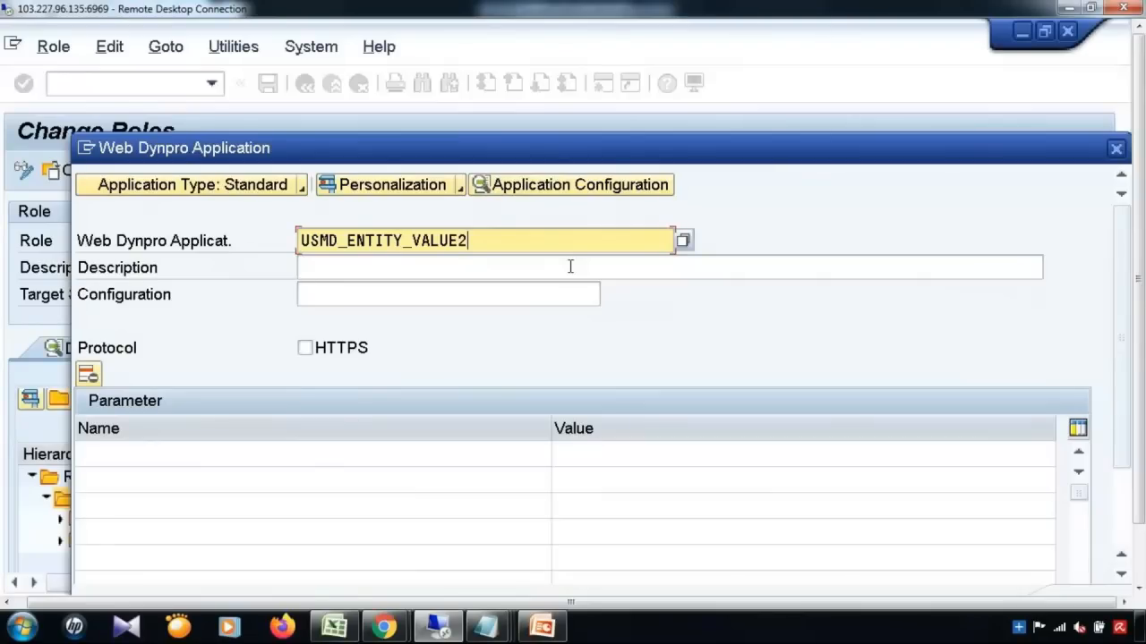
{"action": "left_click", "coordinate": [467, 268]}
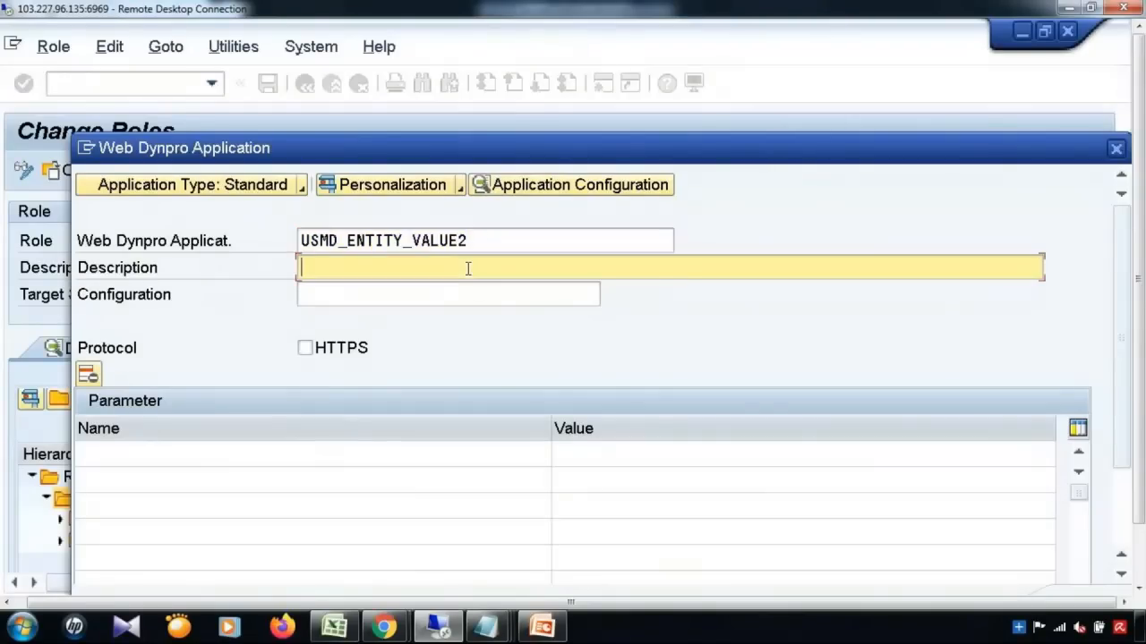
{"action": "type", "text": "Airline Process"}
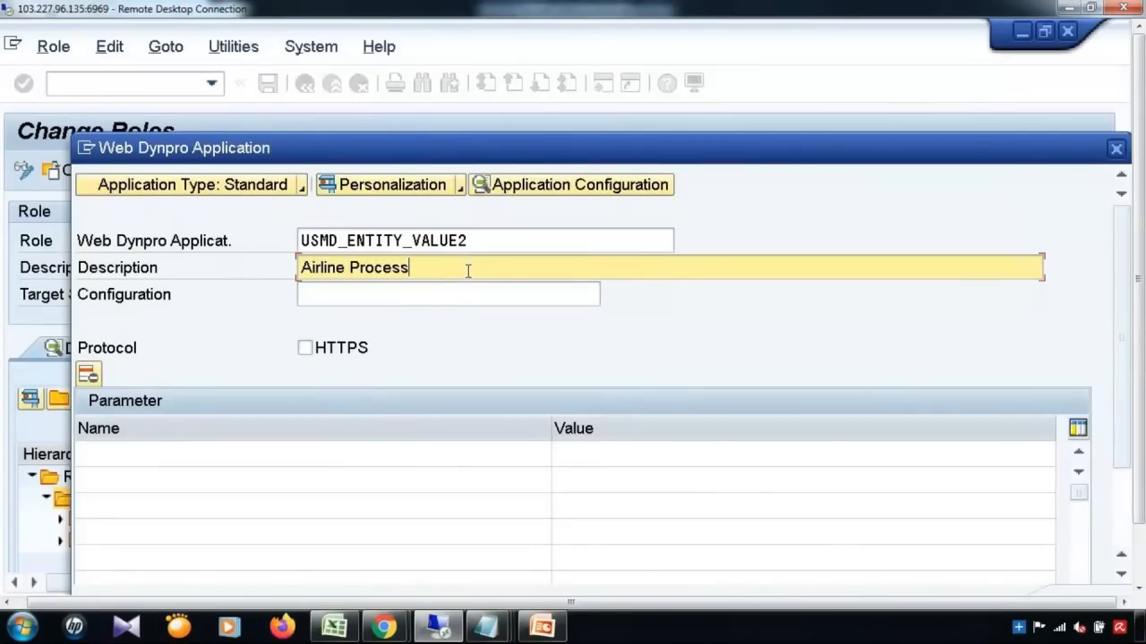
{"action": "left_click", "coordinate": [462, 297]}
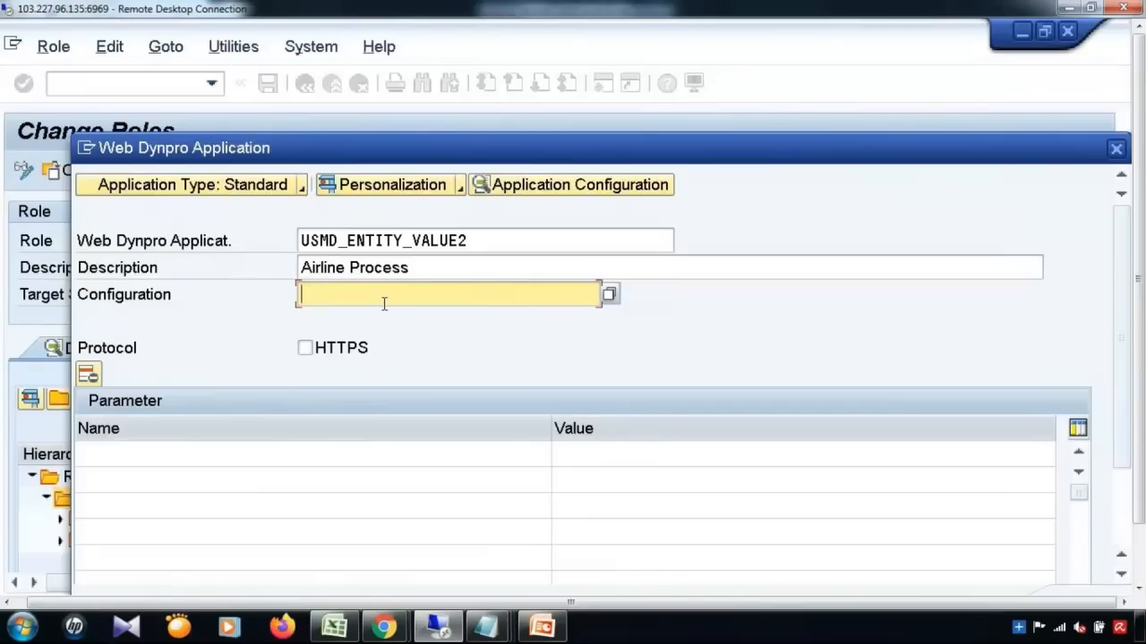
Step: Add the parameter PROCESS with value YBC1
{"action": "left_click", "coordinate": [230, 453]}
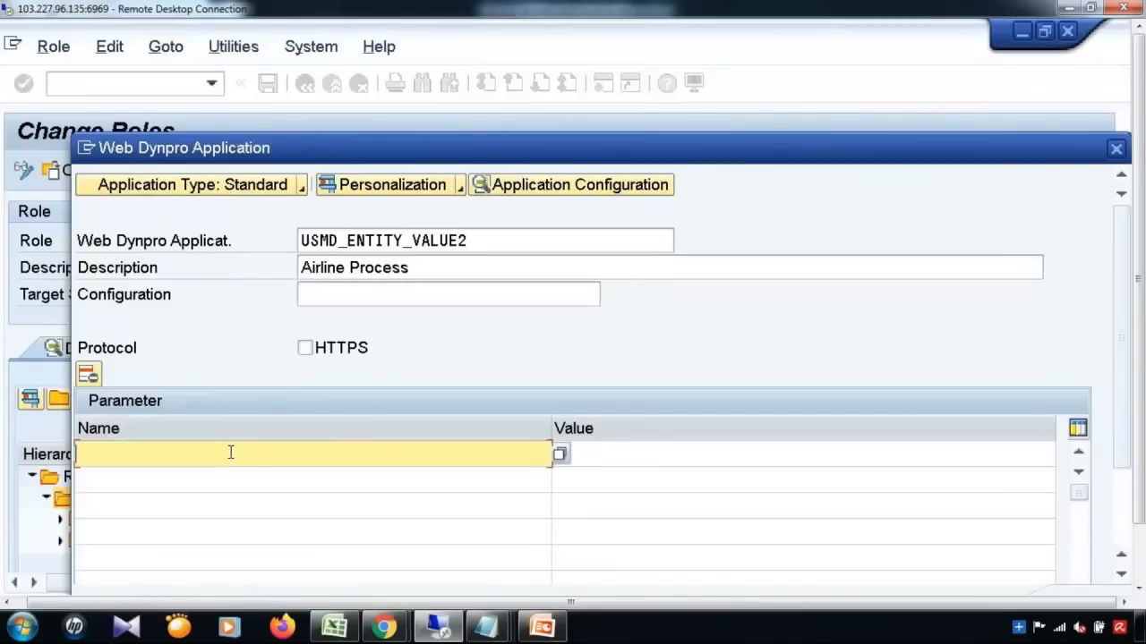
{"action": "type", "text": "PROCESS"}
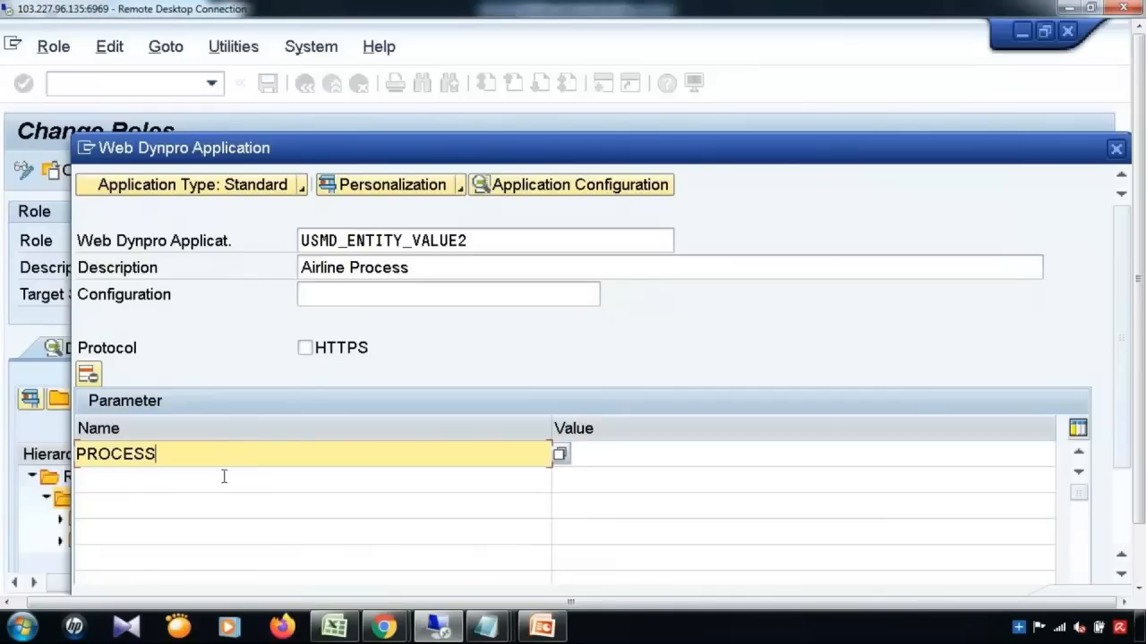
{"action": "left_click", "coordinate": [224, 476]}
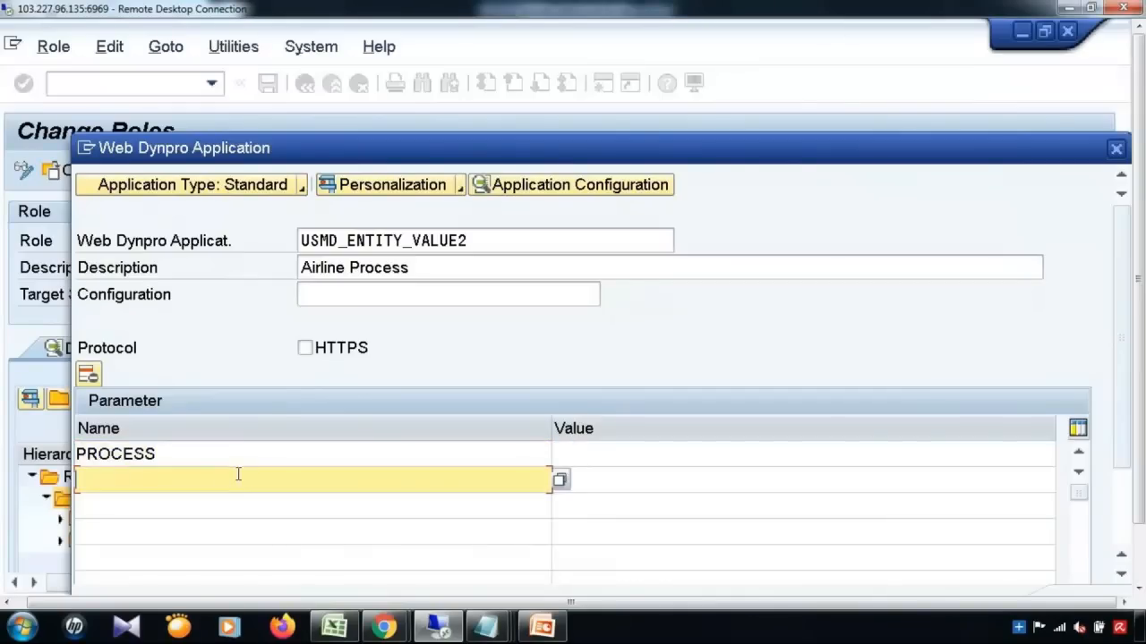
{"action": "left_click", "coordinate": [599, 453]}
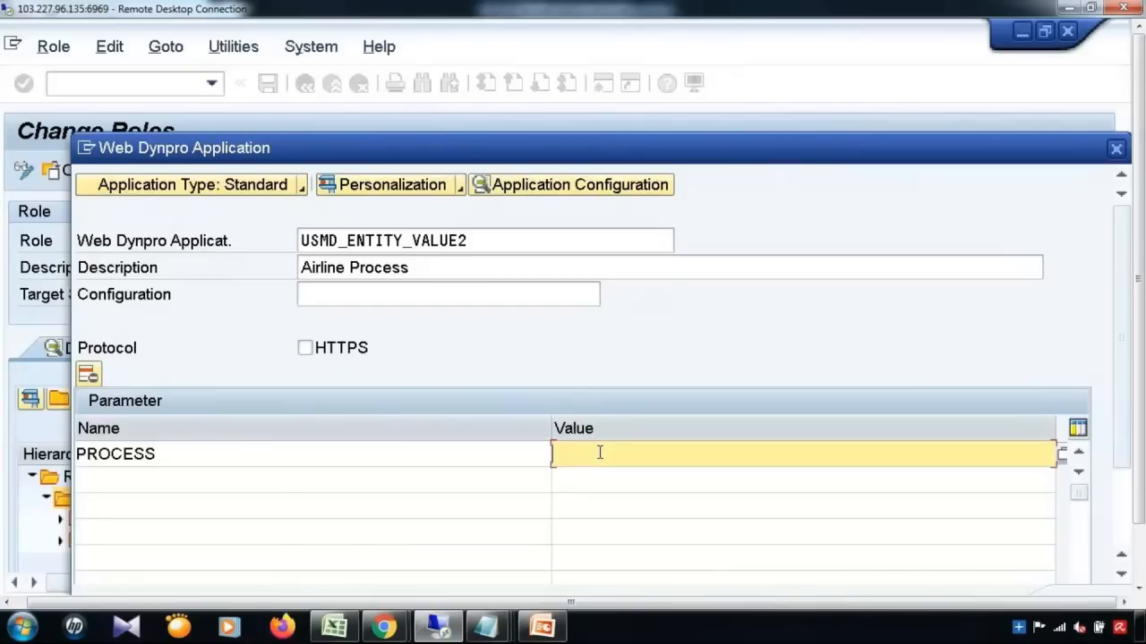
{"action": "type", "text": "YBC1"}
Step: Add the parameter IS_CREQ_MODE with value X and confirm the menu entry
{"action": "left_click", "coordinate": [357, 484]}
{"action": "type", "text": "IS"}
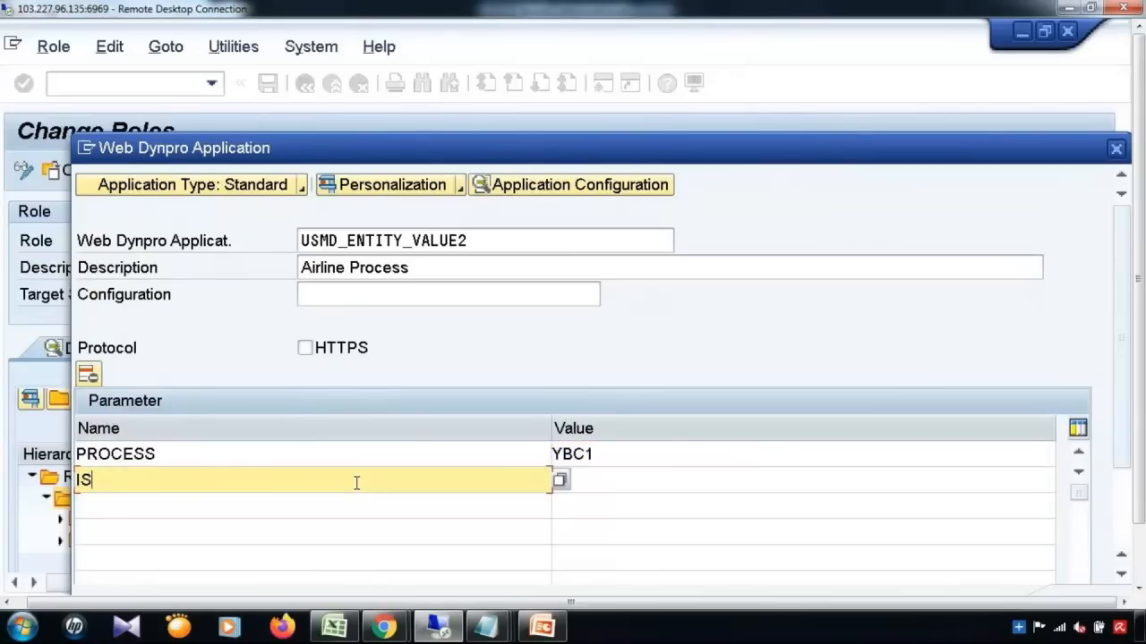
{"action": "type", "text": "*"}
{"action": "left_click", "coordinate": [558, 481]}
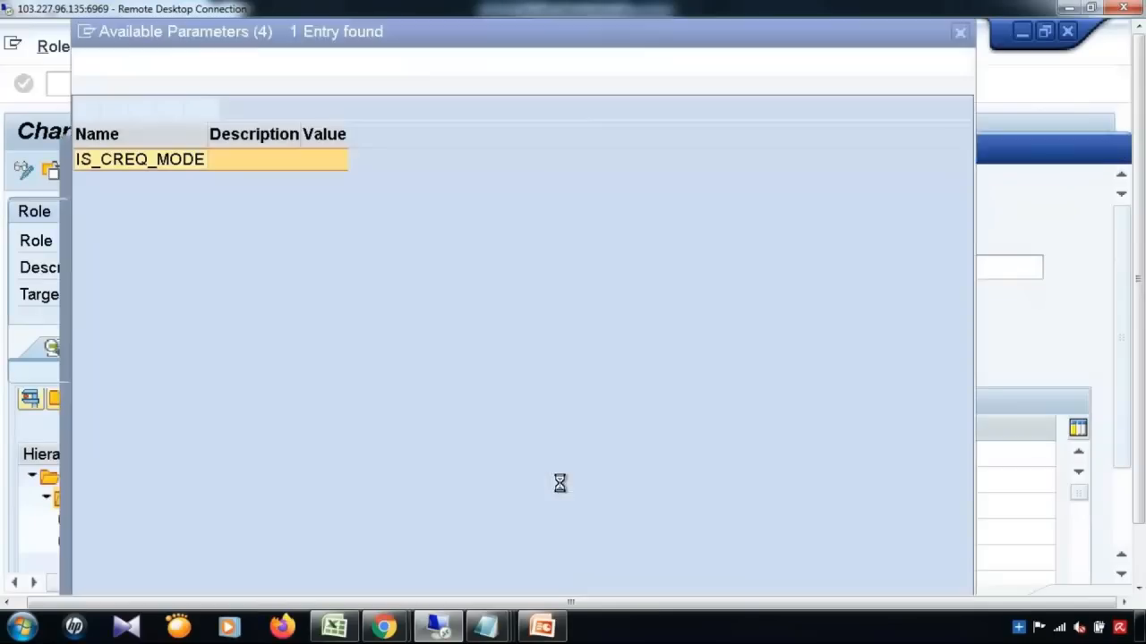
{"action": "double_click", "coordinate": [138, 168]}
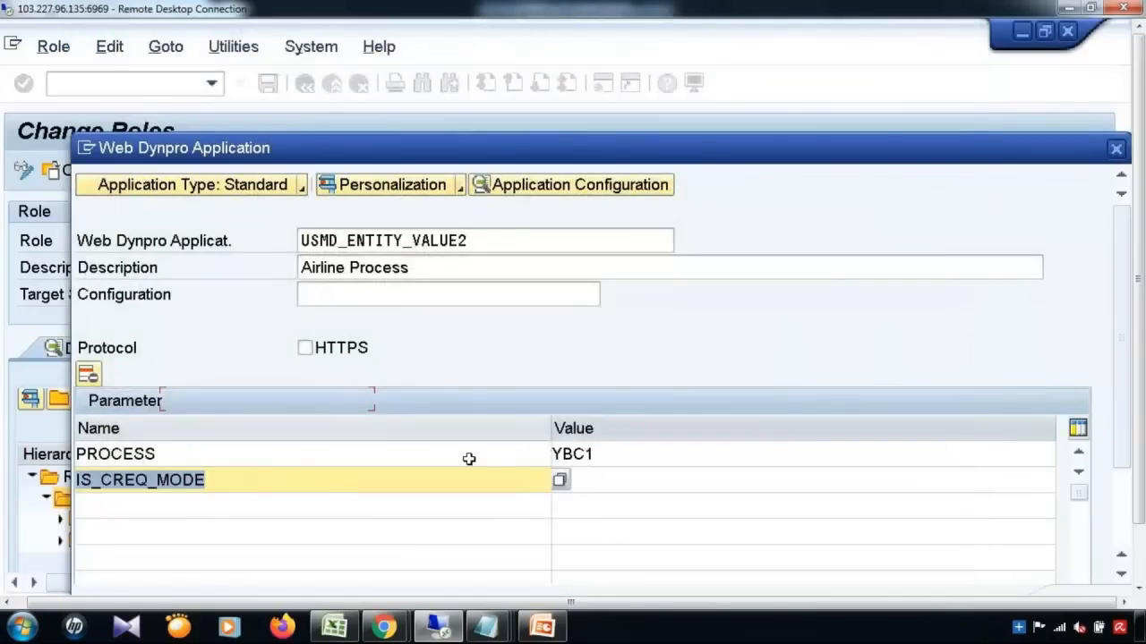
{"action": "left_click", "coordinate": [599, 479]}
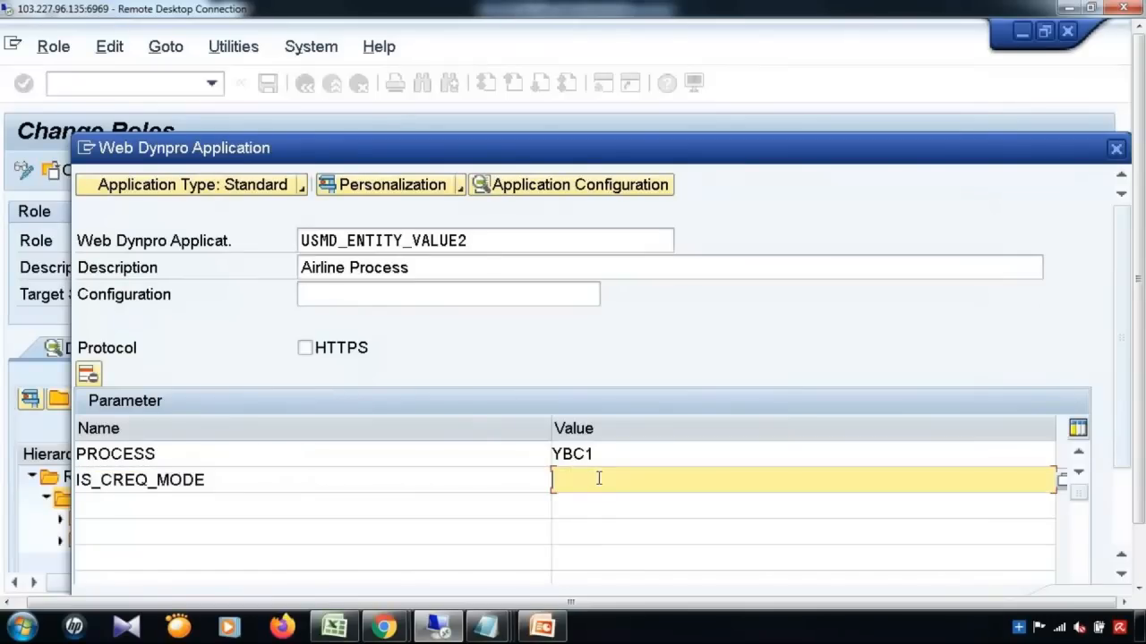
{"action": "type", "text": "X"}
{"action": "left_click_drag", "start_coordinate": [1139, 388], "coordinate": [1139, 461]}
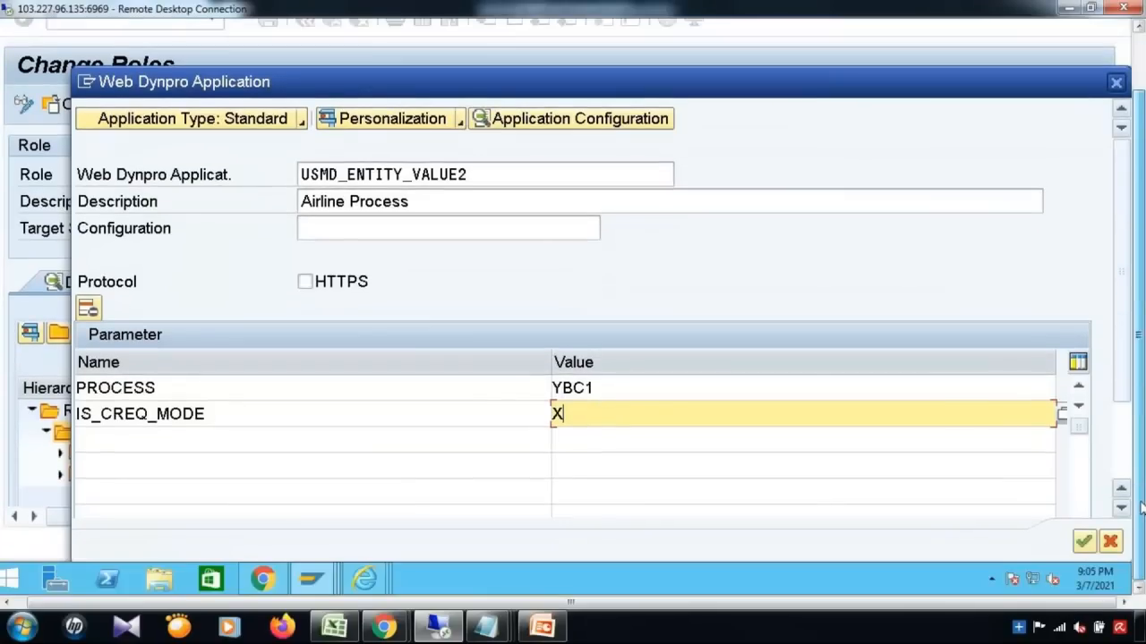
{"action": "left_click", "coordinate": [1083, 543]}
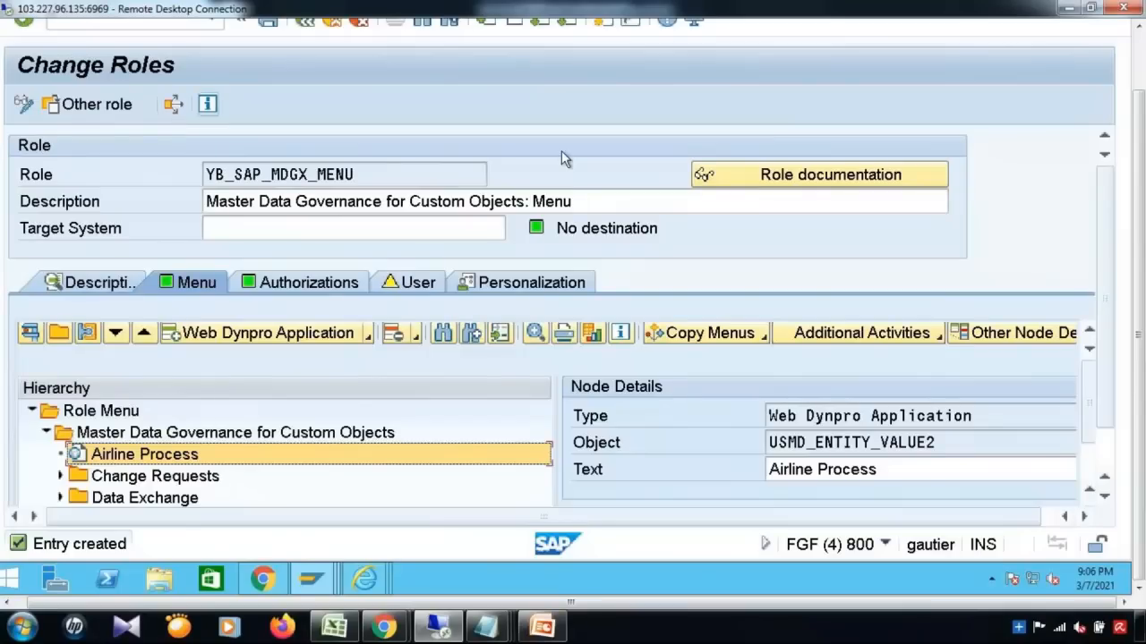
Step: Save YB_SAP_MDGX_MENU and regenerate its authorization profile from the authorization data
{"action": "left_click", "coordinate": [1139, 56]}
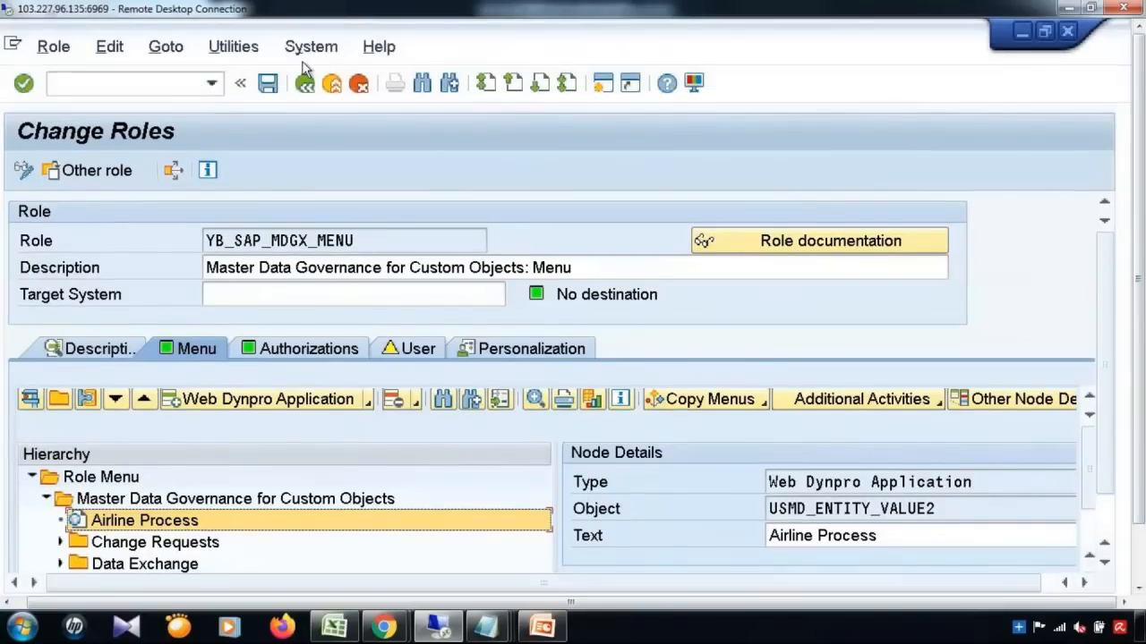
{"action": "left_click", "coordinate": [268, 82]}
{"action": "left_click", "coordinate": [302, 348]}
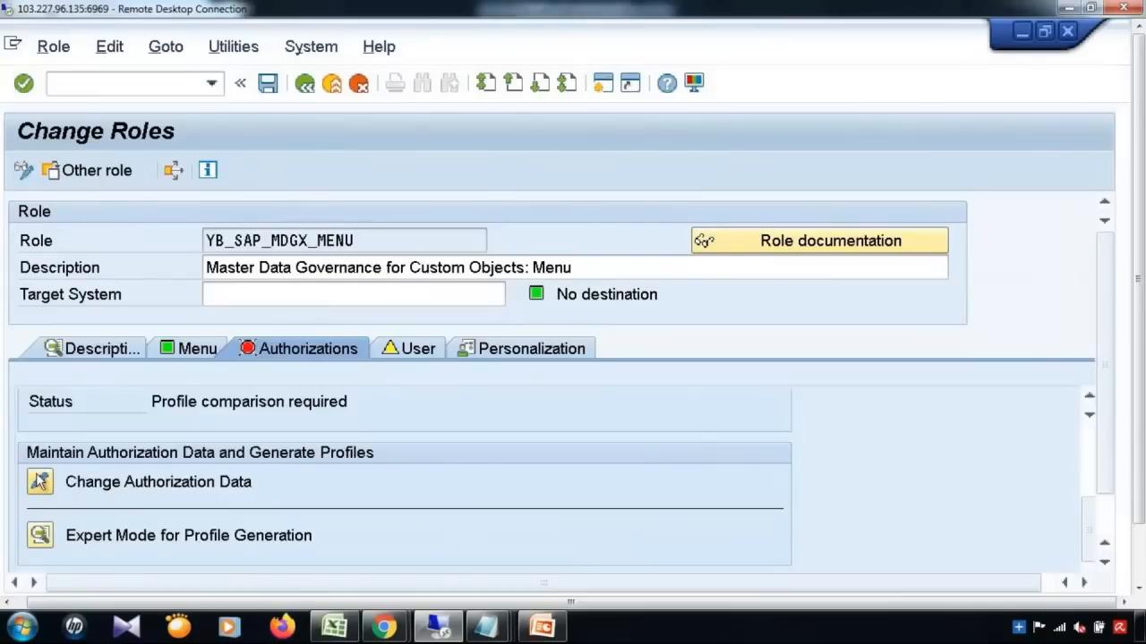
{"action": "left_click", "coordinate": [39, 484]}
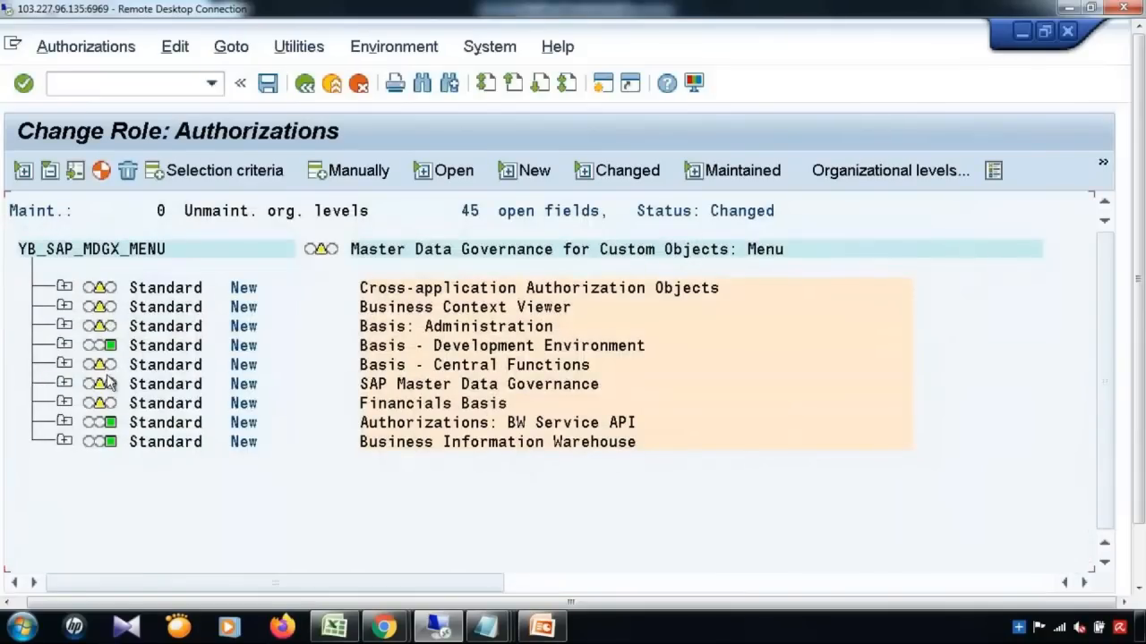
{"action": "left_click", "coordinate": [63, 288]}
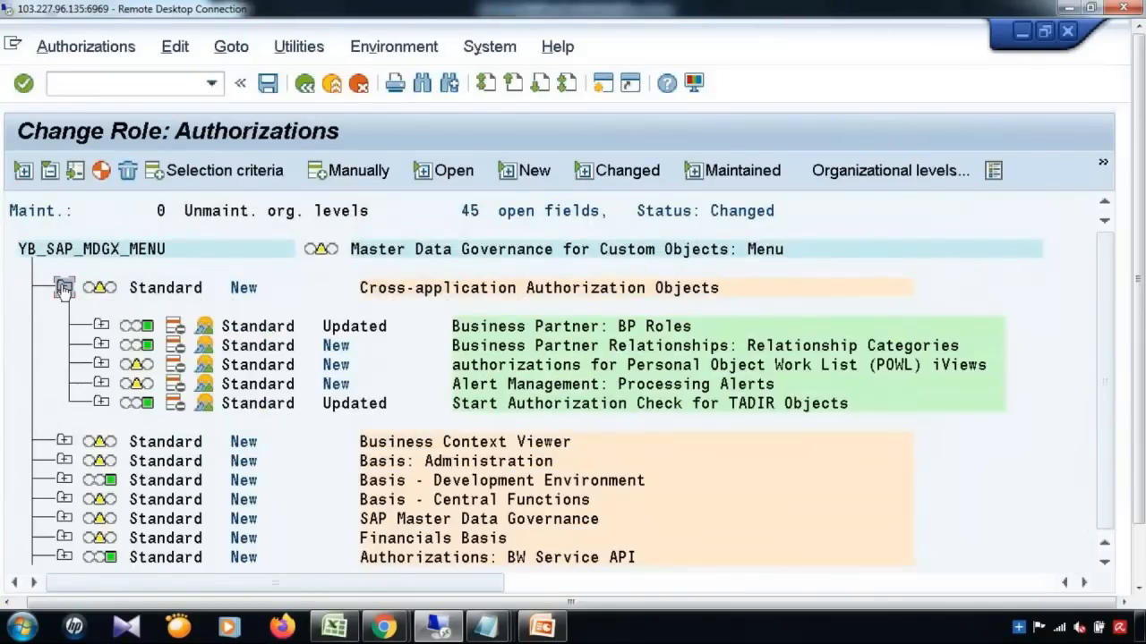
{"action": "left_click", "coordinate": [101, 326]}
{"action": "left_click", "coordinate": [101, 325]}
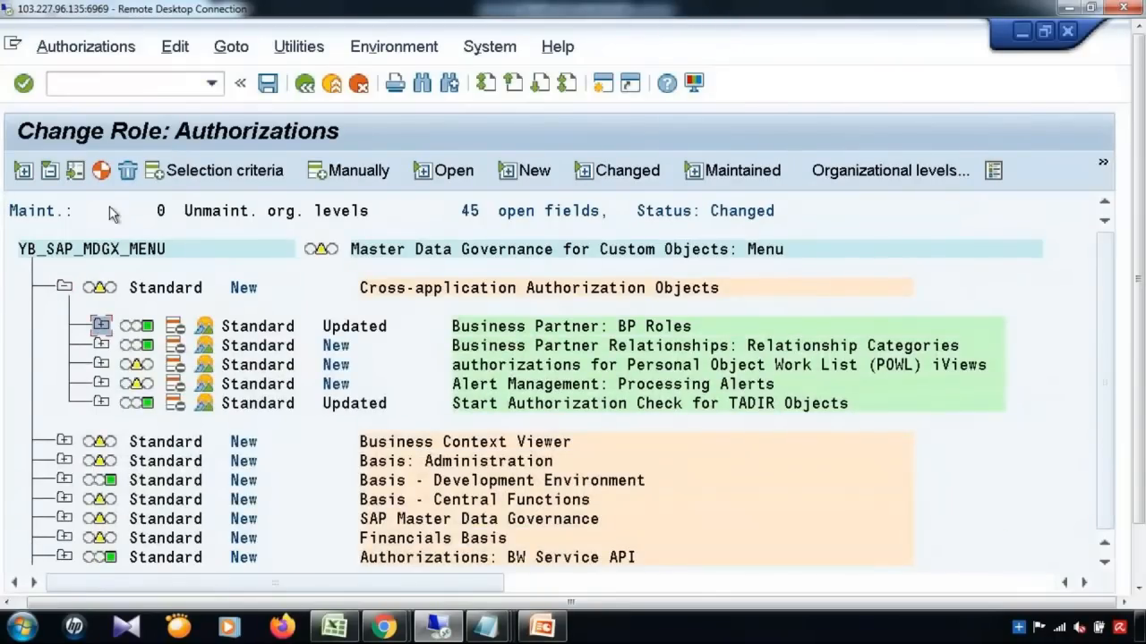
{"action": "left_click", "coordinate": [101, 170]}
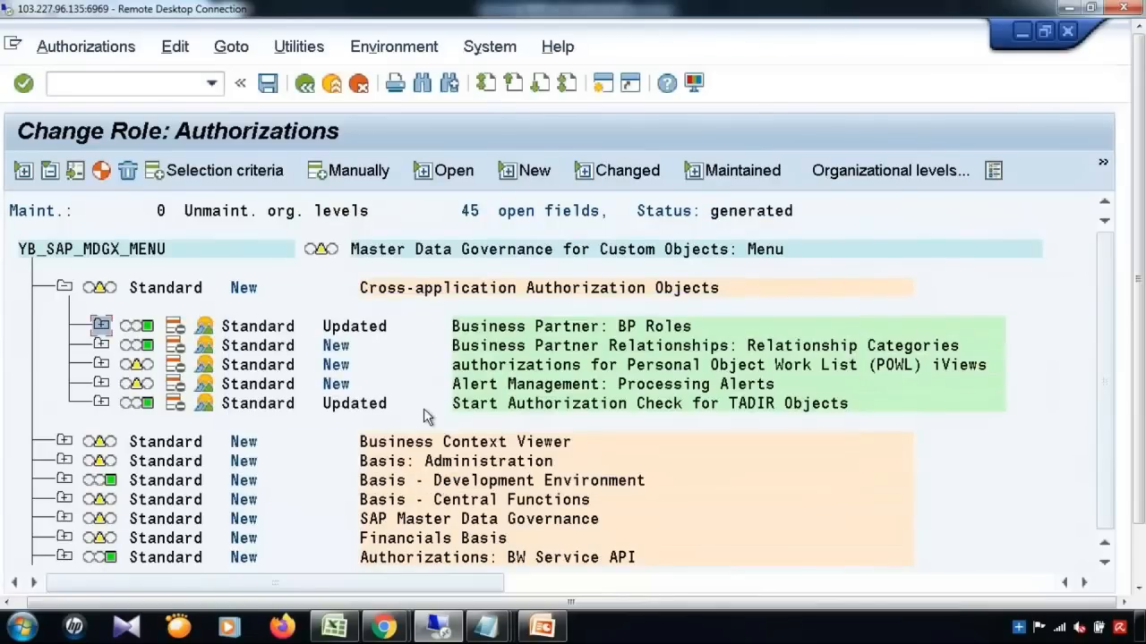
{"action": "left_click", "coordinate": [305, 85]}
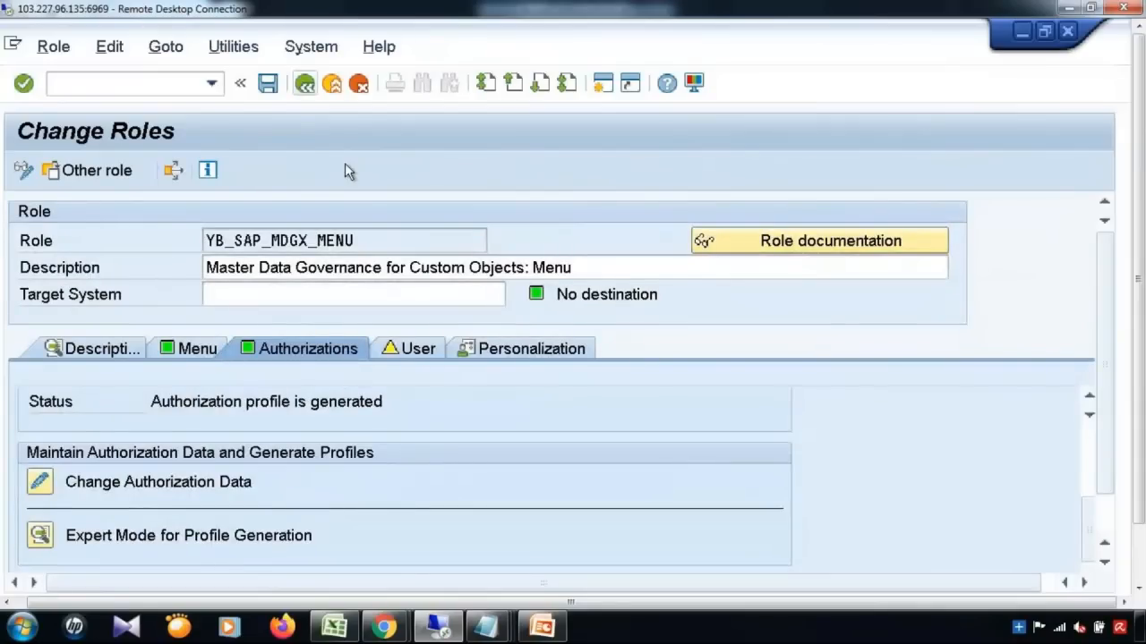
Step: Open a new SAP session and close the previously open NWBC launcher window
{"action": "left_click", "coordinate": [376, 240]}
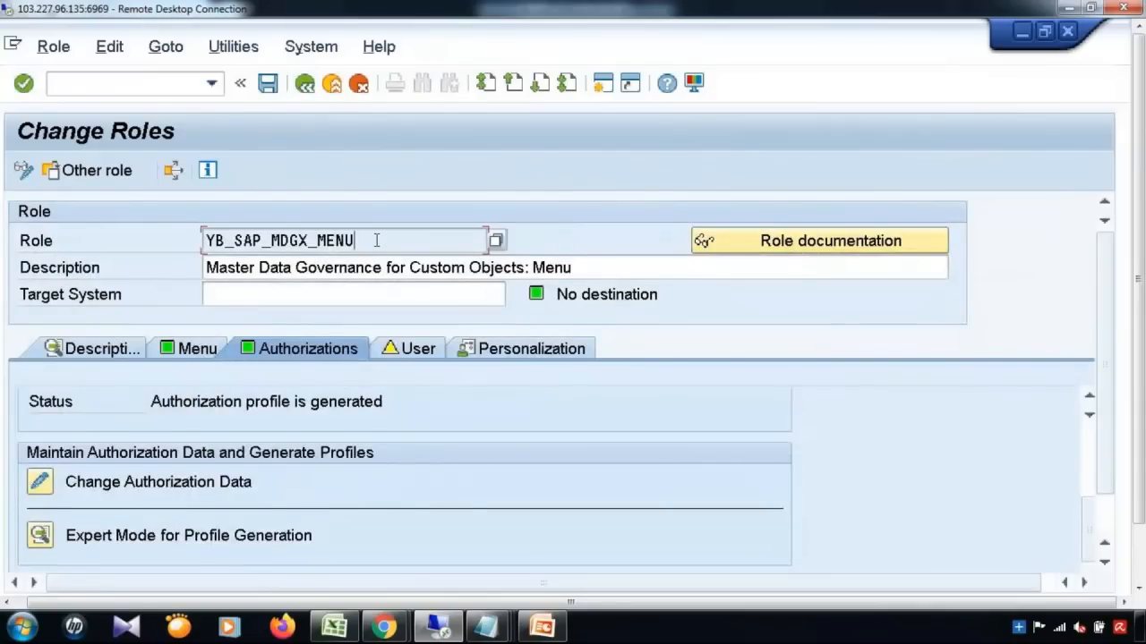
{"action": "left_click", "coordinate": [602, 83]}
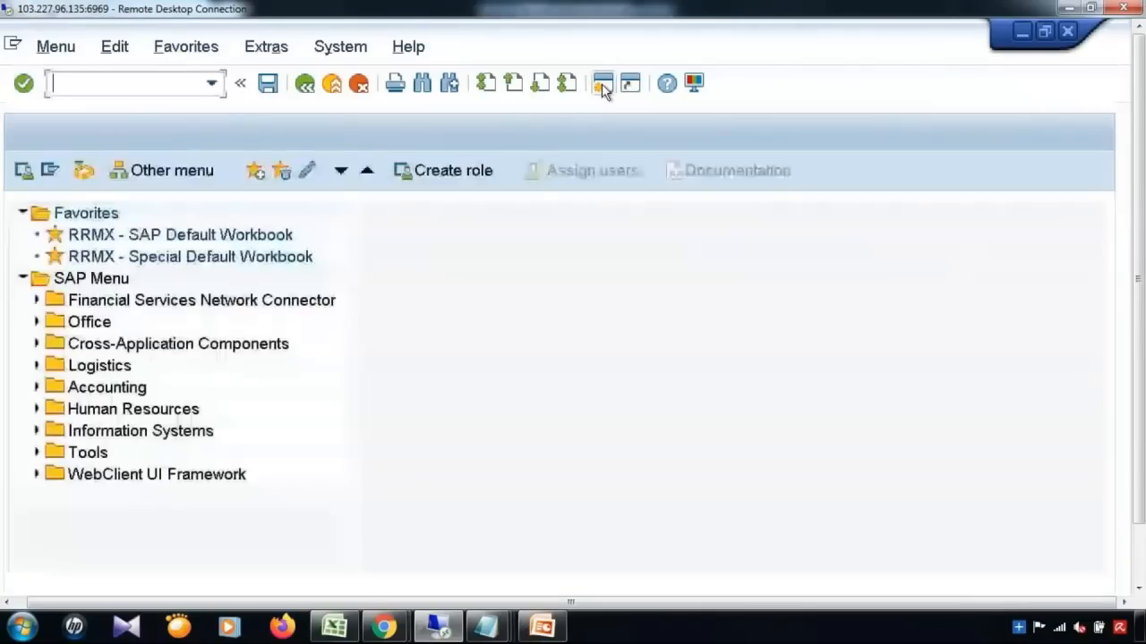
{"action": "left_click", "coordinate": [212, 83]}
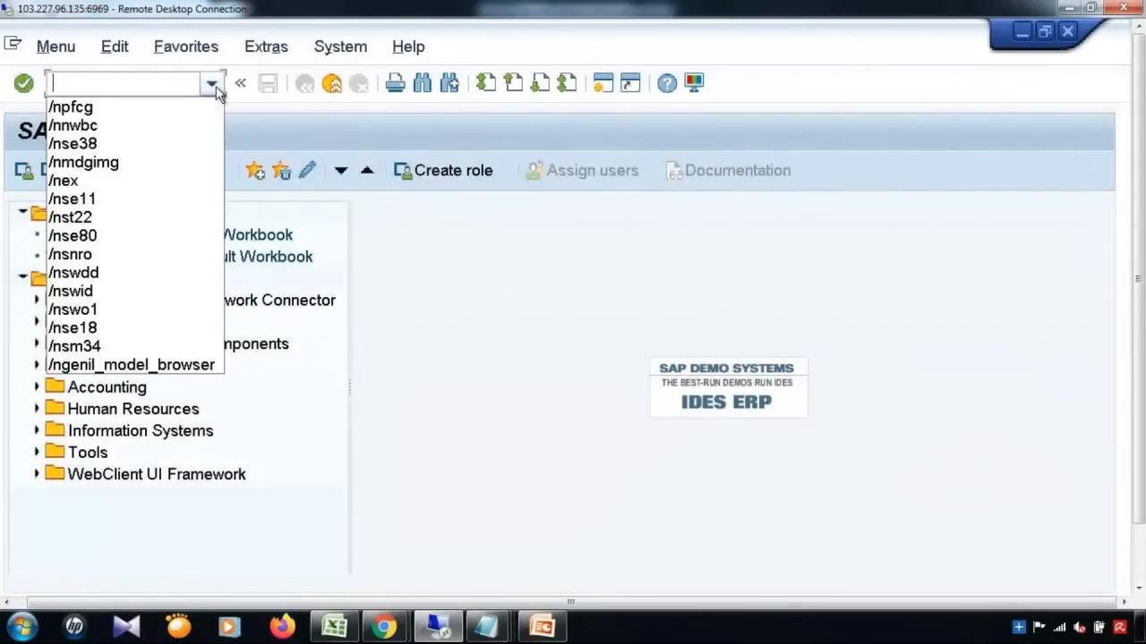
{"action": "left_click_drag", "start_coordinate": [1142, 319], "coordinate": [1142, 430]}
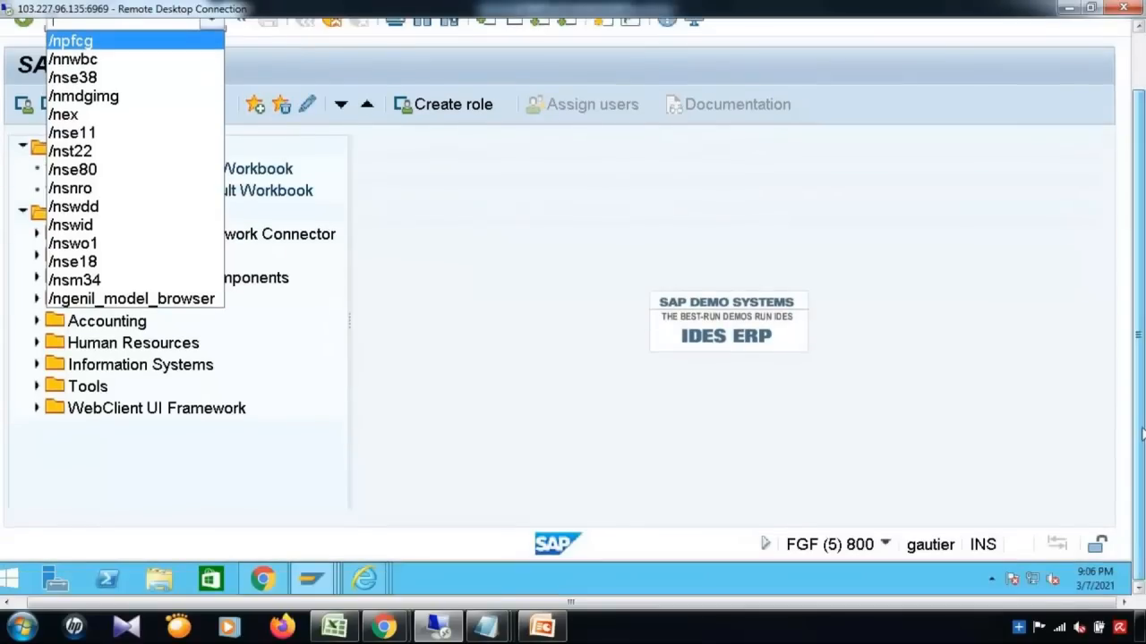
{"action": "left_click", "coordinate": [370, 580]}
{"action": "left_click", "coordinate": [964, 506]}
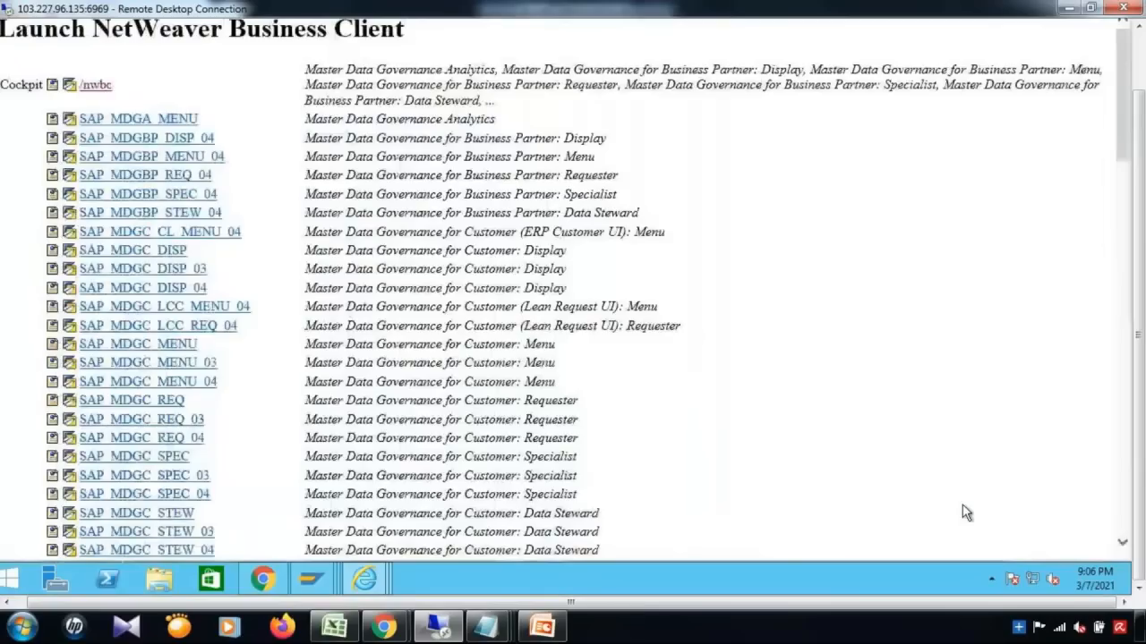
{"action": "left_click_drag", "start_coordinate": [1140, 358], "coordinate": [1141, 170]}
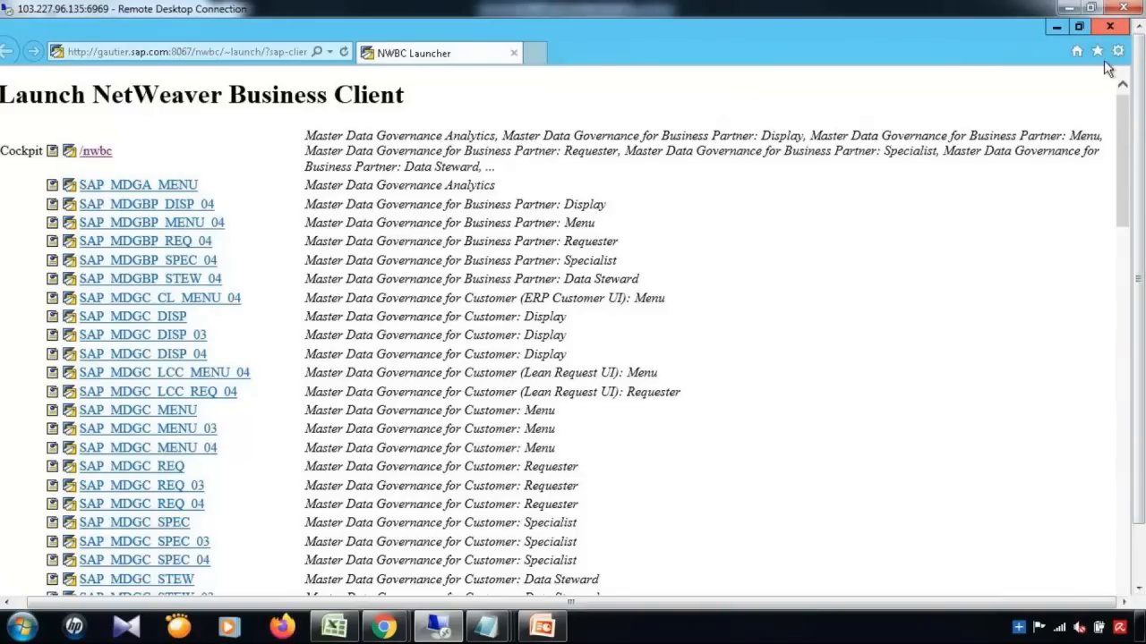
{"action": "left_click", "coordinate": [1110, 26]}
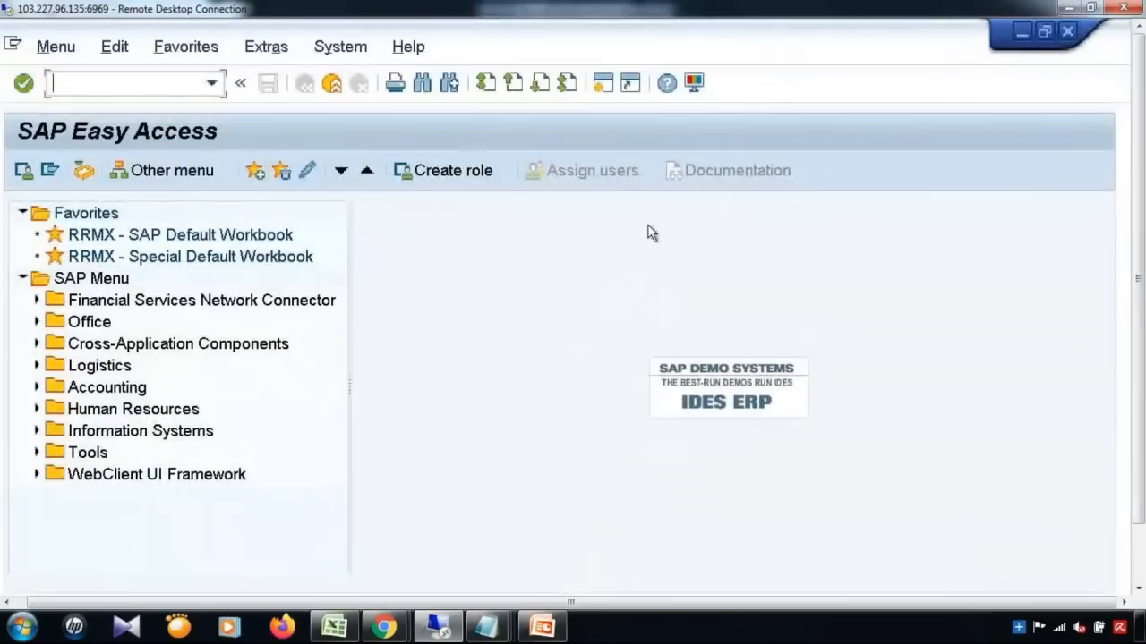
Step: Relaunch NWBC with /nnwbc, maximize the launcher and open the YB_SAP_MDGX_MENU role
{"action": "left_click", "coordinate": [211, 82]}
{"action": "left_click", "coordinate": [165, 125]}
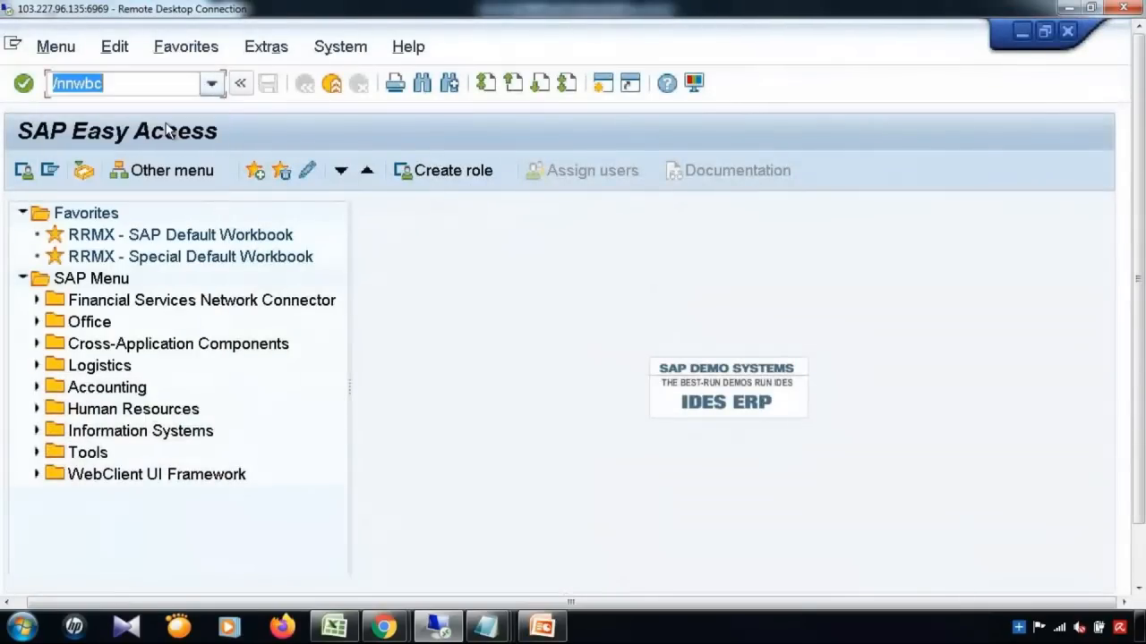
{"action": "key", "text": "Return"}
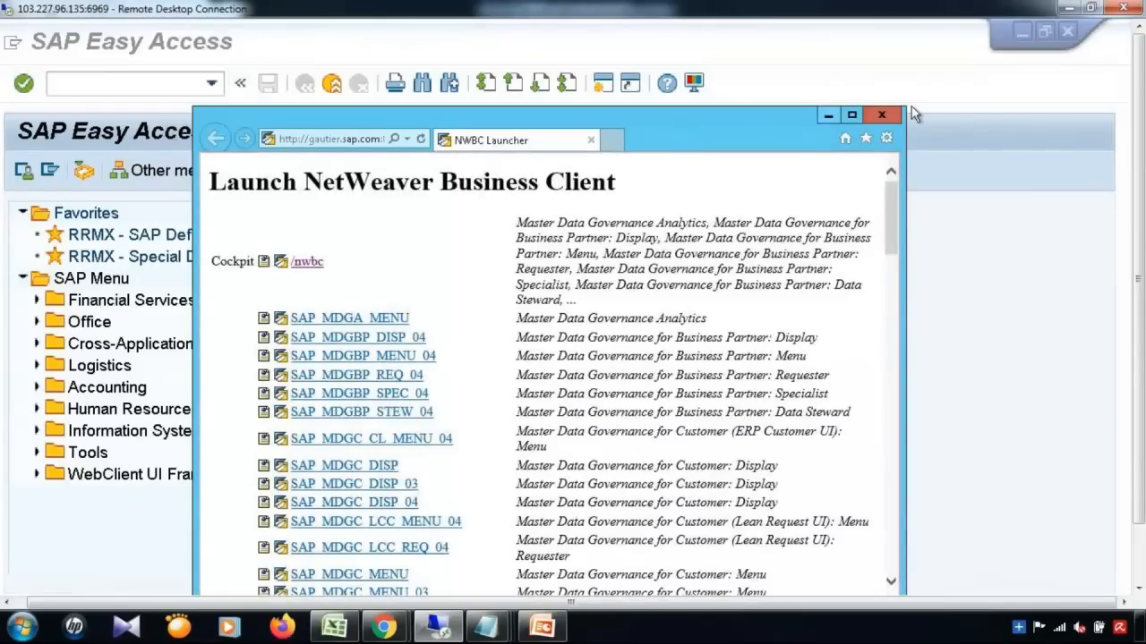
{"action": "left_click", "coordinate": [851, 114]}
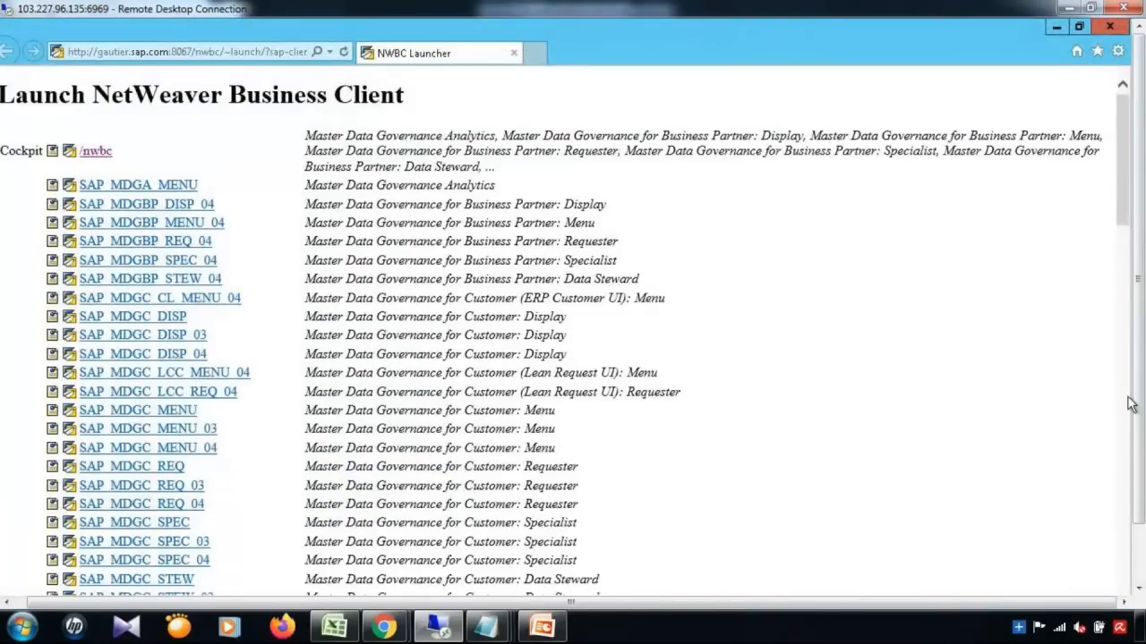
{"action": "left_click", "coordinate": [1125, 399]}
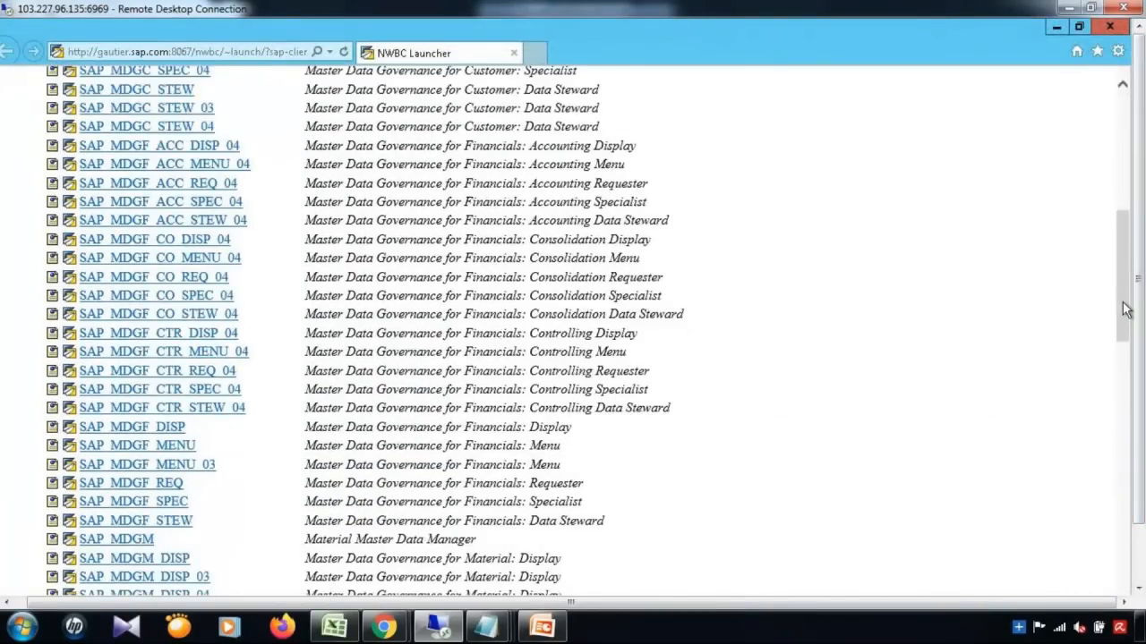
{"action": "left_click_drag", "start_coordinate": [1125, 306], "coordinate": [1126, 585]}
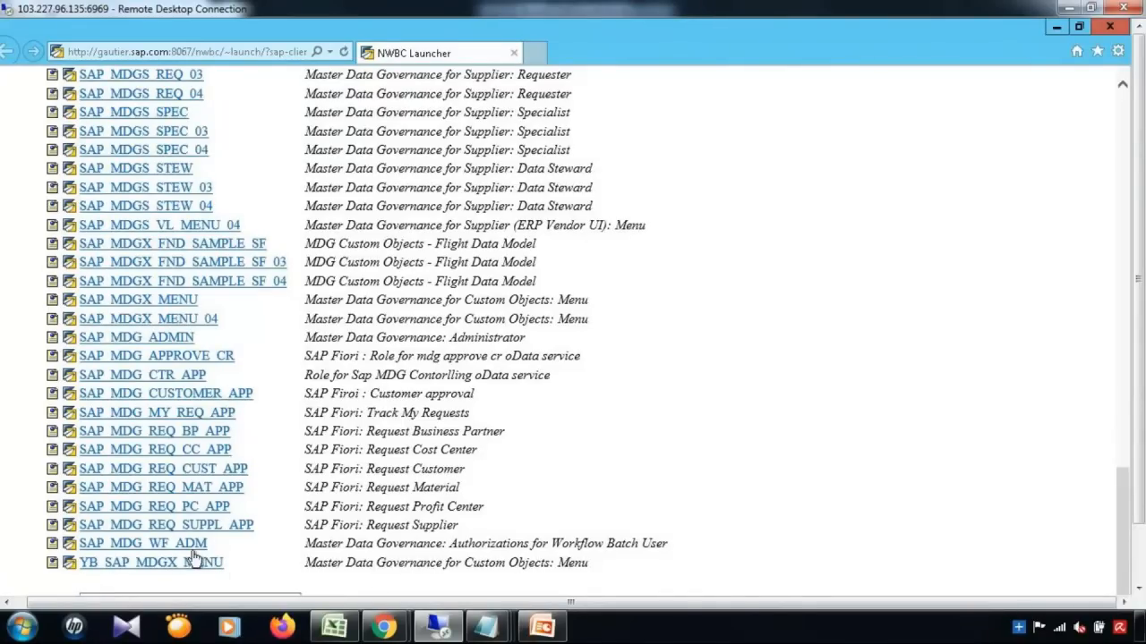
{"action": "left_click", "coordinate": [163, 565]}
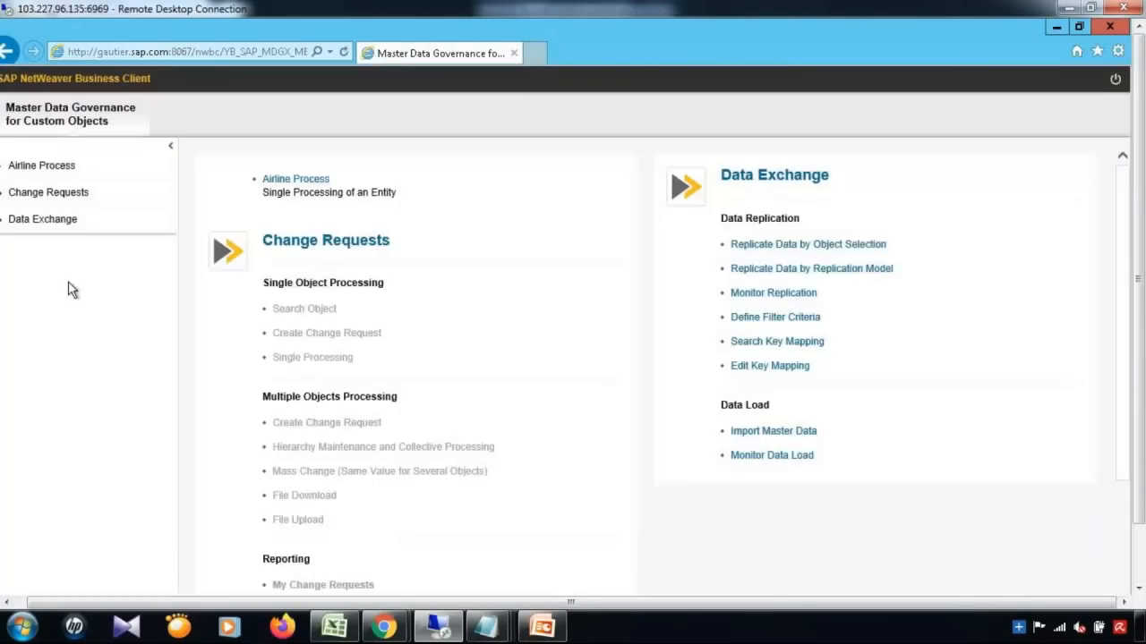
Step: Start Airline Process and create a change request for Airline with key AIR
{"action": "left_click", "coordinate": [38, 172]}
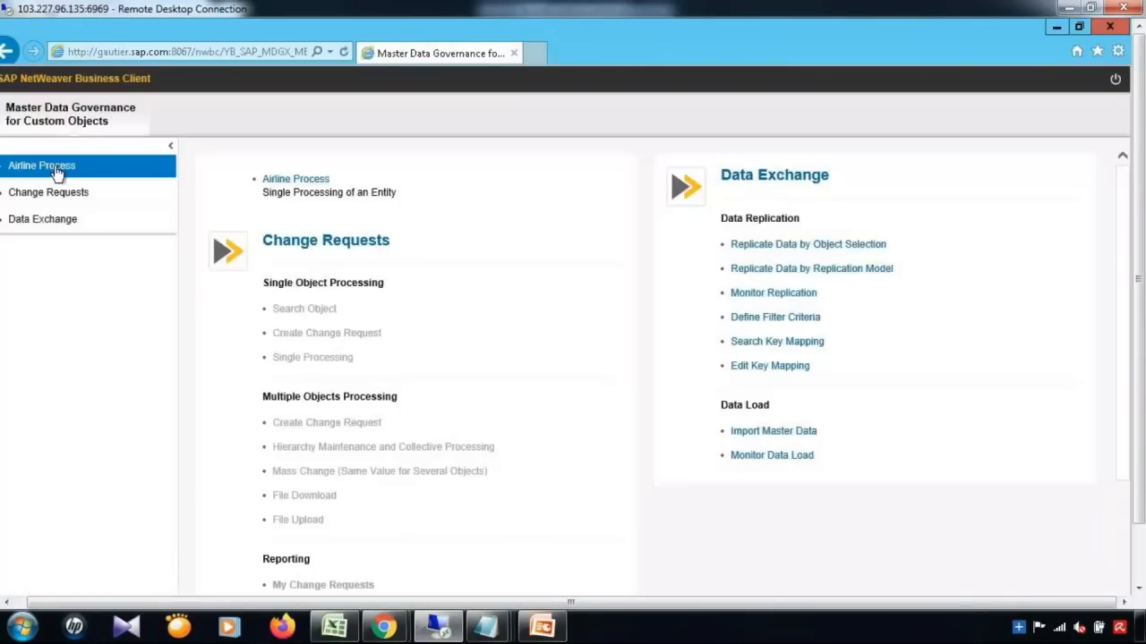
{"action": "left_click", "coordinate": [56, 171]}
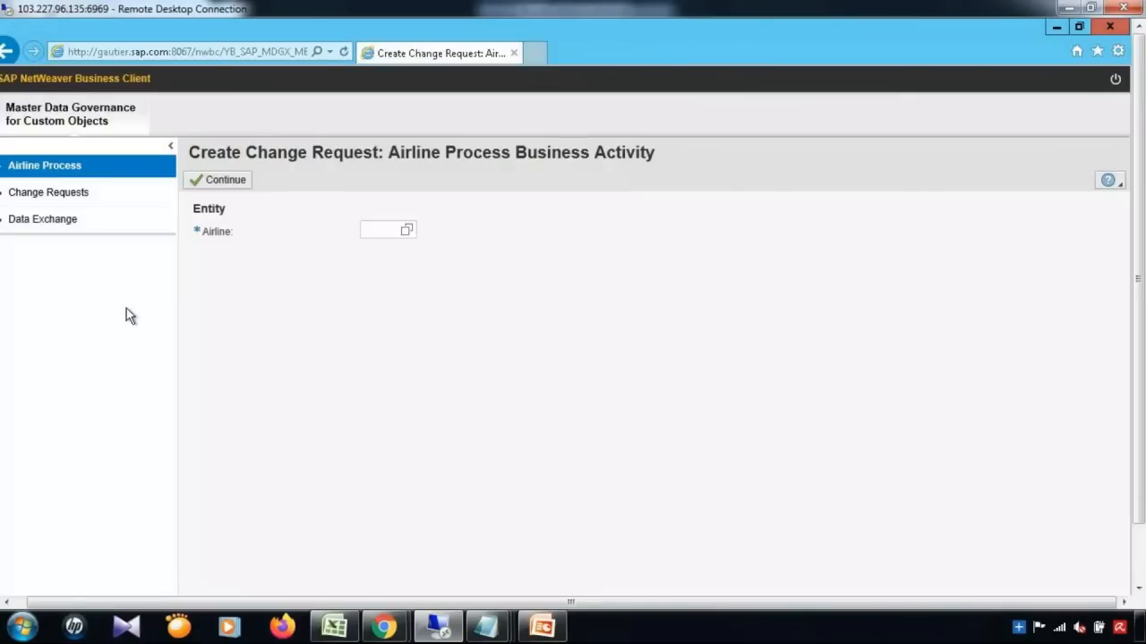
{"action": "left_click", "coordinate": [381, 229]}
{"action": "type", "text": "AIR"}
{"action": "left_click", "coordinate": [238, 189]}
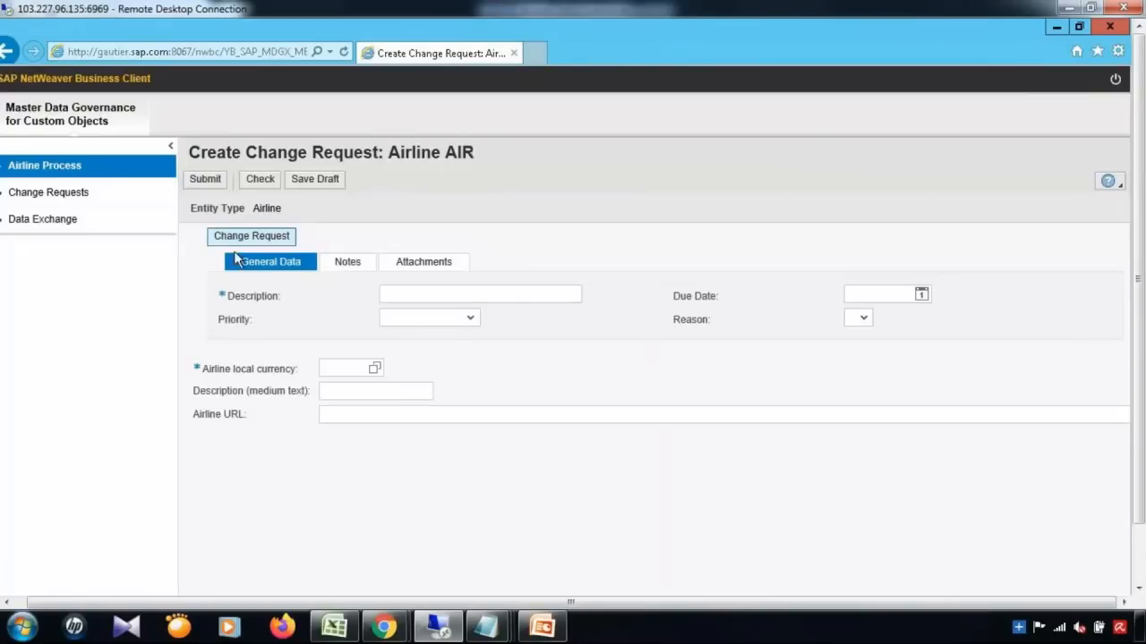
Step: Enter description 'Create Airline Process', priority 'within 1 hour' and local currency USD
{"action": "left_click", "coordinate": [424, 298]}
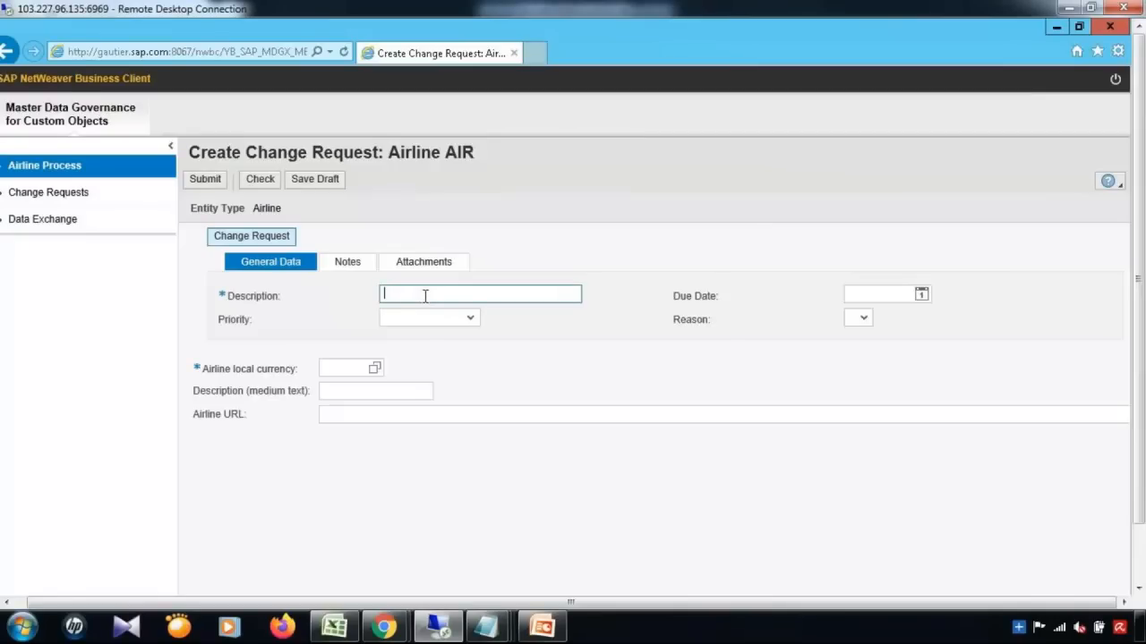
{"action": "type", "text": "Create Airline Process"}
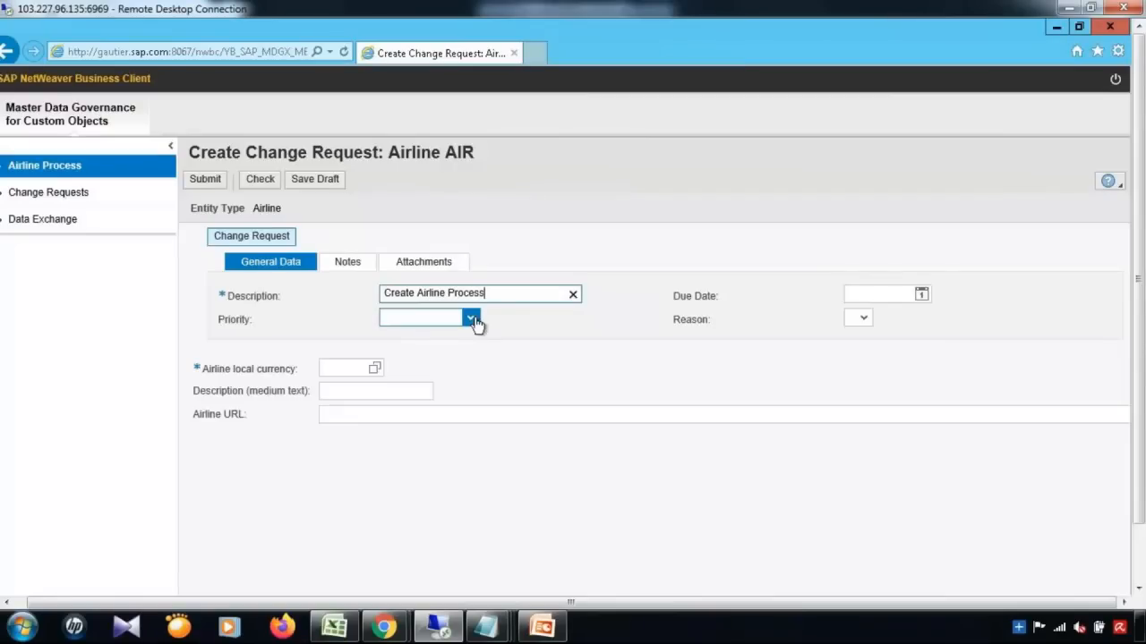
{"action": "left_click", "coordinate": [471, 319]}
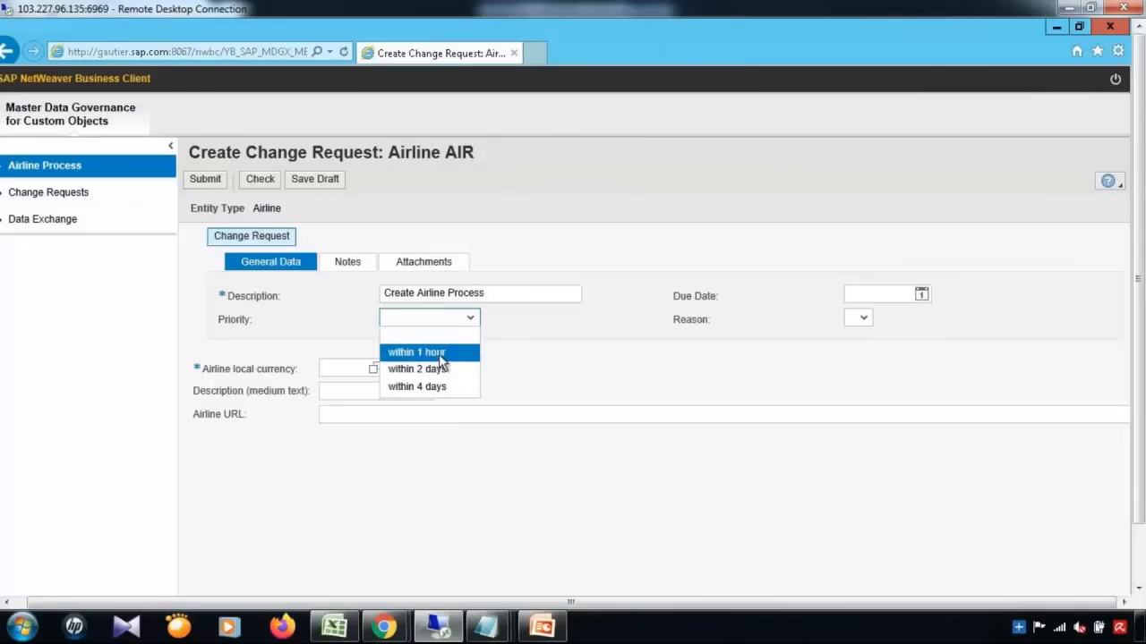
{"action": "left_click", "coordinate": [434, 352]}
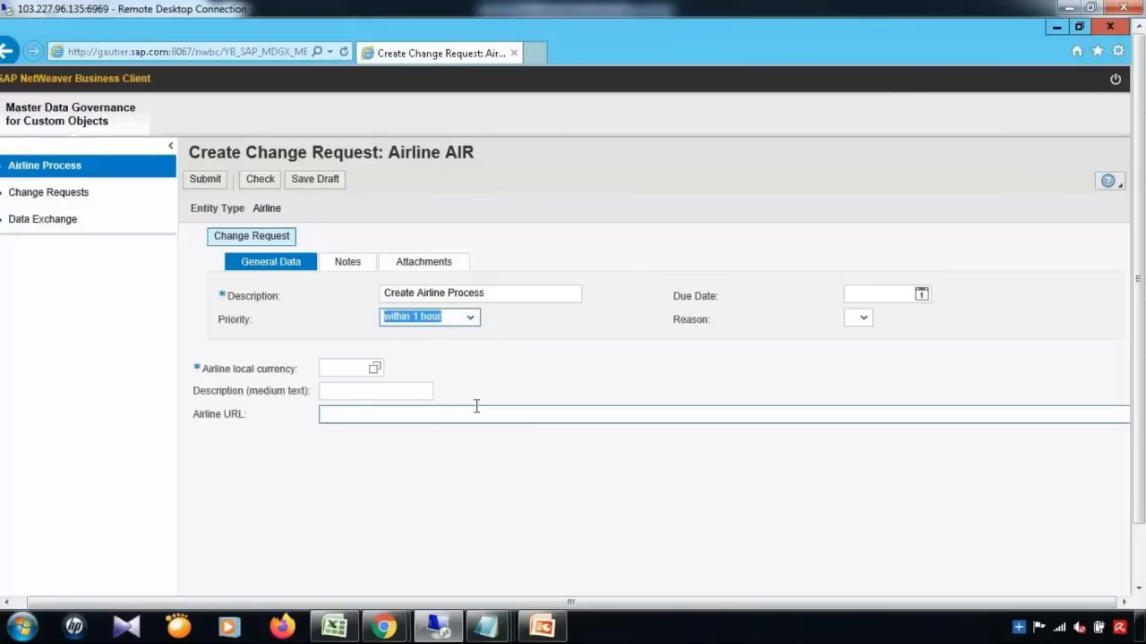
{"action": "left_click", "coordinate": [342, 370]}
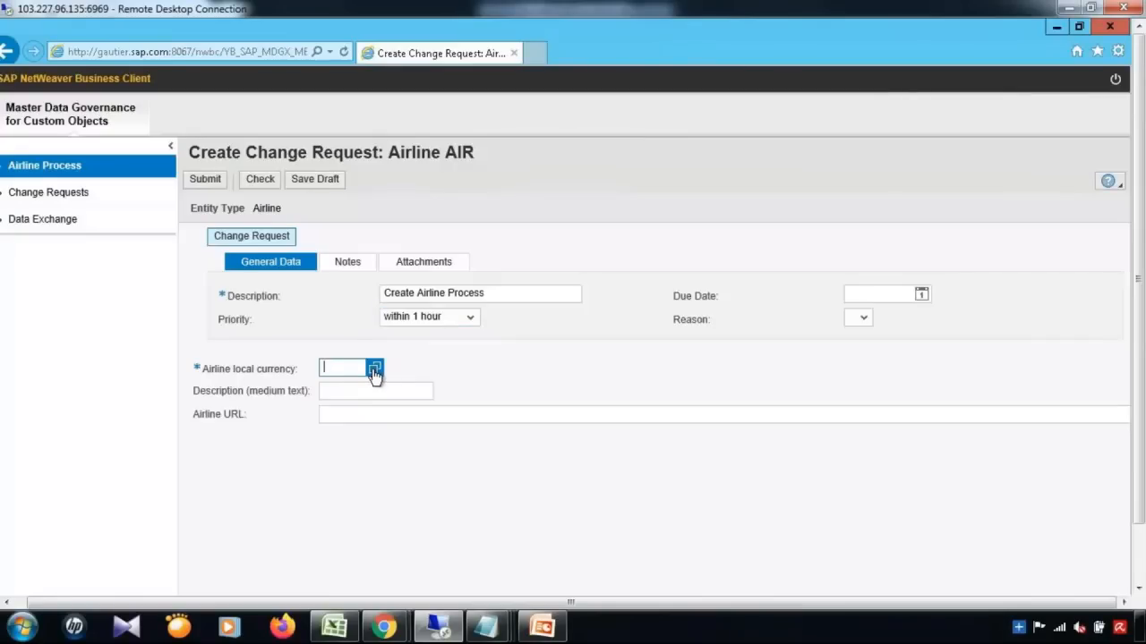
{"action": "left_click", "coordinate": [374, 370]}
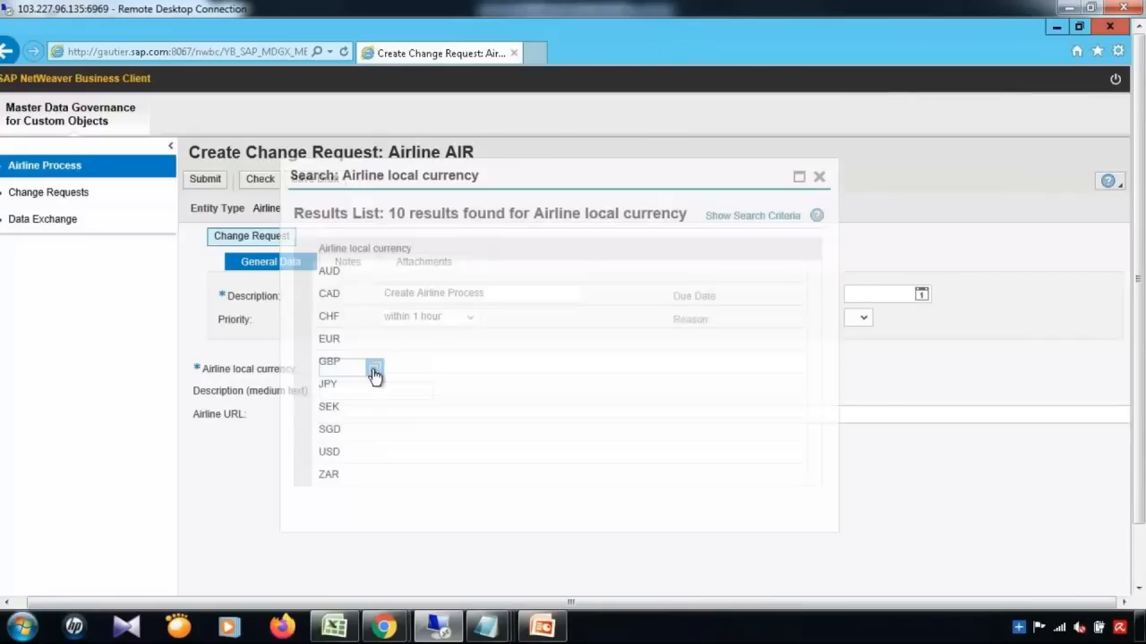
{"action": "left_click", "coordinate": [329, 452]}
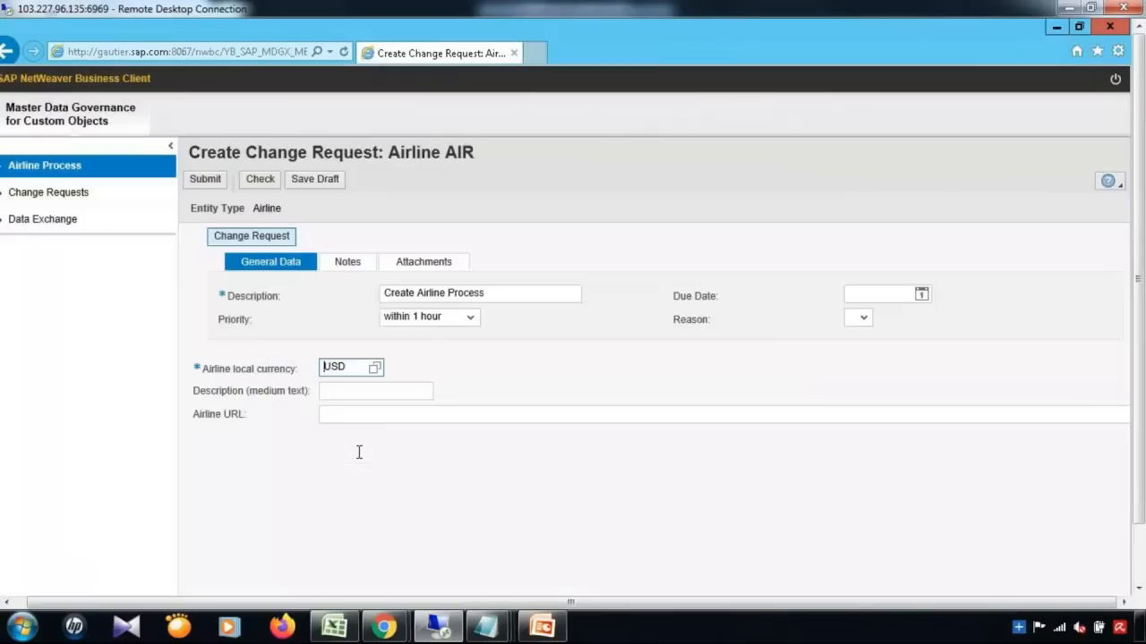
{"action": "left_click", "coordinate": [364, 391]}
{"action": "type", "text": "Test"}
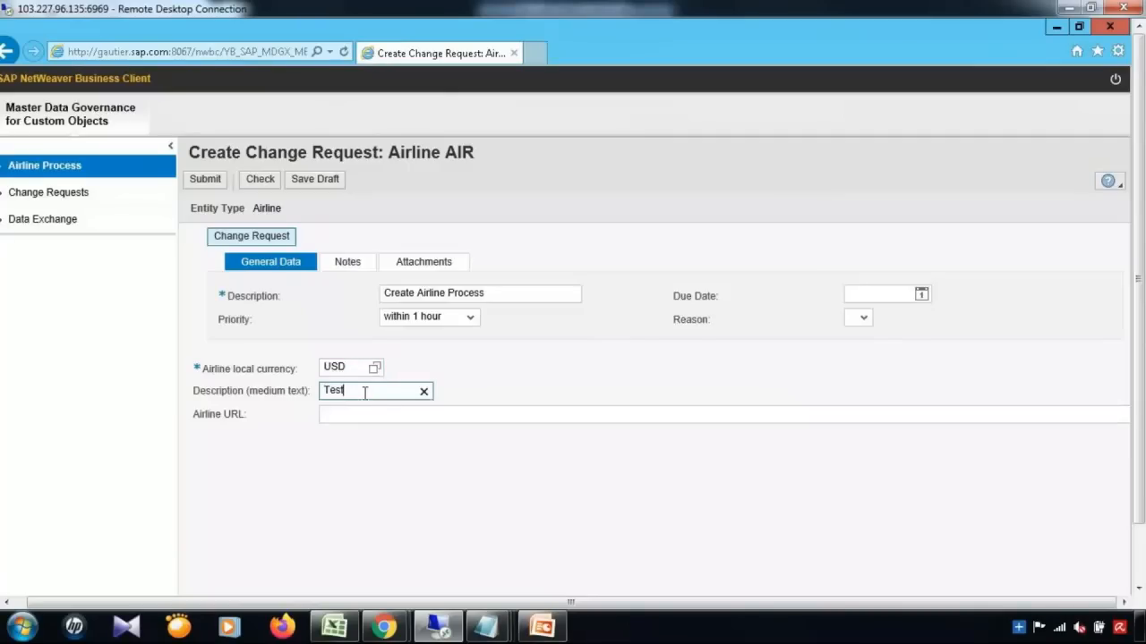
{"action": "left_click", "coordinate": [369, 416]}
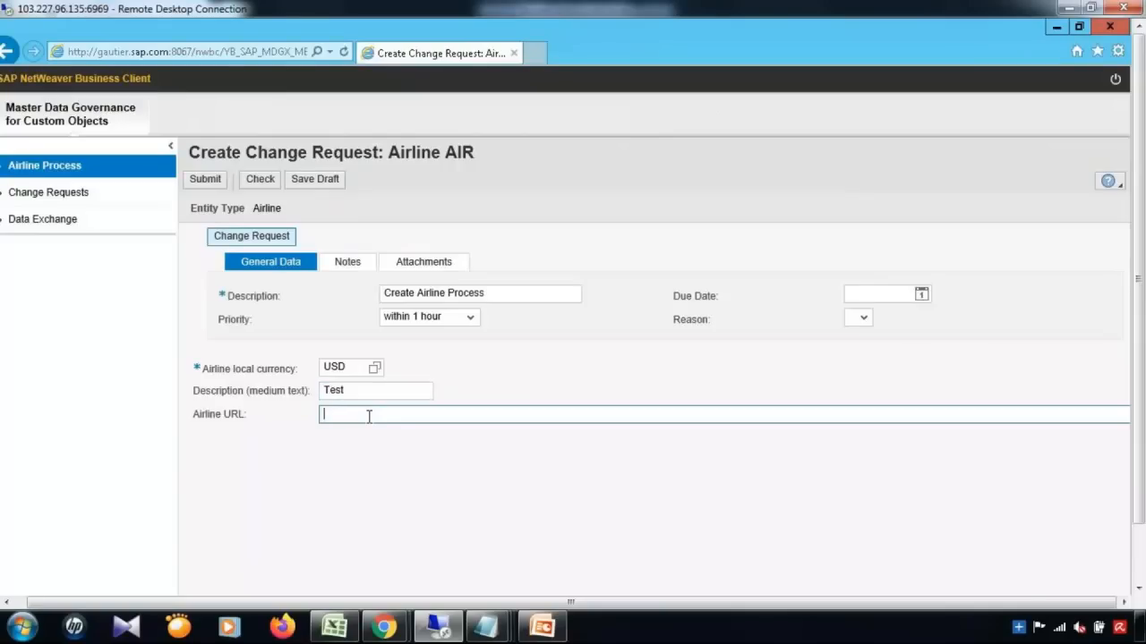
{"action": "type", "text": "WW"}
{"action": "type", "text": "W"}
{"action": "type", "text": ">Air"}
{"action": "key", "text": "BackSpace"}
{"action": "key", "text": "BackSpace"}
{"action": "key", "text": "BackSpace"}
{"action": "key", "text": "BackSpace"}
{"action": "type", "text": ".AirINDIA.IN"}
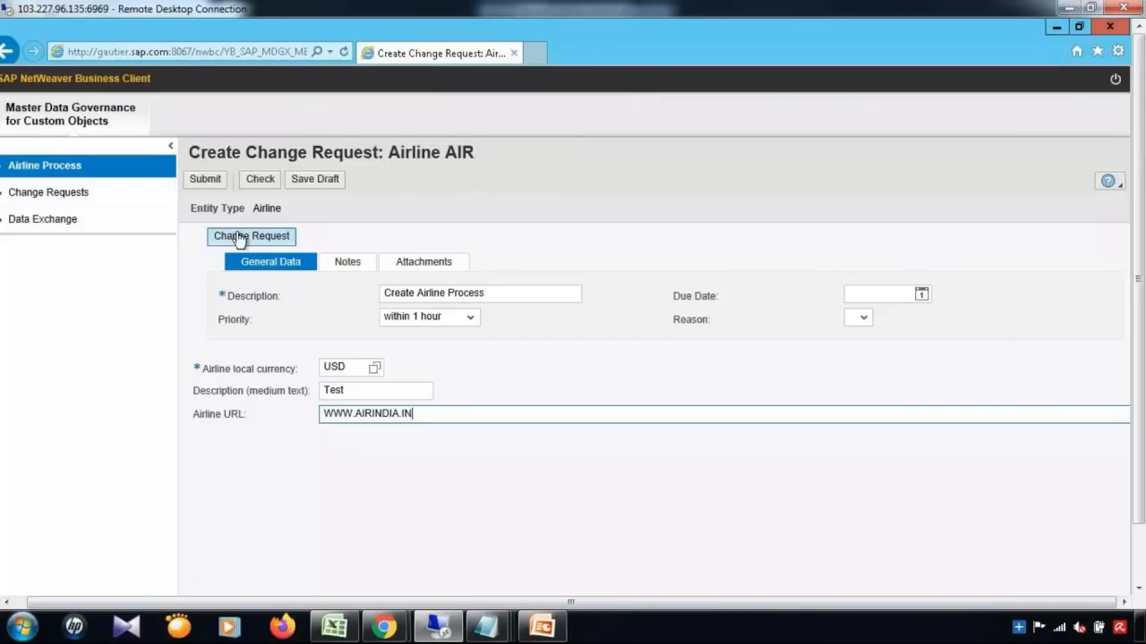
Step: Submit the AIR request, note the new number 1218, and go to My Change Requests
{"action": "left_click", "coordinate": [204, 183]}
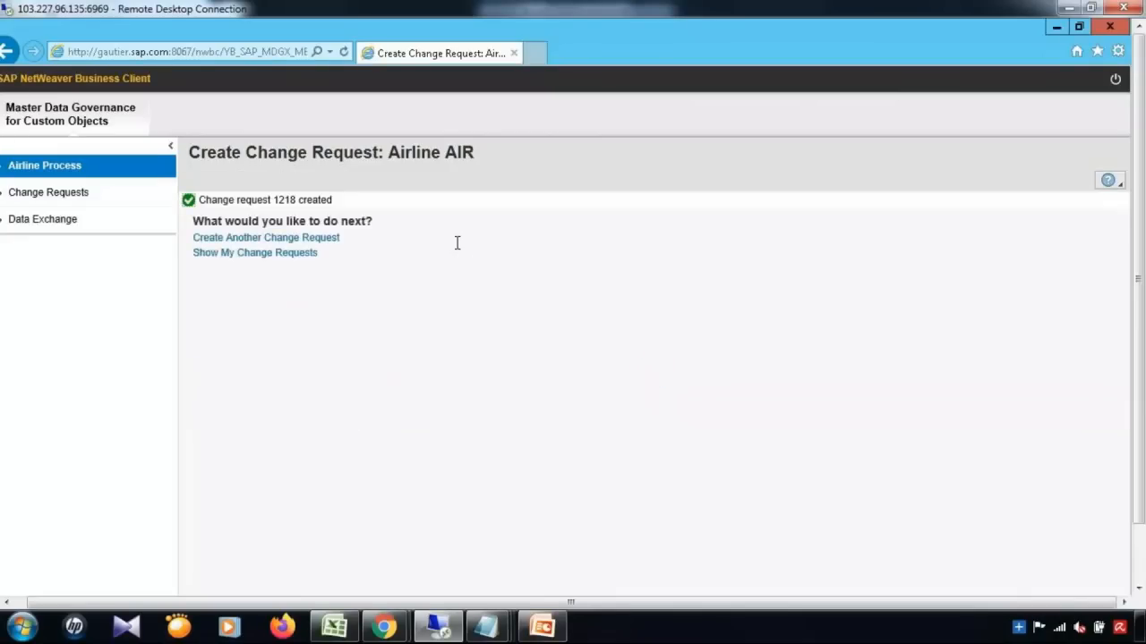
{"action": "double_click", "coordinate": [288, 200]}
{"action": "left_click", "coordinate": [240, 256]}
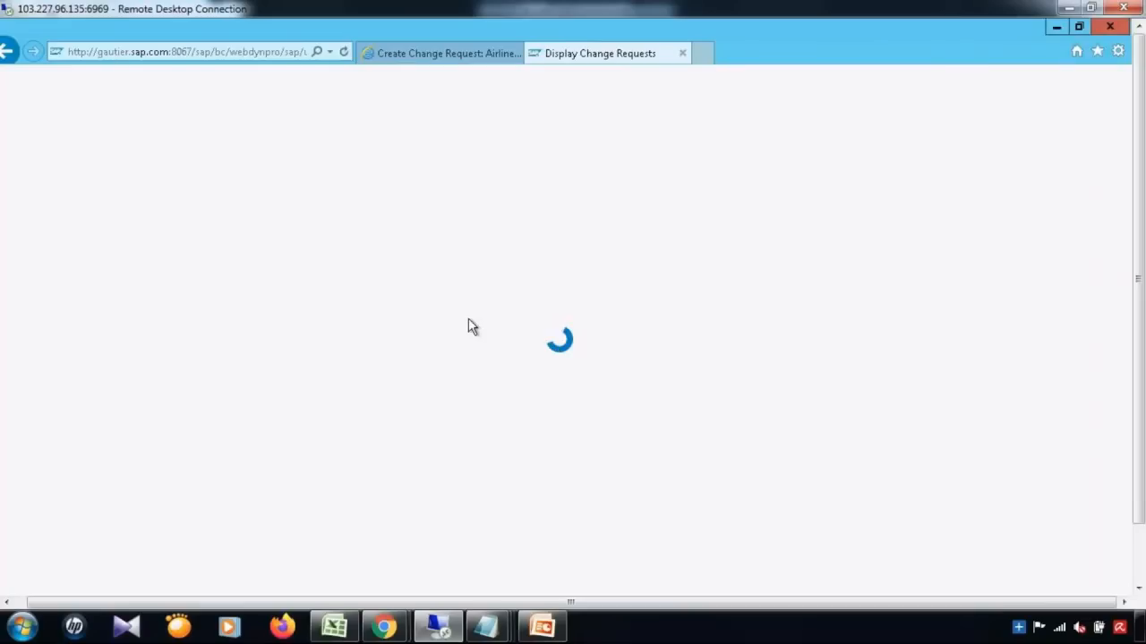
Step: In SE16, show table USMD120C's entry for USMD_CREQUEST 1218
{"action": "left_click", "coordinate": [1052, 29]}
{"action": "type", "text": "/nse16"}
{"action": "key", "text": "Return"}
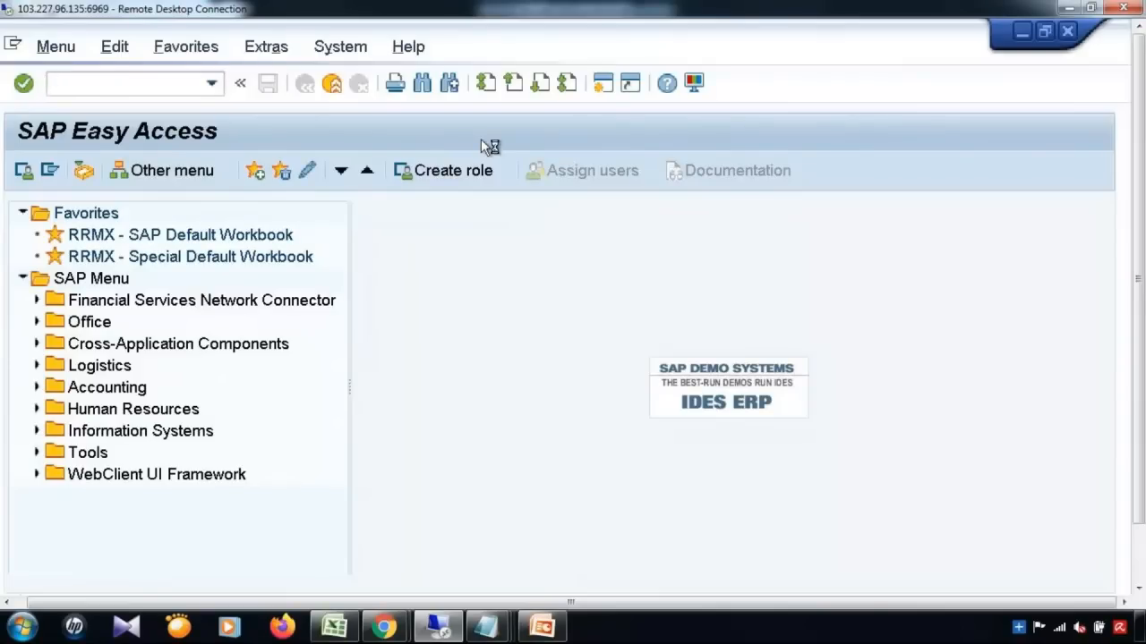
{"action": "type", "text": "USMD120"}
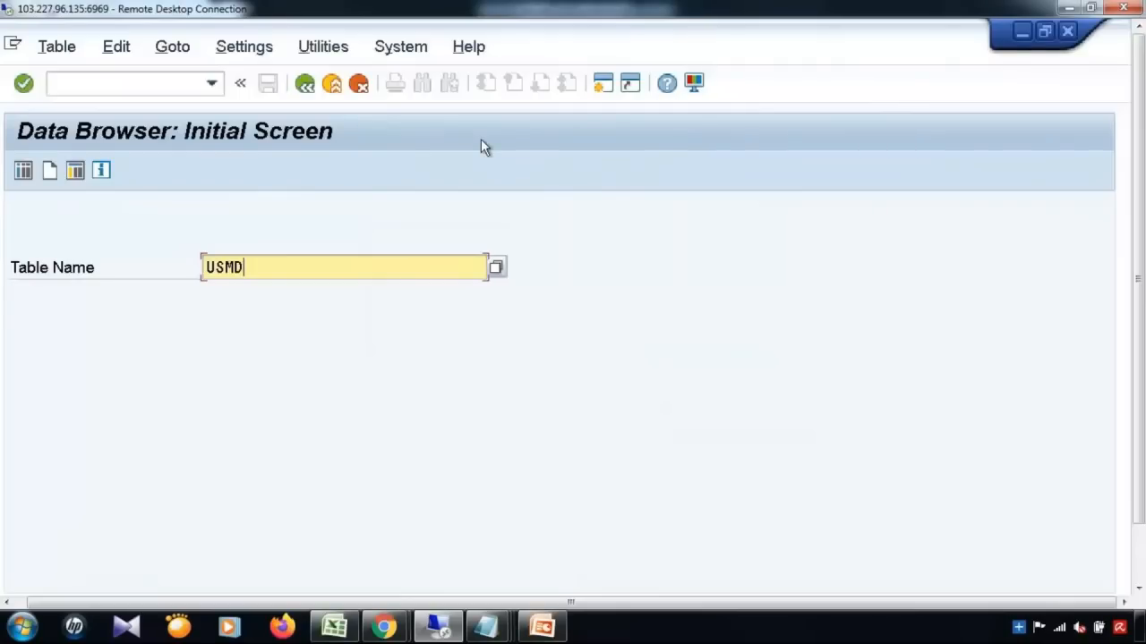
{"action": "type", "text": "C"}
{"action": "left_click", "coordinate": [23, 170]}
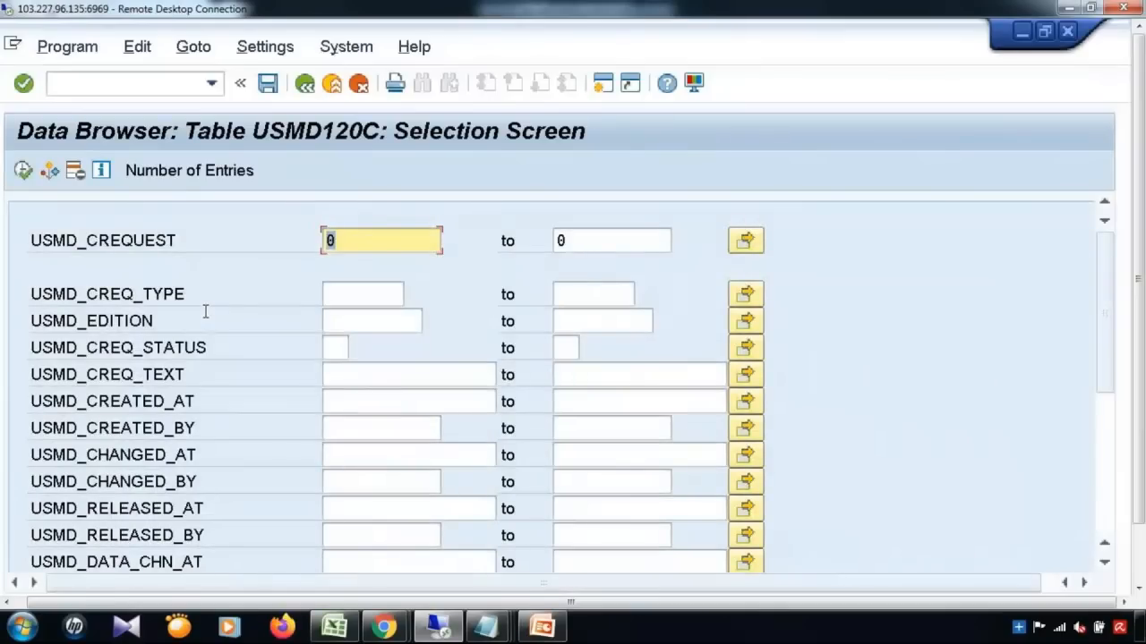
{"action": "type", "text": "1218"}
{"action": "left_click", "coordinate": [23, 170]}
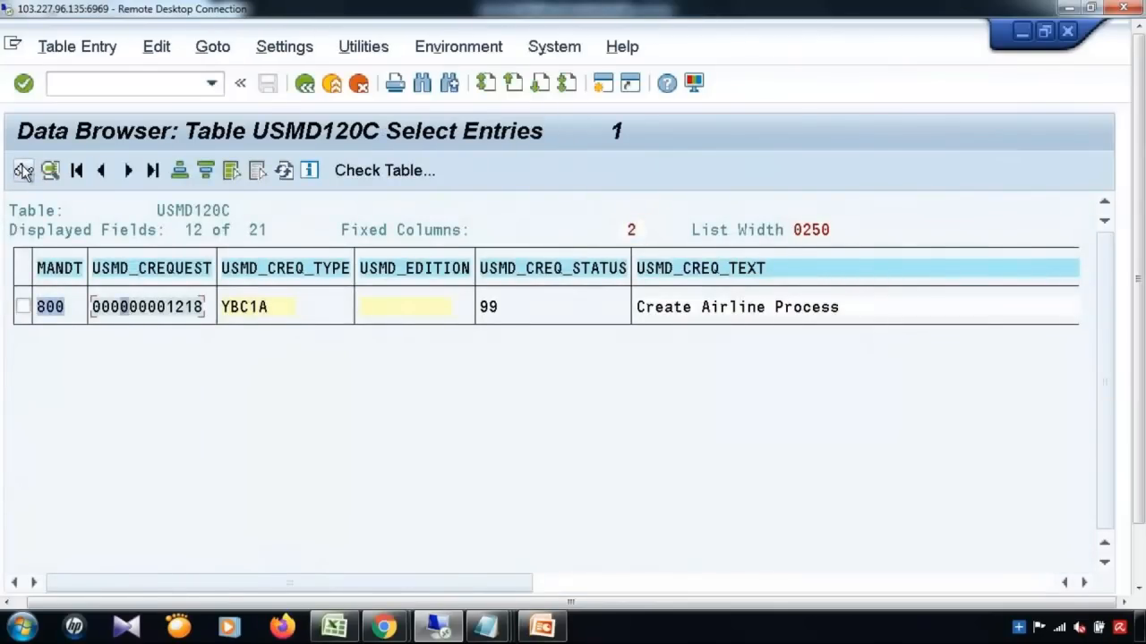
Step: Open the 1218 detail record and review its type, text, timestamps and released-by fields
{"action": "left_click", "coordinate": [23, 170]}
{"action": "left_click", "coordinate": [253, 292]}
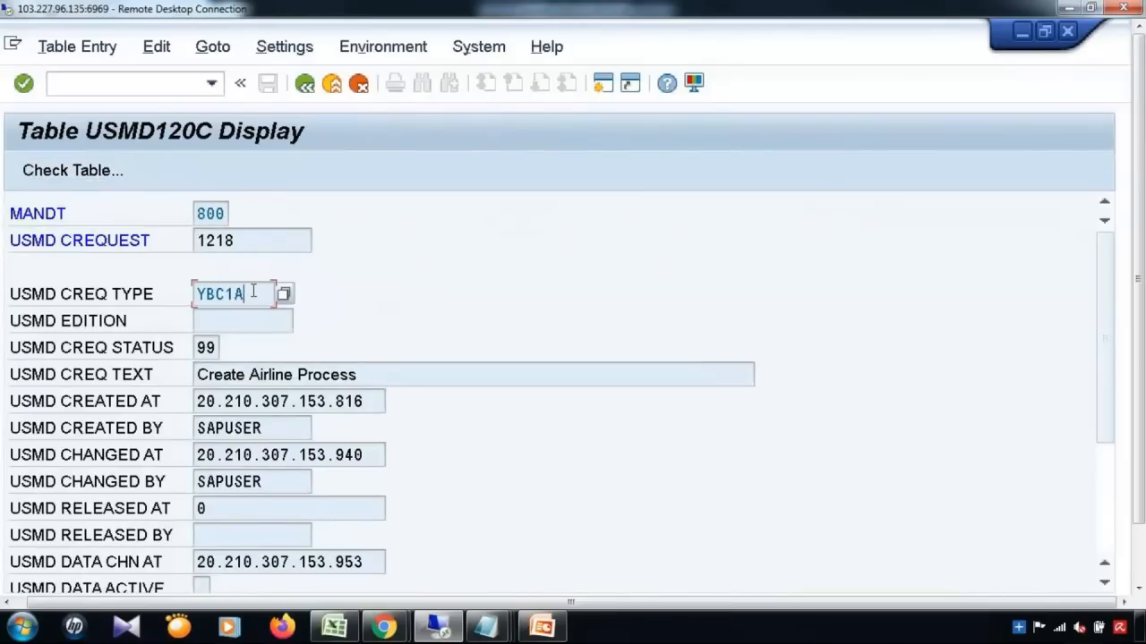
{"action": "left_click", "coordinate": [383, 376]}
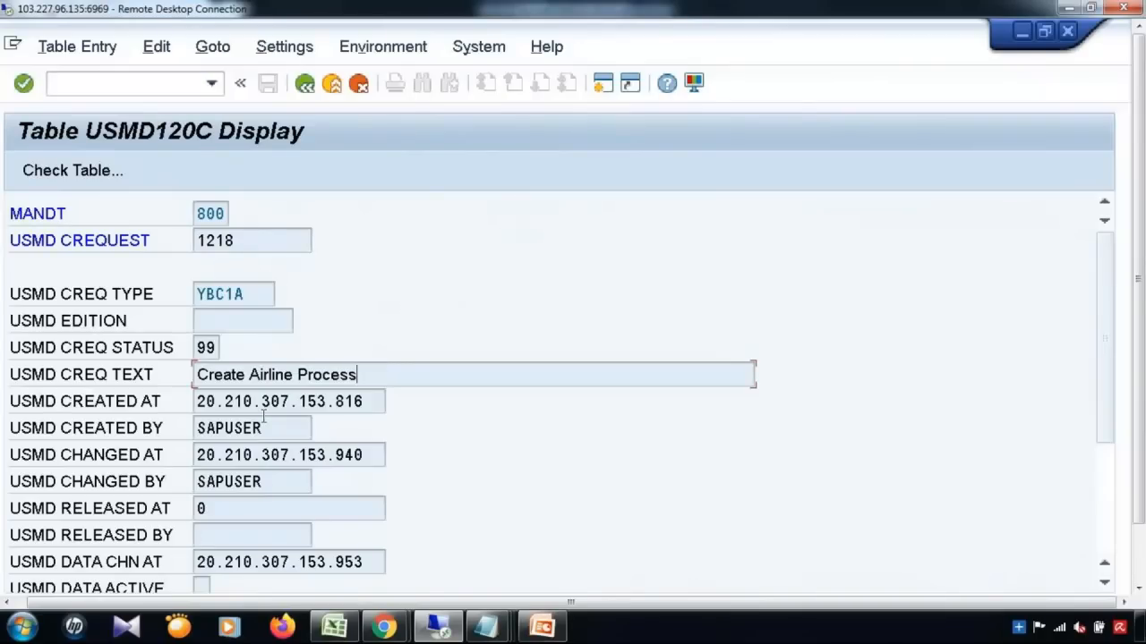
{"action": "left_click", "coordinate": [301, 401]}
{"action": "left_click_drag", "start_coordinate": [243, 403], "coordinate": [289, 401]}
{"action": "left_click_drag", "start_coordinate": [298, 403], "coordinate": [179, 417]}
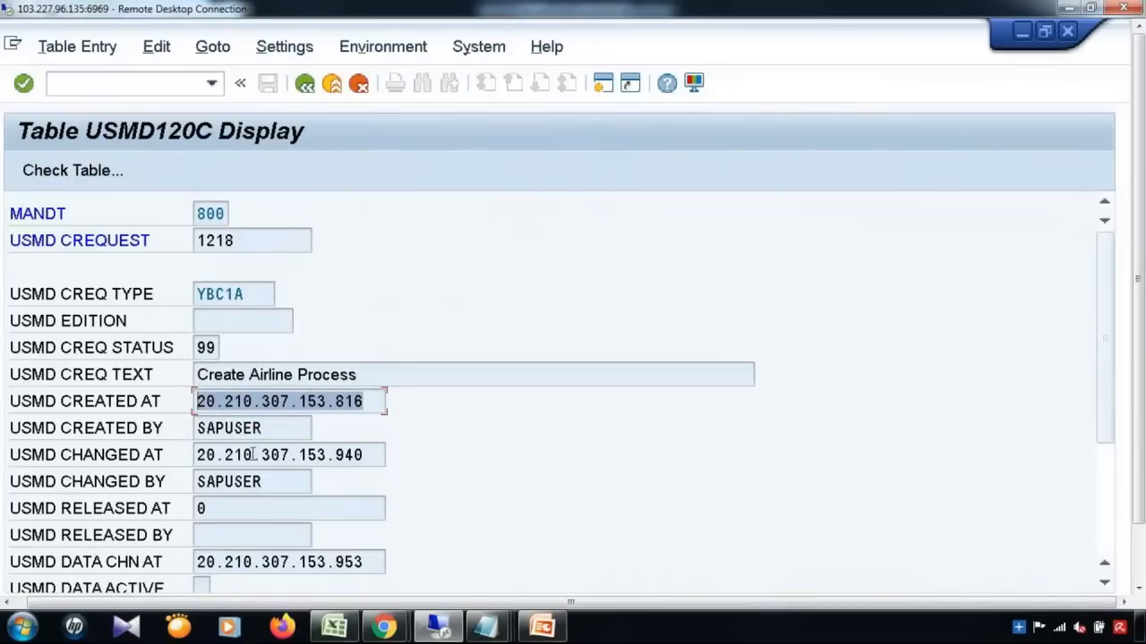
{"action": "left_click", "coordinate": [376, 400]}
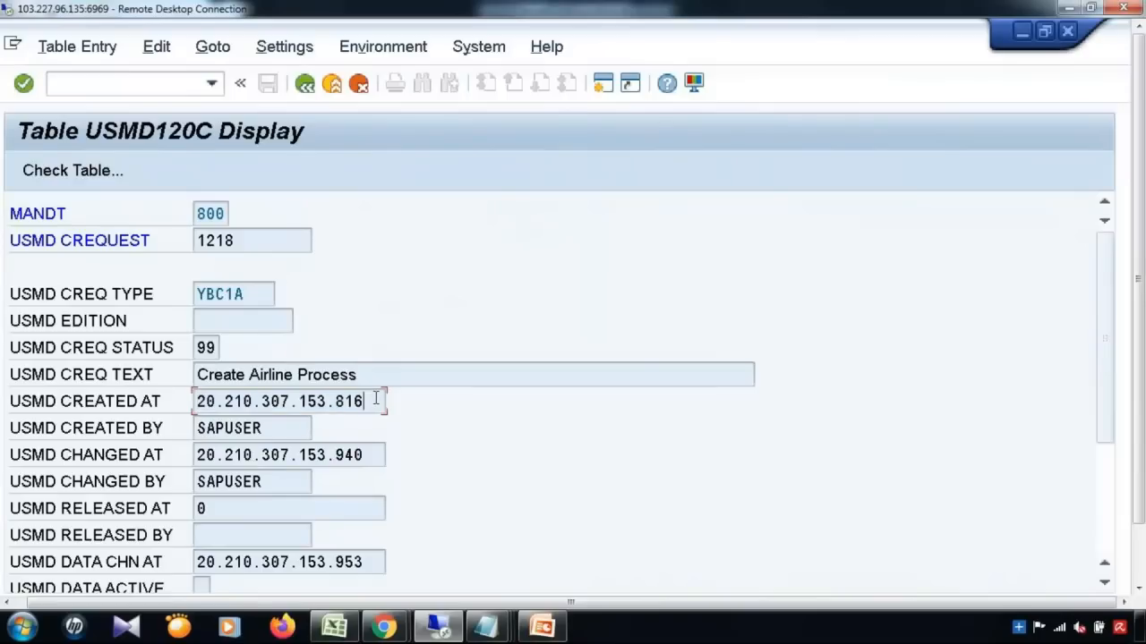
{"action": "left_click", "coordinate": [367, 455]}
{"action": "left_click", "coordinate": [266, 538]}
Step: Check the priority and the possible Data Active values, closing the list without selecting
{"action": "scroll", "coordinate": [1102, 465], "scroll_direction": "down", "scroll_amount": 1}
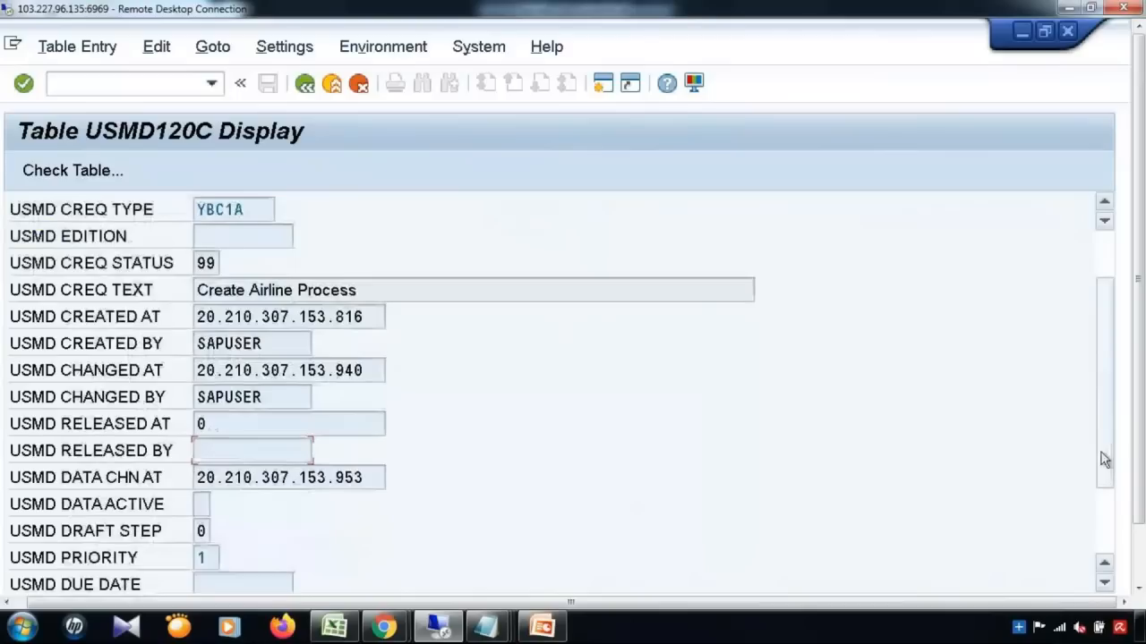
{"action": "scroll", "coordinate": [1104, 504], "scroll_direction": "down", "scroll_amount": 1}
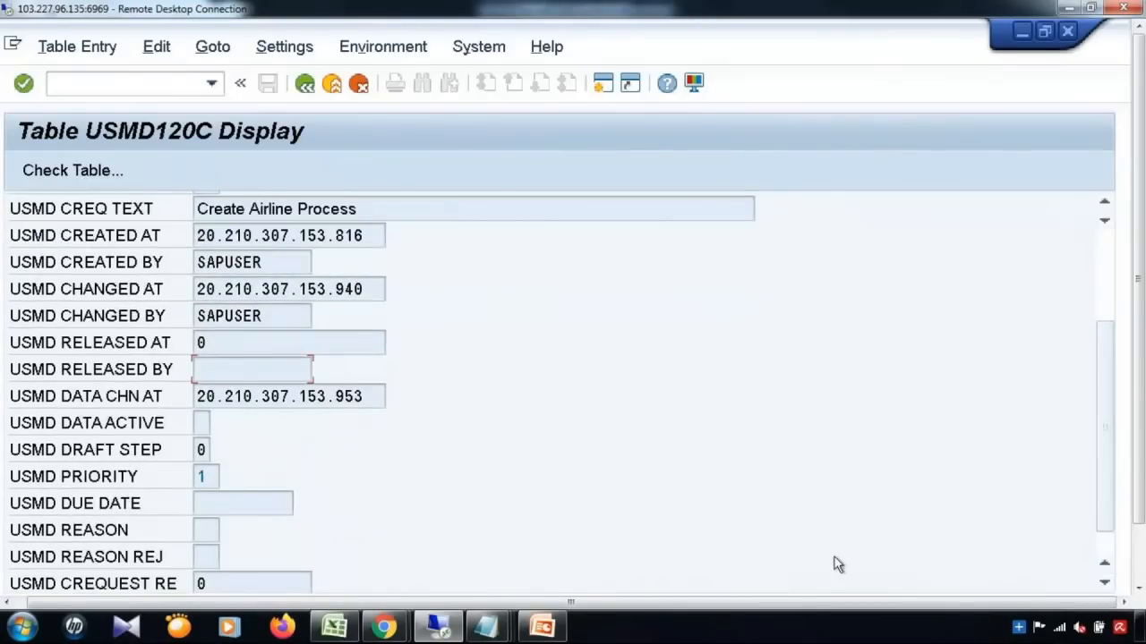
{"action": "left_click", "coordinate": [200, 480]}
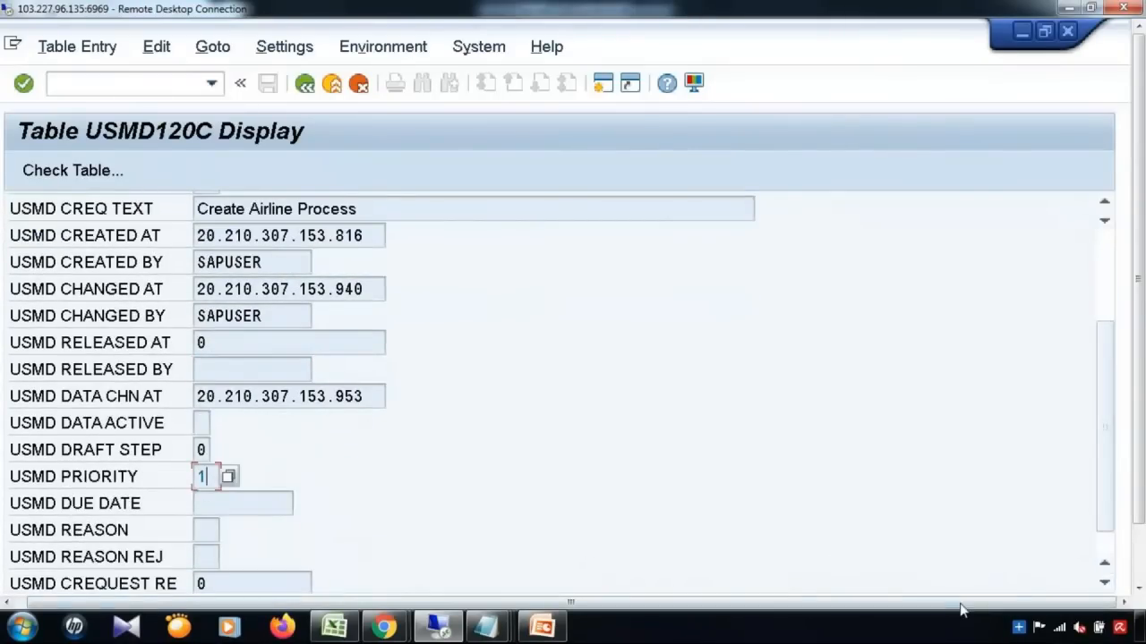
{"action": "scroll", "coordinate": [1114, 546], "scroll_direction": "down", "scroll_amount": 1}
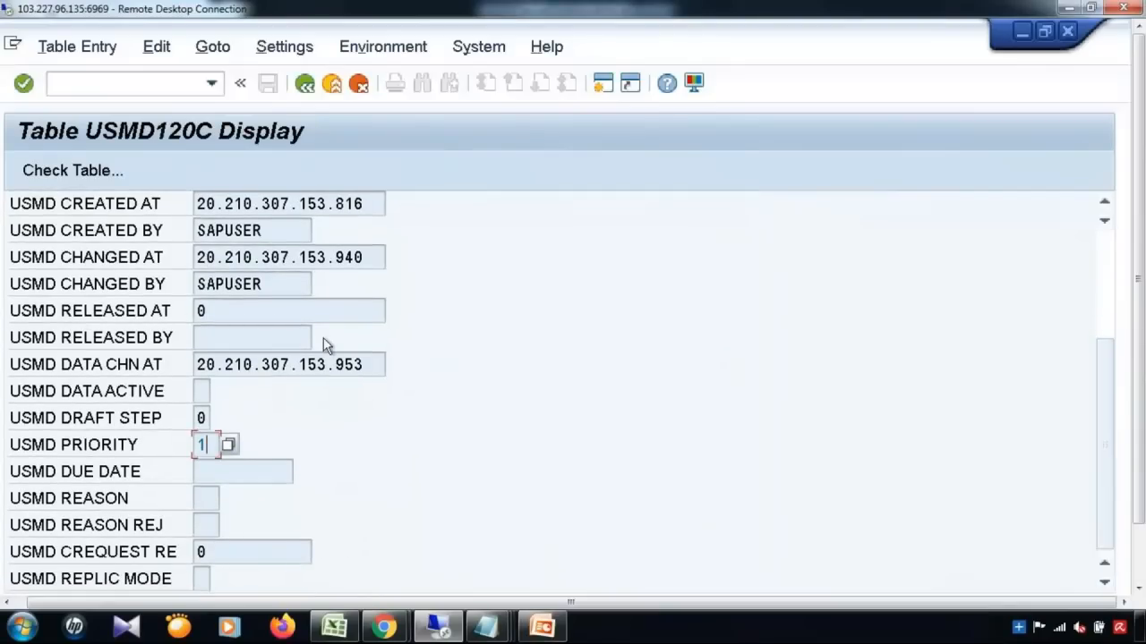
{"action": "left_click", "coordinate": [201, 391]}
{"action": "left_click", "coordinate": [219, 392]}
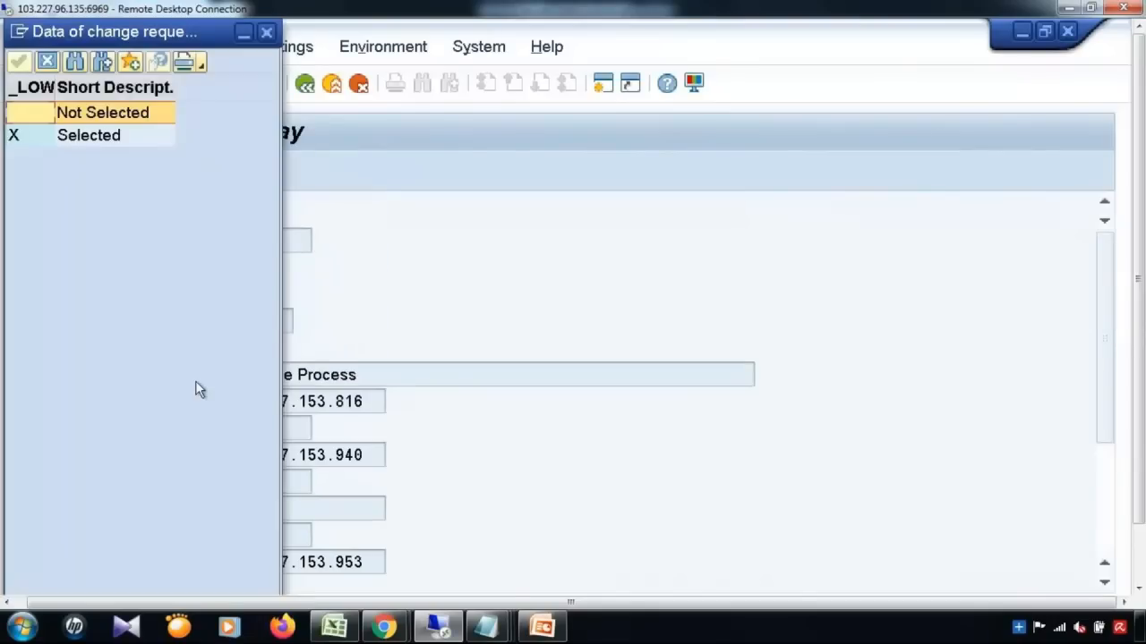
{"action": "left_click", "coordinate": [27, 136]}
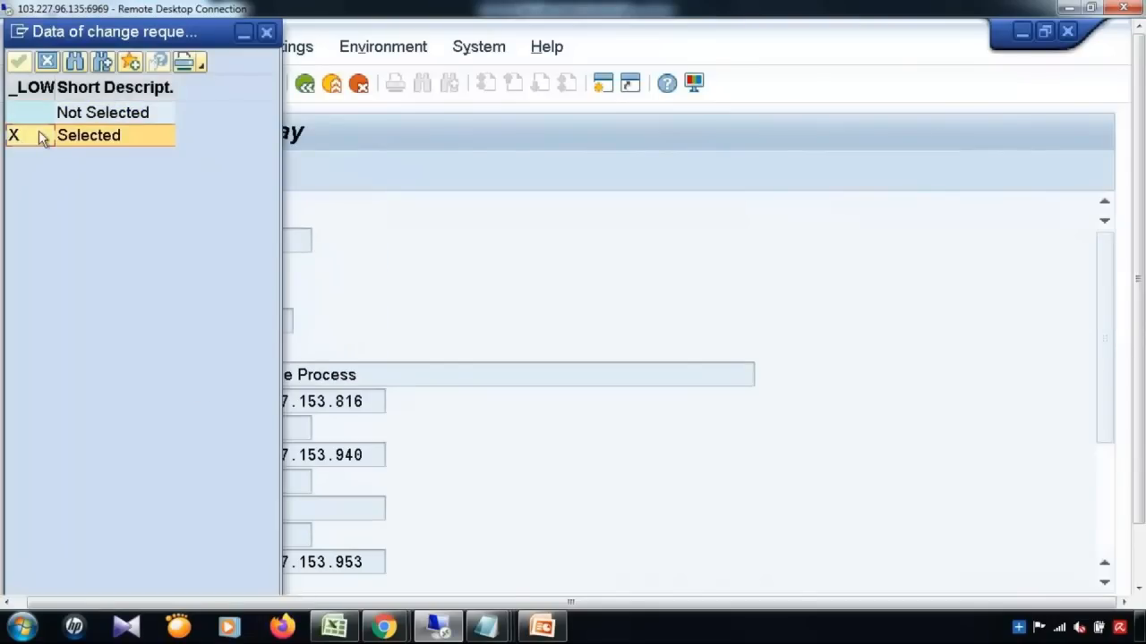
{"action": "left_click", "coordinate": [45, 64]}
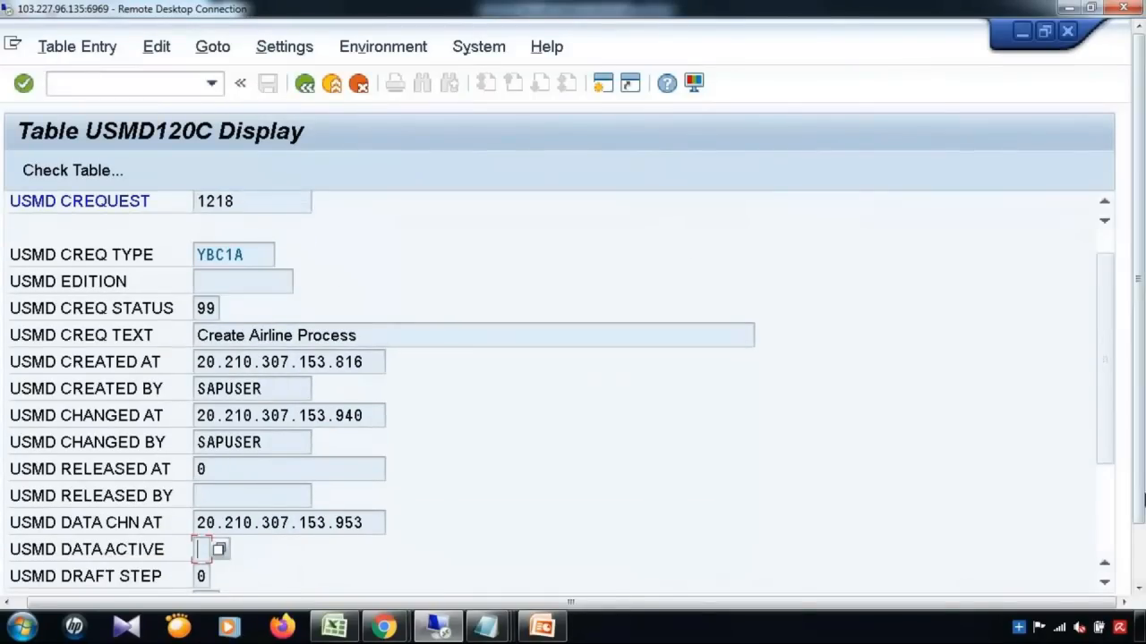
{"action": "left_click", "coordinate": [1141, 555]}
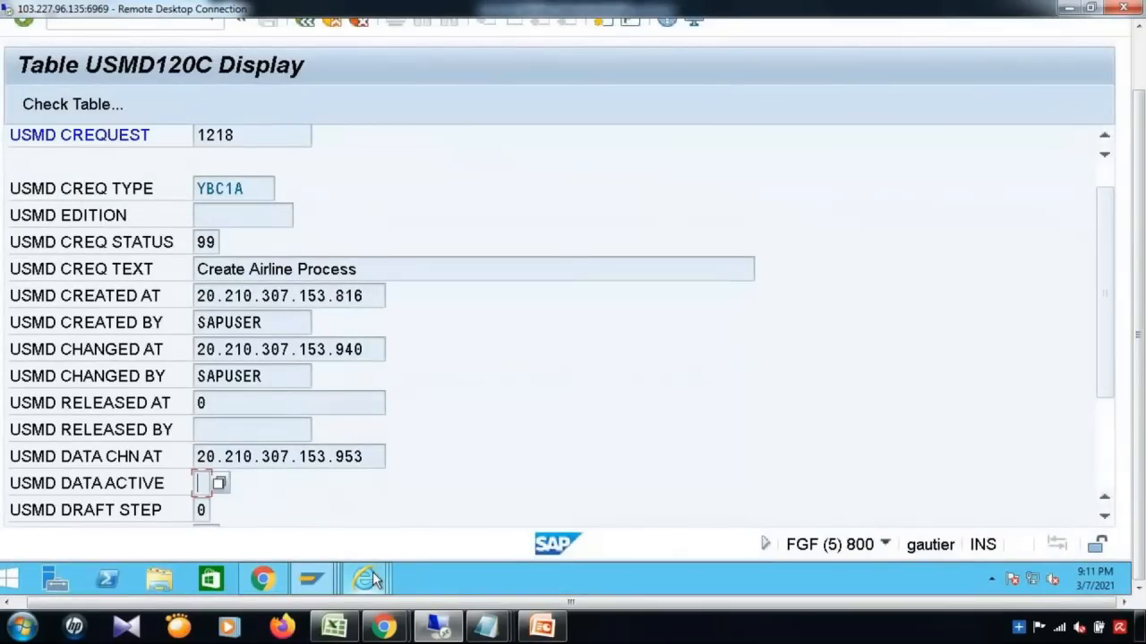
Step: Switch back to My Change Requests and open request 1218 in a new tab
{"action": "mouse_move", "coordinate": [372, 572]}
{"action": "mouse_move", "coordinate": [1017, 529]}
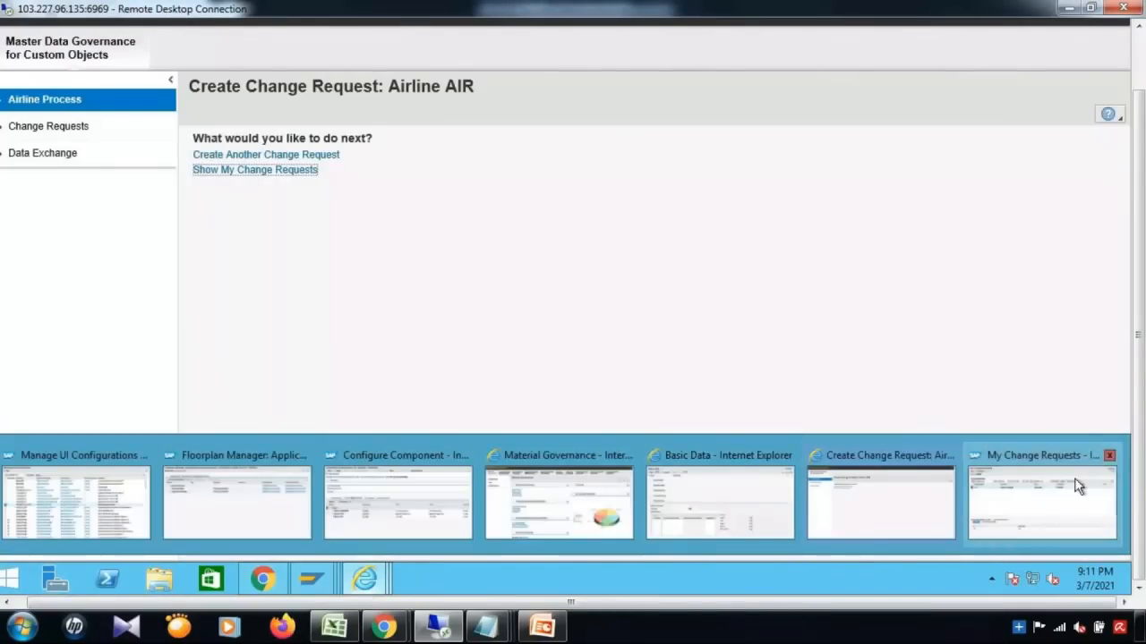
{"action": "left_click", "coordinate": [1079, 486]}
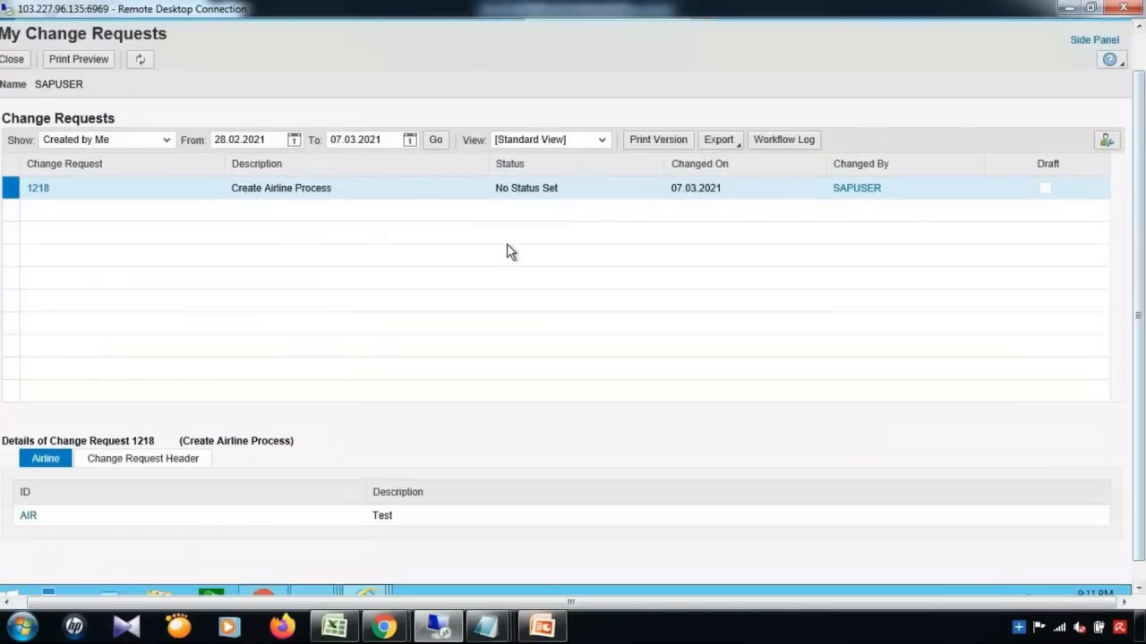
{"action": "left_click", "coordinate": [38, 192]}
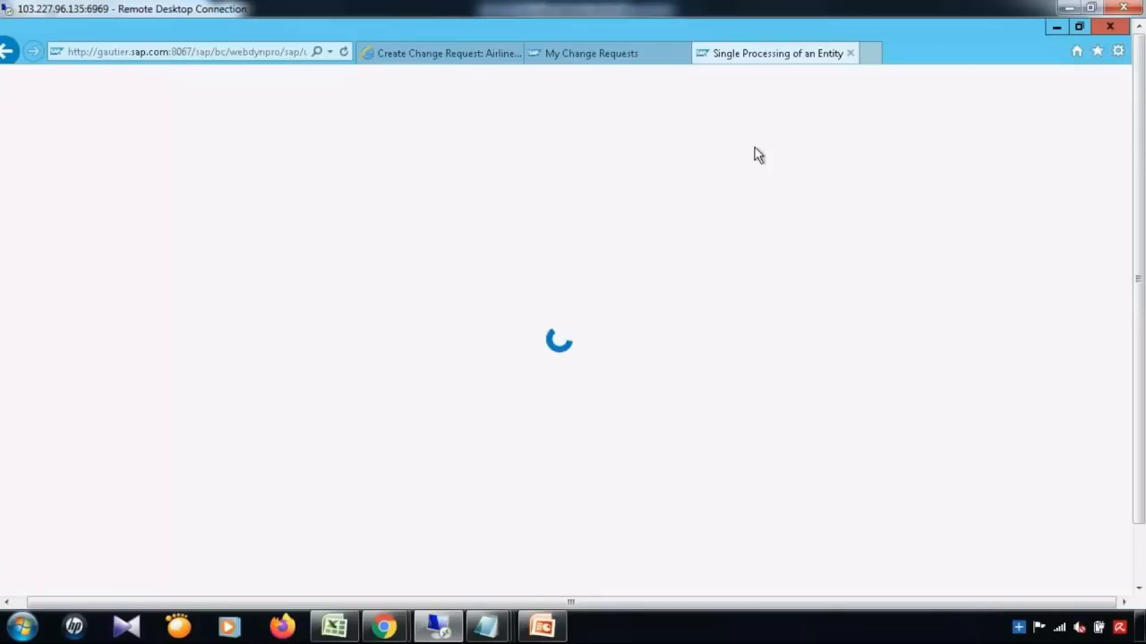
Step: From My Change Requests, select request 1218 and show its Workflow Log
{"action": "left_click", "coordinate": [614, 56]}
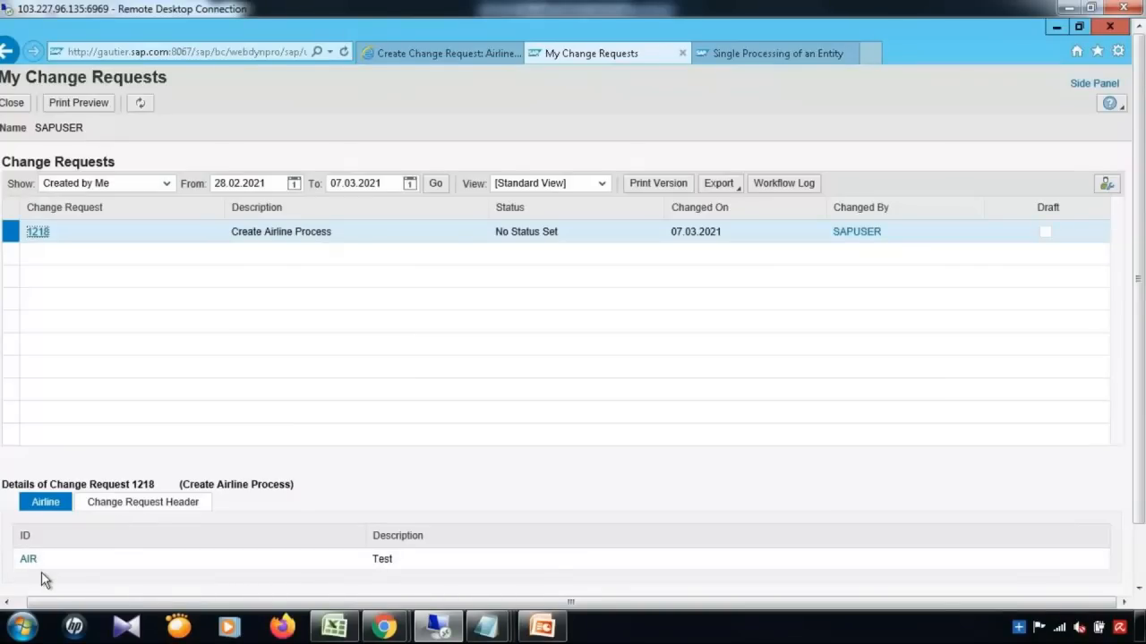
{"action": "left_click", "coordinate": [39, 235]}
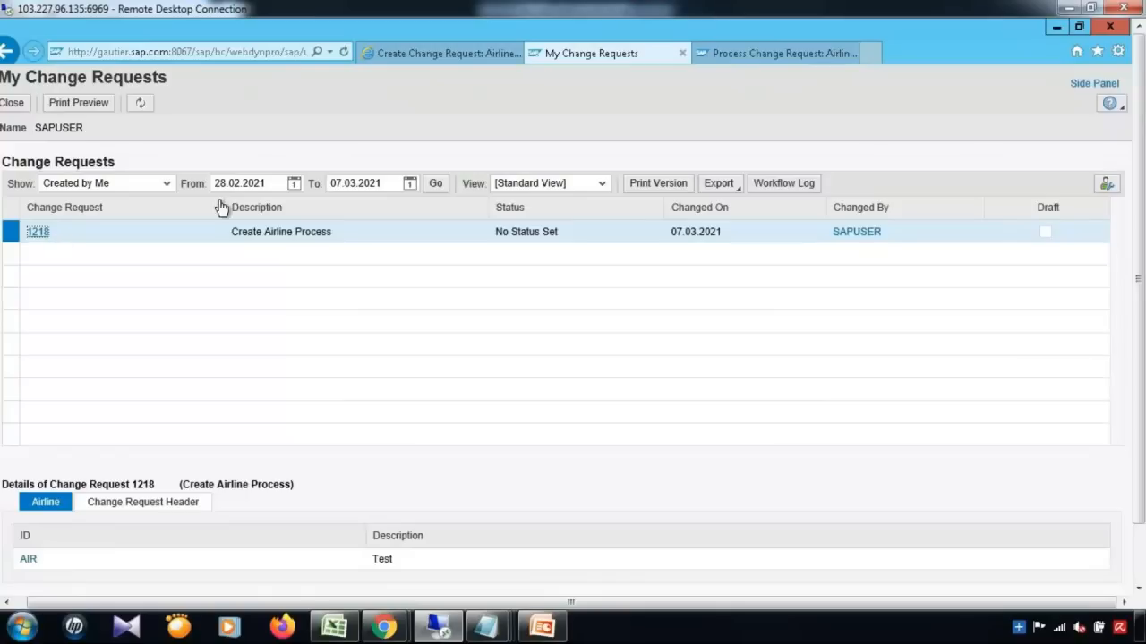
{"action": "left_click", "coordinate": [781, 184]}
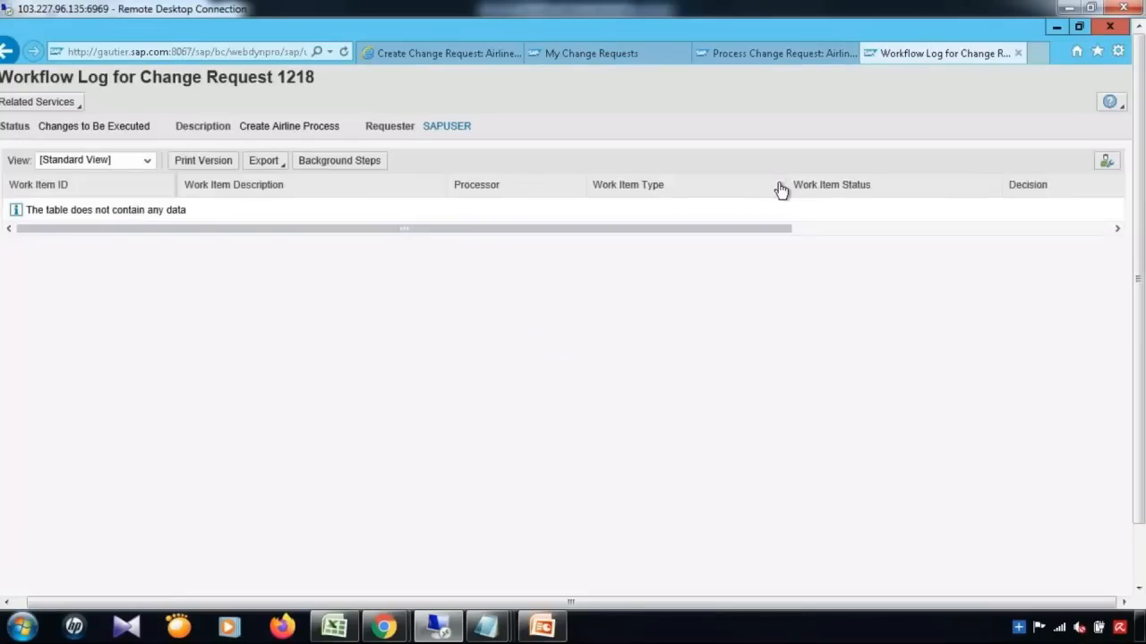
Step: Show request 1218's completed background step, then close the Workflow Log
{"action": "left_click", "coordinate": [348, 167]}
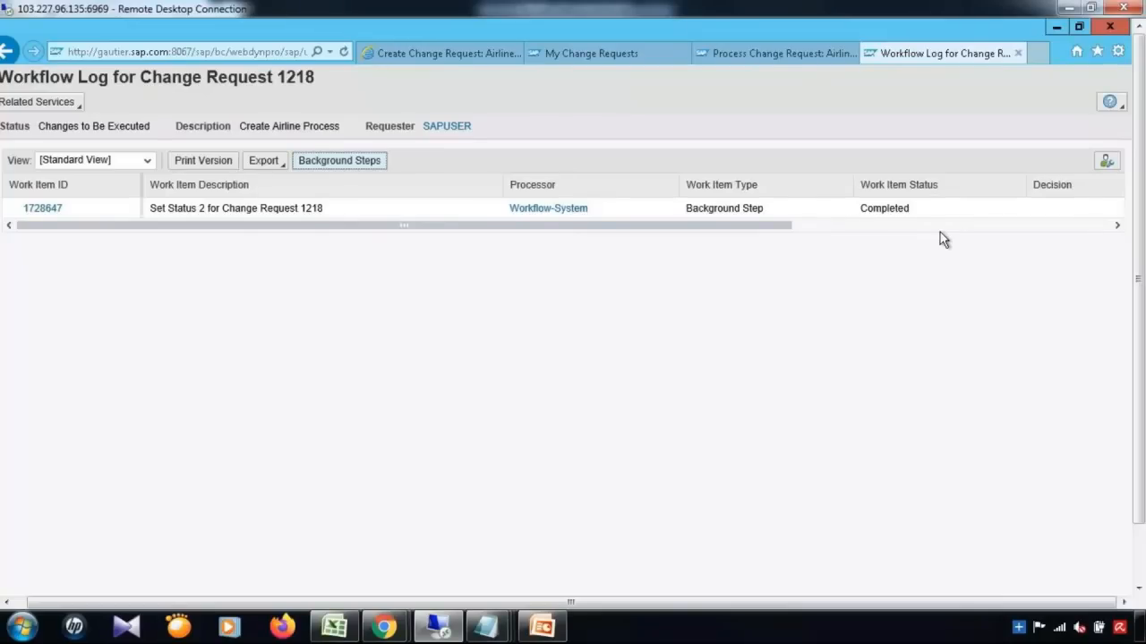
{"action": "left_click", "coordinate": [1017, 54]}
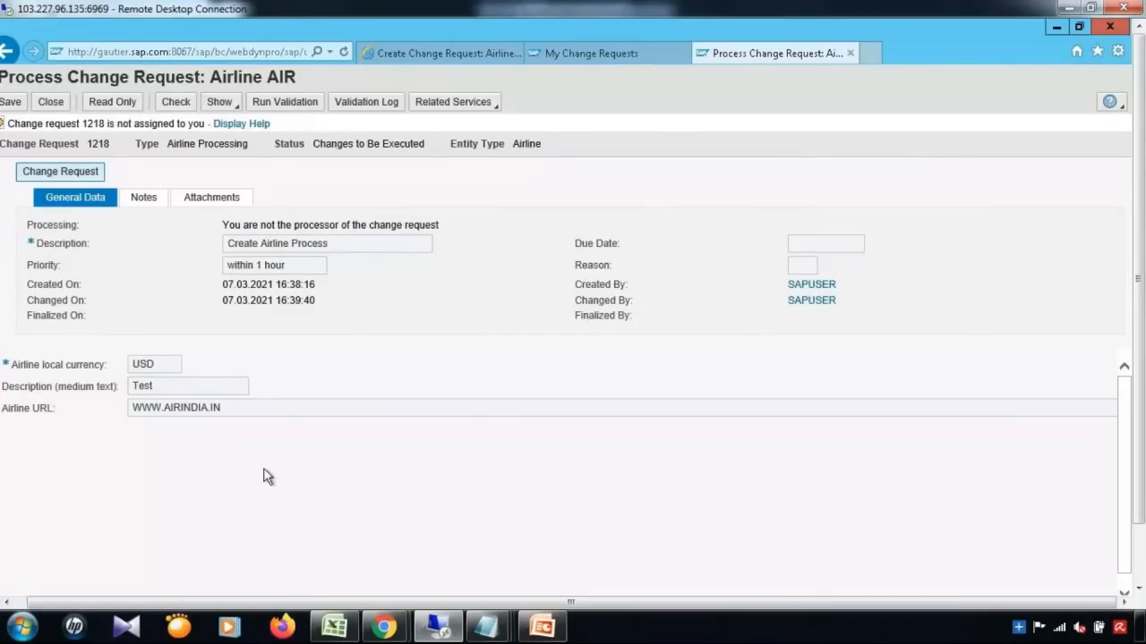
Step: Check request 1218's validation log (not started), then minimize the browser to reveal SAP GUI
{"action": "left_click", "coordinate": [368, 109]}
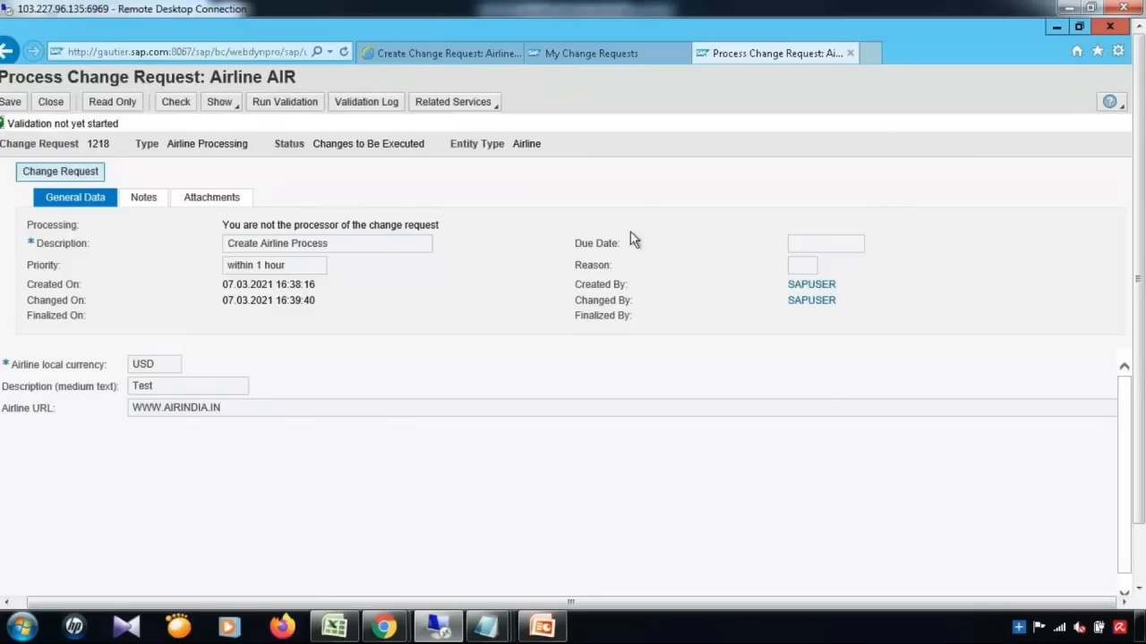
{"action": "left_click", "coordinate": [1054, 28]}
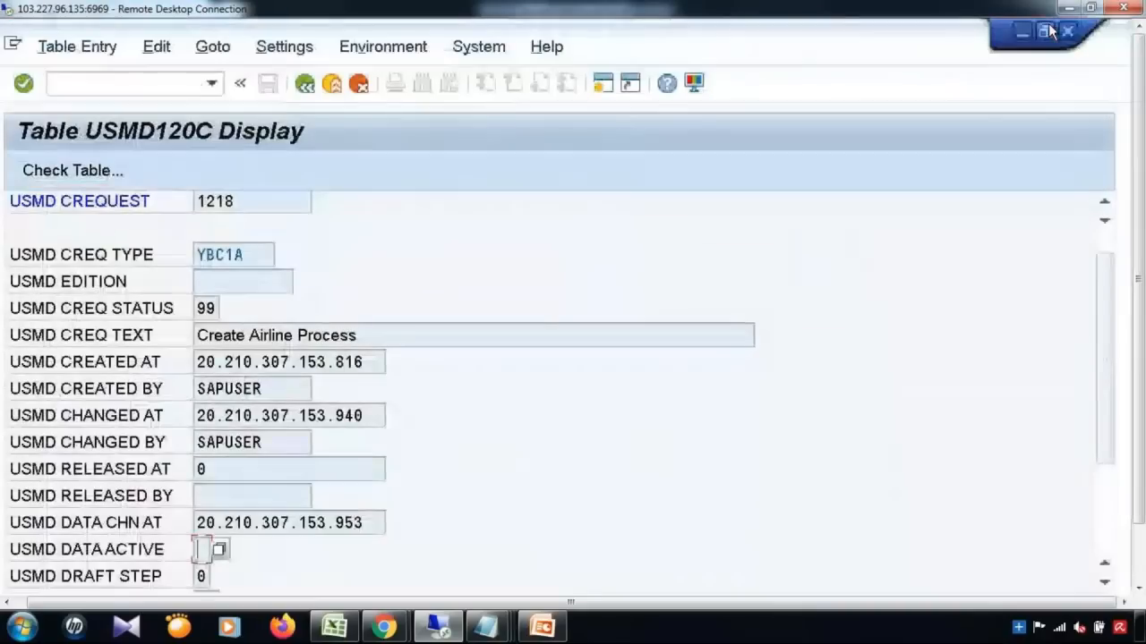
Step: Run program USMD_DATA_MODEL in SE38 to list the generated tables of data model YB
{"action": "left_click", "coordinate": [132, 84]}
{"action": "type", "text": "/nse38"}
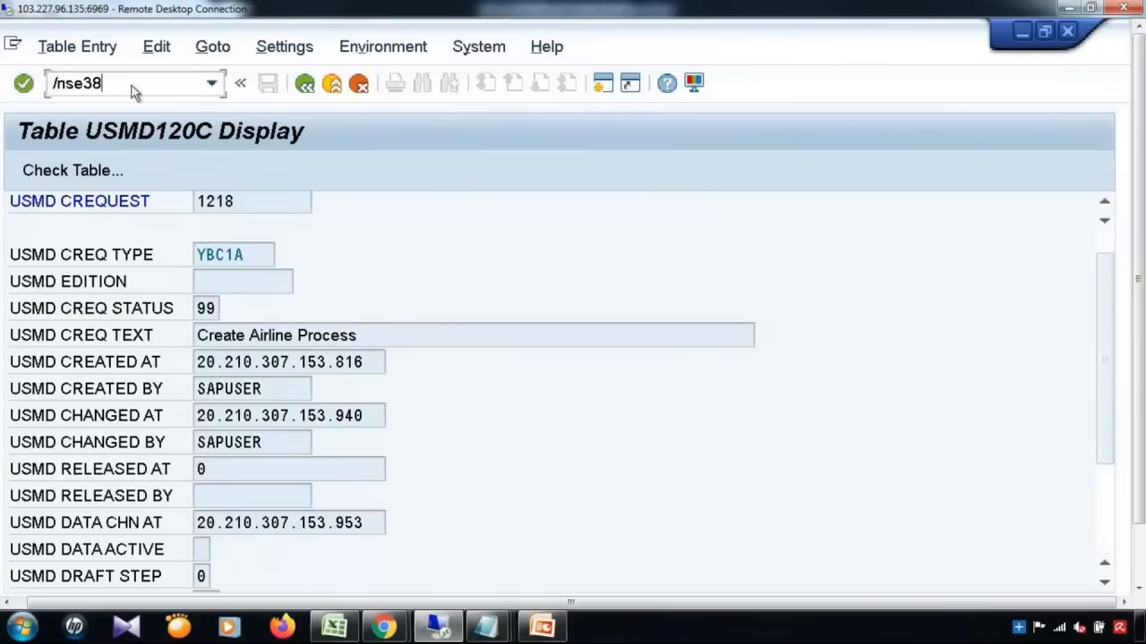
{"action": "key", "text": "Return"}
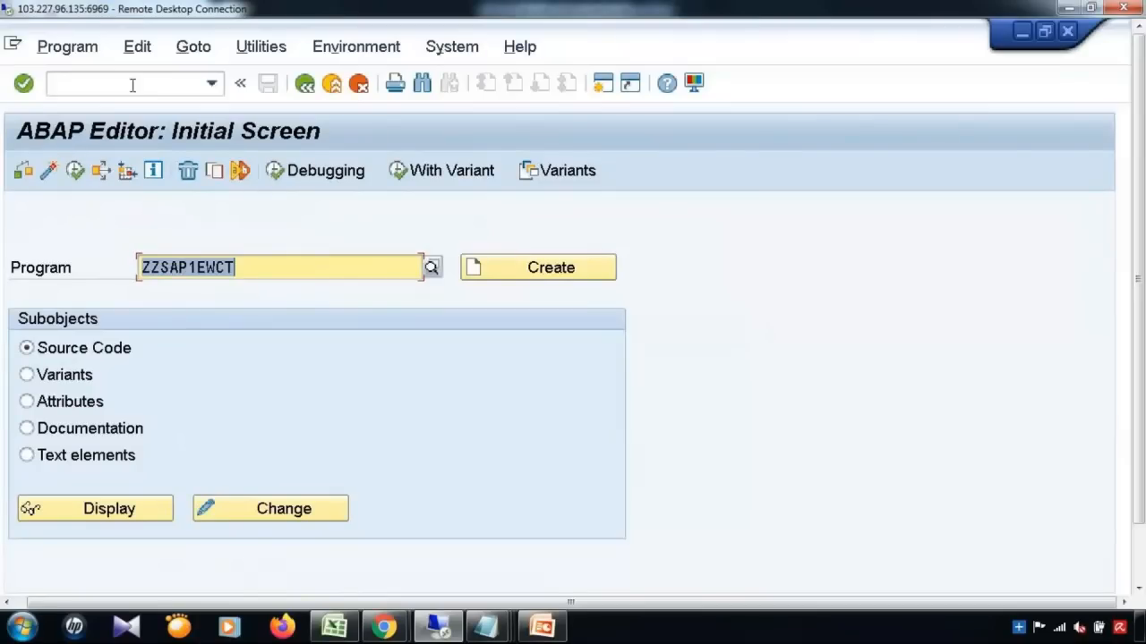
{"action": "type", "text": "USMD"}
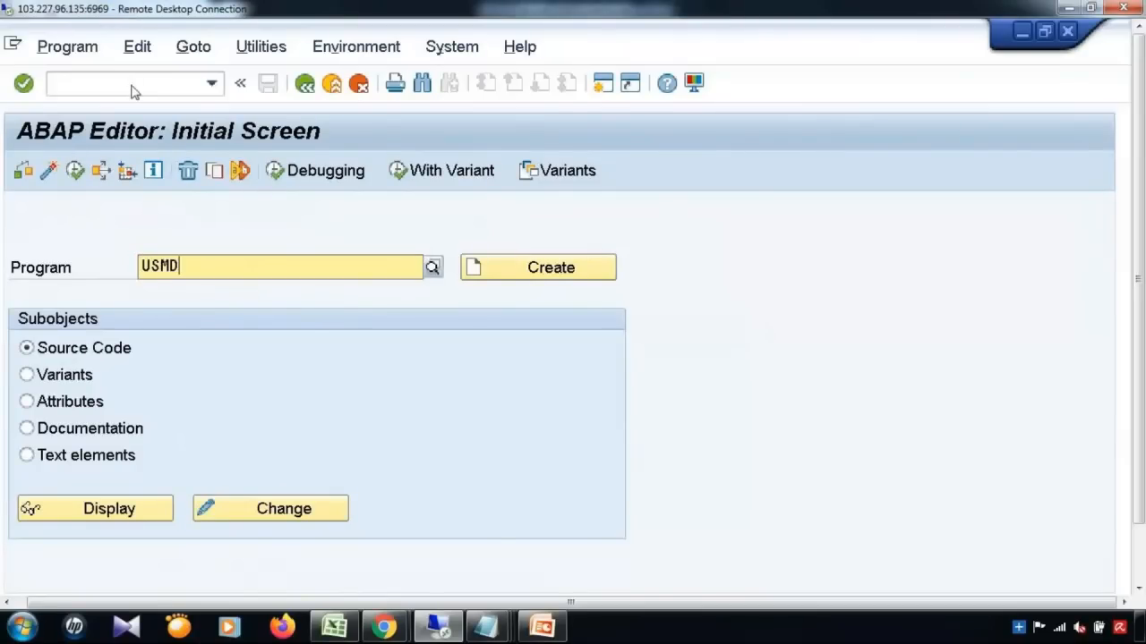
{"action": "type", "text": "_DATA"}
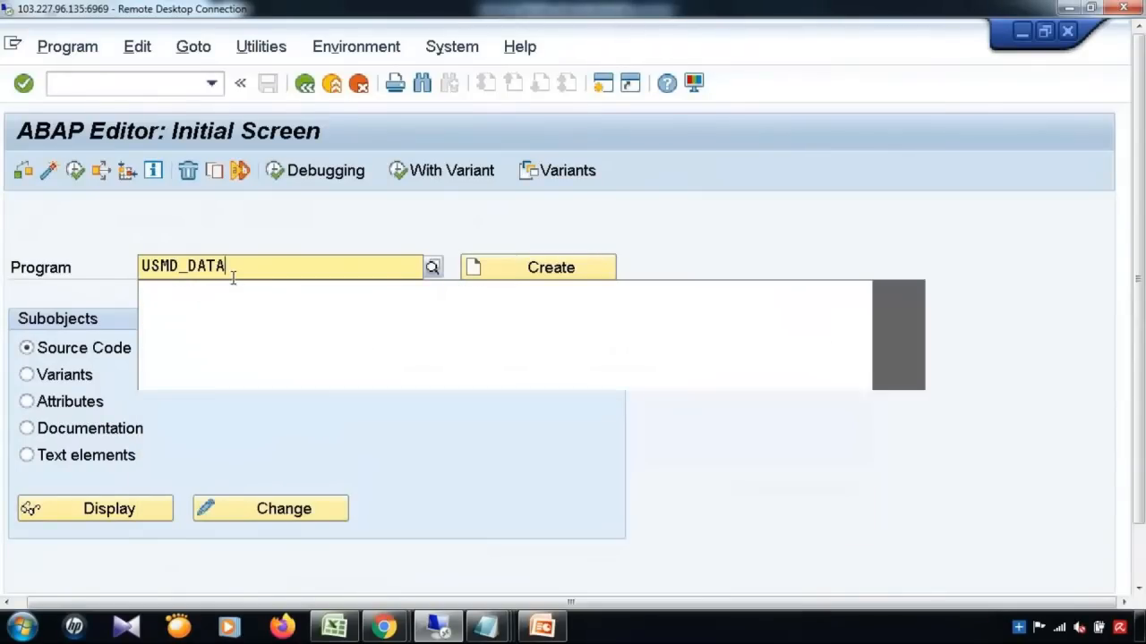
{"action": "key", "text": "Down"}
{"action": "key", "text": "Return"}
{"action": "left_click", "coordinate": [75, 170]}
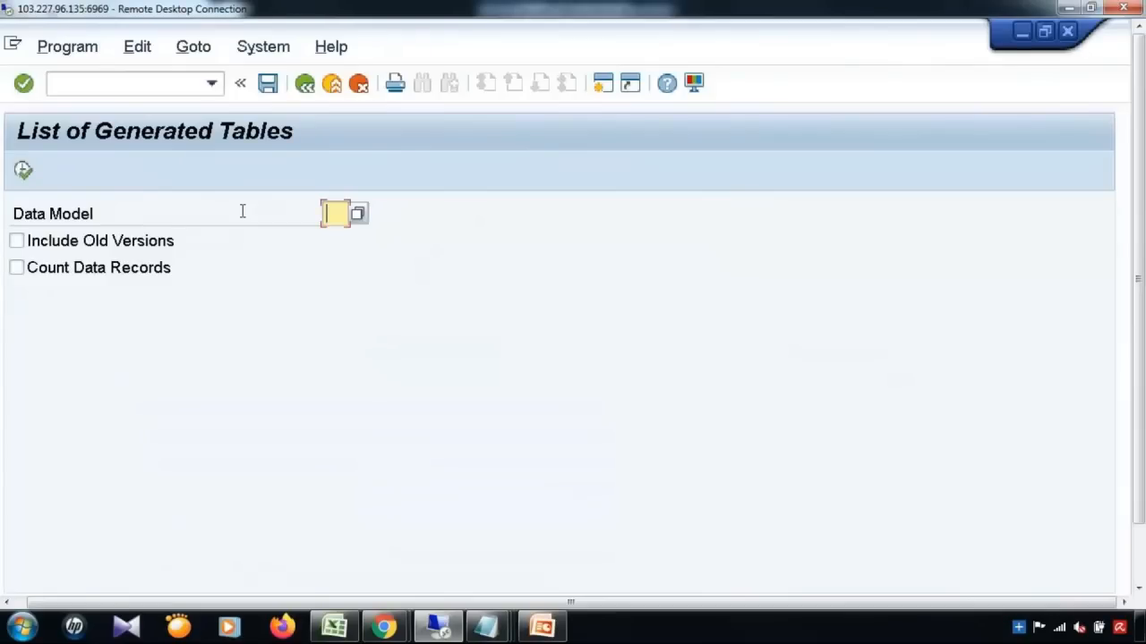
{"action": "type", "text": "YB"}
{"action": "left_click", "coordinate": [23, 172]}
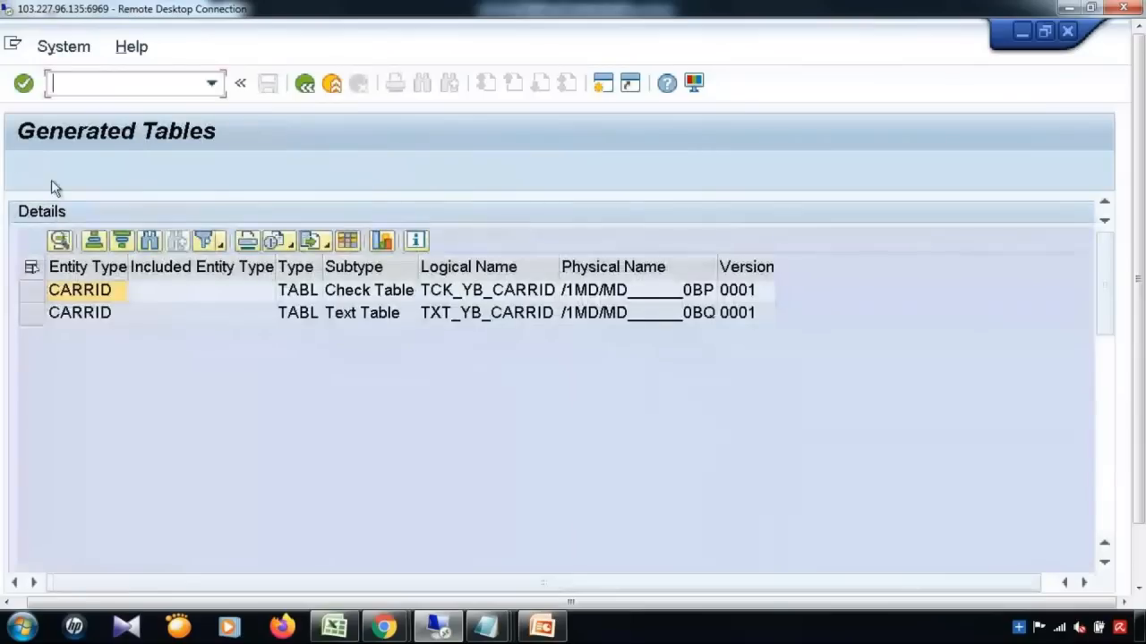
Step: Open the CARRID check table /1MD/MD______0BP in the ABAP Dictionary
{"action": "left_click", "coordinate": [34, 294]}
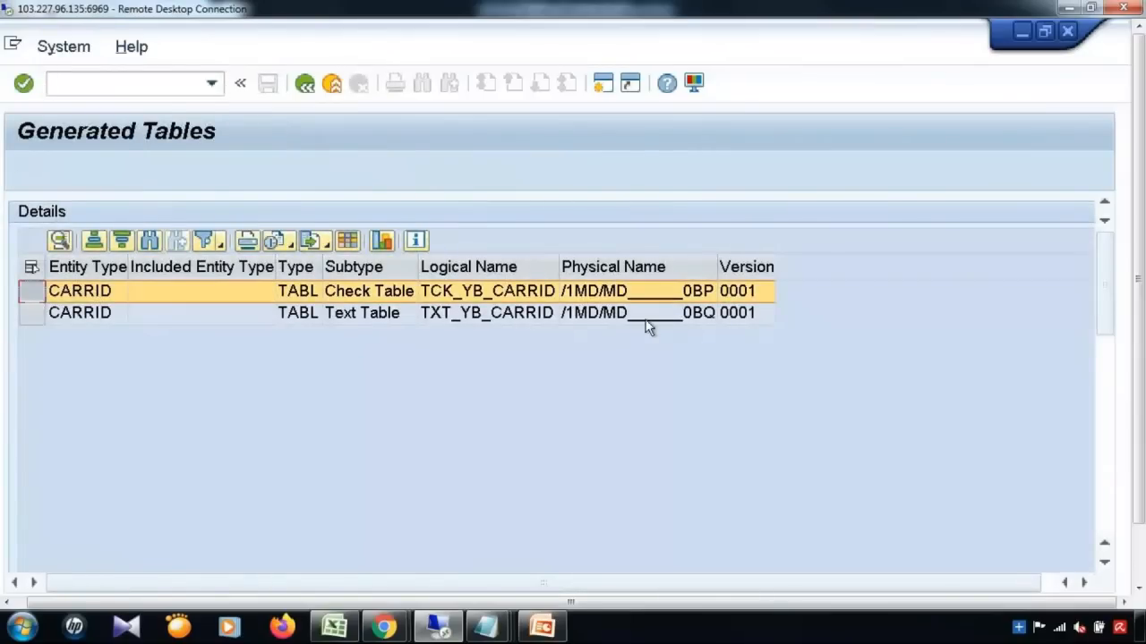
{"action": "left_click", "coordinate": [673, 298]}
{"action": "double_click", "coordinate": [673, 298]}
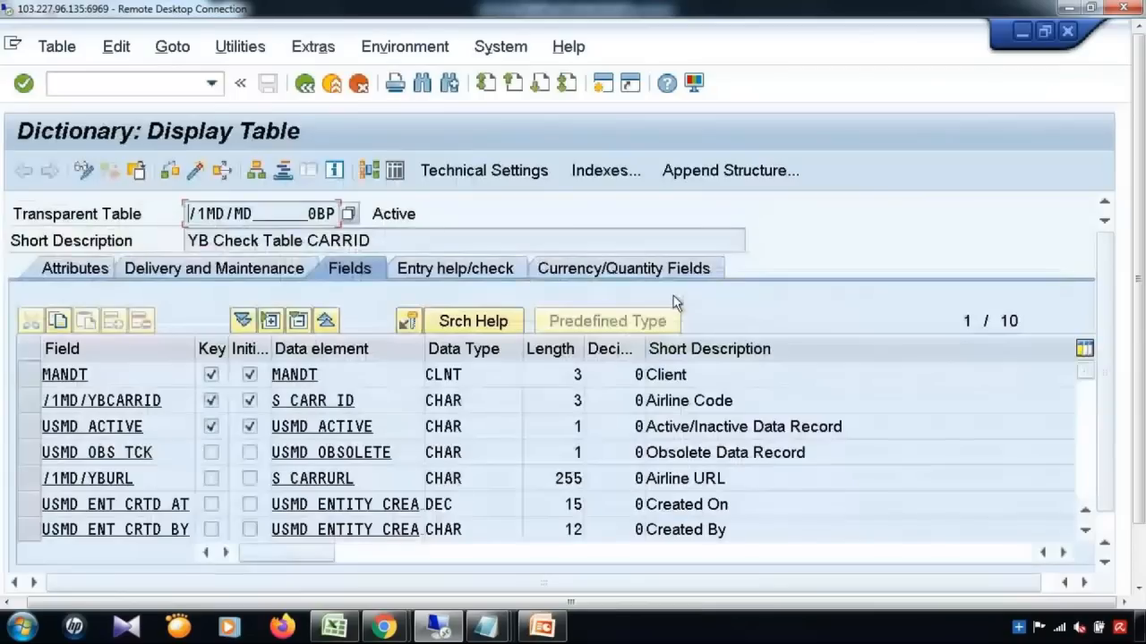
{"action": "left_click", "coordinate": [398, 171]}
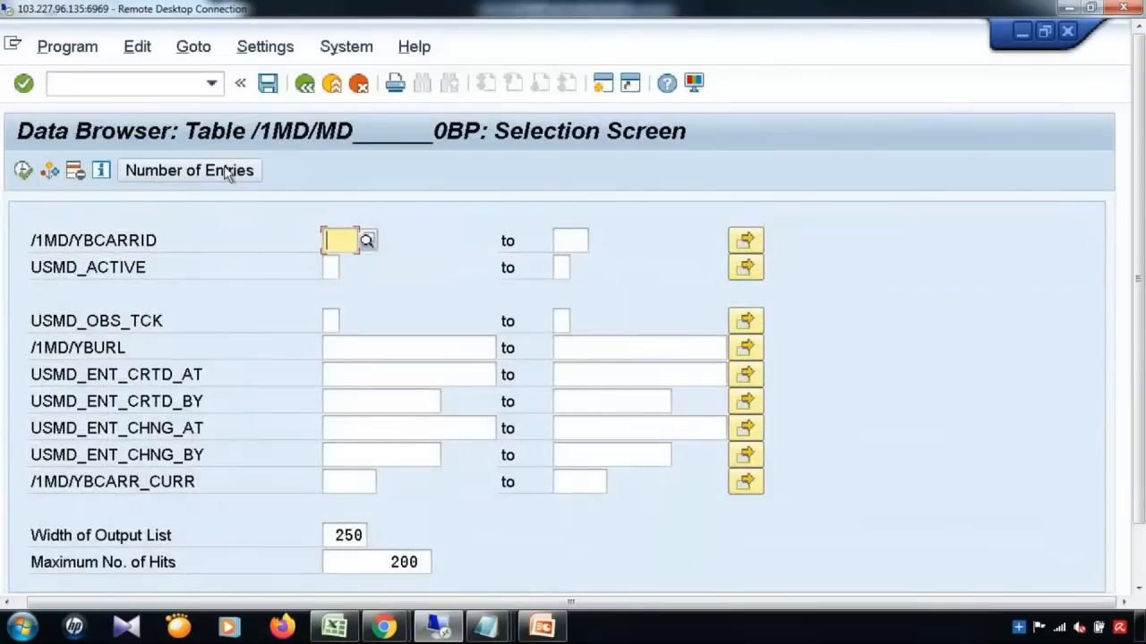
{"action": "left_click", "coordinate": [227, 171]}
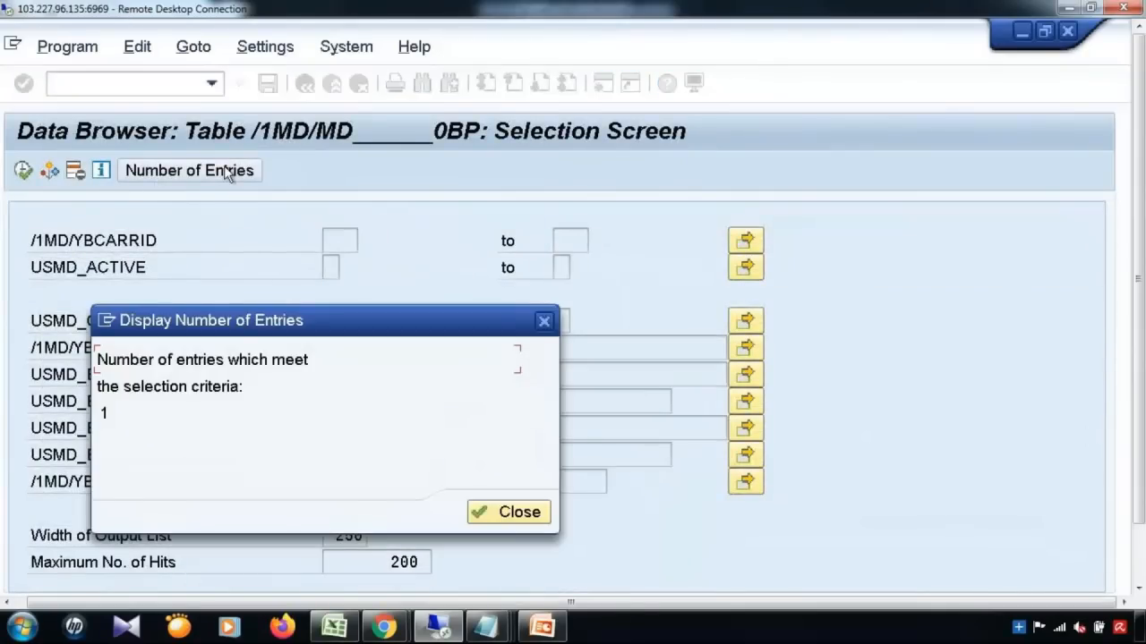
{"action": "left_click", "coordinate": [528, 515]}
{"action": "left_click", "coordinate": [23, 170]}
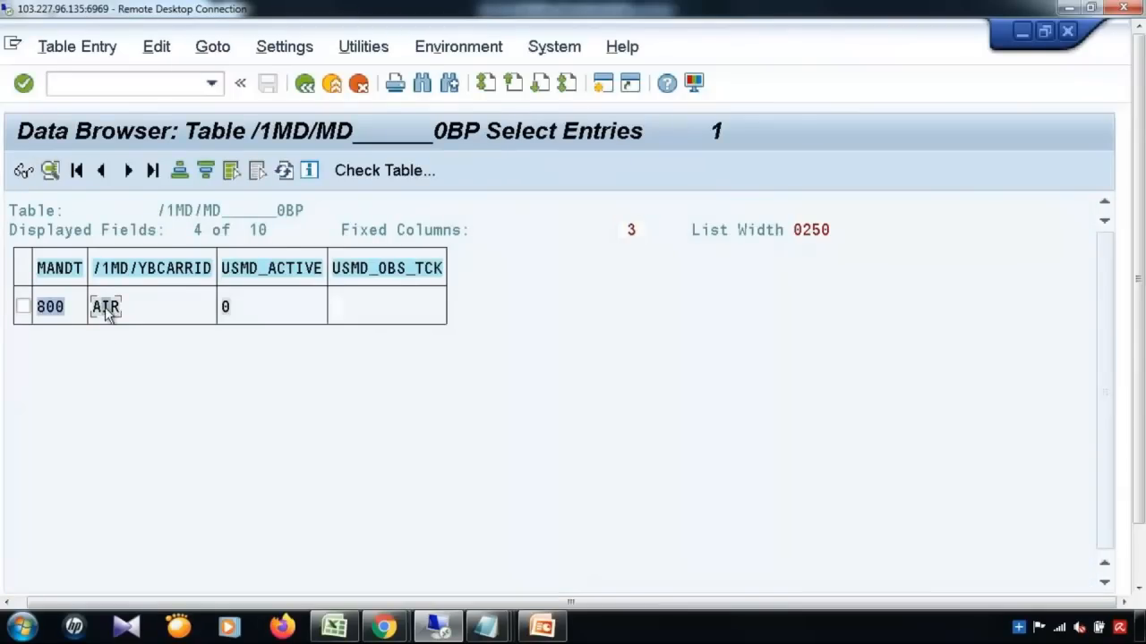
{"action": "double_click", "coordinate": [106, 307]}
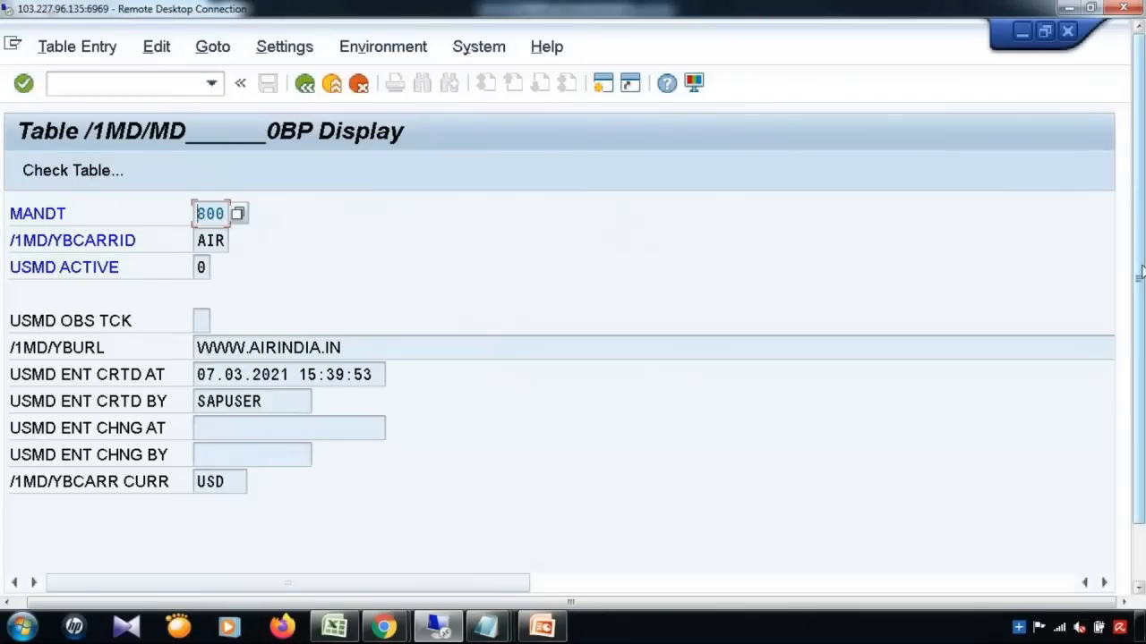
{"action": "left_click_drag", "start_coordinate": [1142, 274], "coordinate": [1140, 407]}
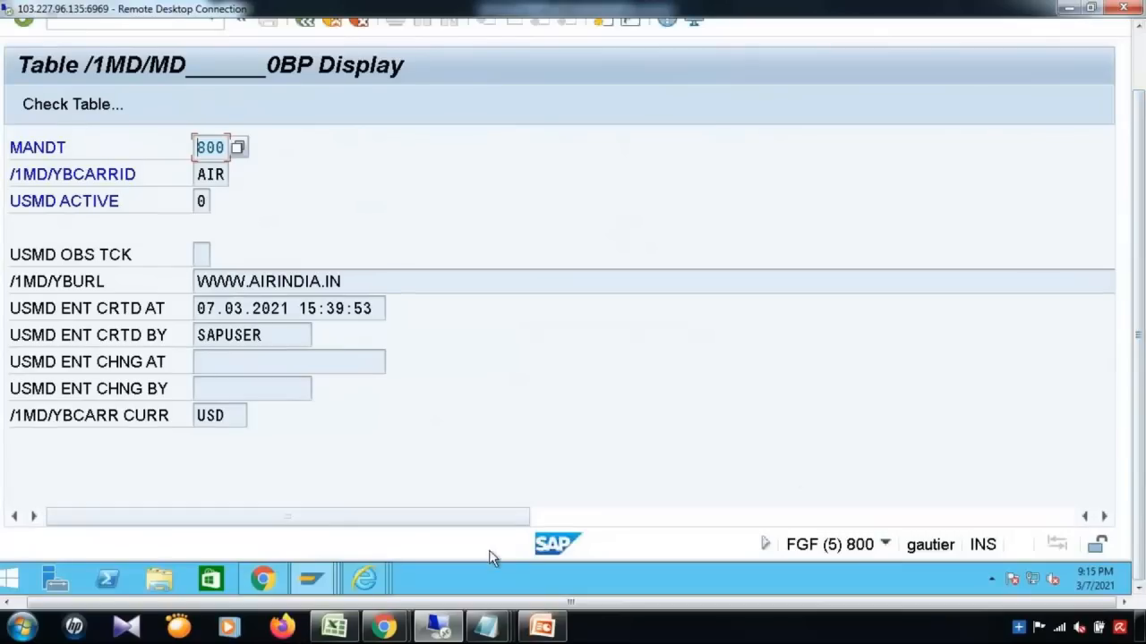
Step: Return to change request 1218 for Airline AIR, then bring Excel workbook Book6 to the front
{"action": "mouse_move", "coordinate": [367, 586]}
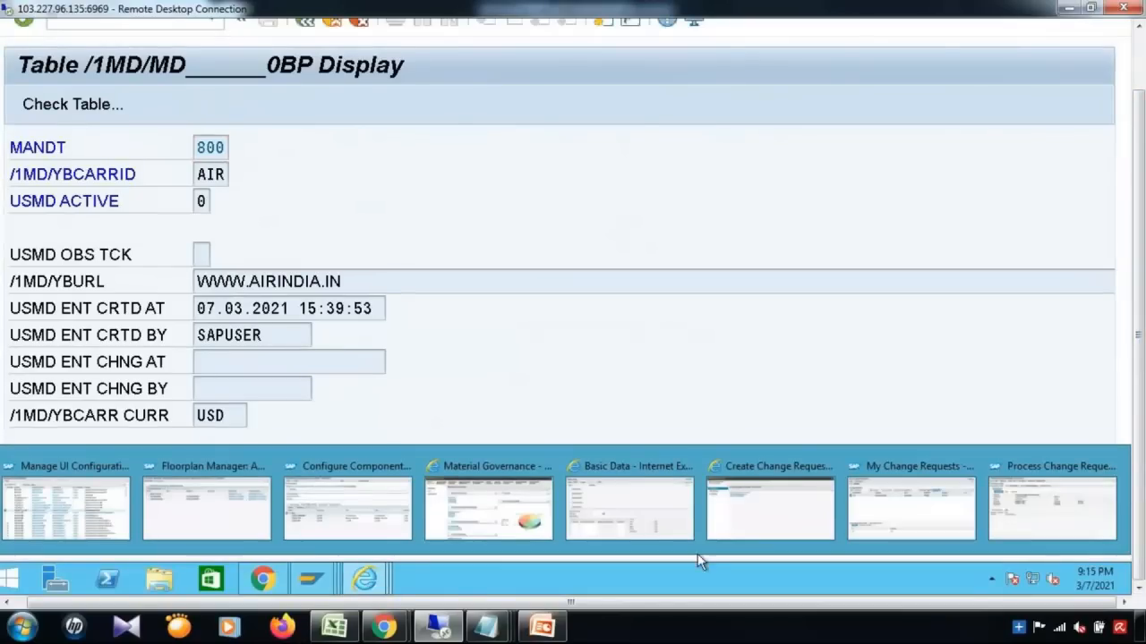
{"action": "mouse_move", "coordinate": [1022, 534]}
{"action": "left_click", "coordinate": [1021, 534]}
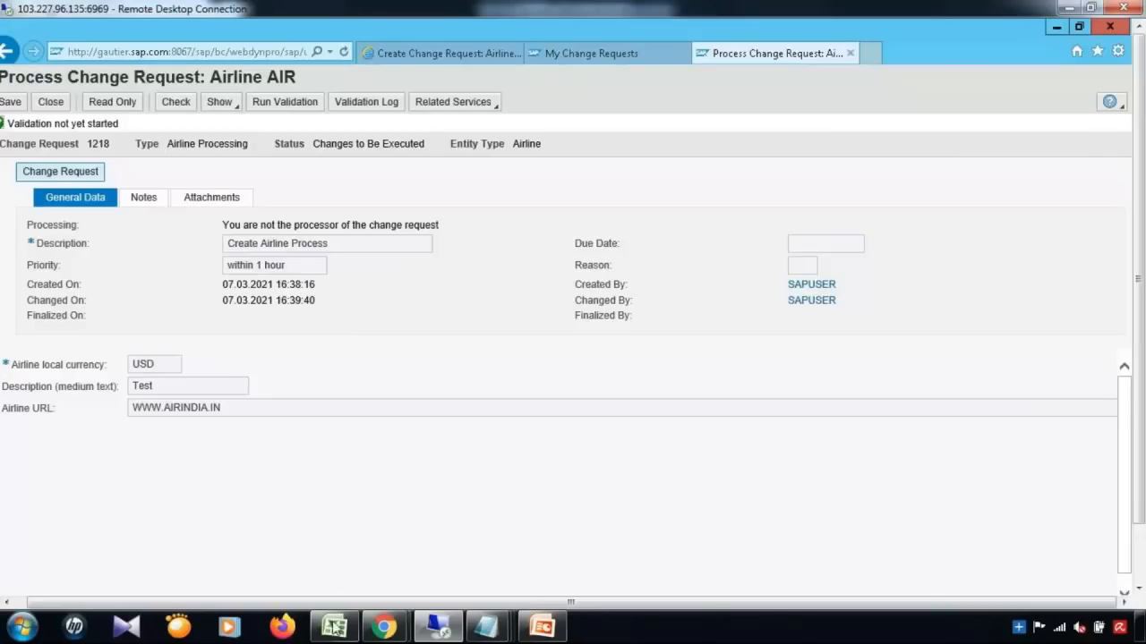
{"action": "left_click", "coordinate": [335, 627]}
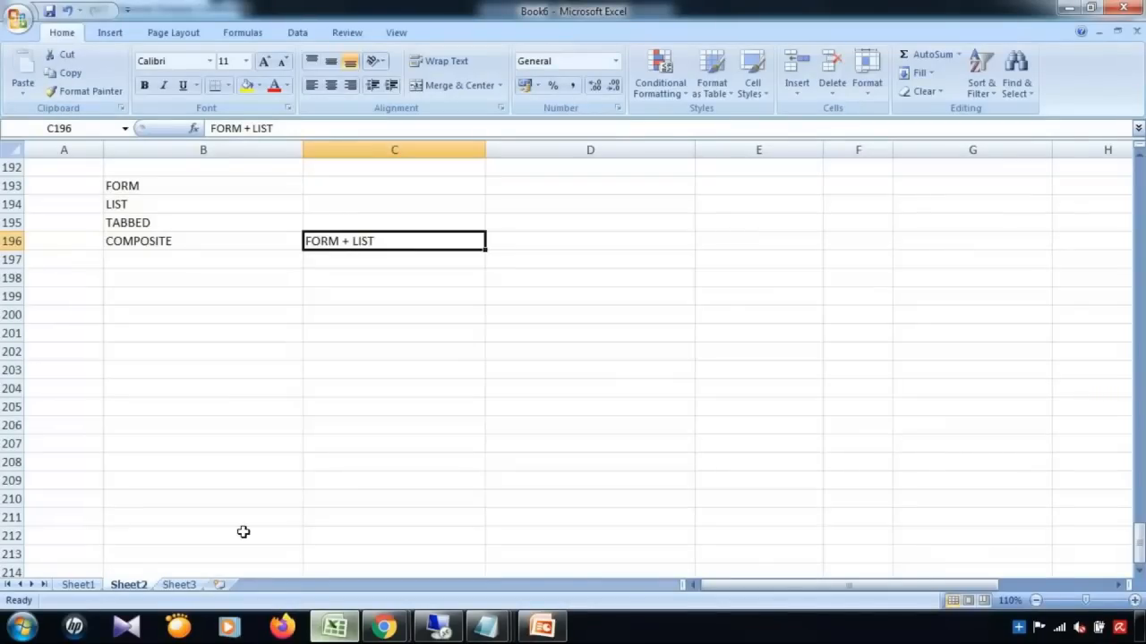
Step: Go to Sheet1 and scroll to the delivery options notes near row 306
{"action": "left_click", "coordinate": [78, 587]}
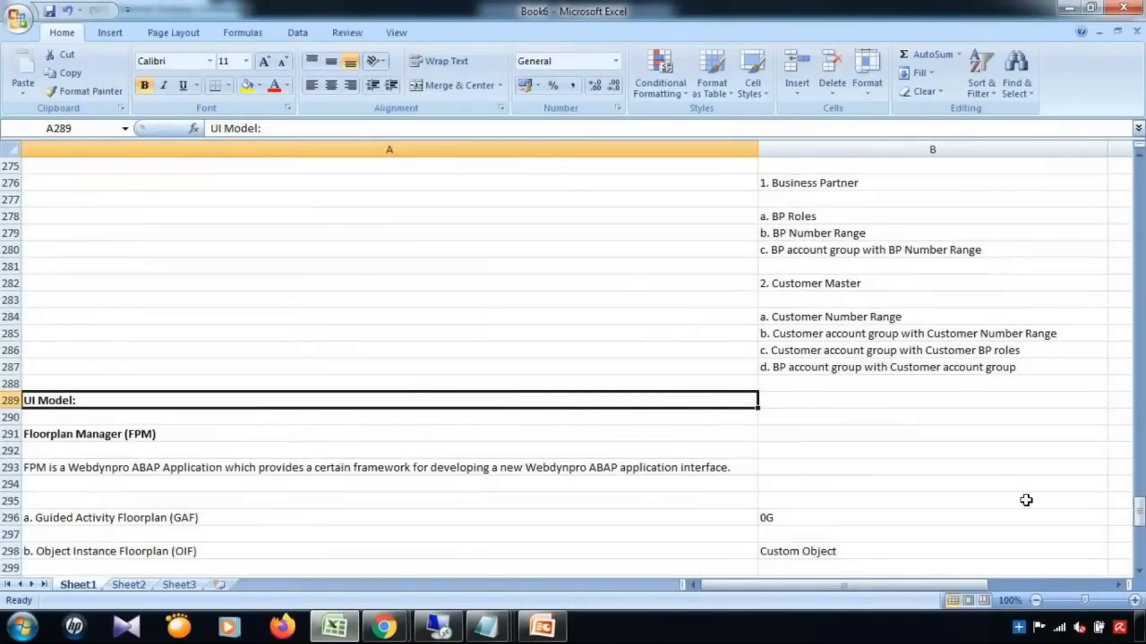
{"action": "left_click", "coordinate": [1139, 572]}
{"action": "left_click", "coordinate": [1138, 573]}
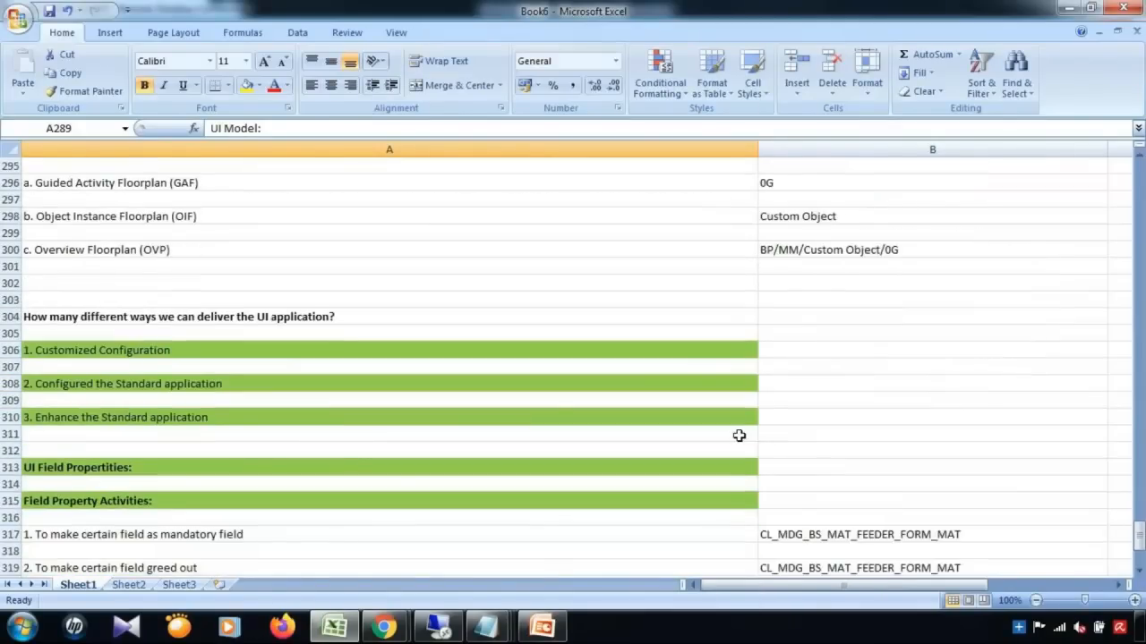
Step: Remove the green fill from cells A306:A320
{"action": "left_click", "coordinate": [546, 353]}
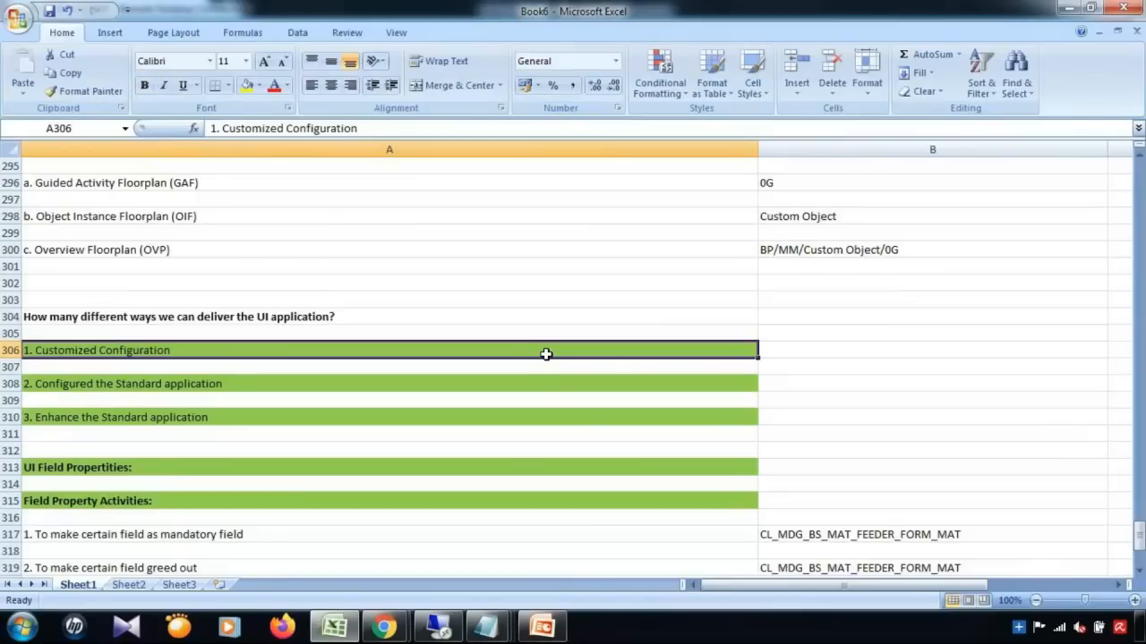
{"action": "key", "text": "shift+Down"}
{"action": "key", "text": "shift+Down"}
{"action": "key", "text": "shift+Down"}
{"action": "key", "text": "shift+Down"}
{"action": "key", "text": "shift+Down"}
{"action": "key", "text": "shift+Down"}
{"action": "key", "text": "shift+Down"}
{"action": "key", "text": "shift+Down"}
{"action": "key", "text": "shift+Down"}
{"action": "key", "text": "shift+Down"}
{"action": "key", "text": "shift+Down"}
{"action": "key", "text": "shift+Down"}
{"action": "key", "text": "shift+Down"}
{"action": "key", "text": "shift+Down"}
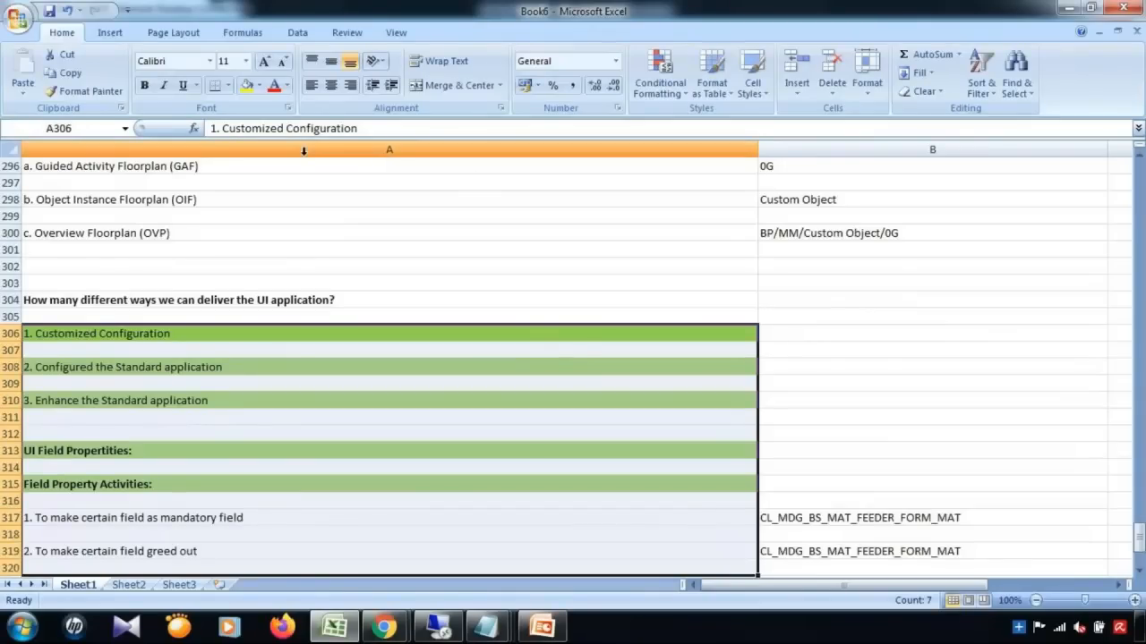
{"action": "left_click", "coordinate": [259, 86]}
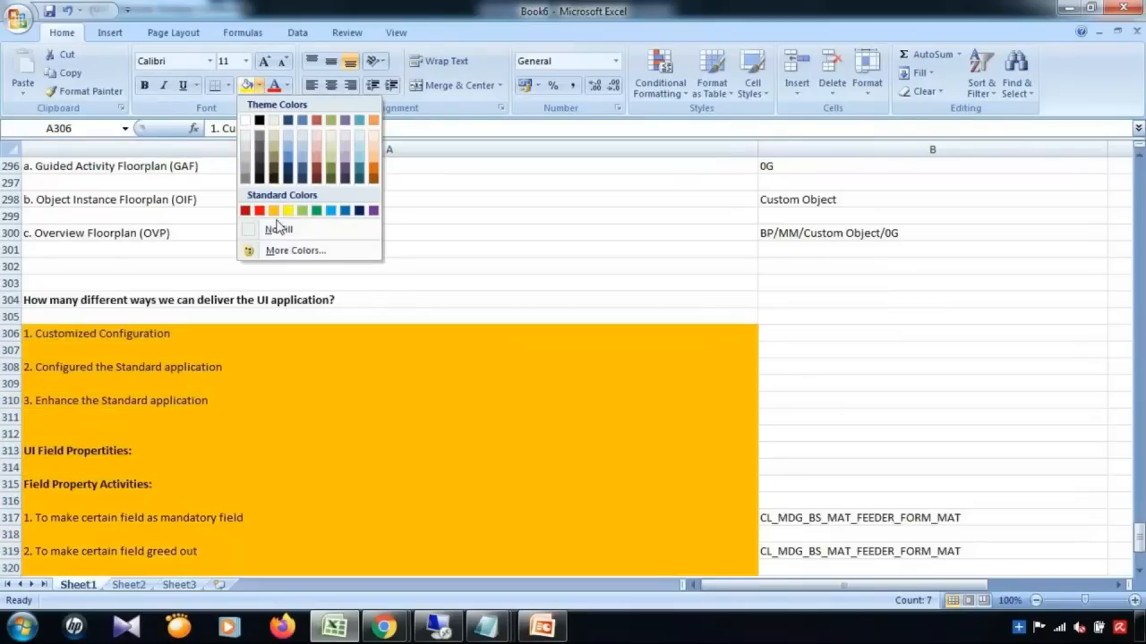
{"action": "left_click", "coordinate": [273, 229]}
{"action": "left_click", "coordinate": [479, 356]}
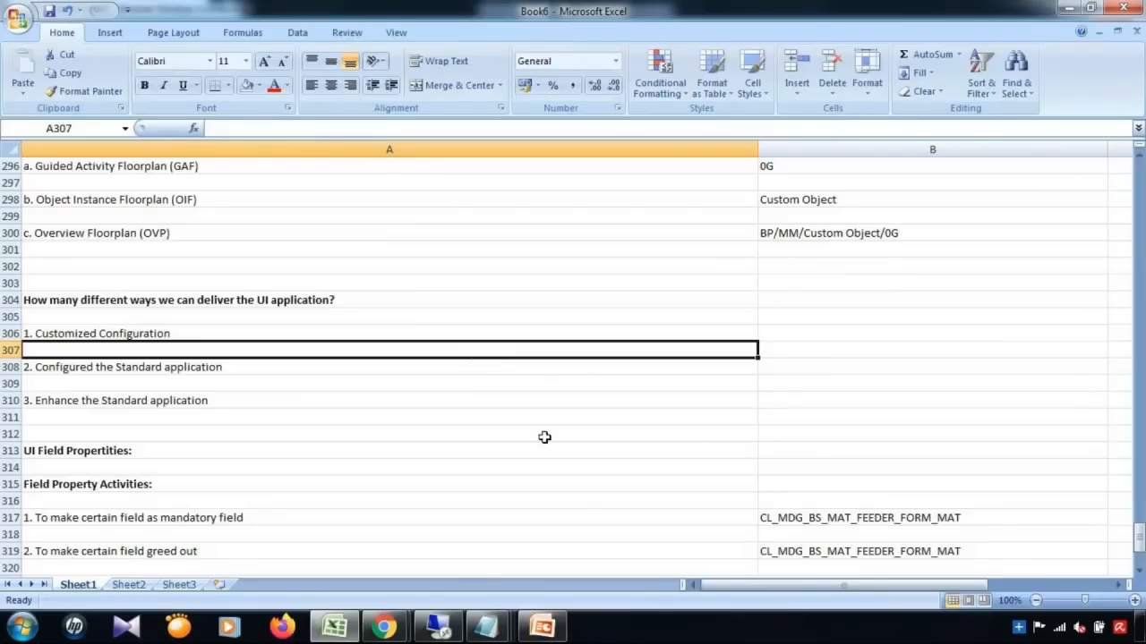
Step: Bring the Process Change Request page for Airline AIR, request 1218, back to the front
{"action": "left_click", "coordinate": [438, 626]}
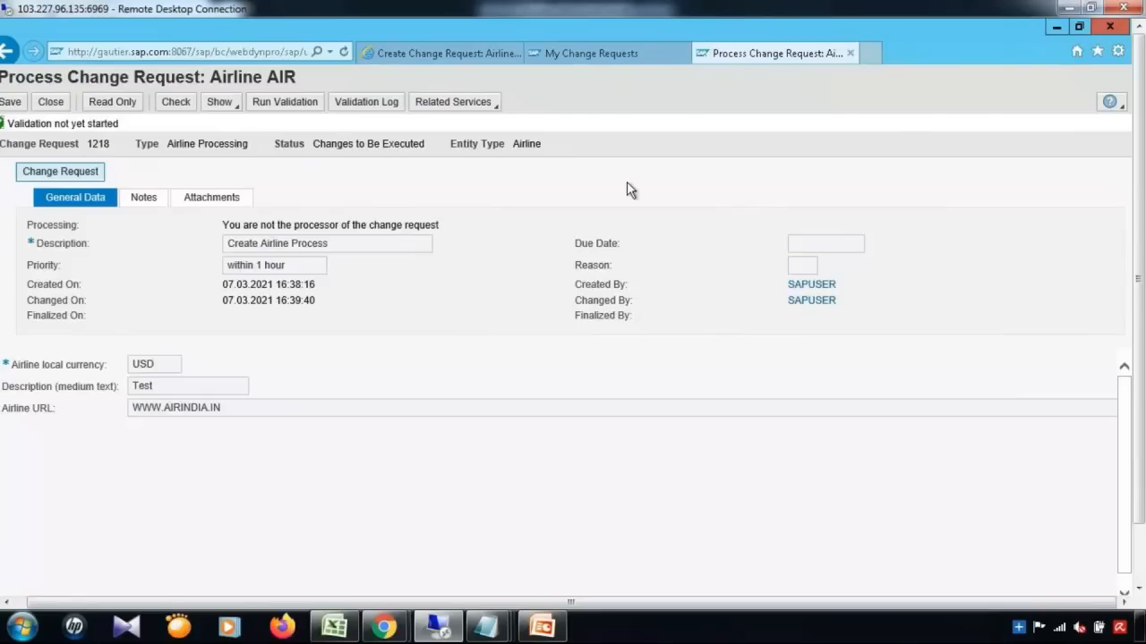
Step: Run /nmdgimg and open Create Business Activity under General Settings > Process Modeling > Business Activities
{"action": "left_click", "coordinate": [1053, 27]}
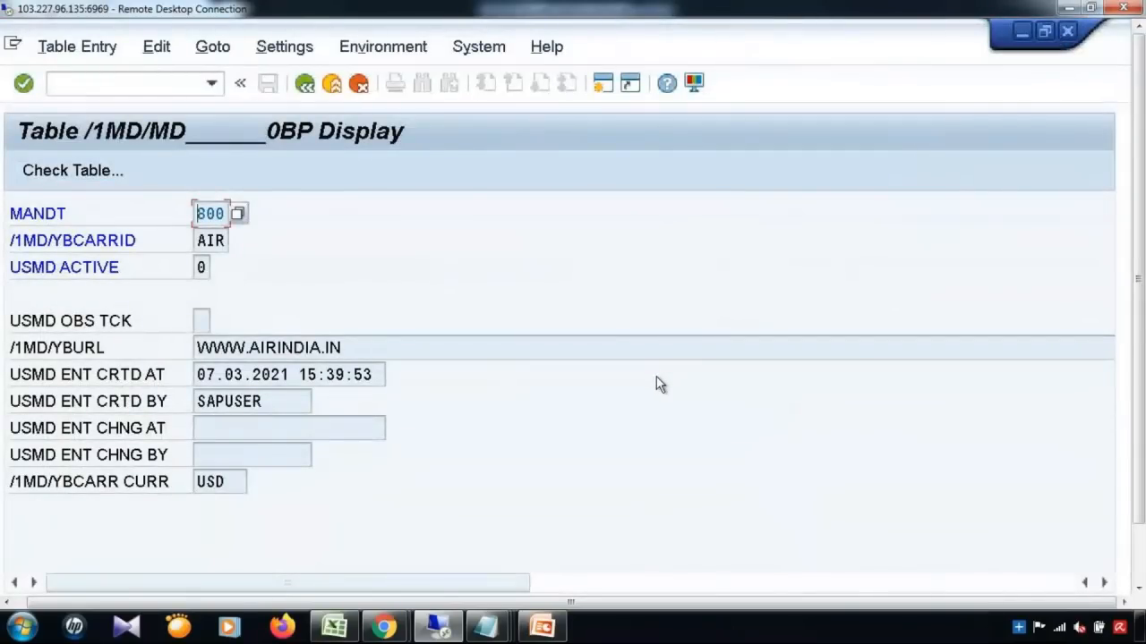
{"action": "left_click", "coordinate": [139, 90]}
{"action": "type", "text": "/n"}
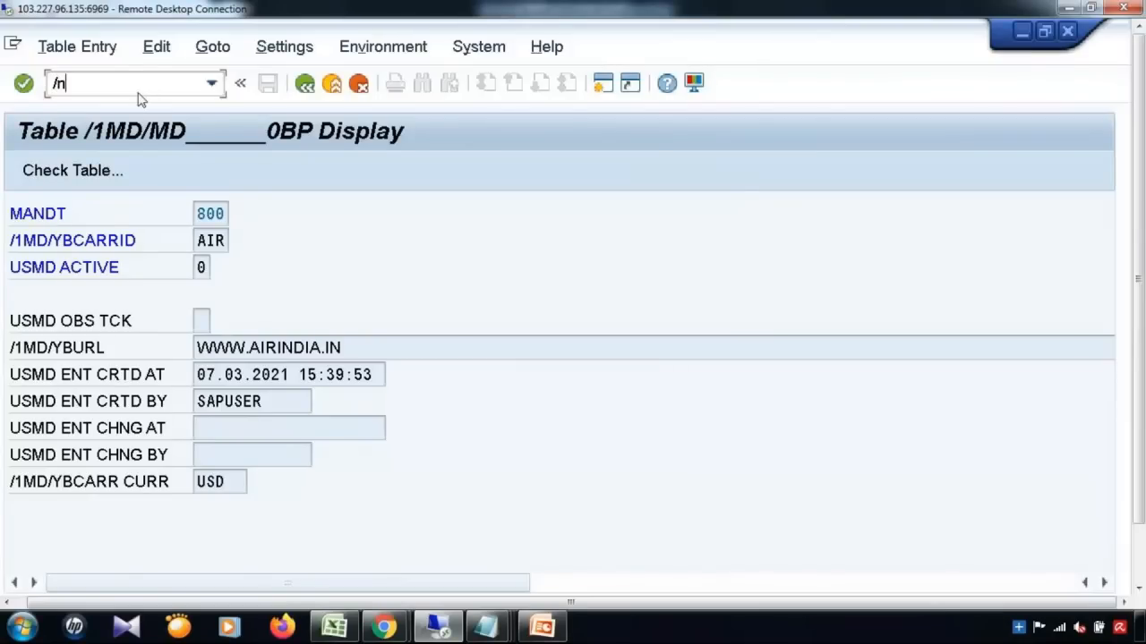
{"action": "type", "text": "mdgimg"}
{"action": "key", "text": "Return"}
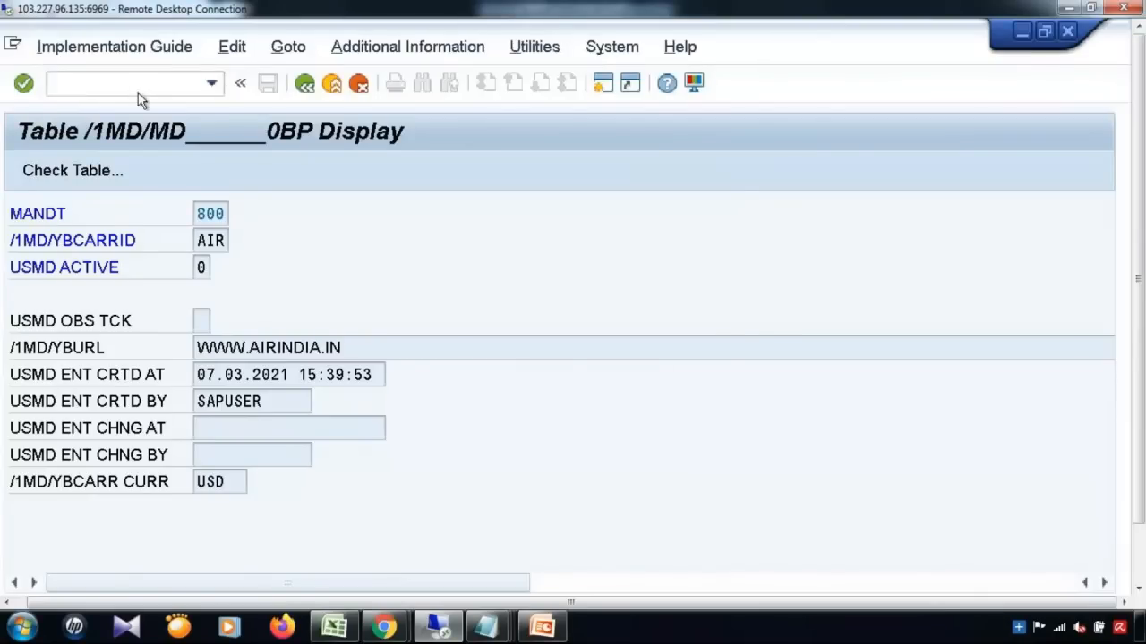
{"action": "left_click", "coordinate": [36, 258]}
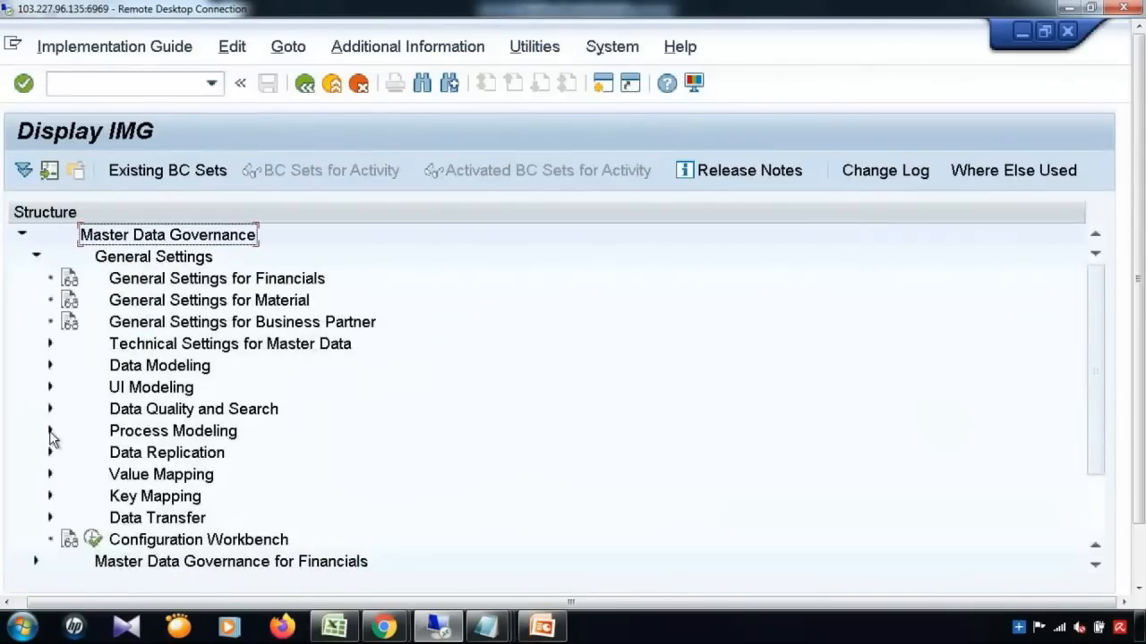
{"action": "left_click", "coordinate": [50, 431]}
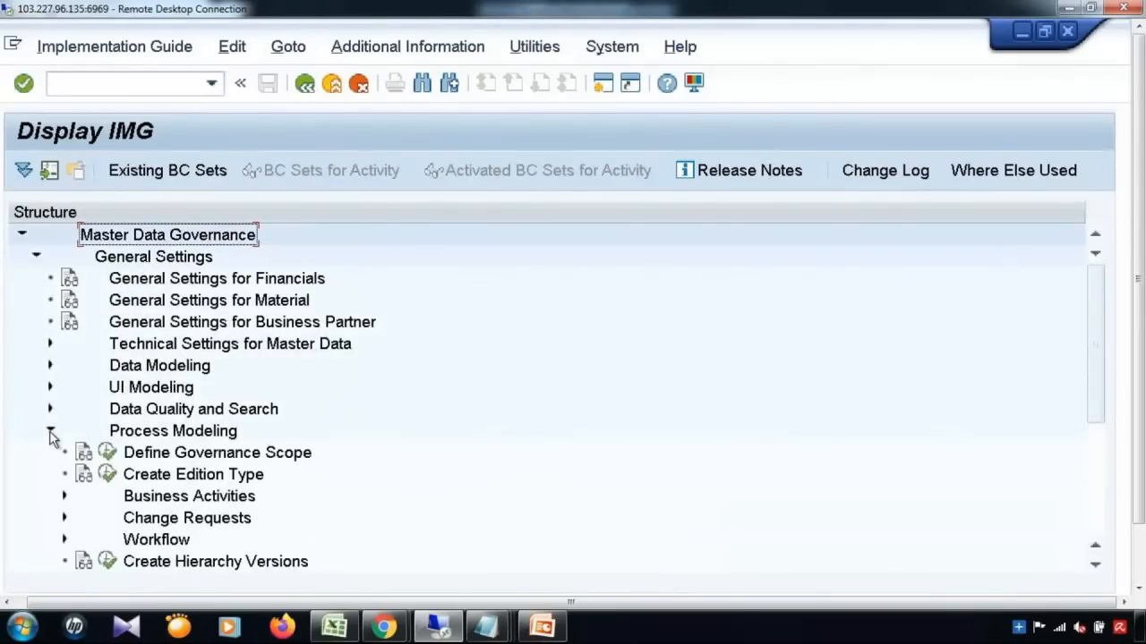
{"action": "left_click", "coordinate": [63, 496]}
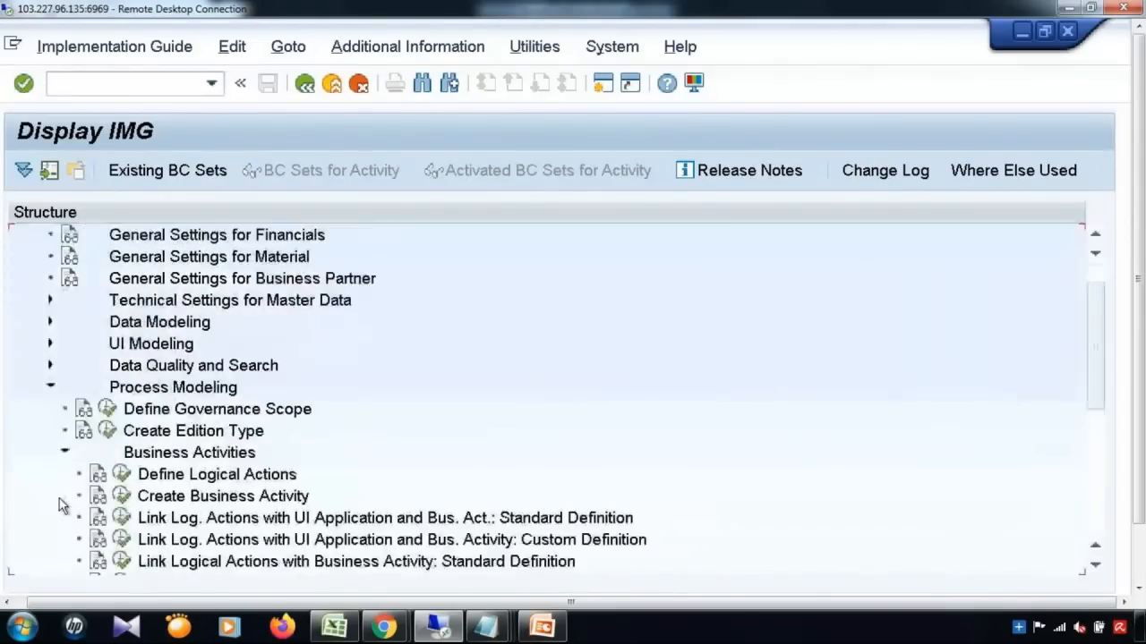
{"action": "left_click", "coordinate": [123, 498]}
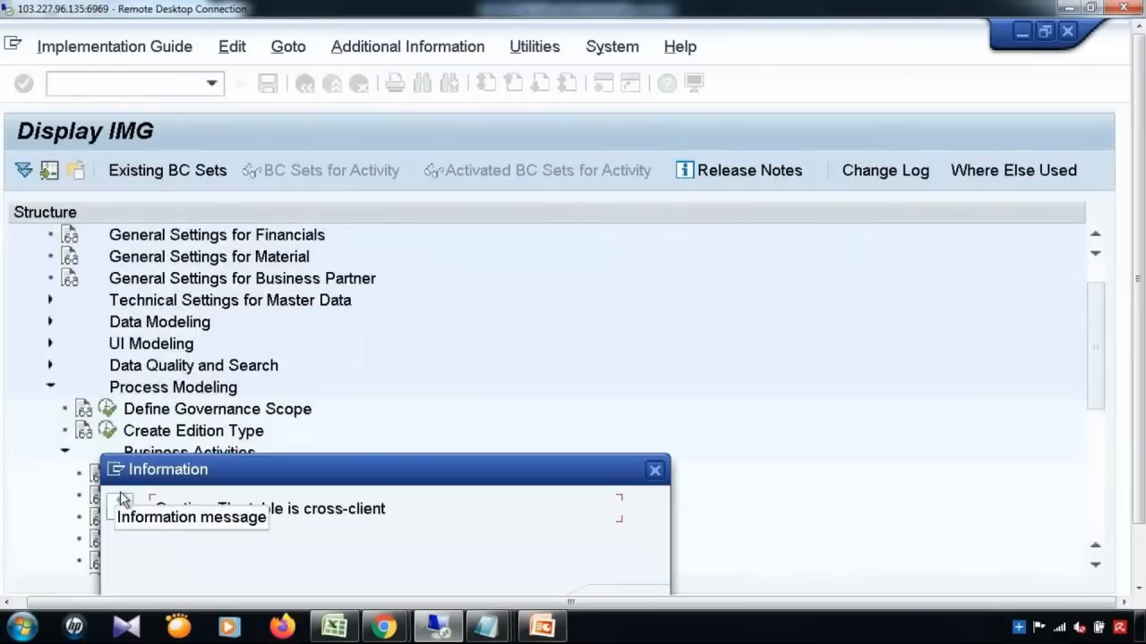
{"action": "key", "text": "Return"}
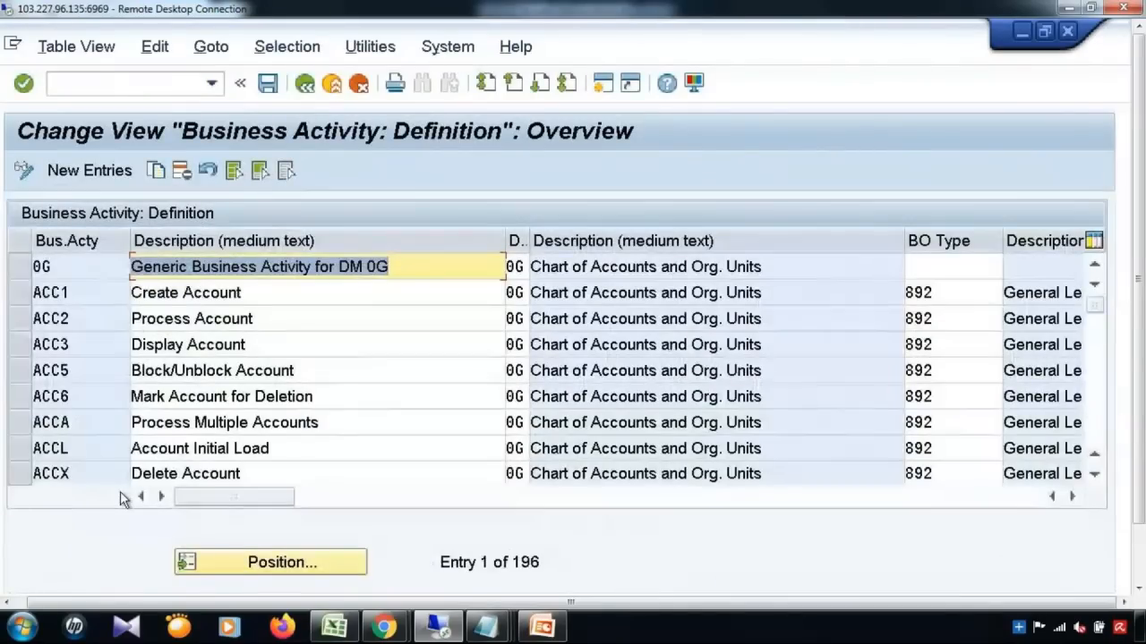
Step: Position the business activity table on entry YBC1
{"action": "left_click", "coordinate": [99, 349]}
{"action": "left_click", "coordinate": [271, 562]}
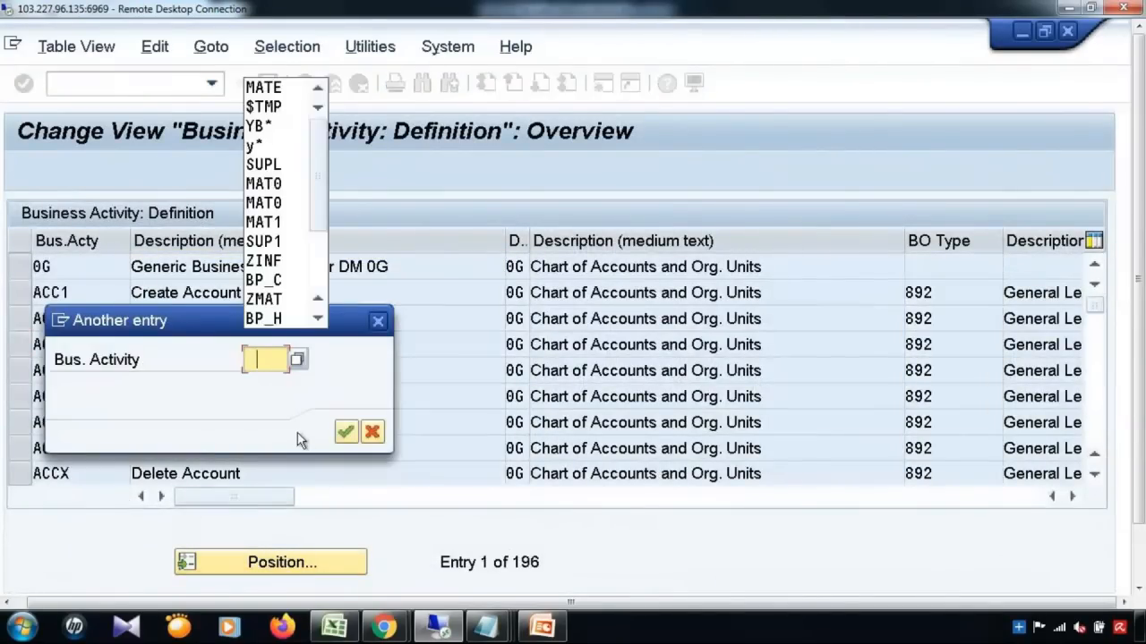
{"action": "left_click", "coordinate": [266, 349]}
{"action": "type", "text": "YBC1"}
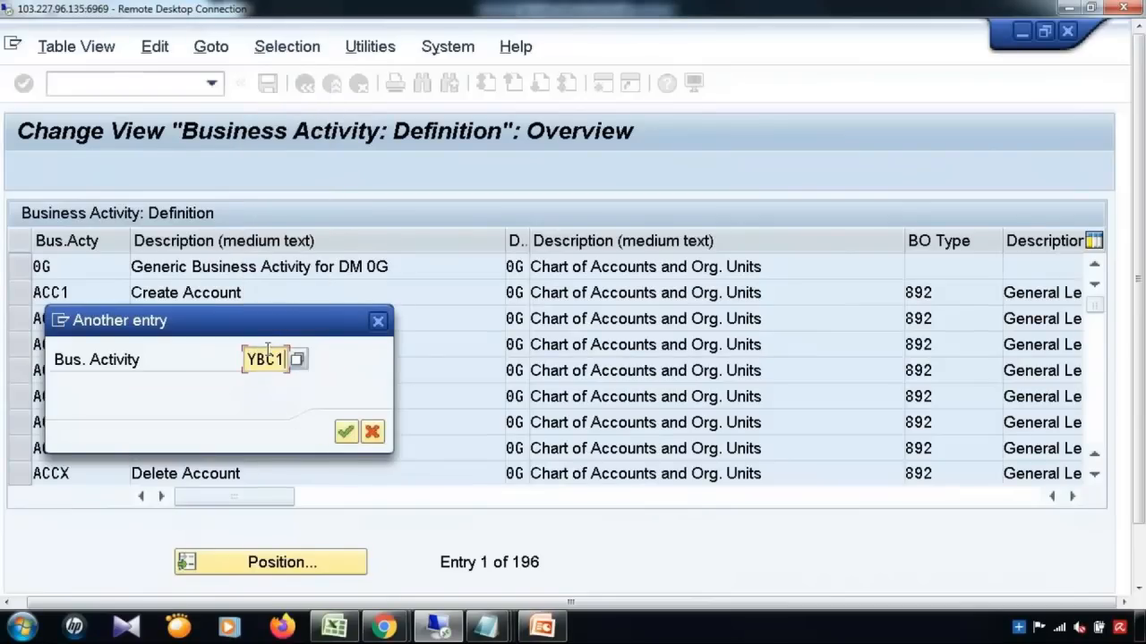
{"action": "key", "text": "Return"}
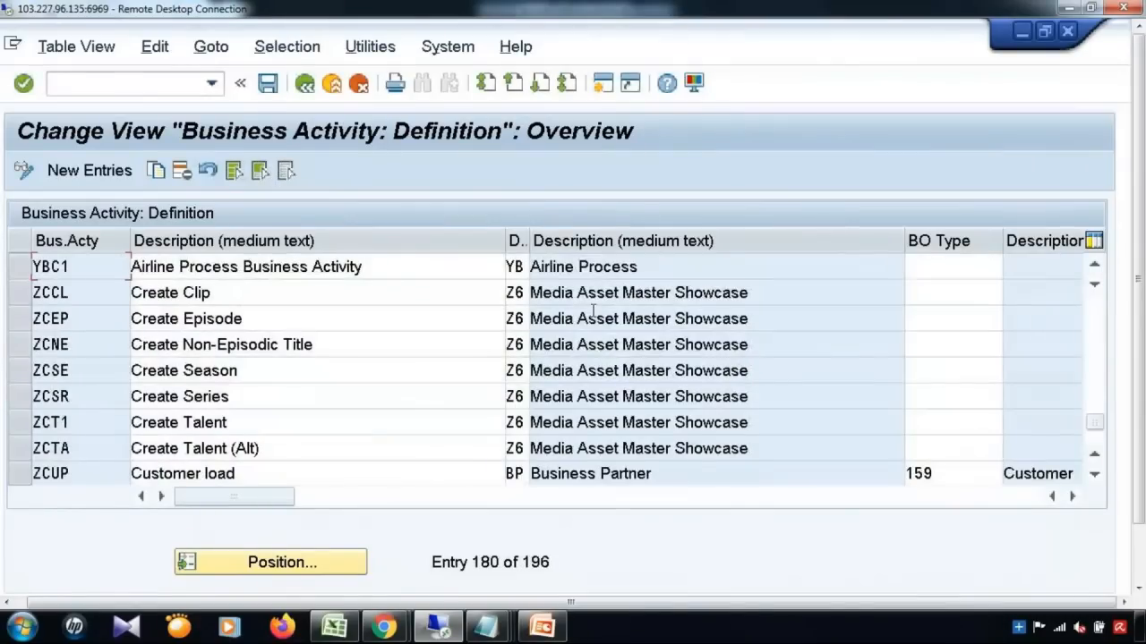
Step: Set YBC1's logical action to CREATE and save it to the workbench request
{"action": "left_click", "coordinate": [21, 267]}
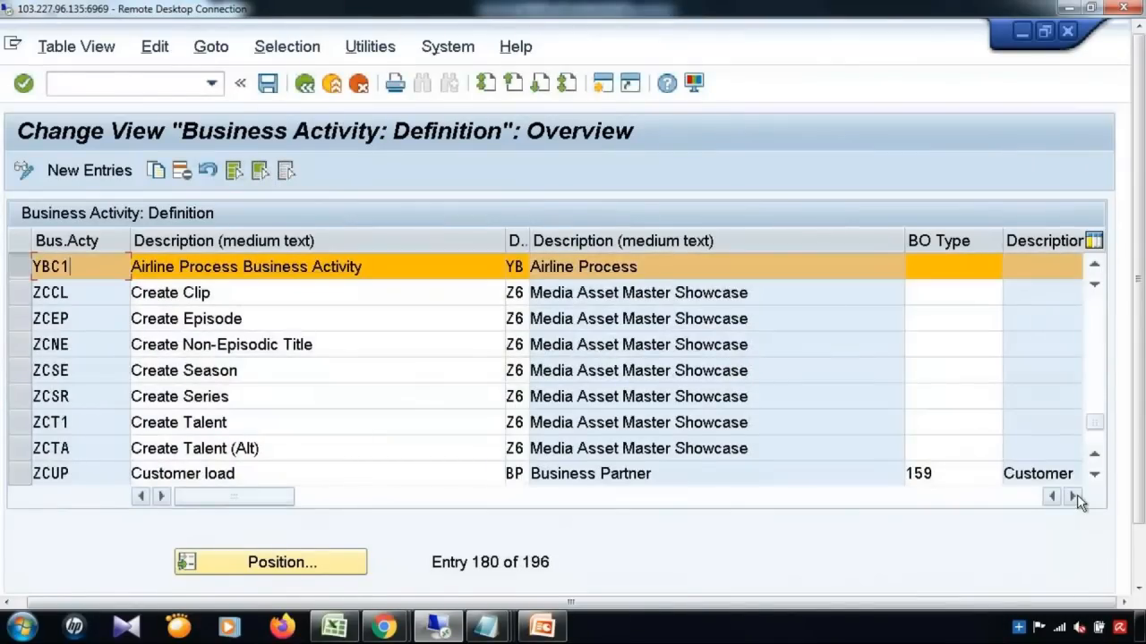
{"action": "left_click", "coordinate": [1074, 497]}
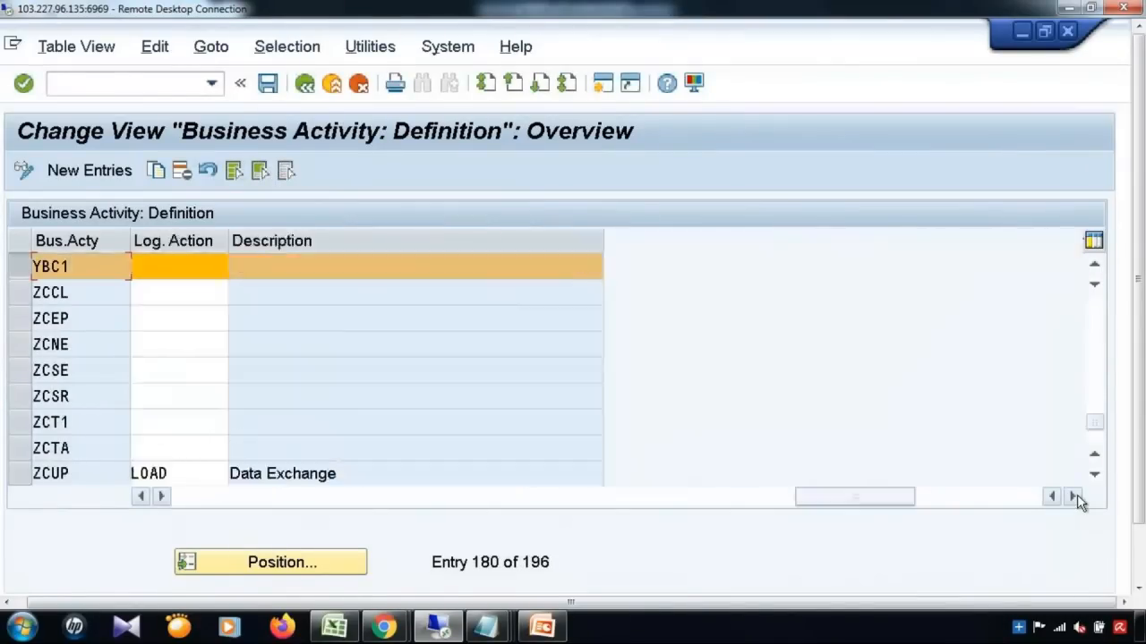
{"action": "left_click", "coordinate": [149, 260]}
{"action": "type", "text": "CRE"}
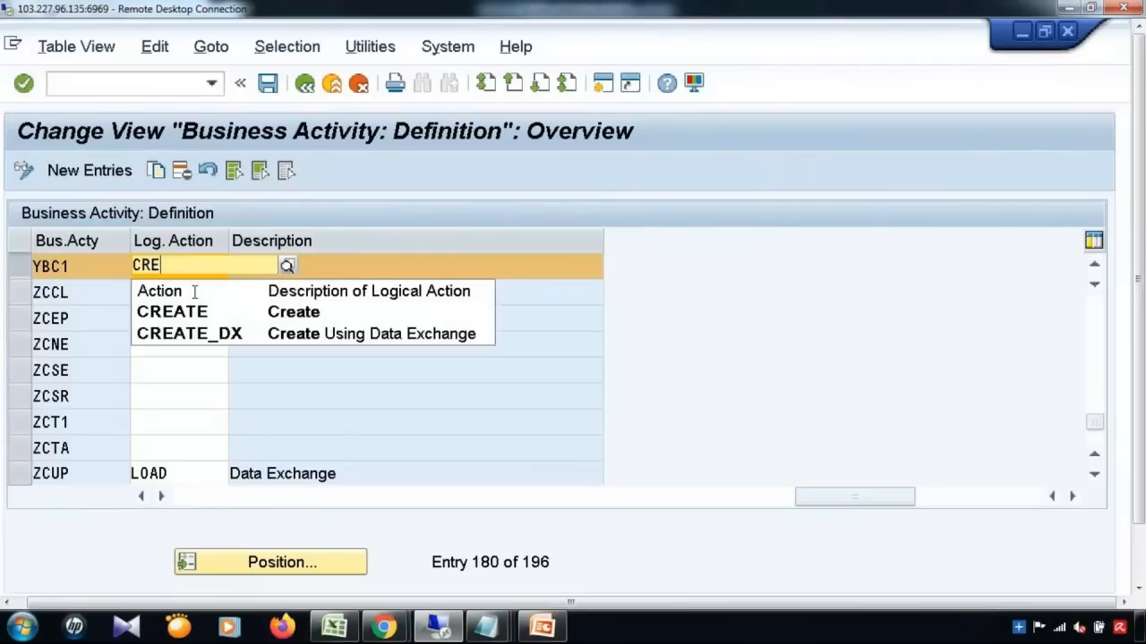
{"action": "left_click", "coordinate": [206, 313]}
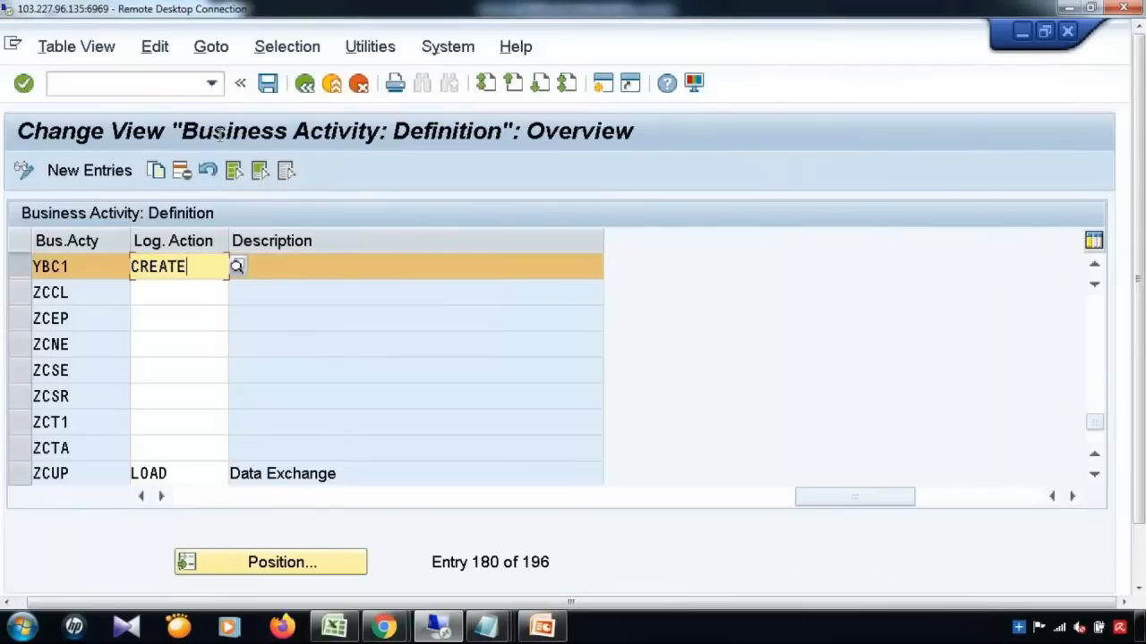
{"action": "left_click", "coordinate": [268, 86]}
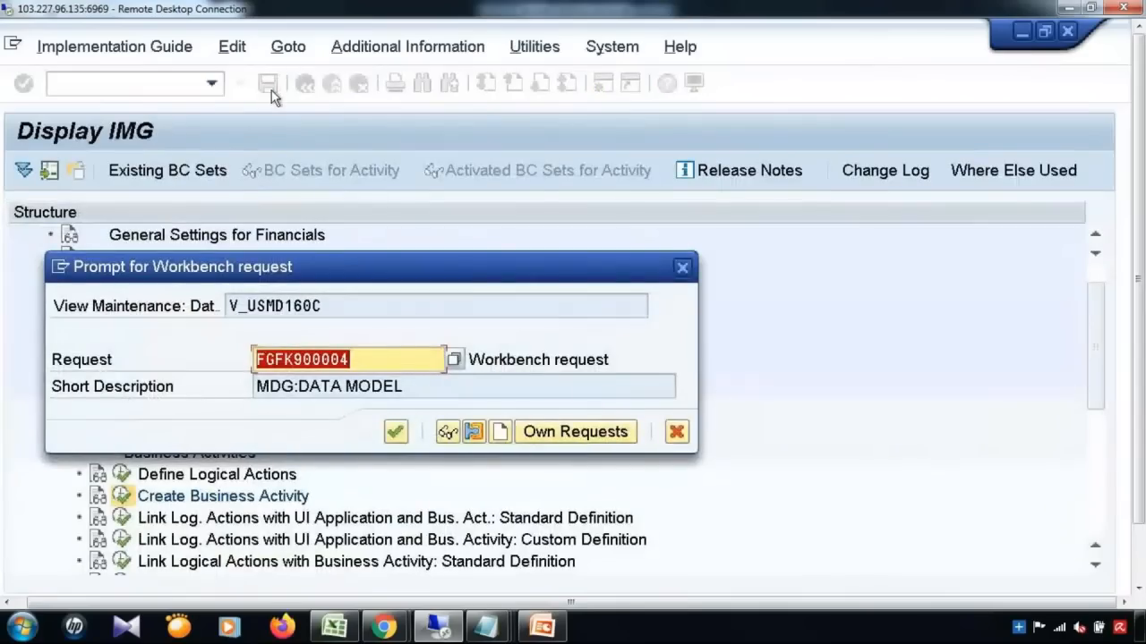
{"action": "left_click", "coordinate": [397, 432]}
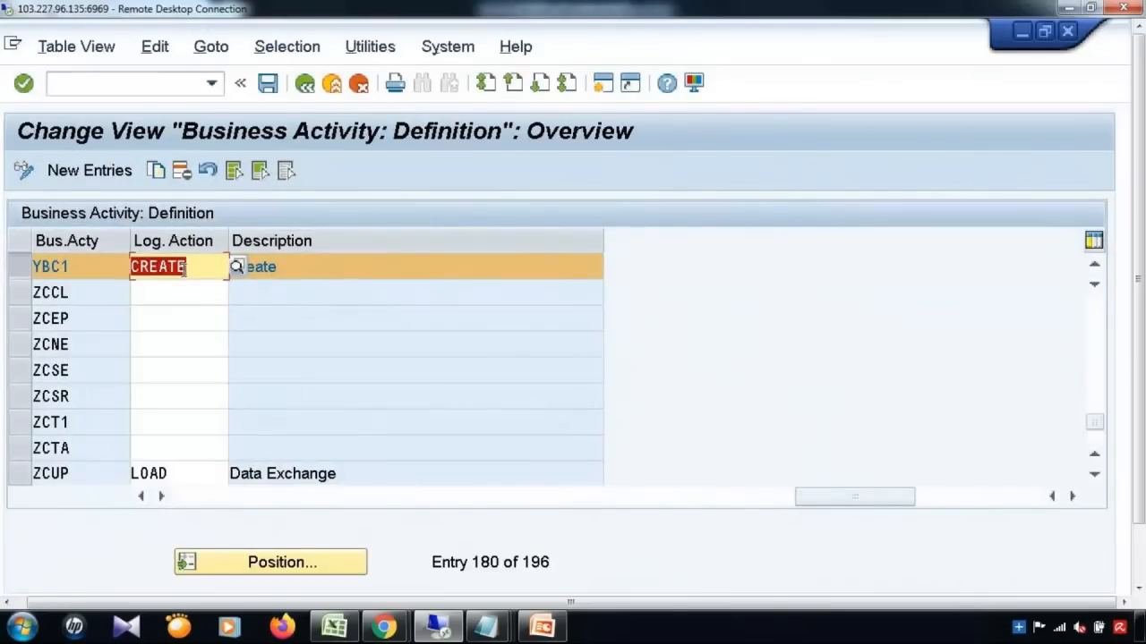
{"action": "left_click", "coordinate": [236, 269]}
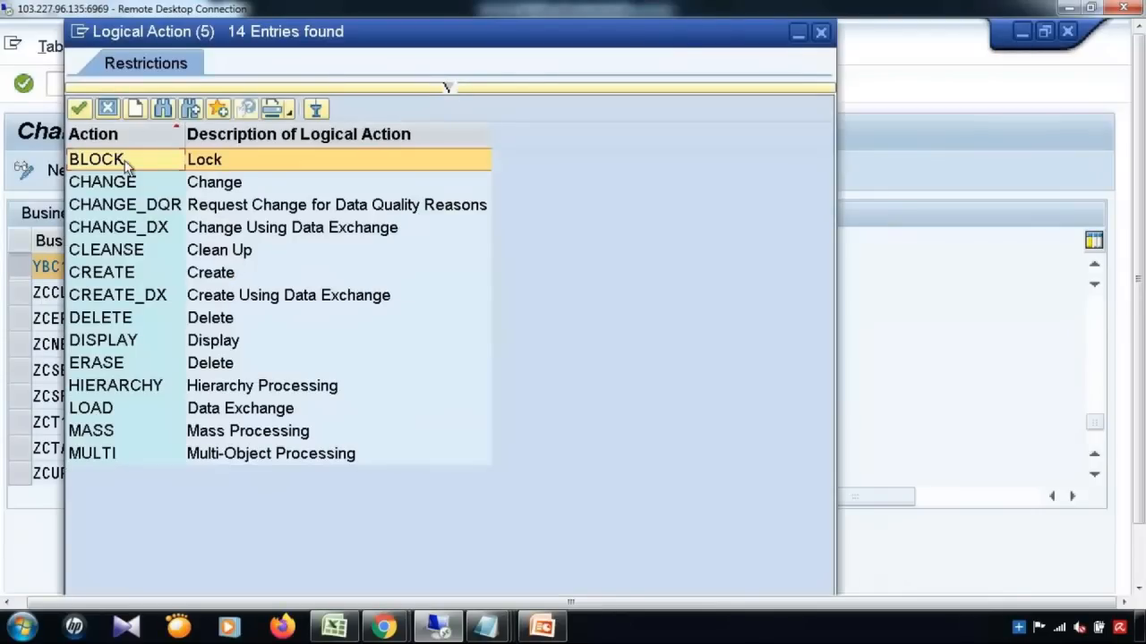
{"action": "left_click", "coordinate": [120, 280]}
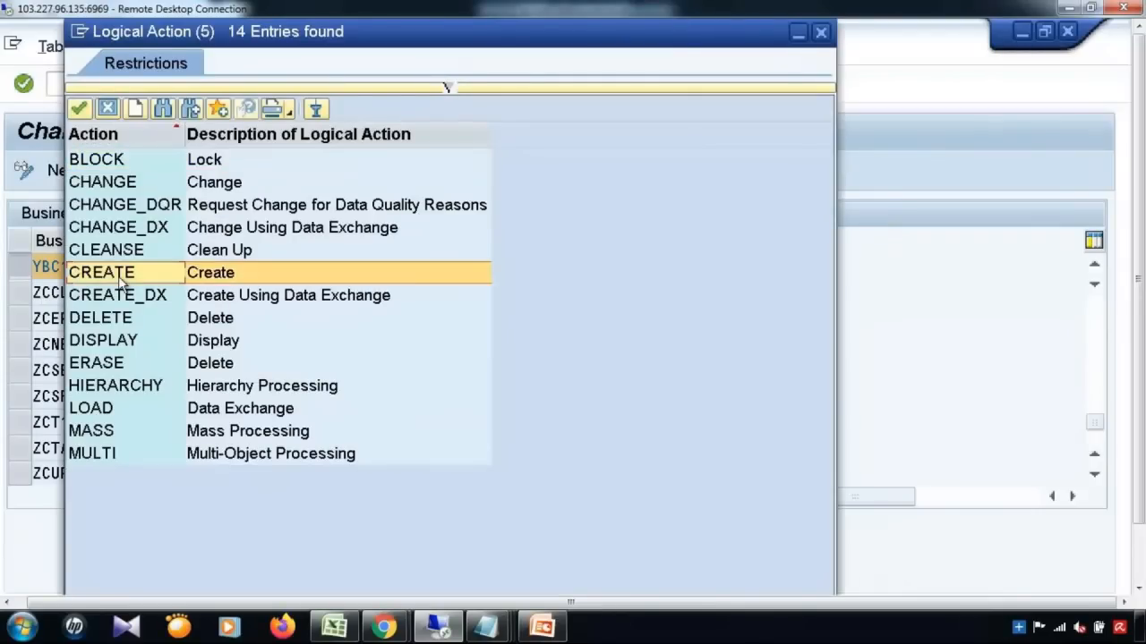
{"action": "left_click", "coordinate": [123, 185]}
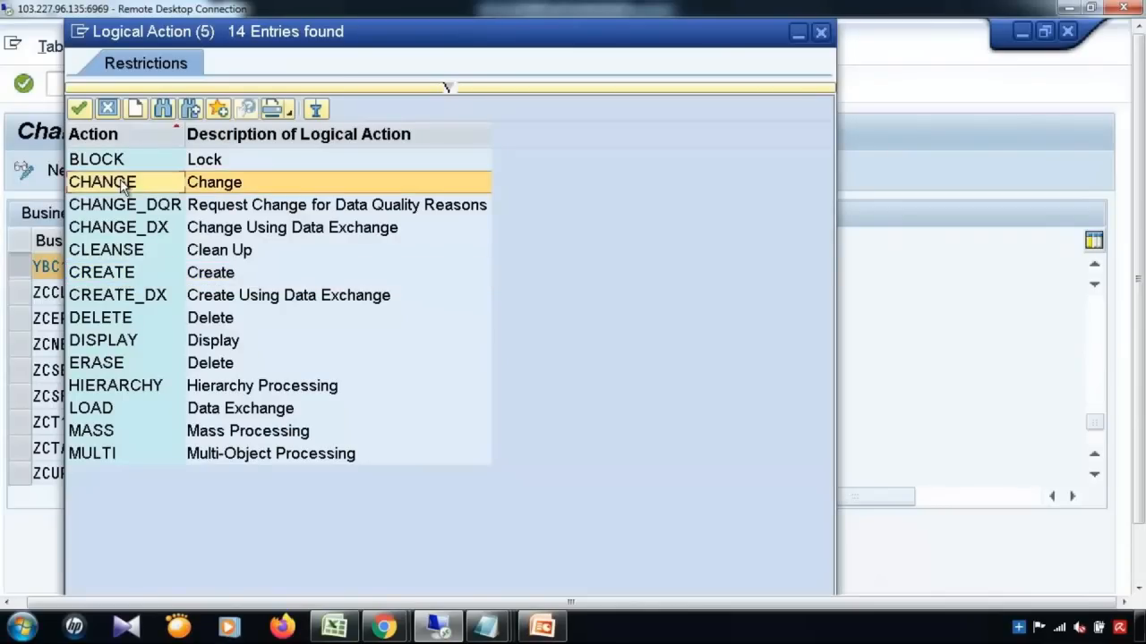
{"action": "left_click", "coordinate": [114, 324]}
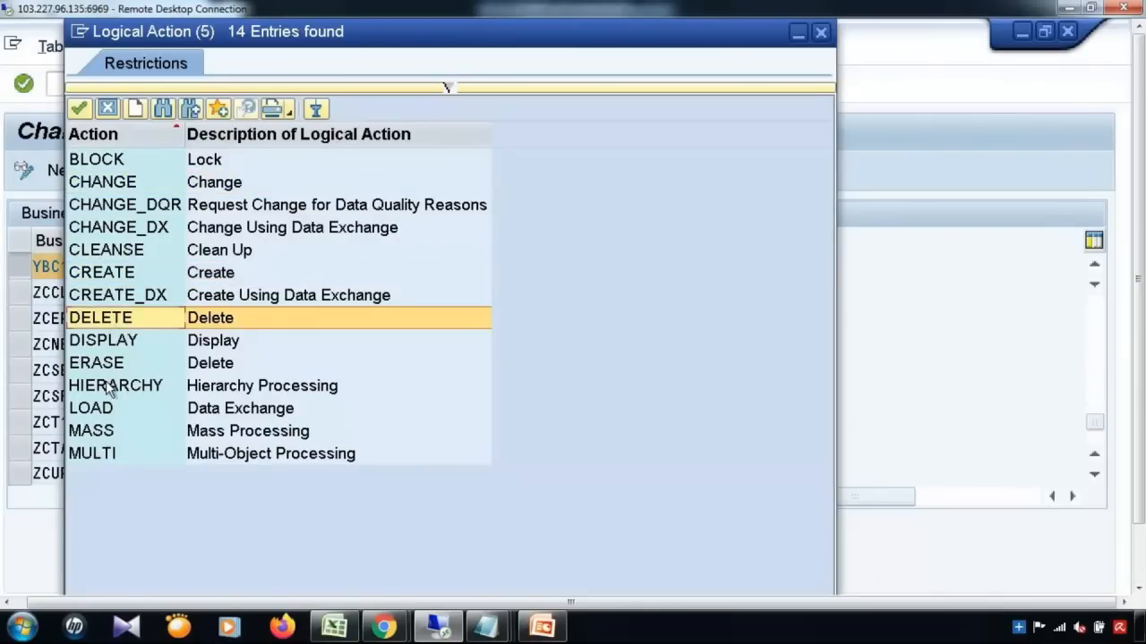
{"action": "left_click", "coordinate": [112, 349]}
{"action": "left_click", "coordinate": [106, 435]}
{"action": "left_click", "coordinate": [106, 455]}
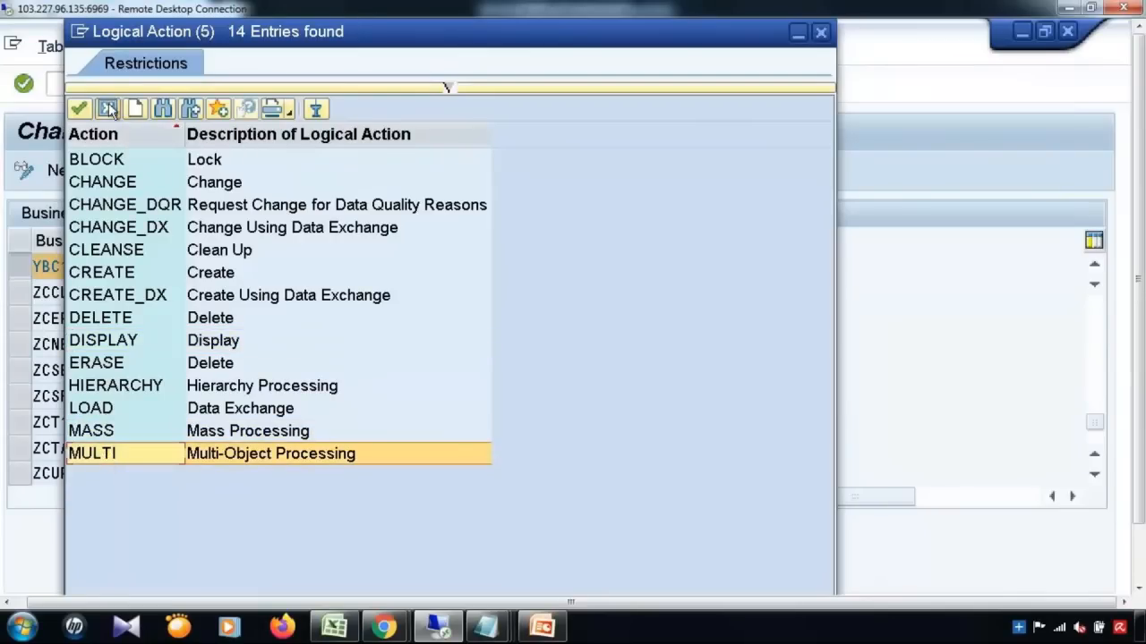
{"action": "left_click", "coordinate": [107, 107]}
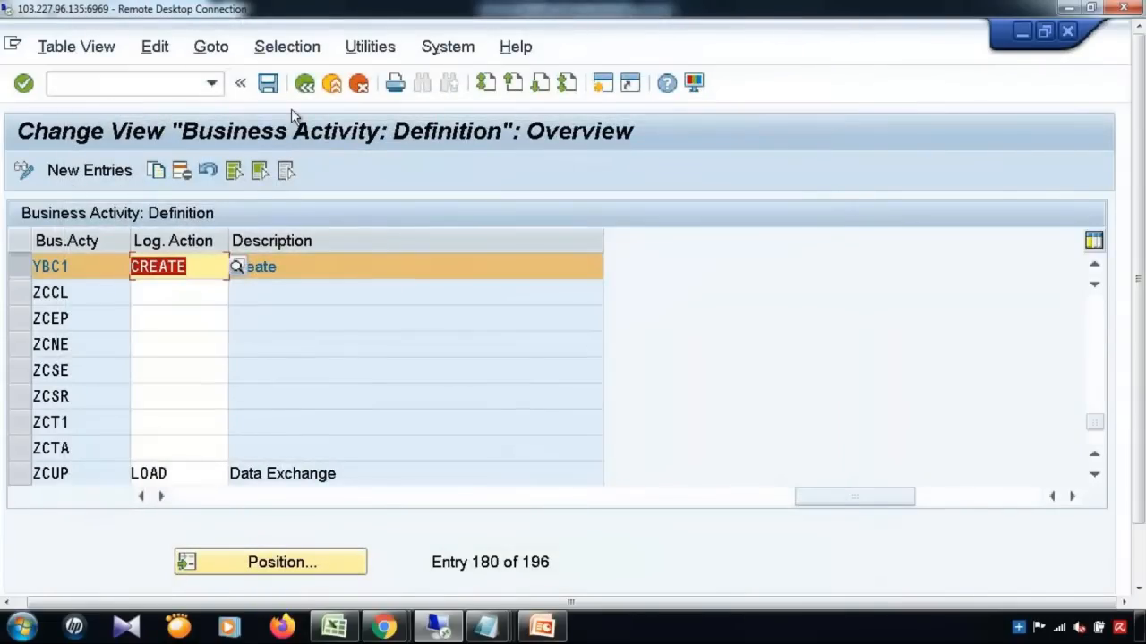
Step: Reopen the Create Business Activity table from the configuration guide
{"action": "left_click", "coordinate": [304, 85]}
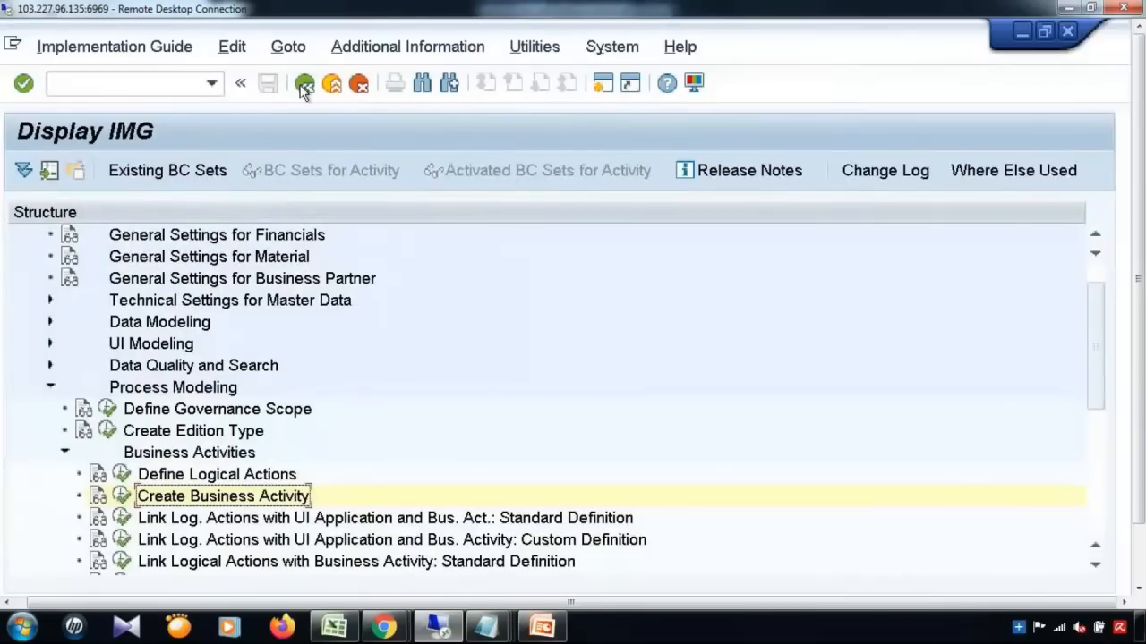
{"action": "left_click", "coordinate": [123, 498]}
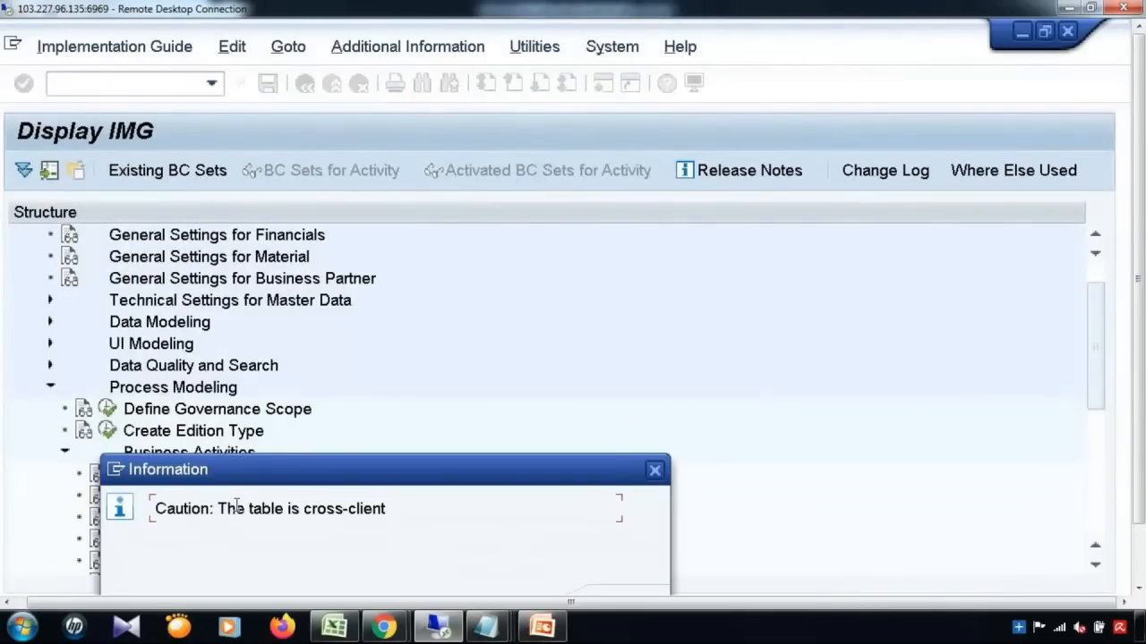
{"action": "key", "text": "Return"}
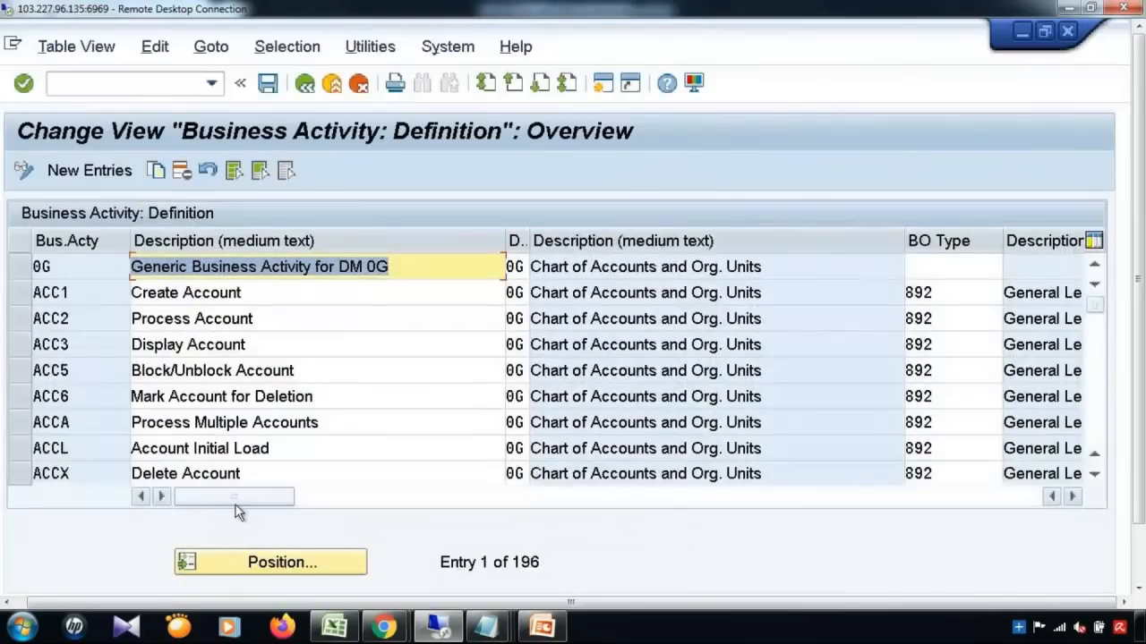
Step: Jump to YBC1 and scroll right to show its logical action CREATE
{"action": "left_click", "coordinate": [114, 425]}
{"action": "left_click", "coordinate": [243, 553]}
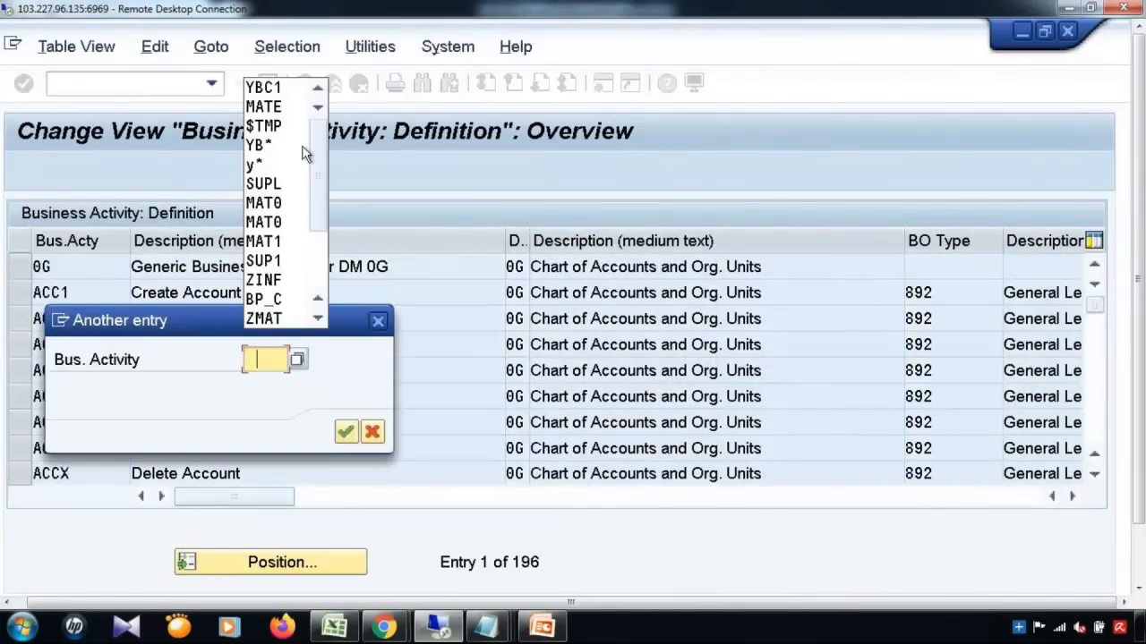
{"action": "left_click", "coordinate": [268, 88]}
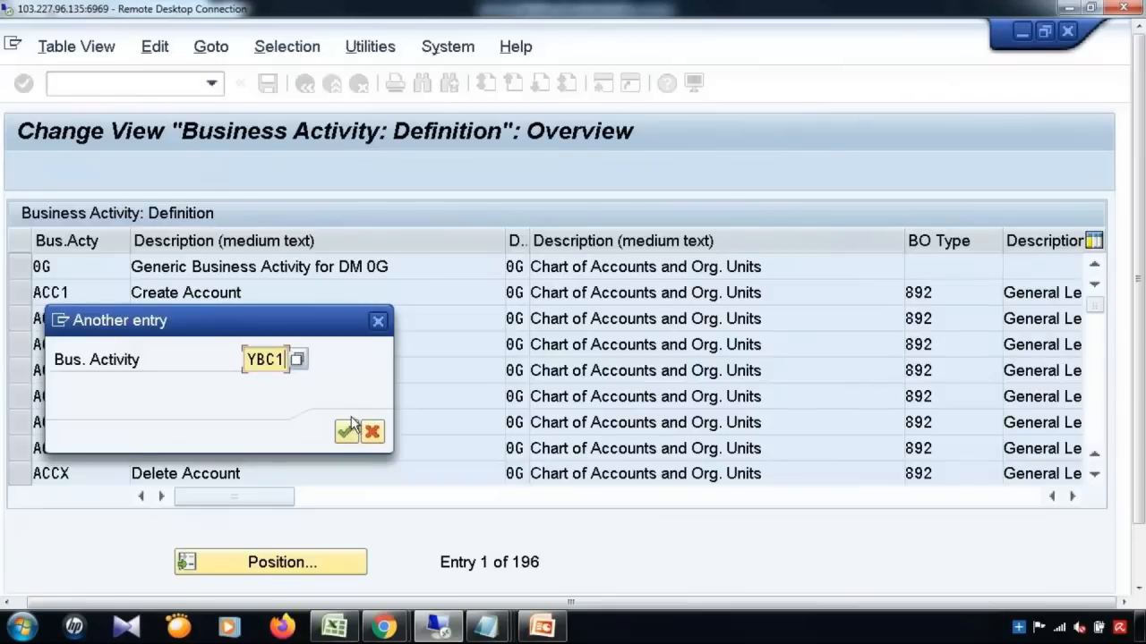
{"action": "left_click", "coordinate": [346, 431]}
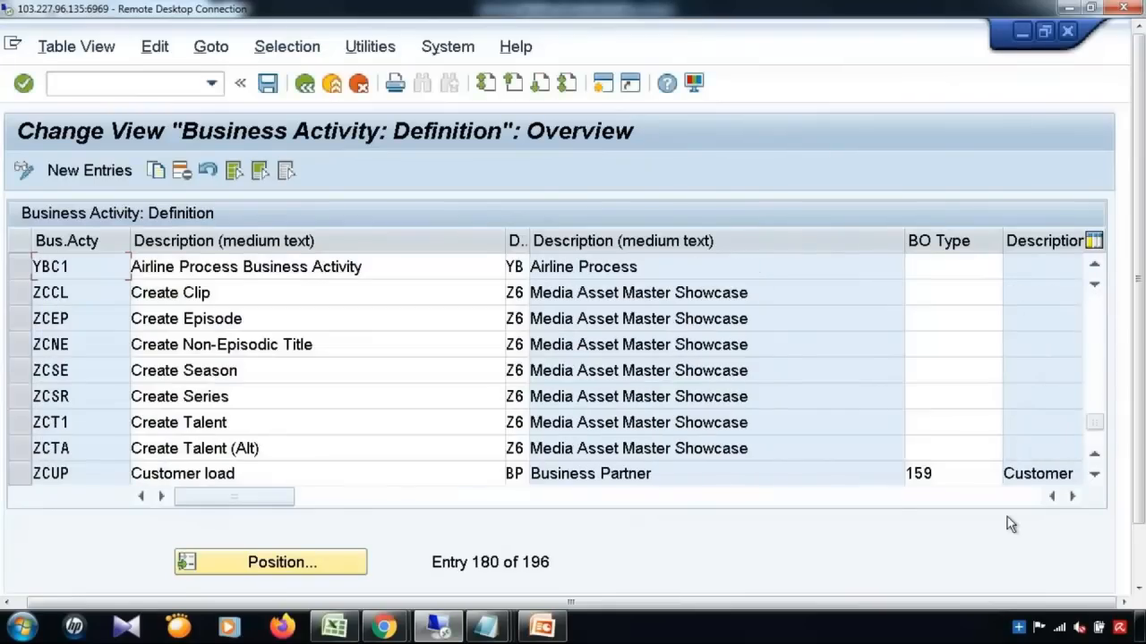
{"action": "left_click", "coordinate": [1077, 498]}
{"action": "left_click", "coordinate": [1078, 499]}
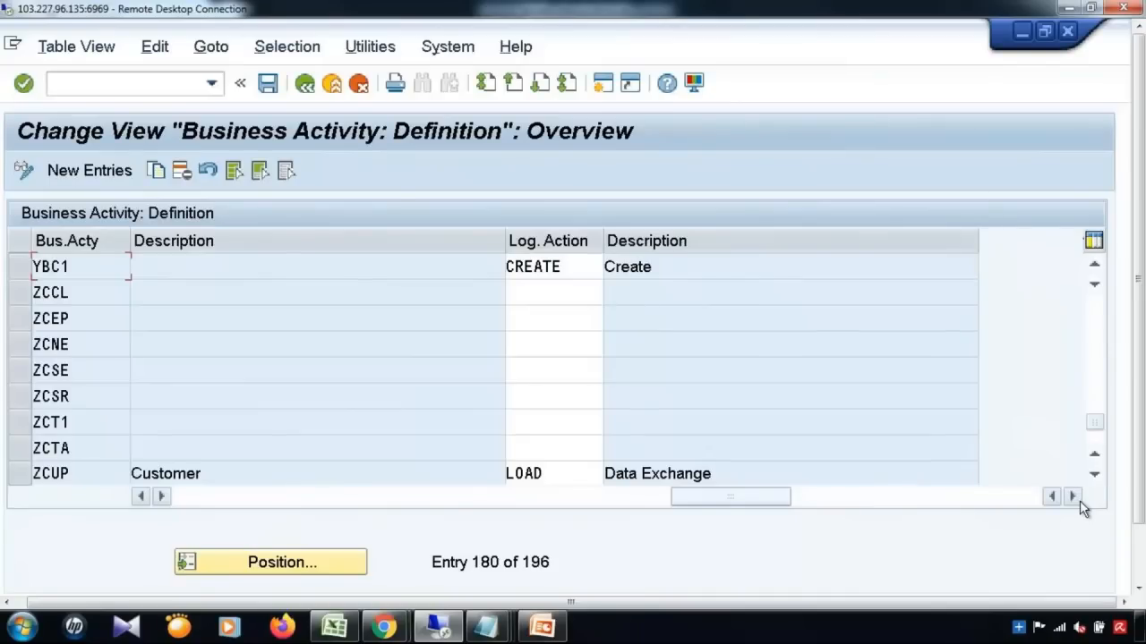
Step: Run /npfcg from history and display role YB_SAP_MDGX_MENU
{"action": "left_click", "coordinate": [213, 86]}
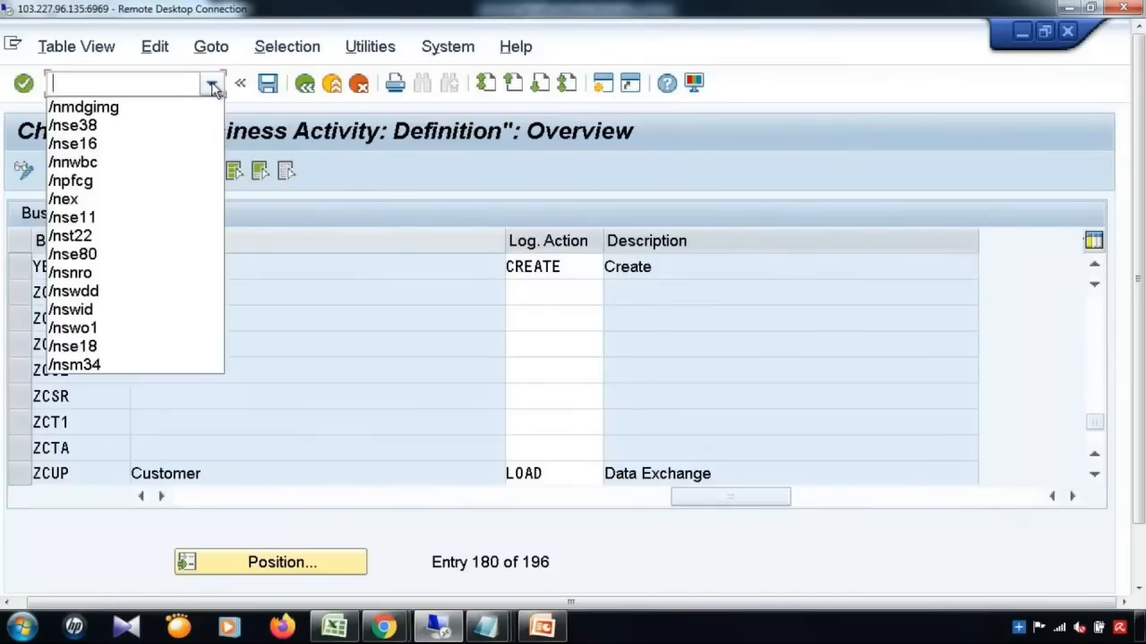
{"action": "left_click", "coordinate": [143, 180]}
{"action": "key", "text": "Return"}
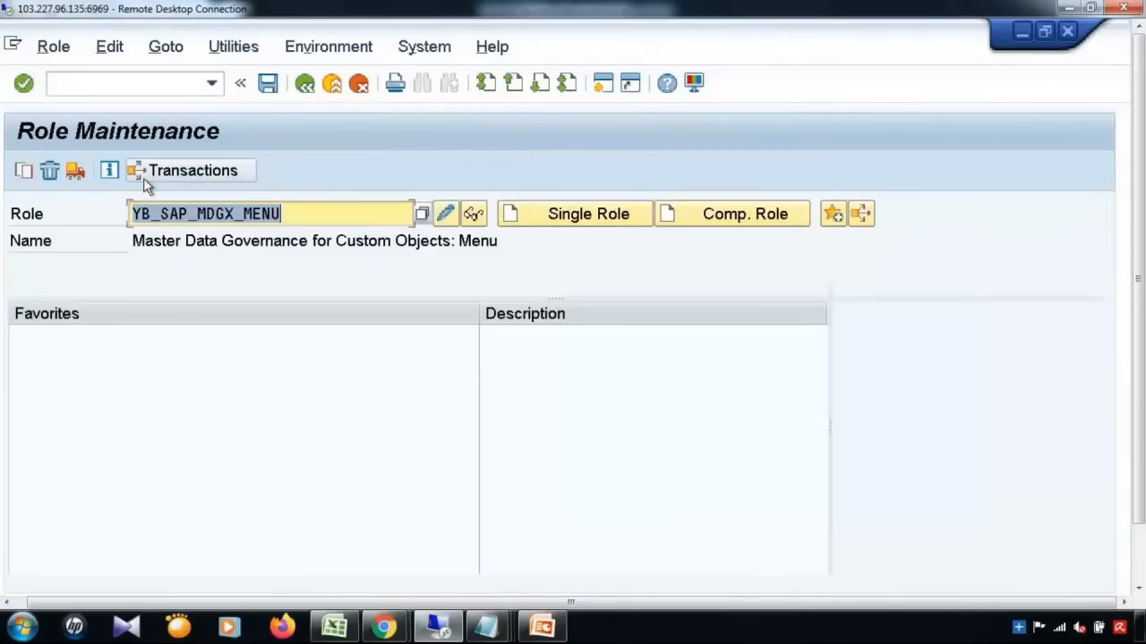
{"action": "left_click", "coordinate": [474, 216]}
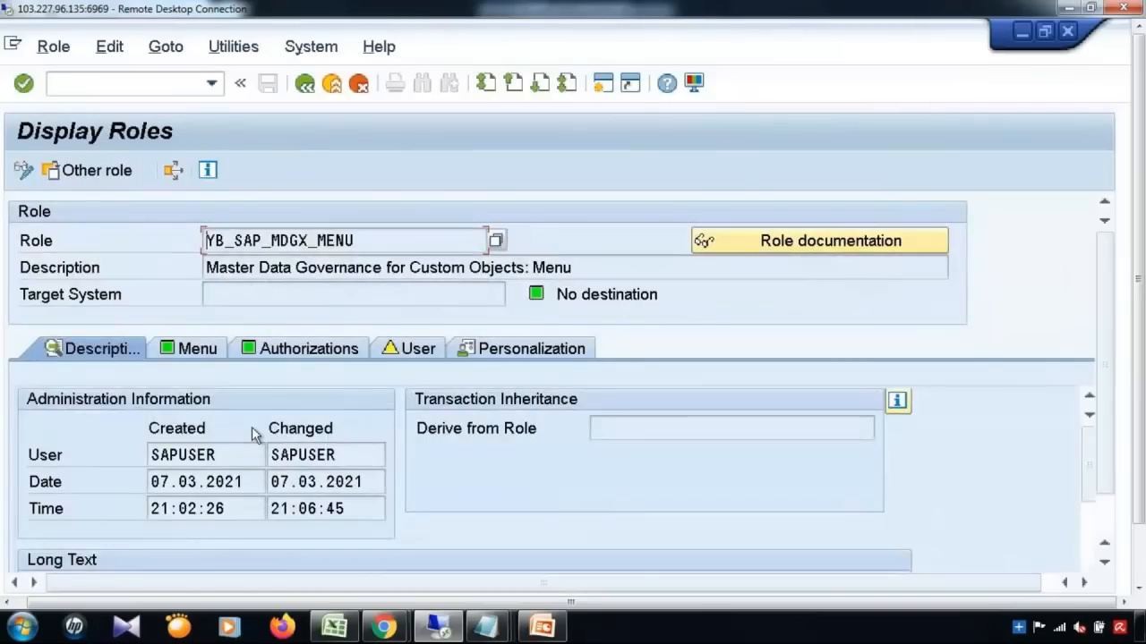
Step: Expand the role's menu under Master Data Governance for Custom Objects to the Airline Process entry
{"action": "left_click", "coordinate": [213, 355]}
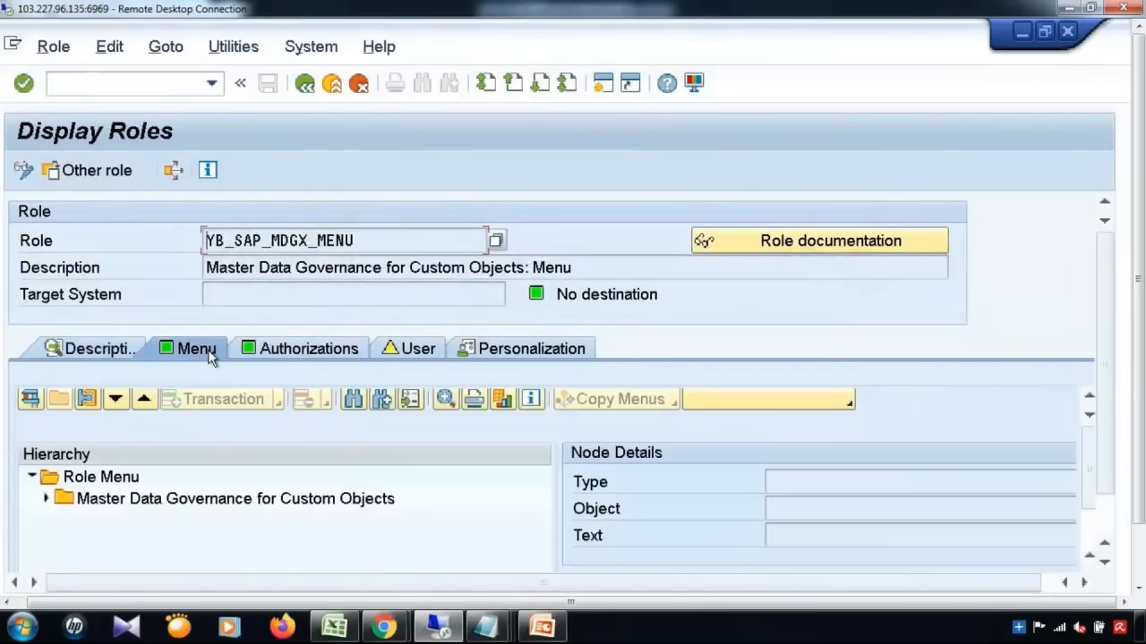
{"action": "left_click", "coordinate": [47, 500]}
{"action": "left_click", "coordinate": [131, 524]}
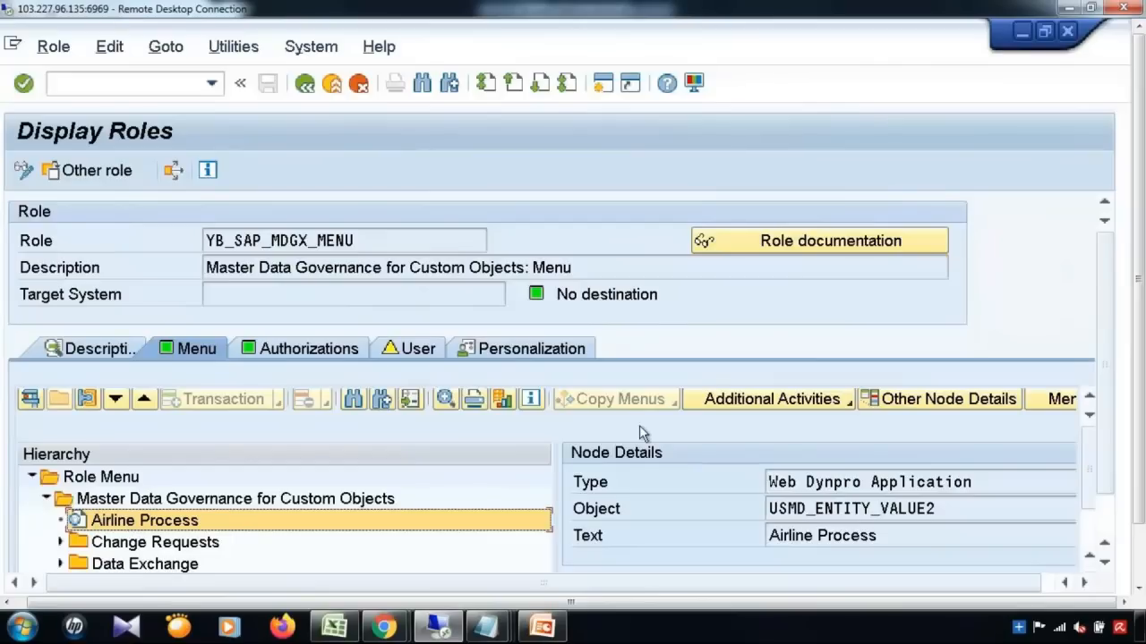
{"action": "right_click", "coordinate": [330, 523]}
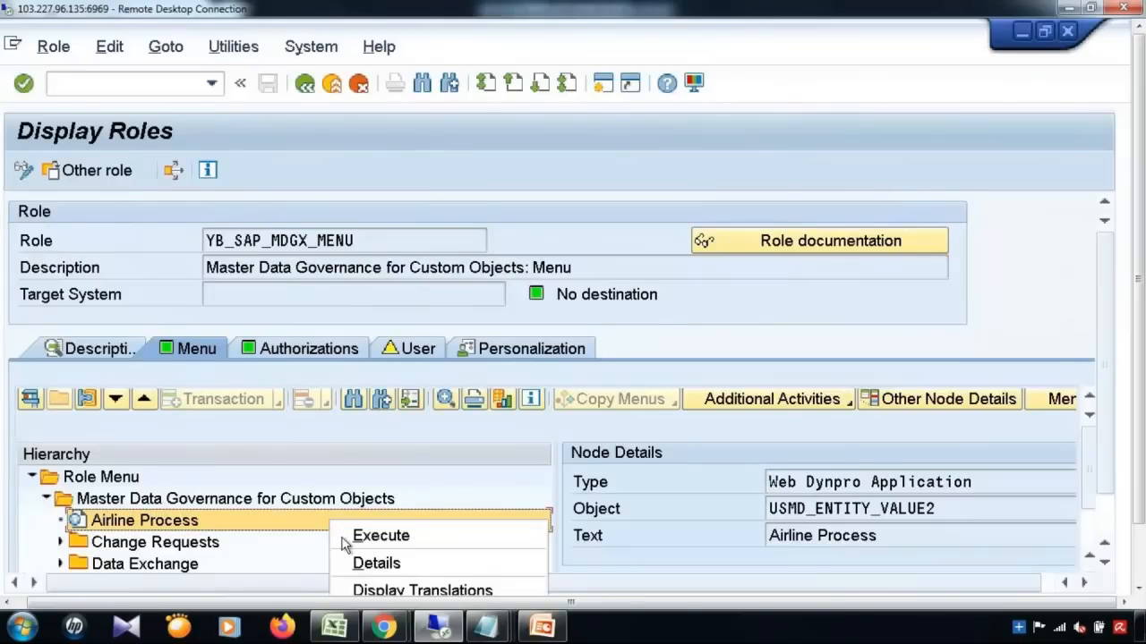
Step: Show the Airline Process app details, confirming parameter PROCESS is YBC1 with IS_CREQ_MODE X
{"action": "left_click", "coordinate": [358, 562]}
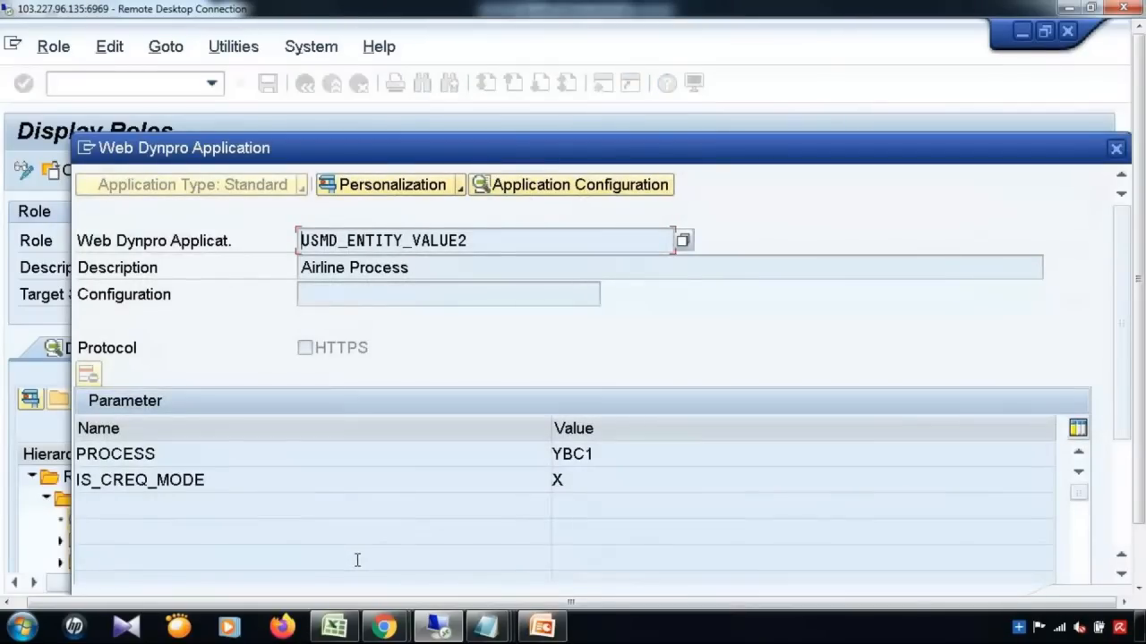
{"action": "double_click", "coordinate": [171, 455]}
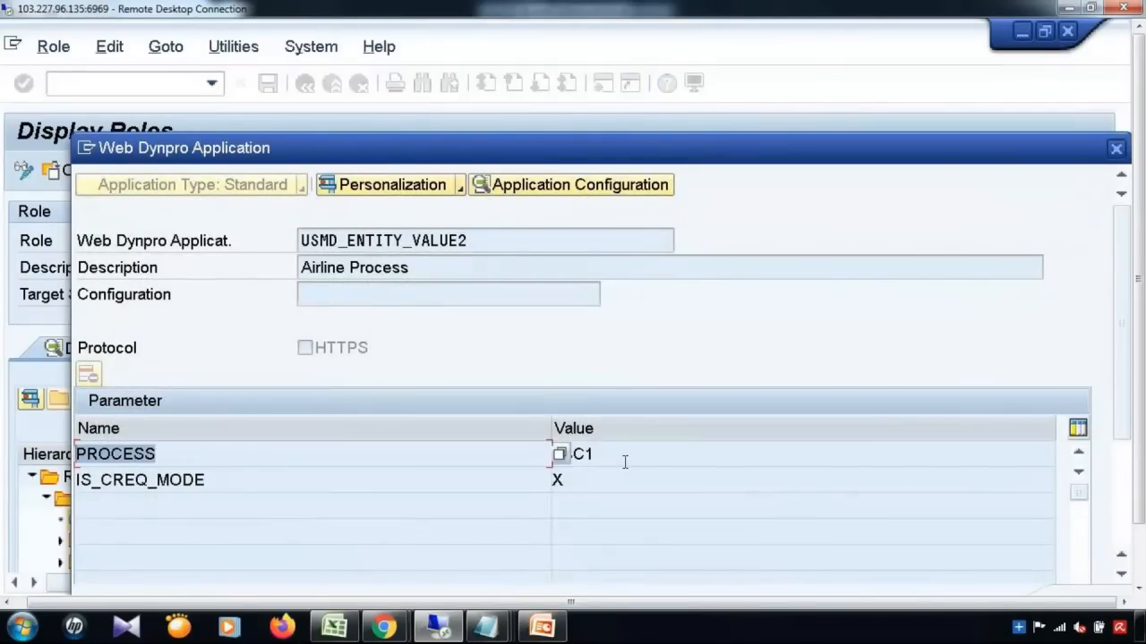
{"action": "left_click_drag", "start_coordinate": [625, 455], "coordinate": [554, 458]}
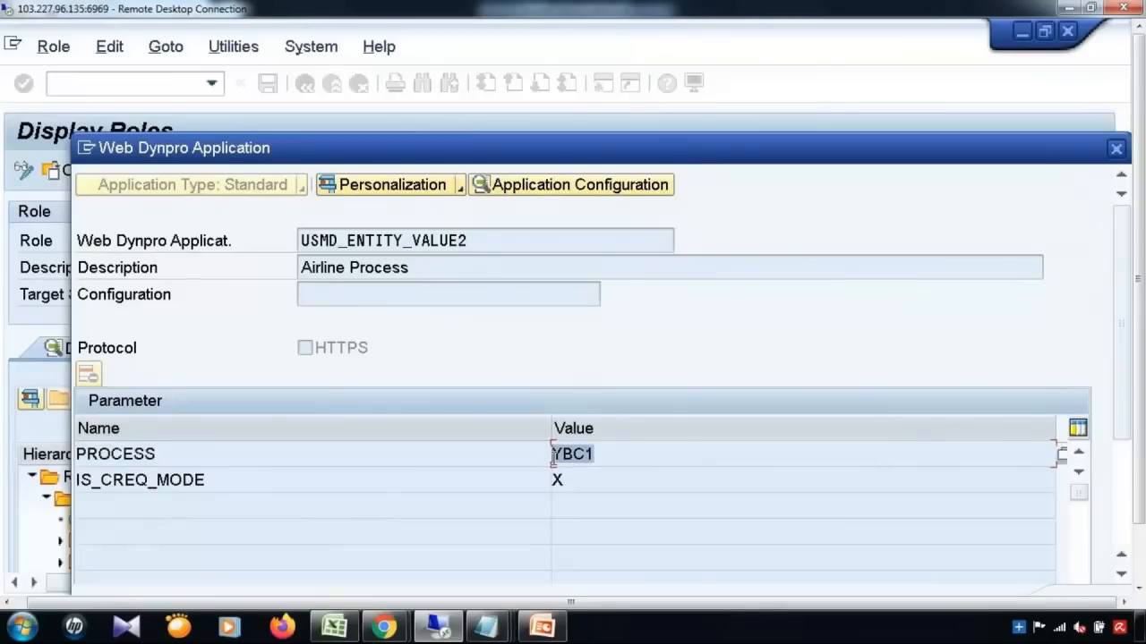
{"action": "left_click", "coordinate": [667, 450]}
{"action": "left_click_drag", "start_coordinate": [605, 455], "coordinate": [537, 457]}
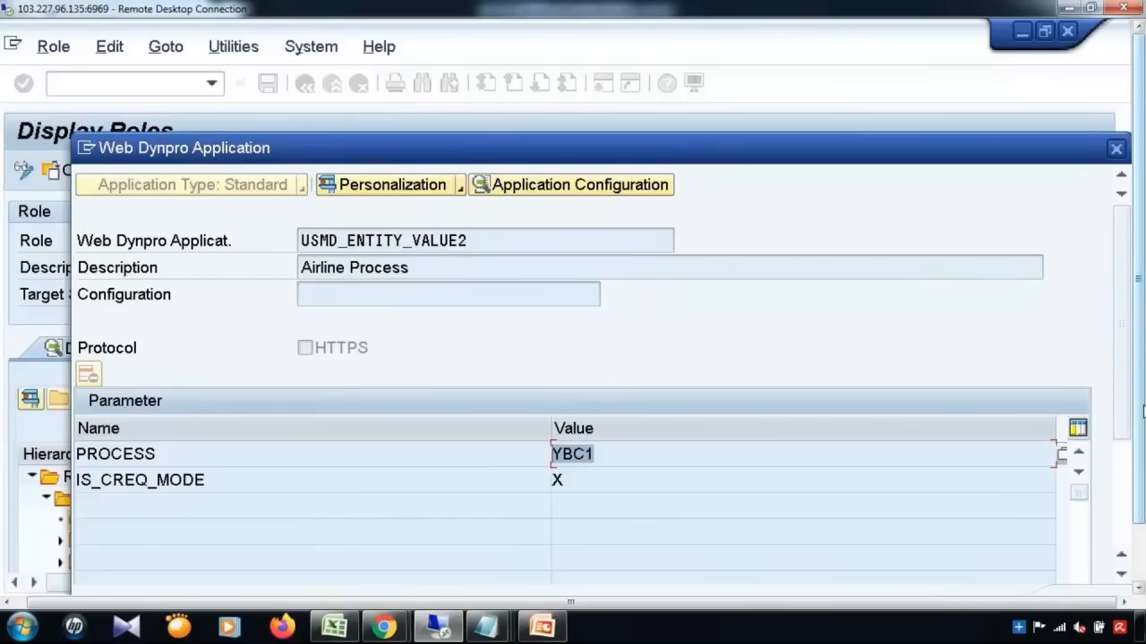
{"action": "left_click_drag", "start_coordinate": [1142, 414], "coordinate": [1143, 480]}
{"action": "left_click", "coordinate": [323, 575]}
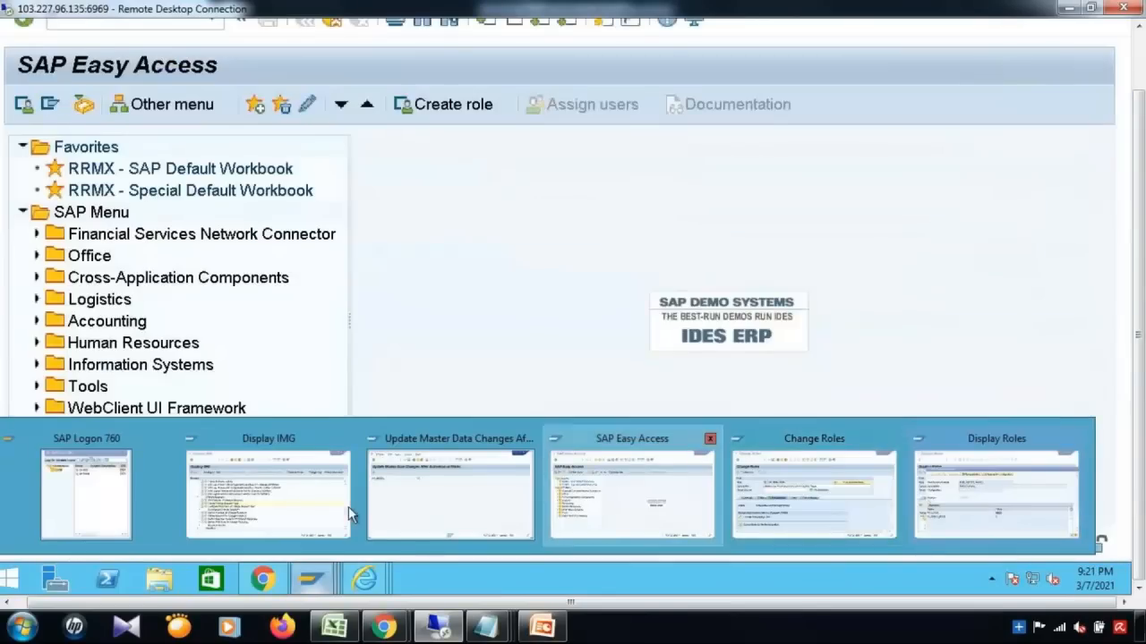
Step: Open the Create Business Activity definitions in Display IMG, accepting the cross-client table warning
{"action": "left_click", "coordinate": [308, 515]}
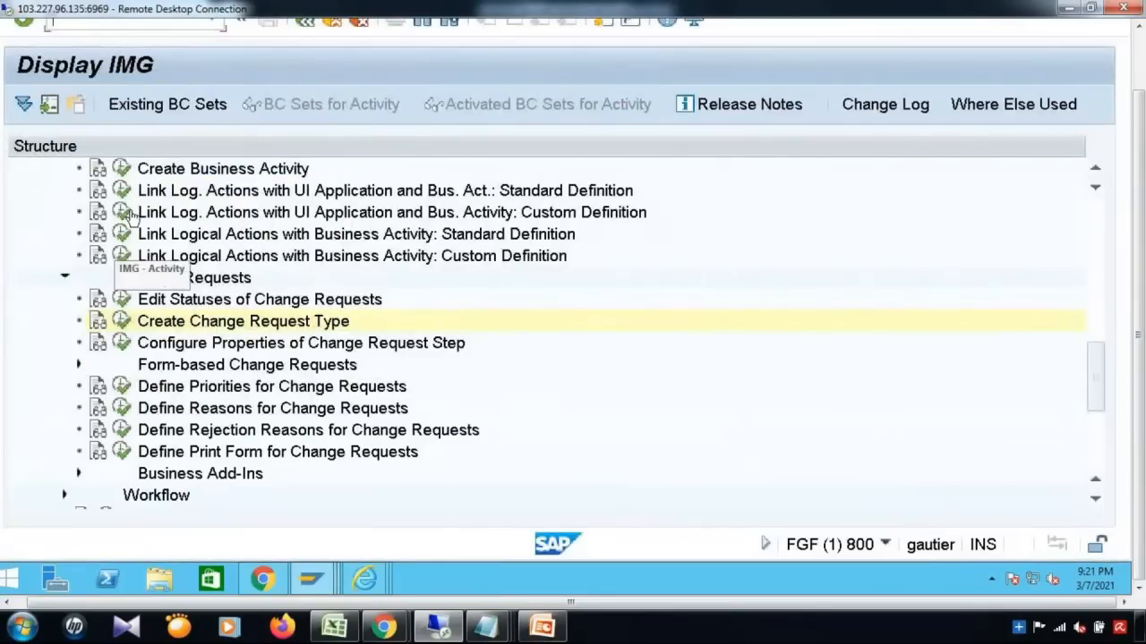
{"action": "left_click", "coordinate": [122, 171]}
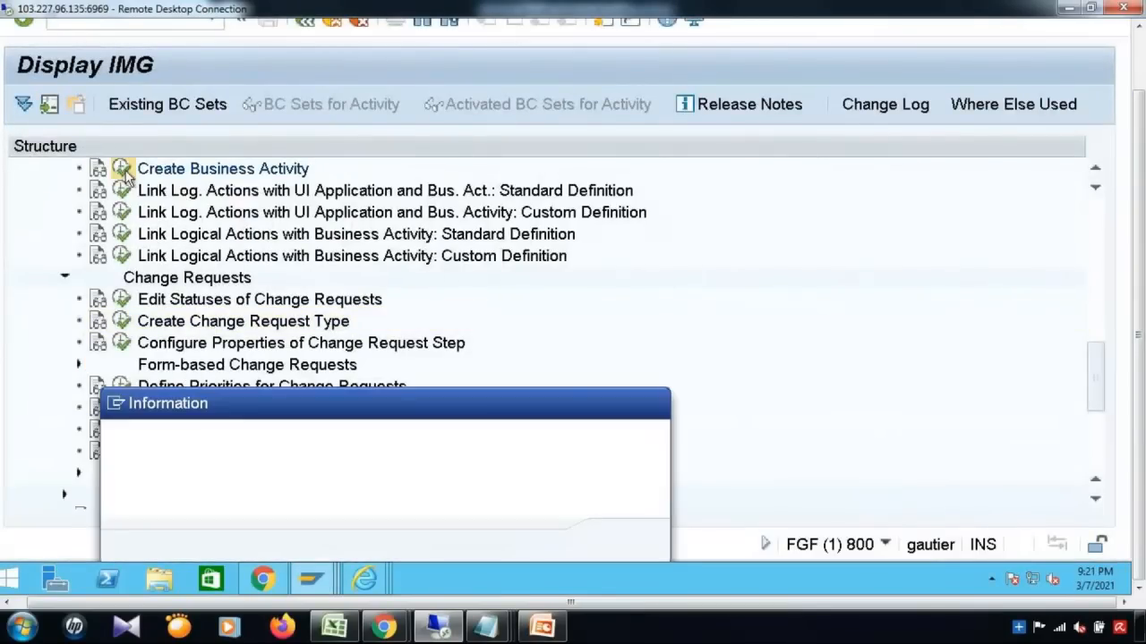
{"action": "key", "text": "Return"}
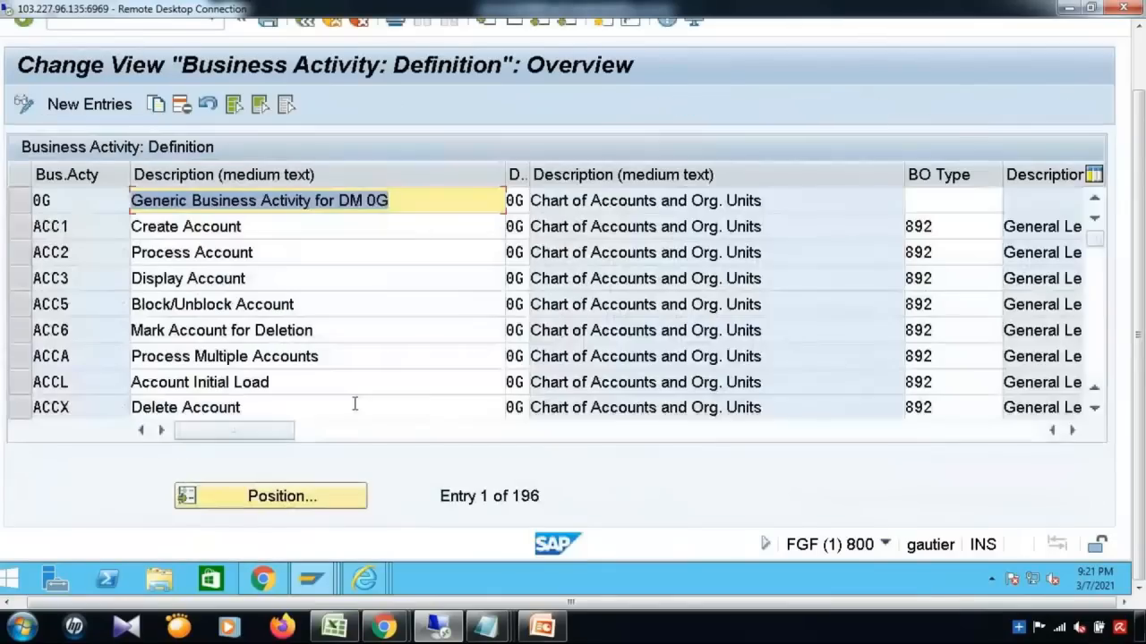
{"action": "left_click", "coordinate": [79, 296]}
Step: Jump to business activity MAT1 in the definition list and inspect its activity code
{"action": "left_click", "coordinate": [301, 501]}
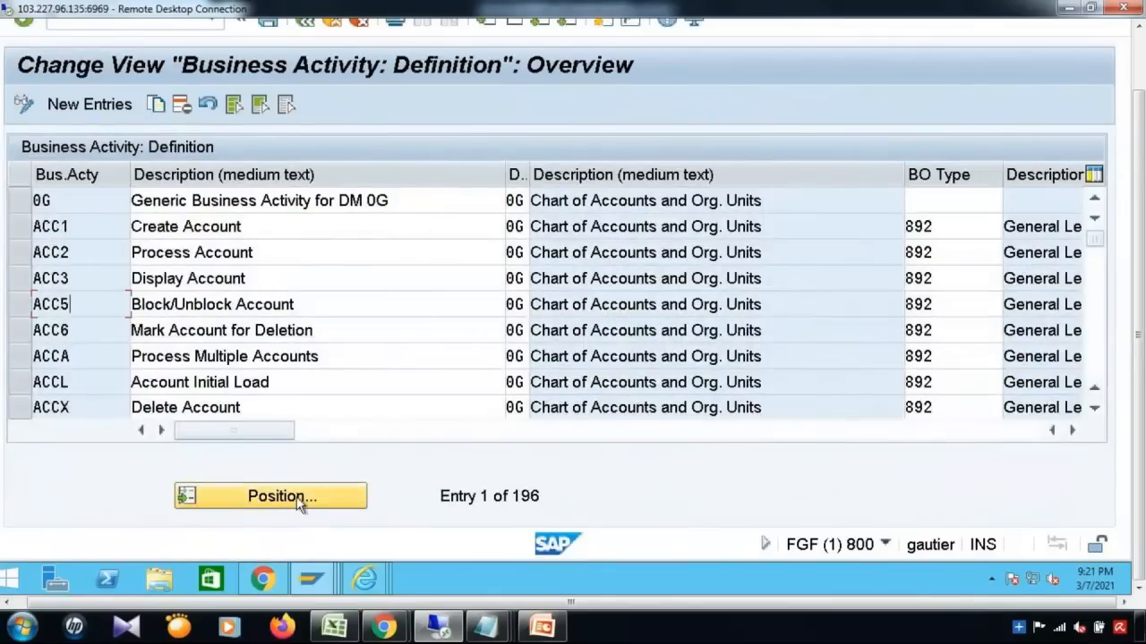
{"action": "type", "text": "MAT1"}
{"action": "key", "text": "Return"}
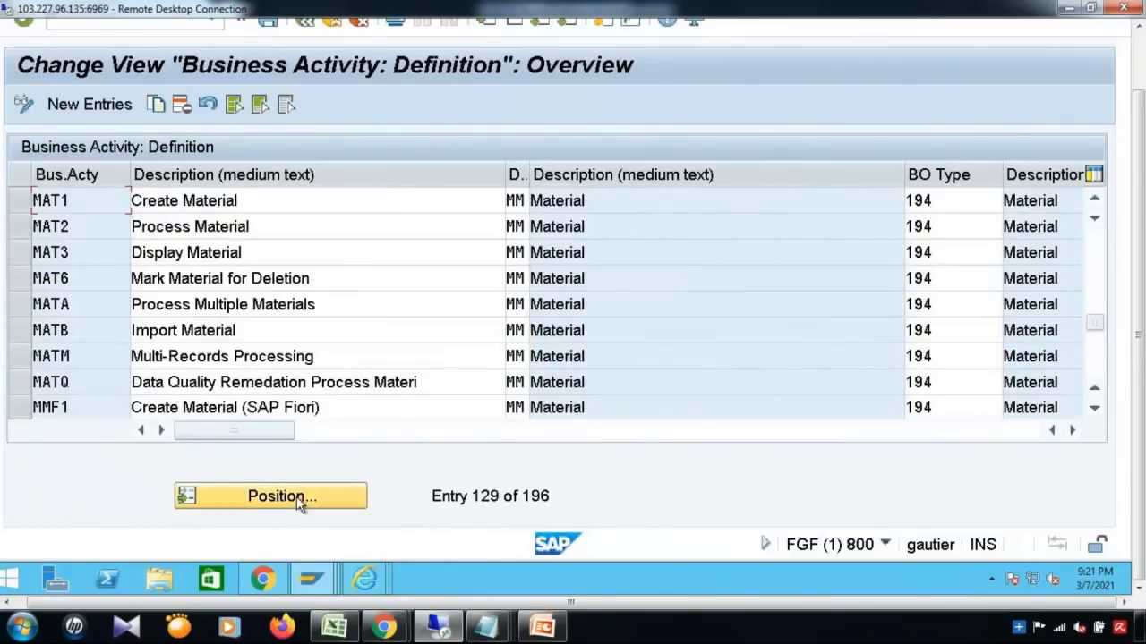
{"action": "double_click", "coordinate": [86, 200]}
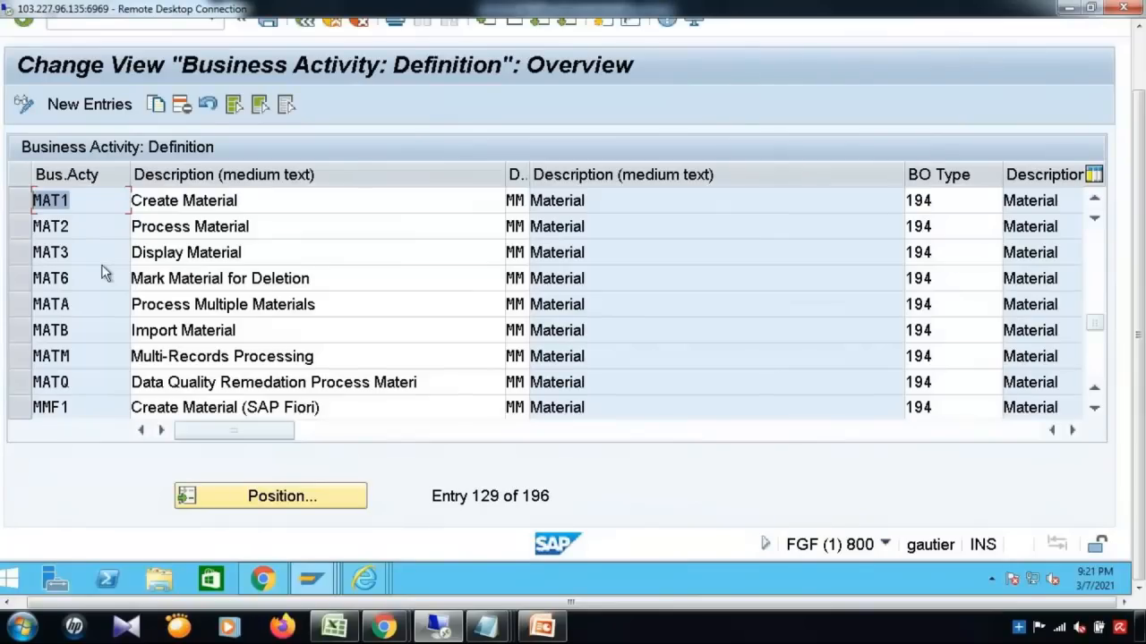
{"action": "left_click", "coordinate": [89, 201]}
Step: Position the list on YBC1 and select the Airline Process Business Activity row
{"action": "left_click", "coordinate": [256, 501]}
{"action": "type", "text": "YBC1"}
{"action": "key", "text": "Return"}
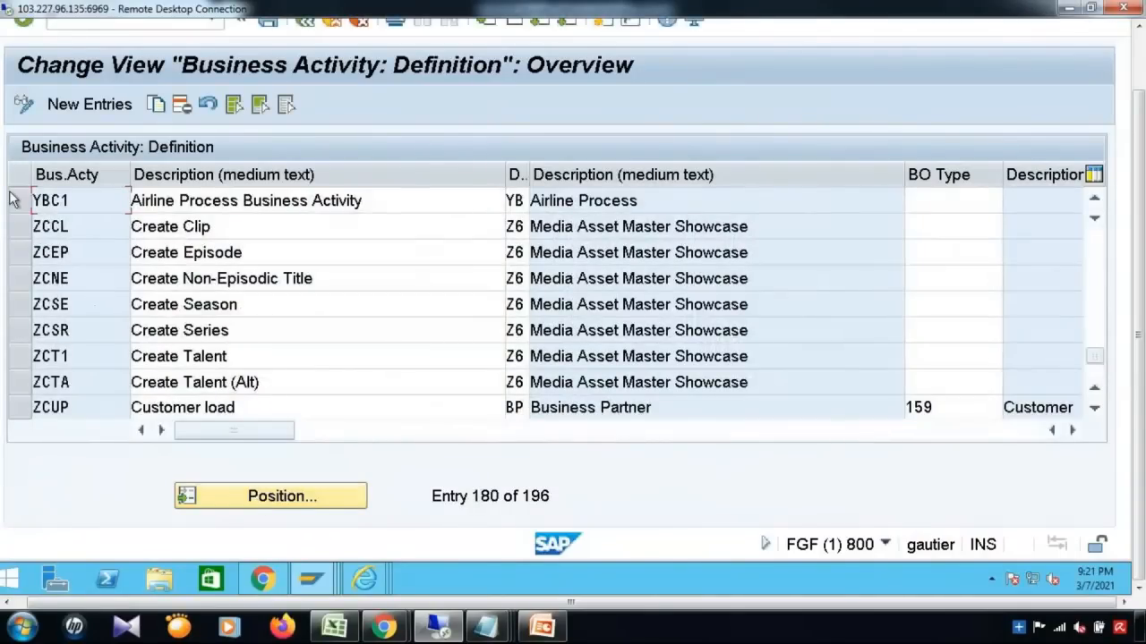
{"action": "left_click", "coordinate": [18, 202]}
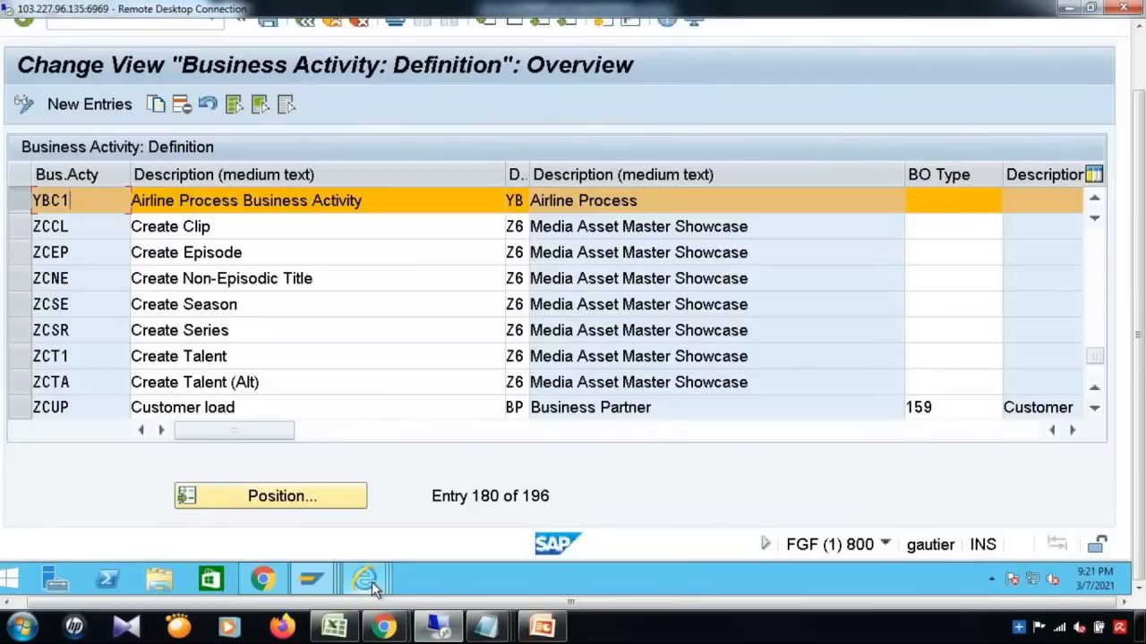
Step: Confirm the Airline Process PROCESS value reads YBC1, then show request 1218 in My Change Requests
{"action": "mouse_move", "coordinate": [371, 582]}
{"action": "mouse_move", "coordinate": [319, 580]}
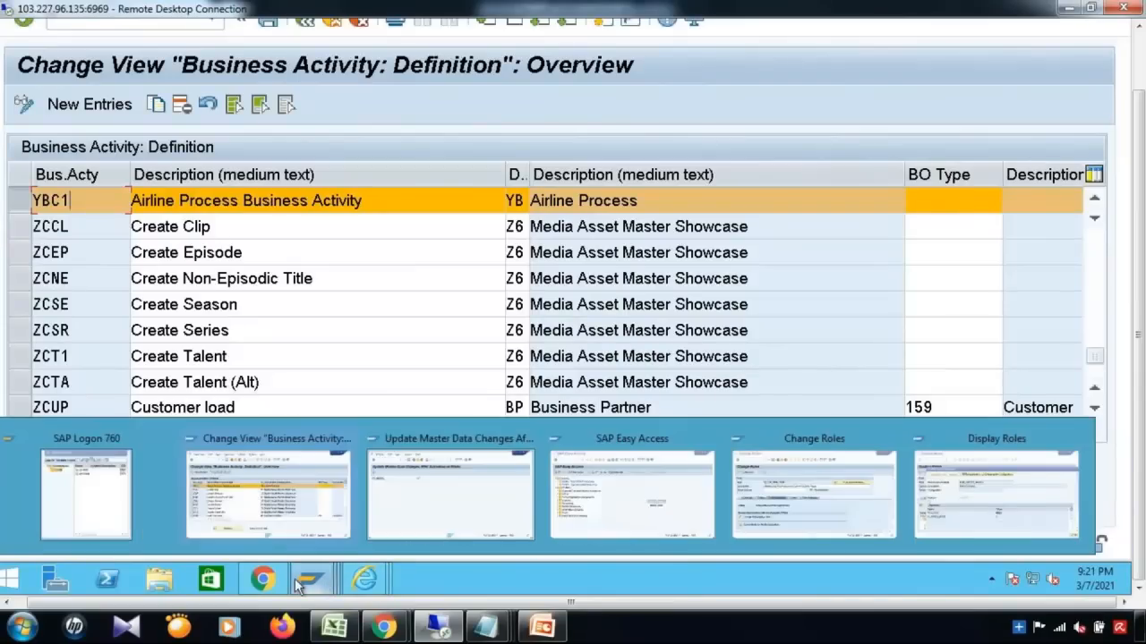
{"action": "left_click", "coordinate": [992, 509]}
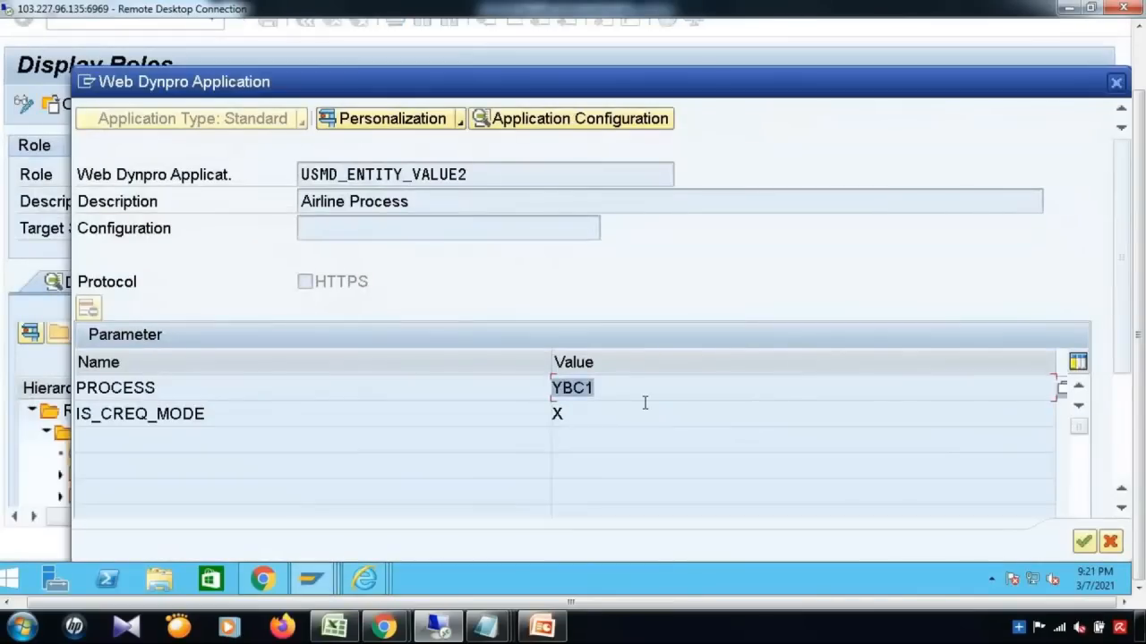
{"action": "left_click", "coordinate": [618, 382]}
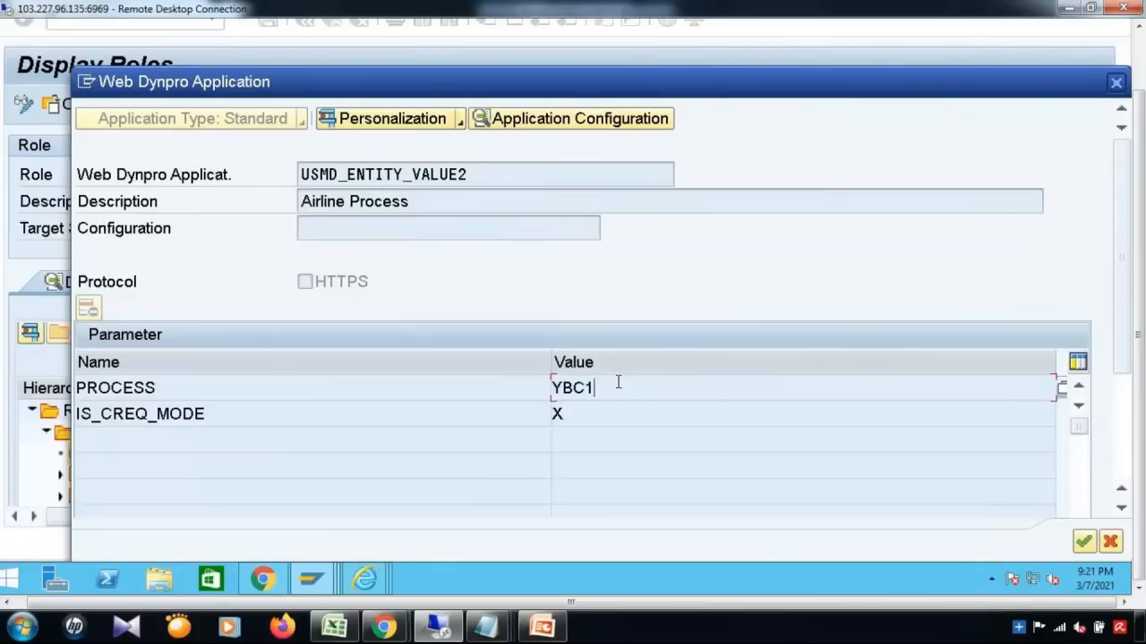
{"action": "left_click_drag", "start_coordinate": [599, 388], "coordinate": [548, 388]}
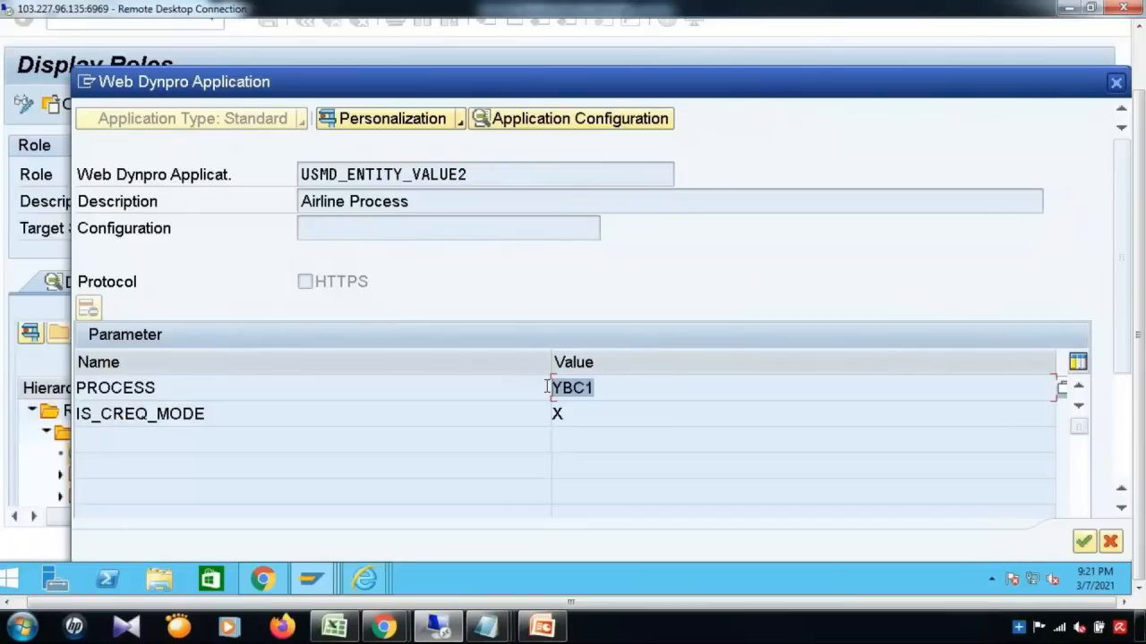
{"action": "left_click", "coordinate": [604, 385]}
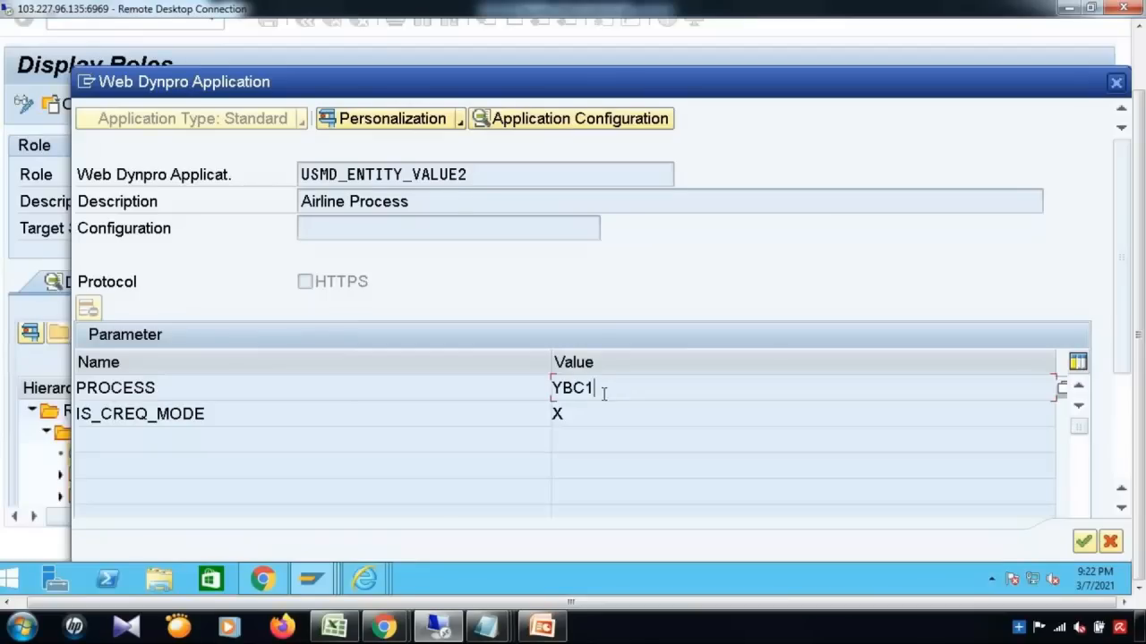
{"action": "left_click", "coordinate": [383, 583]}
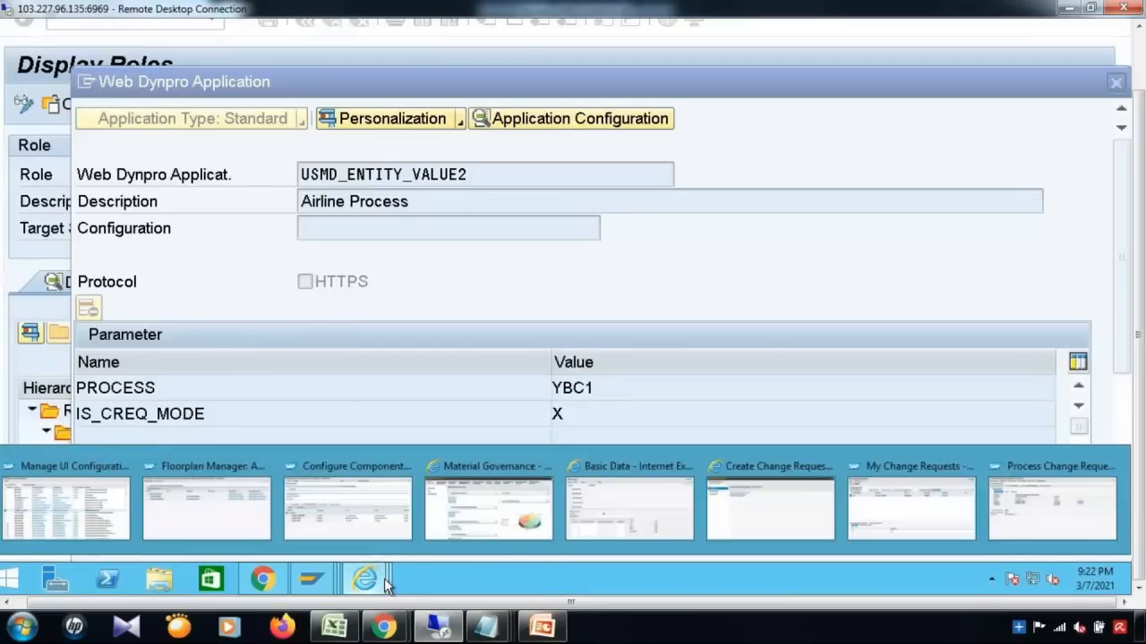
{"action": "left_click", "coordinate": [919, 532]}
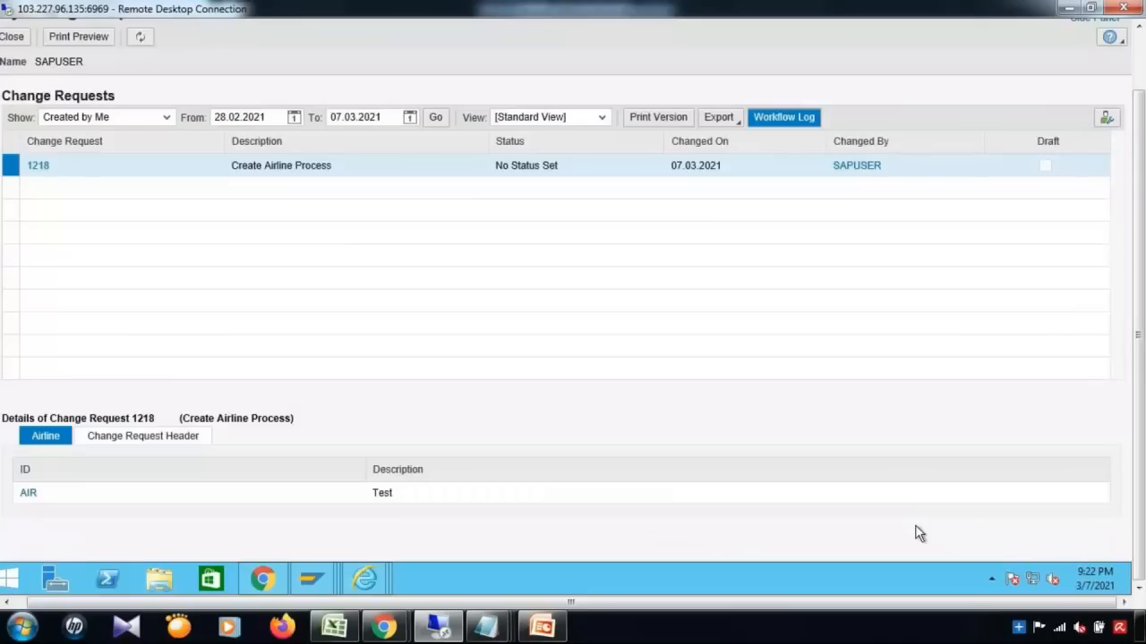
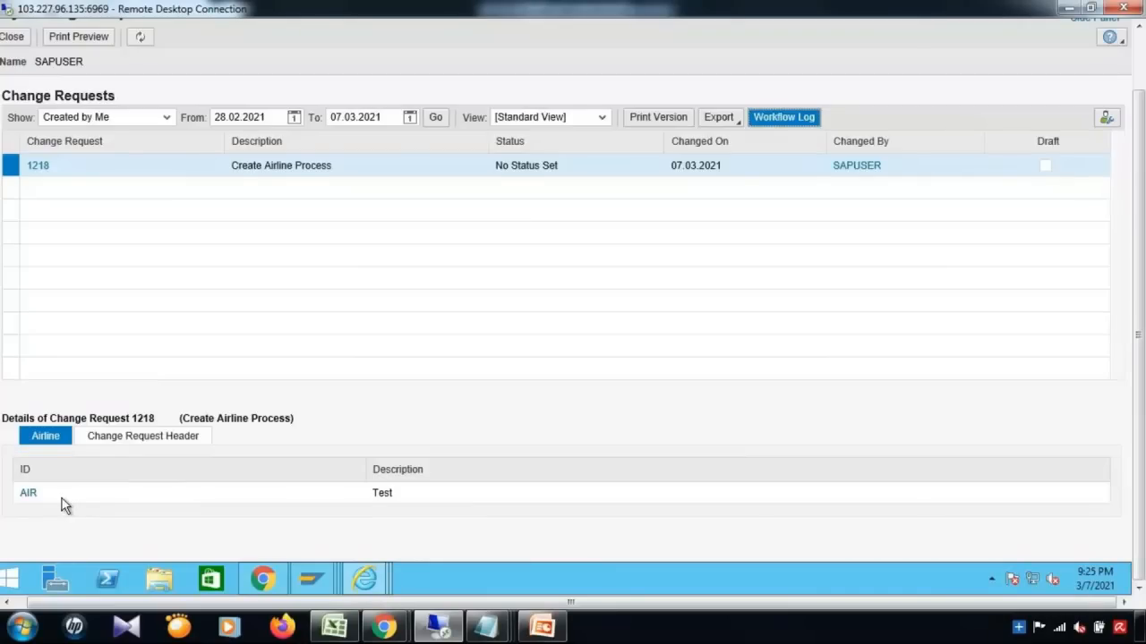
Step: Minimize the change-request browser, close the Airline Process dialog and enter /n
{"action": "left_click", "coordinate": [1138, 47]}
{"action": "left_click", "coordinate": [1054, 28]}
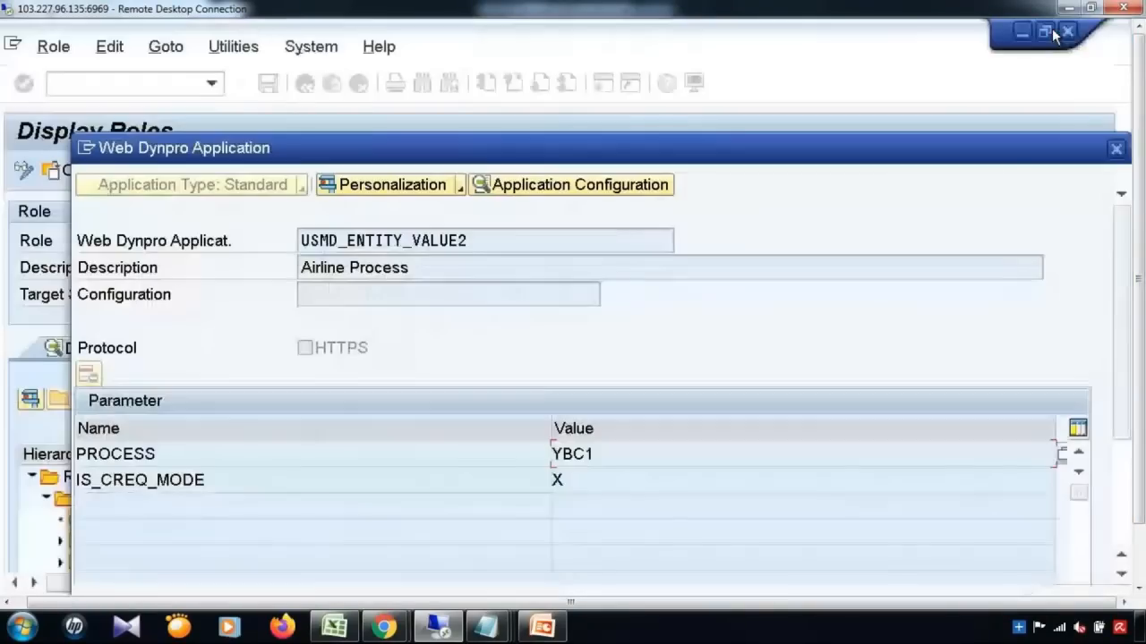
{"action": "left_click", "coordinate": [1116, 149]}
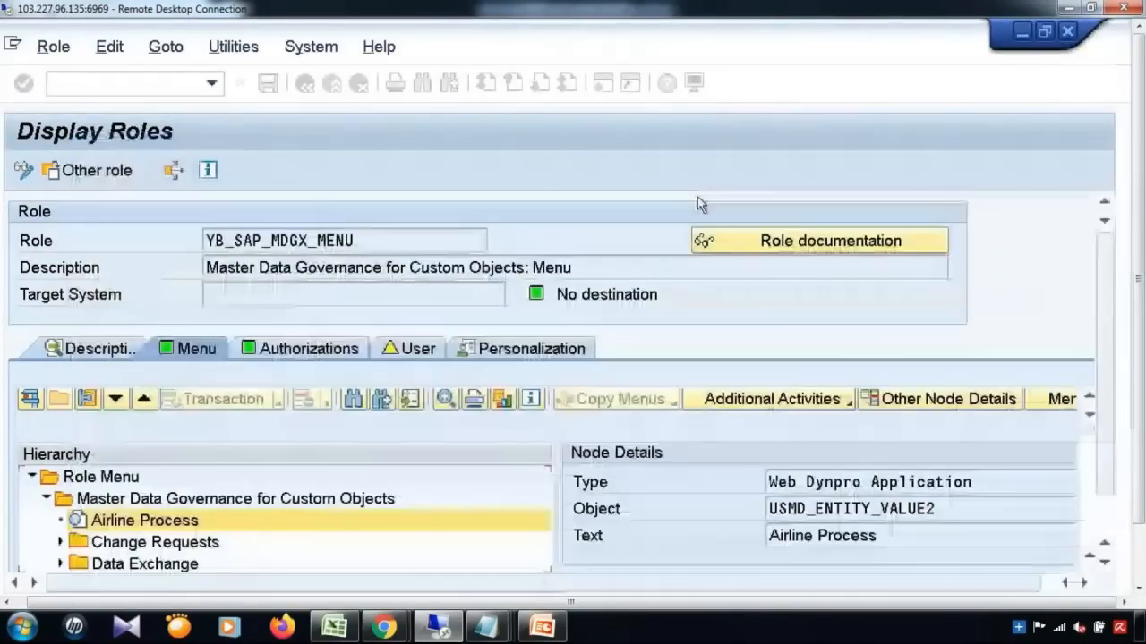
{"action": "left_click", "coordinate": [97, 85]}
{"action": "type", "text": "/ns"}
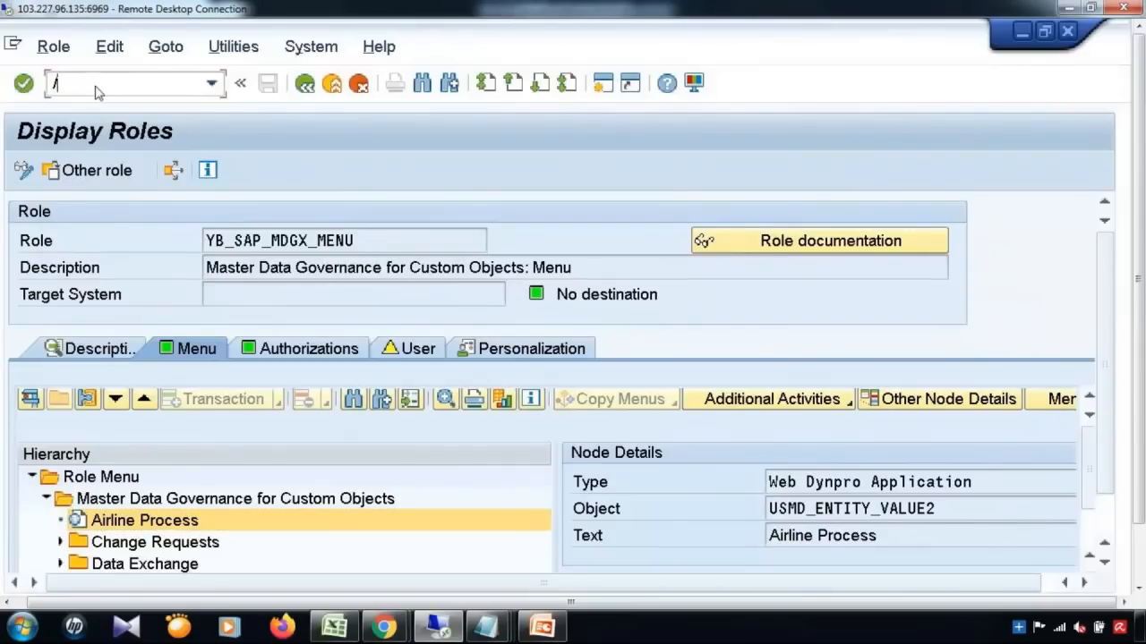
{"action": "key", "text": "BackSpace"}
{"action": "key", "text": "BackSpace"}
{"action": "key", "text": "BackSpace"}
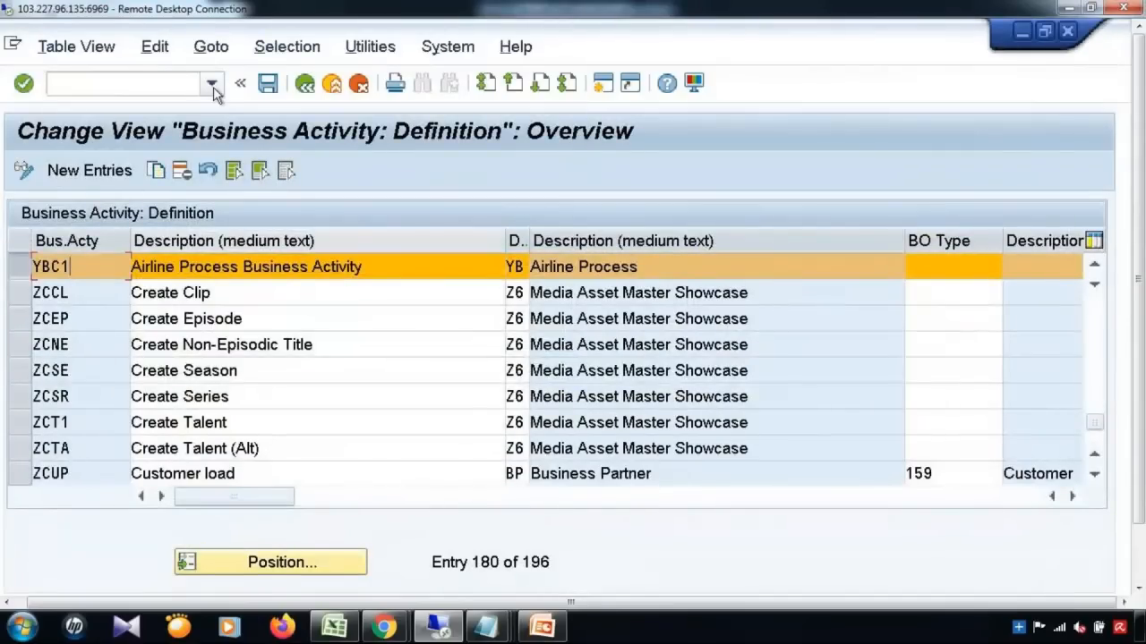
Step: Back in the IMG, read the Import Predefined Change Request Types and Multiple-Record Processing documentation
{"action": "left_click", "coordinate": [305, 85]}
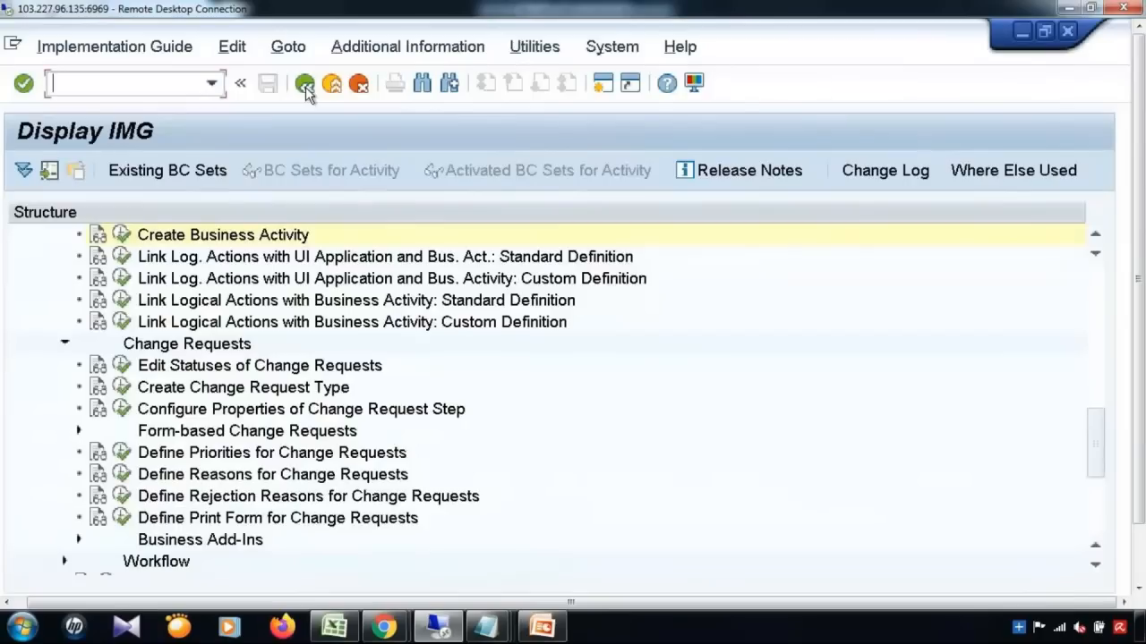
{"action": "left_click_drag", "start_coordinate": [1095, 426], "coordinate": [1095, 509]}
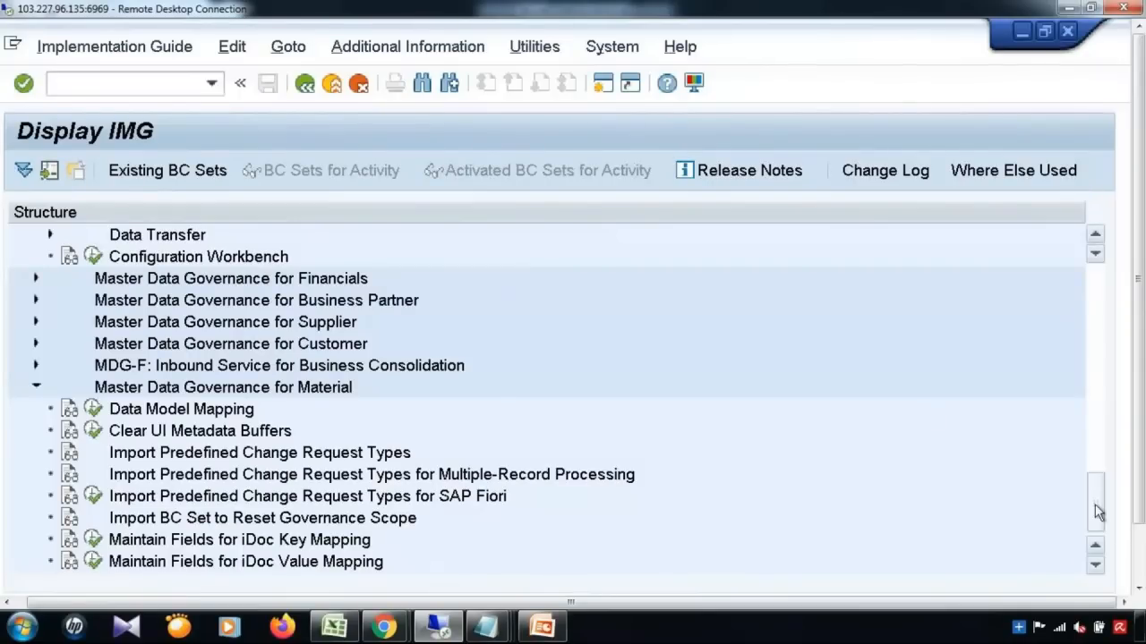
{"action": "scroll", "coordinate": [1095, 504], "scroll_direction": "down", "scroll_amount": 1}
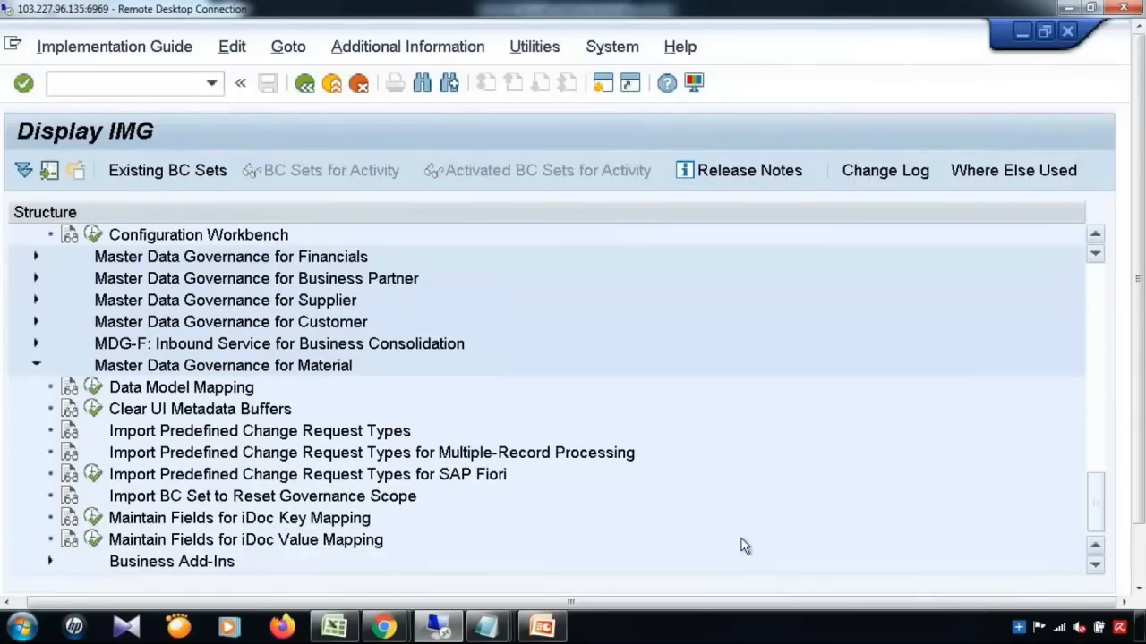
{"action": "left_click", "coordinate": [71, 436]}
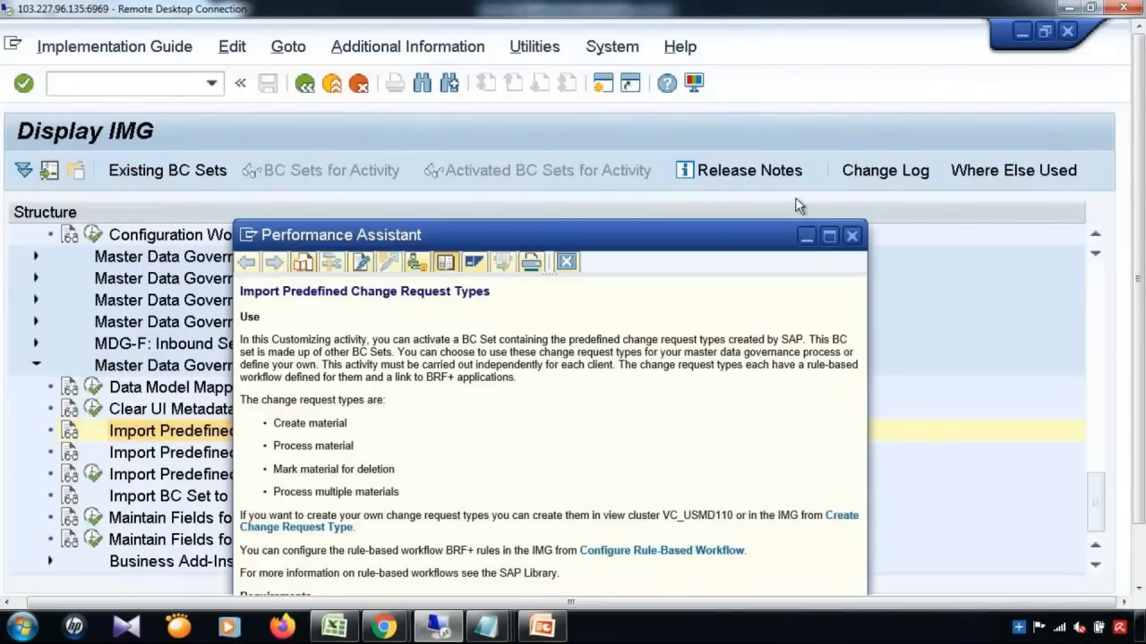
{"action": "double_click", "coordinate": [830, 238]}
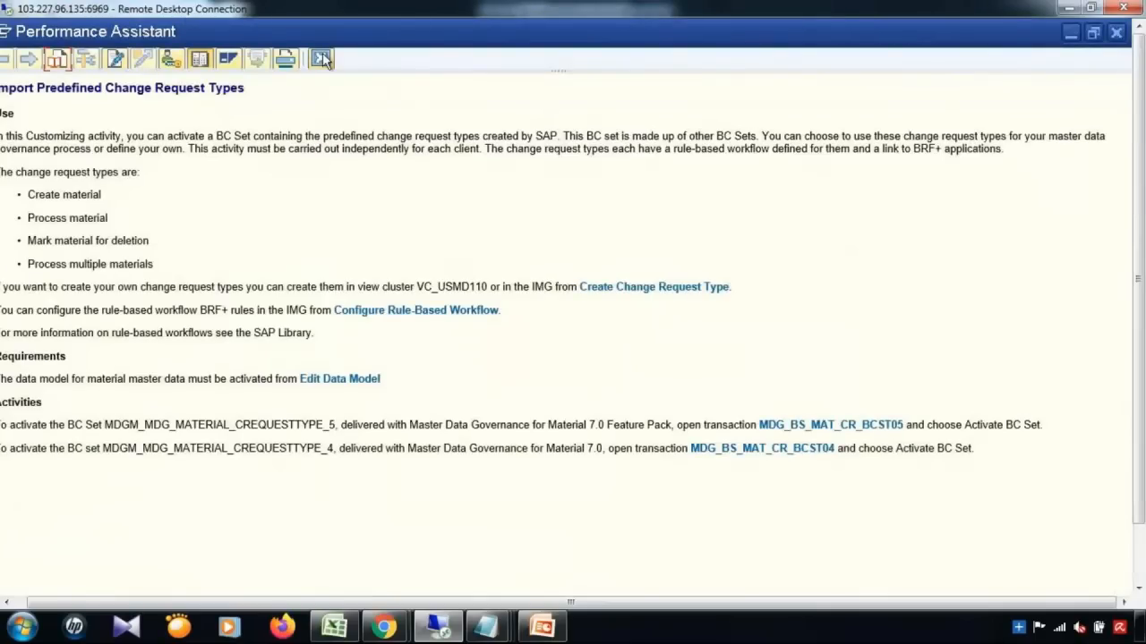
{"action": "left_click", "coordinate": [320, 58]}
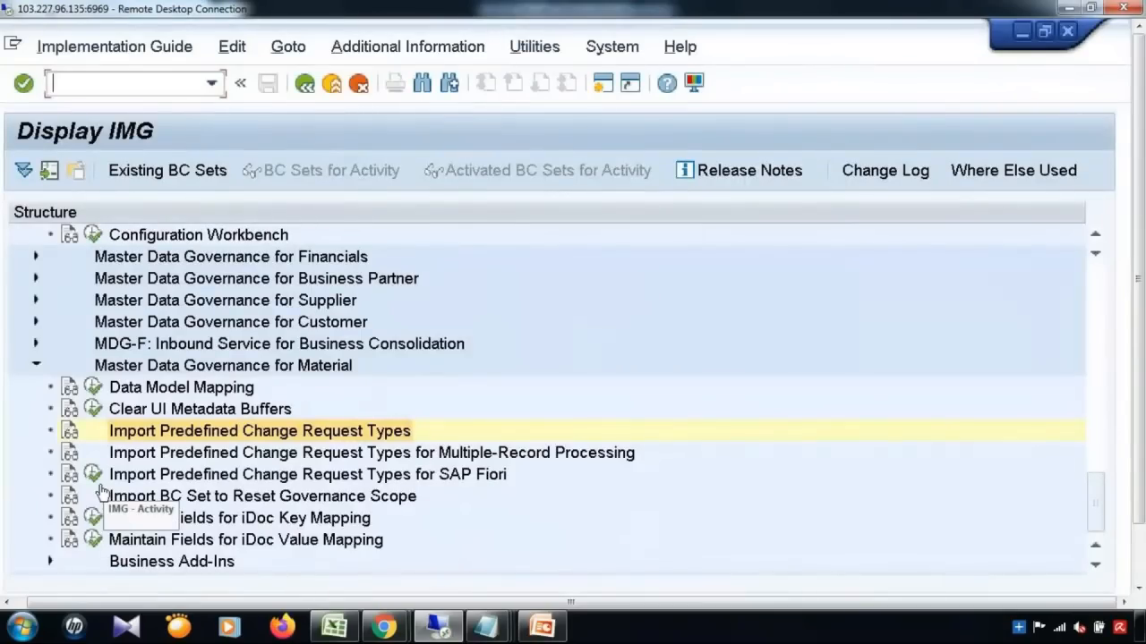
{"action": "left_click", "coordinate": [69, 454]}
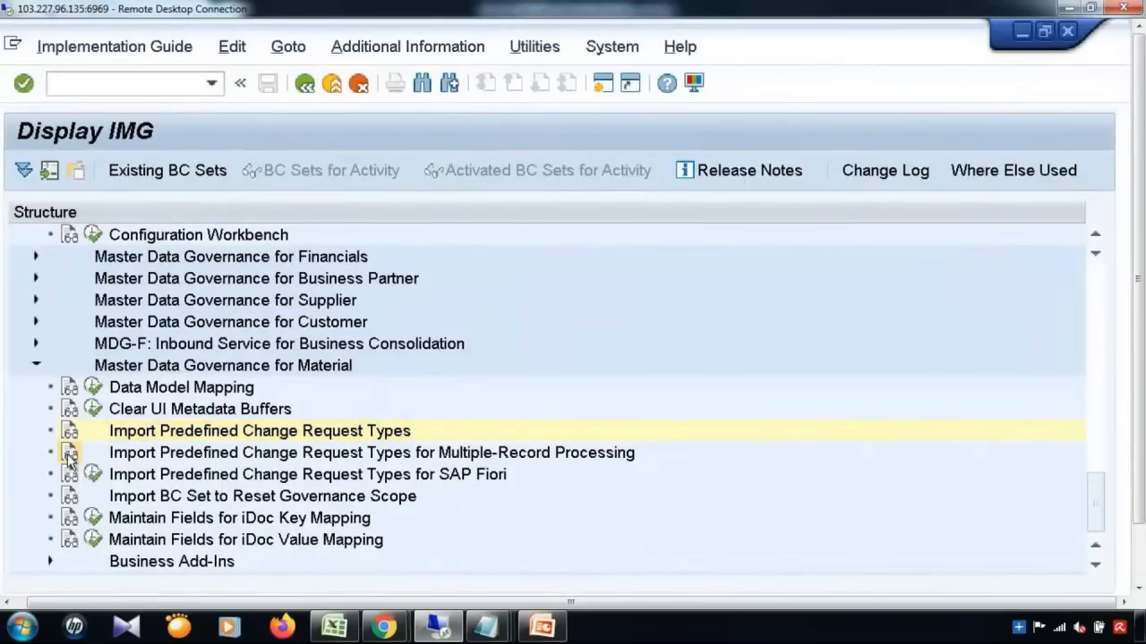
{"action": "left_click", "coordinate": [320, 58]}
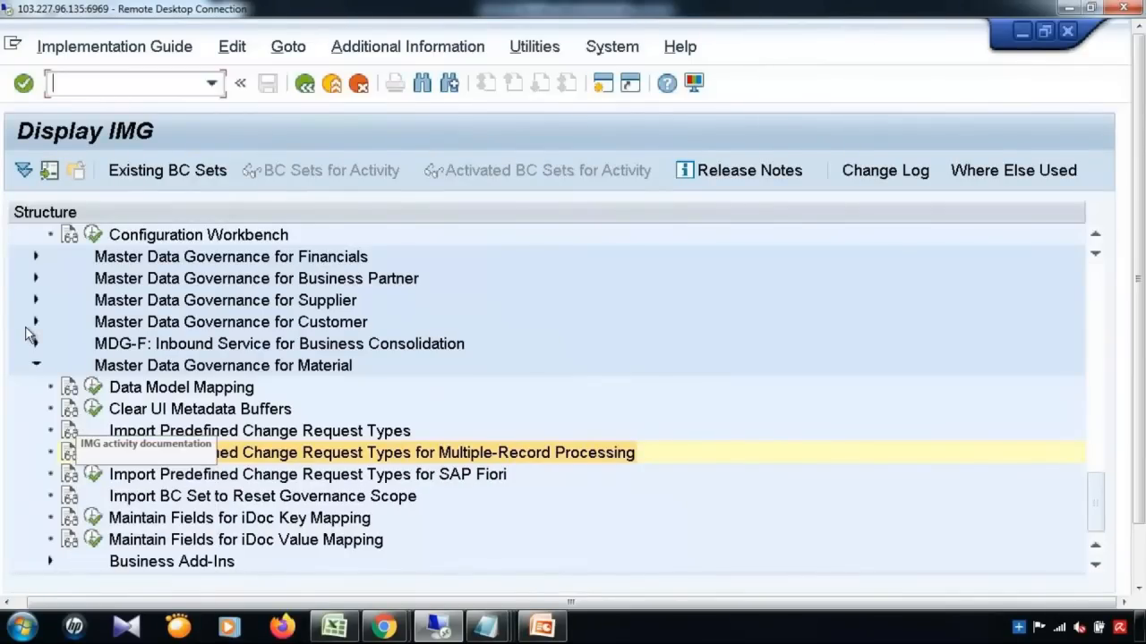
Step: Expand MDG for Business Partner and review the Set up Business Partner and roles documentation
{"action": "left_click", "coordinate": [35, 279]}
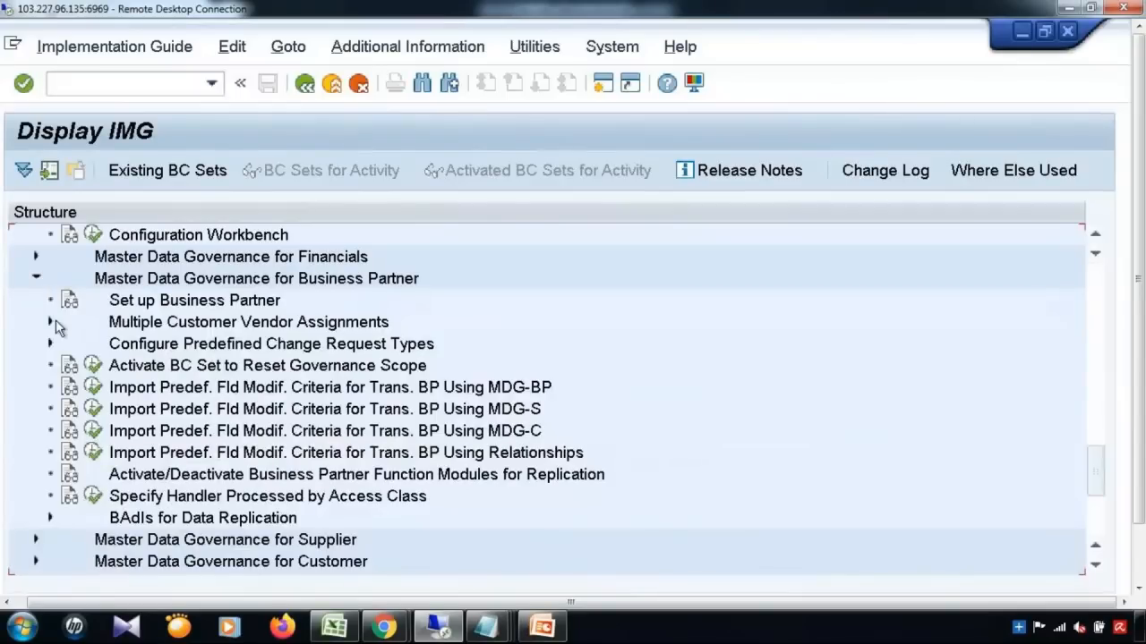
{"action": "left_click", "coordinate": [69, 301]}
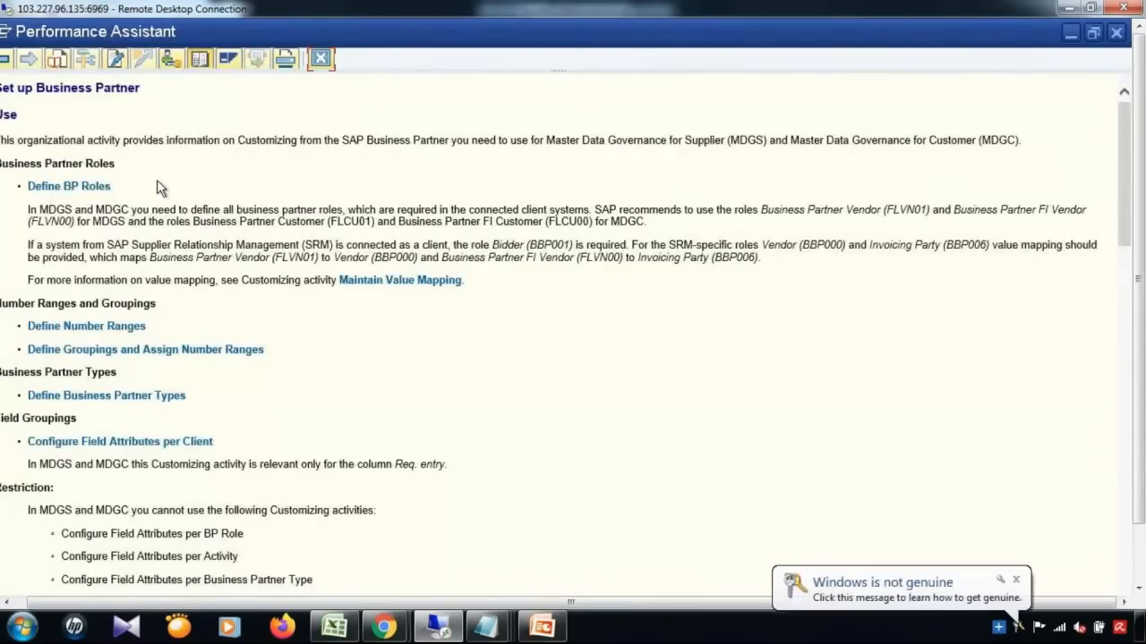
{"action": "left_click", "coordinate": [1015, 580]}
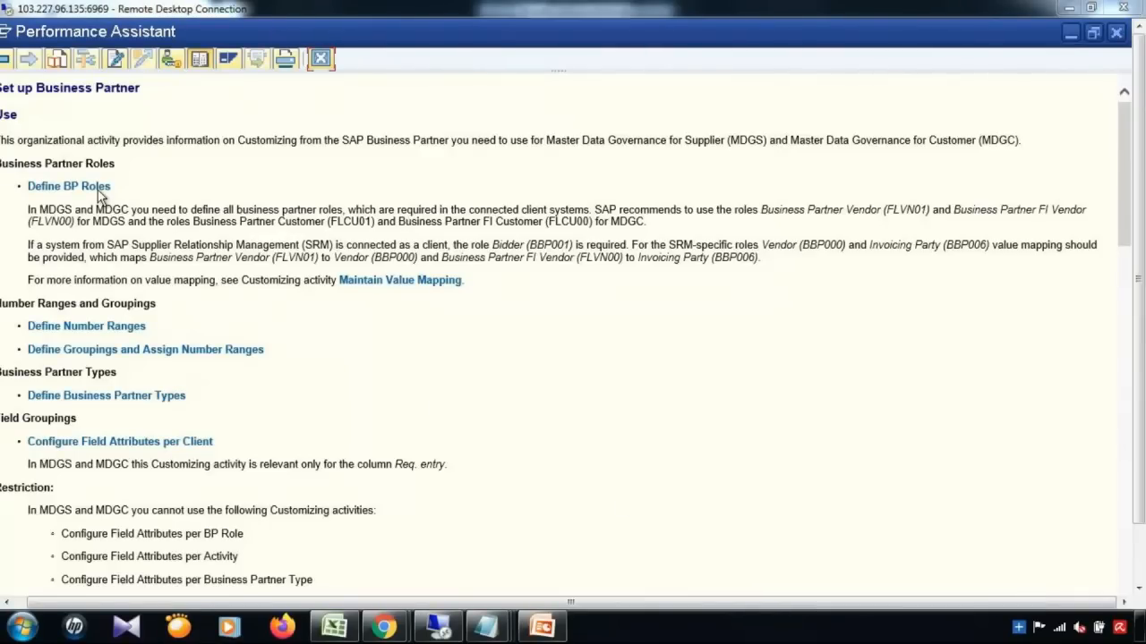
{"action": "left_click", "coordinate": [96, 330]}
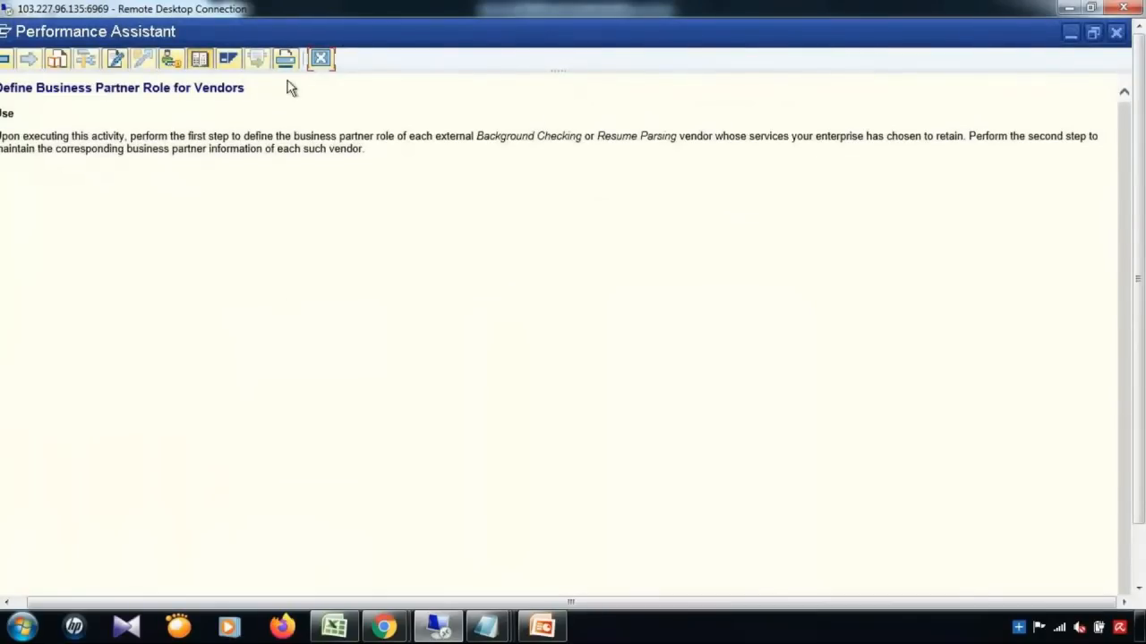
{"action": "left_click", "coordinate": [321, 60]}
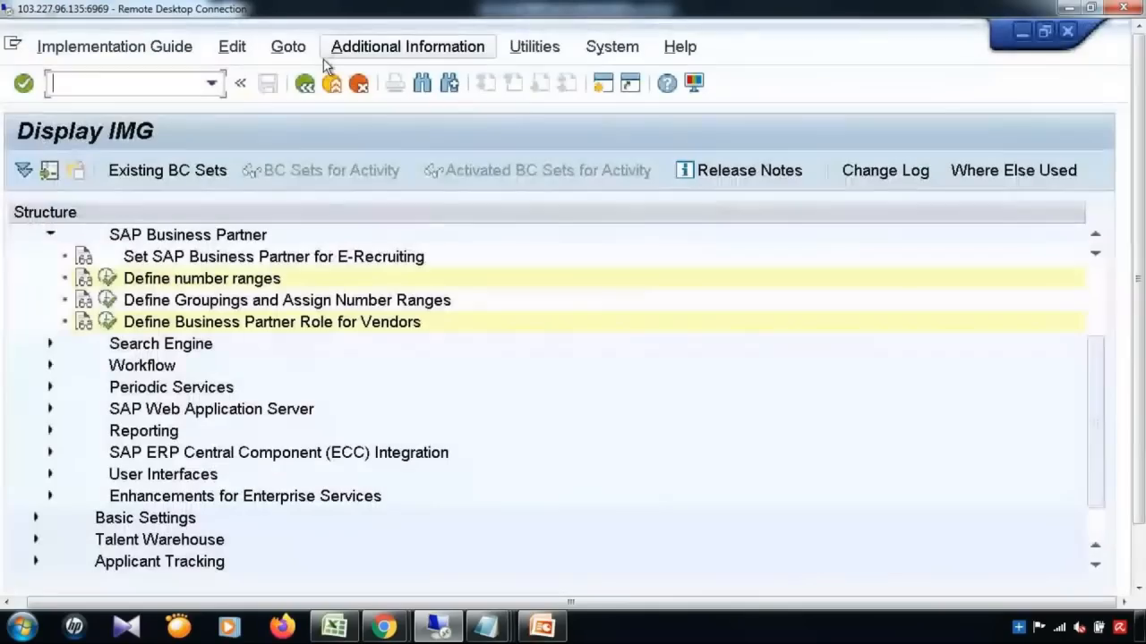
Step: Check Business partner interval 07's end number and status, then back out to the IMG
{"action": "left_click", "coordinate": [109, 279]}
{"action": "left_click", "coordinate": [103, 272]}
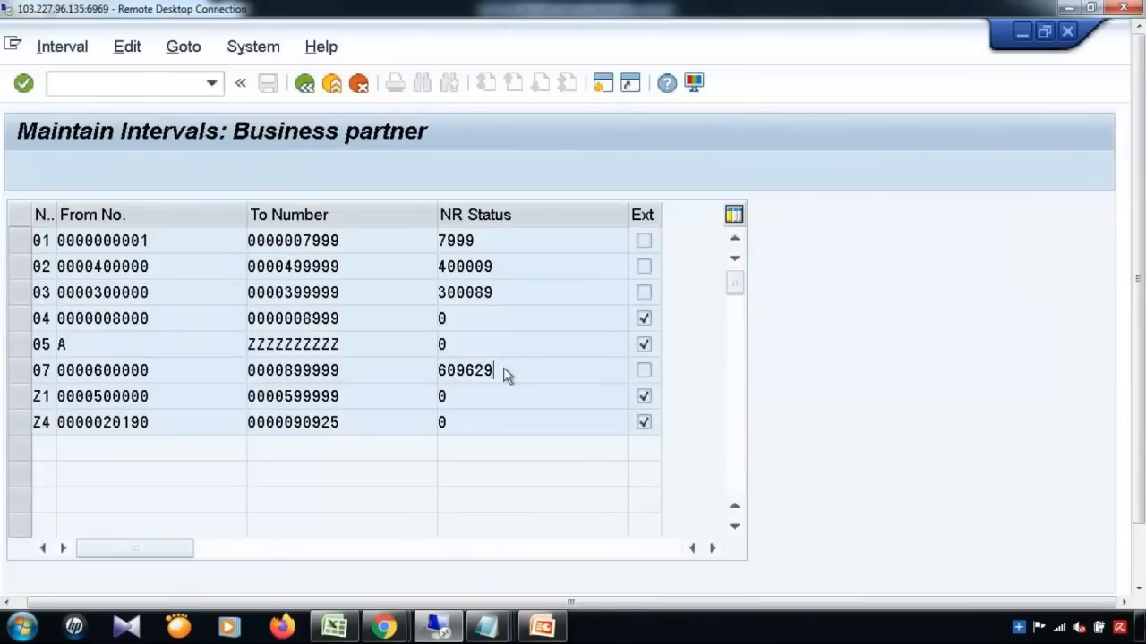
{"action": "left_click", "coordinate": [341, 370]}
{"action": "left_click", "coordinate": [541, 369]}
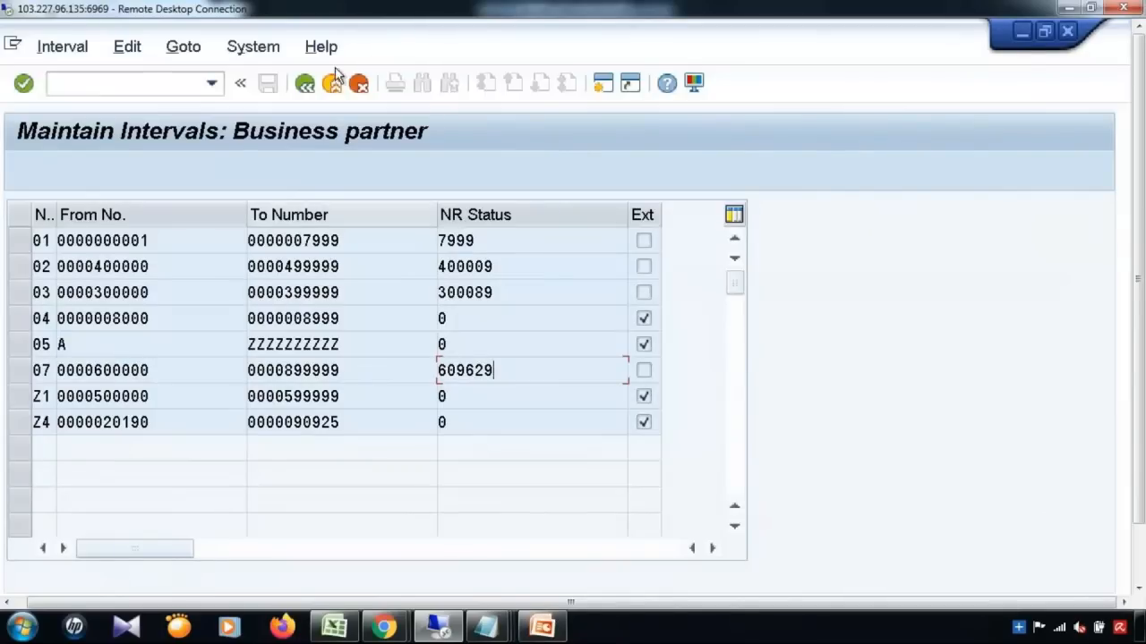
{"action": "left_click", "coordinate": [305, 85]}
{"action": "left_click", "coordinate": [305, 85]}
{"action": "left_click", "coordinate": [305, 85]}
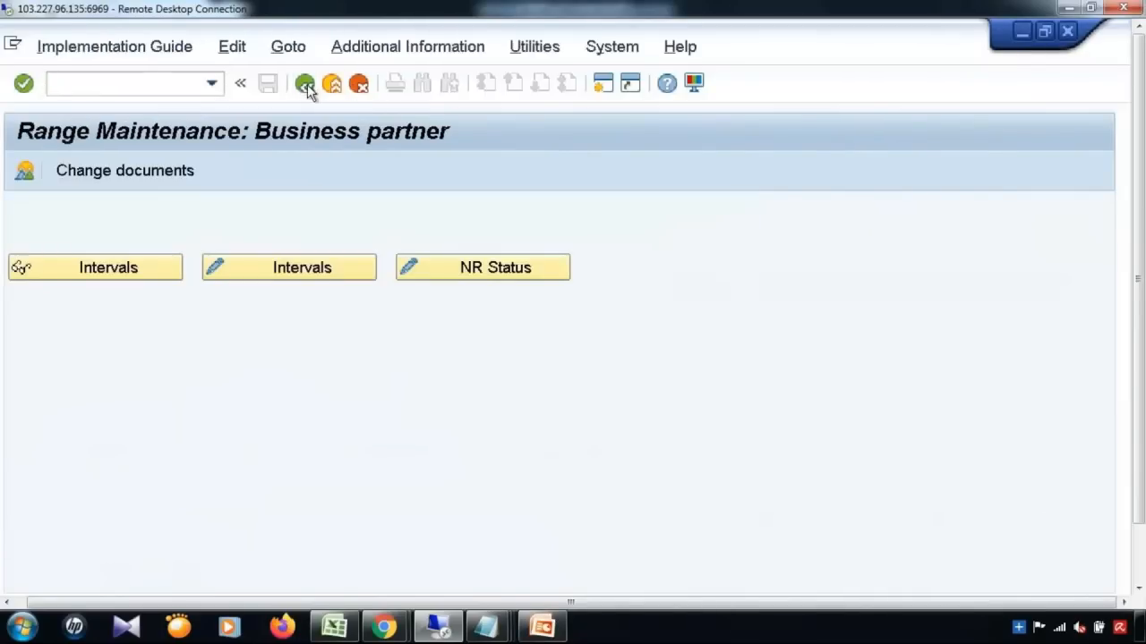
{"action": "left_click", "coordinate": [306, 85]}
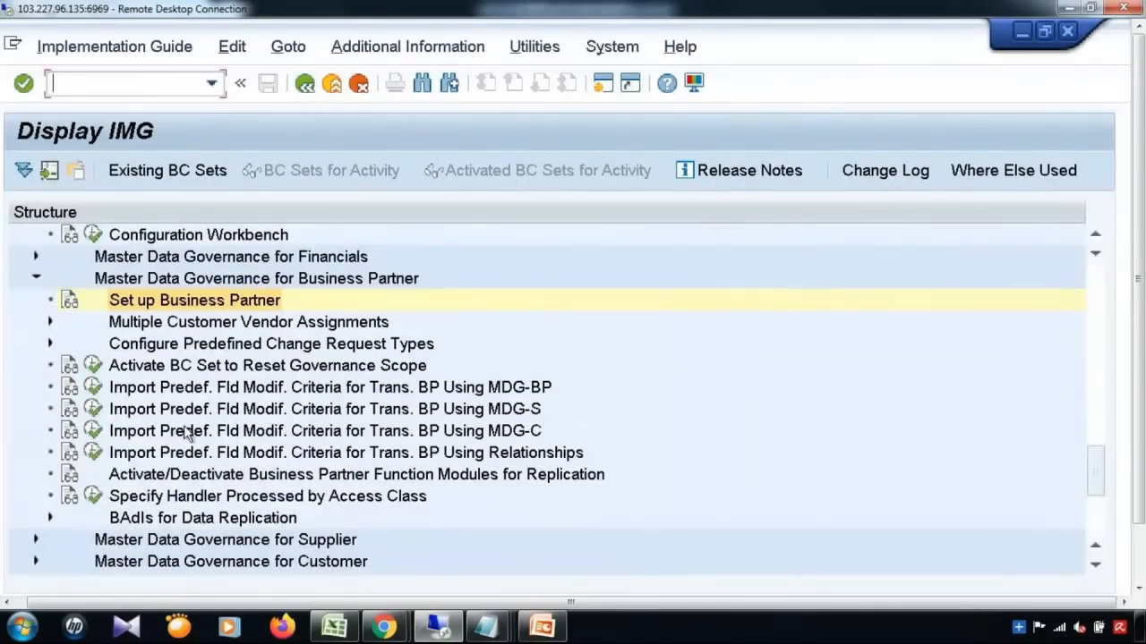
Step: Expand MDG for Supplier and display the Vendor account number range intervals
{"action": "left_click", "coordinate": [36, 540]}
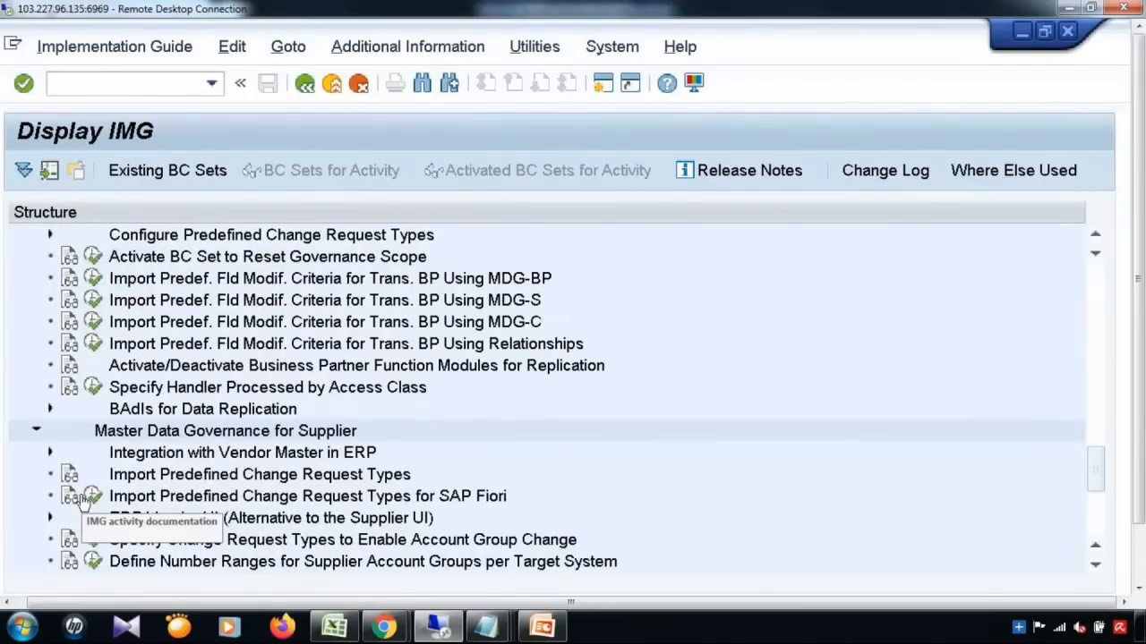
{"action": "left_click", "coordinate": [50, 452]}
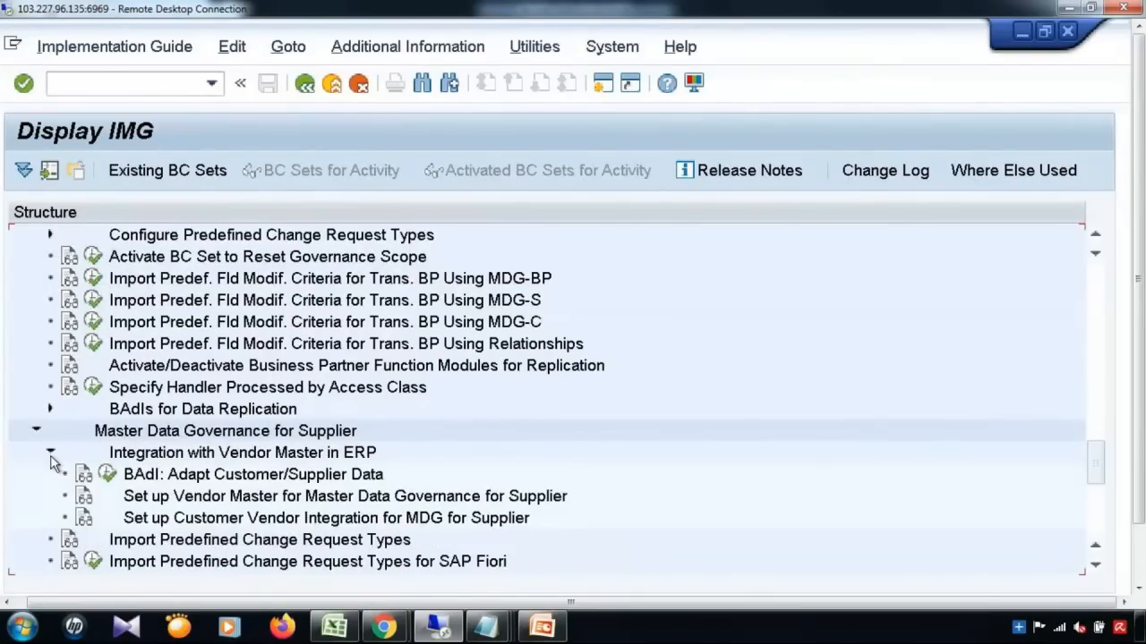
{"action": "left_click", "coordinate": [84, 497]}
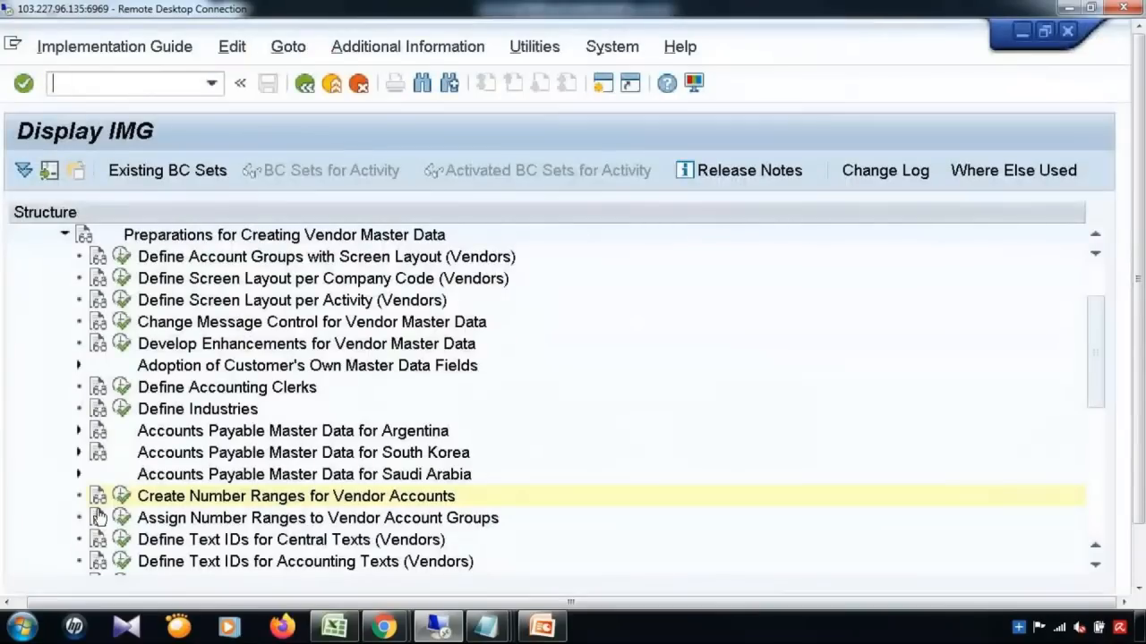
{"action": "left_click", "coordinate": [119, 493]}
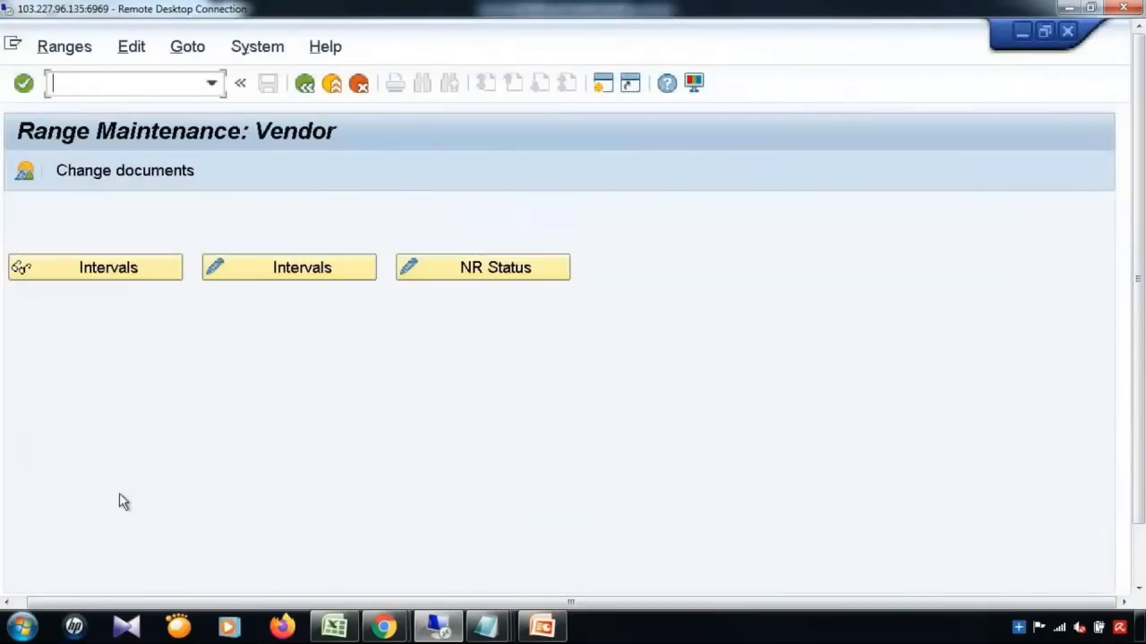
{"action": "left_click", "coordinate": [89, 273]}
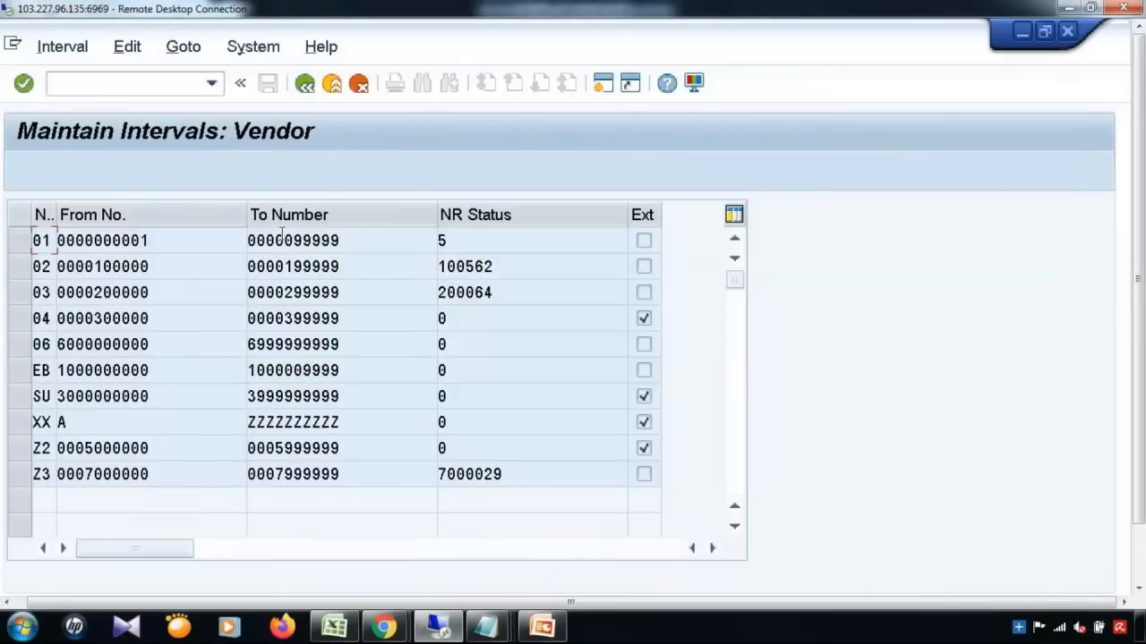
{"action": "left_click", "coordinate": [305, 83]}
Step: Open number range object maintenance with /nsnro
{"action": "left_click", "coordinate": [161, 84]}
{"action": "type", "text": "/"}
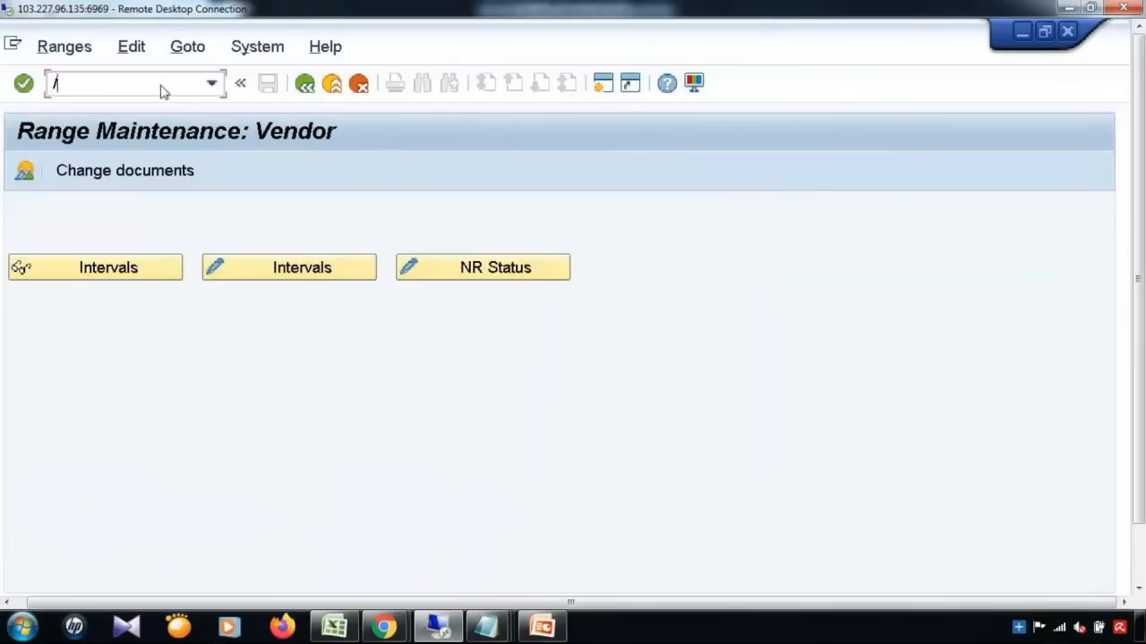
{"action": "type", "text": "nsnro"}
{"action": "key", "text": "Return"}
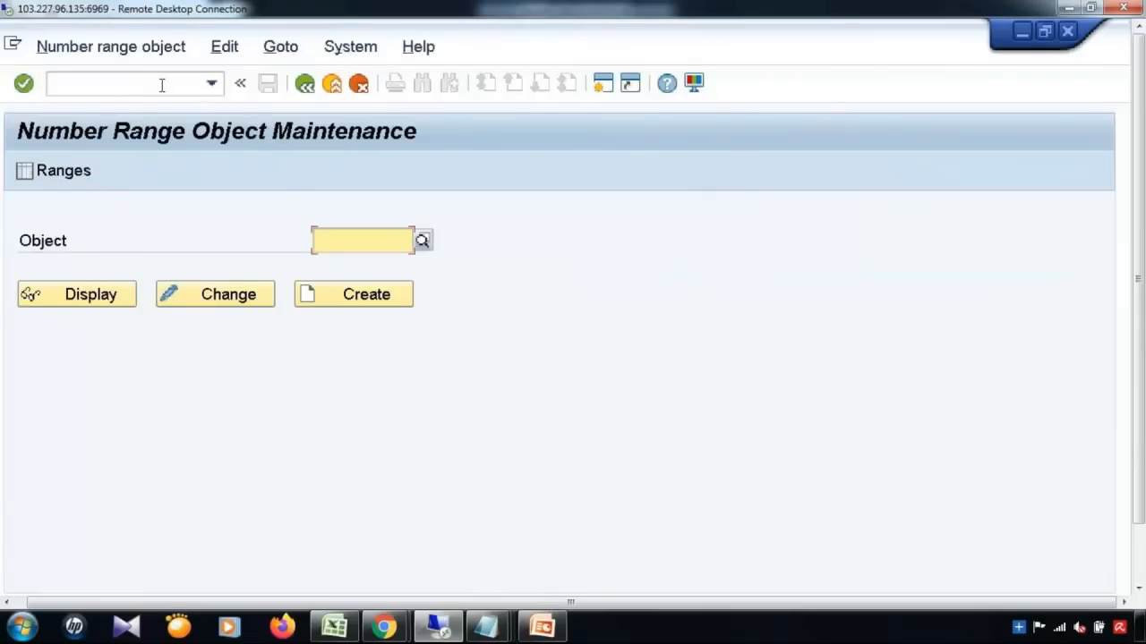
Step: Display the USMD_CREQ change request intervals and check NR status 1221
{"action": "left_click", "coordinate": [352, 264]}
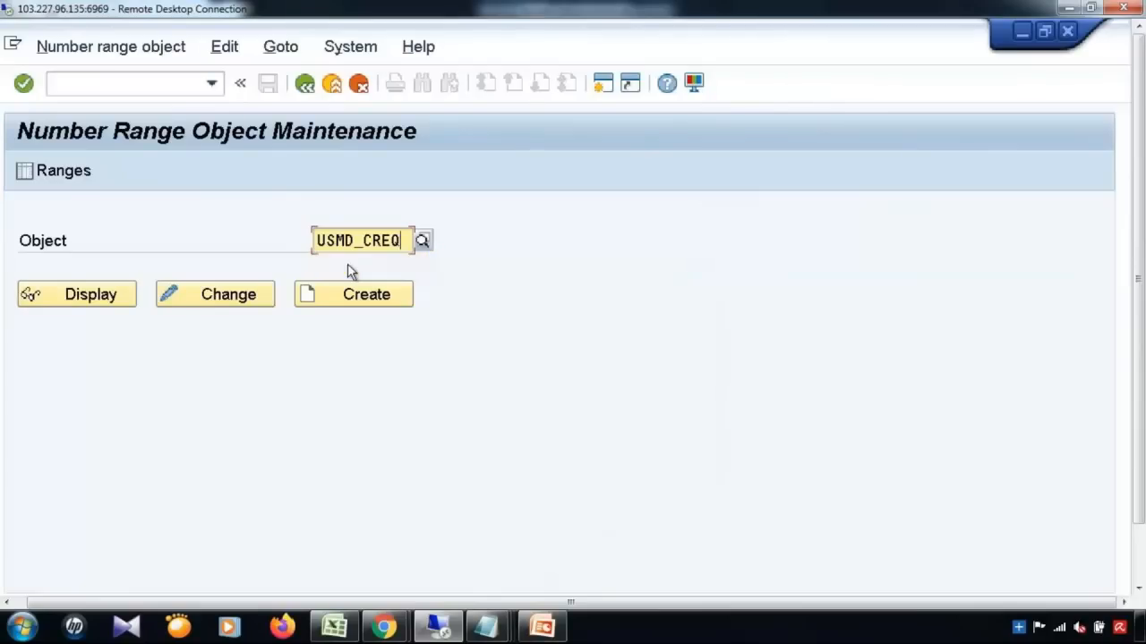
{"action": "left_click", "coordinate": [55, 172]}
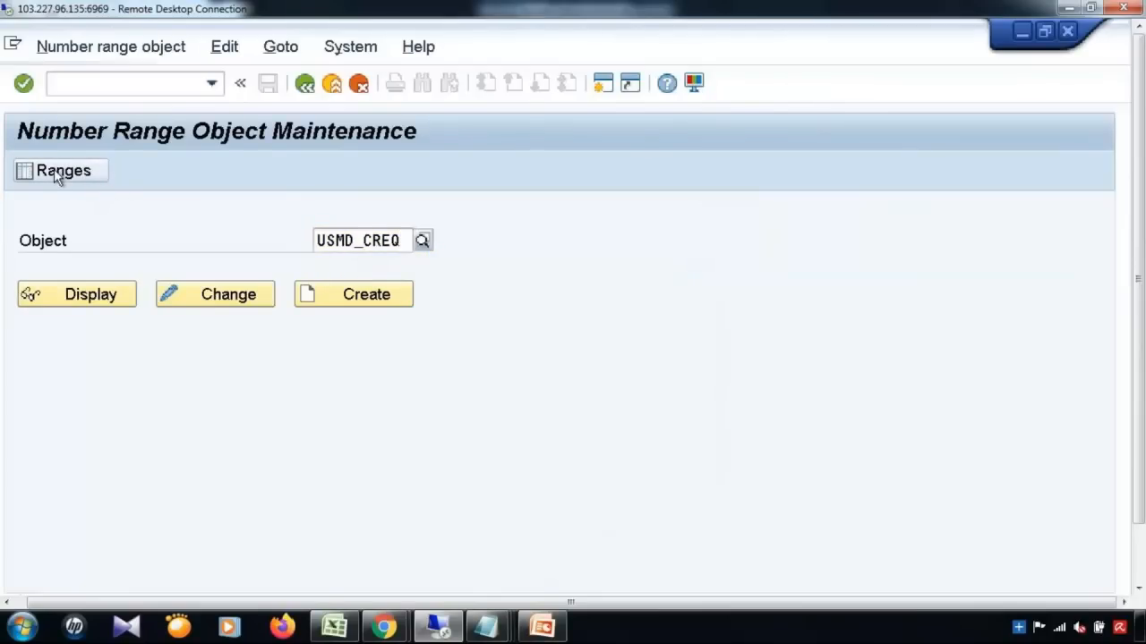
{"action": "left_click", "coordinate": [98, 273]}
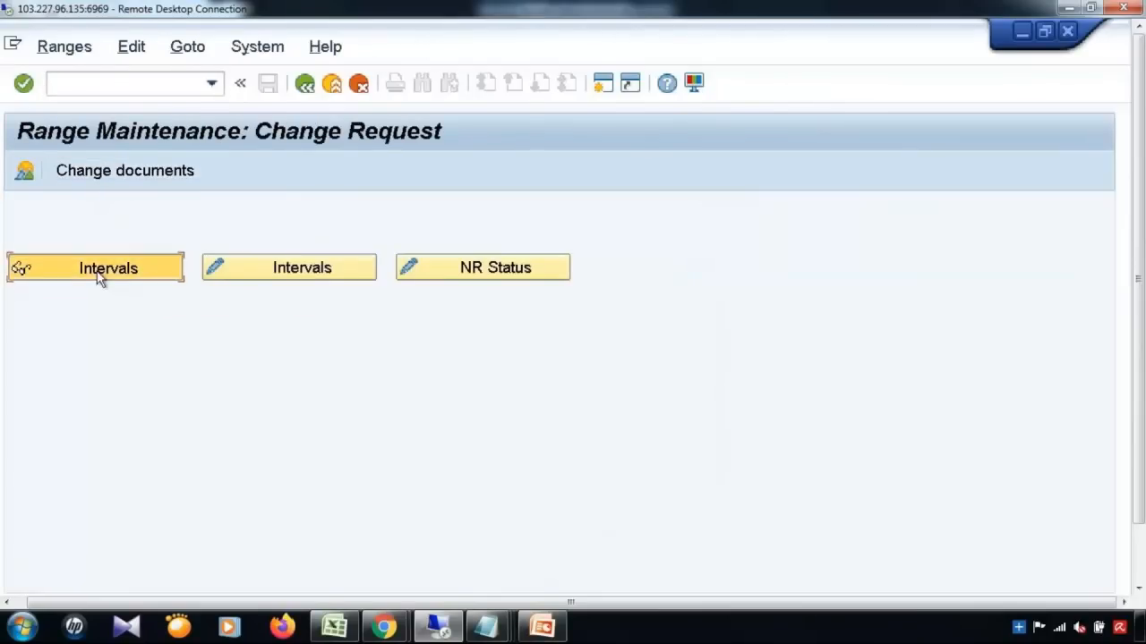
{"action": "left_click", "coordinate": [496, 243]}
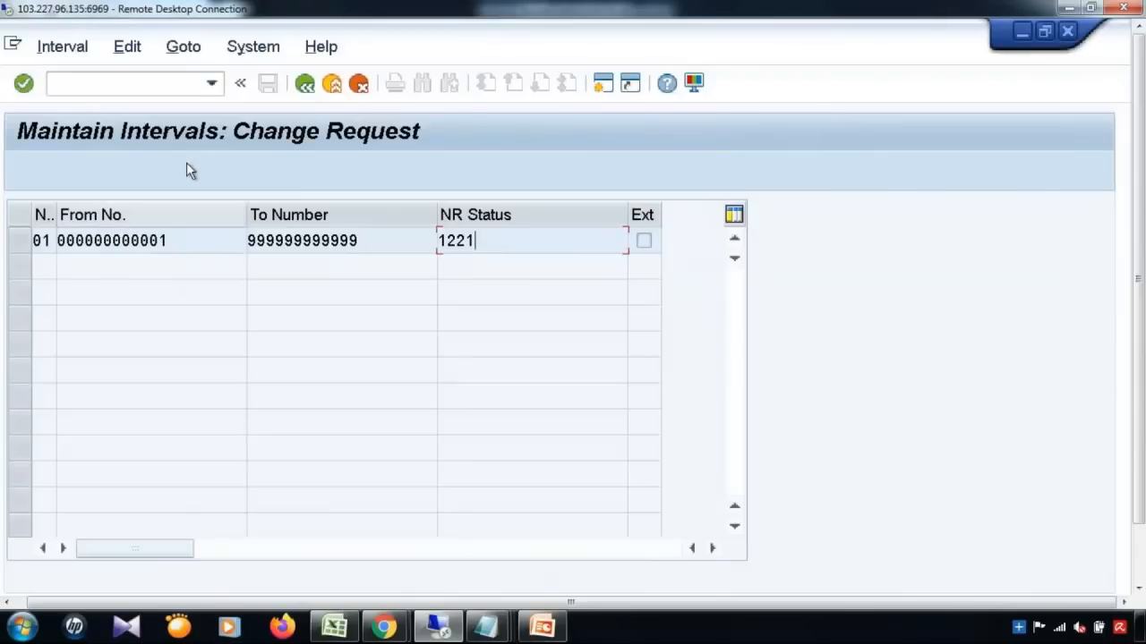
Step: Return to number range object maintenance via /nsnro
{"action": "left_click", "coordinate": [142, 85]}
{"action": "type", "text": "/nsnro"}
{"action": "key", "text": "Return"}
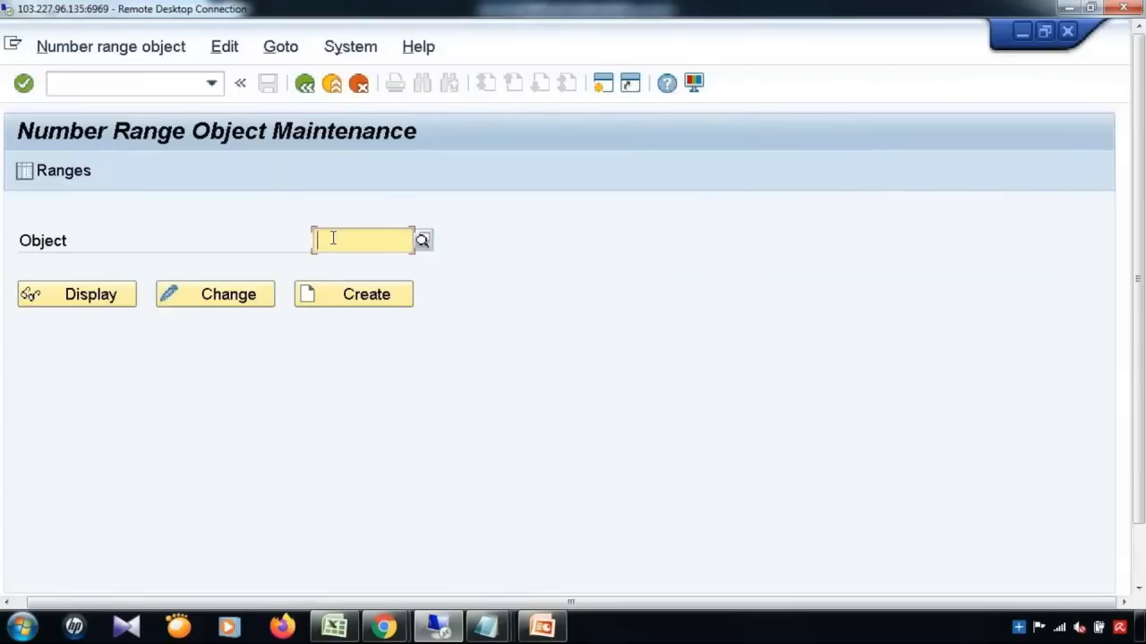
Step: Pick MDG_BS_MAT from the MDG search, view its intervals with status 450, then minimize
{"action": "type", "text": "MDG"}
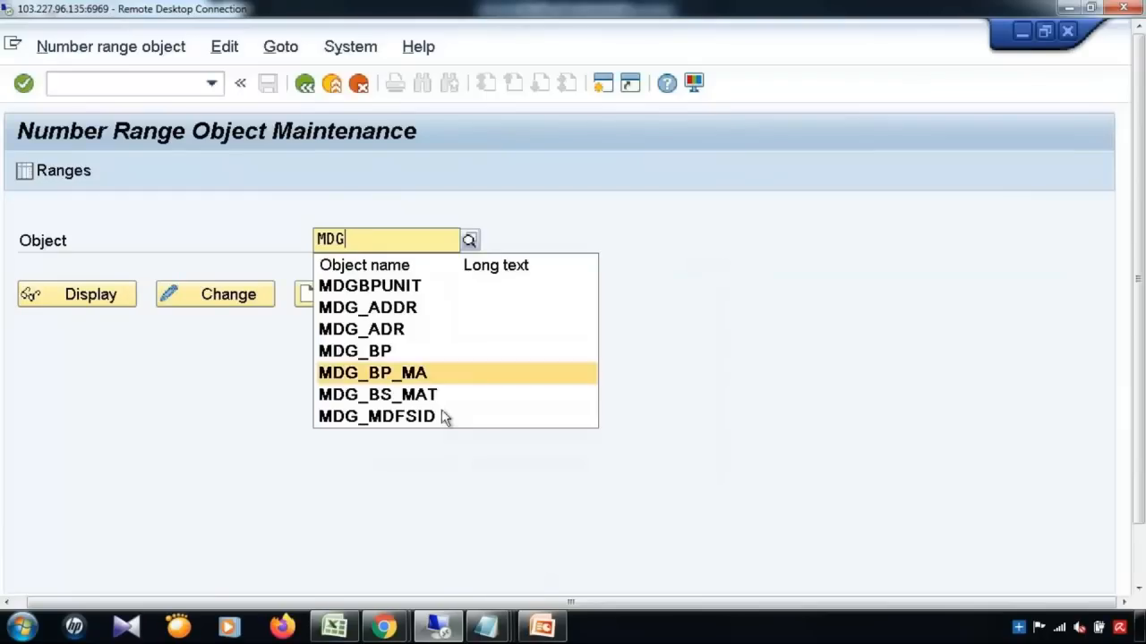
{"action": "left_click", "coordinate": [436, 394]}
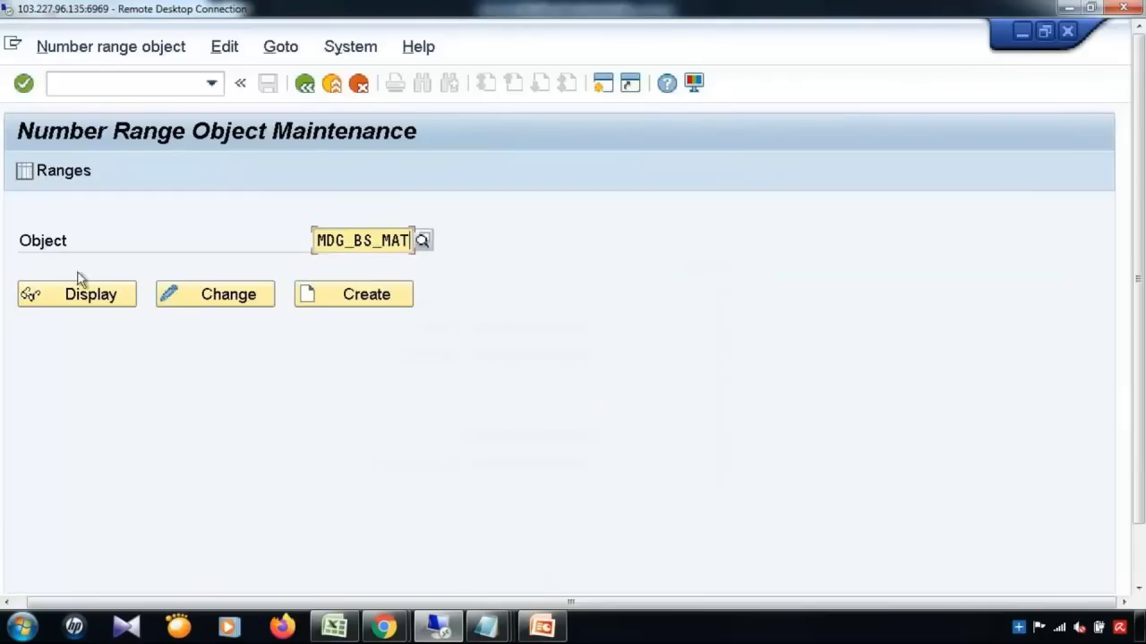
{"action": "left_click", "coordinate": [51, 171]}
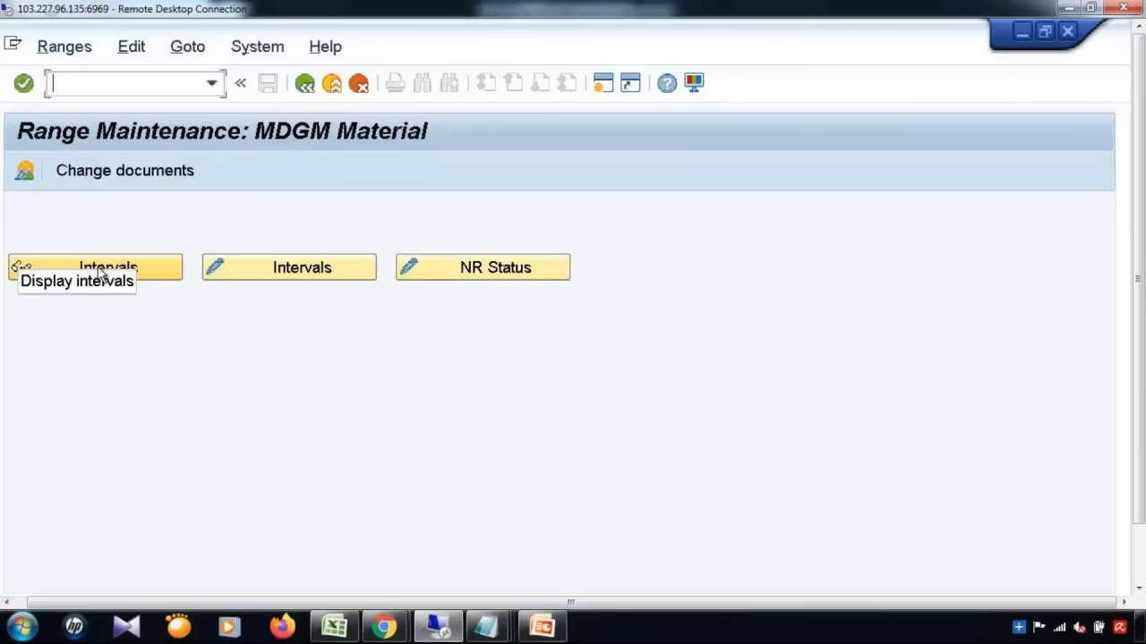
{"action": "left_click", "coordinate": [101, 273]}
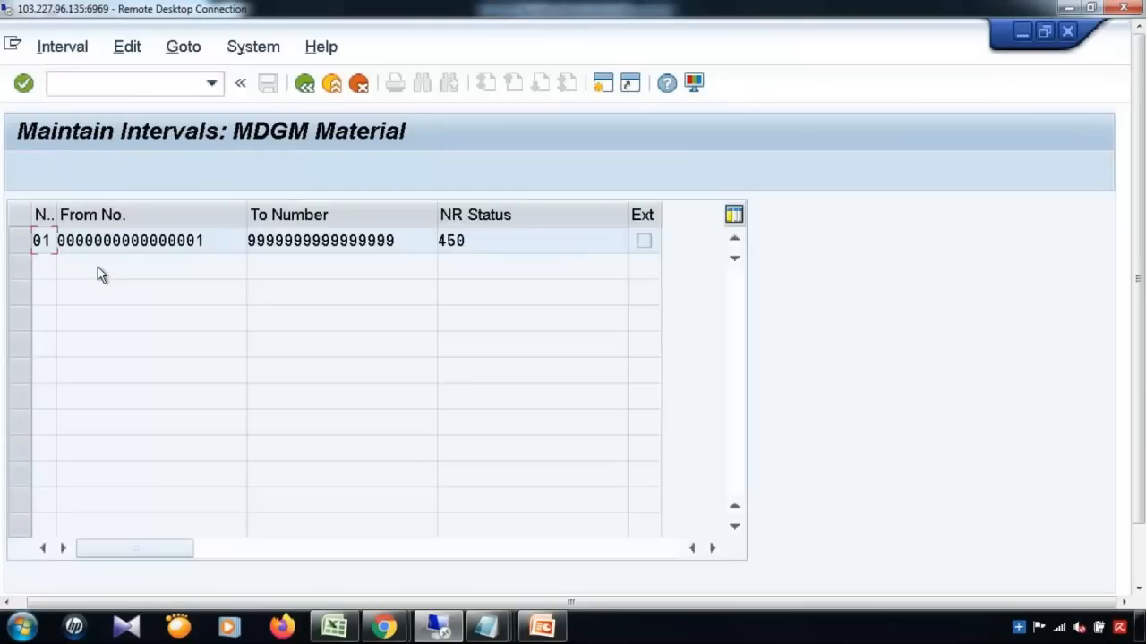
{"action": "left_click", "coordinate": [491, 247]}
{"action": "left_click_drag", "start_coordinate": [1141, 374], "coordinate": [1140, 450]}
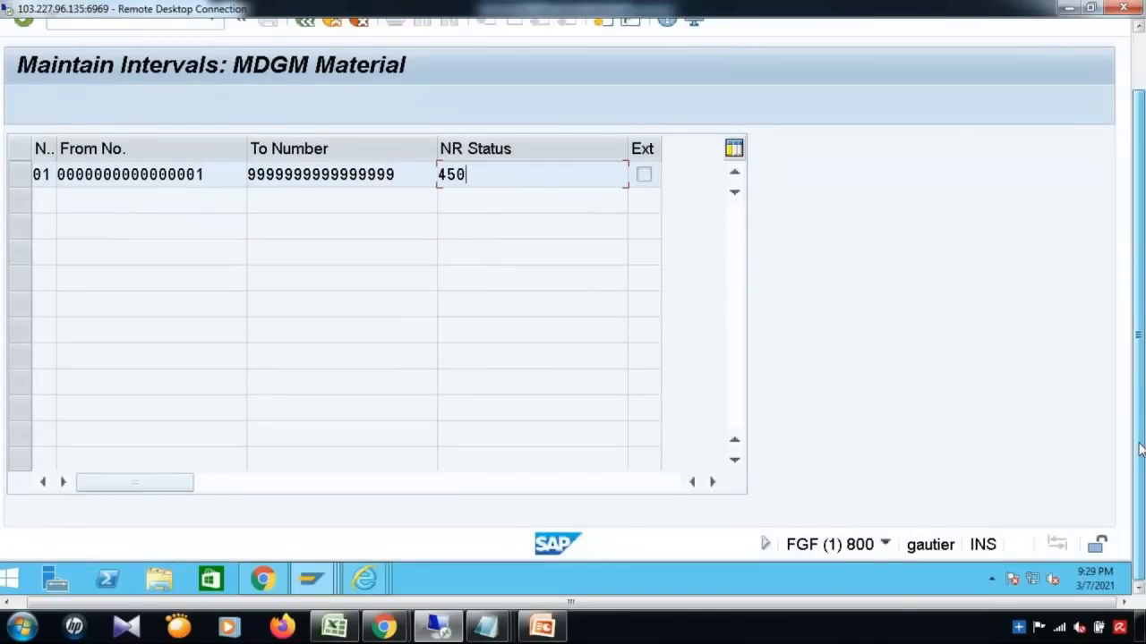
{"action": "left_click_drag", "start_coordinate": [1140, 450], "coordinate": [1141, 374]}
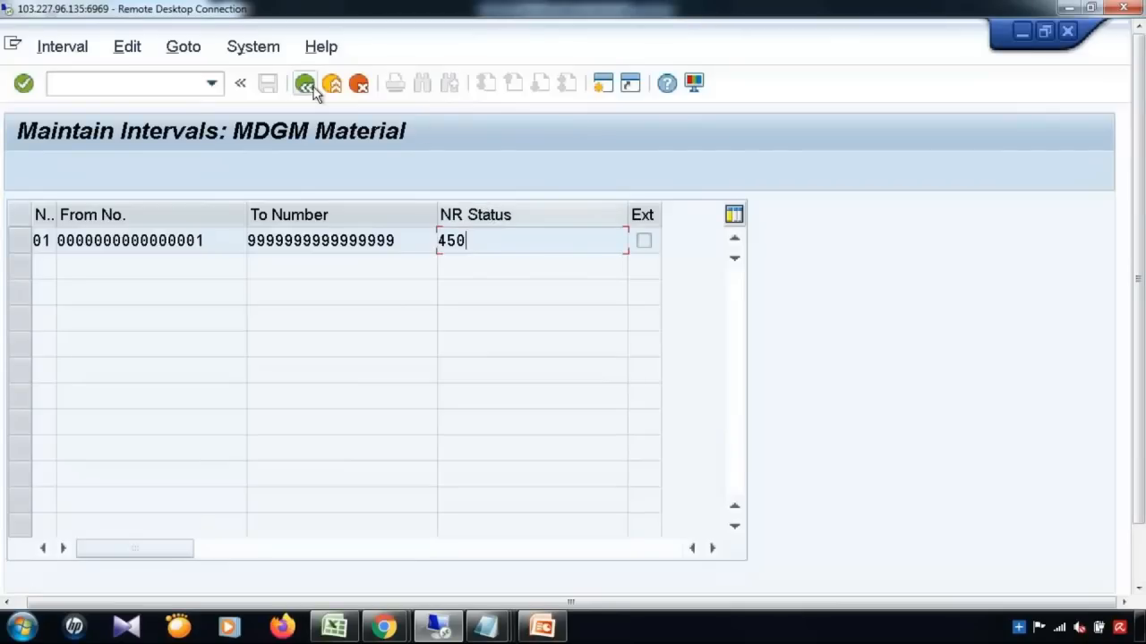
{"action": "left_click", "coordinate": [1022, 35]}
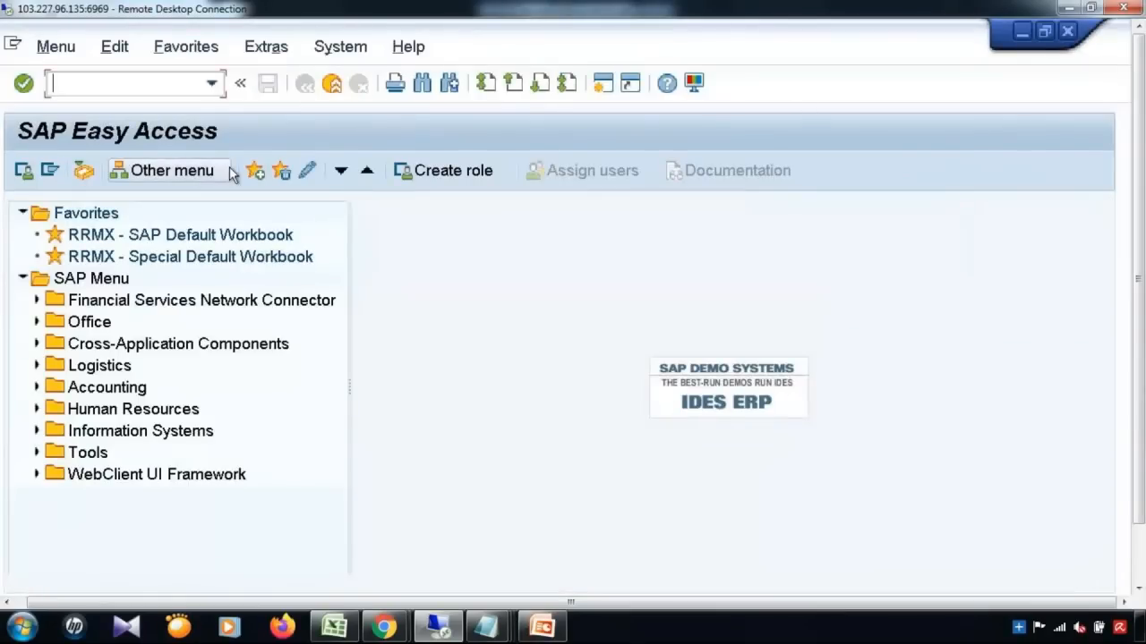
Step: In SE16, list table USMD120C entries restricted to change request 1218
{"action": "type", "text": "/nse16"}
{"action": "key", "text": "Return"}
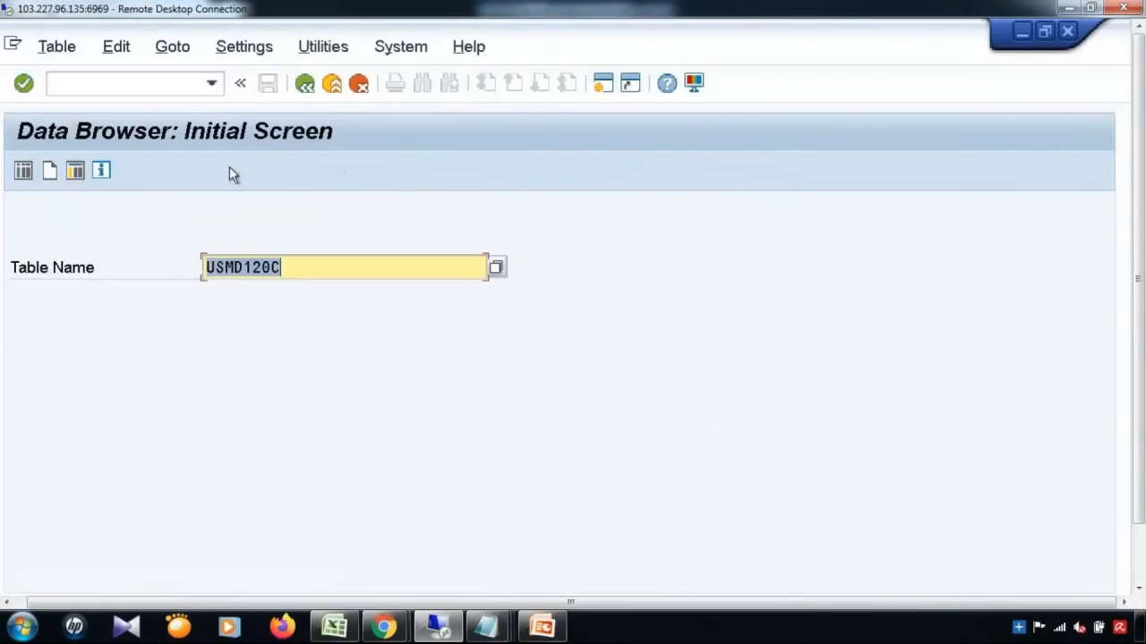
{"action": "left_click", "coordinate": [30, 175]}
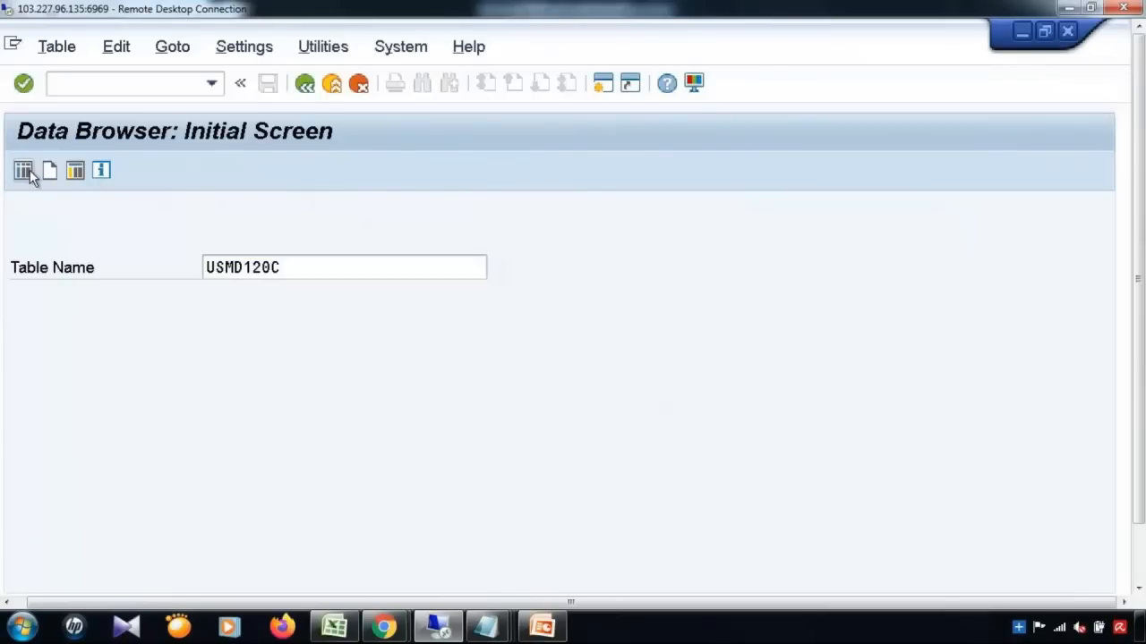
{"action": "key", "text": "BackSpace"}
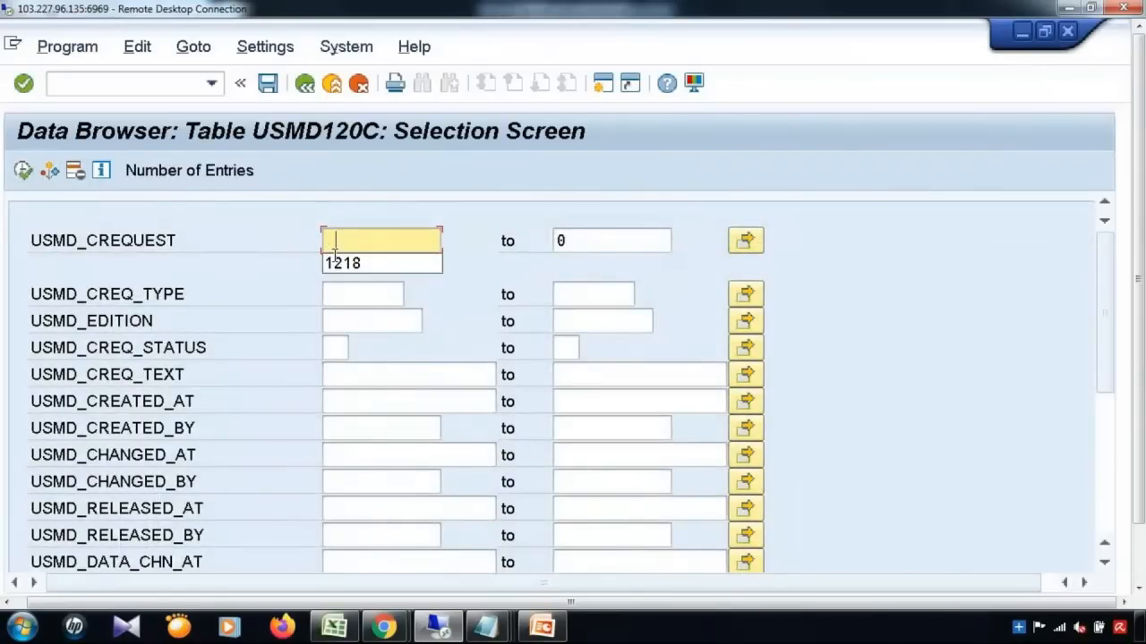
{"action": "left_click", "coordinate": [346, 265]}
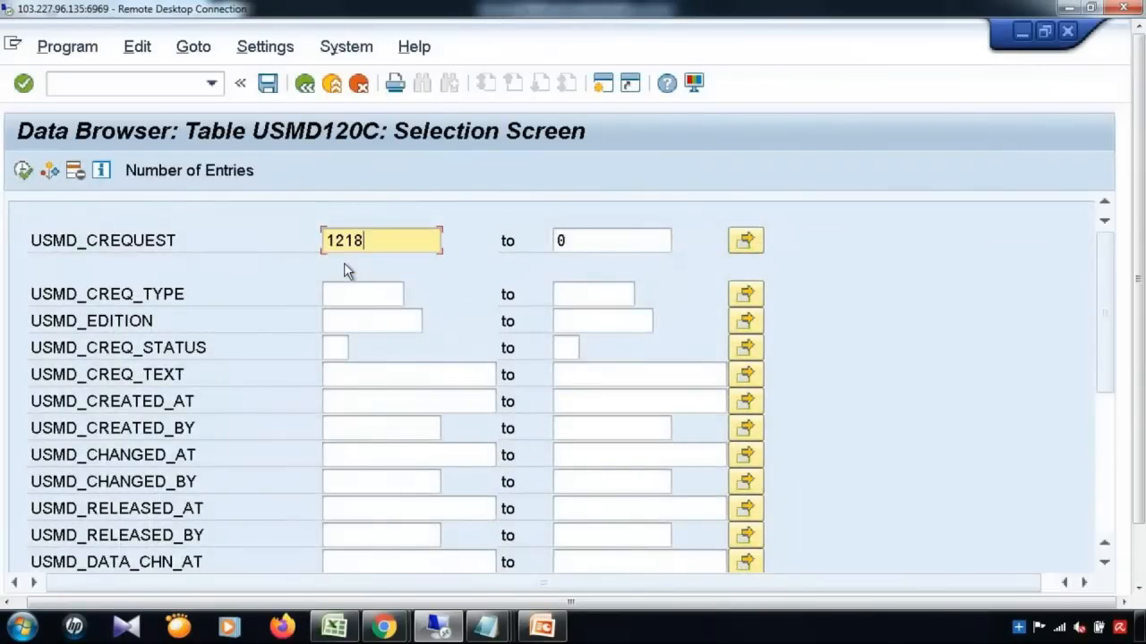
{"action": "left_click", "coordinate": [24, 177]}
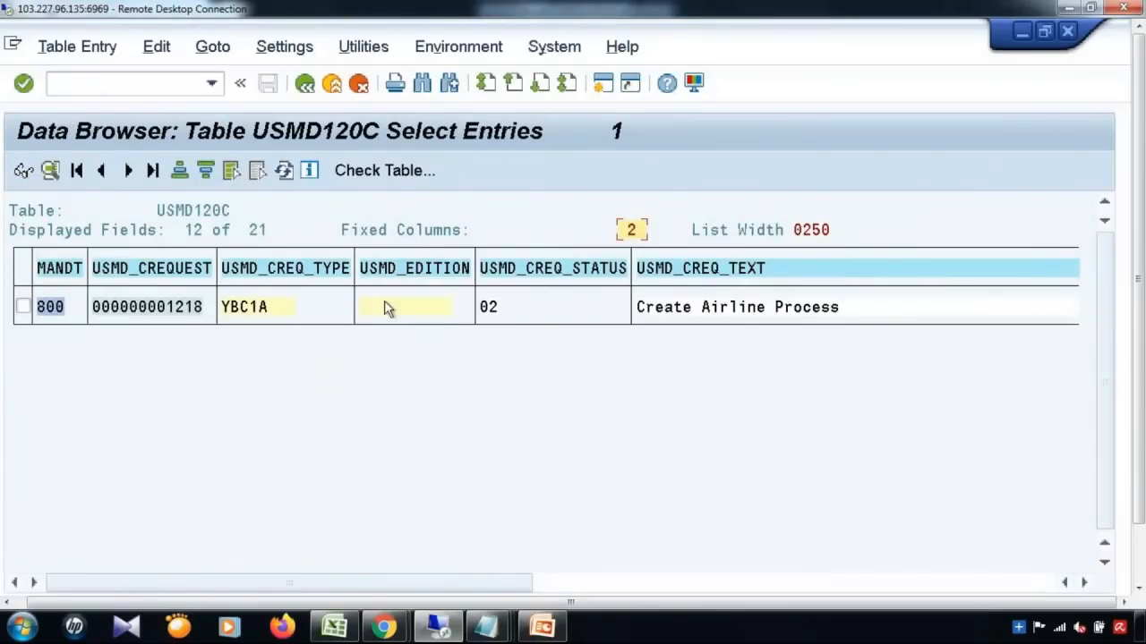
Step: Go back to number range object maintenance with /nsnro
{"action": "left_click", "coordinate": [159, 85]}
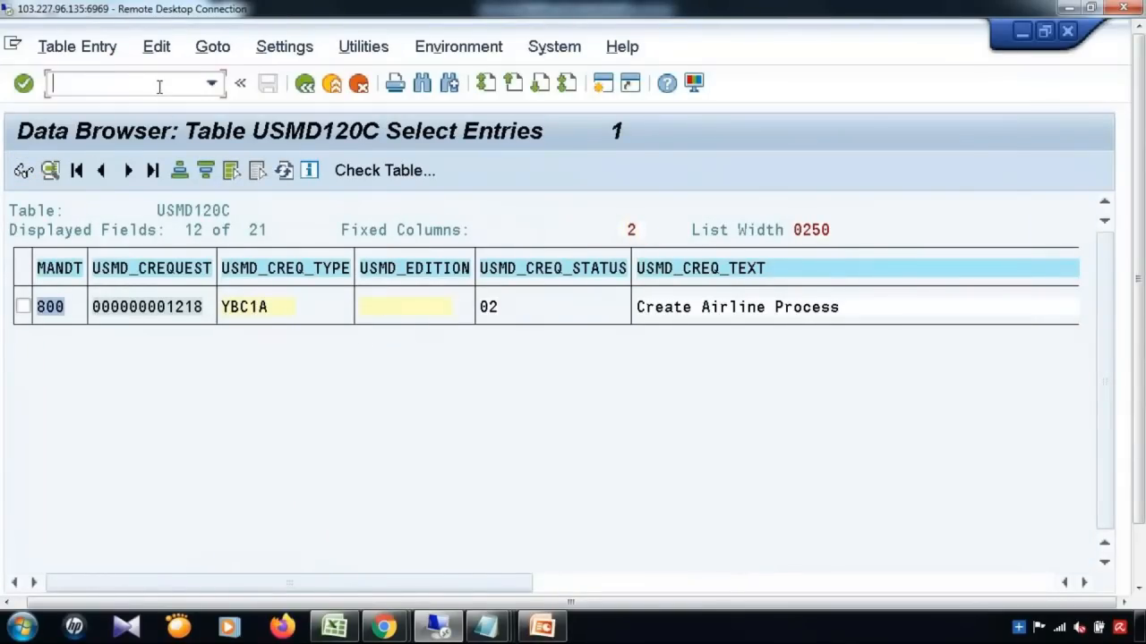
{"action": "type", "text": "/nsnro"}
{"action": "key", "text": "Return"}
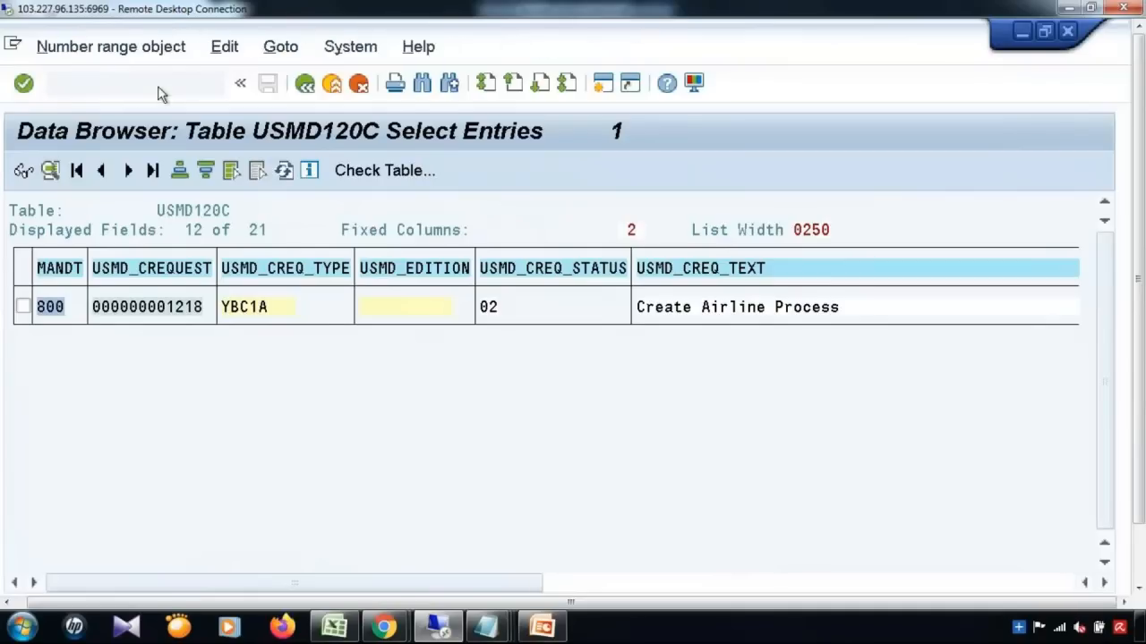
Step: Display the USMD_CREQ intervals again and mark the To Number limit
{"action": "left_click", "coordinate": [362, 245]}
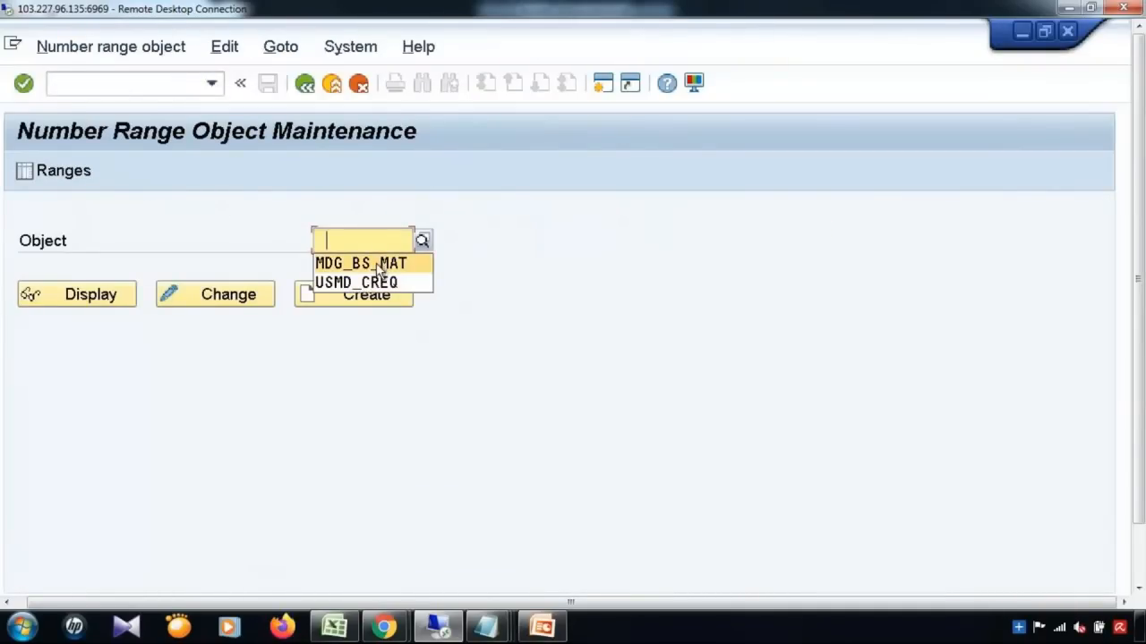
{"action": "left_click", "coordinate": [374, 282]}
{"action": "left_click", "coordinate": [45, 170]}
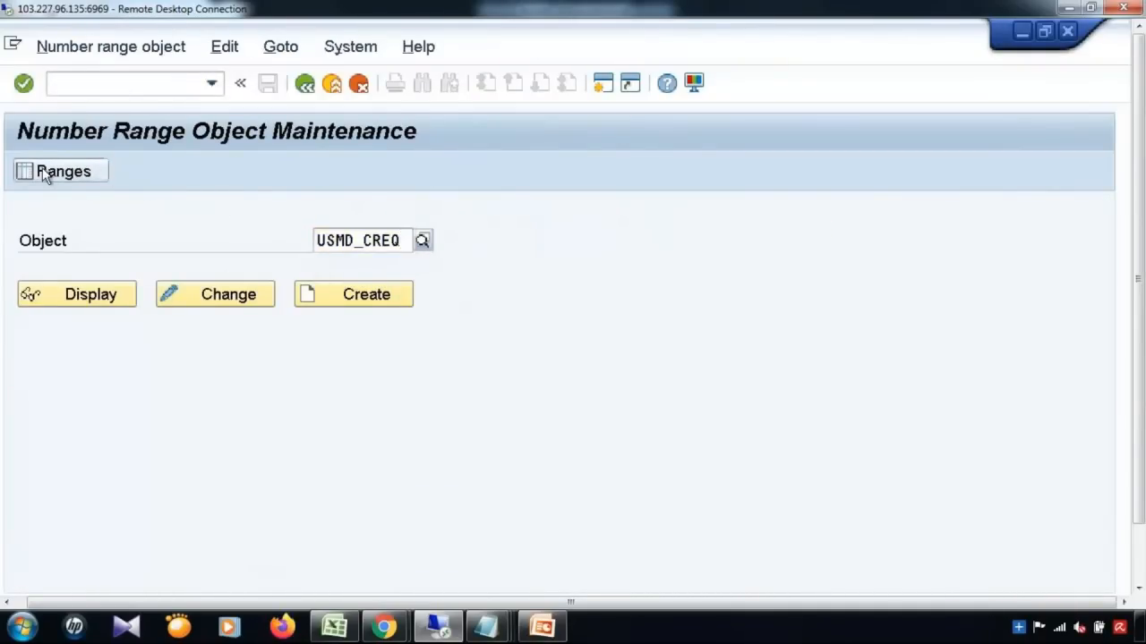
{"action": "left_click", "coordinate": [107, 267]}
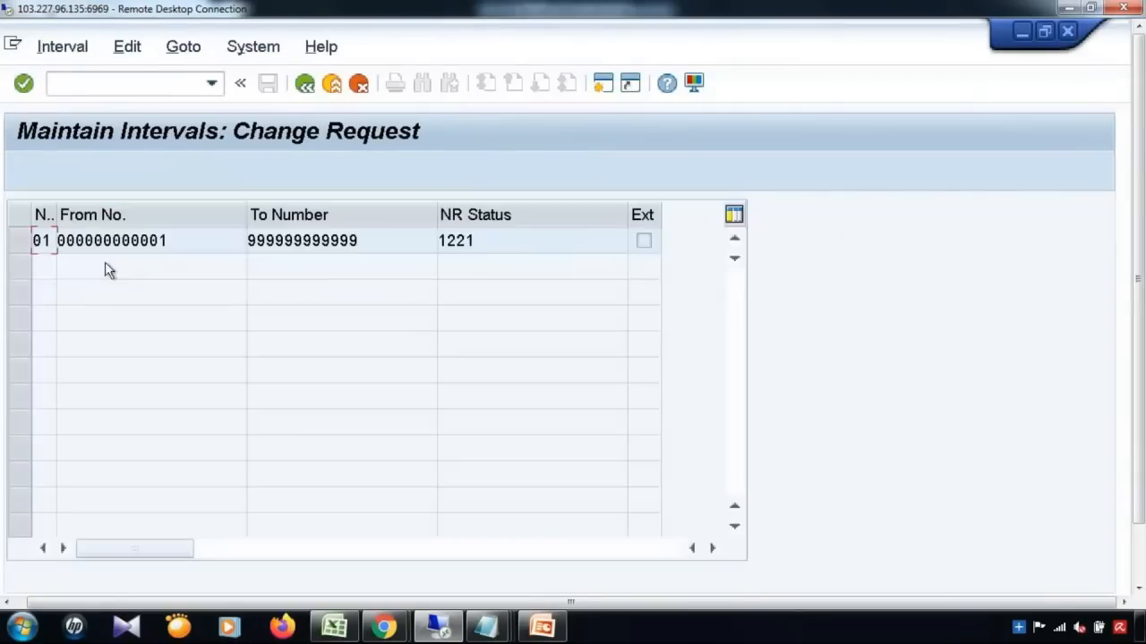
{"action": "left_click_drag", "start_coordinate": [332, 242], "coordinate": [248, 241]}
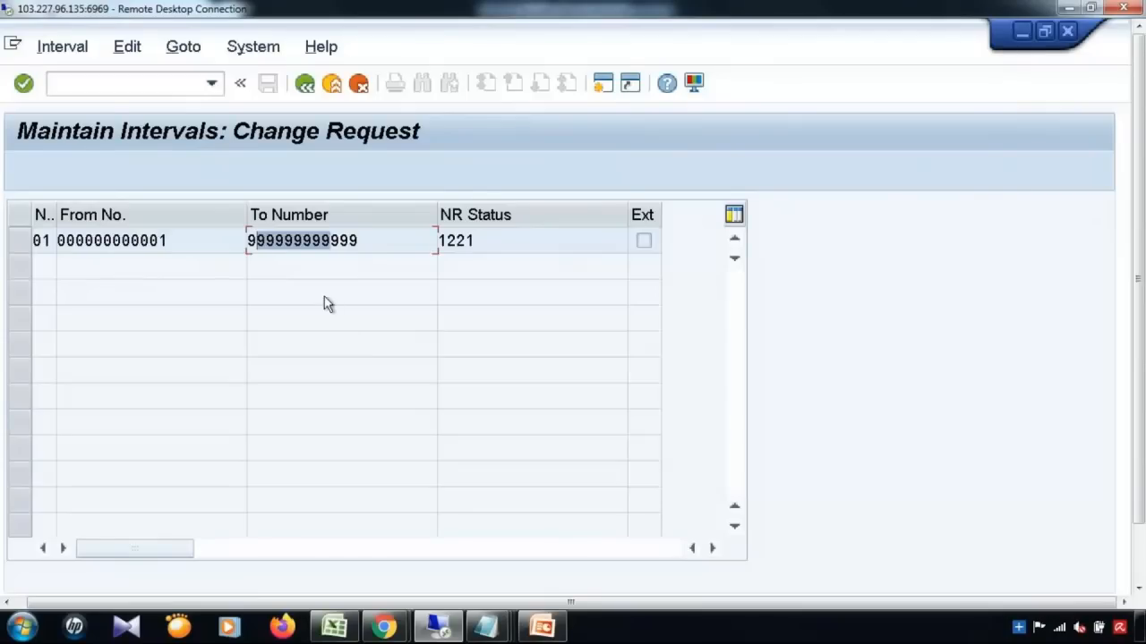
{"action": "left_click", "coordinate": [306, 90]}
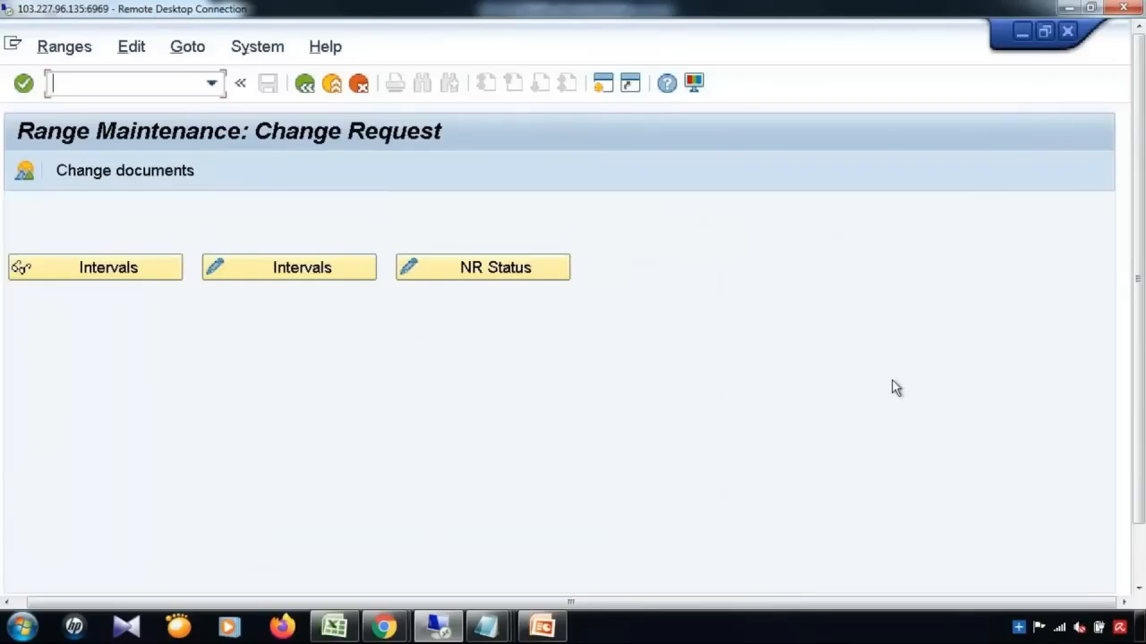
Step: Switch back to the MDGM Material intervals window
{"action": "left_click_drag", "start_coordinate": [1140, 467], "coordinate": [1139, 534]}
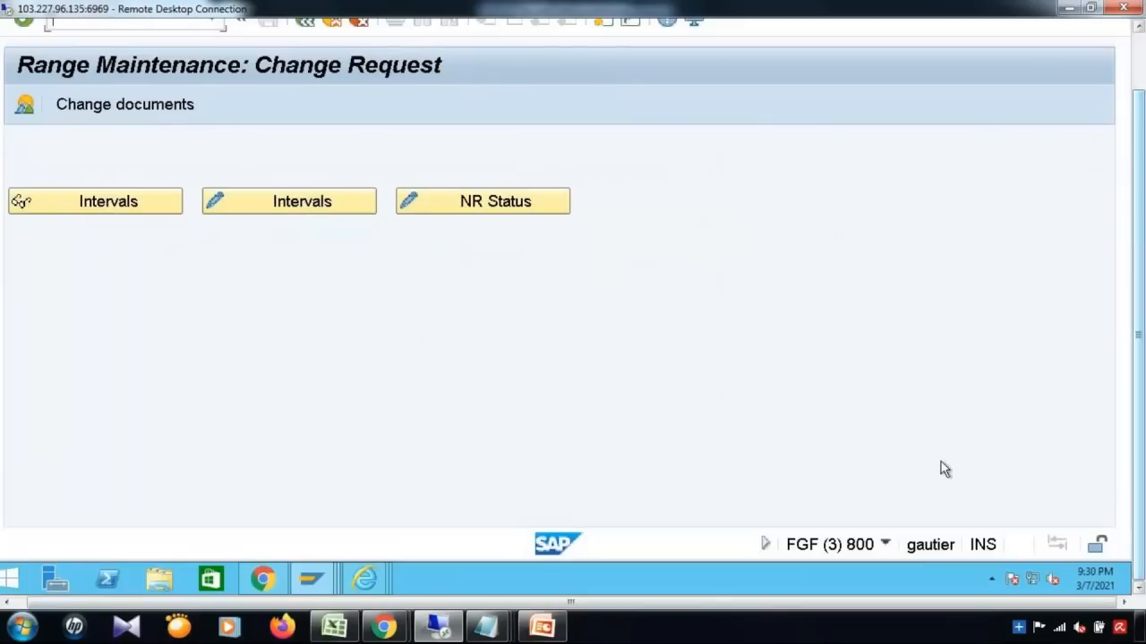
{"action": "mouse_move", "coordinate": [318, 581]}
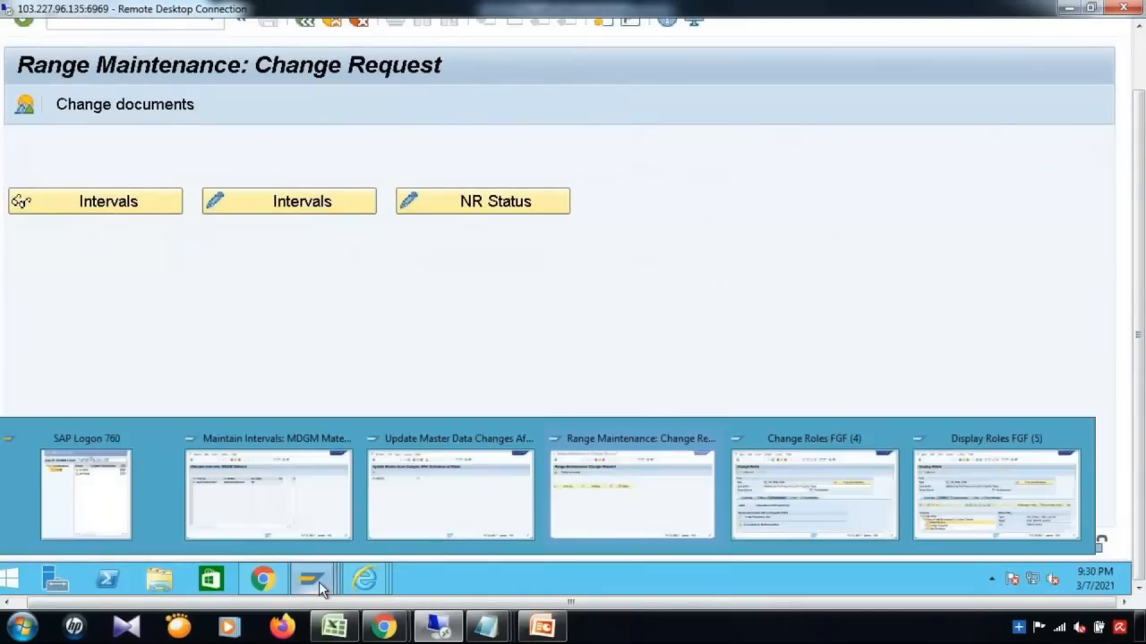
{"action": "left_click", "coordinate": [318, 464]}
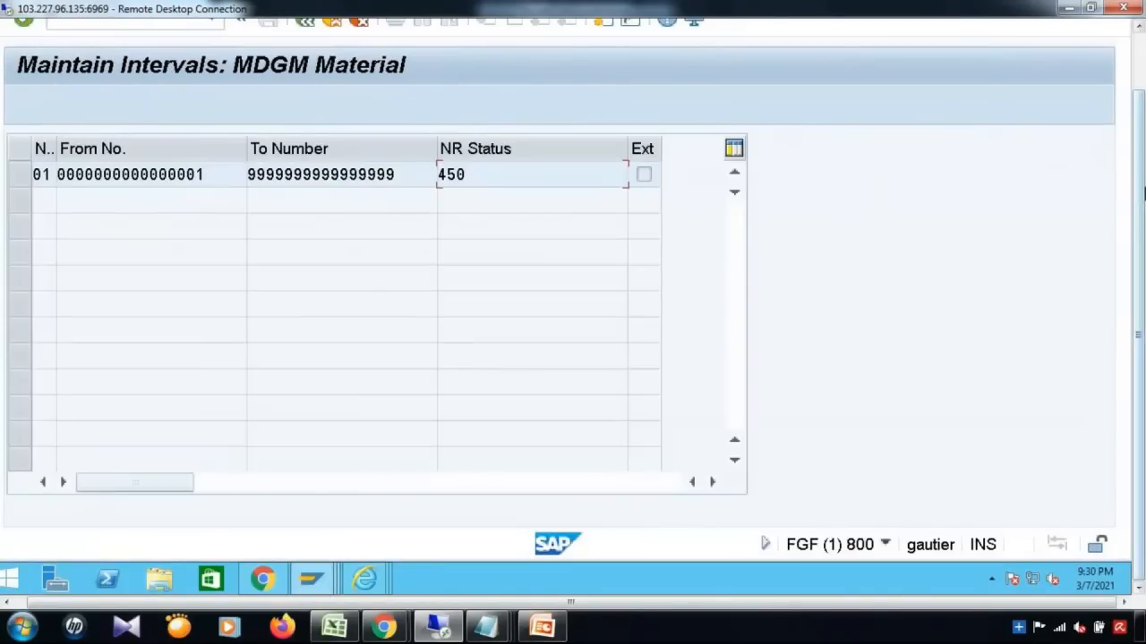
{"action": "left_click_drag", "start_coordinate": [1141, 217], "coordinate": [1141, 99]}
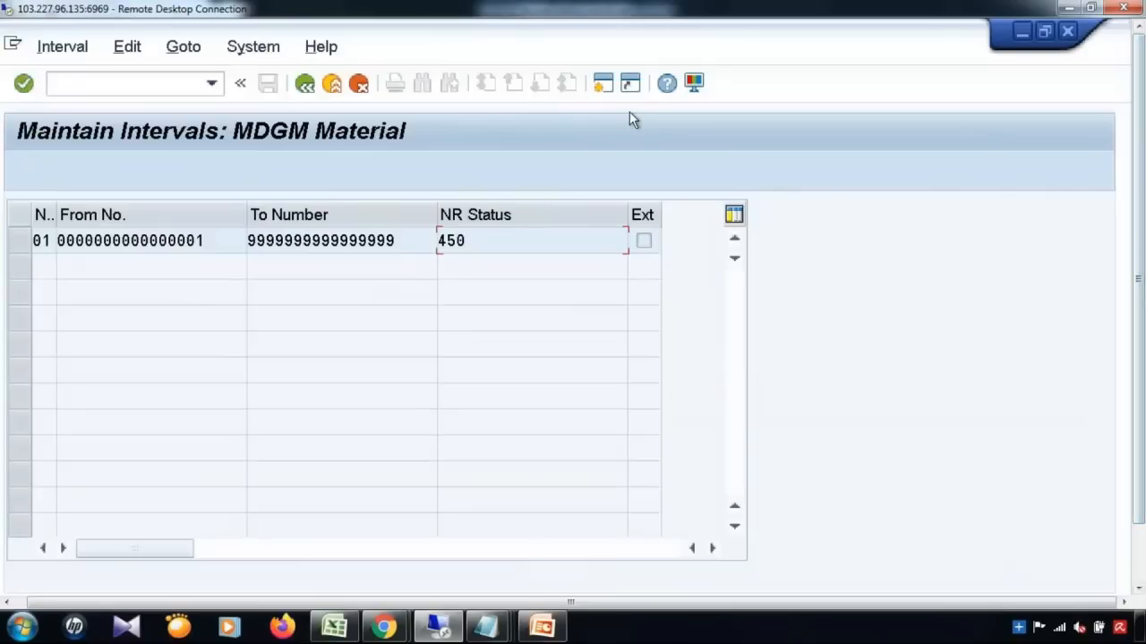
{"action": "left_click", "coordinate": [214, 79]}
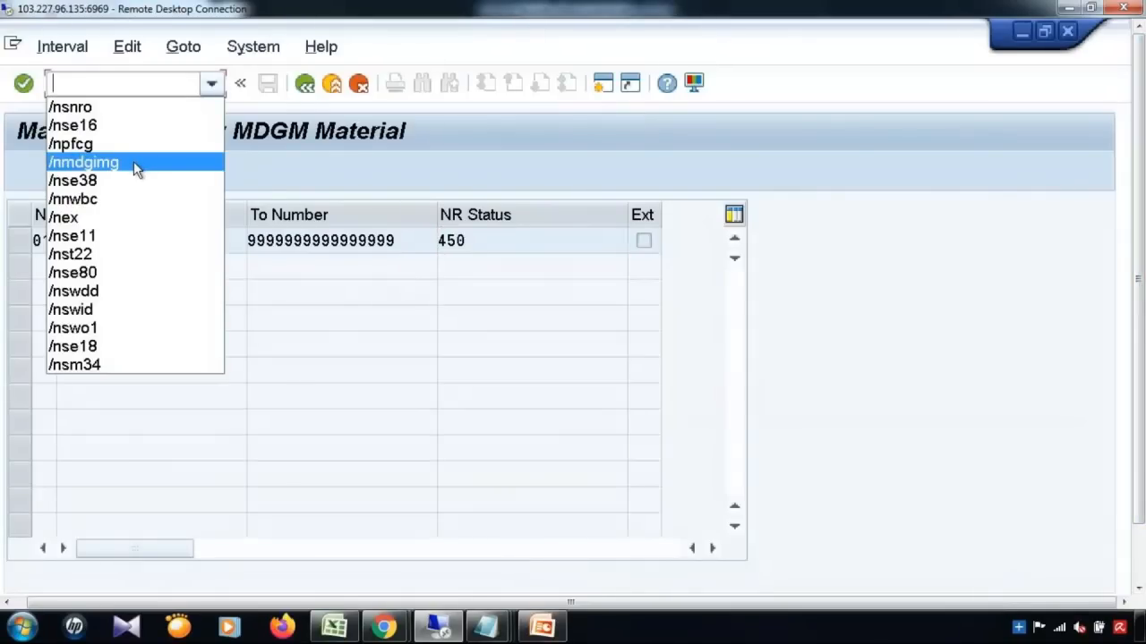
Step: Launch /nmdgimg and look over its Business Partner, Supplier and Customer areas
{"action": "left_click", "coordinate": [134, 162]}
{"action": "key", "text": "Return"}
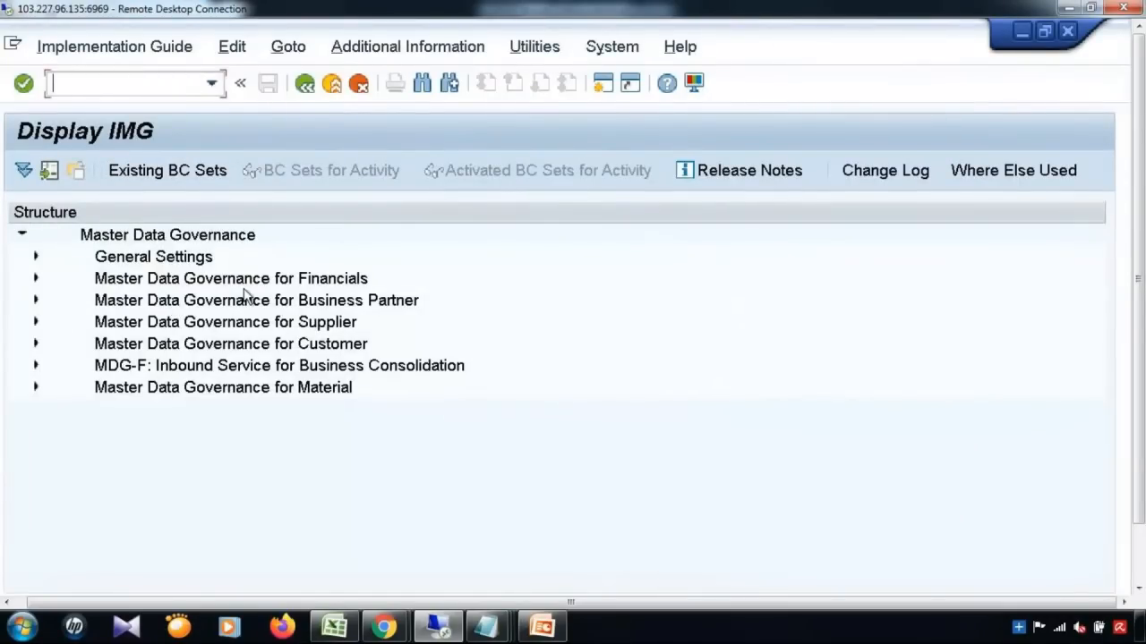
{"action": "left_click", "coordinate": [308, 303]}
{"action": "left_click", "coordinate": [312, 325]}
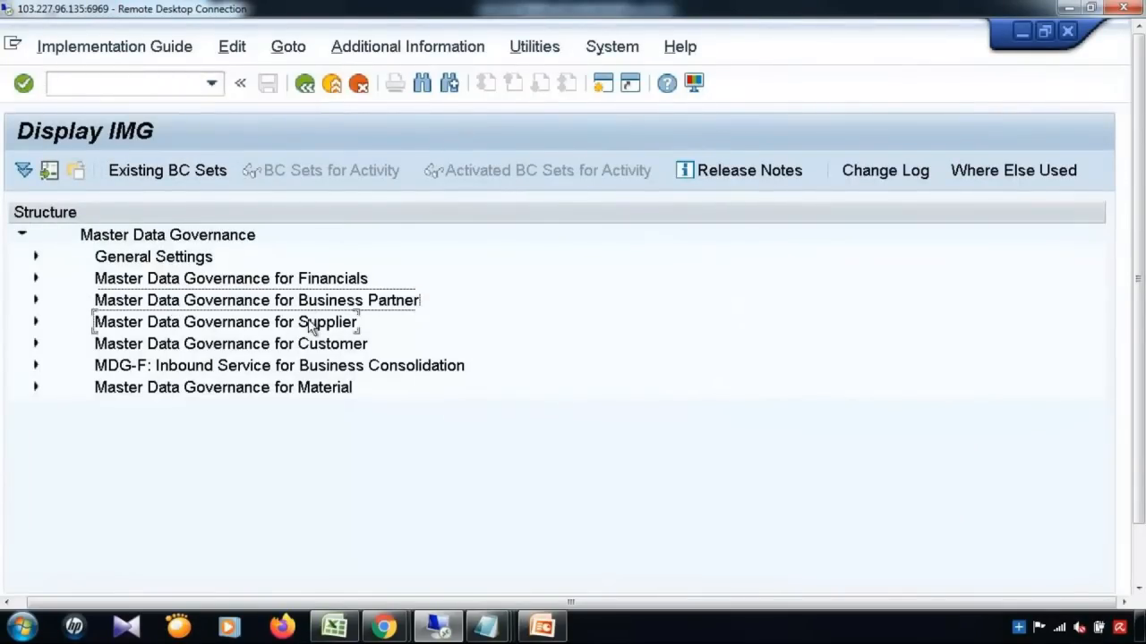
{"action": "left_click", "coordinate": [311, 347]}
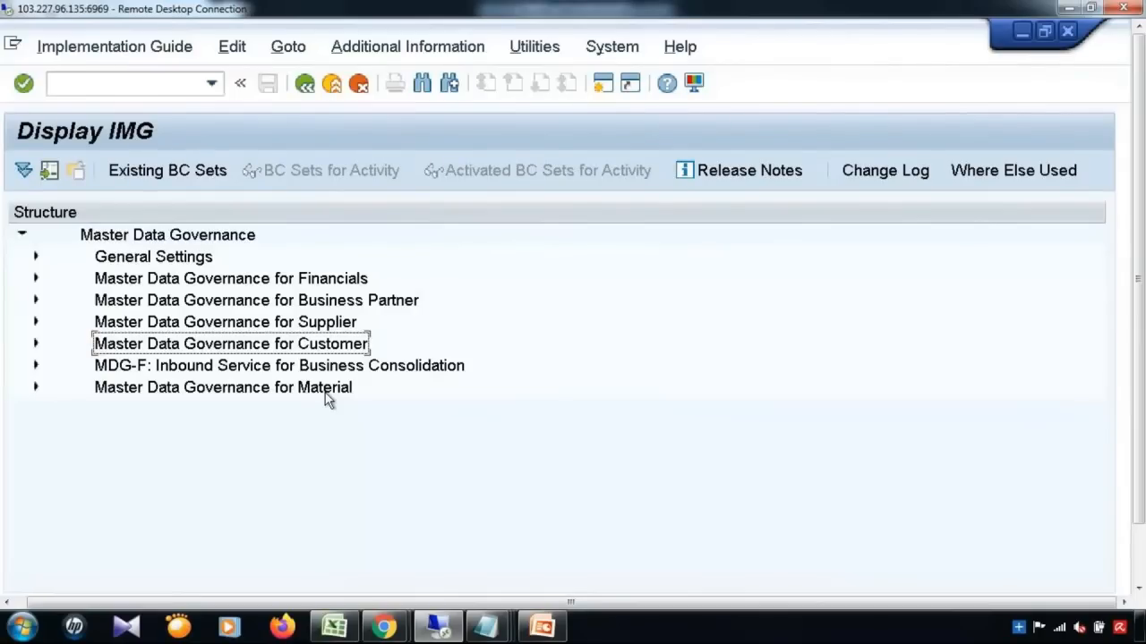
{"action": "left_click", "coordinate": [209, 90]}
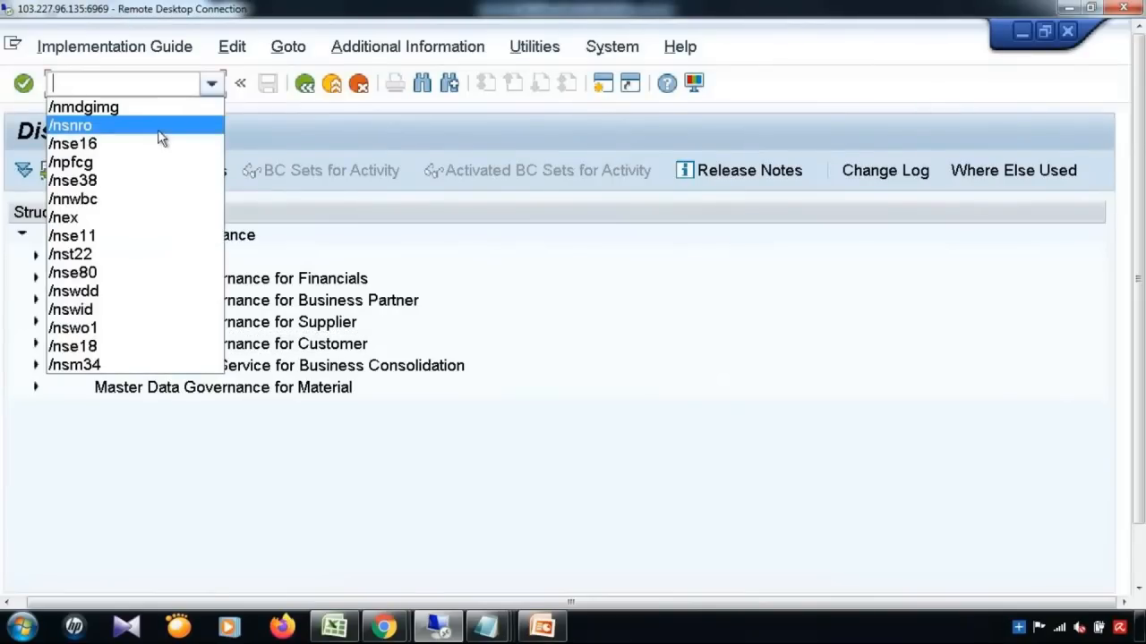
Step: In SNRO, display the MDG_BS_MAT intervals and return to range maintenance
{"action": "left_click", "coordinate": [158, 130]}
{"action": "key", "text": "Return"}
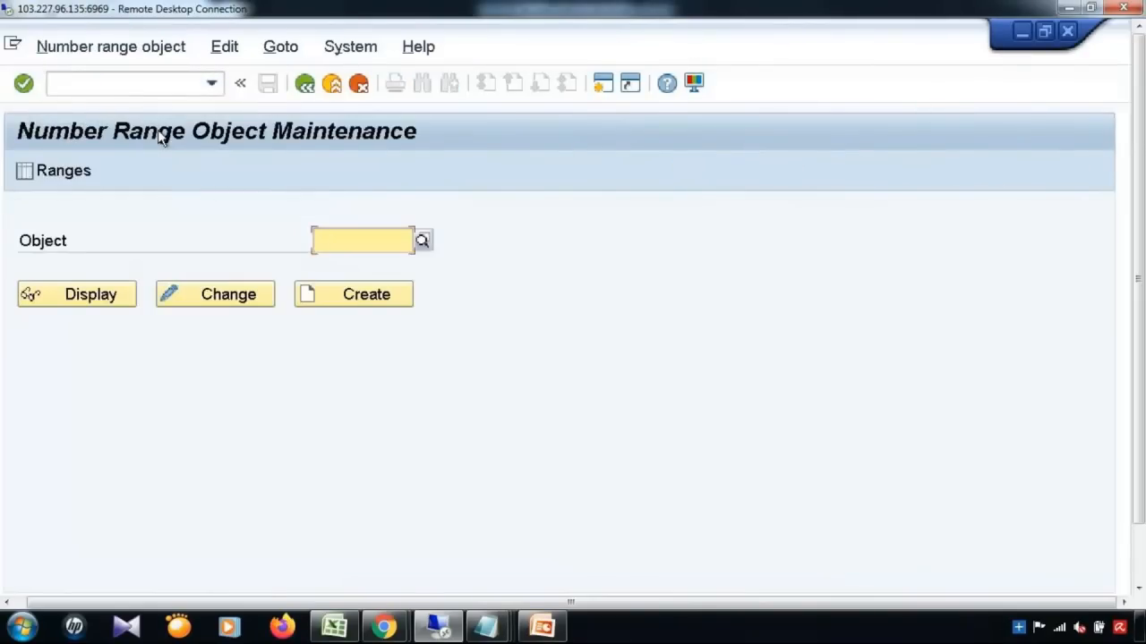
{"action": "left_click", "coordinate": [368, 235]}
{"action": "left_click", "coordinate": [361, 279]}
{"action": "left_click", "coordinate": [56, 179]}
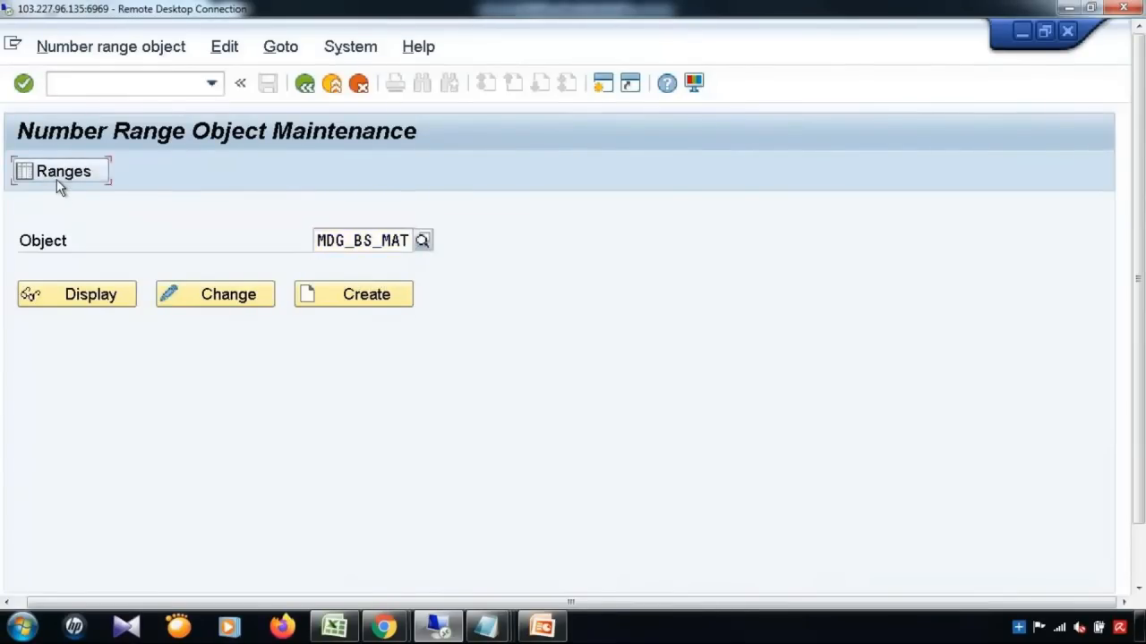
{"action": "left_click", "coordinate": [95, 265]}
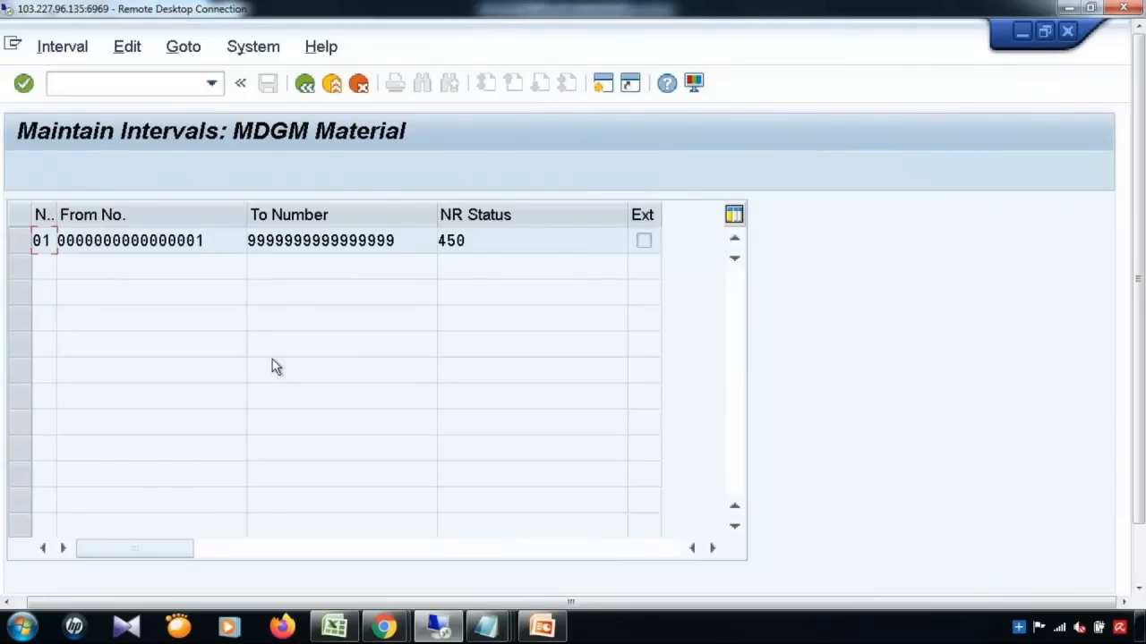
{"action": "left_click", "coordinate": [304, 83]}
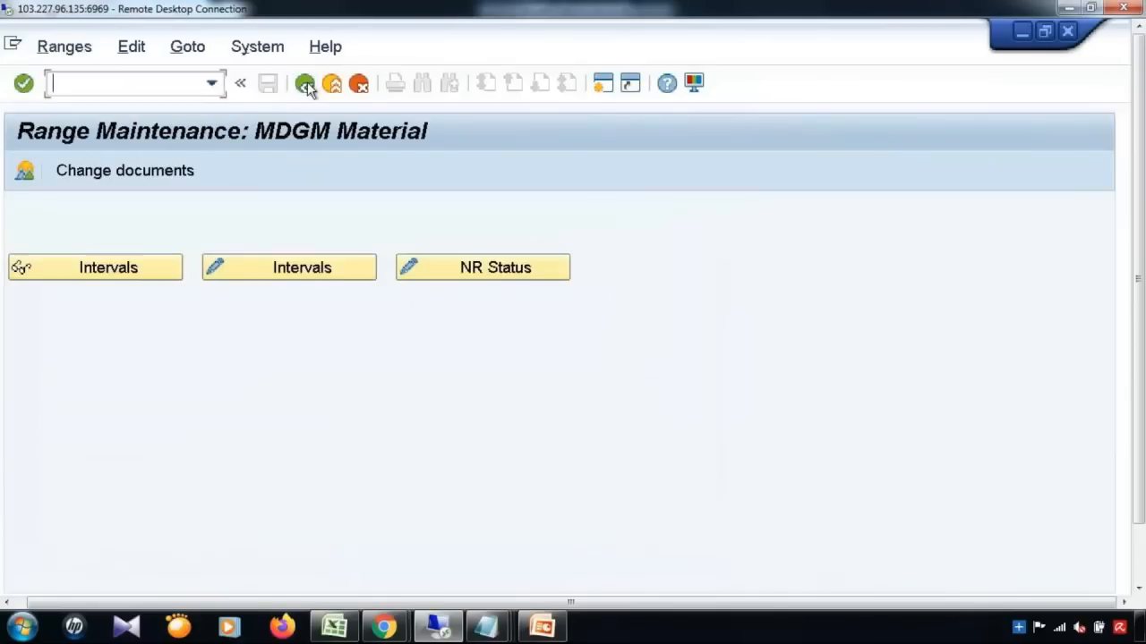
Step: Pick /npfcg from the recent transaction codes list
{"action": "left_click", "coordinate": [212, 85]}
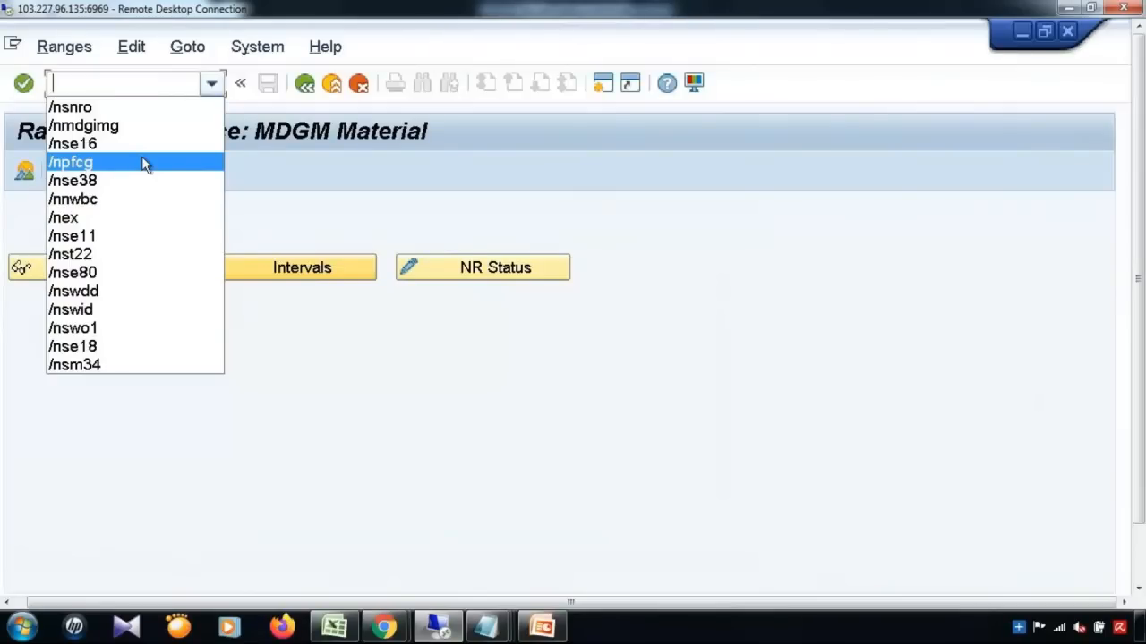
{"action": "left_click", "coordinate": [143, 163]}
{"action": "left_click", "coordinate": [212, 85]}
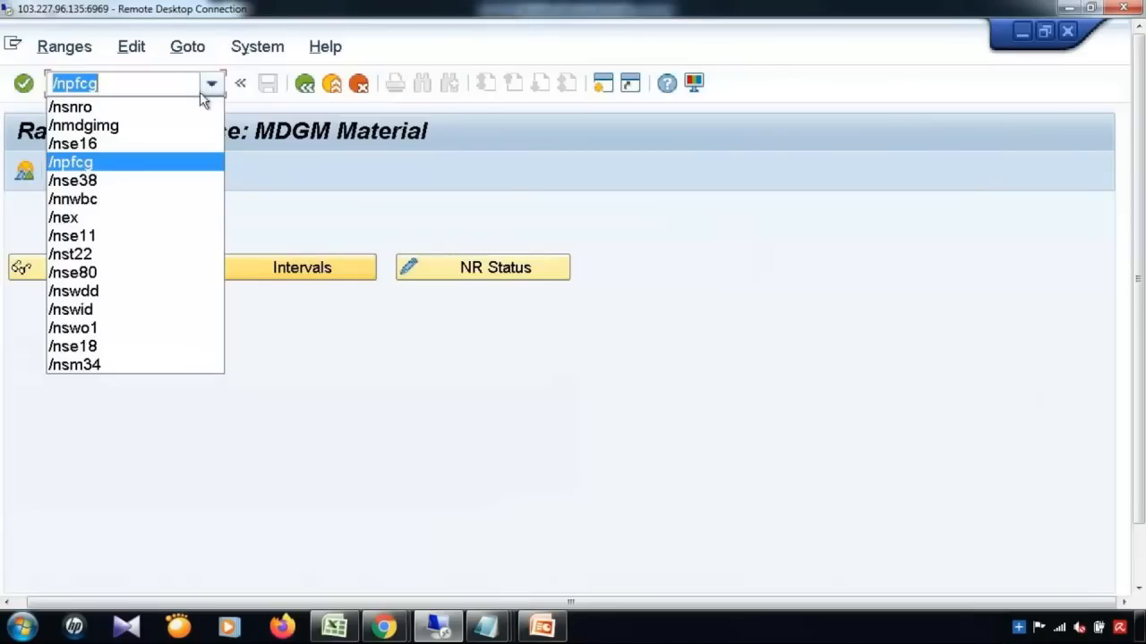
Step: Launch the NWBC Launcher with /nnwbc and maximize it to full screen
{"action": "left_click", "coordinate": [104, 198]}
{"action": "key", "text": "Return"}
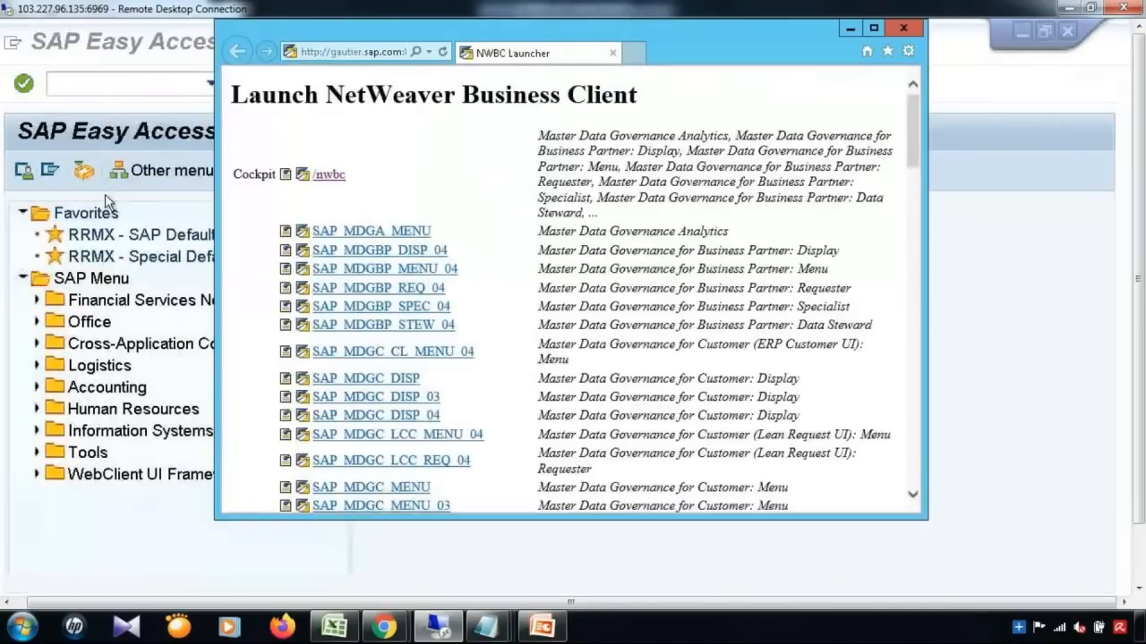
{"action": "left_click", "coordinate": [874, 30]}
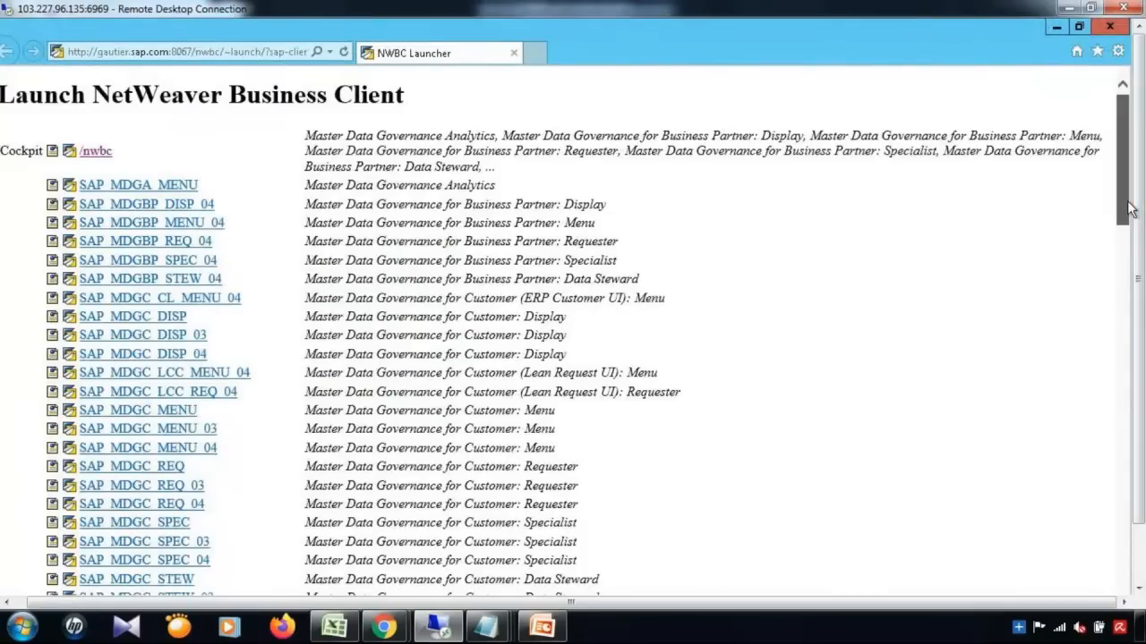
{"action": "left_click_drag", "start_coordinate": [1123, 161], "coordinate": [1128, 577]}
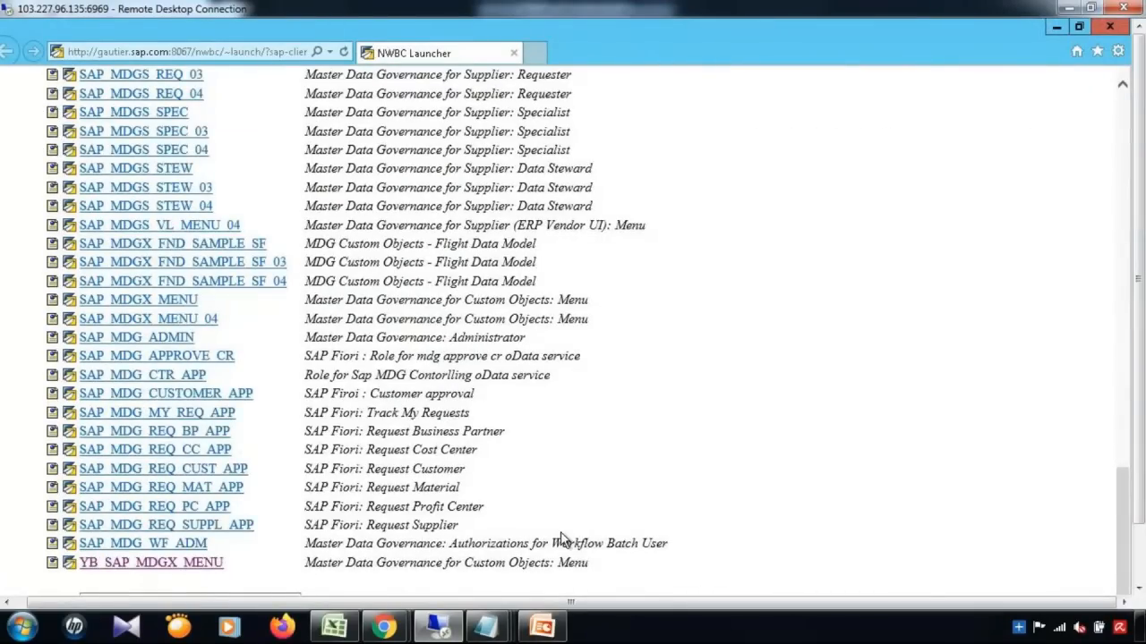
Step: Open the YB_SAP_MDGX_MENU role, browse Change Requests and Data Exchange, then minimize Business Client
{"action": "left_click", "coordinate": [206, 562]}
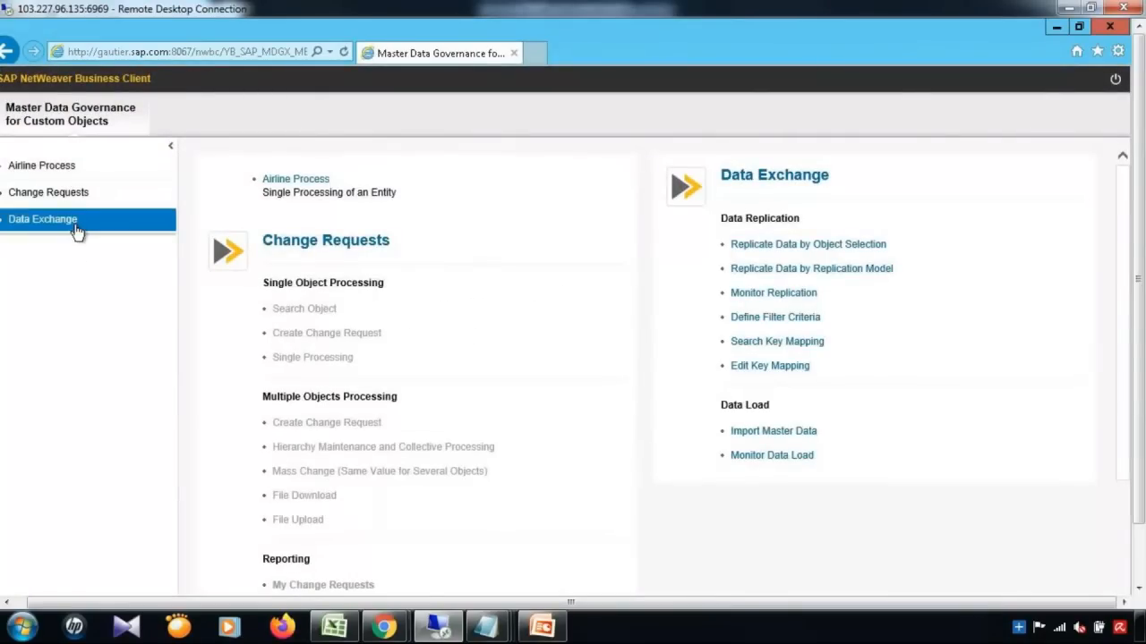
{"action": "left_click", "coordinate": [83, 194]}
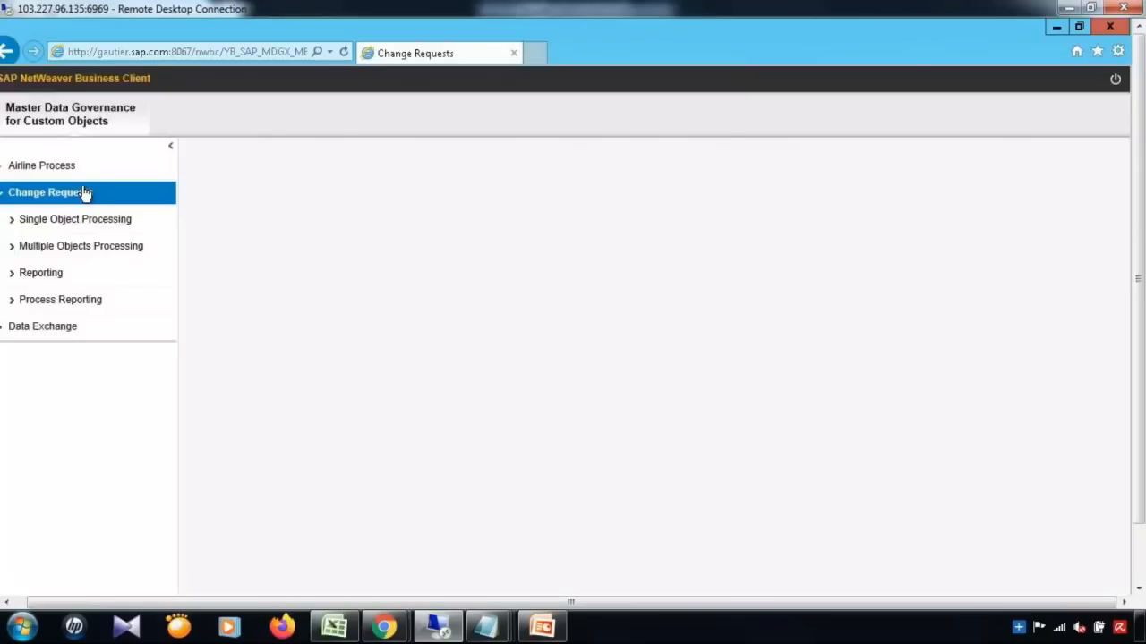
{"action": "left_click", "coordinate": [68, 337]}
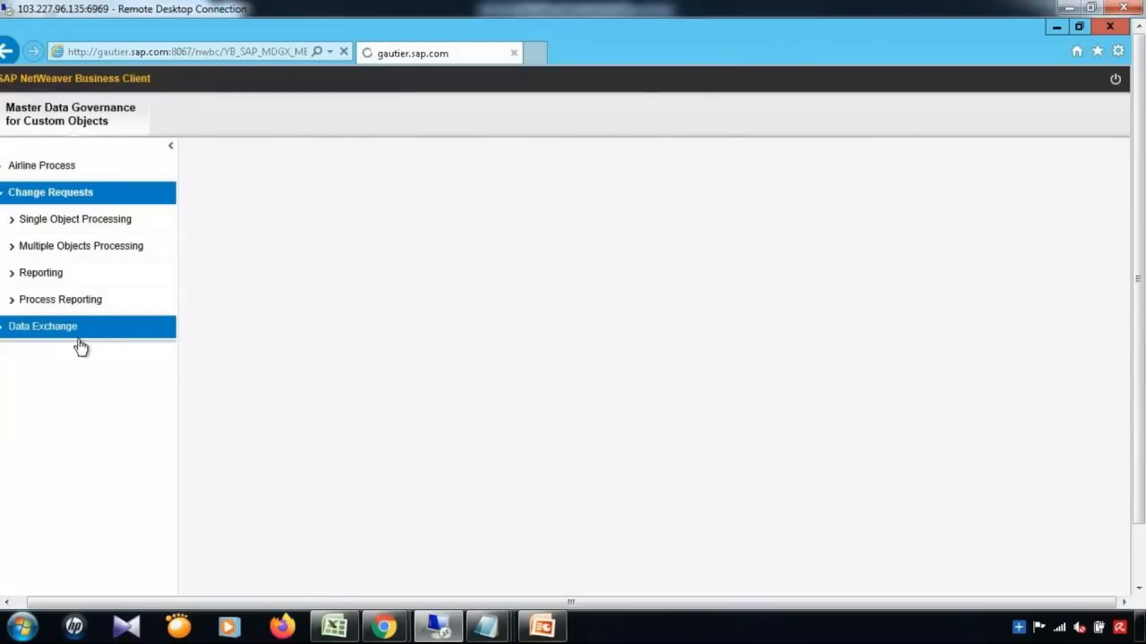
{"action": "left_click", "coordinate": [1055, 28]}
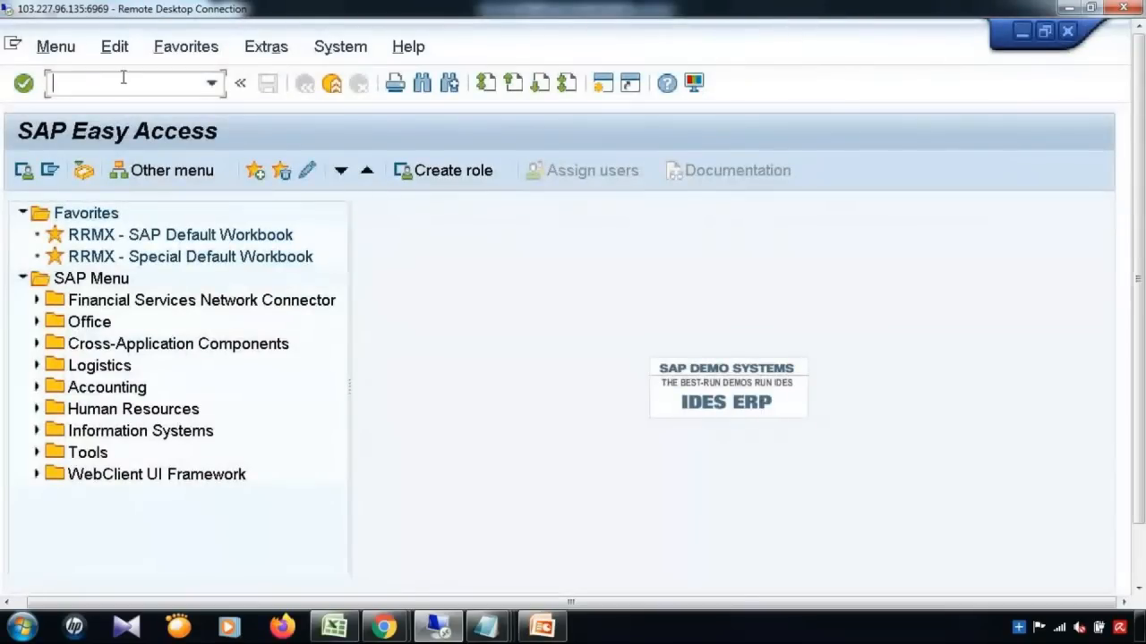
Step: Display role YB_SAP_MDGX_MENU in /npfcg and expand Master Data Governance for Custom Objects in its menu
{"action": "type", "text": "/npfcg"}
{"action": "key", "text": "Return"}
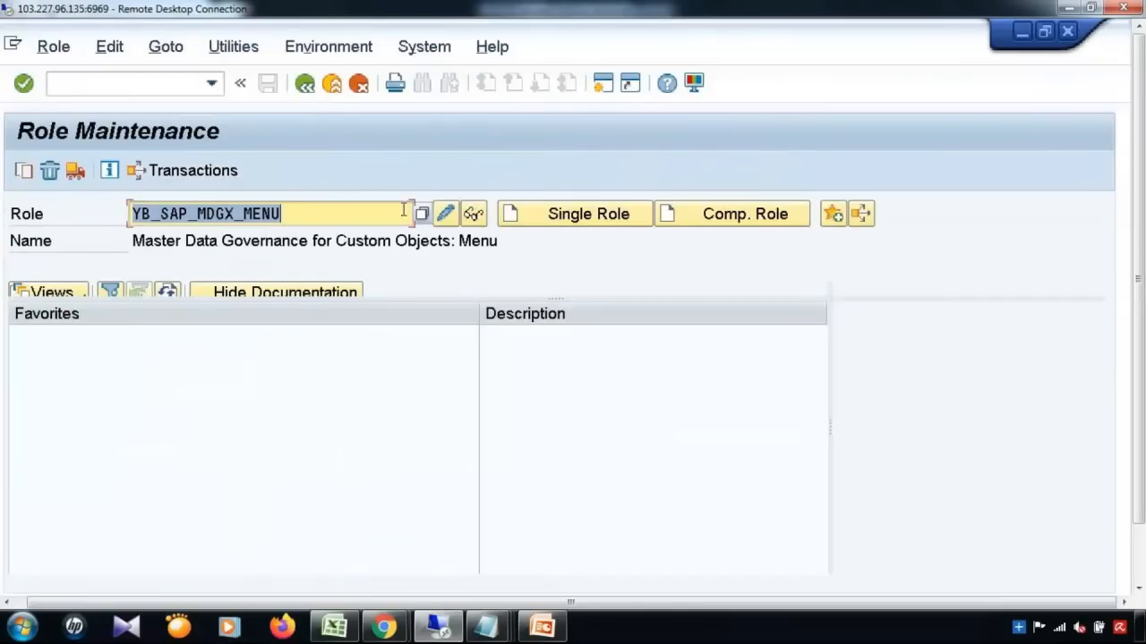
{"action": "left_click", "coordinate": [473, 215]}
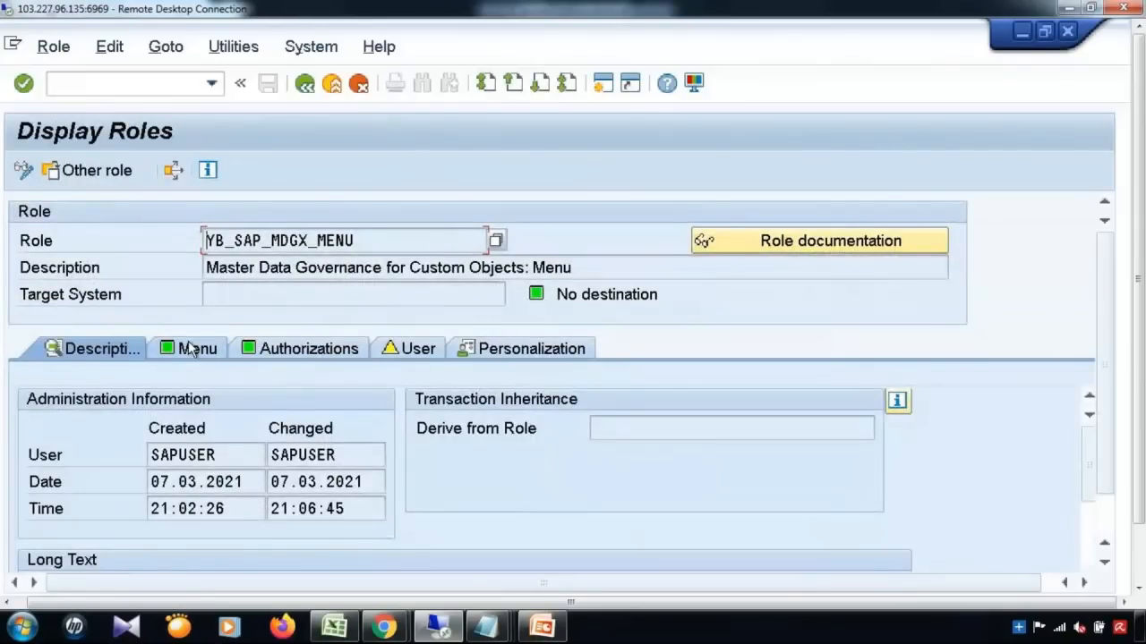
{"action": "left_click", "coordinate": [190, 348]}
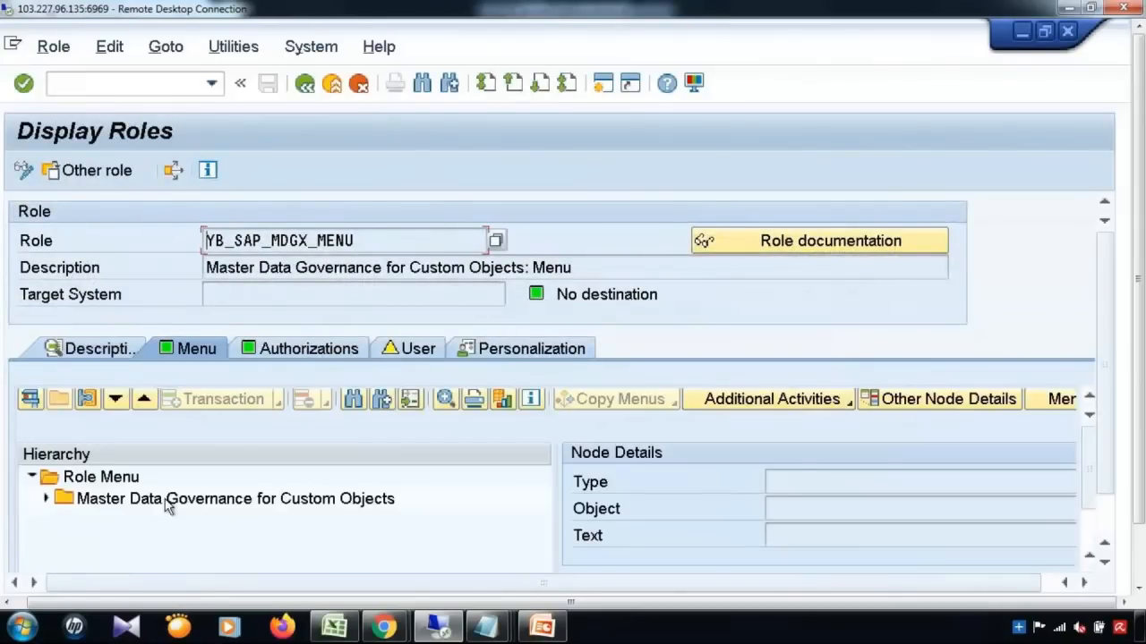
{"action": "left_click", "coordinate": [46, 498]}
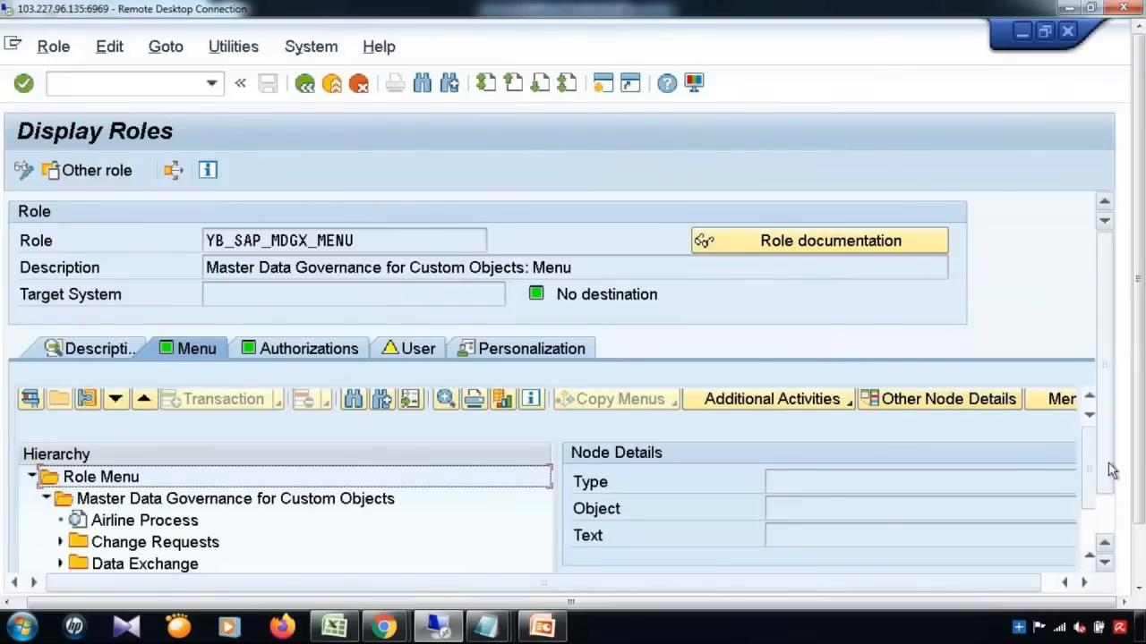
Step: Expand Change Requests and its Single Object Processing folder, then collapse Change Requests
{"action": "scroll", "coordinate": [1106, 466], "scroll_direction": "down", "scroll_amount": 2}
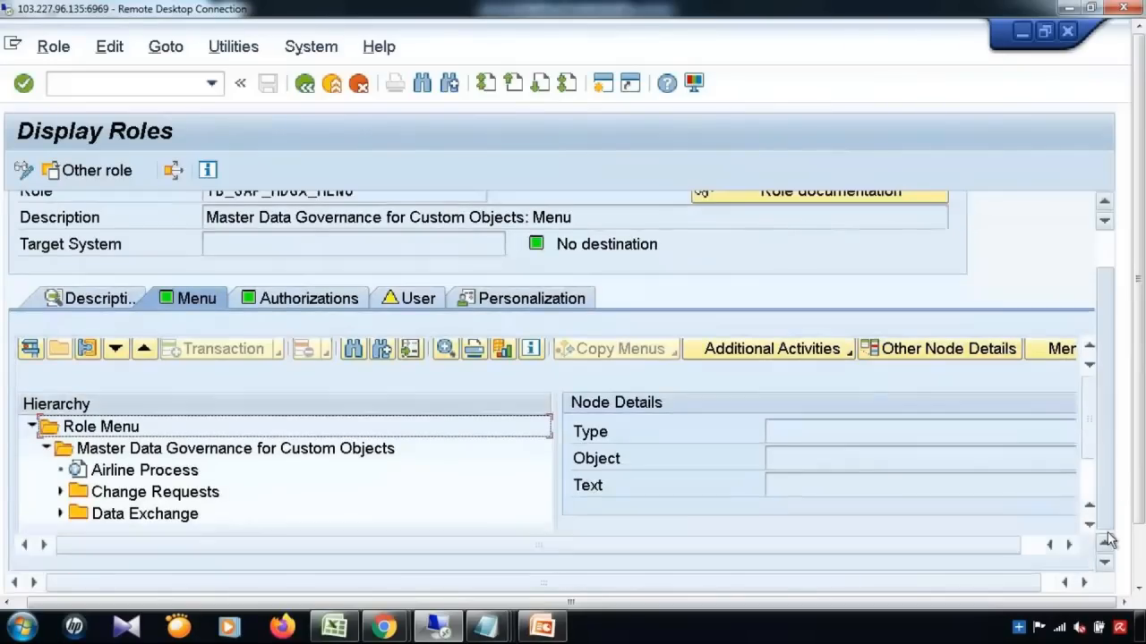
{"action": "left_click", "coordinate": [60, 494]}
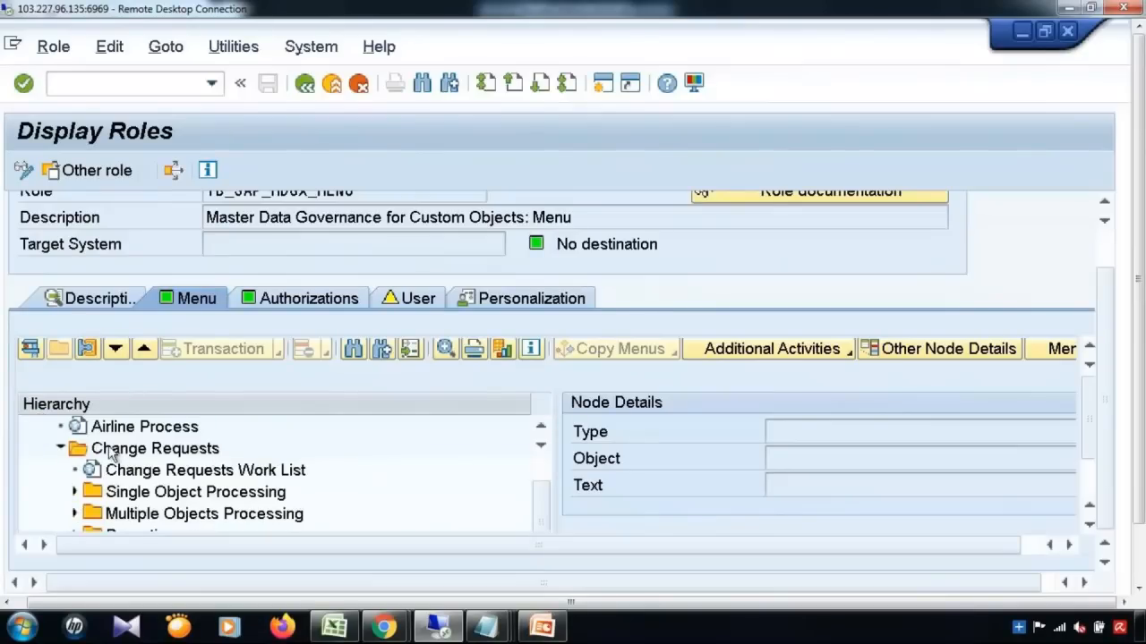
{"action": "left_click", "coordinate": [190, 500]}
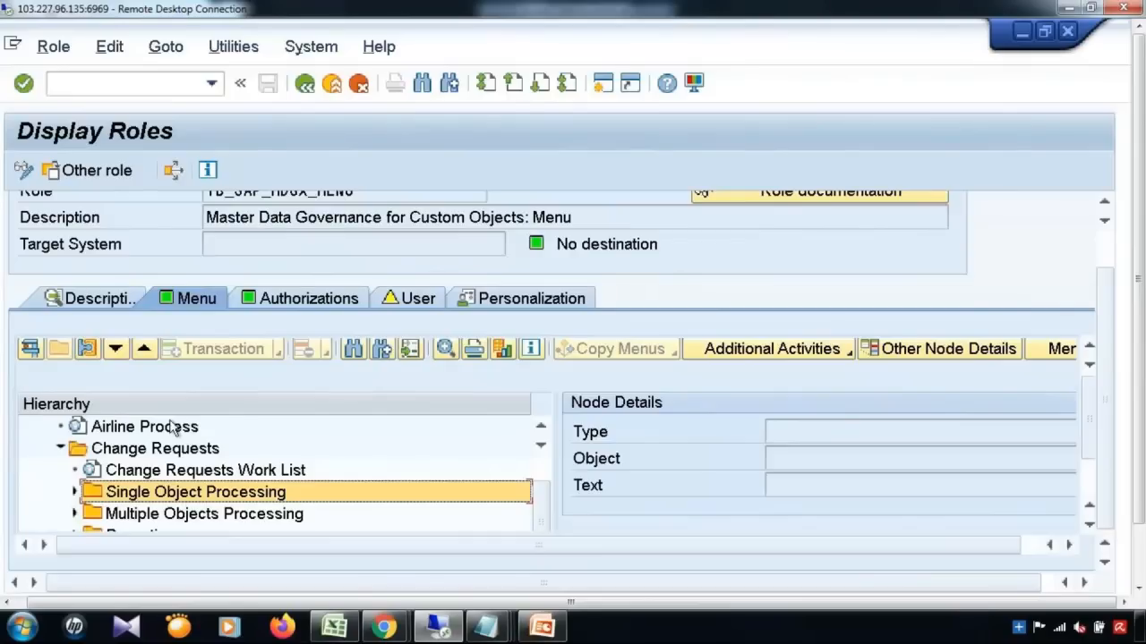
{"action": "left_click", "coordinate": [75, 492]}
{"action": "left_click", "coordinate": [61, 448]}
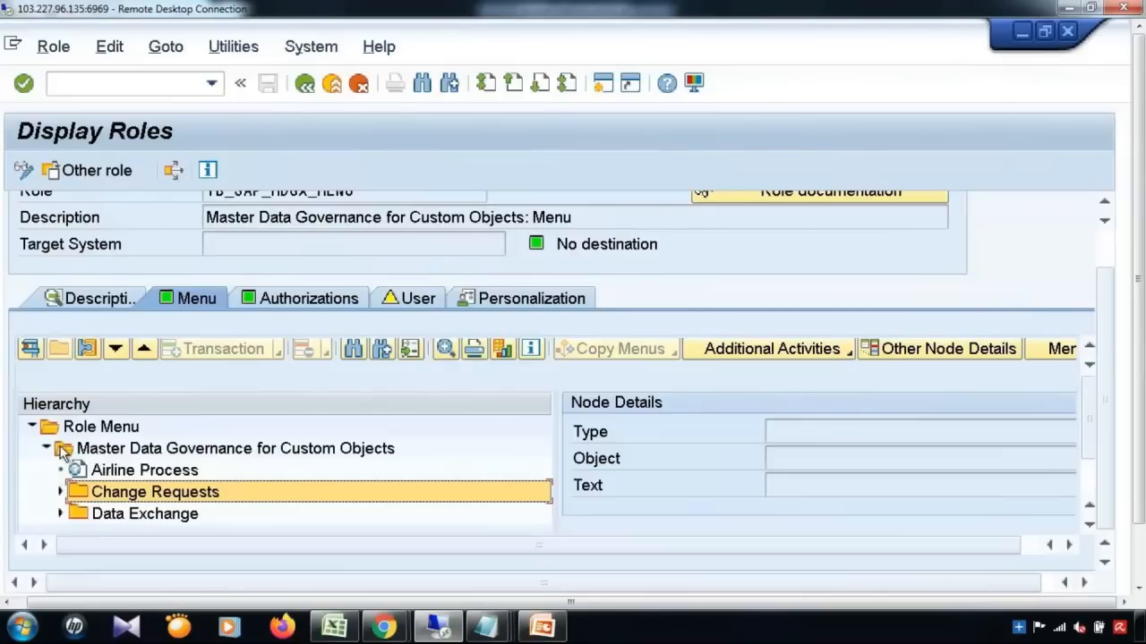
Step: Expand the Data Exchange folder and inspect its Data Replication and Data Load nodes
{"action": "left_click", "coordinate": [60, 515]}
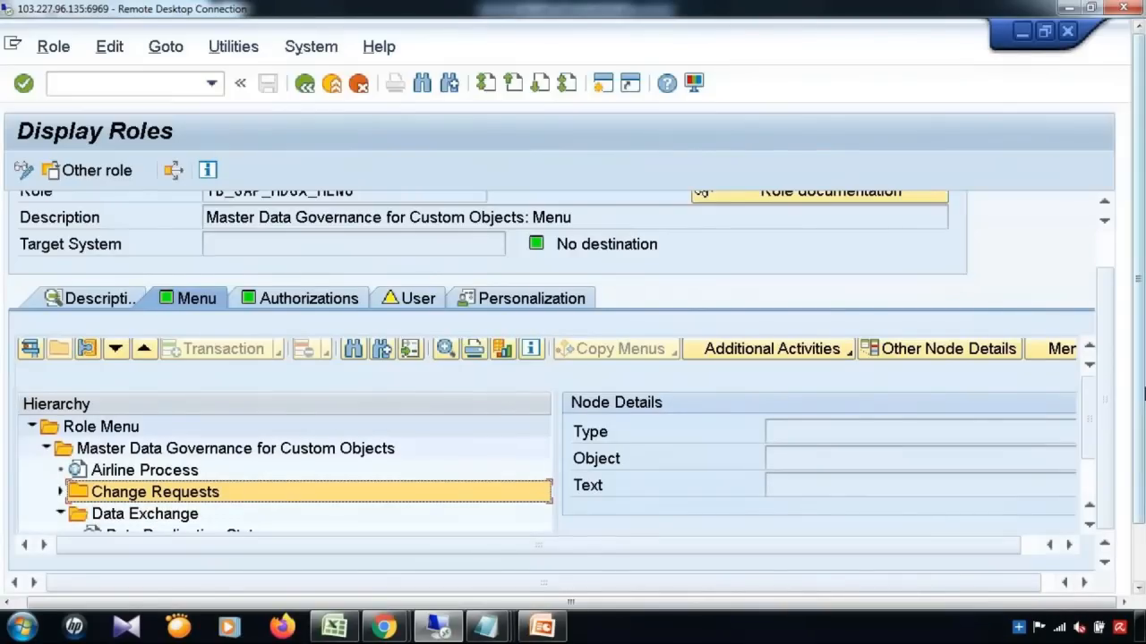
{"action": "left_click_drag", "start_coordinate": [1089, 433], "coordinate": [1090, 502]}
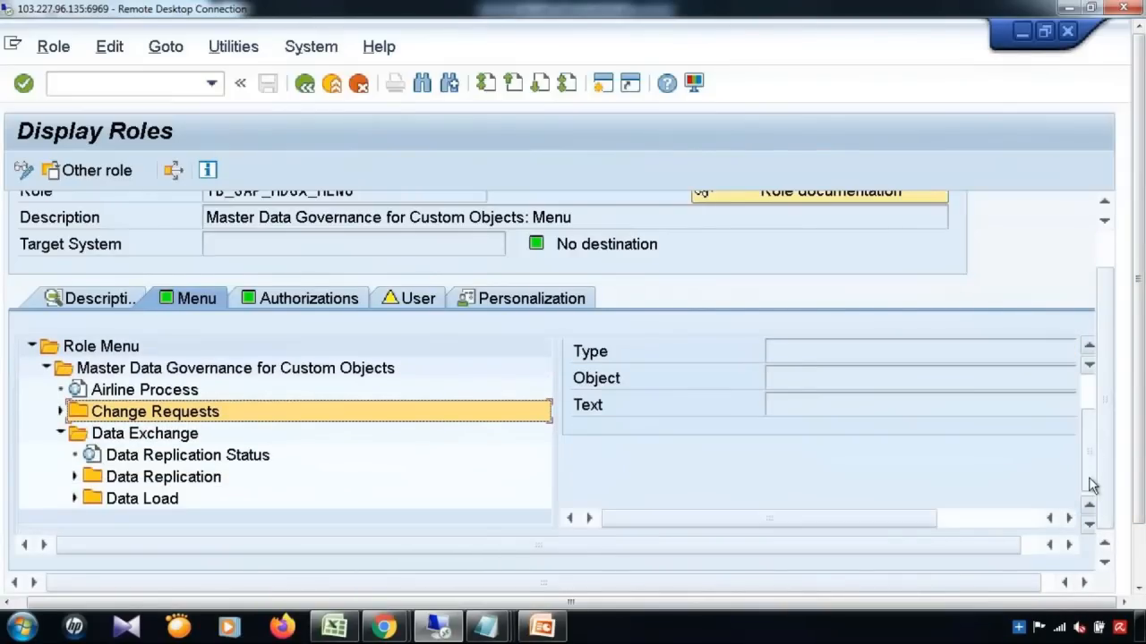
{"action": "left_click", "coordinate": [143, 437]}
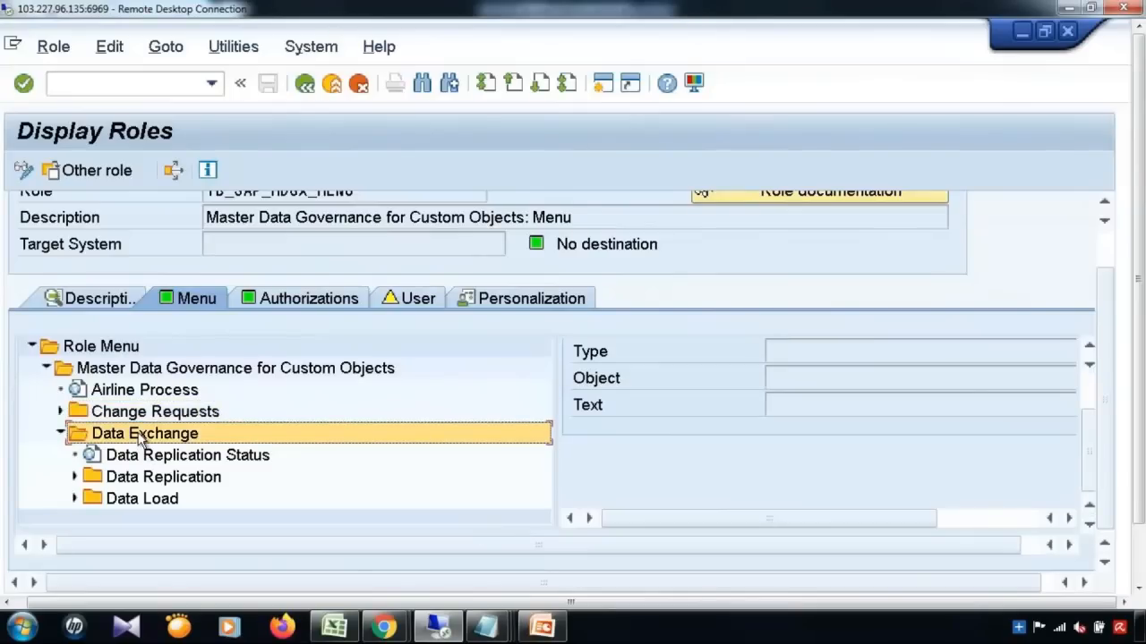
{"action": "left_click", "coordinate": [179, 480]}
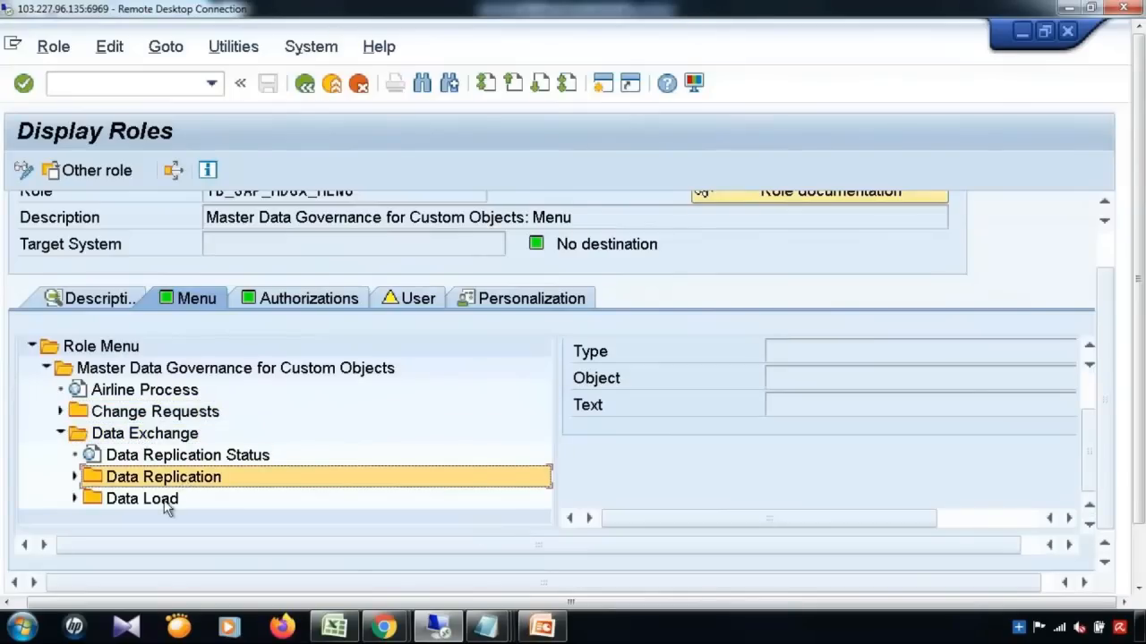
{"action": "left_click", "coordinate": [164, 504]}
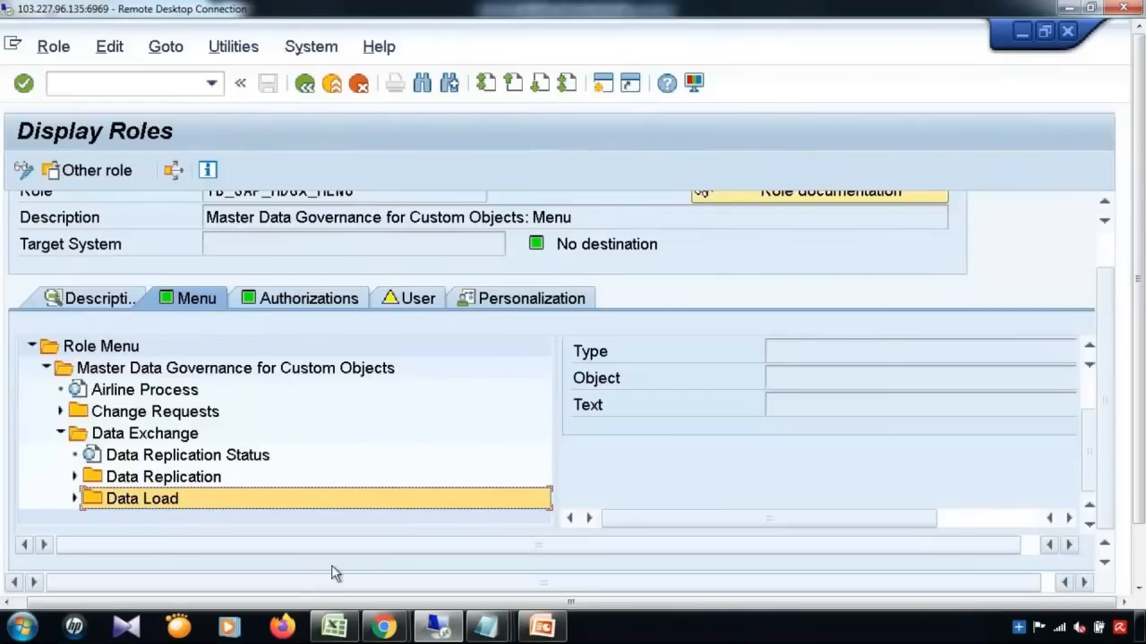
{"action": "left_click_drag", "start_coordinate": [1141, 400], "coordinate": [1141, 484]}
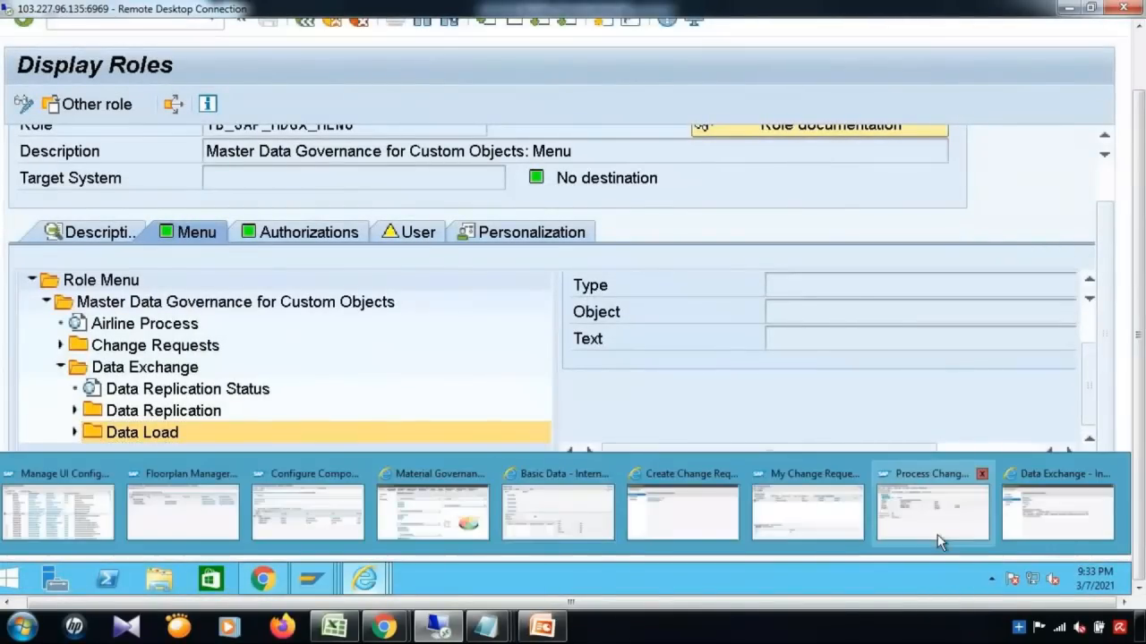
Step: Bring back the Data Exchange window and scroll through its empty Replication Status Information table
{"action": "left_click", "coordinate": [1070, 515]}
{"action": "left_click_drag", "start_coordinate": [1142, 220], "coordinate": [1142, 136]}
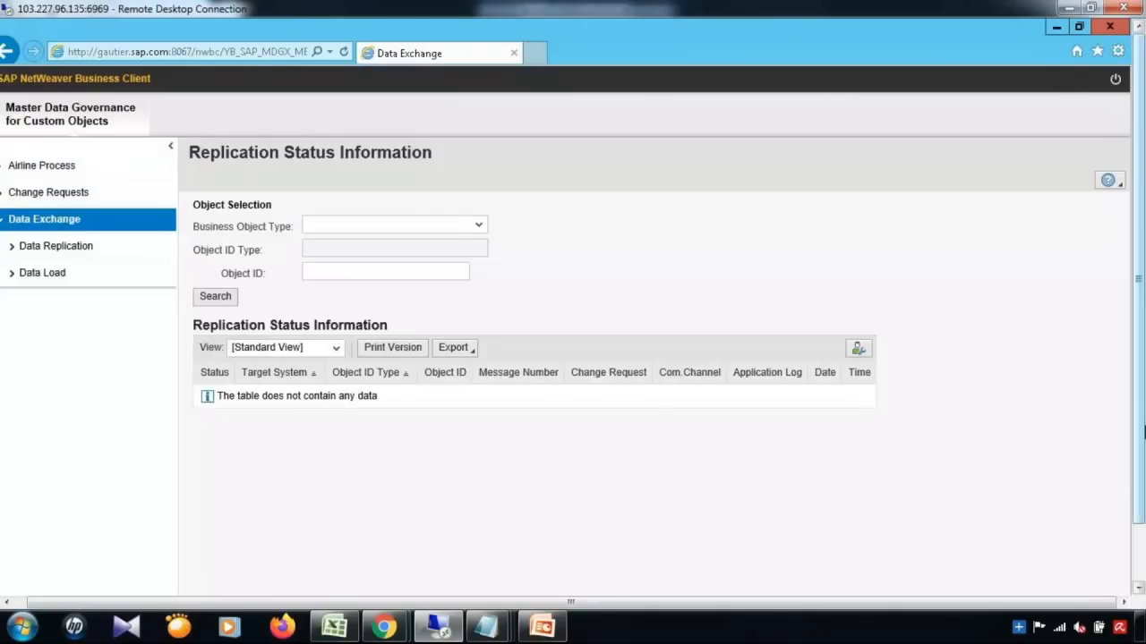
{"action": "left_click_drag", "start_coordinate": [1144, 433], "coordinate": [1144, 546]}
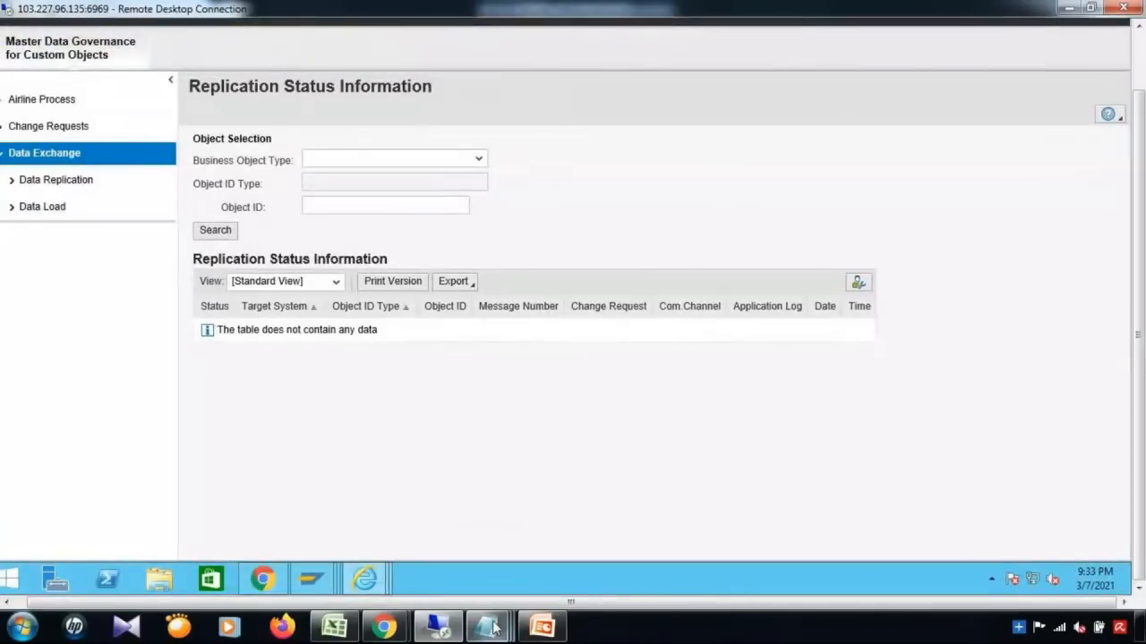
Step: Return to Display Roles, select the Change Requests folder, then switch to the Book6 workbook
{"action": "mouse_move", "coordinate": [310, 579]}
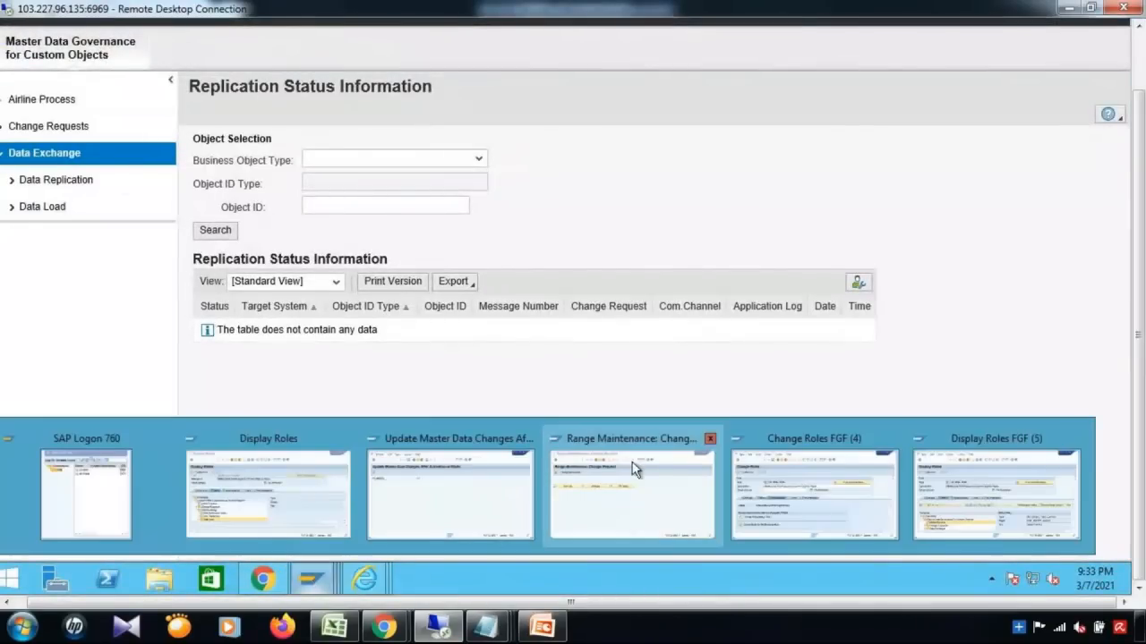
{"action": "left_click", "coordinate": [1045, 498]}
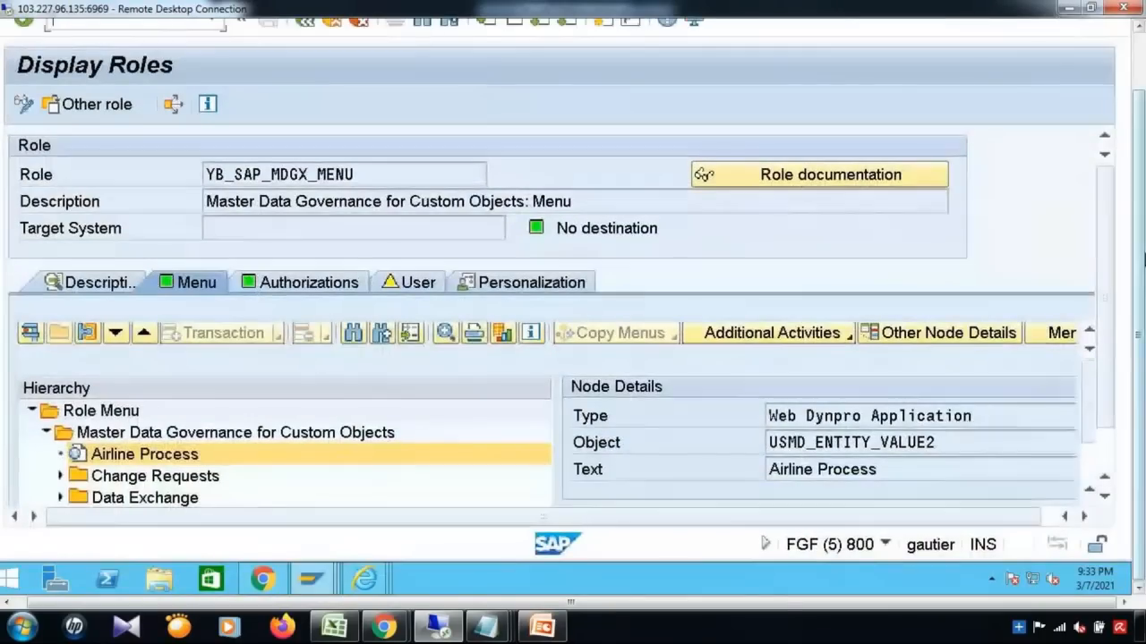
{"action": "mouse_move", "coordinate": [1143, 301]}
{"action": "left_mouse_down"}
{"action": "mouse_move", "coordinate": [1142, 218]}
{"action": "mouse_move", "coordinate": [1140, 280]}
{"action": "left_mouse_up"}
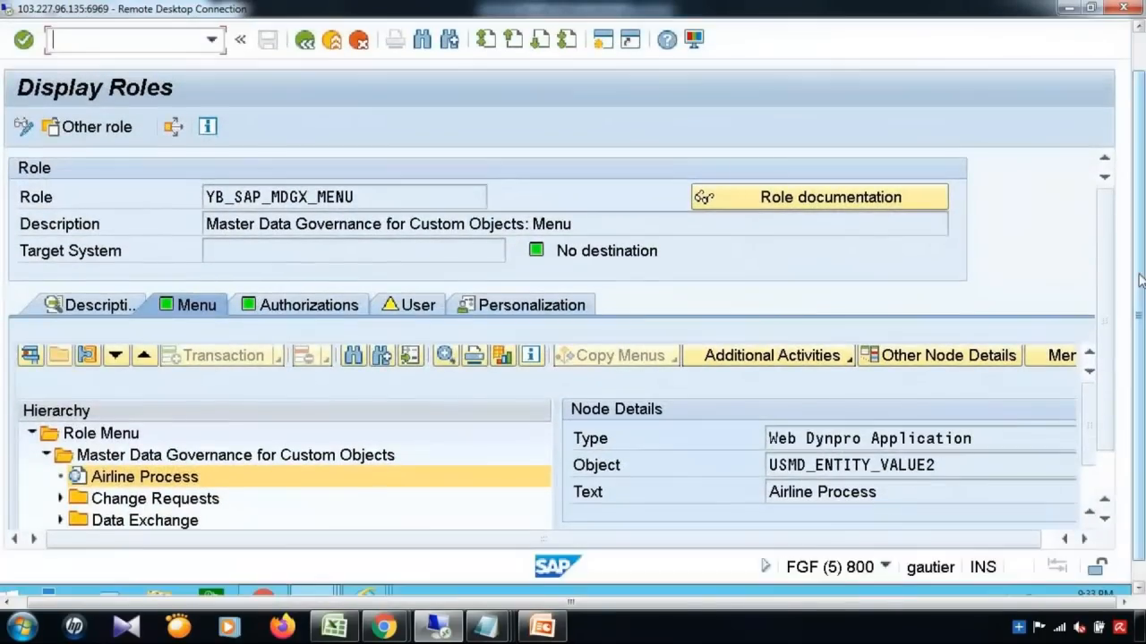
{"action": "left_click", "coordinate": [193, 508]}
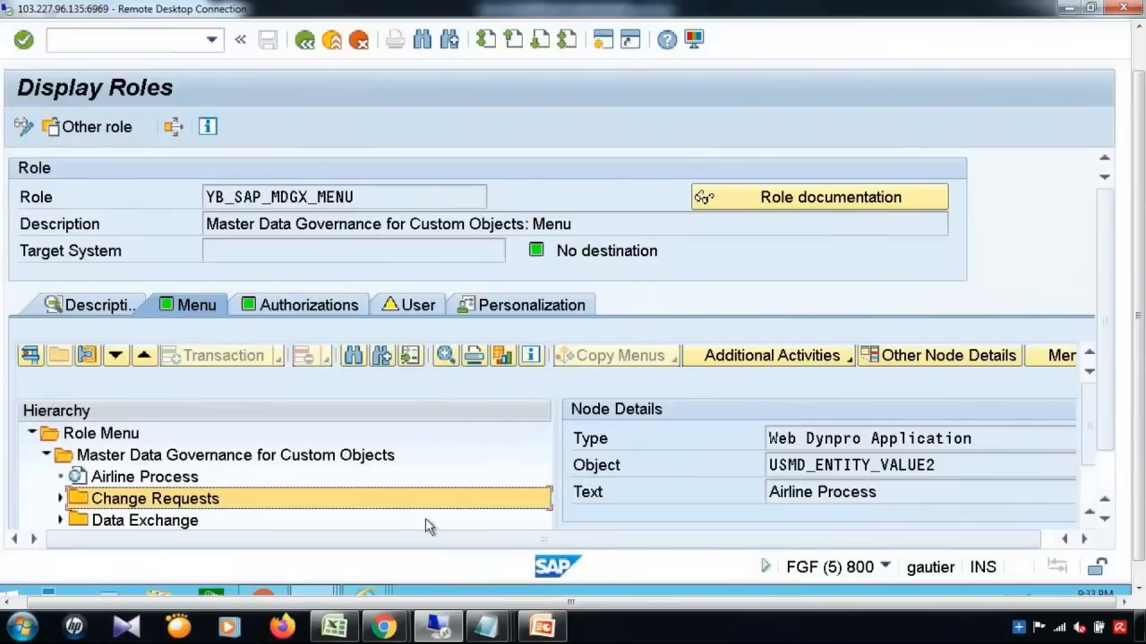
{"action": "left_click_drag", "start_coordinate": [1143, 255], "coordinate": [1142, 137]}
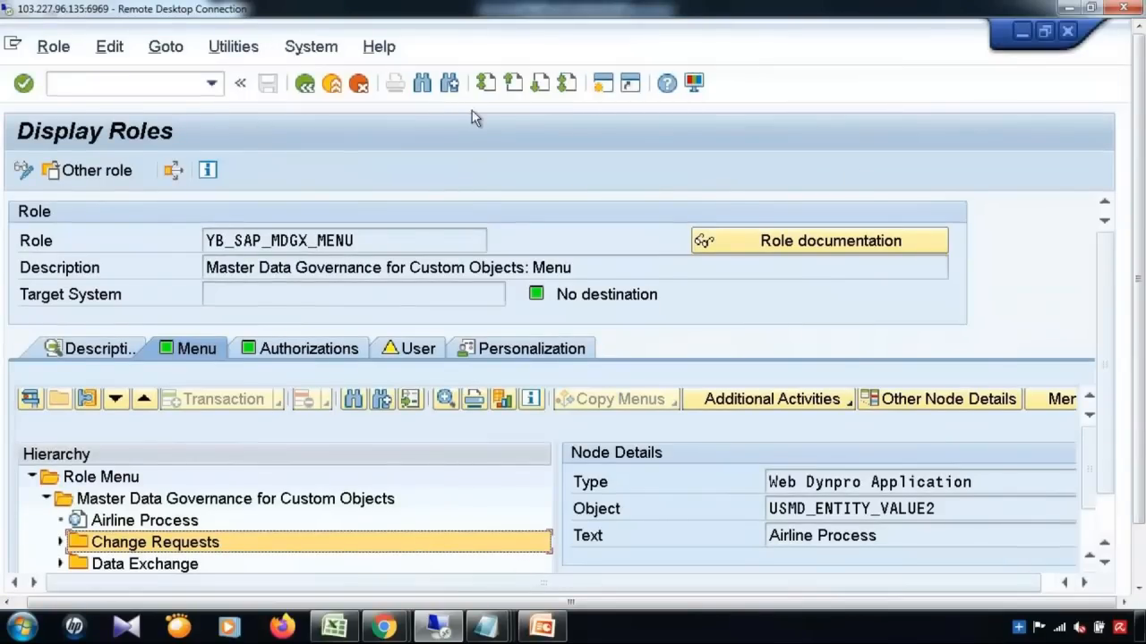
{"action": "left_click", "coordinate": [136, 85]}
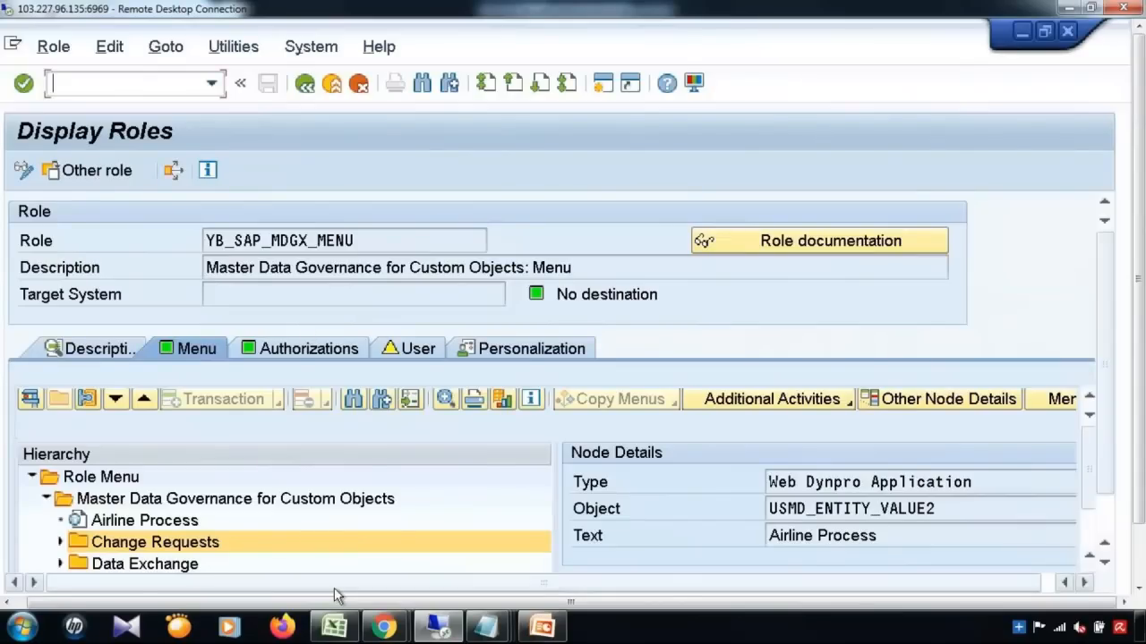
{"action": "left_click", "coordinate": [334, 627]}
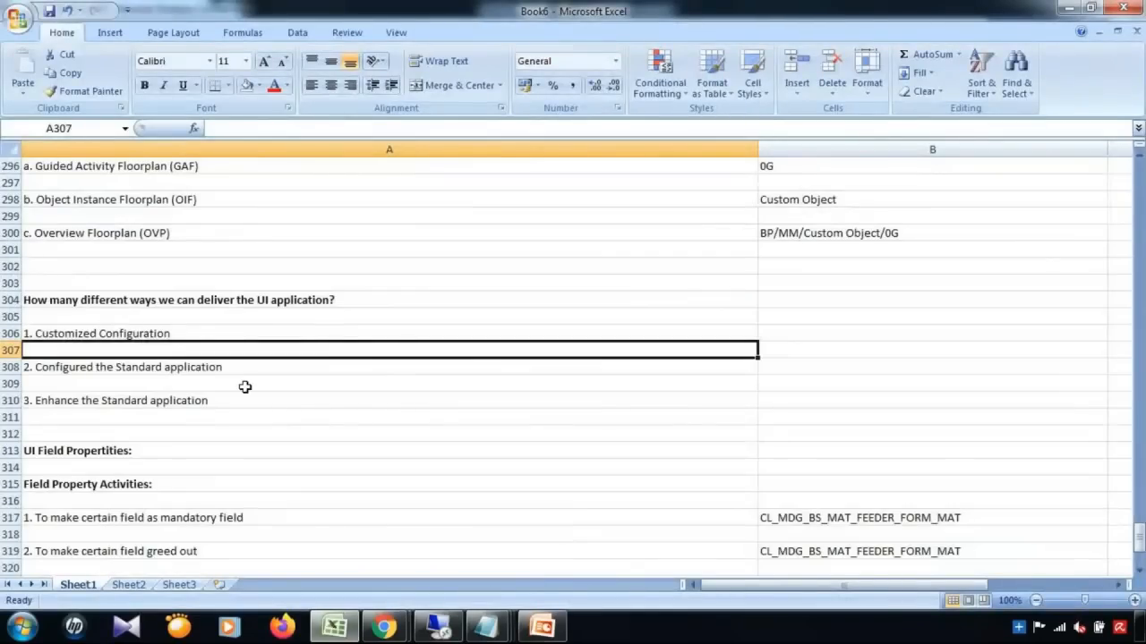
Step: Fill cell A306 '1. Customized Configuration' light green, move to A308, and return to SAP
{"action": "left_click", "coordinate": [200, 333]}
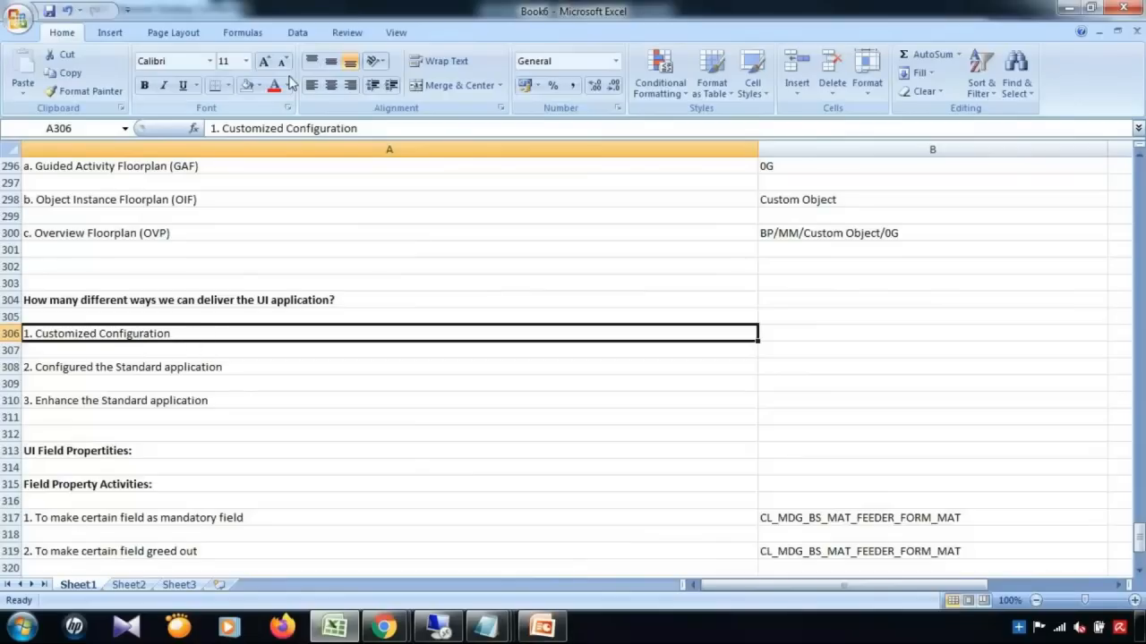
{"action": "left_click", "coordinate": [258, 85]}
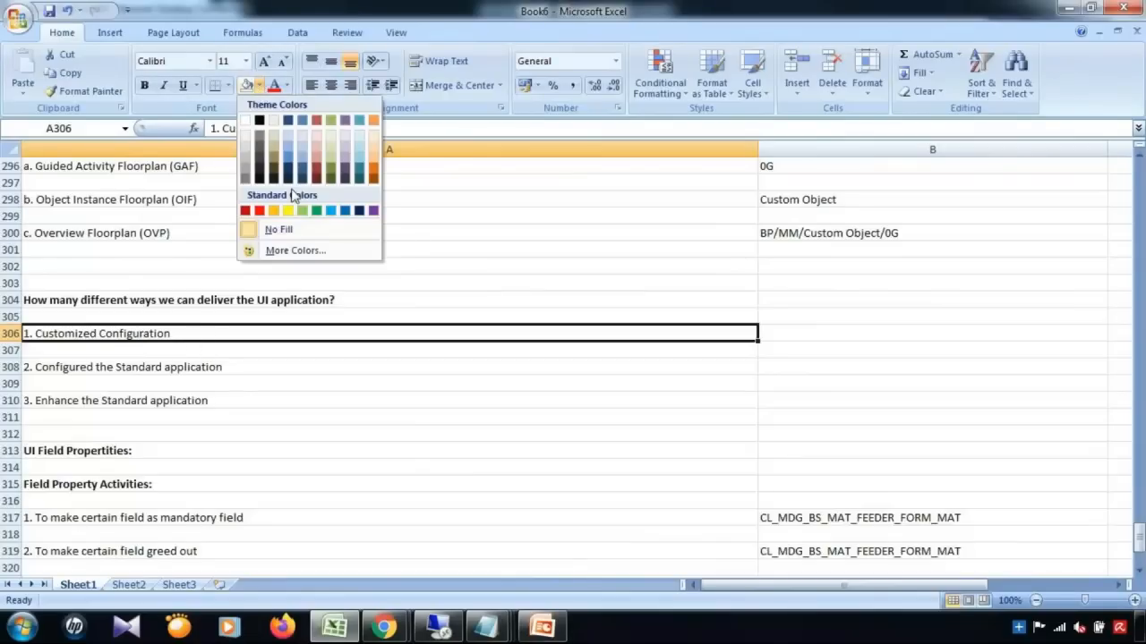
{"action": "left_click", "coordinate": [302, 210]}
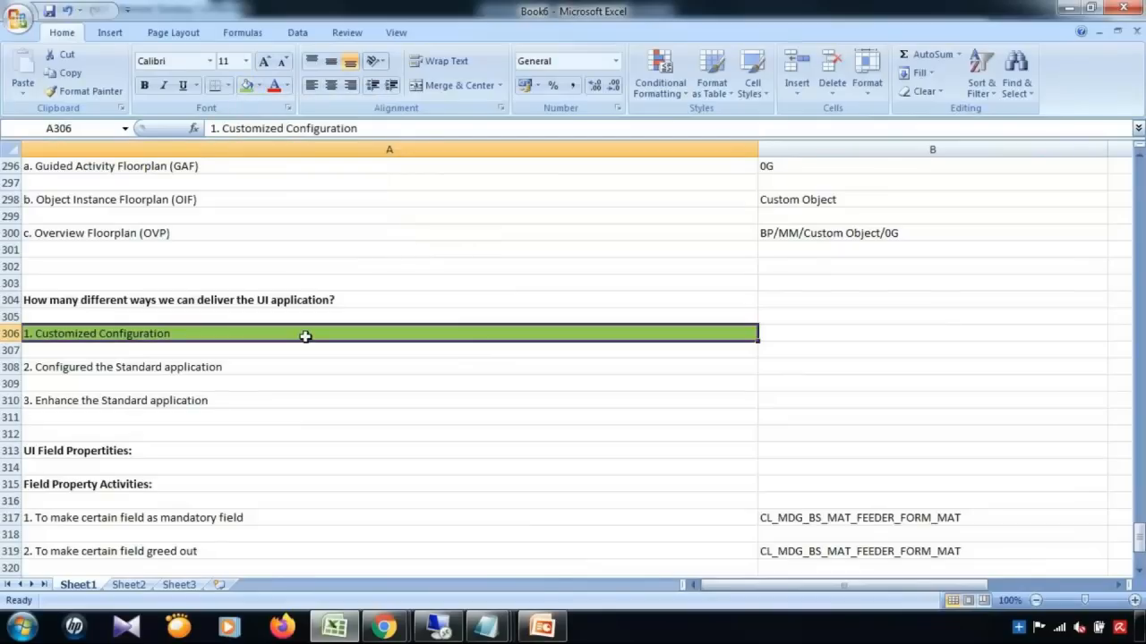
{"action": "left_click", "coordinate": [226, 371]}
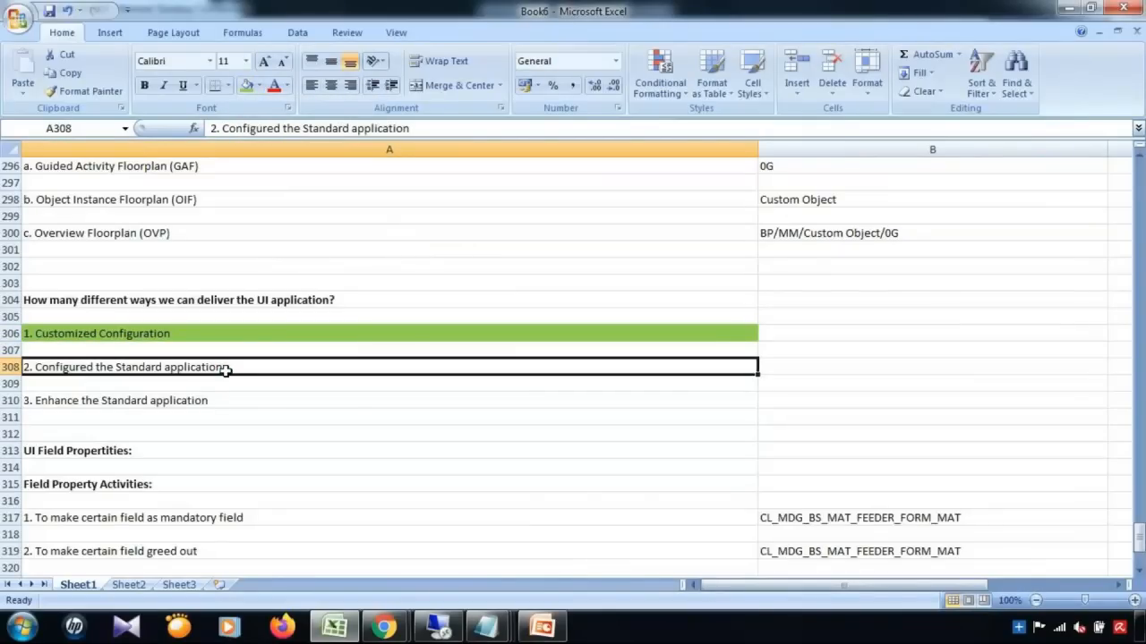
{"action": "left_click", "coordinate": [440, 626]}
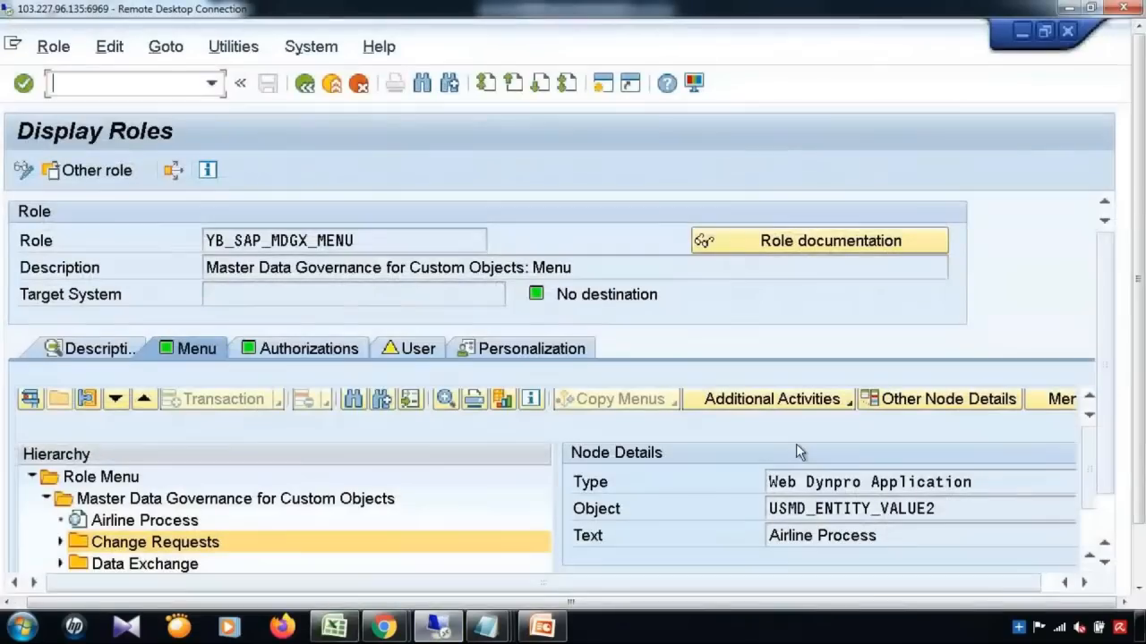
Step: Close the timed-out Manage UI Configurations tab and minimize Internet Explorer to reveal Display Roles
{"action": "left_click_drag", "start_coordinate": [1138, 429], "coordinate": [1137, 498]}
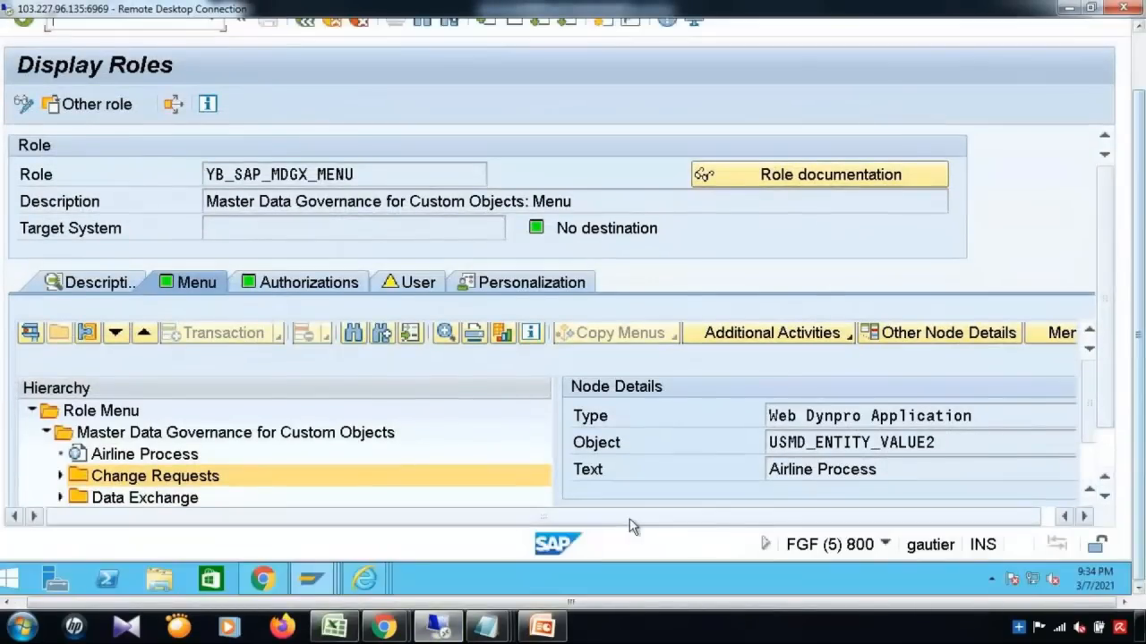
{"action": "mouse_move", "coordinate": [365, 582]}
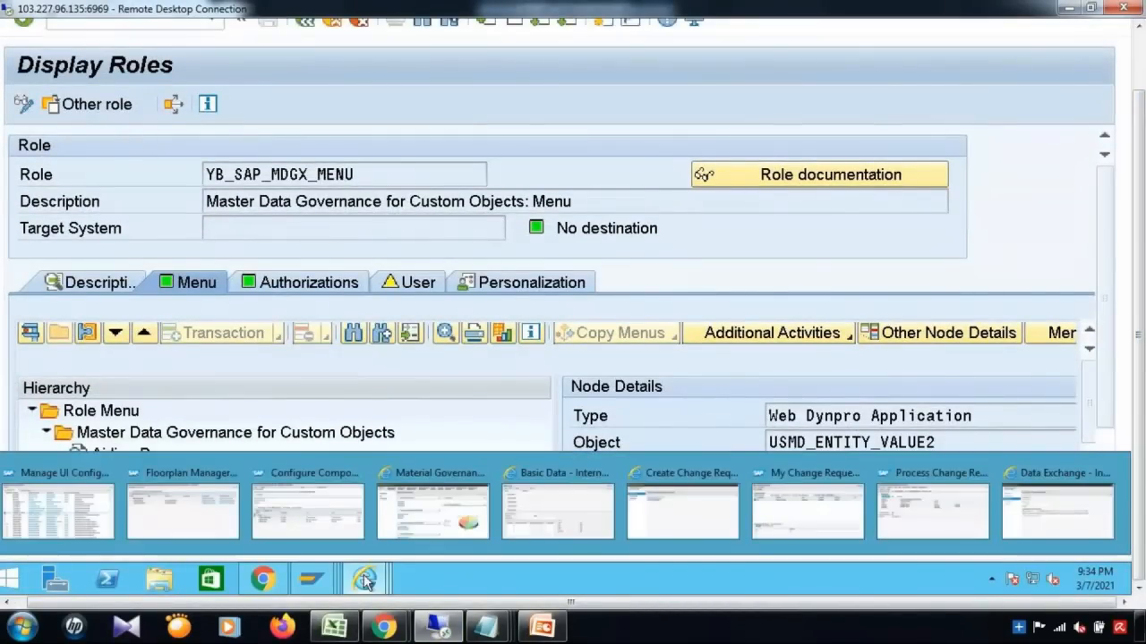
{"action": "left_click", "coordinate": [100, 521]}
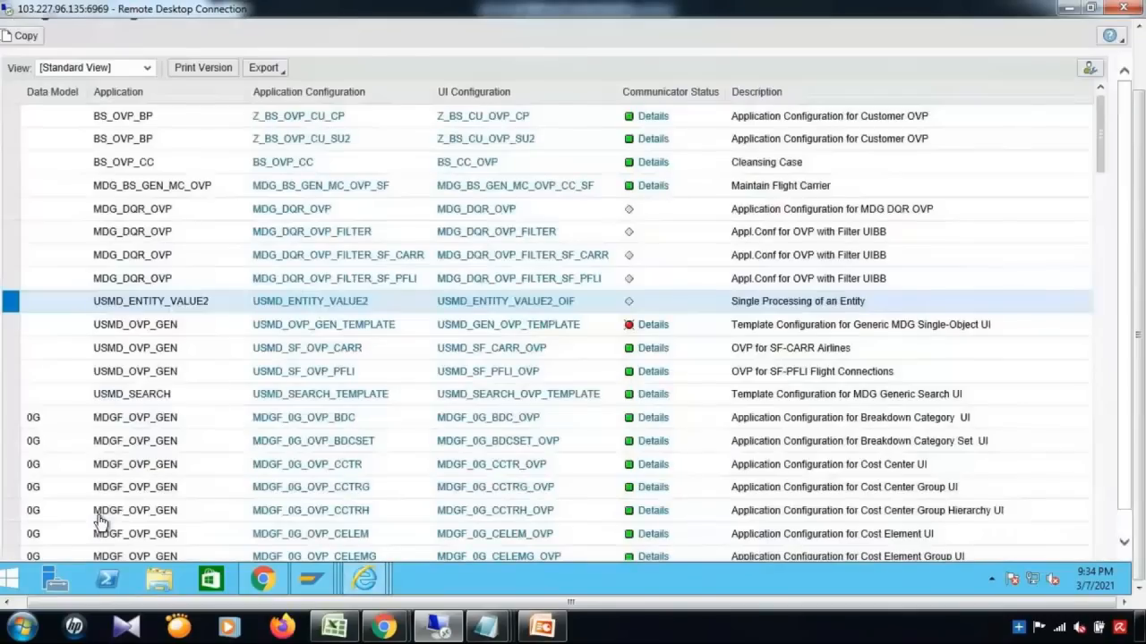
{"action": "left_click_drag", "start_coordinate": [1102, 156], "coordinate": [1098, 227]}
{"action": "left_click", "coordinate": [1136, 48]}
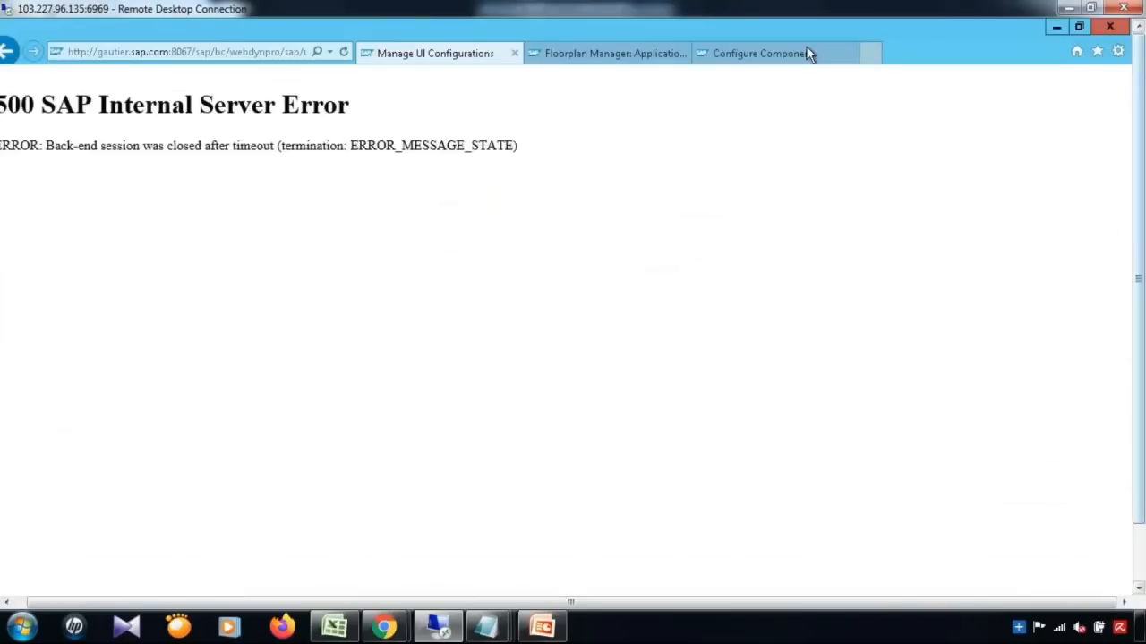
{"action": "left_click", "coordinate": [514, 54]}
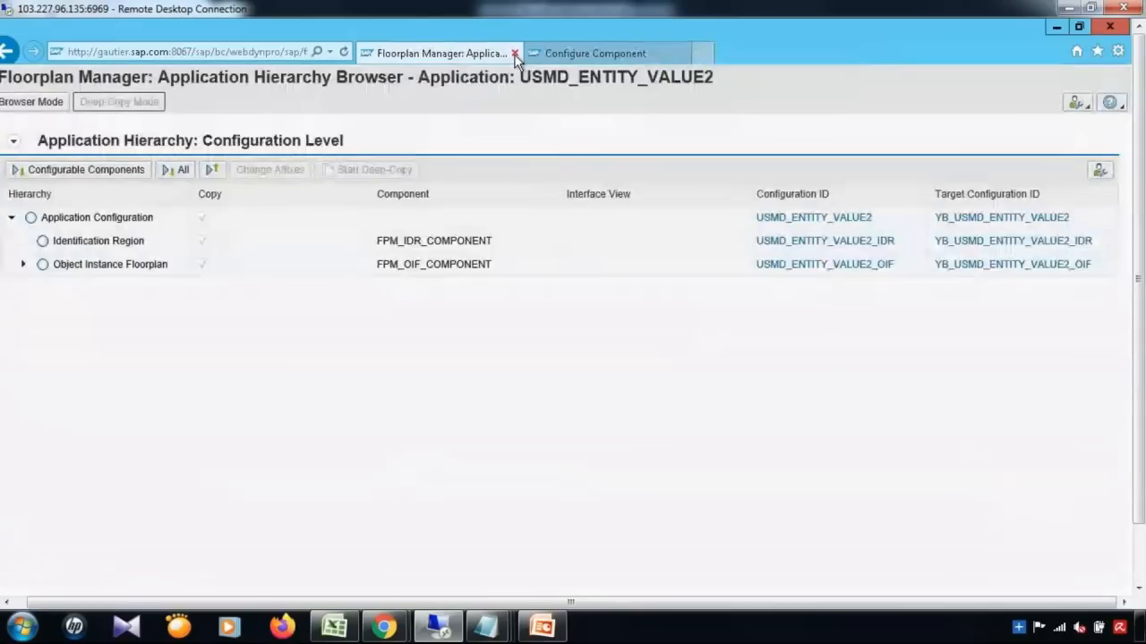
{"action": "left_click", "coordinate": [1056, 27]}
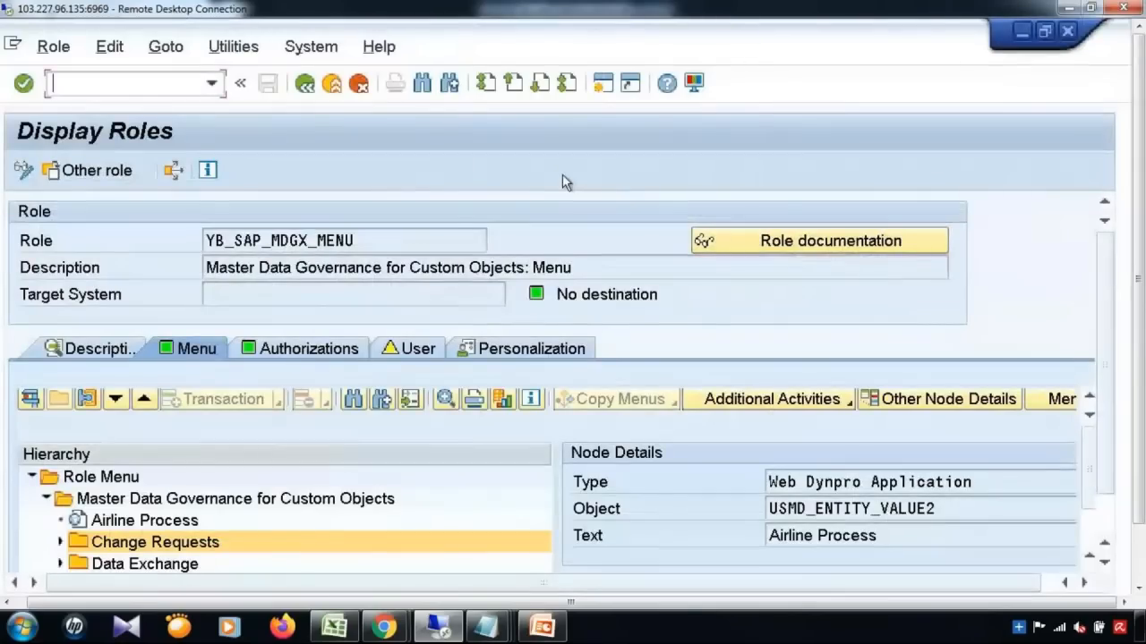
{"action": "left_click", "coordinate": [211, 83]}
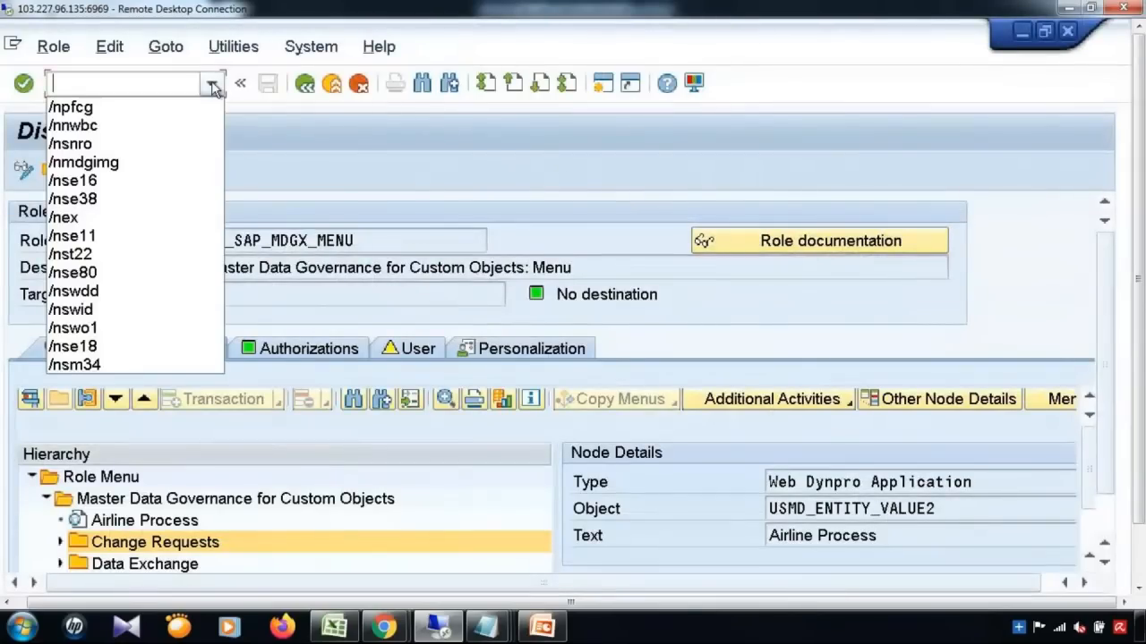
Step: Run /nmdgimg and execute General Settings > UI Modeling > Manage UI Configurations, maximizing the browser
{"action": "left_click", "coordinate": [168, 161]}
{"action": "key", "text": "Return"}
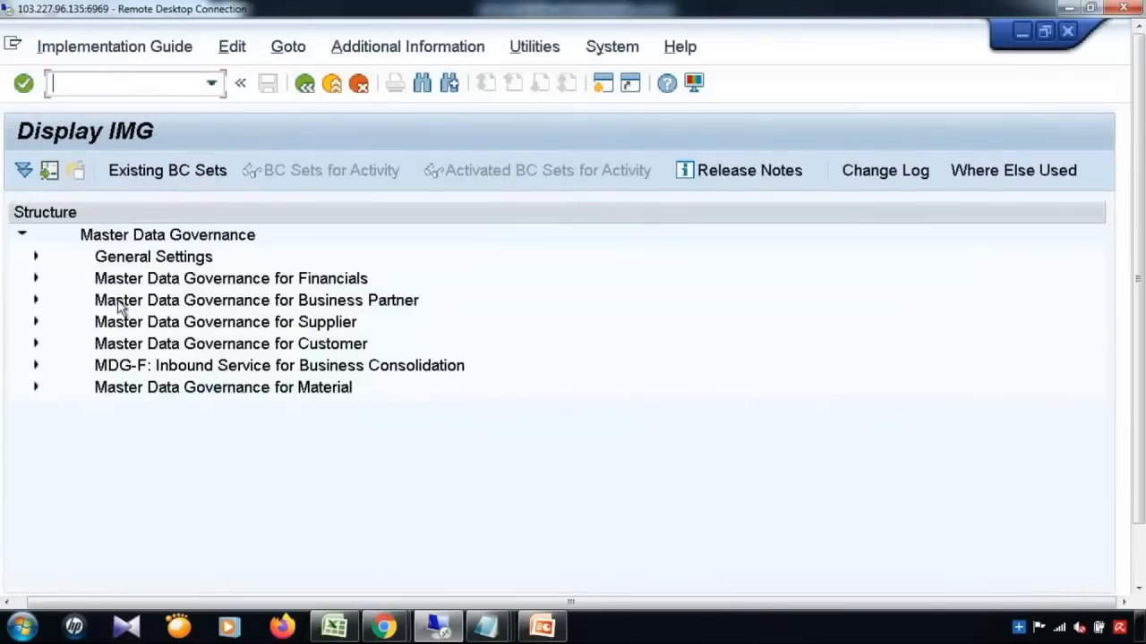
{"action": "left_click", "coordinate": [36, 257]}
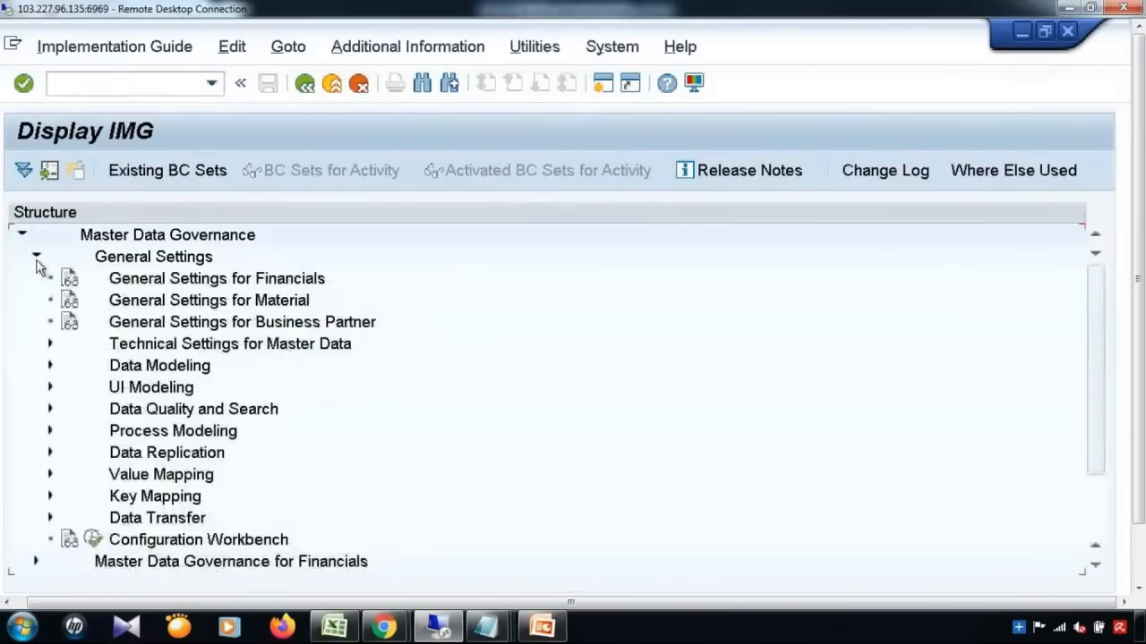
{"action": "left_click", "coordinate": [50, 387]}
{"action": "left_click", "coordinate": [107, 430]}
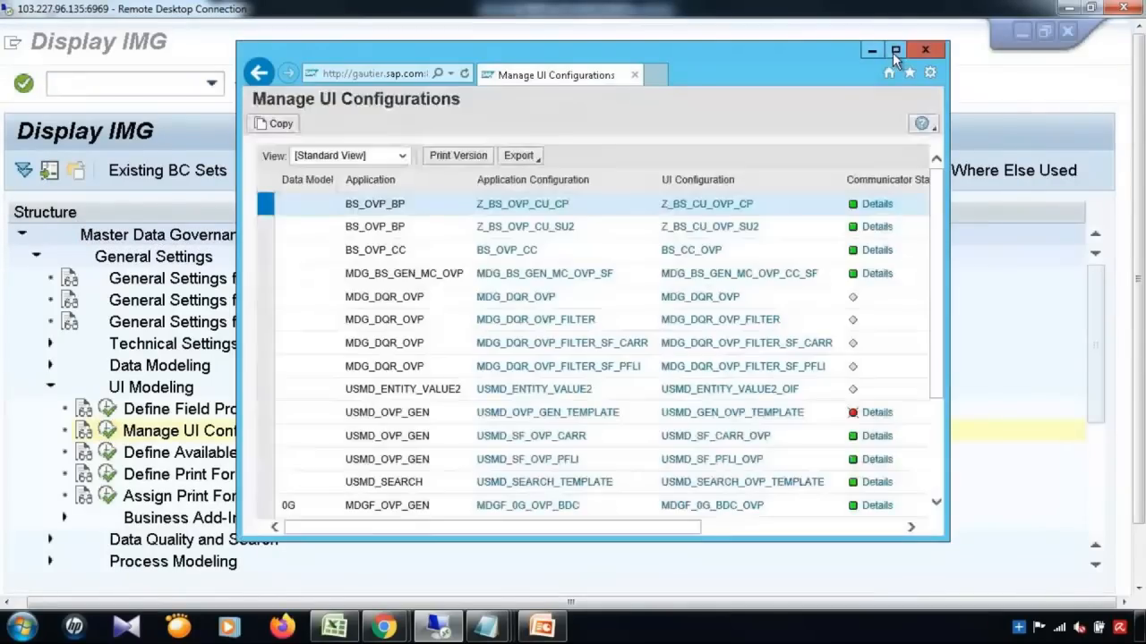
{"action": "left_click", "coordinate": [894, 50]}
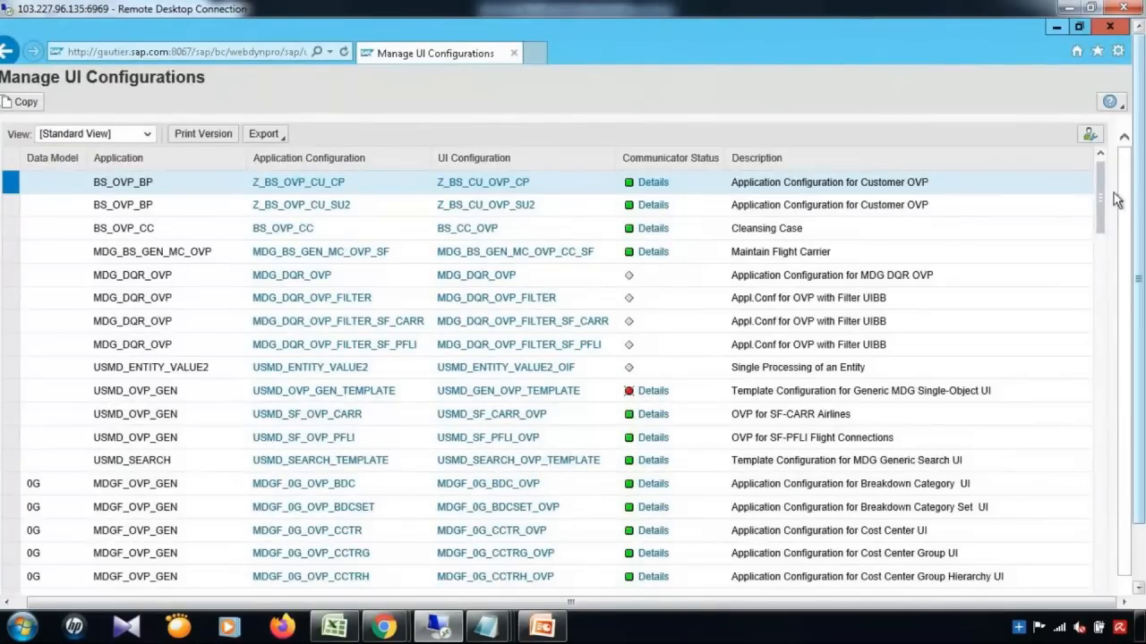
{"action": "left_click_drag", "start_coordinate": [1100, 200], "coordinate": [1103, 275]}
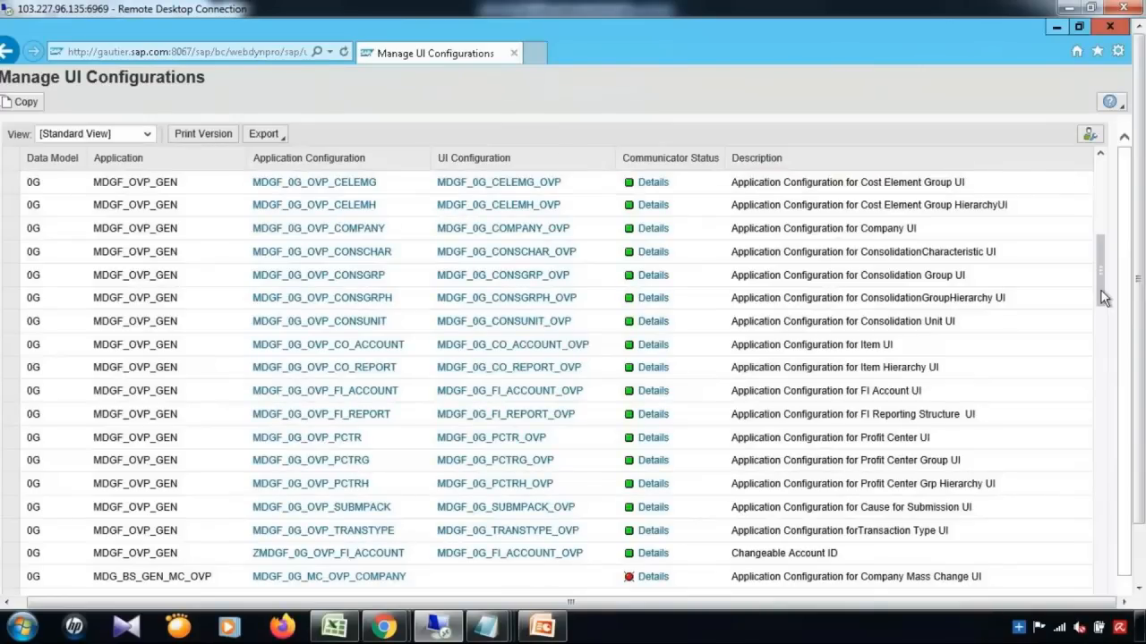
Step: Scroll the UI configurations list down to the BP OVP entries, then switch to Excel
{"action": "left_click", "coordinate": [1102, 351]}
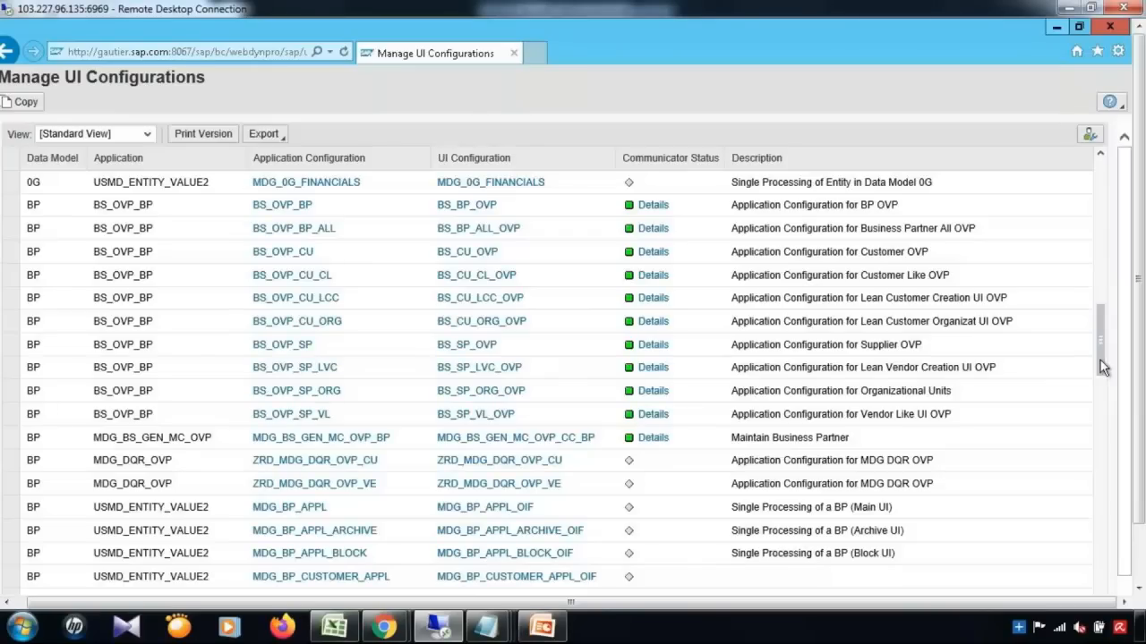
{"action": "left_click", "coordinate": [352, 632]}
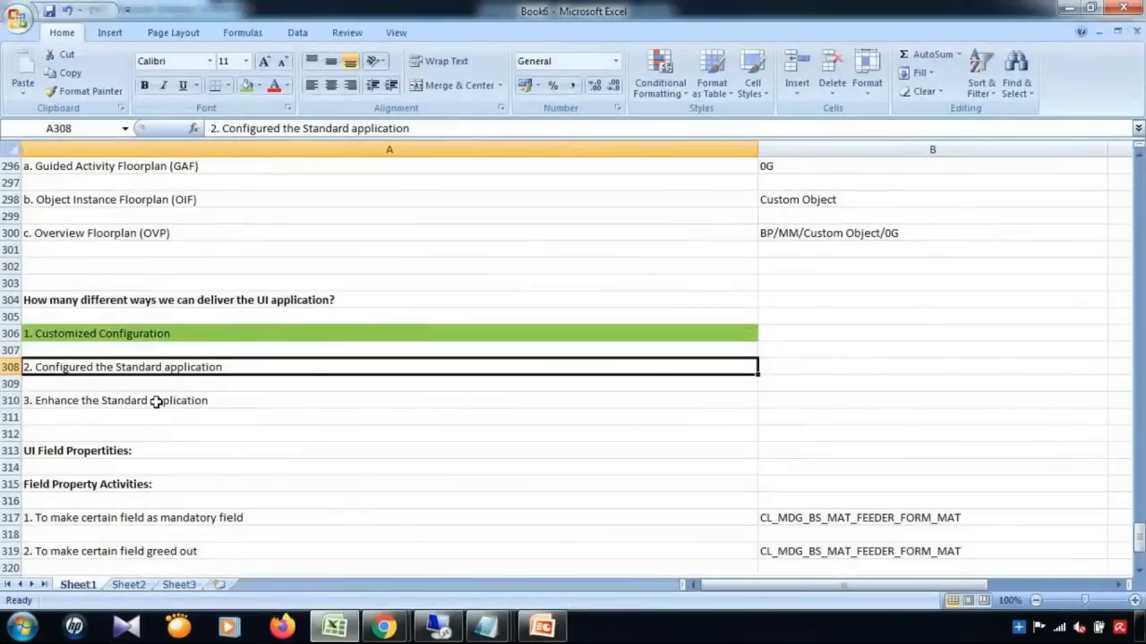
Step: Review the '3. Enhance the Standard application' note in A310, then return to the SAP session
{"action": "left_click", "coordinate": [155, 401]}
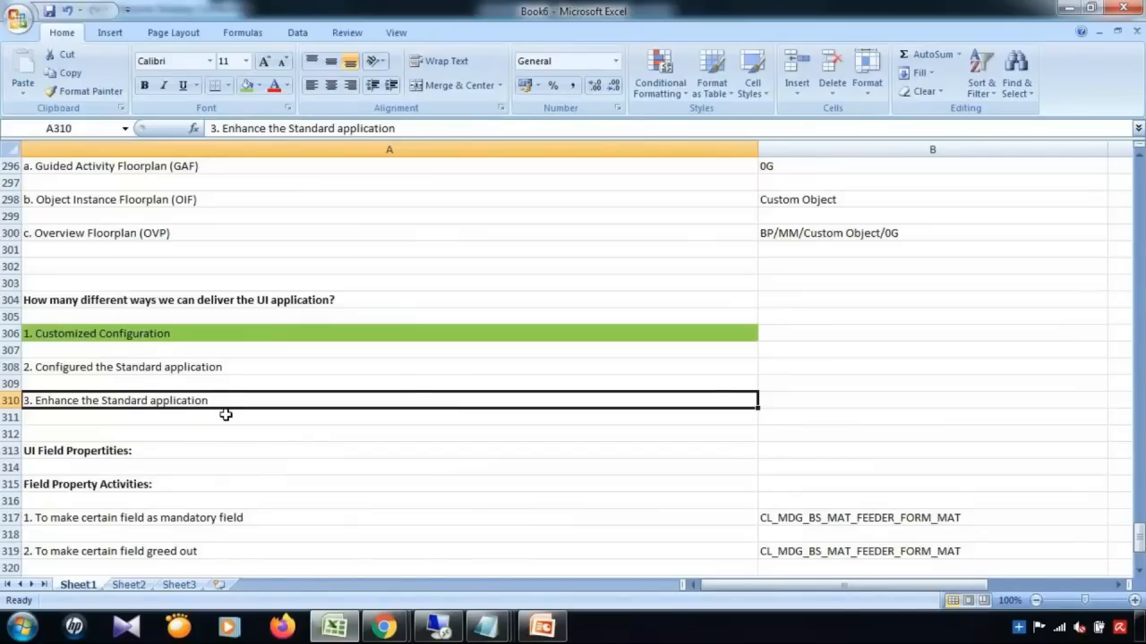
{"action": "left_click", "coordinate": [439, 626]}
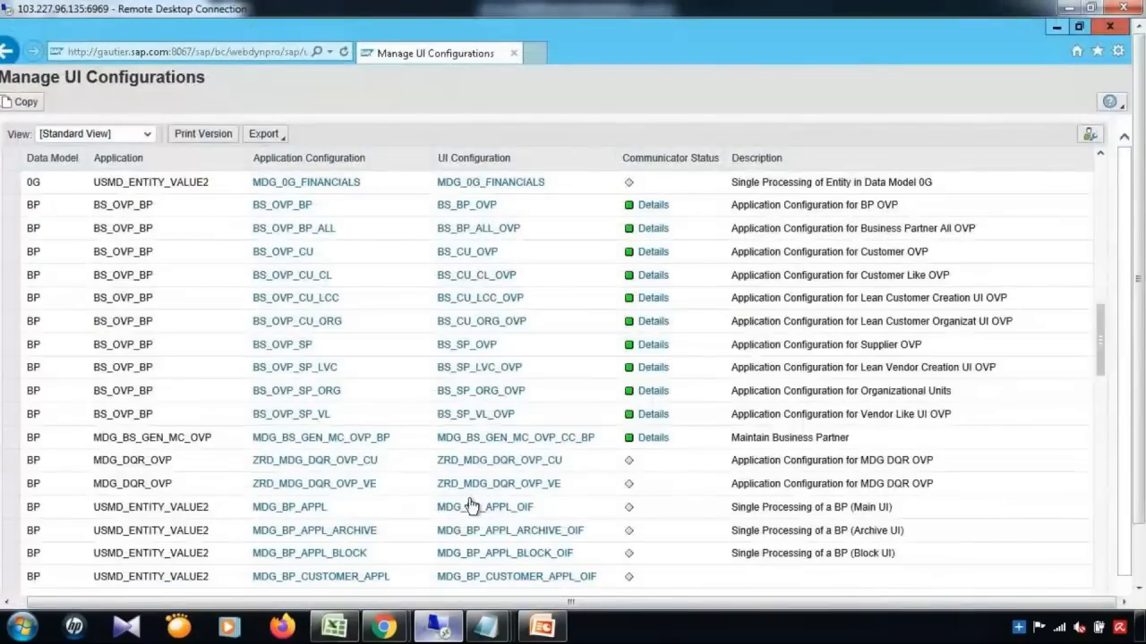
Step: Scroll the UI configurations list to the MM material OVP entries, then minimize the browser
{"action": "left_click", "coordinate": [1057, 28]}
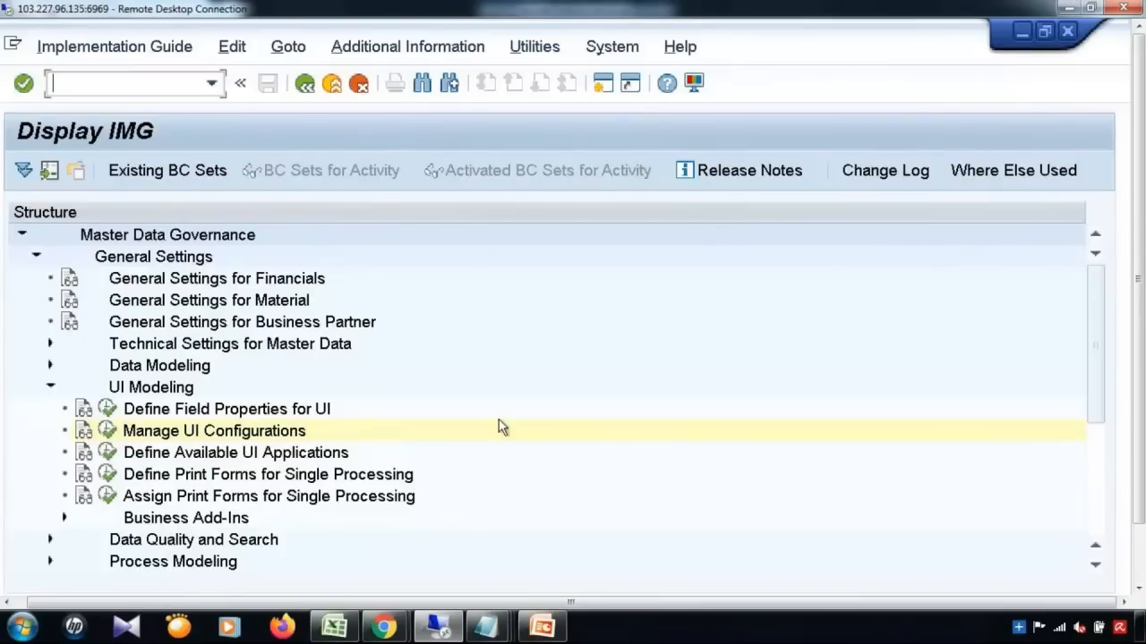
{"action": "left_click", "coordinate": [1138, 553]}
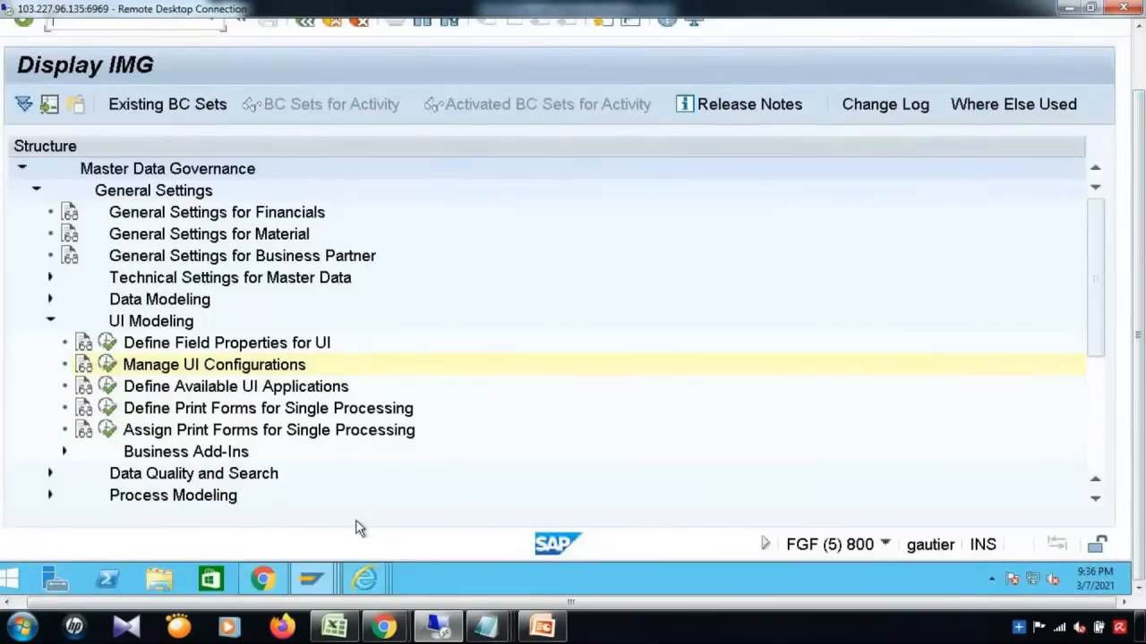
{"action": "mouse_move", "coordinate": [367, 575]}
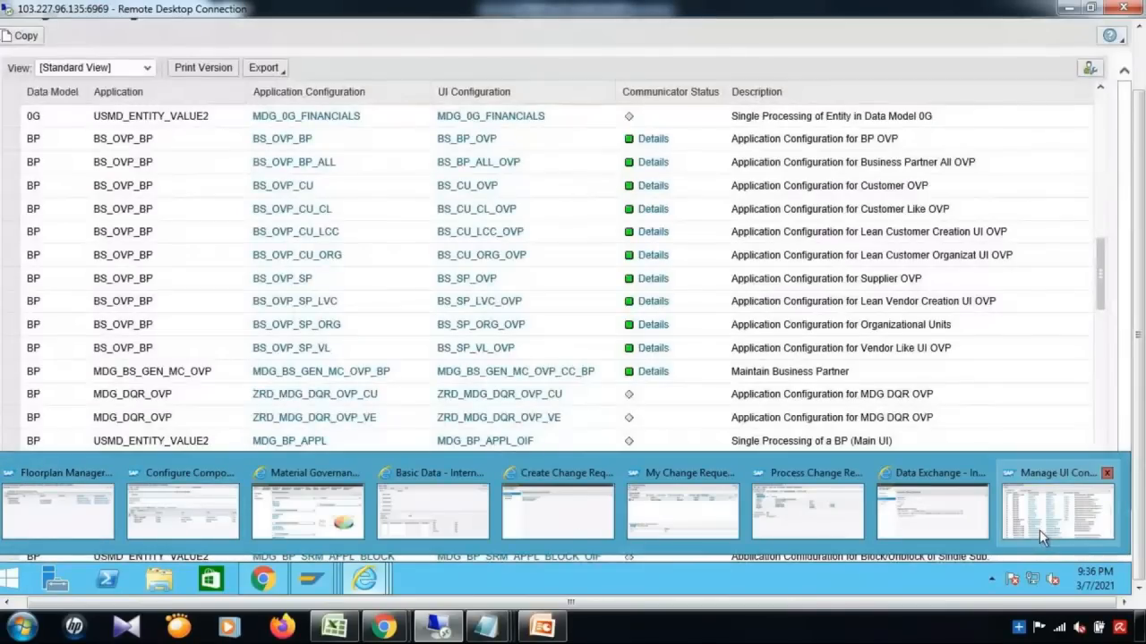
{"action": "left_click", "coordinate": [1040, 533]}
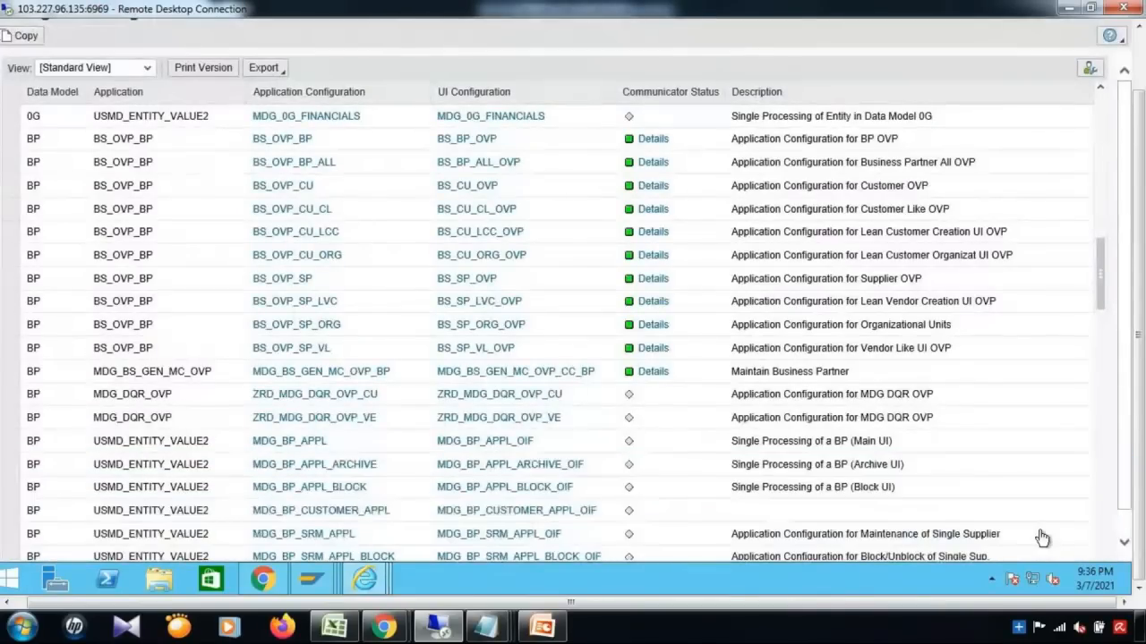
{"action": "left_click_drag", "start_coordinate": [1106, 280], "coordinate": [1106, 457]}
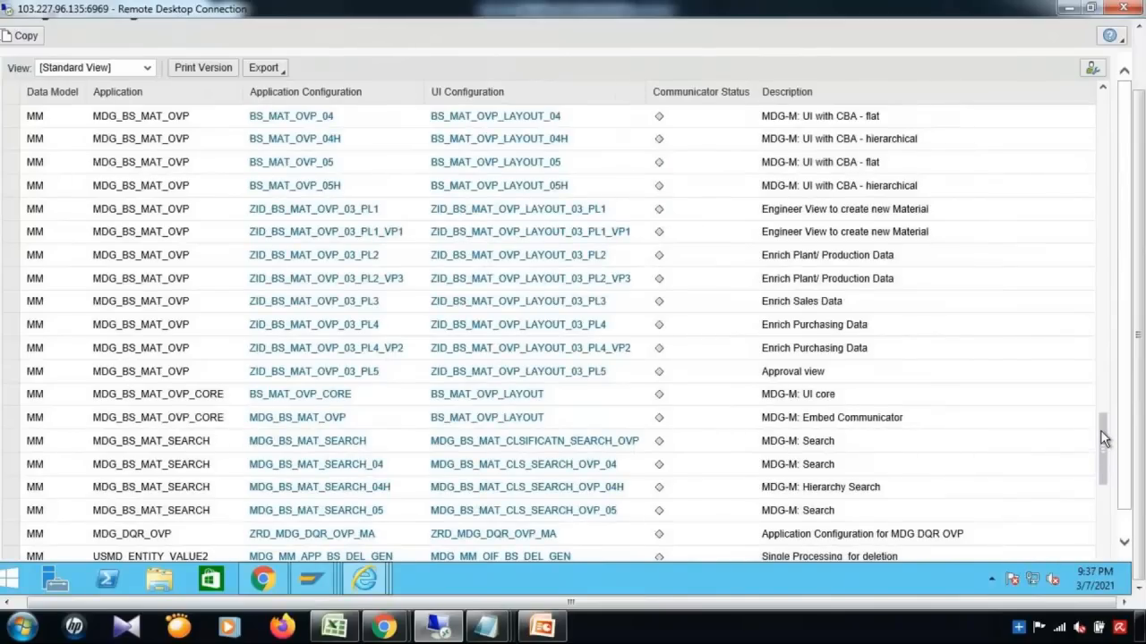
{"action": "left_click_drag", "start_coordinate": [1100, 429], "coordinate": [1102, 417]}
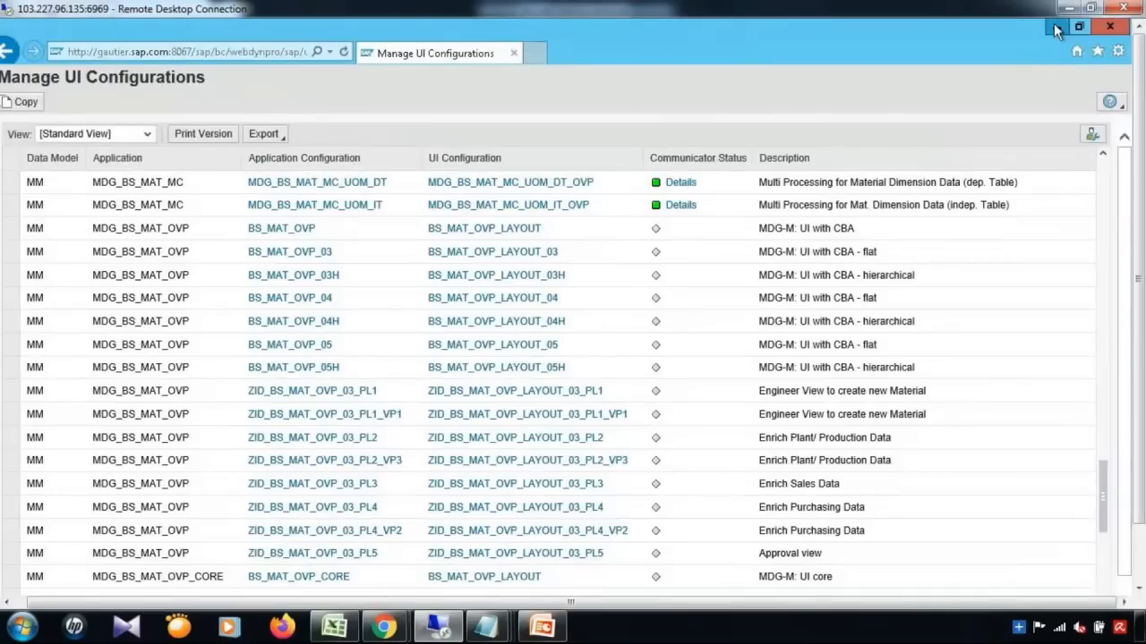
{"action": "left_click", "coordinate": [1058, 30]}
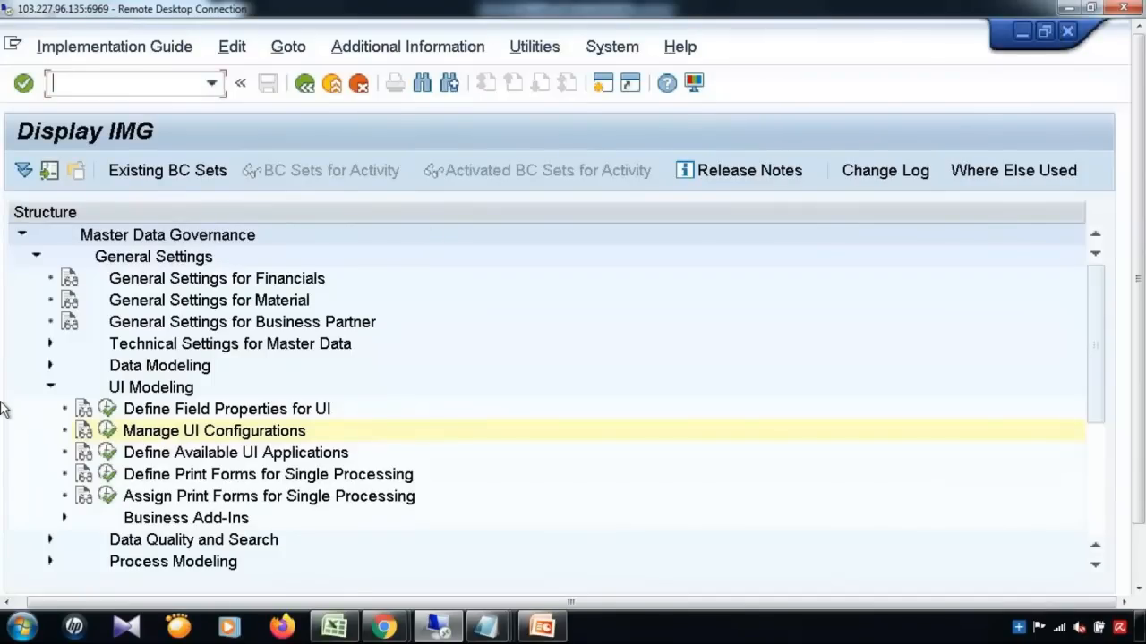
Step: Run Edit Data Model and open the entity types of data model MM
{"action": "left_click", "coordinate": [51, 367]}
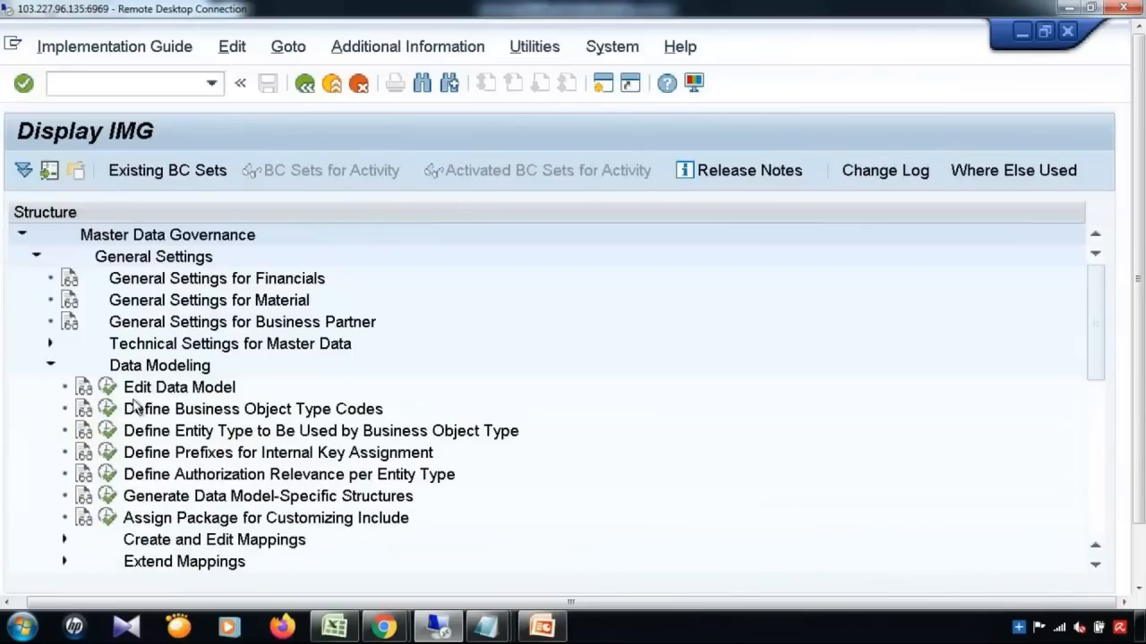
{"action": "left_click", "coordinate": [107, 387]}
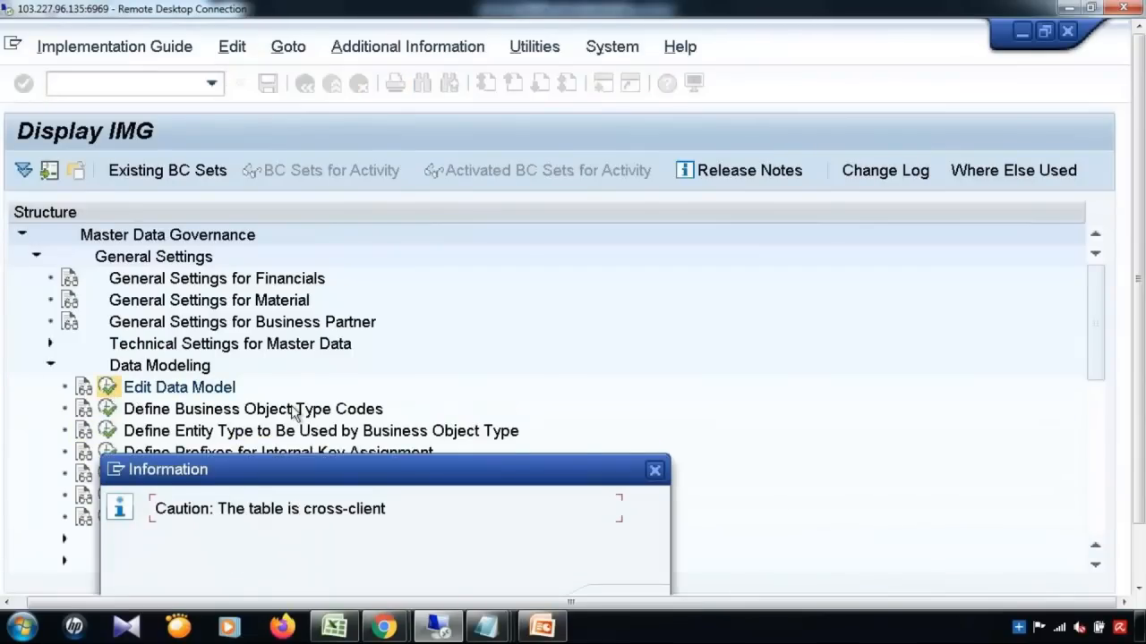
{"action": "key", "text": "Return"}
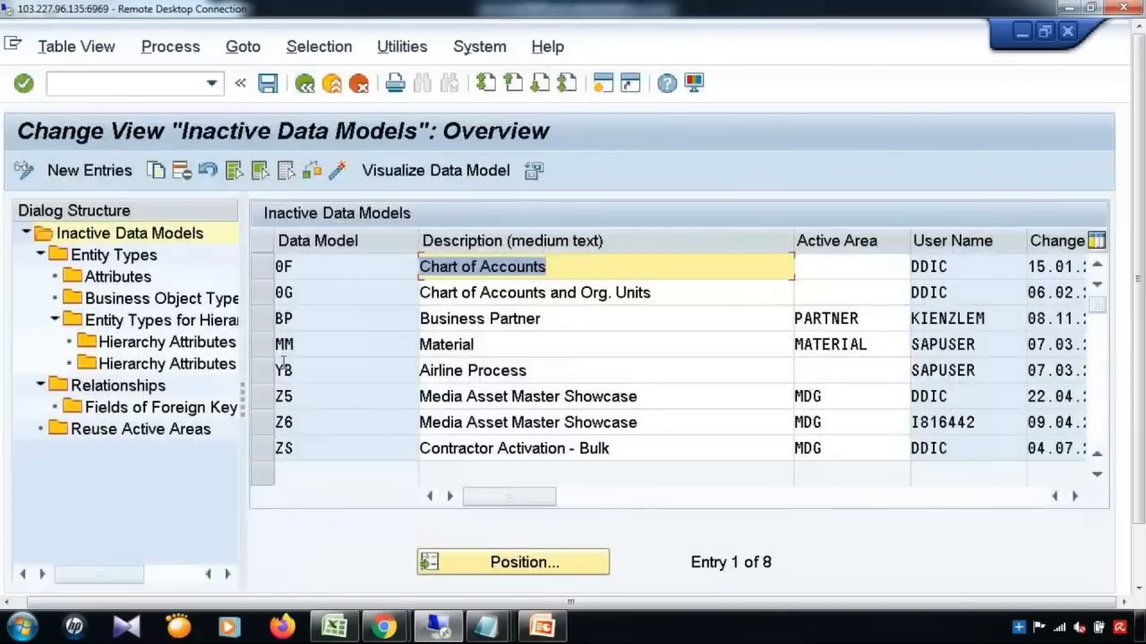
{"action": "left_click", "coordinate": [262, 349]}
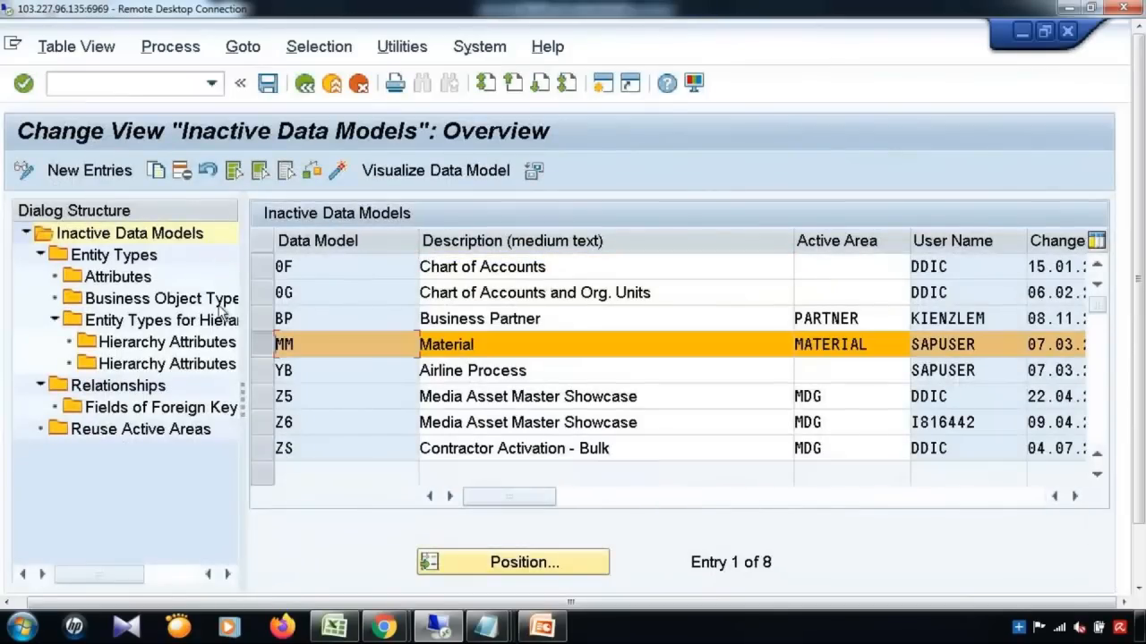
{"action": "left_click", "coordinate": [126, 257]}
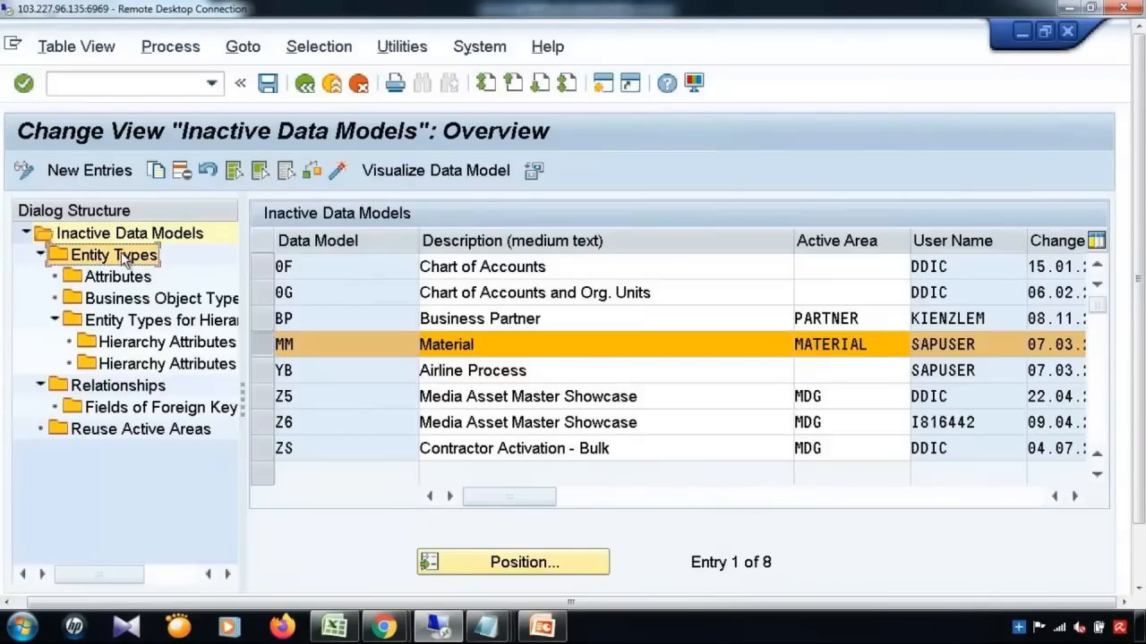
Step: Position the entity type list to MATERIAL
{"action": "left_click", "coordinate": [370, 431]}
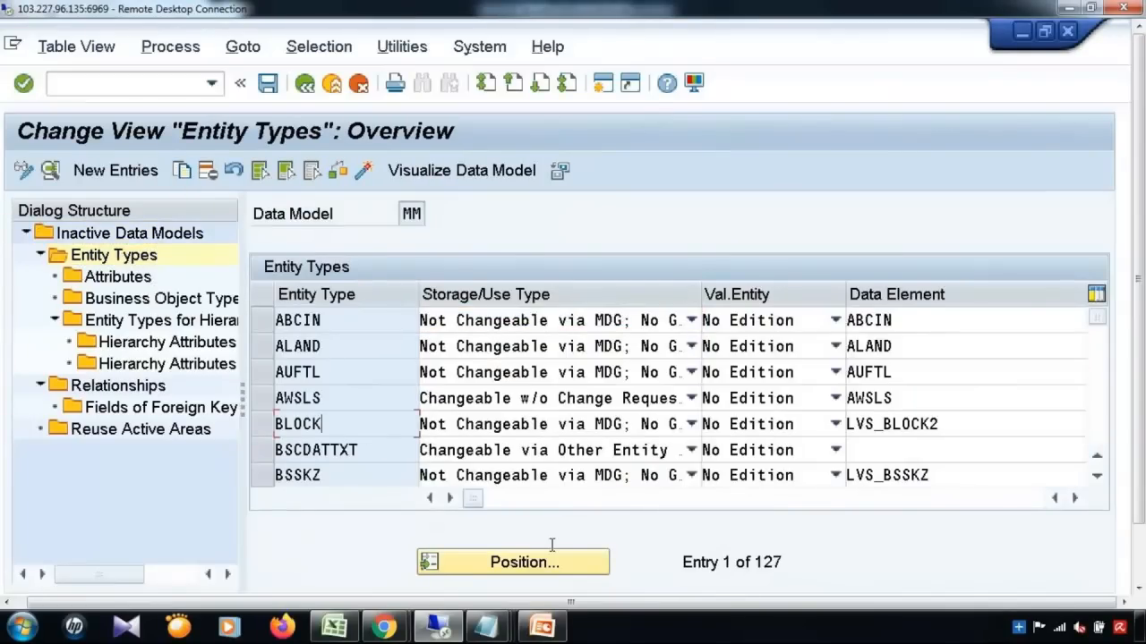
{"action": "left_click", "coordinate": [530, 564]}
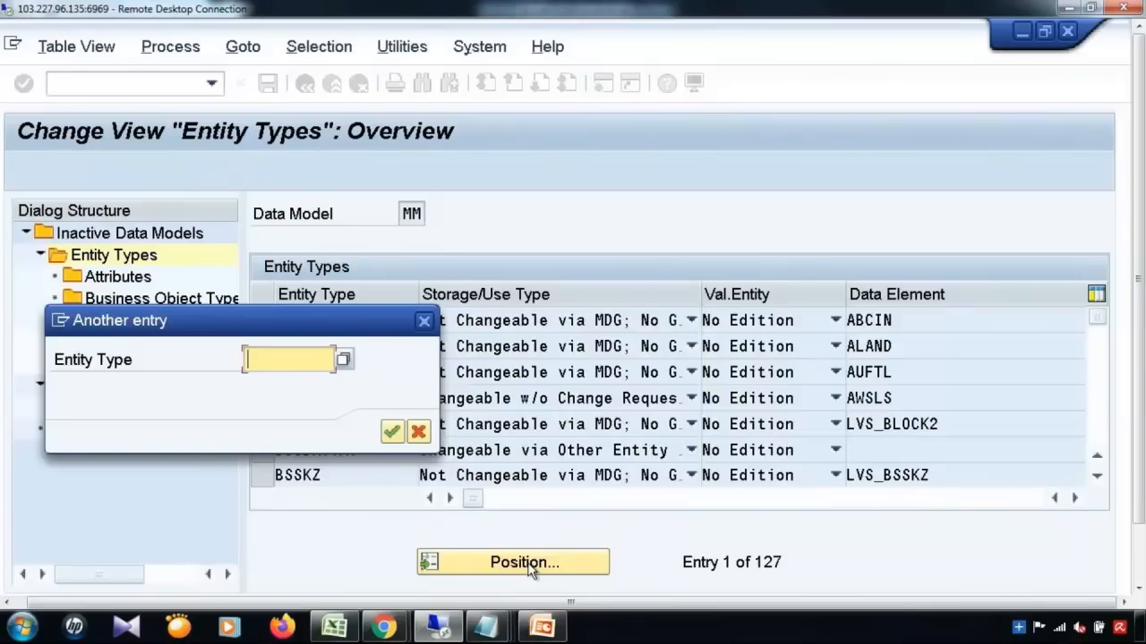
{"action": "type", "text": "MAT"}
{"action": "key", "text": "Down"}
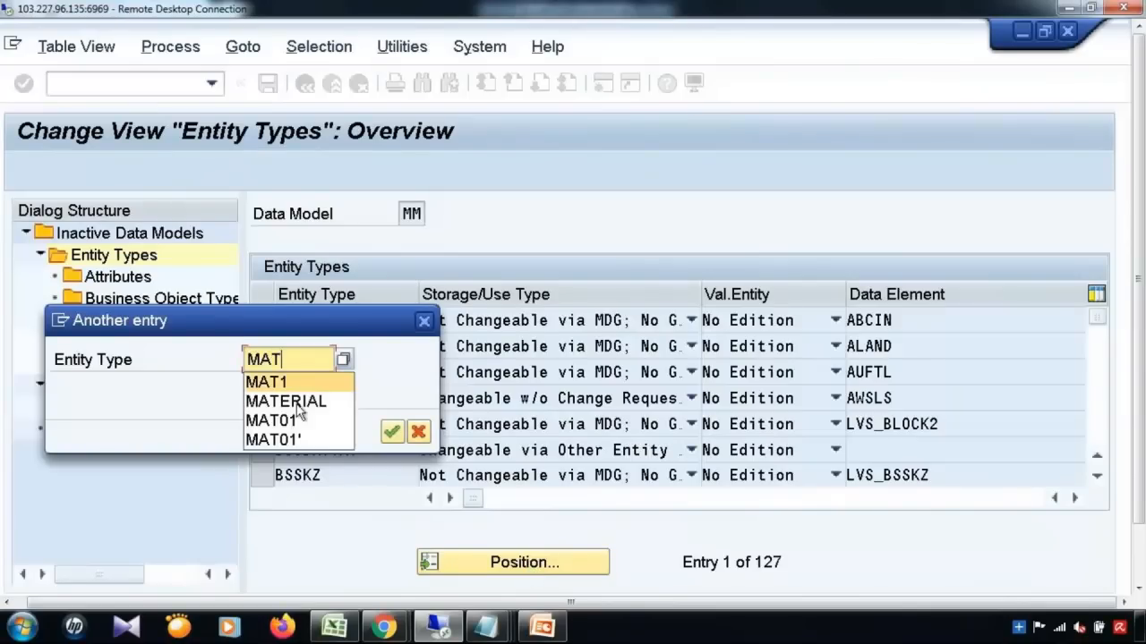
{"action": "left_click", "coordinate": [302, 403]}
{"action": "left_click", "coordinate": [392, 433]}
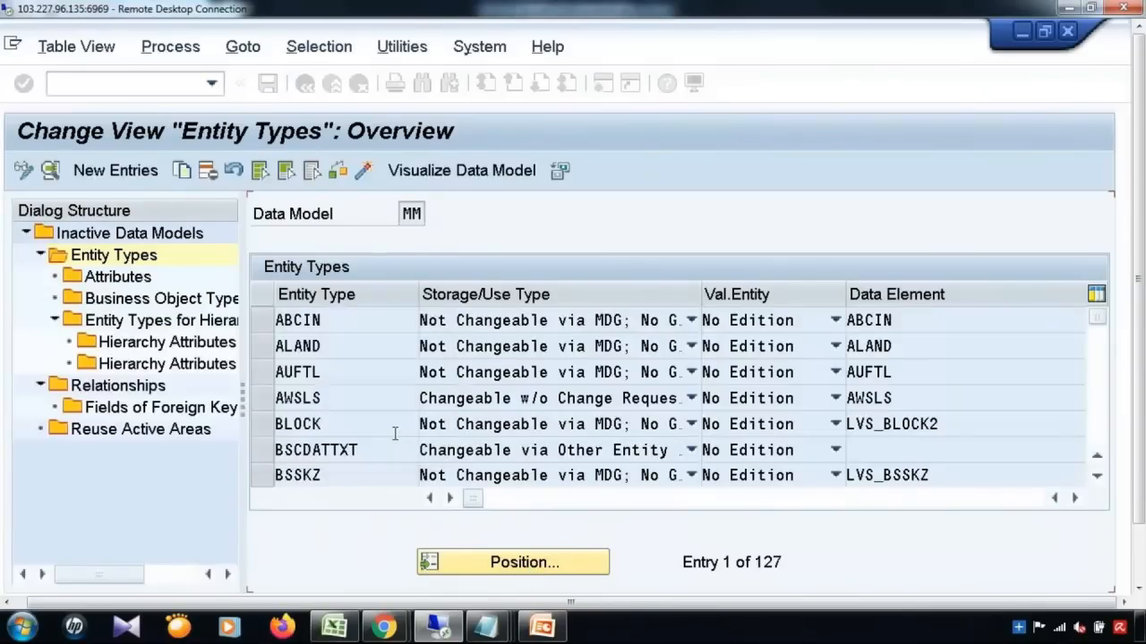
Step: Open MATERIAL's attributes and inspect ZZFLD01 with its CHAR03 data element
{"action": "left_click", "coordinate": [268, 320]}
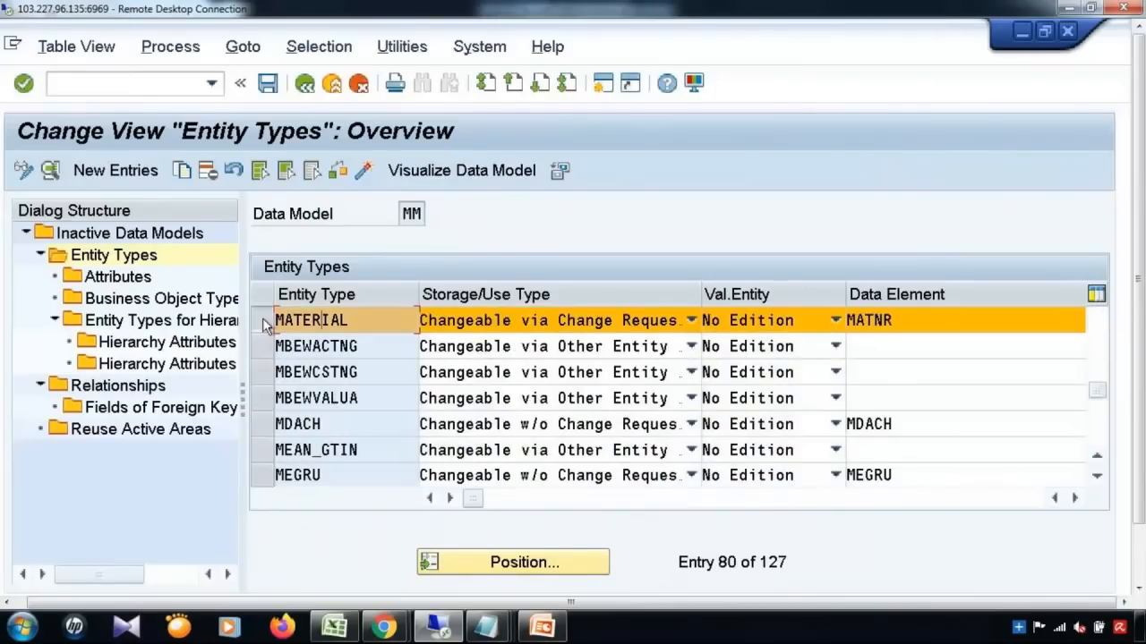
{"action": "double_click", "coordinate": [94, 275]}
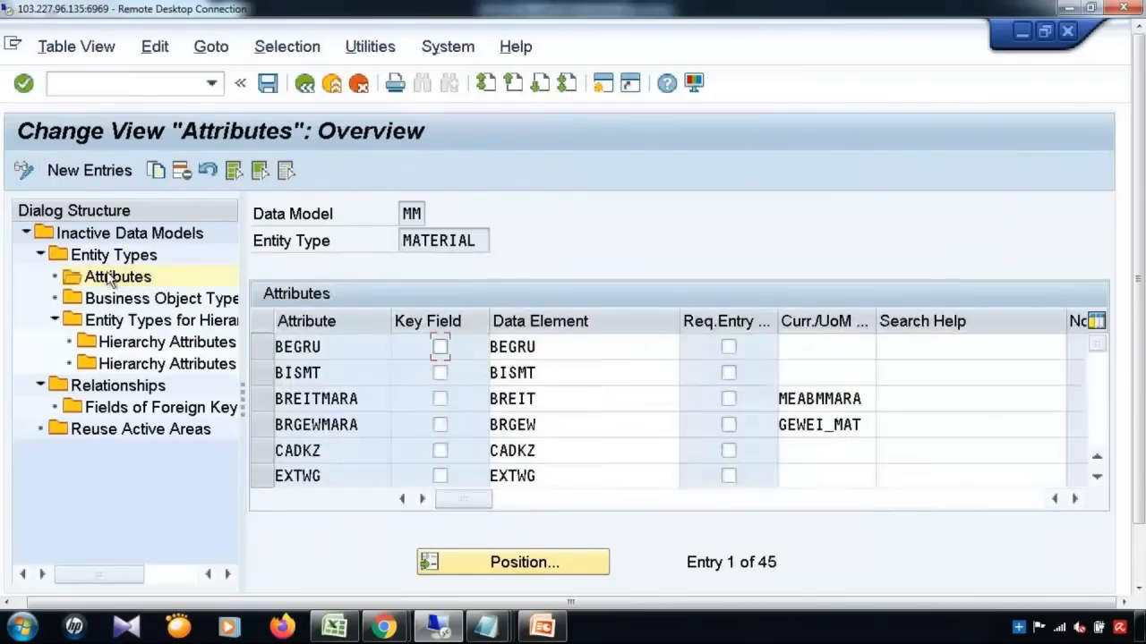
{"action": "left_click", "coordinate": [354, 456]}
{"action": "scroll", "coordinate": [354, 455], "scroll_direction": "down", "scroll_amount": 3}
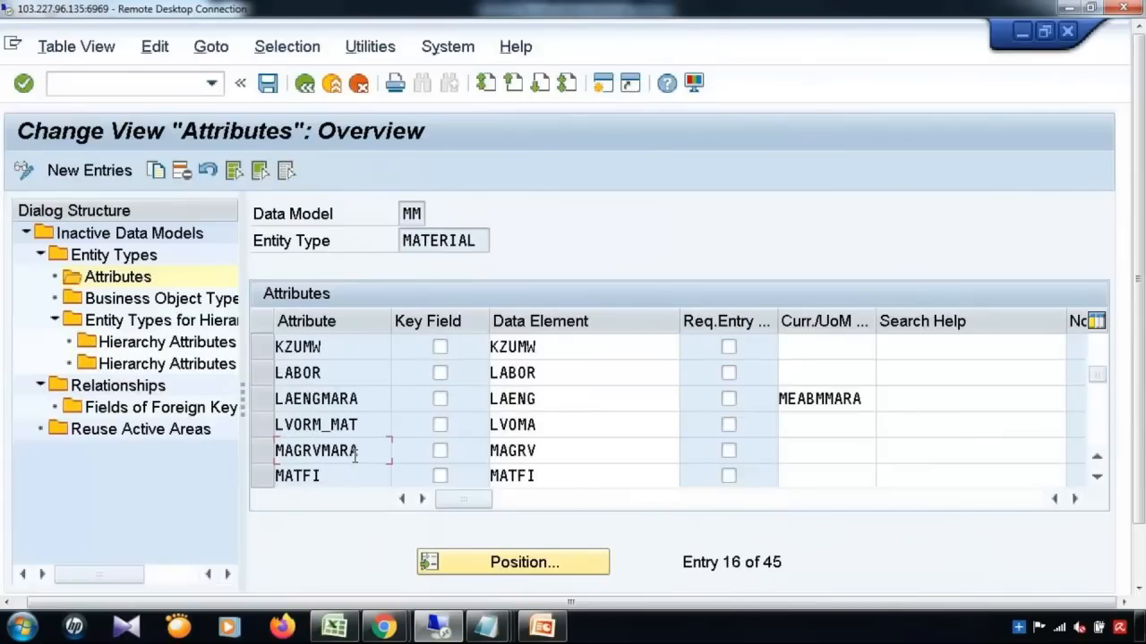
{"action": "scroll", "coordinate": [355, 456], "scroll_direction": "down", "scroll_amount": 2}
{"action": "scroll", "coordinate": [354, 455], "scroll_direction": "down", "scroll_amount": 3}
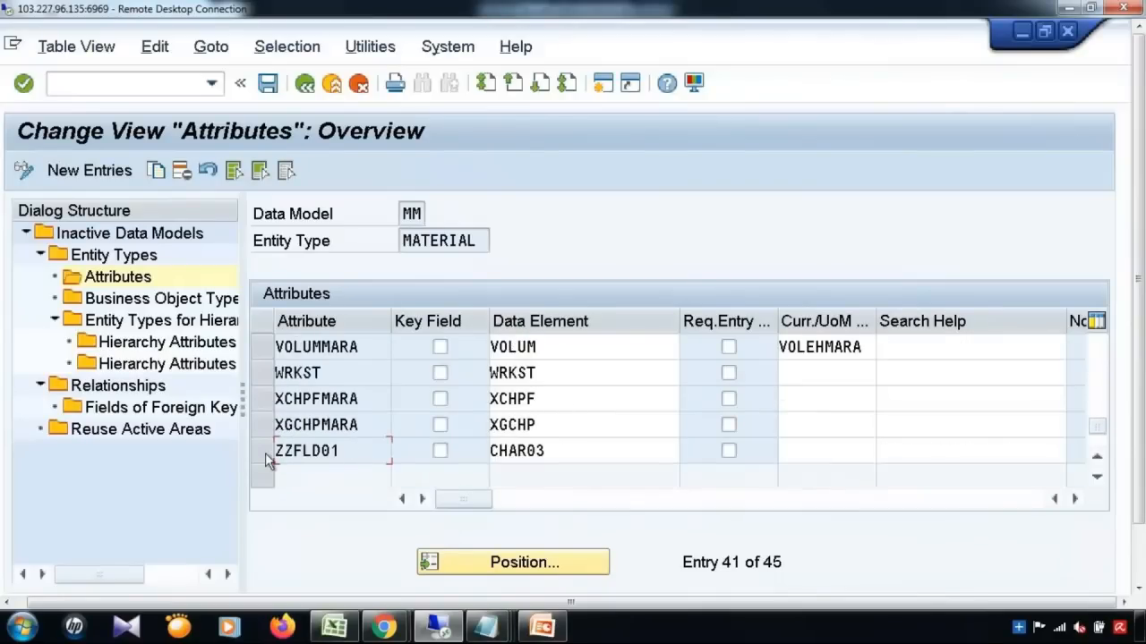
{"action": "left_click", "coordinate": [265, 452]}
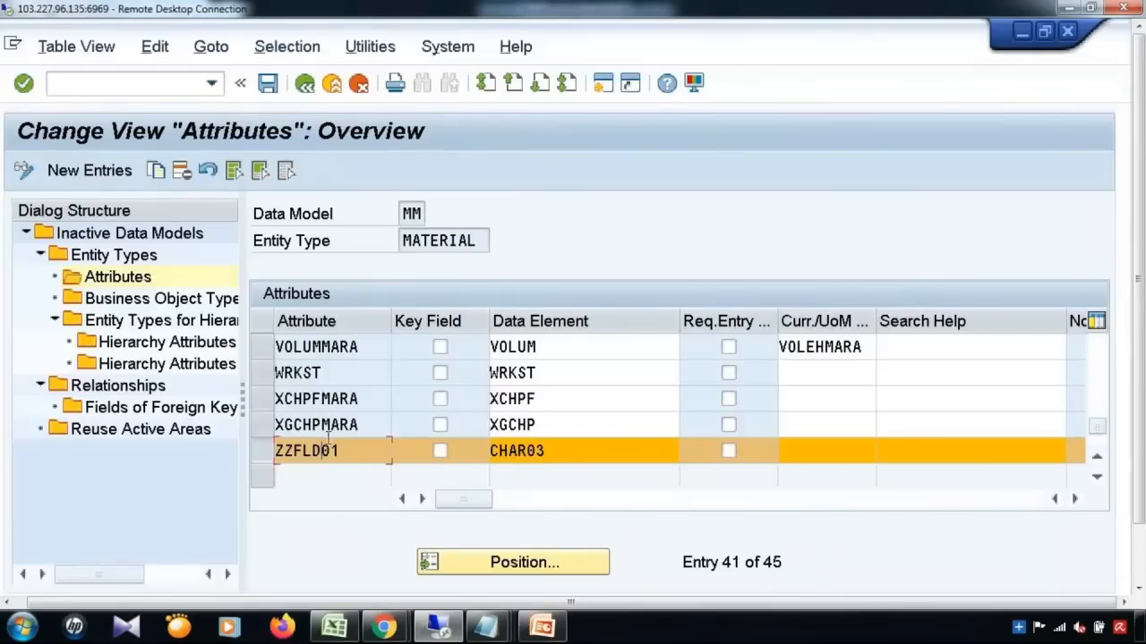
{"action": "left_click_drag", "start_coordinate": [342, 450], "coordinate": [252, 452]}
{"action": "left_click", "coordinate": [252, 452]}
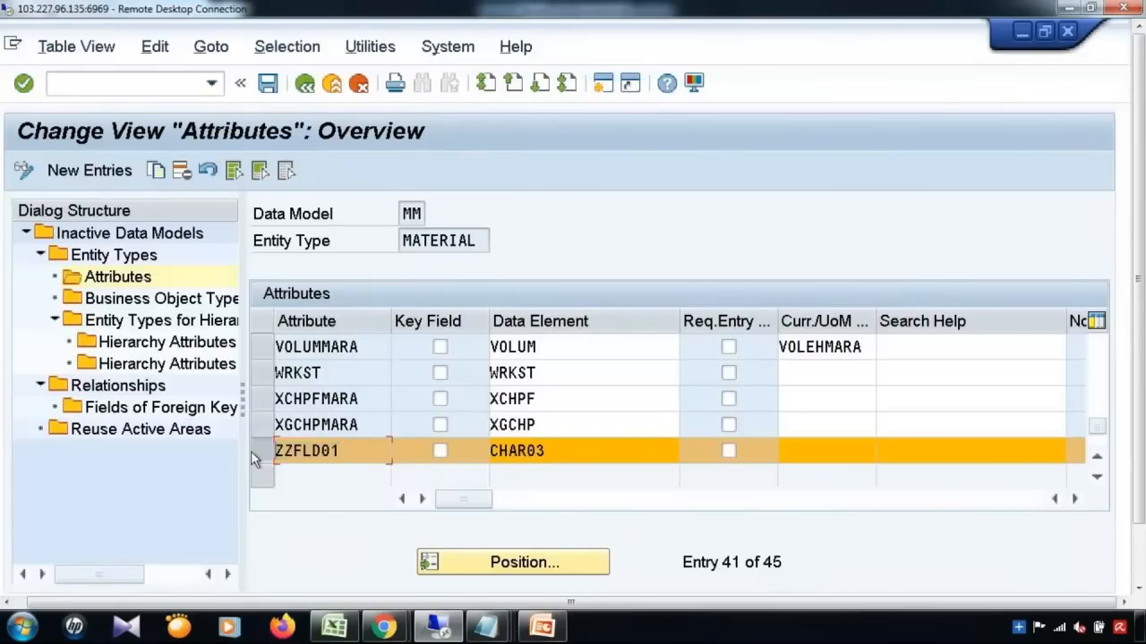
{"action": "left_click", "coordinate": [580, 452]}
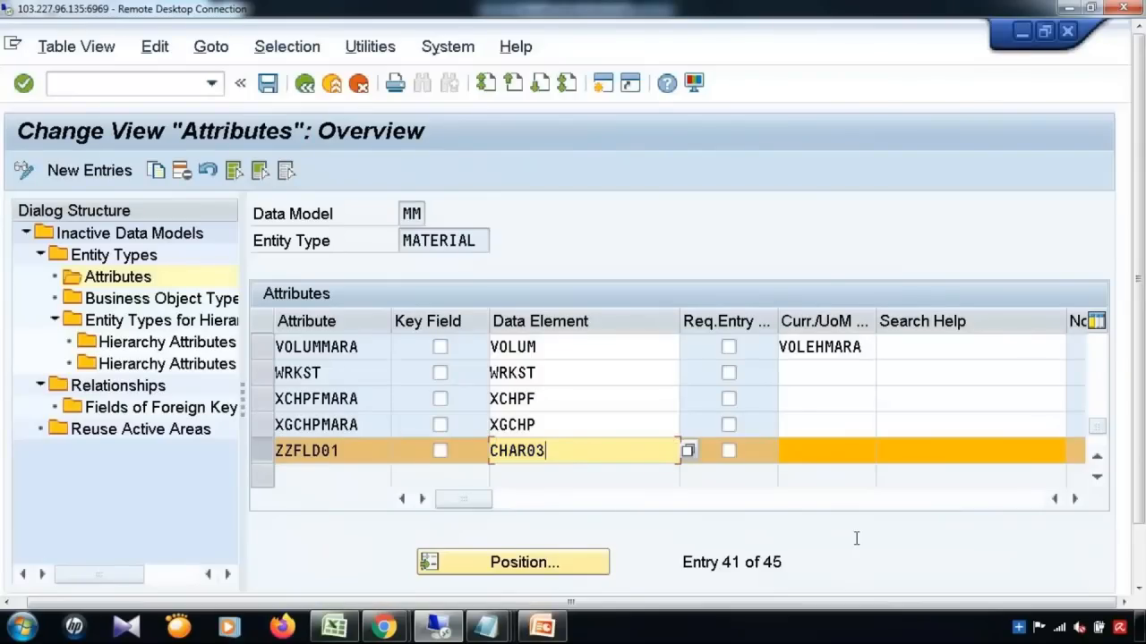
Step: Review ZZFLD01's remaining columns without changes and go back to the inactive data models list
{"action": "left_click", "coordinate": [1074, 500]}
{"action": "left_click", "coordinate": [1075, 499]}
{"action": "left_click", "coordinate": [1074, 500]}
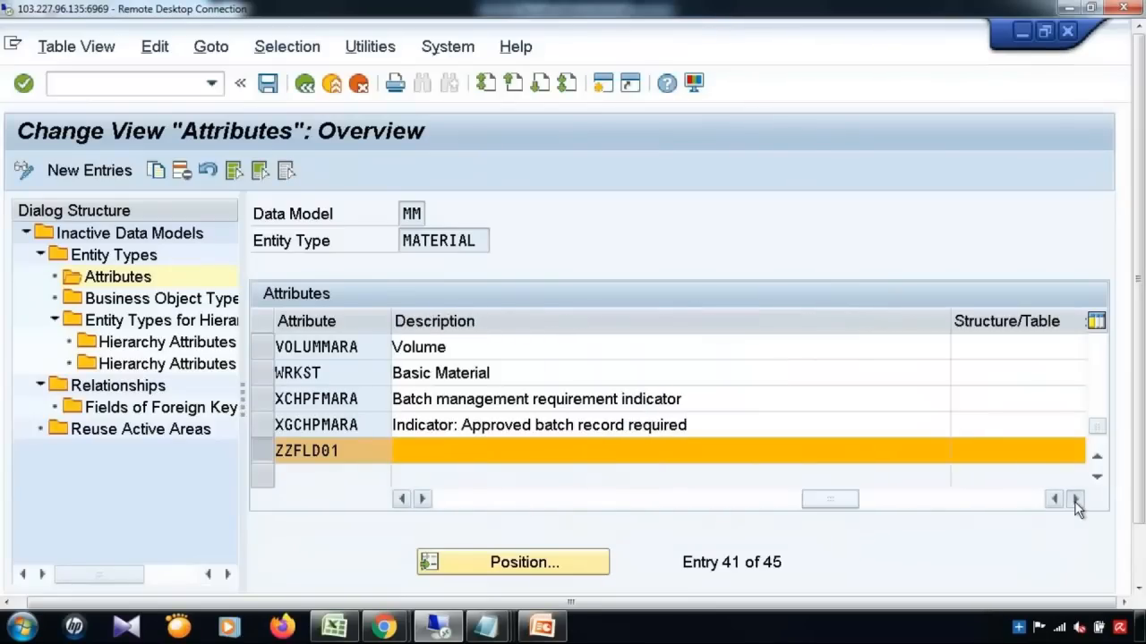
{"action": "left_click", "coordinate": [1074, 499]}
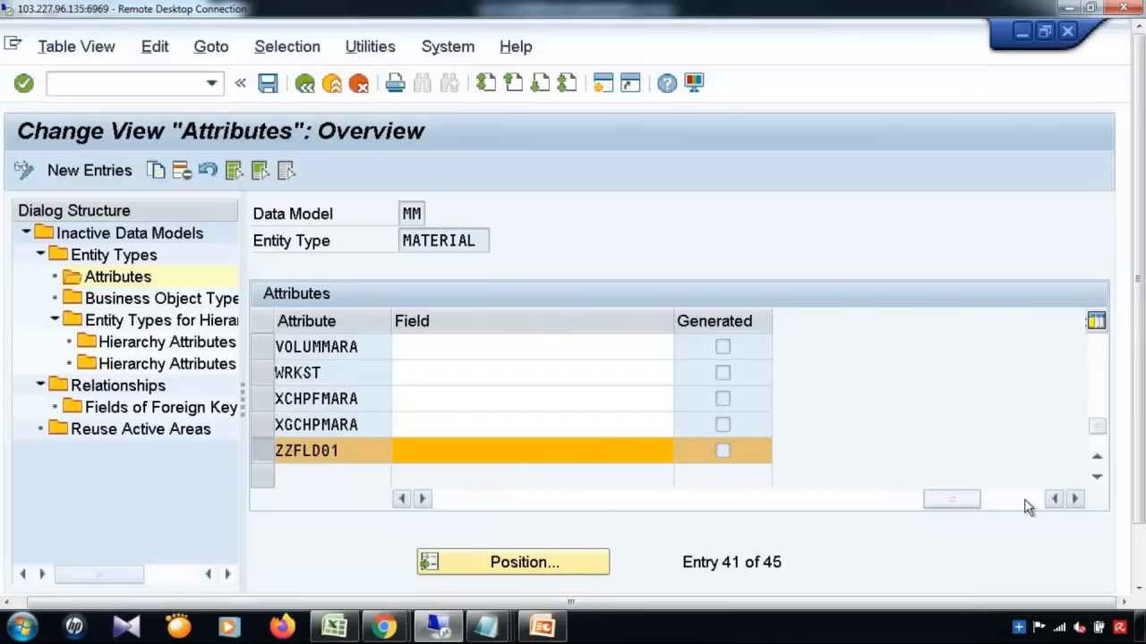
{"action": "left_click", "coordinate": [569, 446]}
{"action": "type", "text": "Bu"}
{"action": "key", "text": "BackSpace"}
{"action": "key", "text": "BackSpace"}
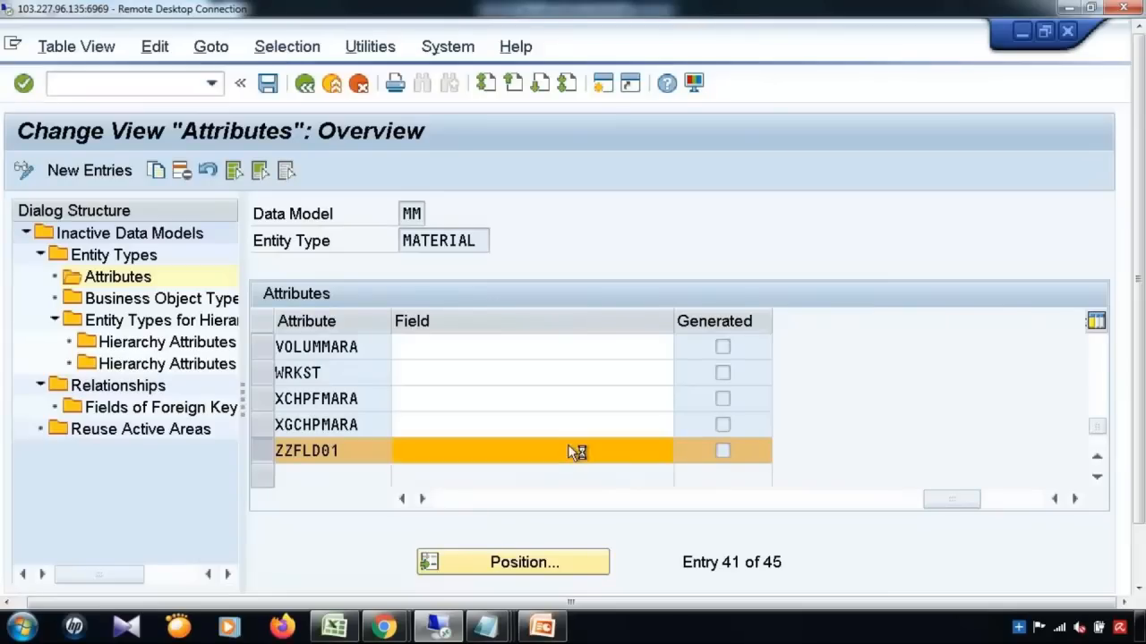
{"action": "left_click", "coordinate": [305, 82]}
{"action": "left_click", "coordinate": [304, 83]}
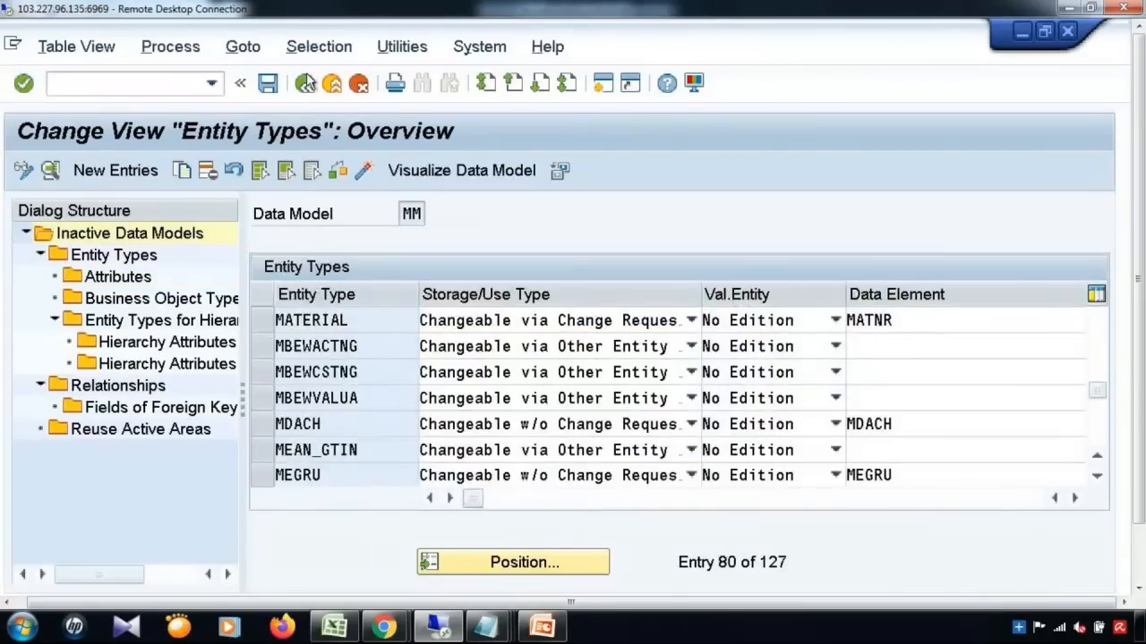
Step: Check MM's version columns, then exit data model maintenance without saving
{"action": "left_click", "coordinate": [262, 345]}
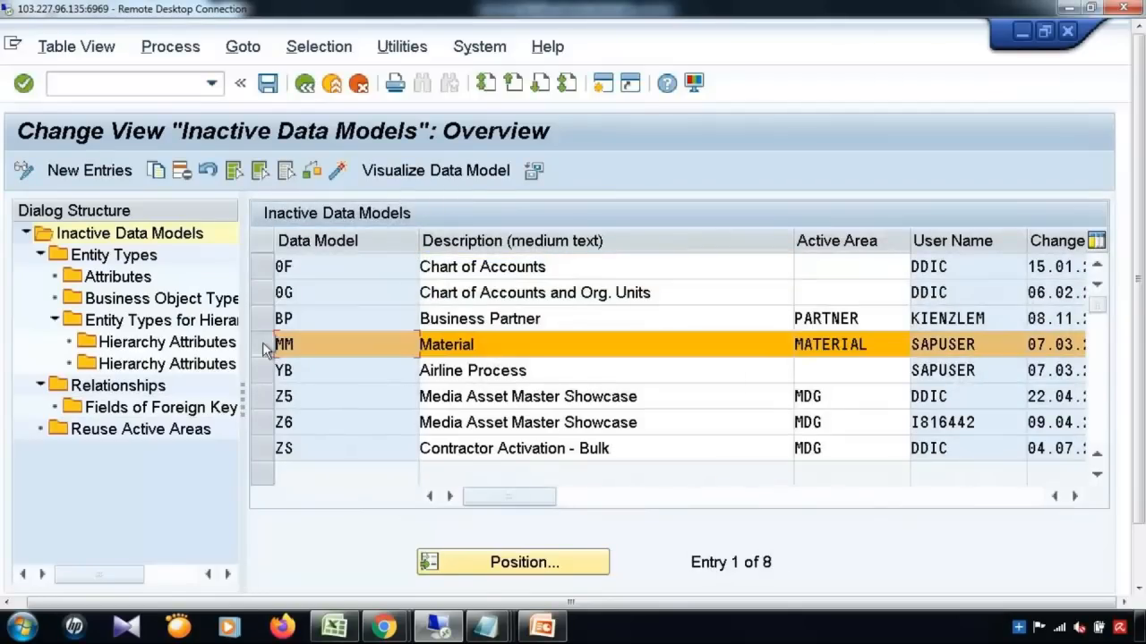
{"action": "left_click", "coordinate": [1080, 498]}
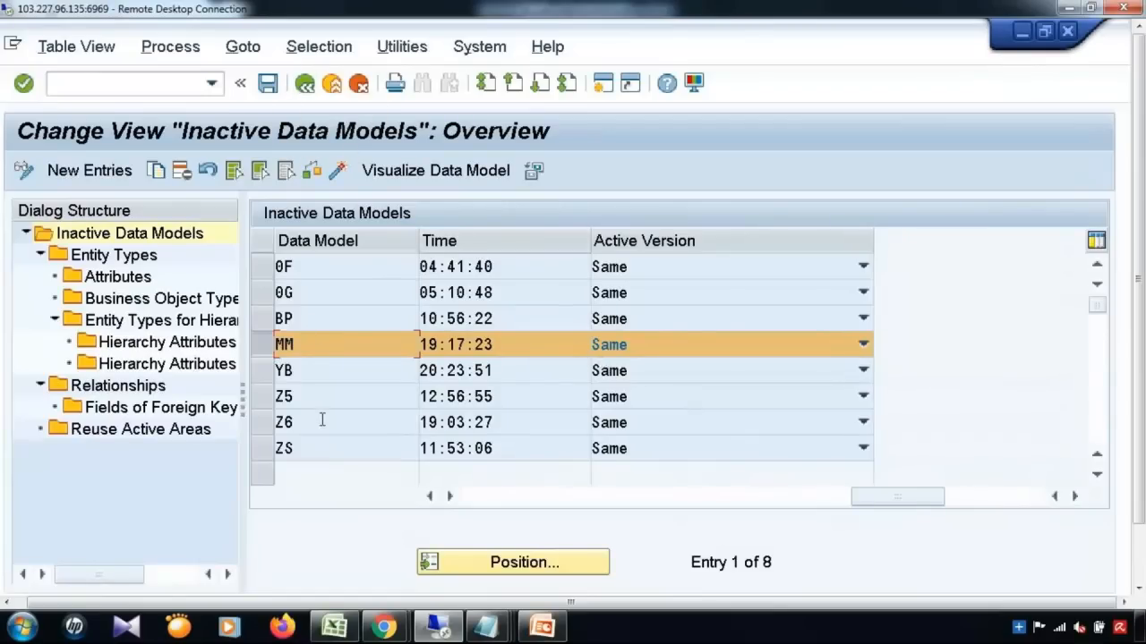
{"action": "left_click", "coordinate": [476, 499]}
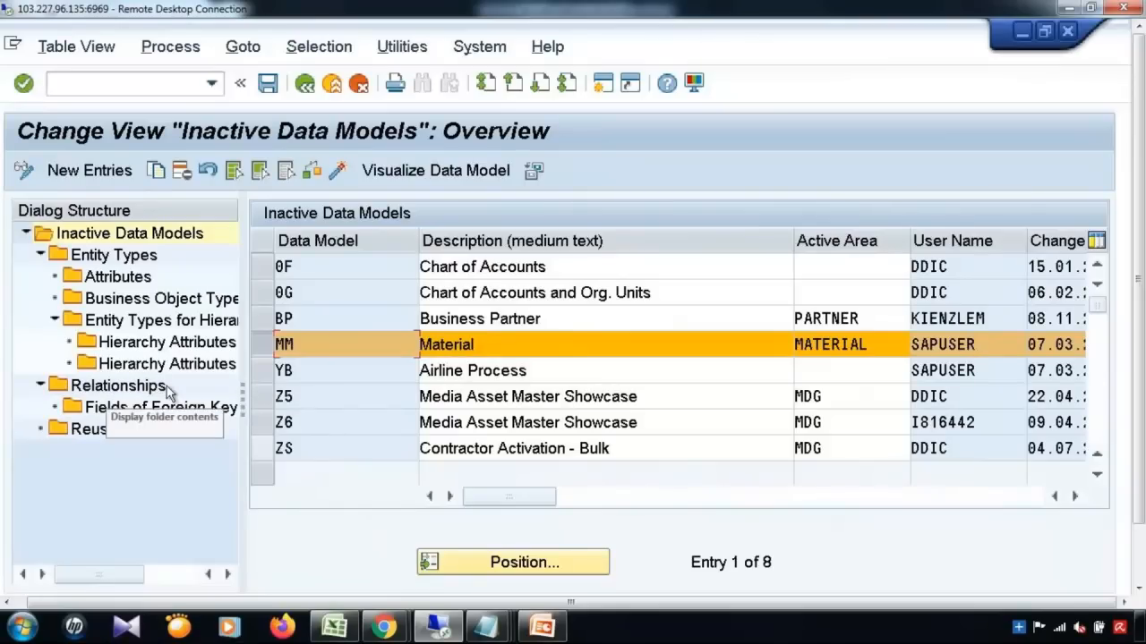
{"action": "left_click", "coordinate": [305, 86]}
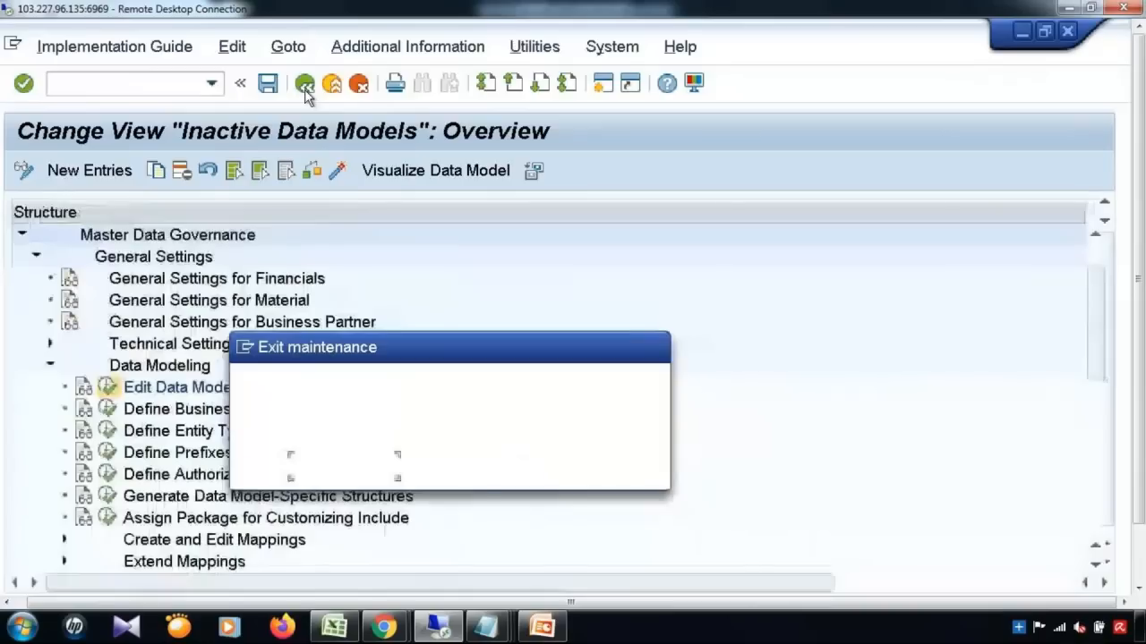
{"action": "left_click", "coordinate": [477, 474]}
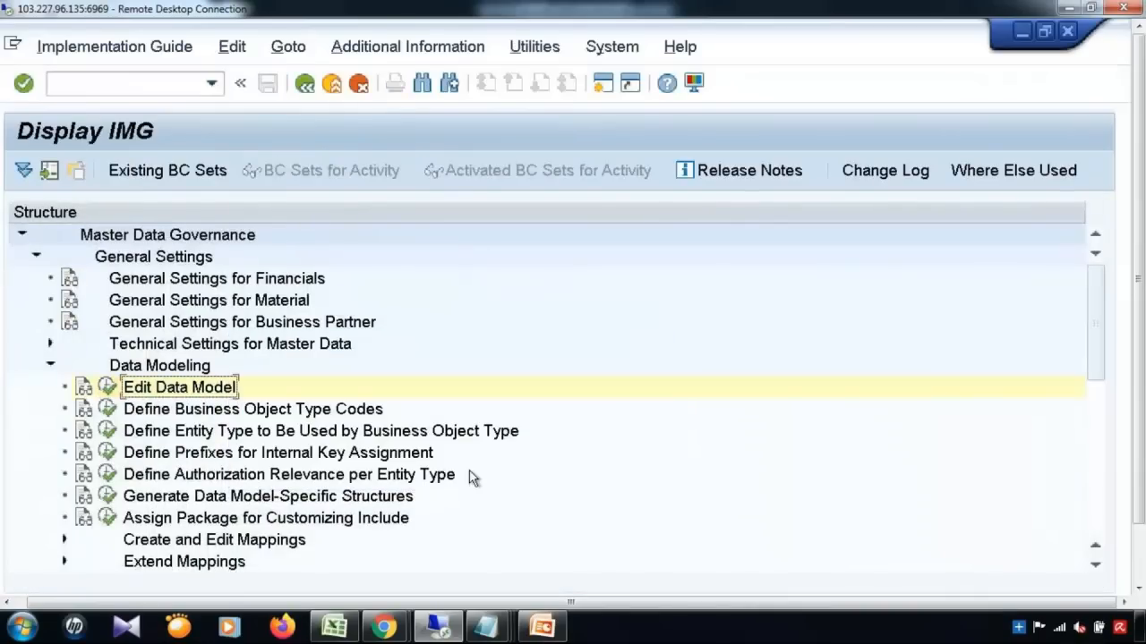
Step: Run Generate Data Model-Specific Structures for MM and jump to the MATERIAL structures
{"action": "left_click", "coordinate": [109, 498]}
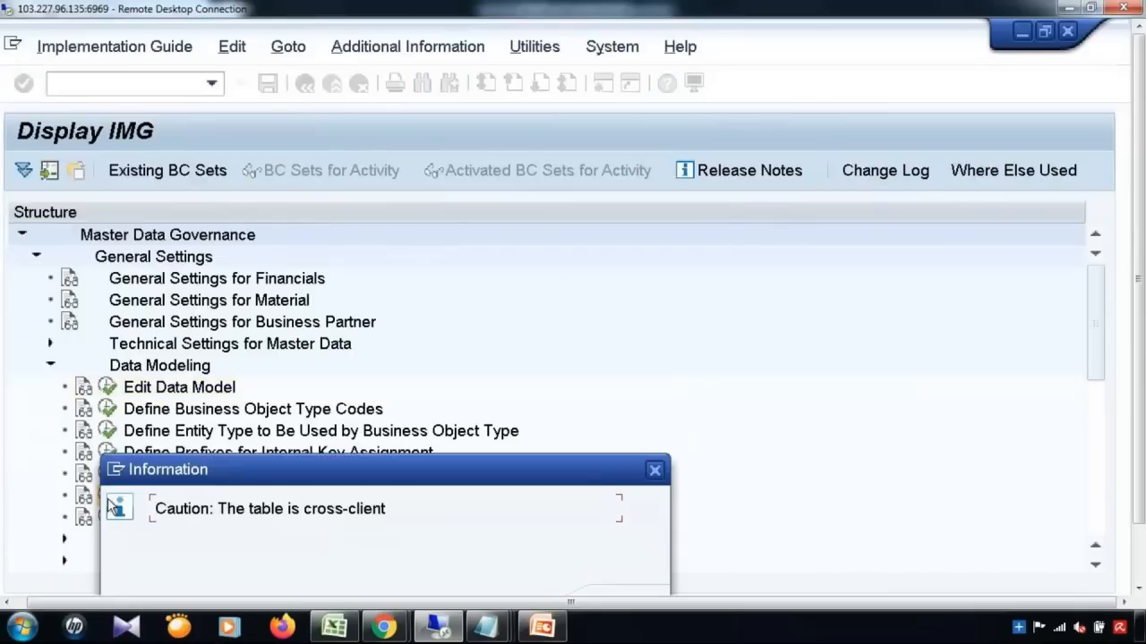
{"action": "key", "text": "Return"}
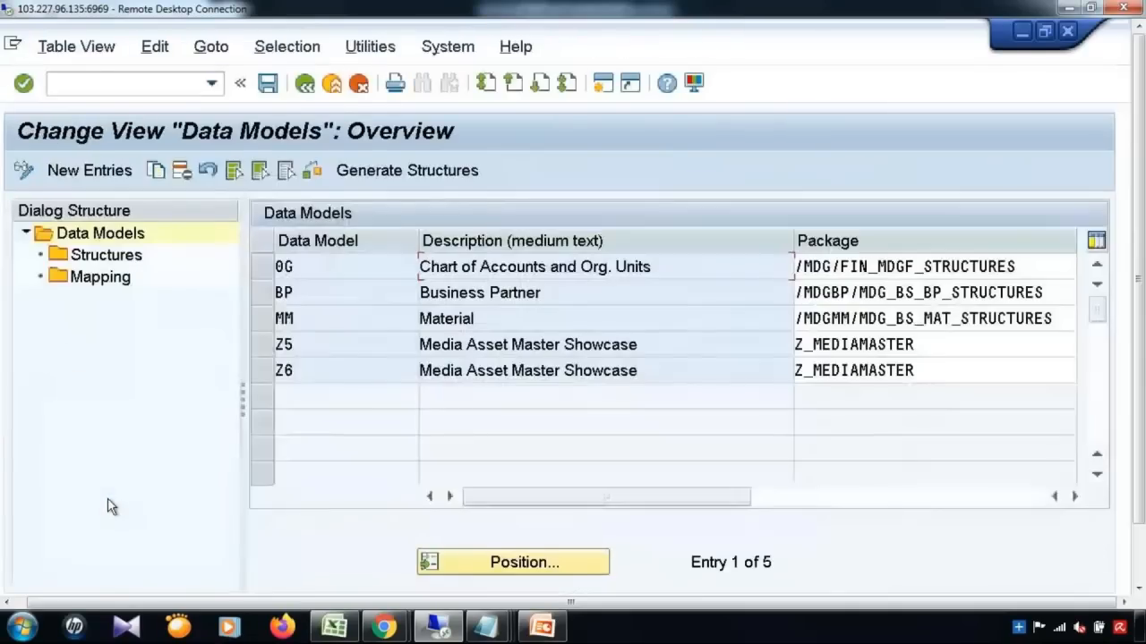
{"action": "left_click", "coordinate": [262, 318]}
{"action": "left_click", "coordinate": [116, 258]}
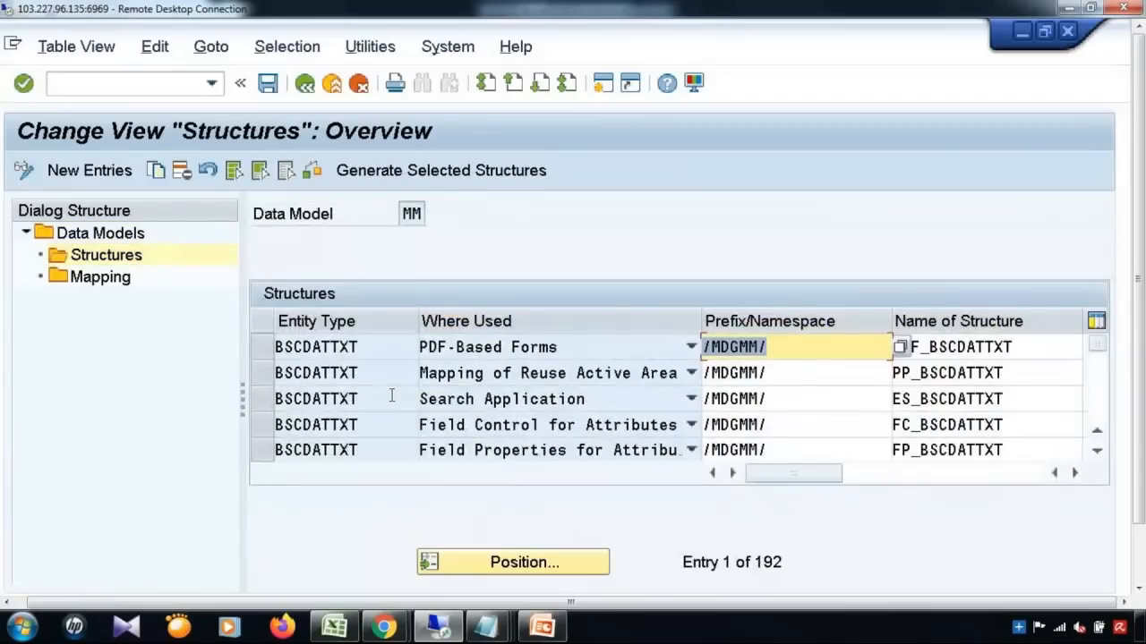
{"action": "left_click", "coordinate": [524, 562]}
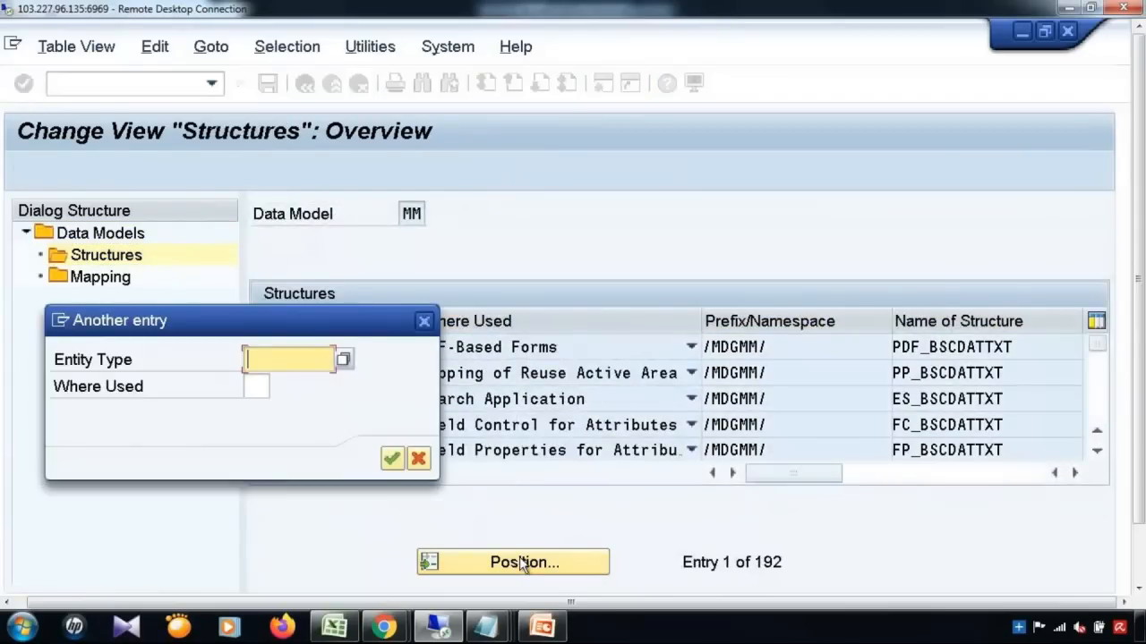
{"action": "left_click", "coordinate": [298, 88]}
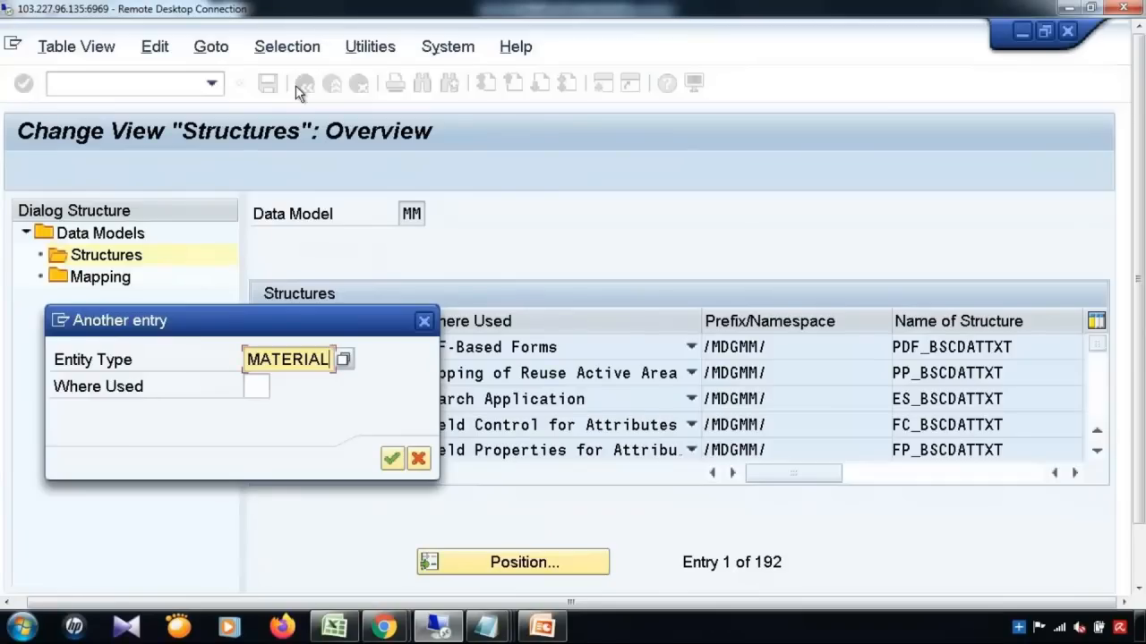
{"action": "key", "text": "Return"}
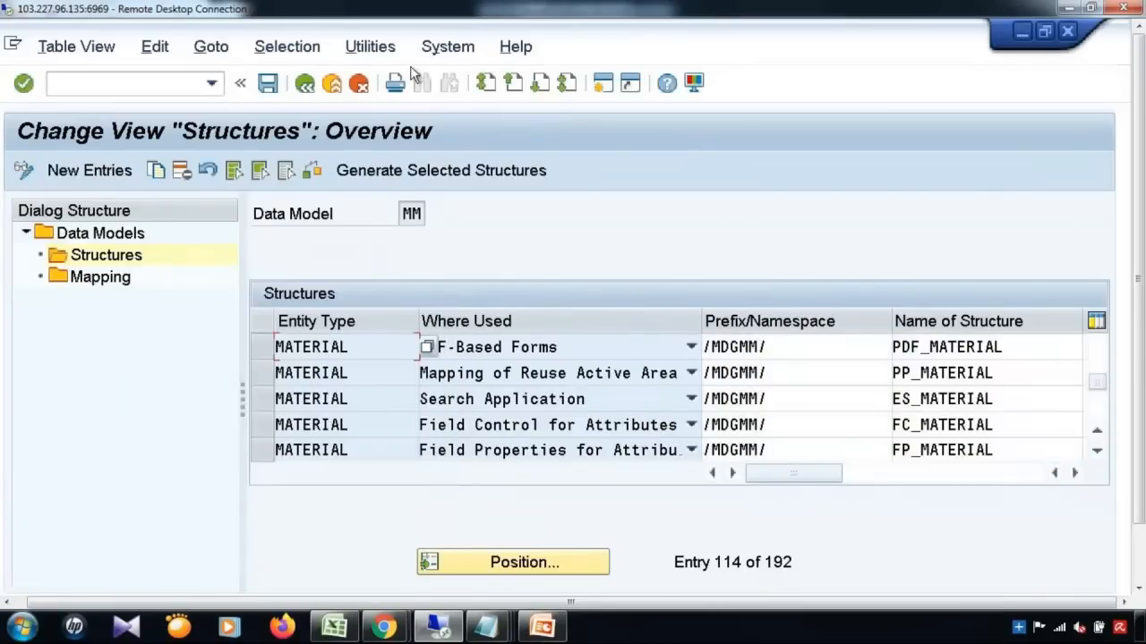
Step: Inspect the PP_MATERIAL structure row and switch to the Update Master Data Changes session
{"action": "left_click", "coordinate": [266, 376]}
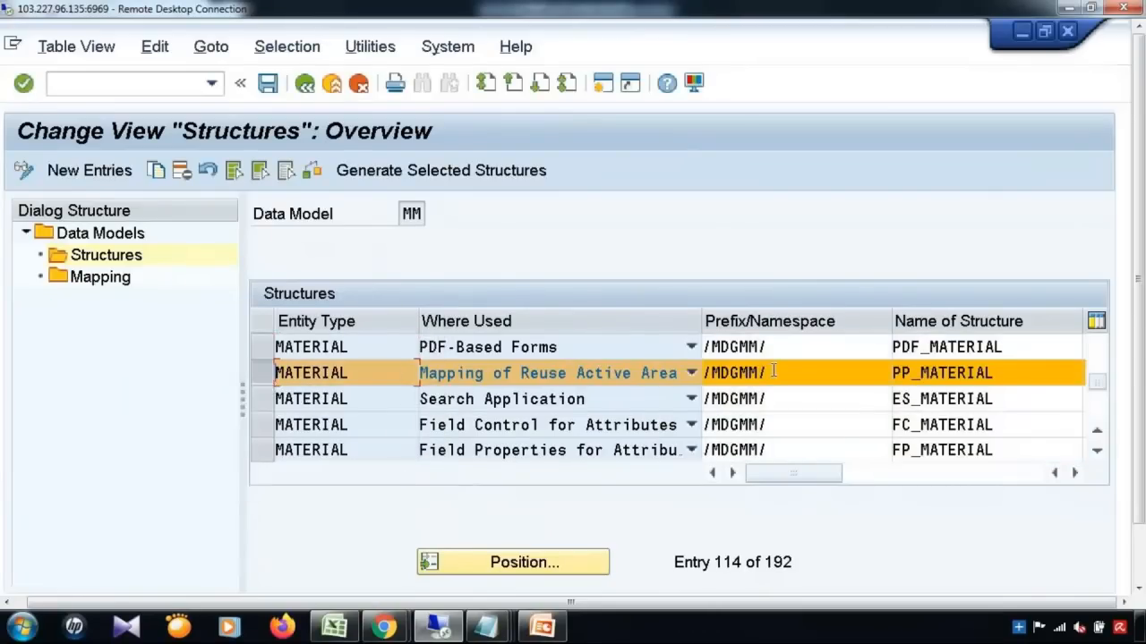
{"action": "left_click", "coordinate": [702, 372]}
{"action": "left_click", "coordinate": [700, 374]}
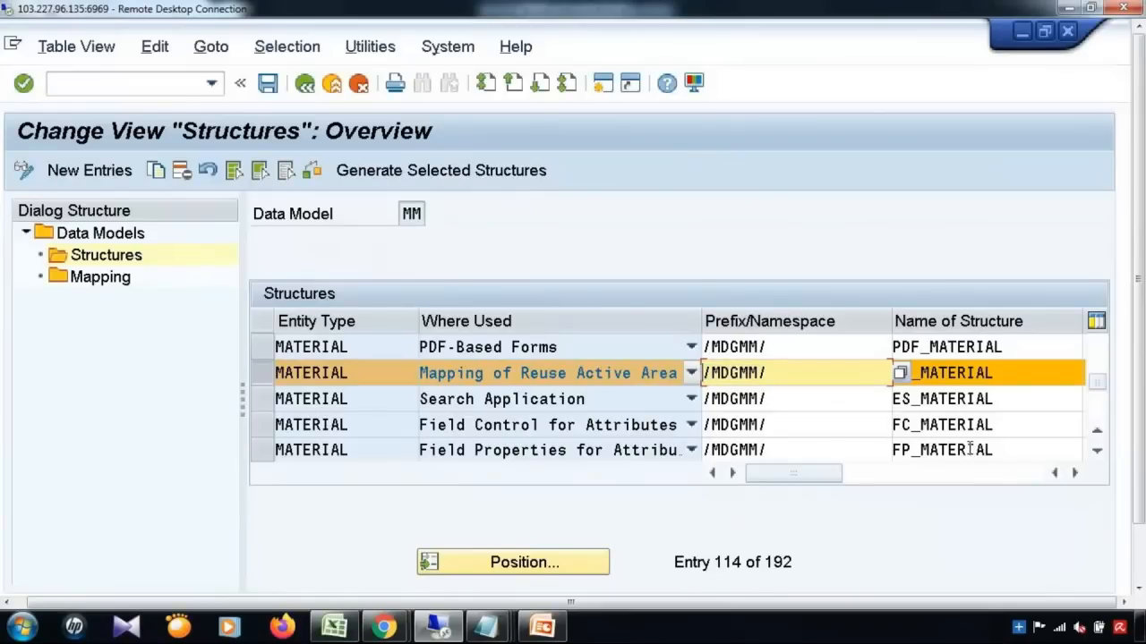
{"action": "left_click", "coordinate": [1139, 561]}
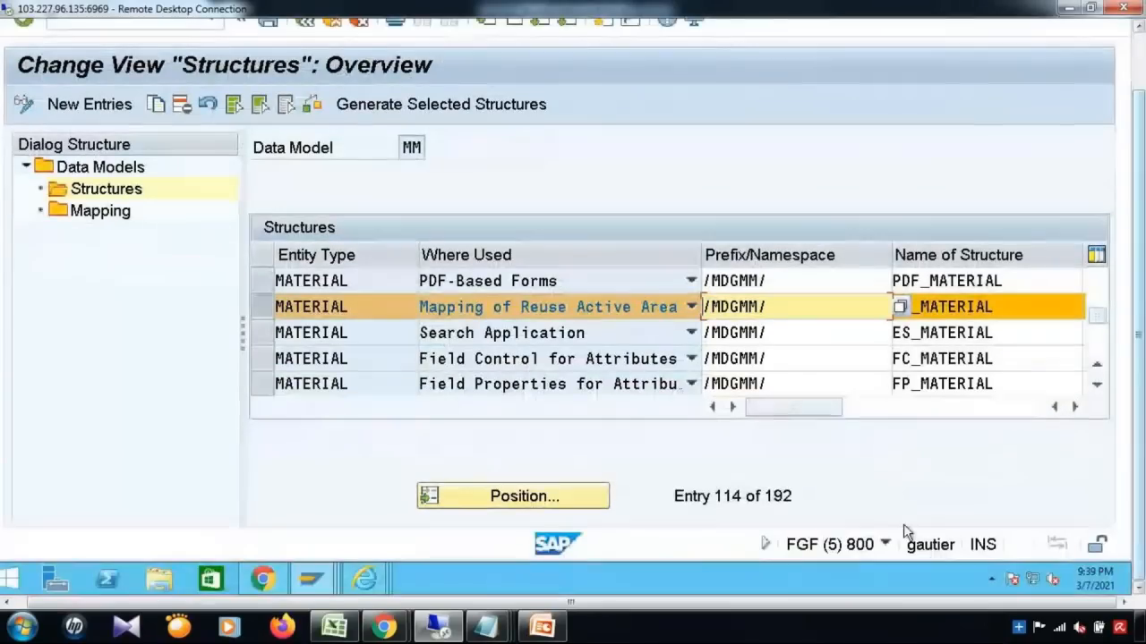
{"action": "mouse_move", "coordinate": [316, 579]}
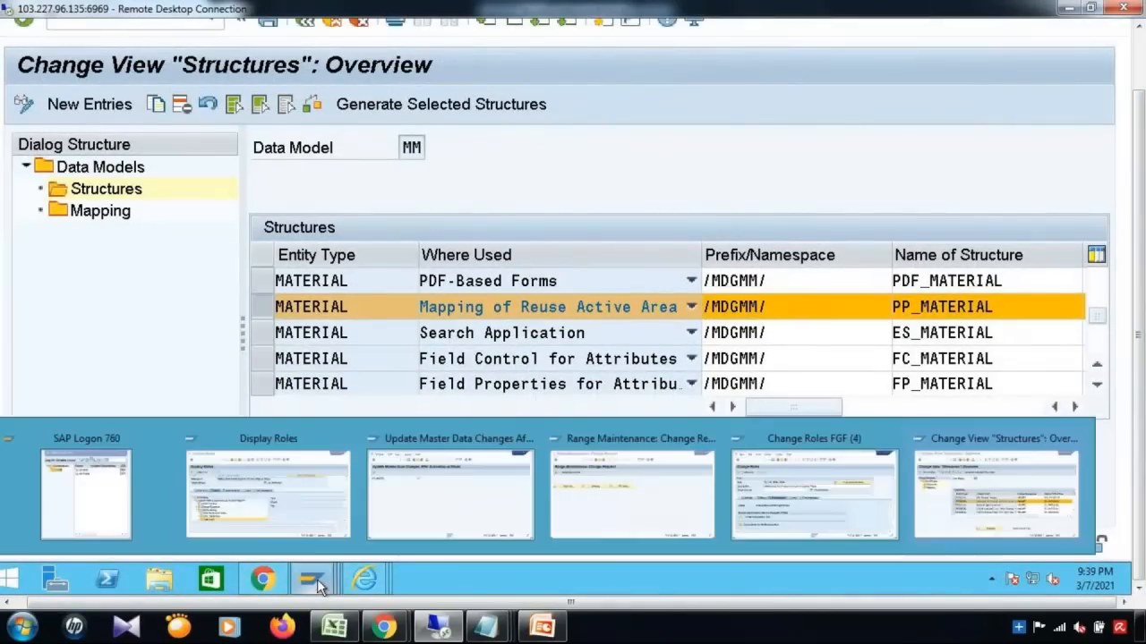
{"action": "left_click", "coordinate": [453, 514]}
{"action": "left_click", "coordinate": [1139, 26]}
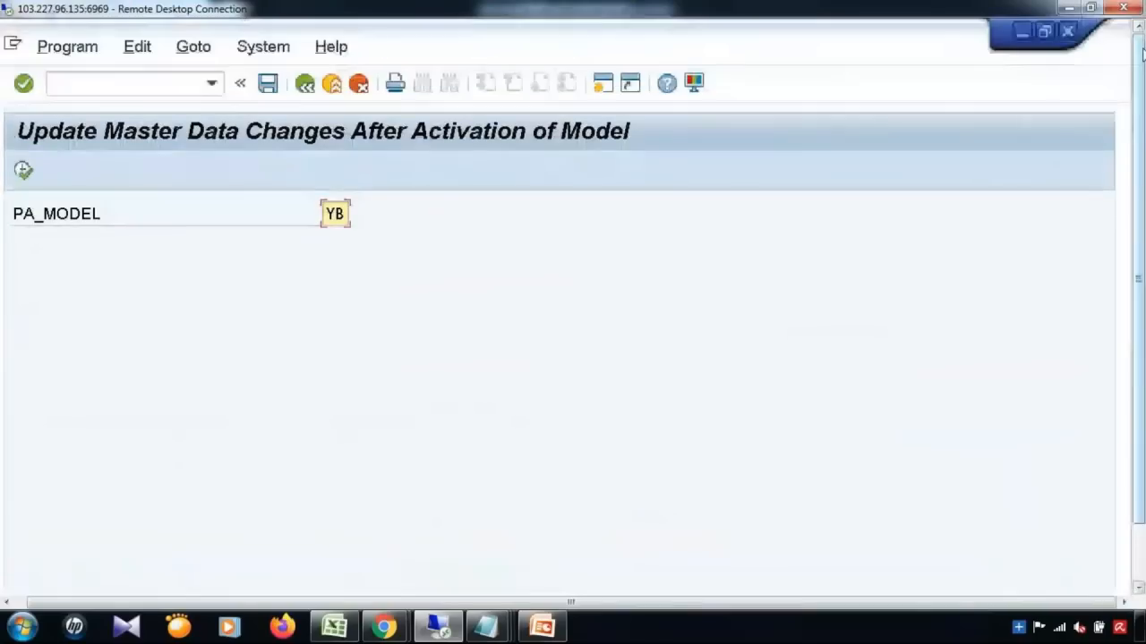
Step: In SE11, find /MDGMM/_S_MM_PP_MATERIAL via the structure search and display it
{"action": "left_click", "coordinate": [150, 78]}
{"action": "type", "text": "/"}
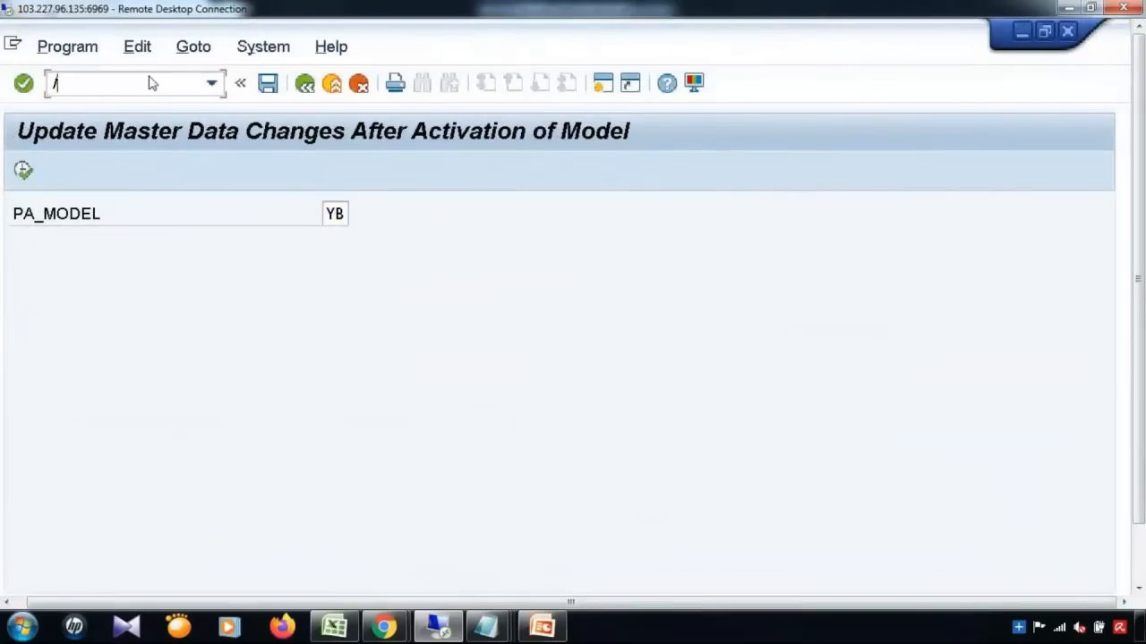
{"action": "type", "text": "nse11"}
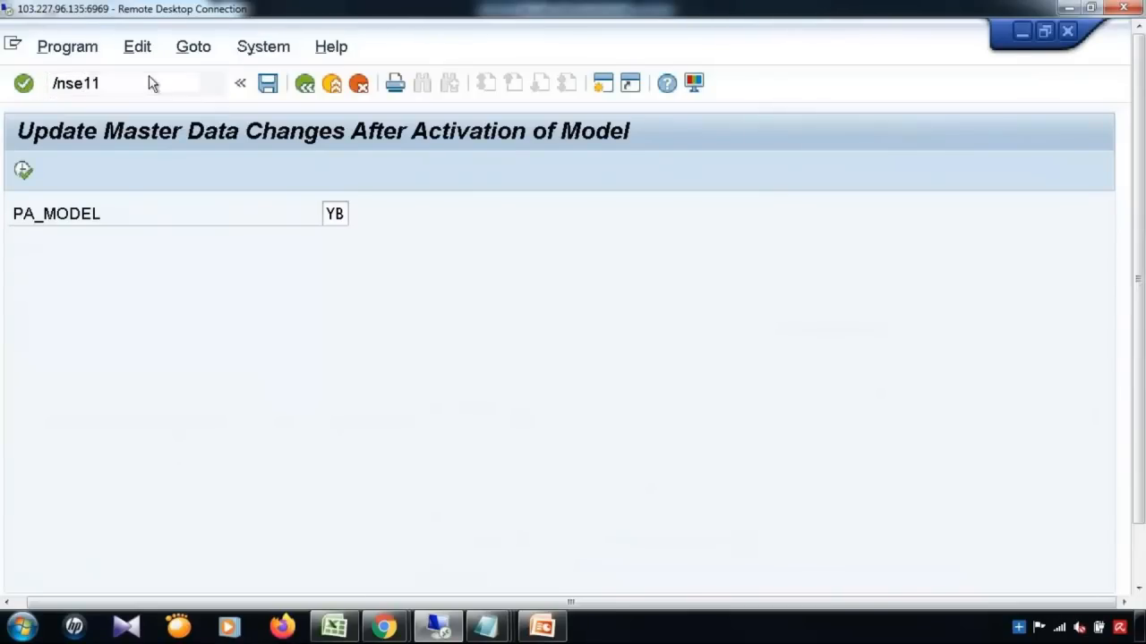
{"action": "key", "text": "Return"}
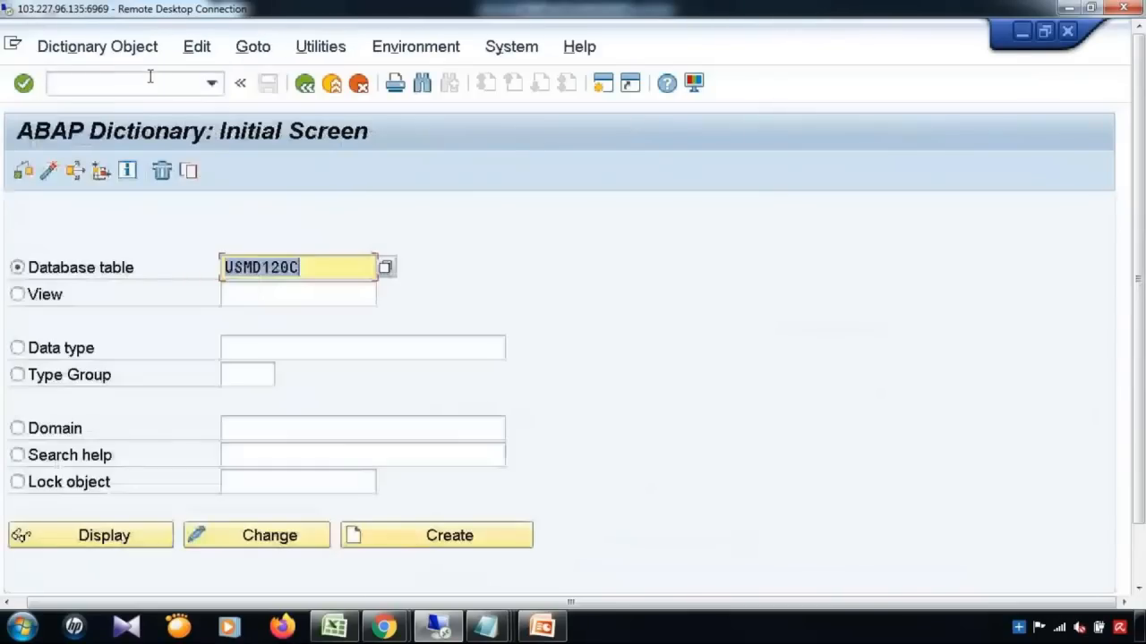
{"action": "left_click", "coordinate": [69, 350]}
{"action": "left_click", "coordinate": [257, 344]}
{"action": "type", "text": "/MDGMM/"}
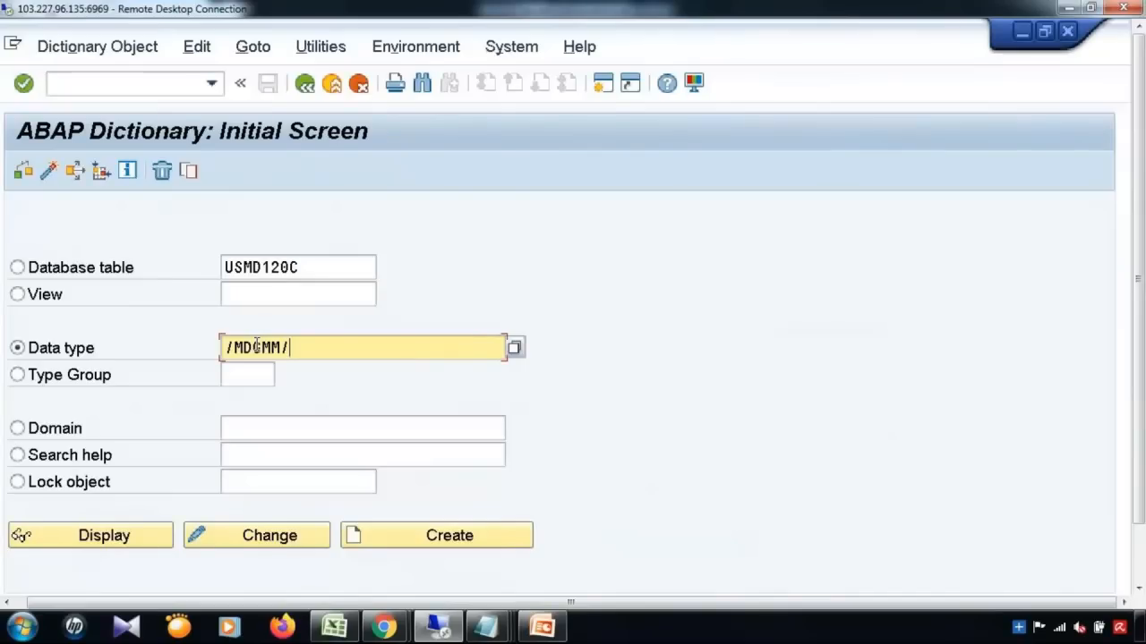
{"action": "type", "text": "*"}
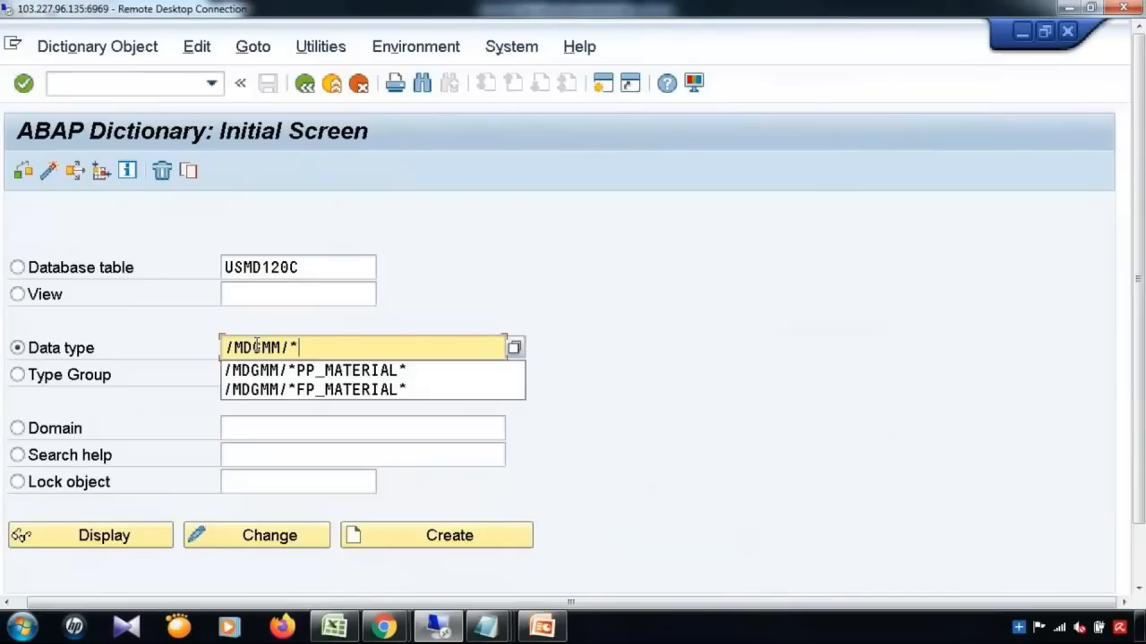
{"action": "left_click", "coordinate": [305, 367]}
{"action": "left_click", "coordinate": [515, 349]}
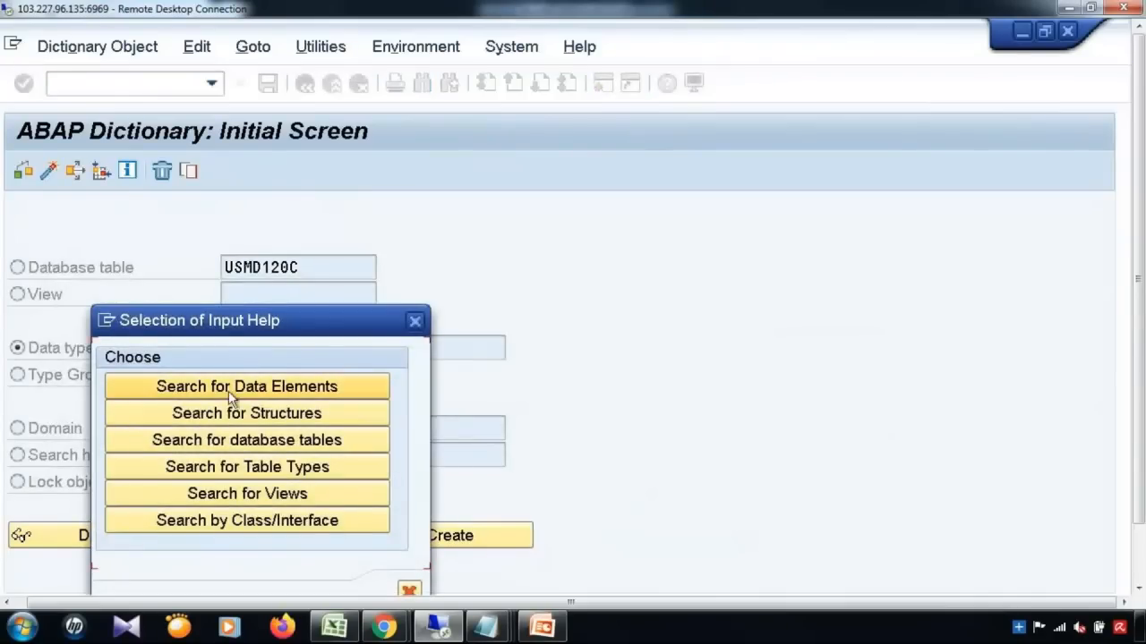
{"action": "left_click", "coordinate": [228, 412]}
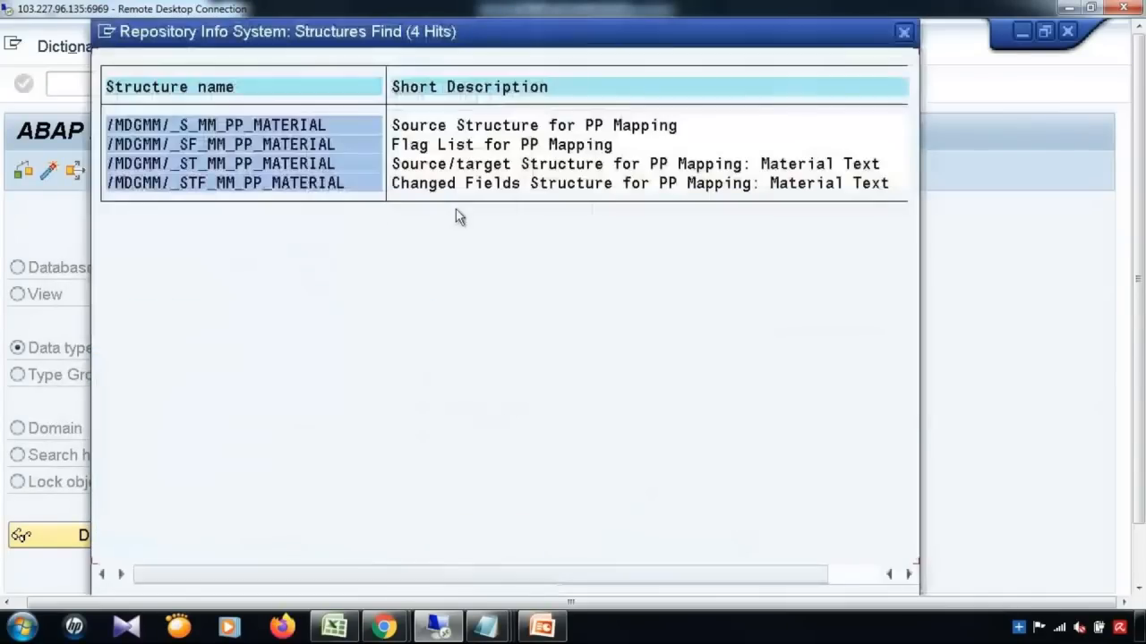
{"action": "double_click", "coordinate": [304, 127]}
{"action": "left_click", "coordinate": [84, 534]}
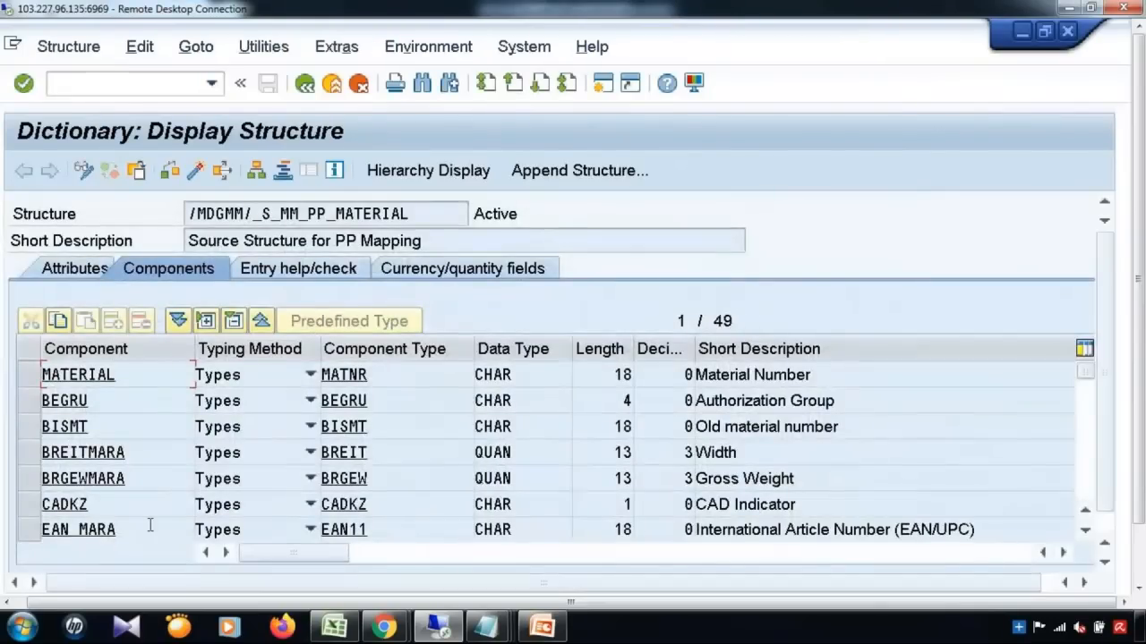
Step: Locate the ZZFLD01 component, then return to MM's Structures overview
{"action": "left_click", "coordinate": [150, 525]}
{"action": "scroll", "coordinate": [150, 525], "scroll_direction": "down", "scroll_amount": 6}
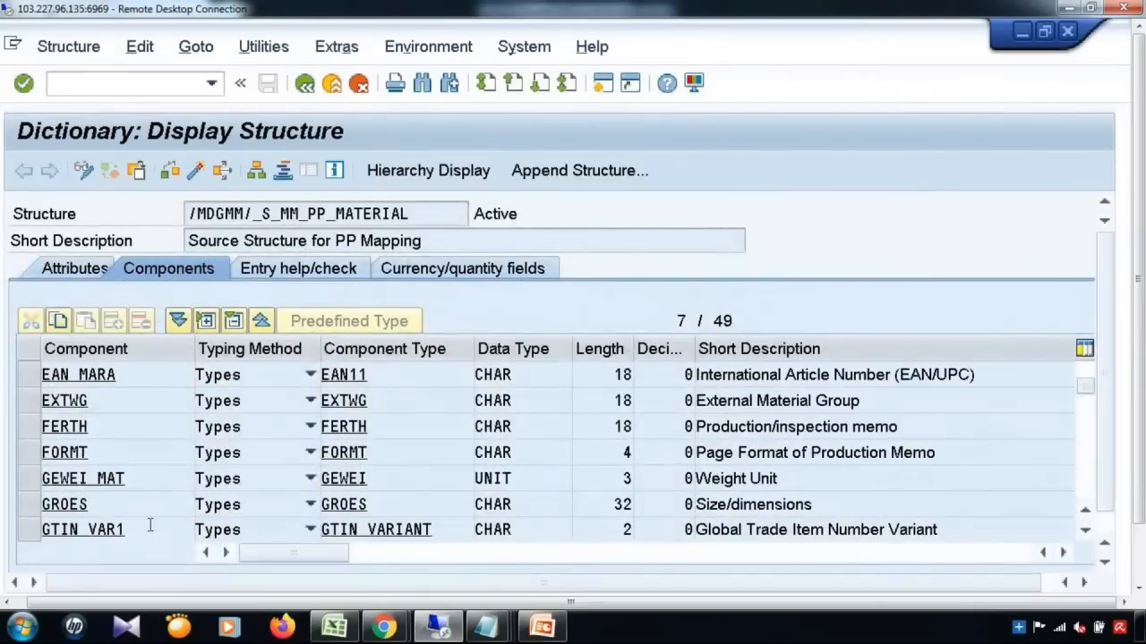
{"action": "scroll", "coordinate": [150, 528], "scroll_direction": "down", "scroll_amount": 2}
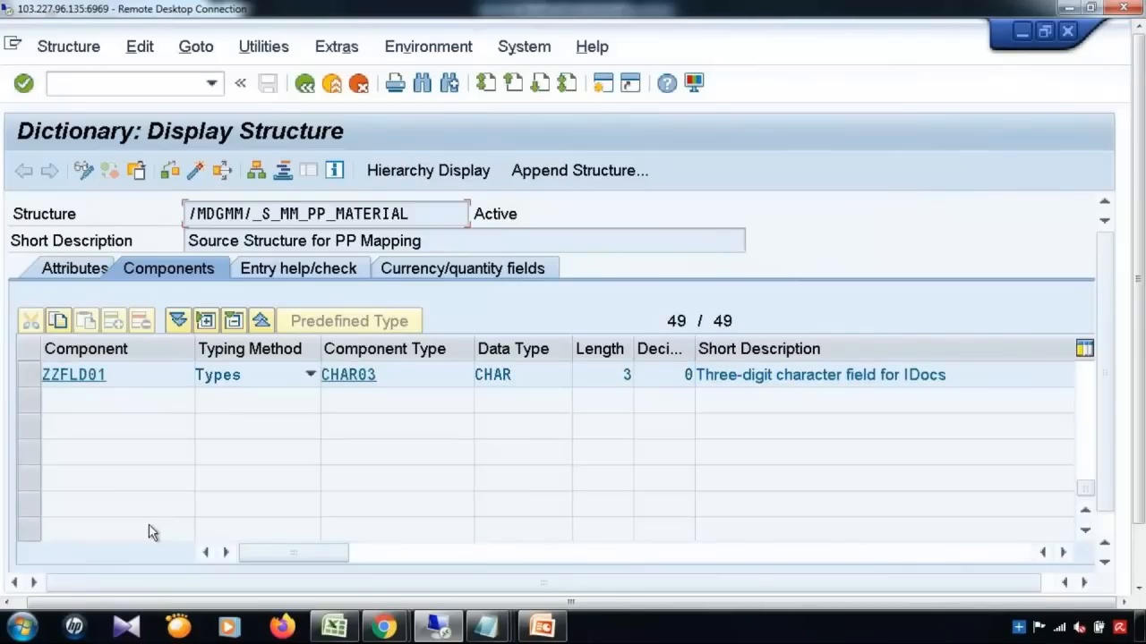
{"action": "left_click", "coordinate": [24, 383]}
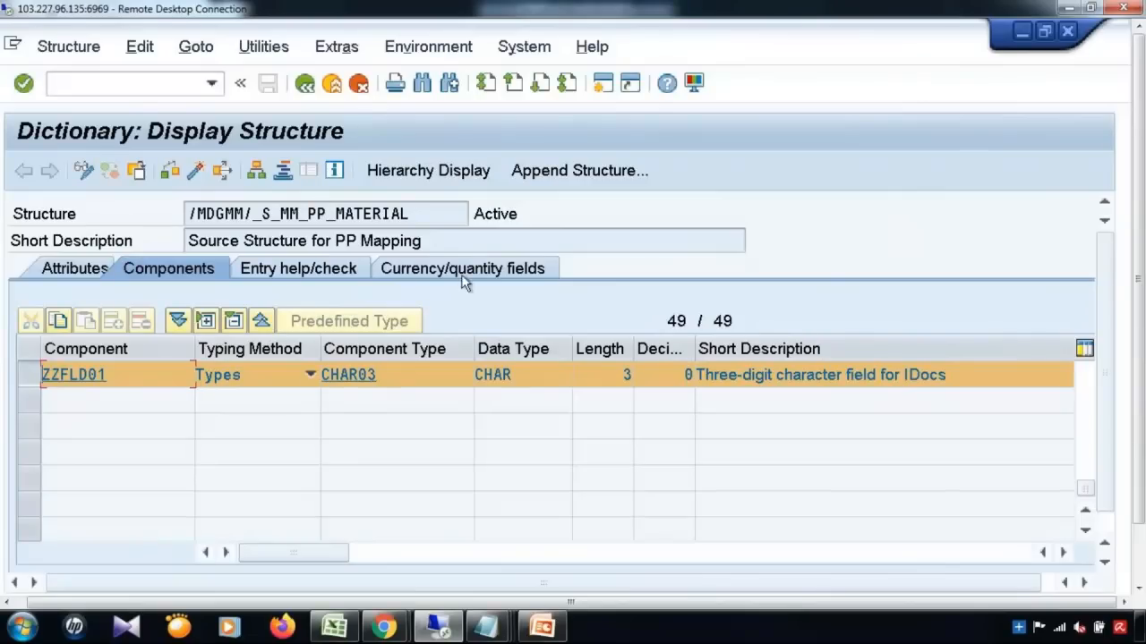
{"action": "left_click", "coordinate": [1020, 32]}
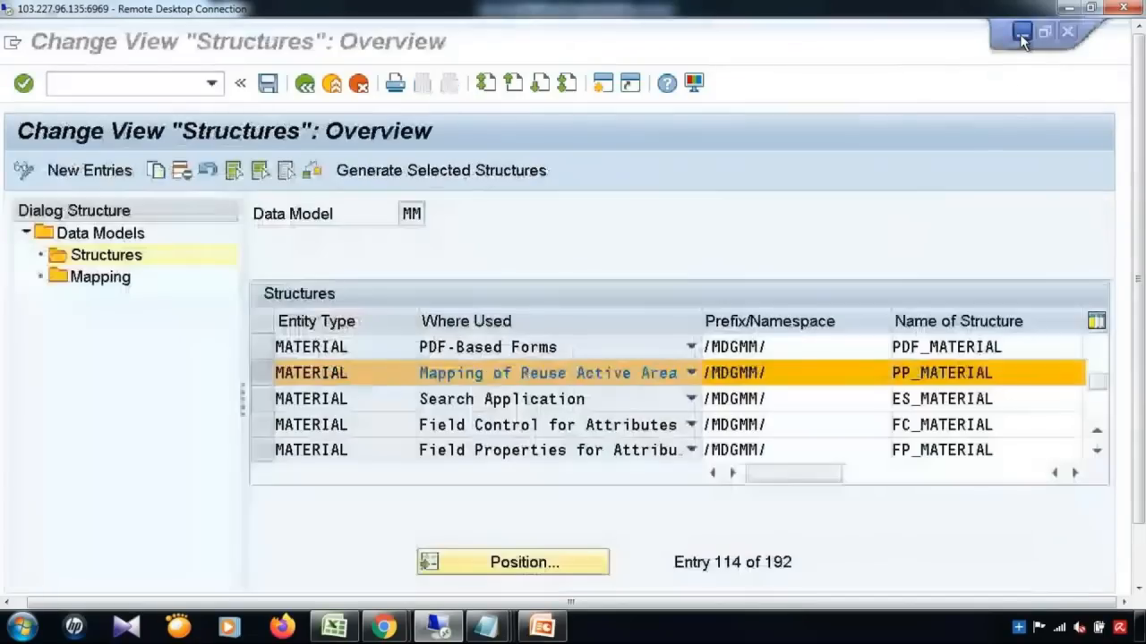
Step: Jump to MATERIAL's mapping entries and copy the MDG_BS_MAT_MAP_2PP mapping name
{"action": "double_click", "coordinate": [105, 280]}
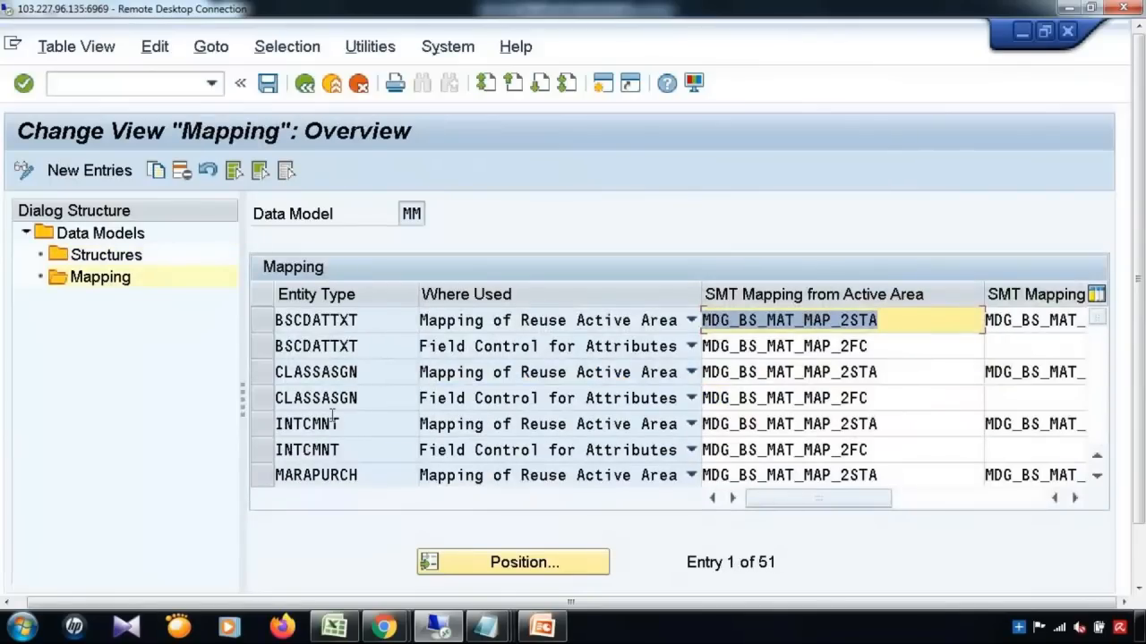
{"action": "left_click", "coordinate": [387, 447]}
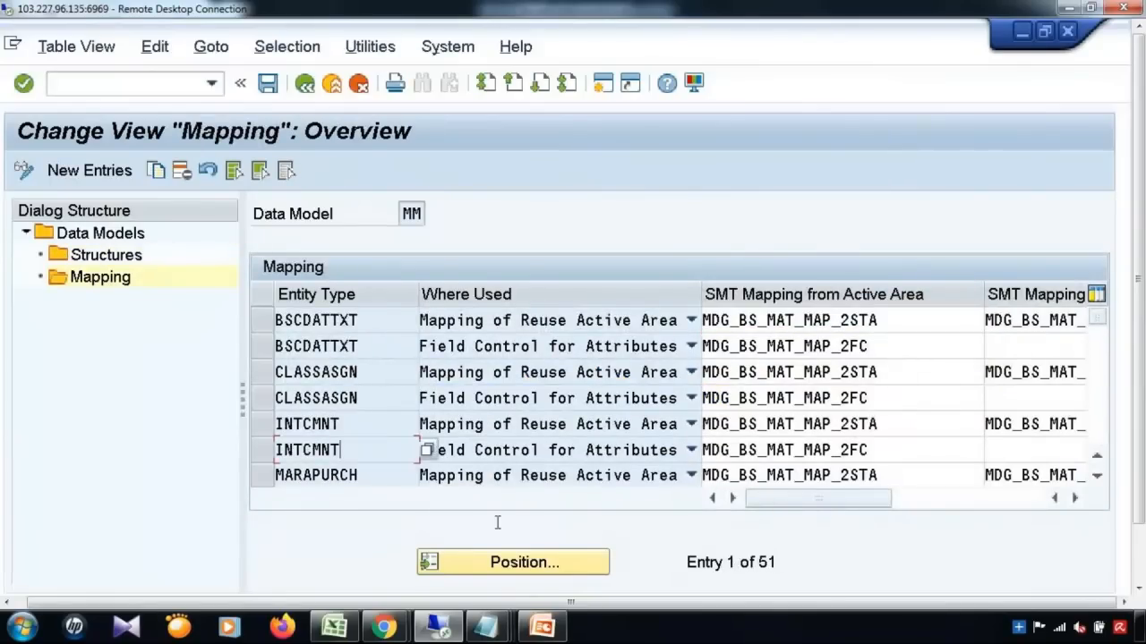
{"action": "left_click", "coordinate": [519, 562]}
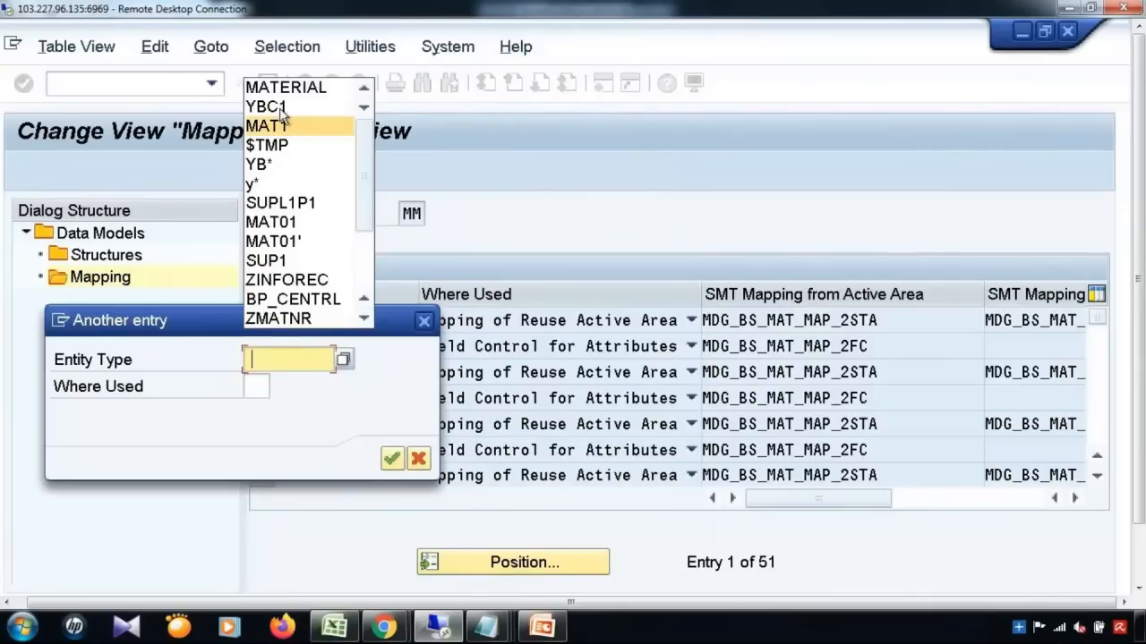
{"action": "left_click", "coordinate": [278, 87]}
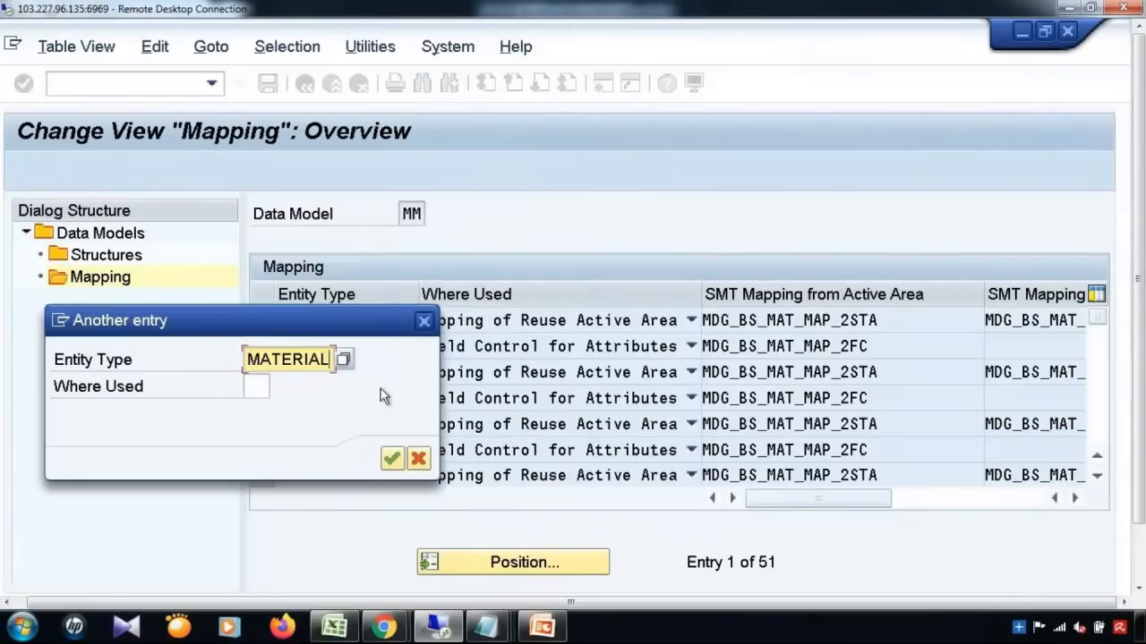
{"action": "left_click", "coordinate": [392, 459]}
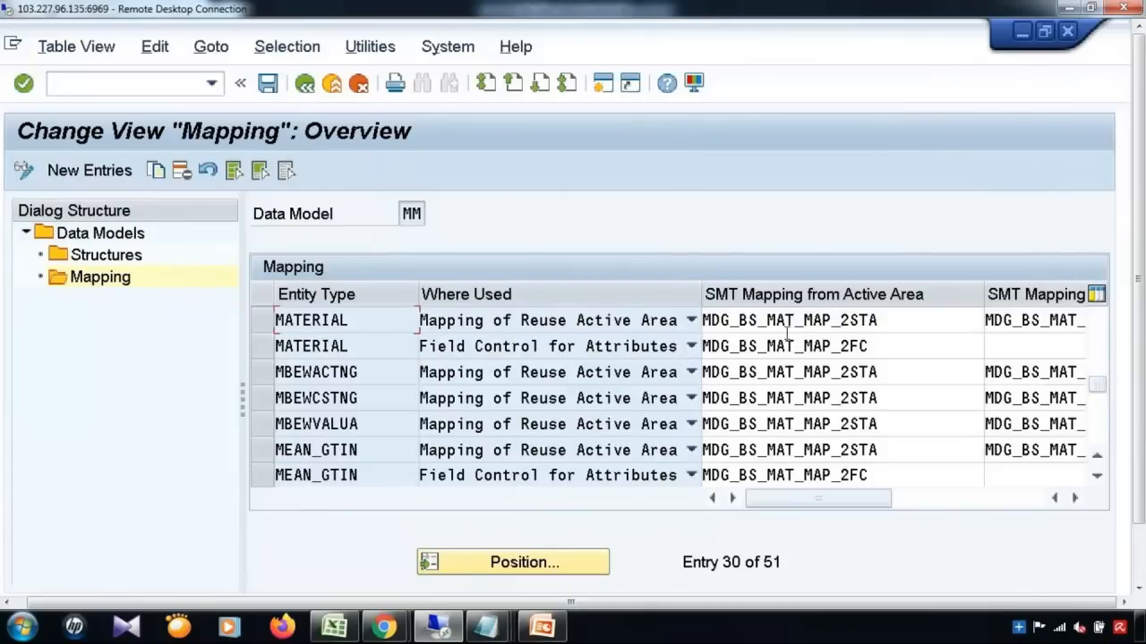
{"action": "left_click", "coordinate": [257, 324]}
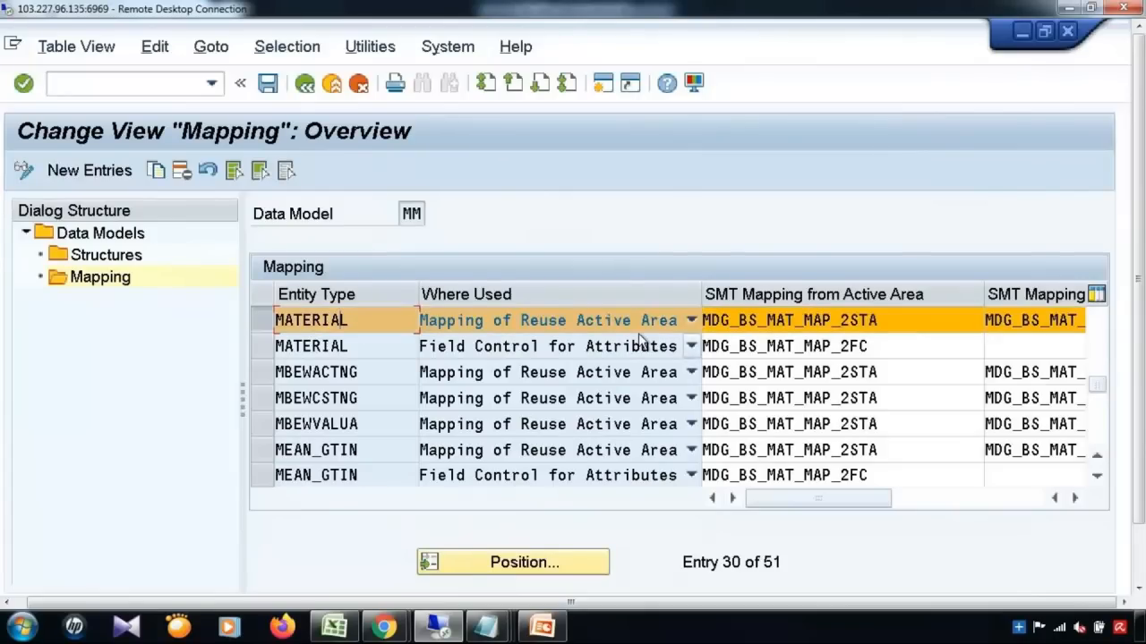
{"action": "left_click_drag", "start_coordinate": [914, 327], "coordinate": [701, 326]}
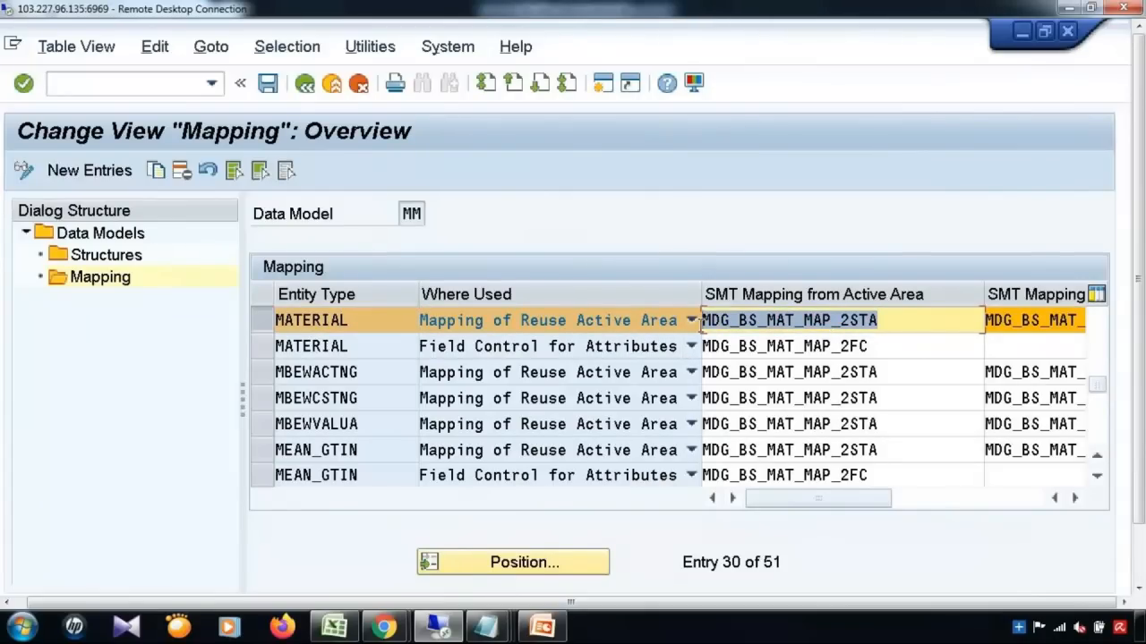
{"action": "left_click", "coordinate": [997, 499]}
{"action": "left_click_drag", "start_coordinate": [874, 320], "coordinate": [661, 318]}
{"action": "key", "text": "ctrl+c"}
{"action": "left_click", "coordinate": [660, 318]}
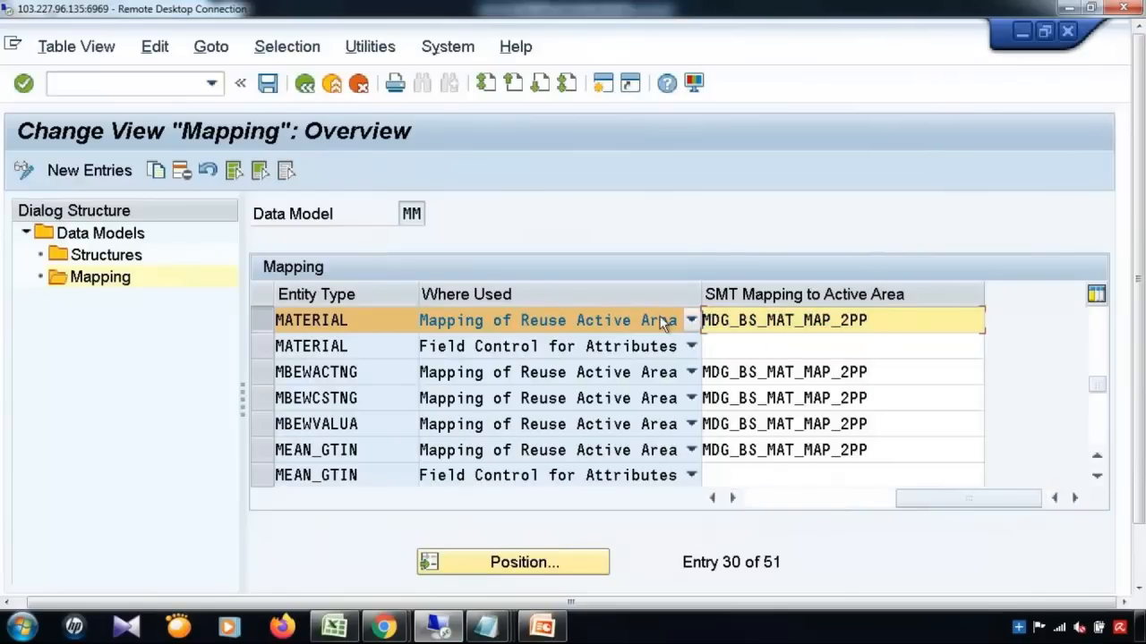
Step: Open mapping MDG_BS_MAT_MAP_2PP in the full-screen Service Mapping Tool
{"action": "left_click", "coordinate": [305, 84]}
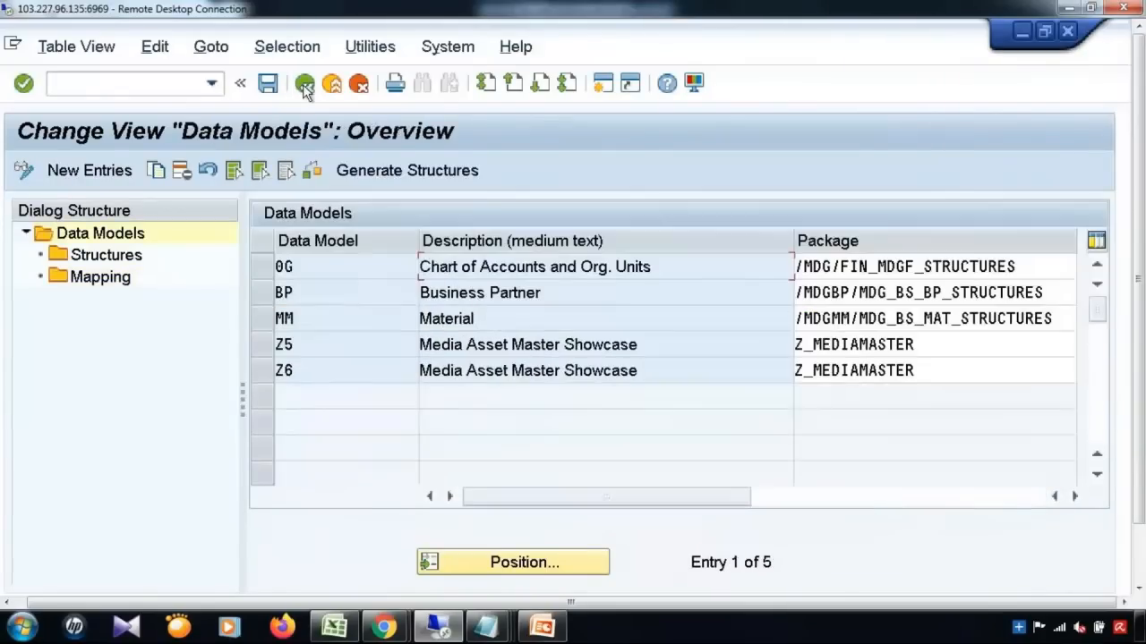
{"action": "left_click", "coordinate": [305, 84]}
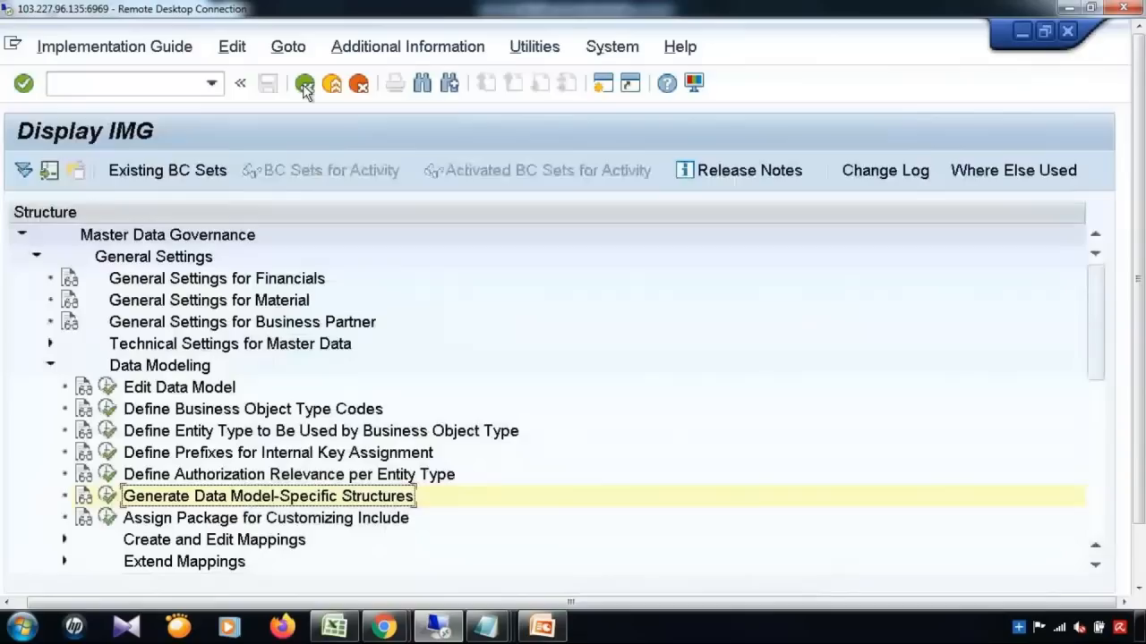
{"action": "left_click", "coordinate": [64, 540]}
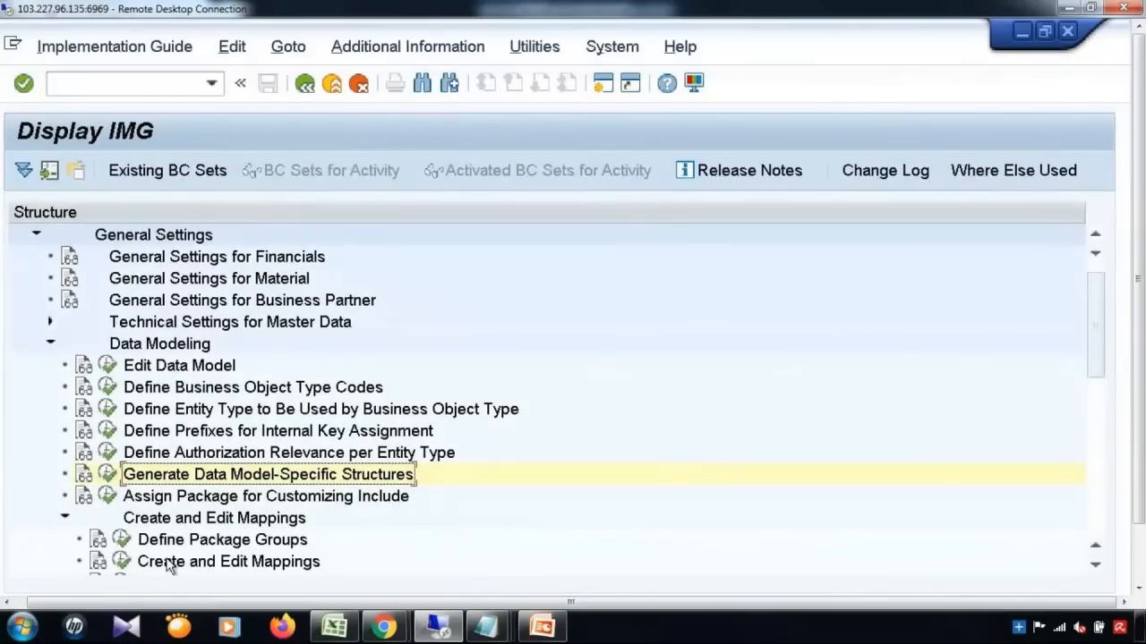
{"action": "left_click", "coordinate": [121, 563]}
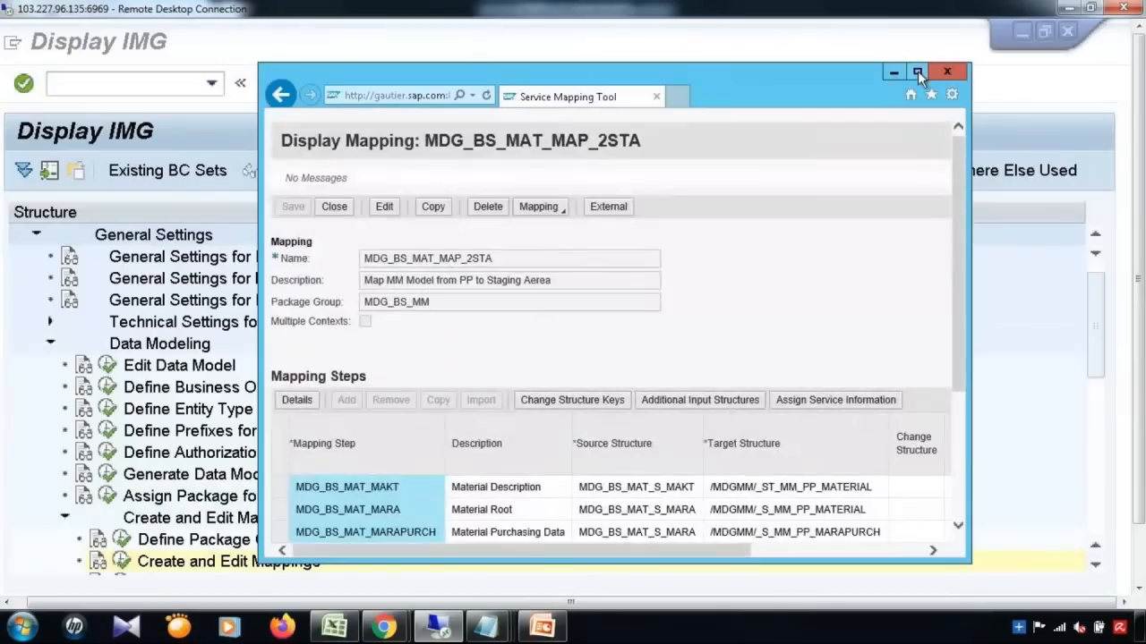
{"action": "left_click", "coordinate": [916, 70]}
{"action": "left_click", "coordinate": [278, 166]}
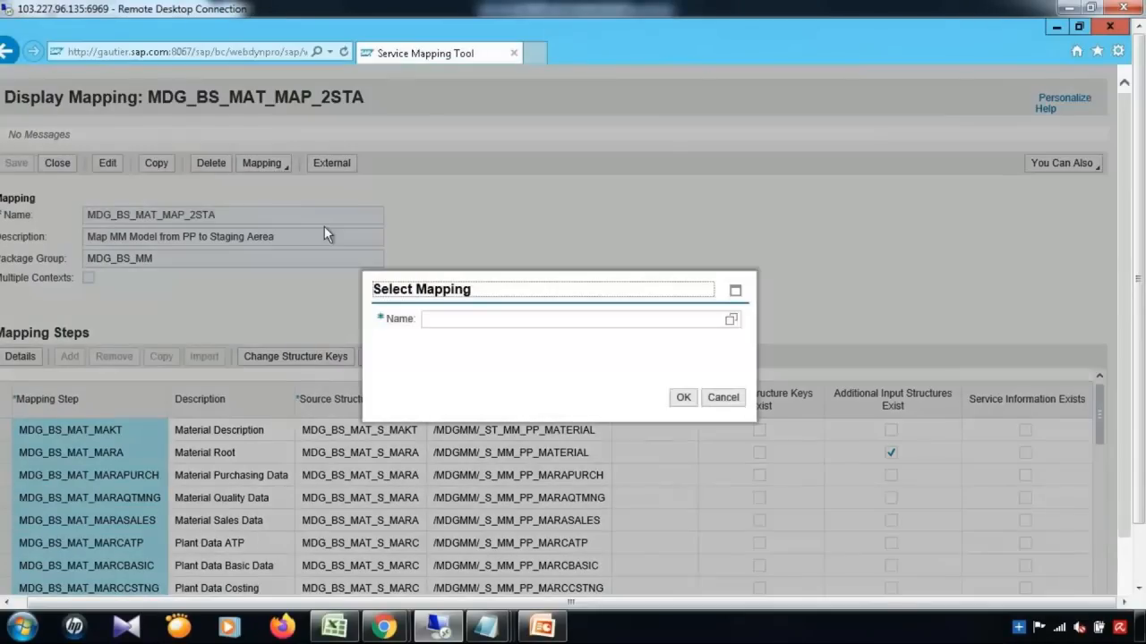
{"action": "left_click", "coordinate": [475, 323]}
{"action": "key", "text": "ctrl+v"}
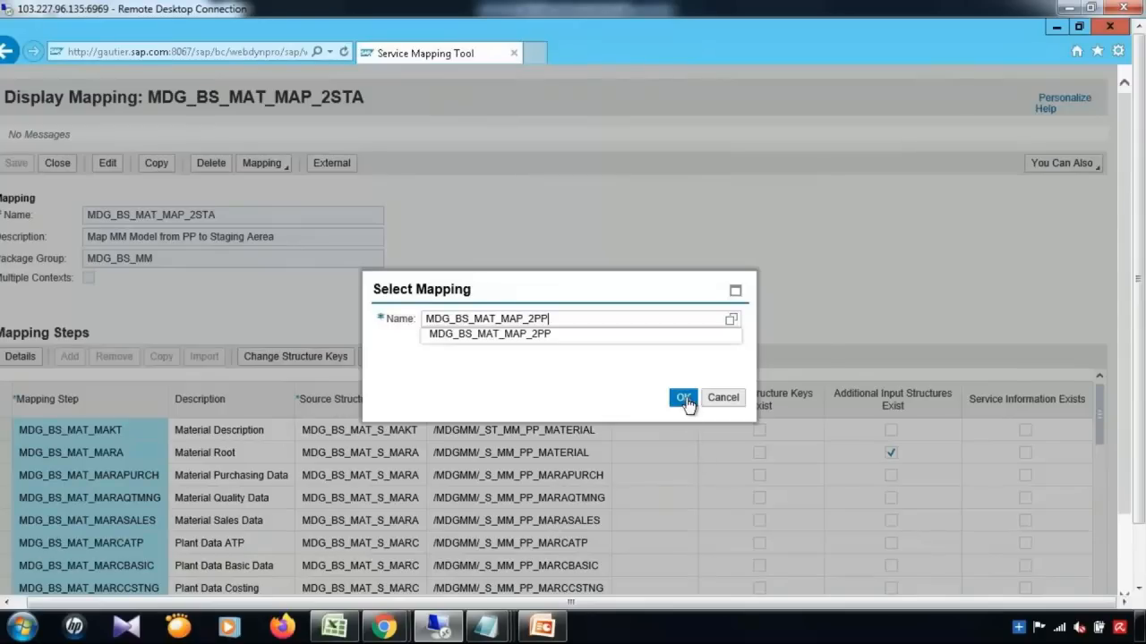
{"action": "left_click", "coordinate": [683, 399]}
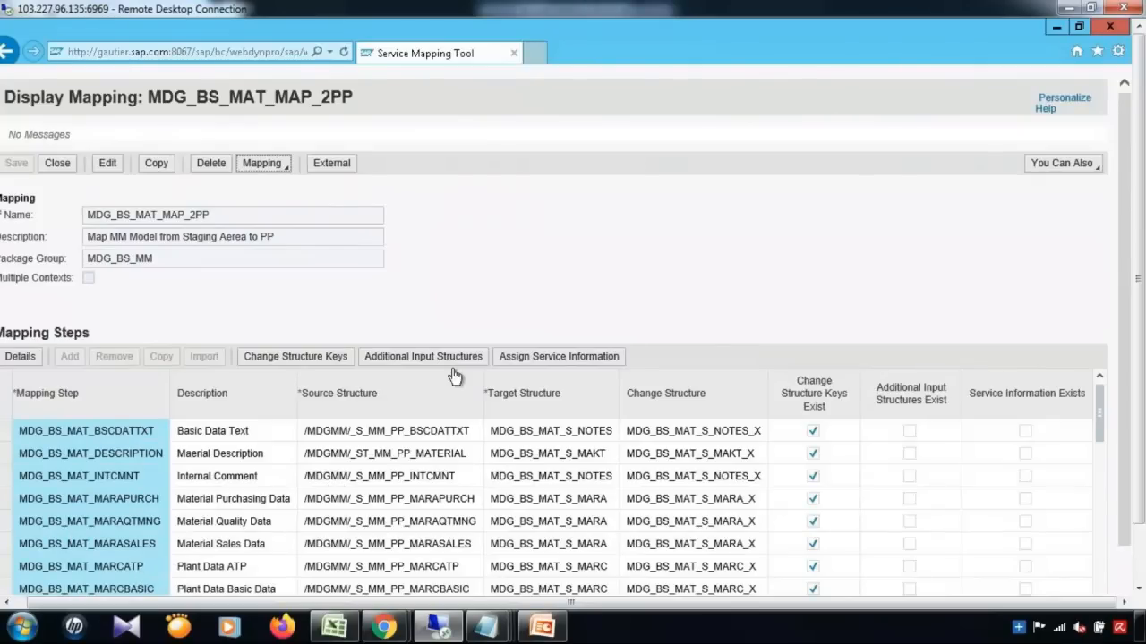
Step: Scroll to the MDG_BS_MAT_MATERIAL step and open its details
{"action": "left_click_drag", "start_coordinate": [1139, 394], "coordinate": [1140, 454]}
{"action": "left_click", "coordinate": [1100, 413]}
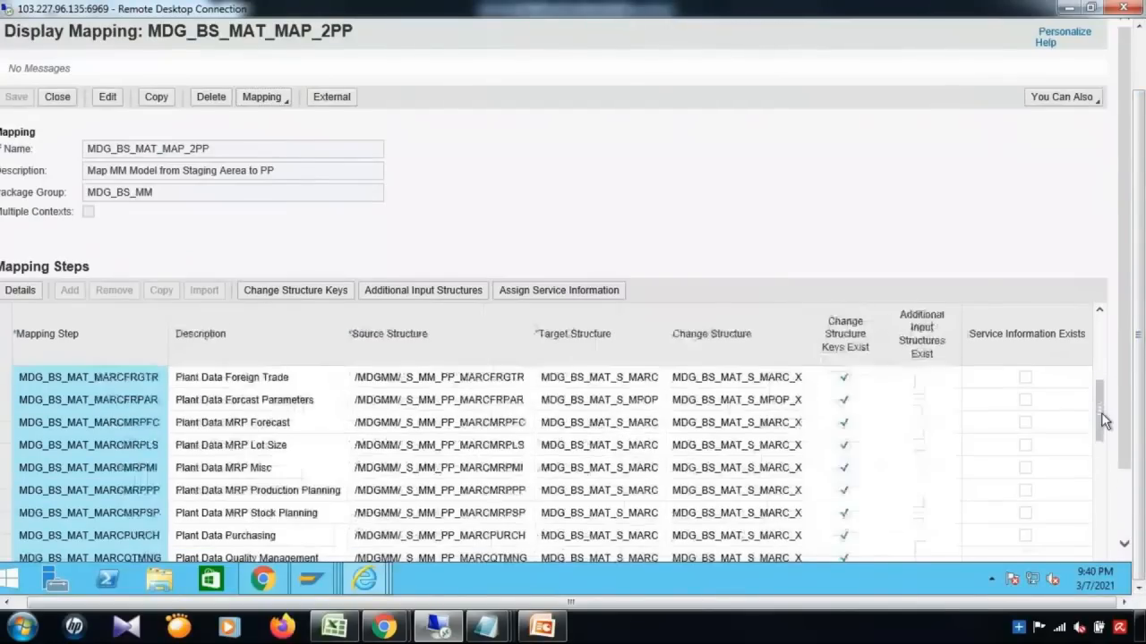
{"action": "left_click_drag", "start_coordinate": [1101, 430], "coordinate": [1103, 461]}
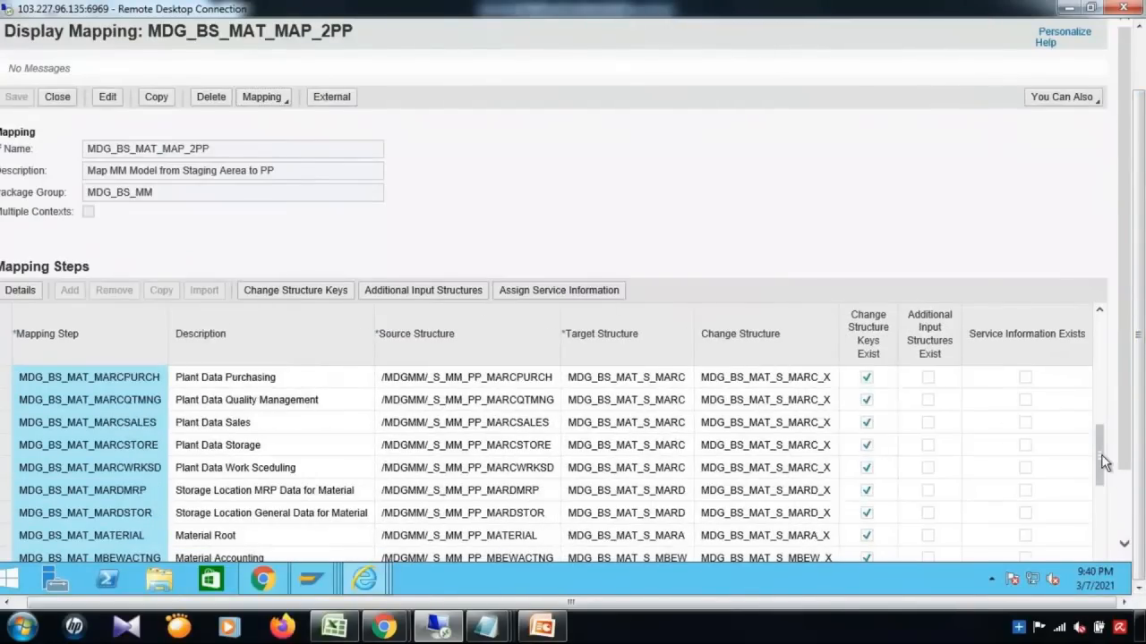
{"action": "left_click", "coordinate": [5, 535]}
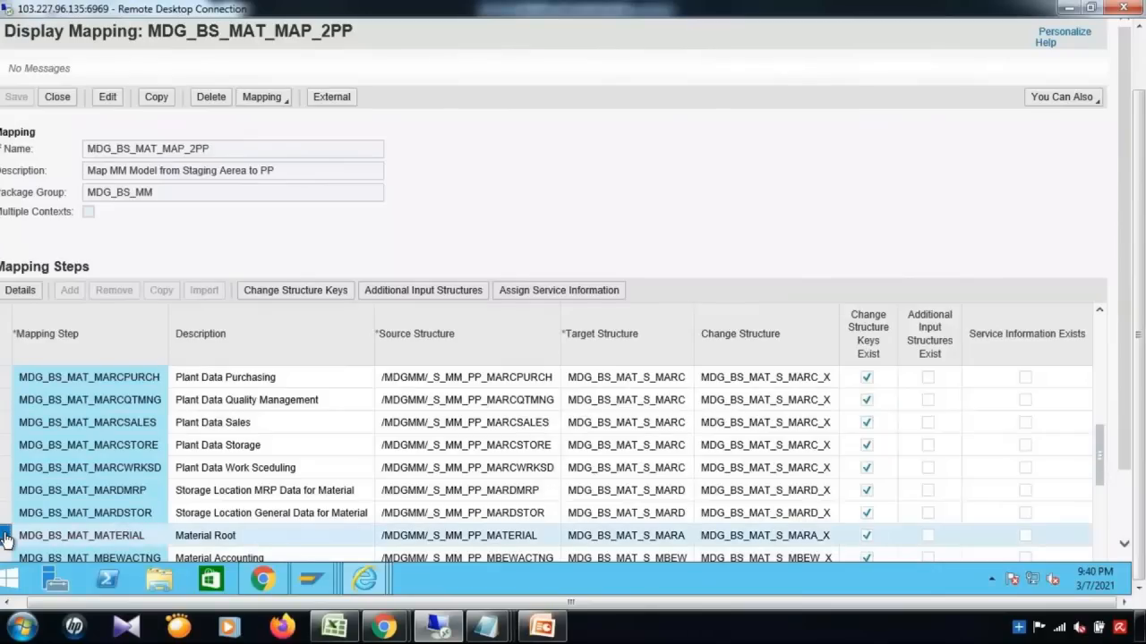
{"action": "left_click", "coordinate": [19, 290]}
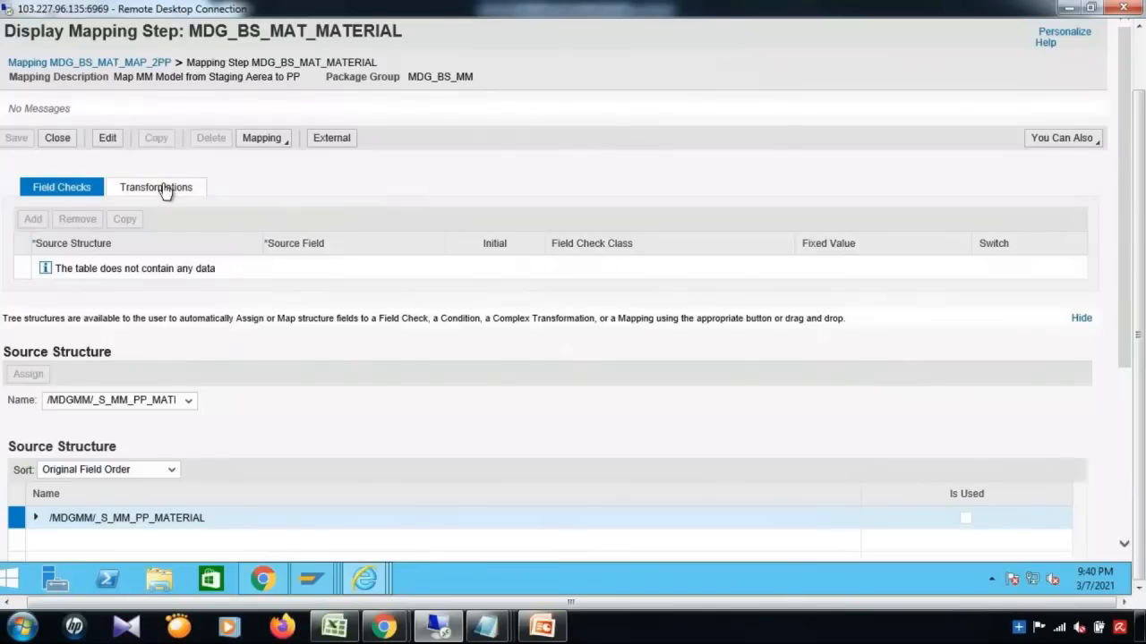
Step: Show transformation 00001's field mapping and find the ZZFLD01 row
{"action": "left_click", "coordinate": [164, 190]}
{"action": "left_click", "coordinate": [24, 269]}
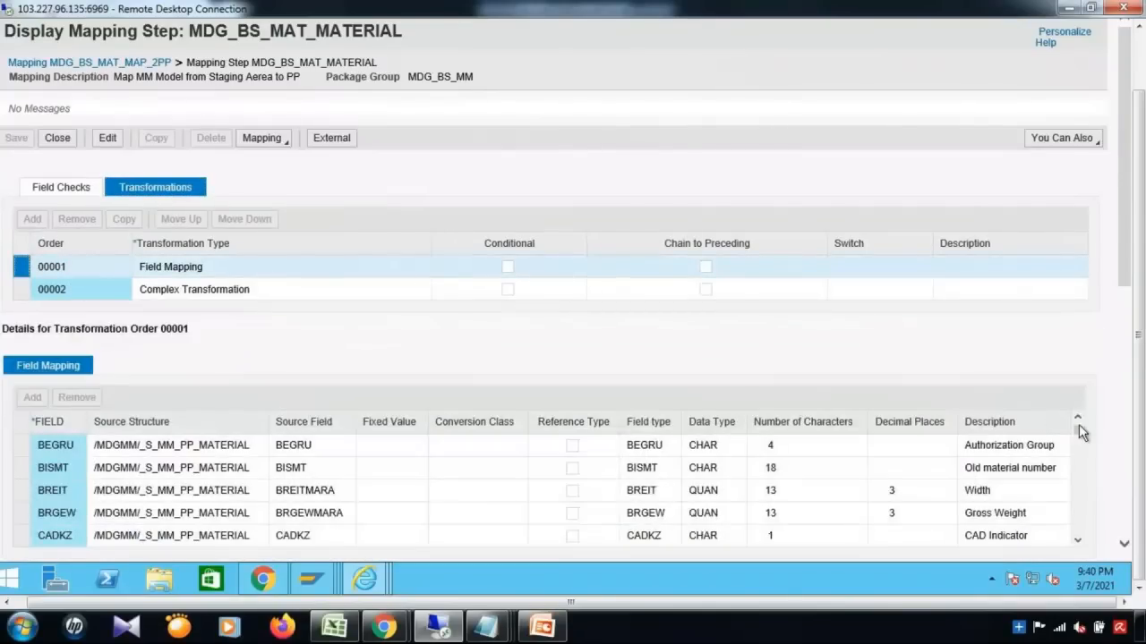
{"action": "left_click_drag", "start_coordinate": [1077, 427], "coordinate": [1081, 536]}
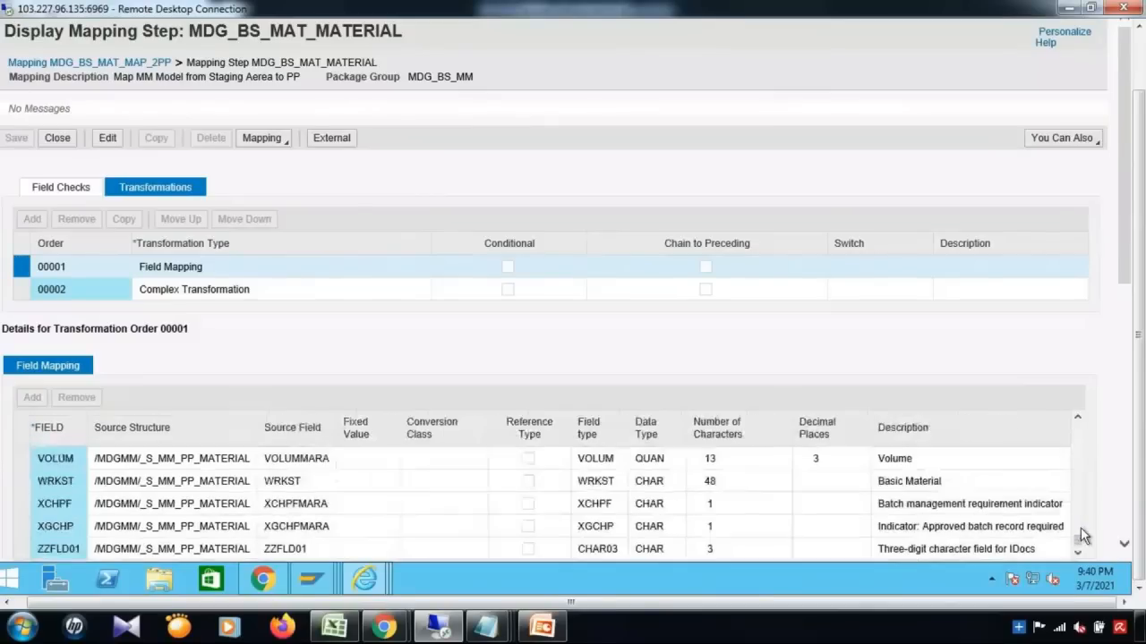
{"action": "left_click", "coordinate": [22, 551]}
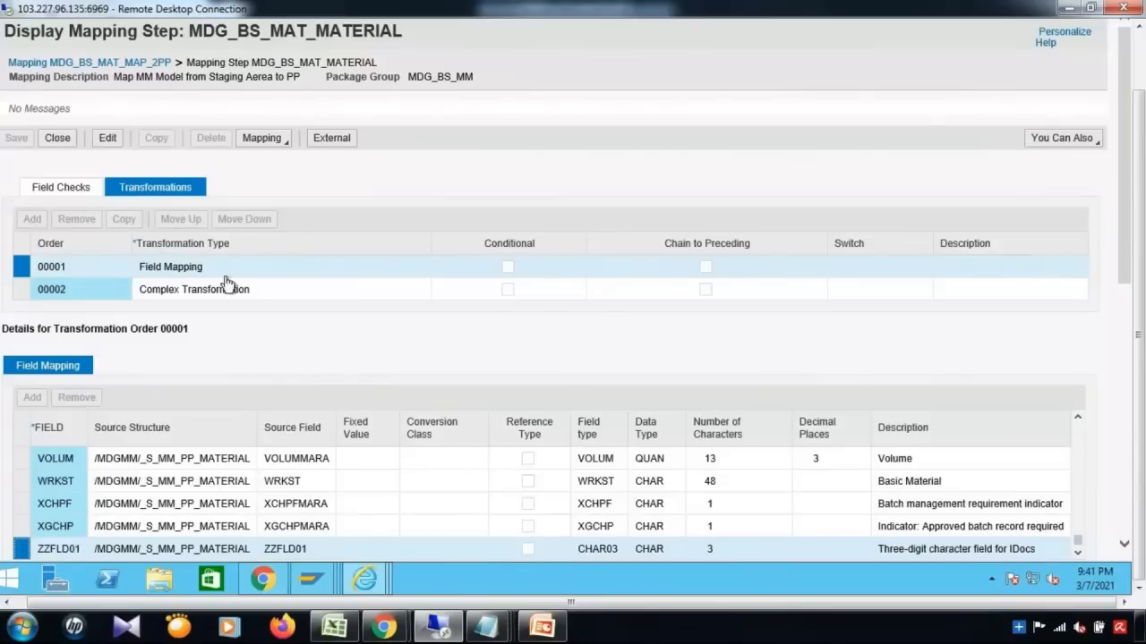
Step: Open mapping MDG_BS_MAT_MAP_2STA via Mapping > Open
{"action": "left_click", "coordinate": [276, 143]}
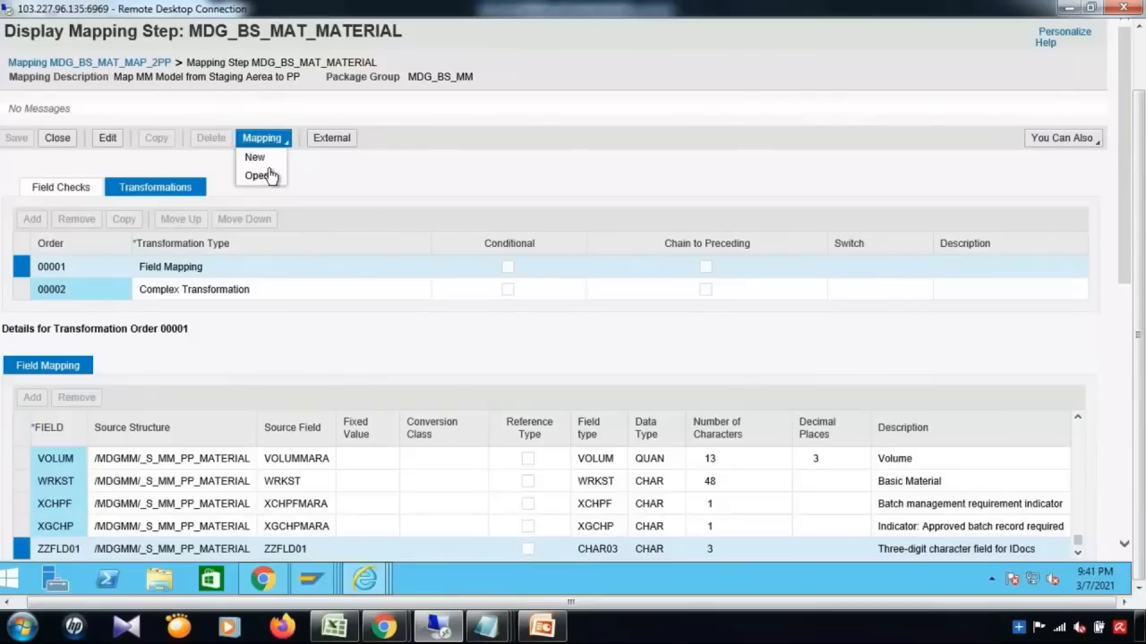
{"action": "left_click", "coordinate": [266, 172]}
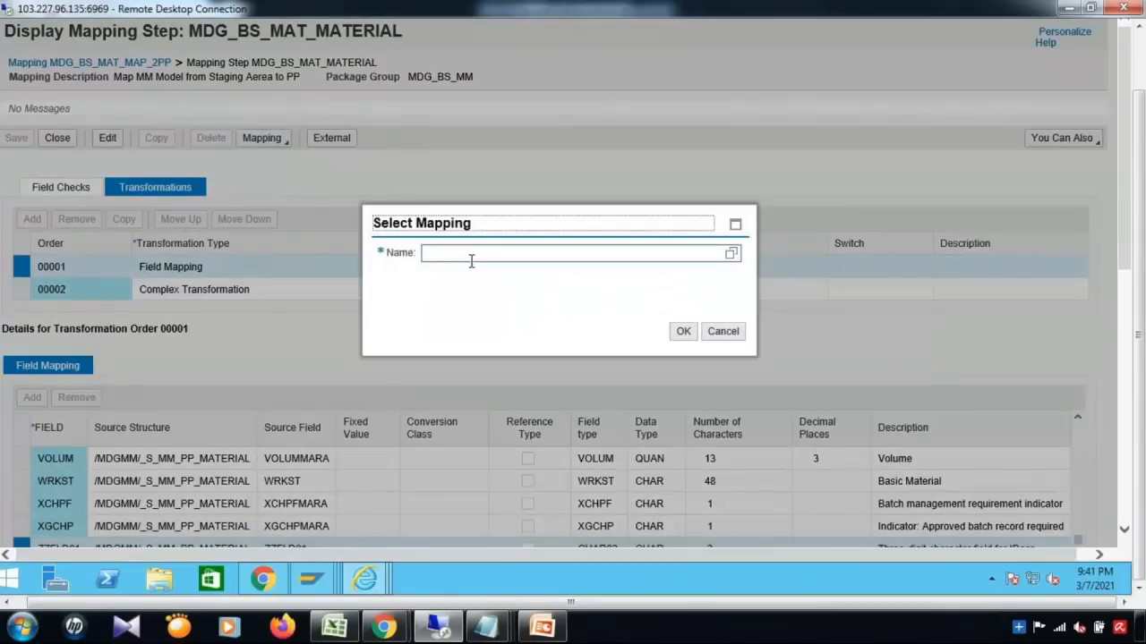
{"action": "left_click", "coordinate": [471, 261]}
{"action": "key", "text": "ctrl+v"}
{"action": "key", "text": "shift+Left"}
{"action": "key", "text": "shift+Left"}
{"action": "key", "text": "End"}
{"action": "type", "text": "STA"}
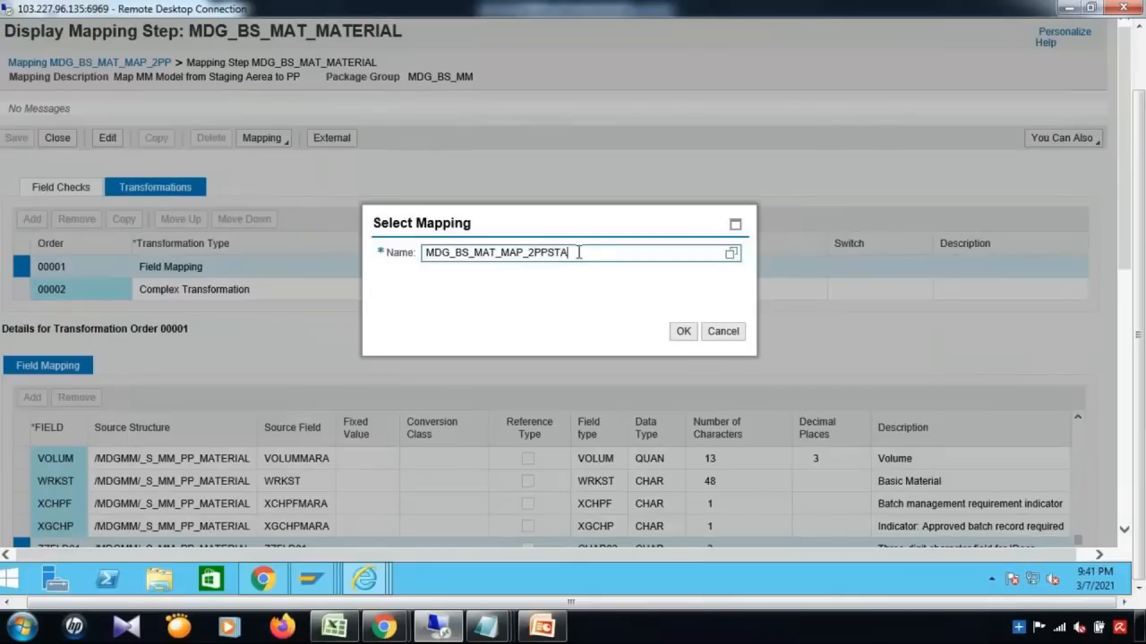
{"action": "left_click", "coordinate": [548, 253]}
{"action": "key", "text": "BackSpace"}
{"action": "key", "text": "BackSpace"}
{"action": "left_click", "coordinate": [685, 332]}
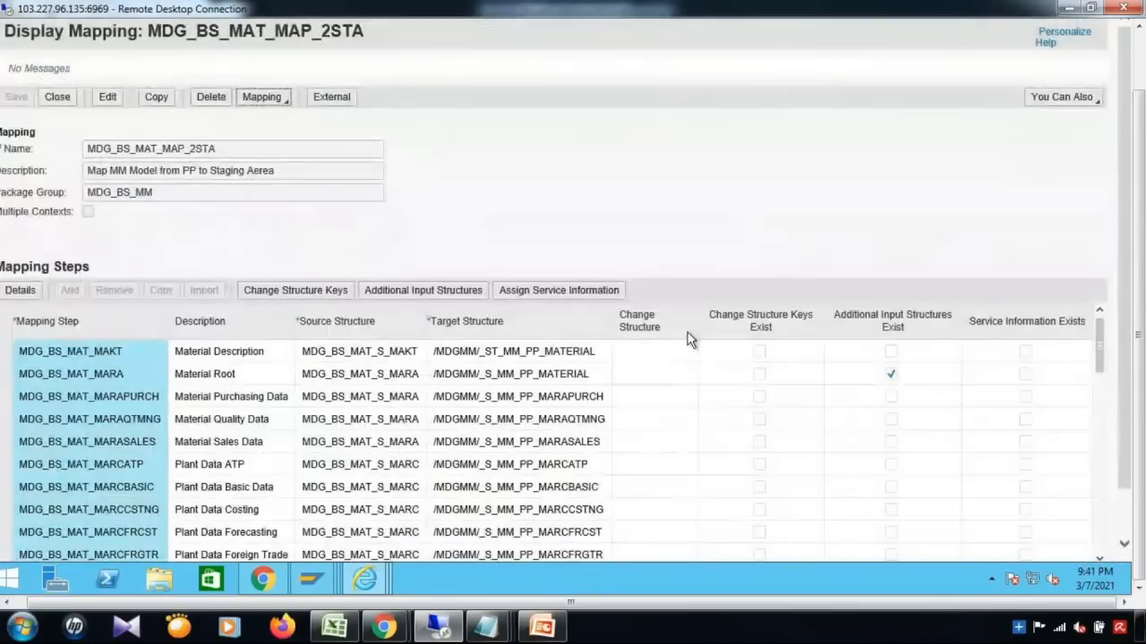
Step: Find ZZFLD01 in MDG_BS_MAT_MARA's transformation field mapping, then minimise the browser
{"action": "left_click", "coordinate": [5, 374]}
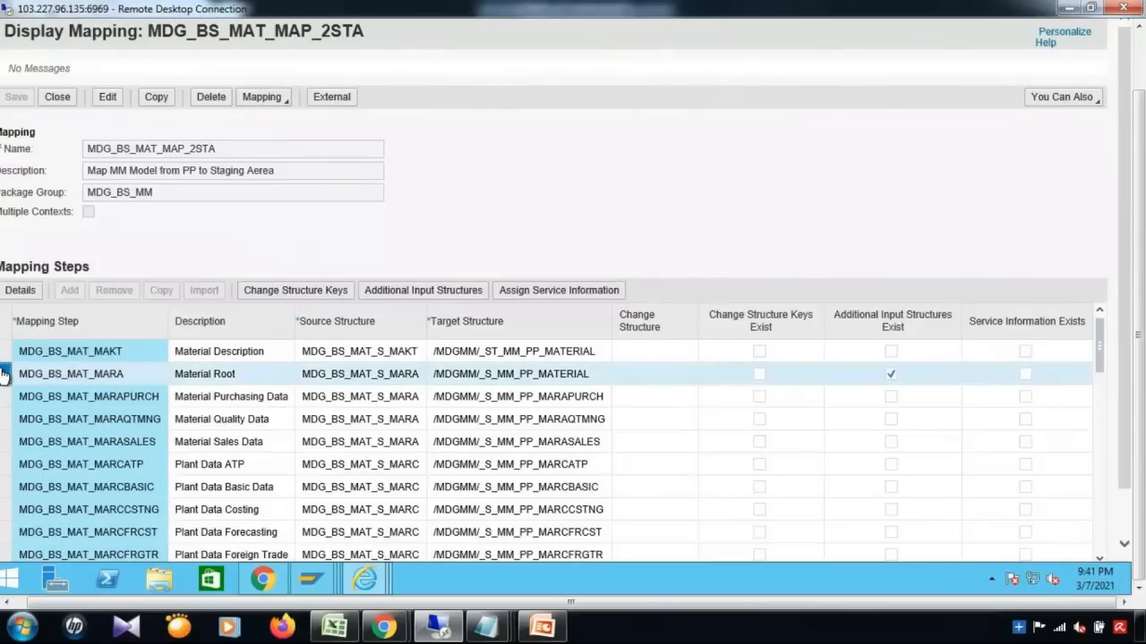
{"action": "left_click", "coordinate": [22, 294]}
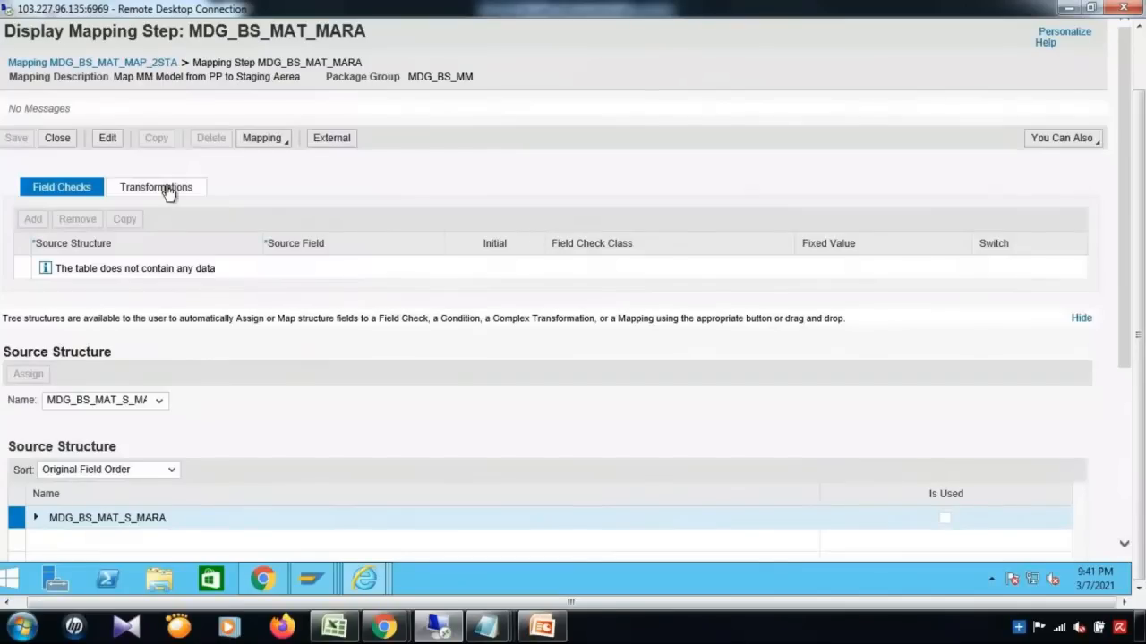
{"action": "left_click", "coordinate": [169, 194]}
{"action": "left_click", "coordinate": [22, 270]}
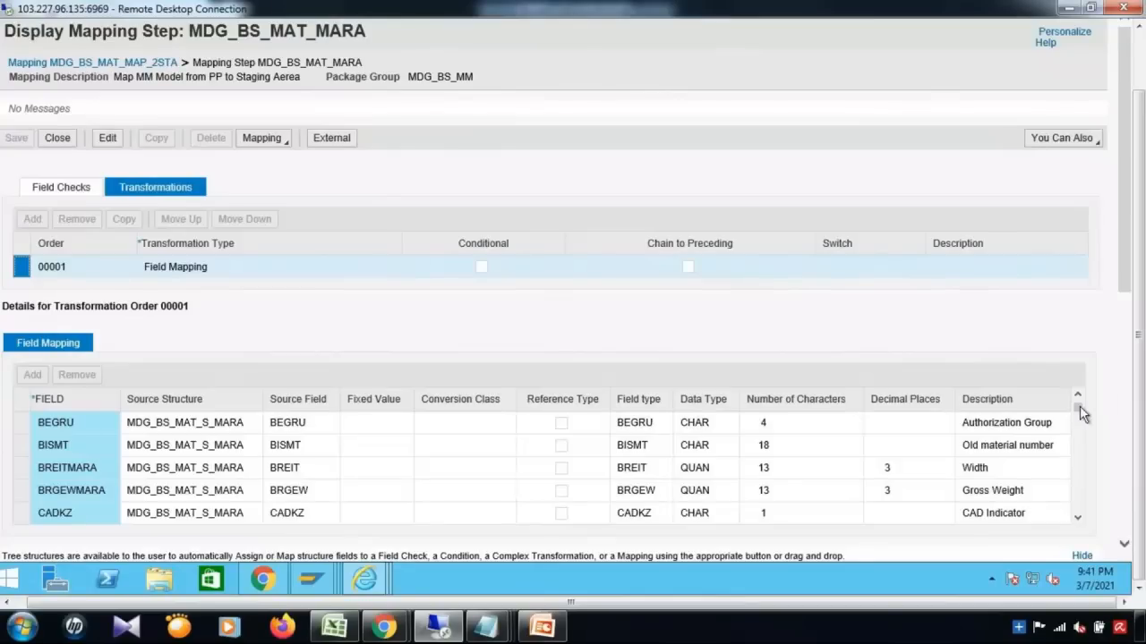
{"action": "left_click_drag", "start_coordinate": [1080, 407], "coordinate": [1080, 526]}
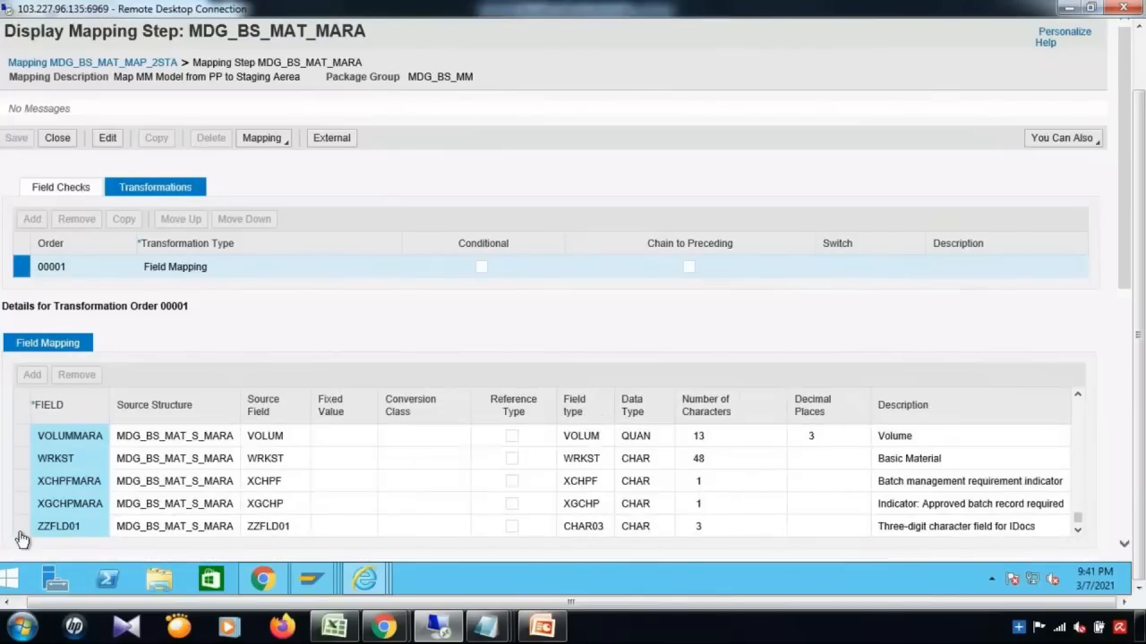
{"action": "left_click", "coordinate": [21, 536]}
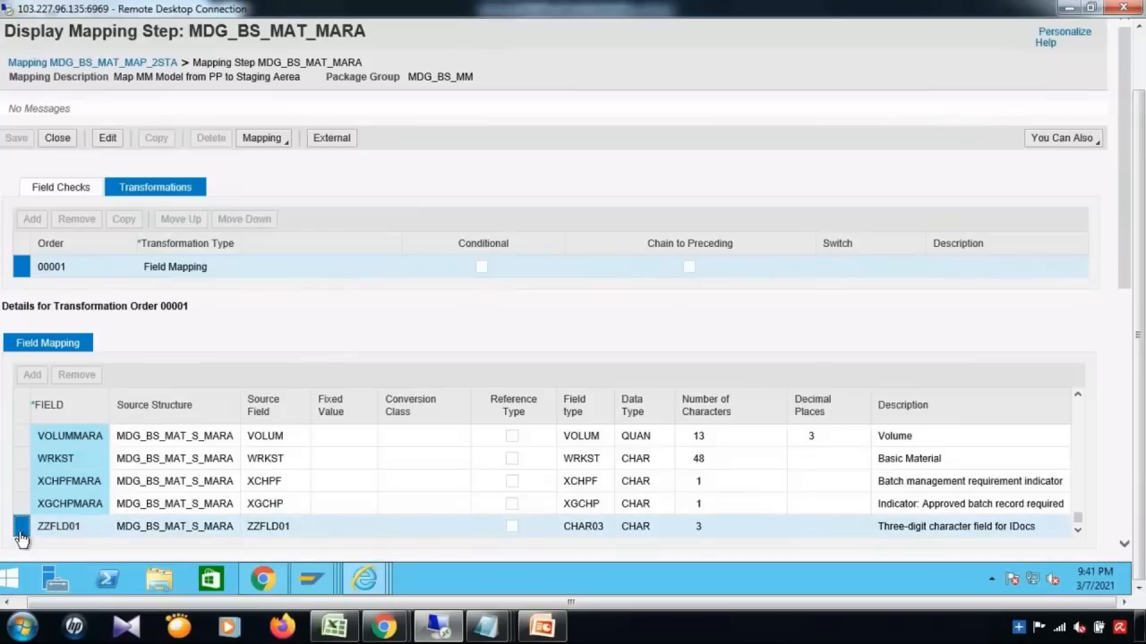
{"action": "left_click", "coordinate": [1140, 59]}
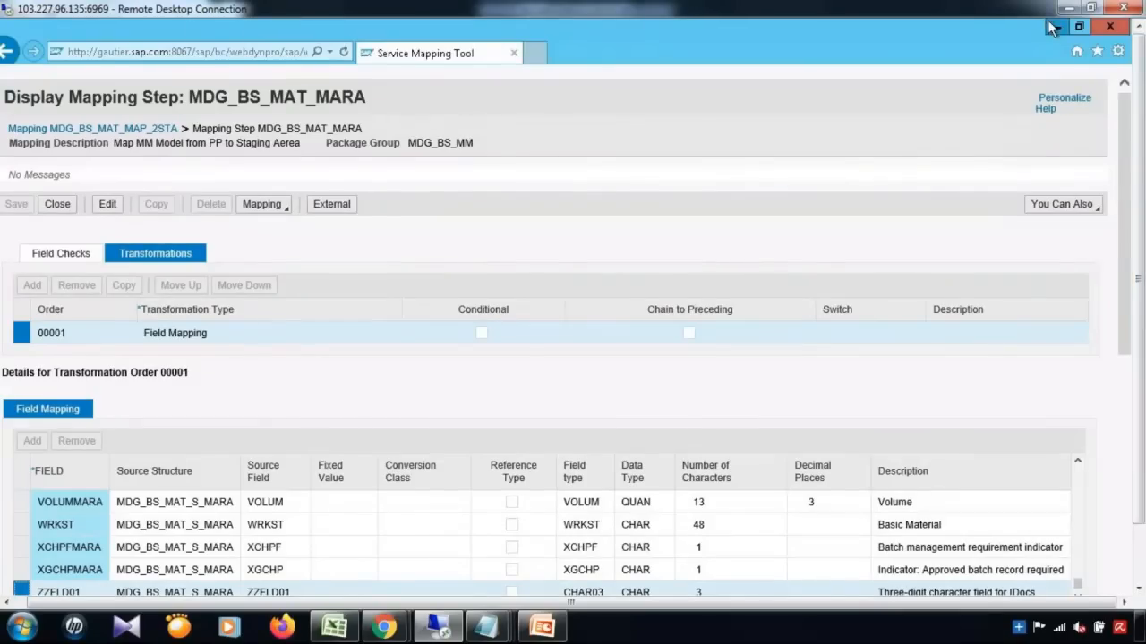
{"action": "left_click", "coordinate": [1049, 24]}
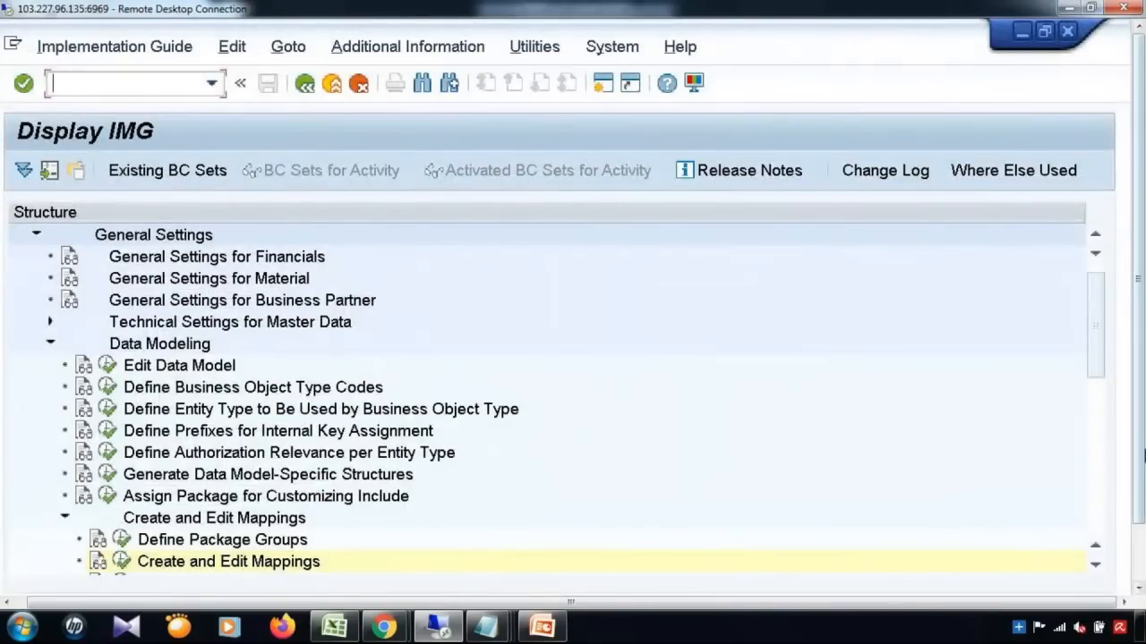
Step: Switch back to the Dictionary window and display table T130F
{"action": "left_click_drag", "start_coordinate": [1141, 447], "coordinate": [1141, 515]}
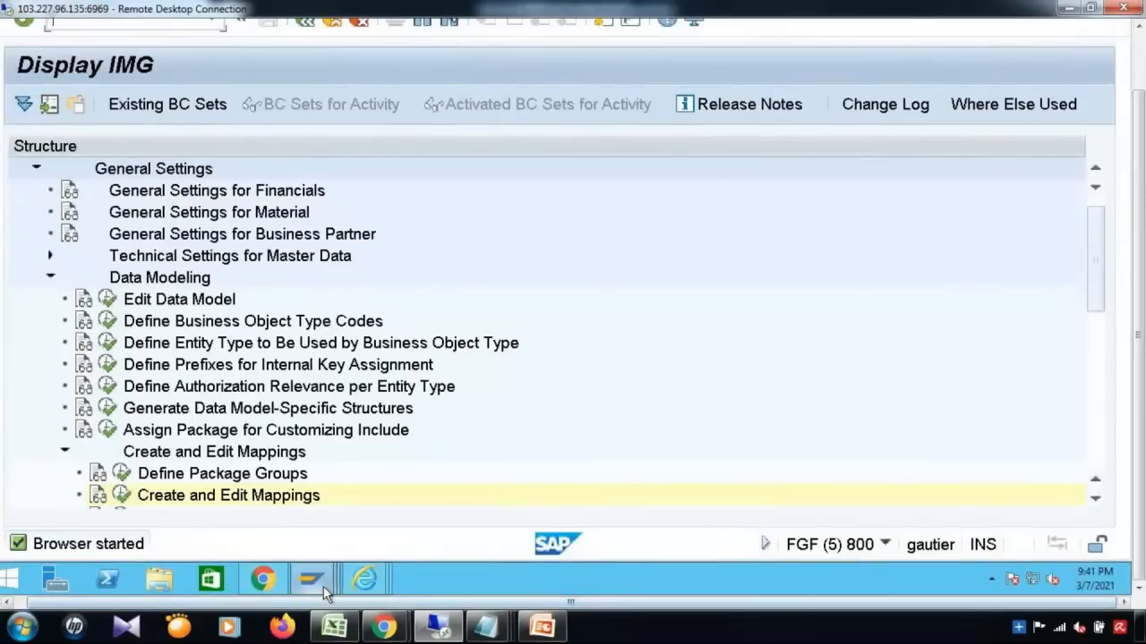
{"action": "mouse_move", "coordinate": [323, 586]}
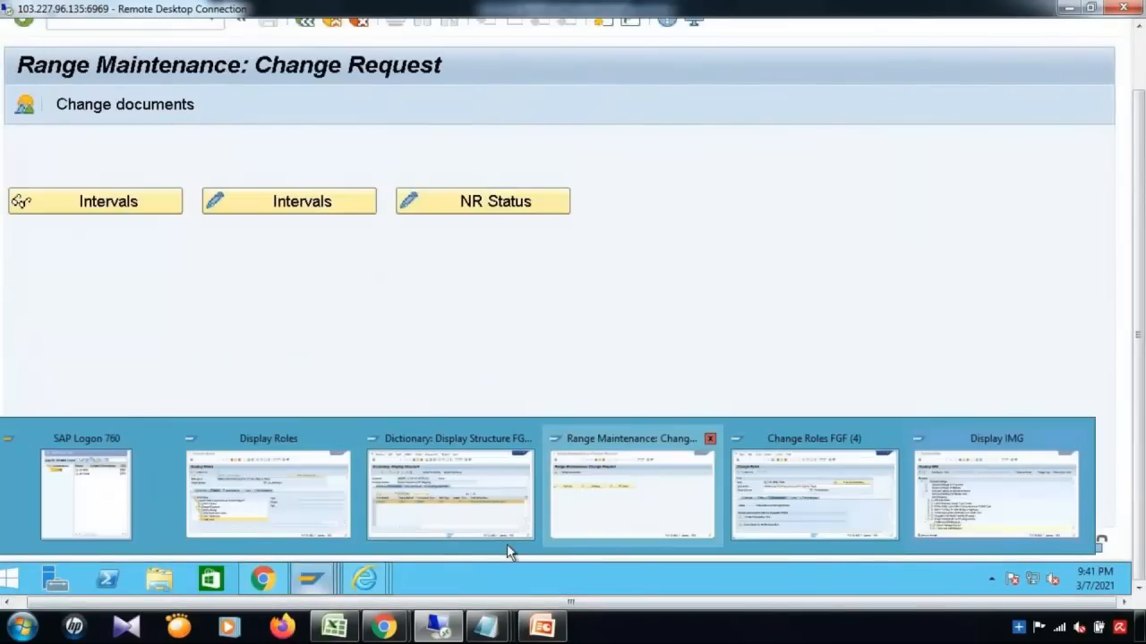
{"action": "mouse_move", "coordinate": [452, 531]}
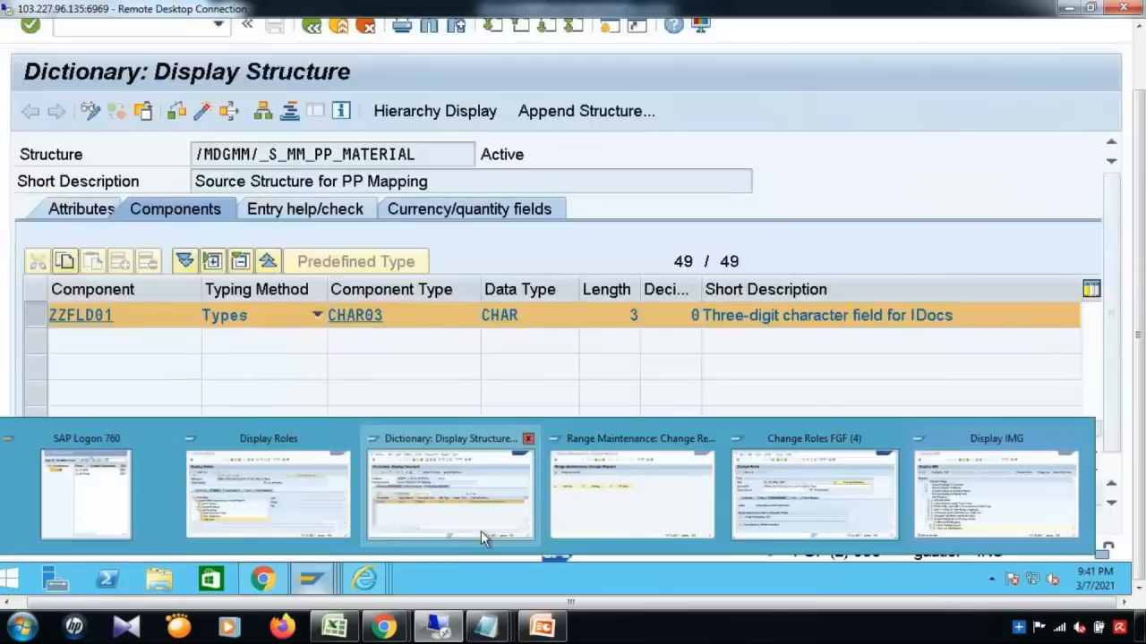
{"action": "left_click", "coordinate": [481, 530]}
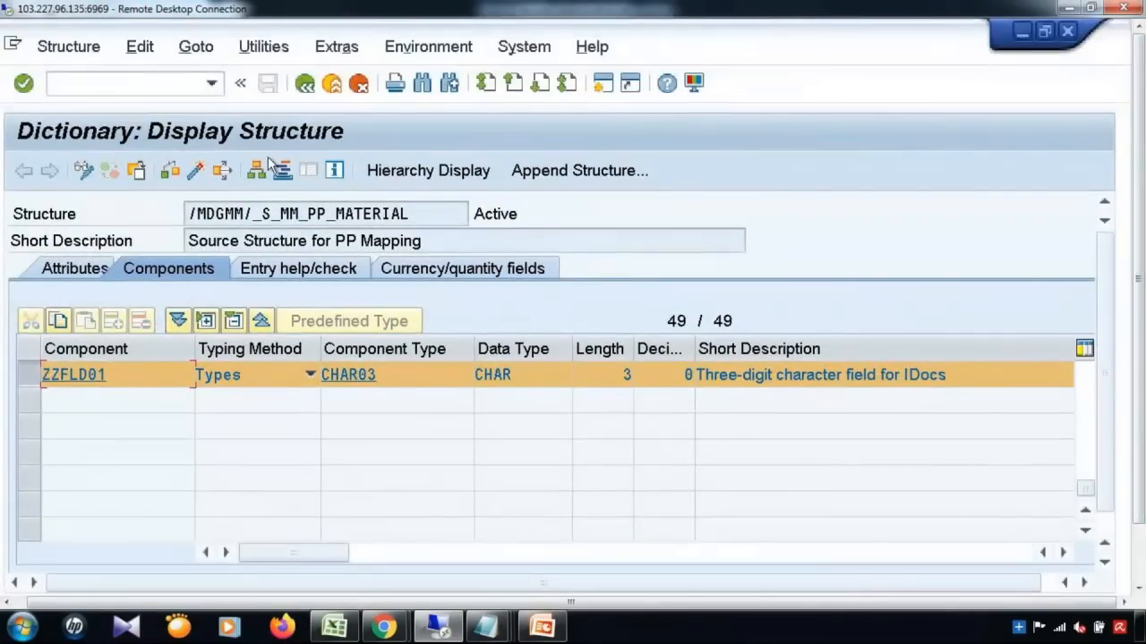
{"action": "left_click", "coordinate": [304, 85]}
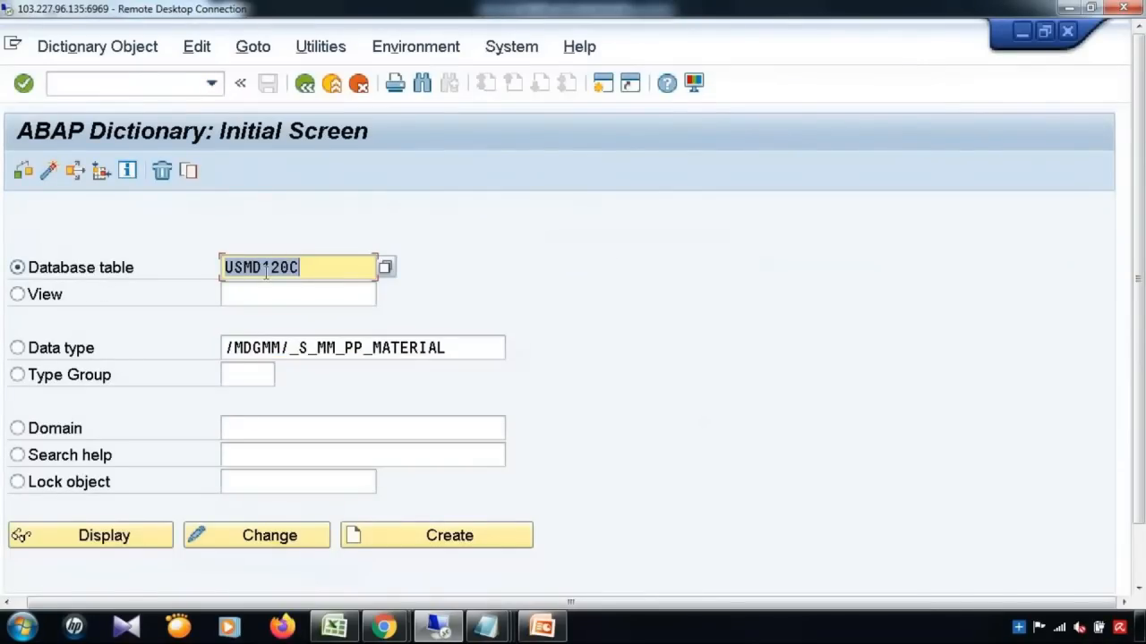
{"action": "key", "text": "BackSpace"}
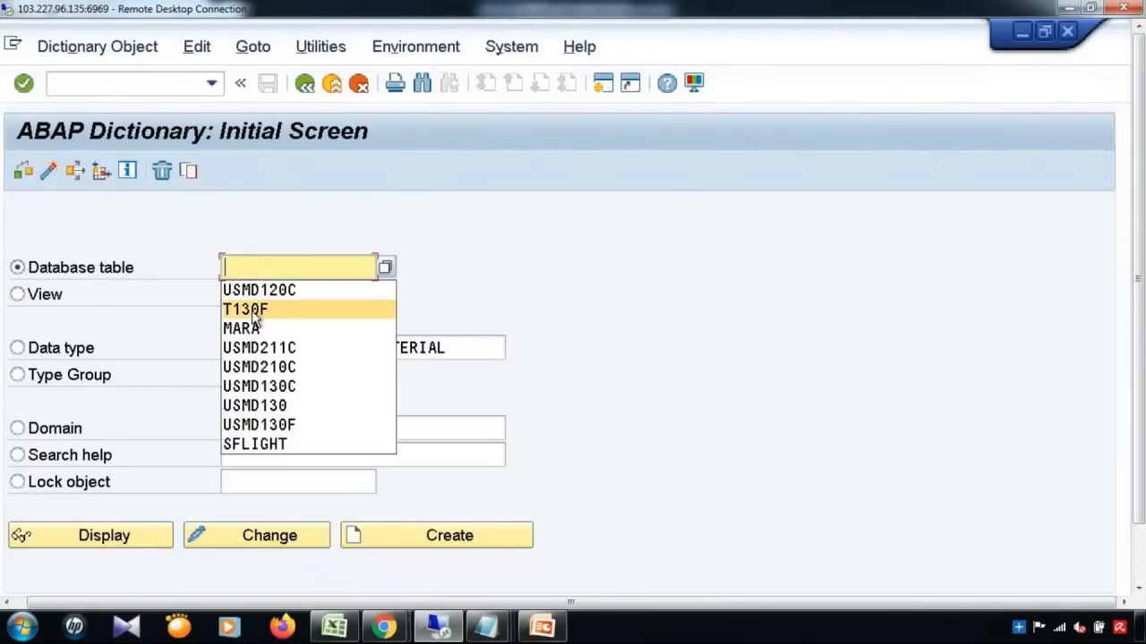
{"action": "left_click", "coordinate": [252, 310]}
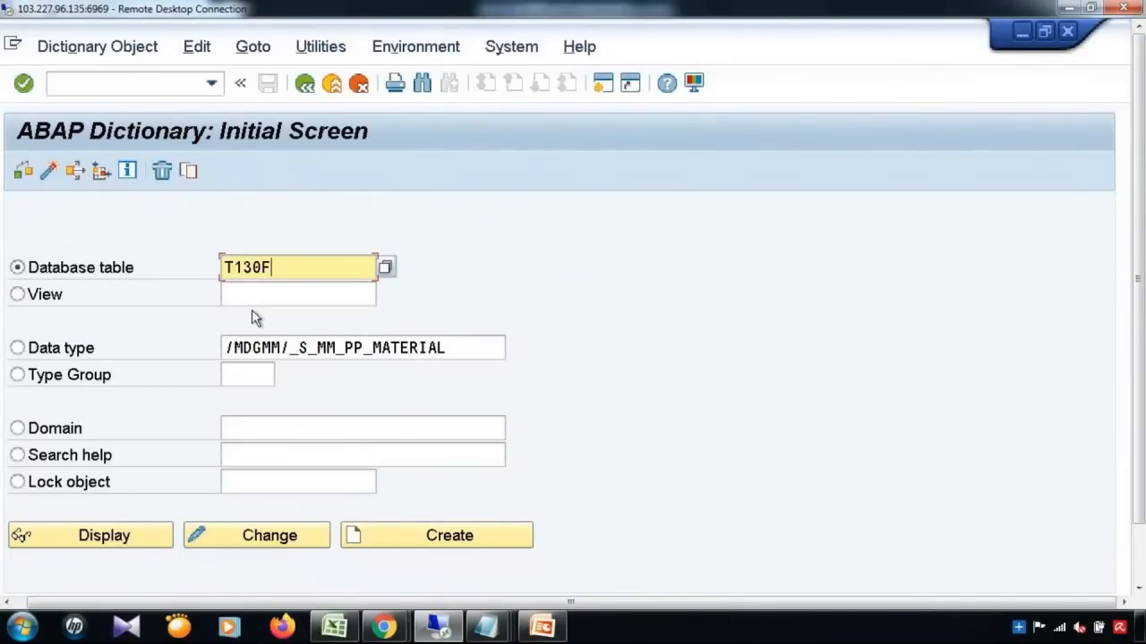
{"action": "left_click", "coordinate": [119, 548]}
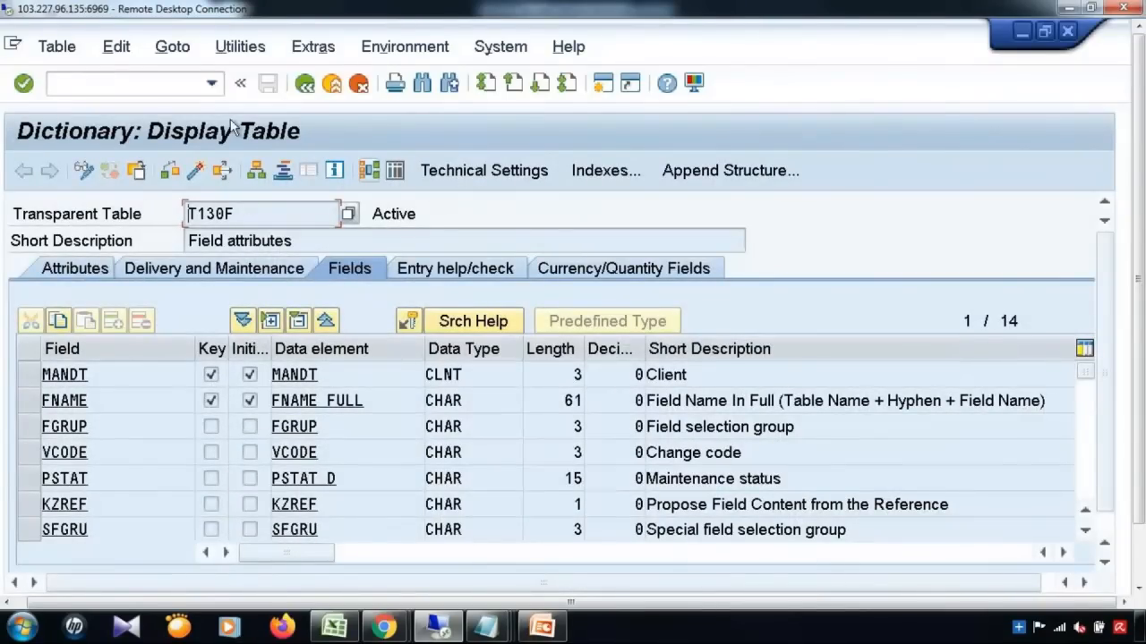
Step: Open T130F's table contents through its V_130F Field Groups maintenance view
{"action": "left_click", "coordinate": [172, 47]}
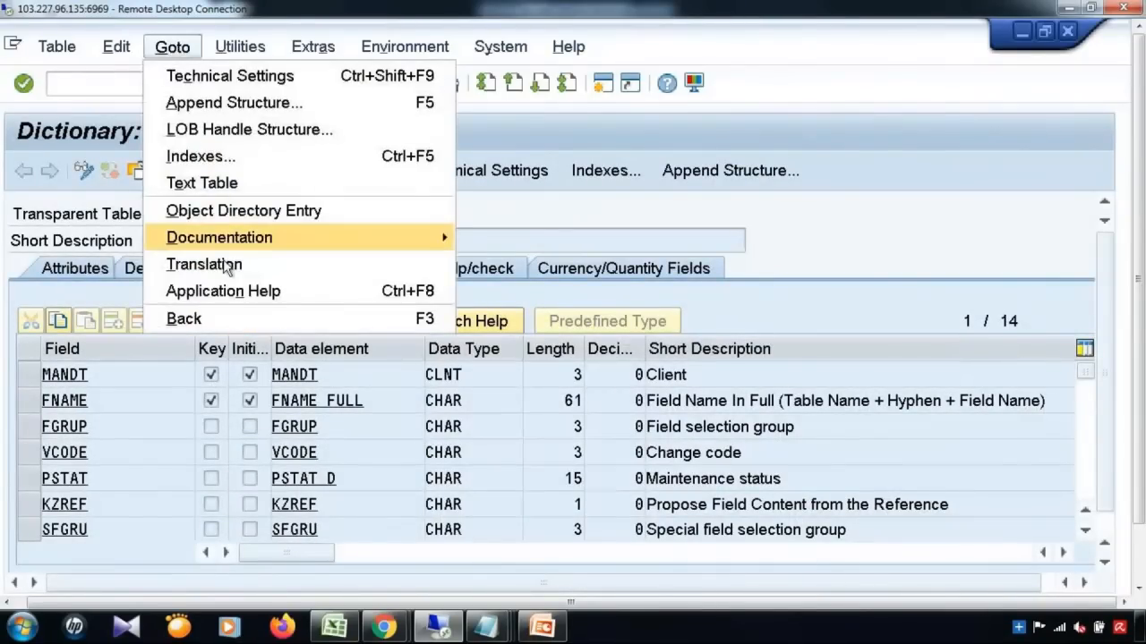
{"action": "left_click", "coordinate": [106, 58]}
{"action": "left_click", "coordinate": [108, 51]}
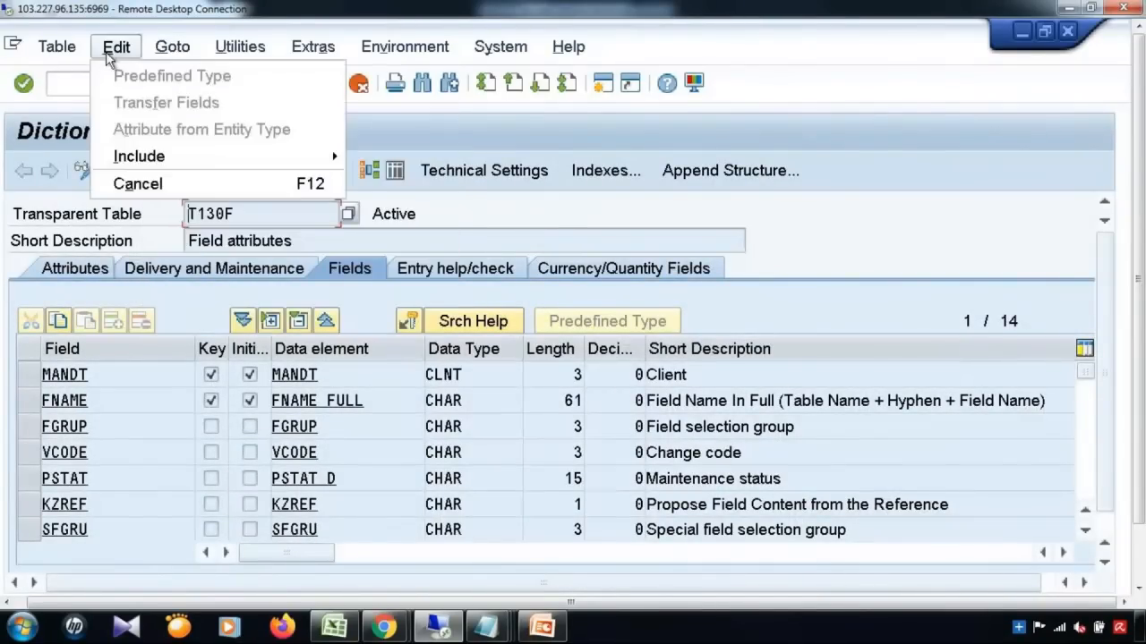
{"action": "mouse_move", "coordinate": [327, 348]}
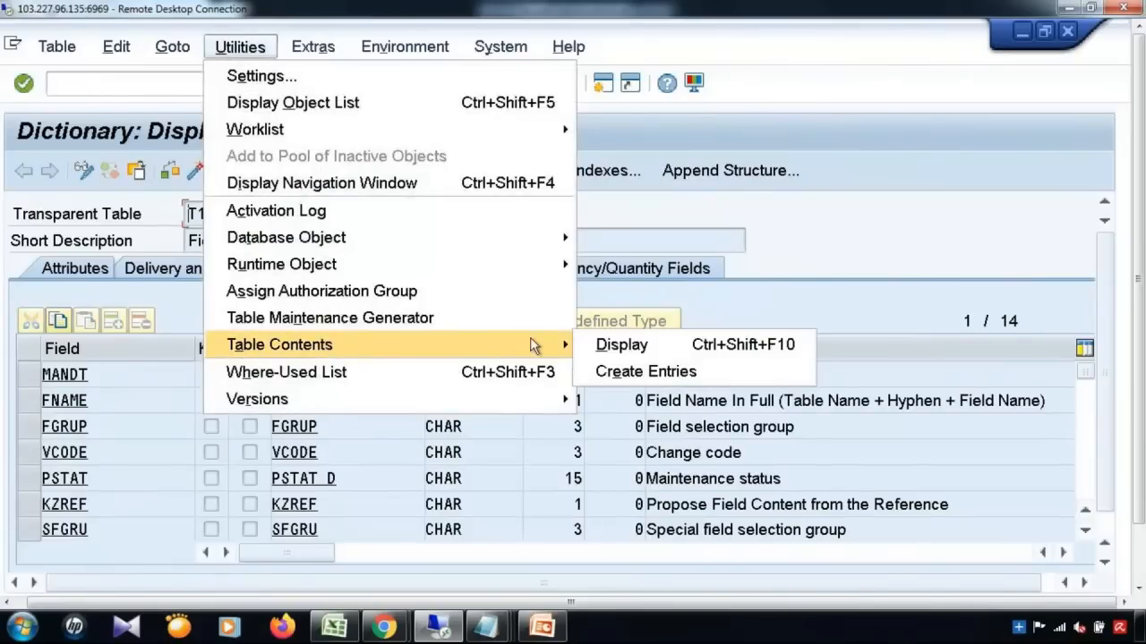
{"action": "left_click", "coordinate": [590, 373]}
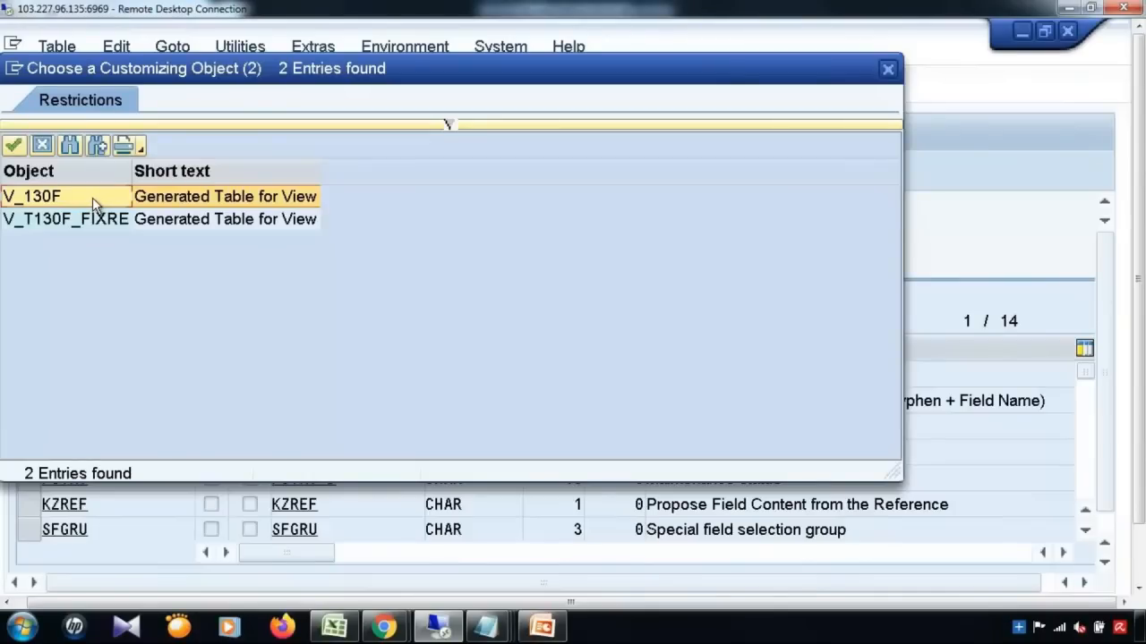
{"action": "double_click", "coordinate": [94, 199]}
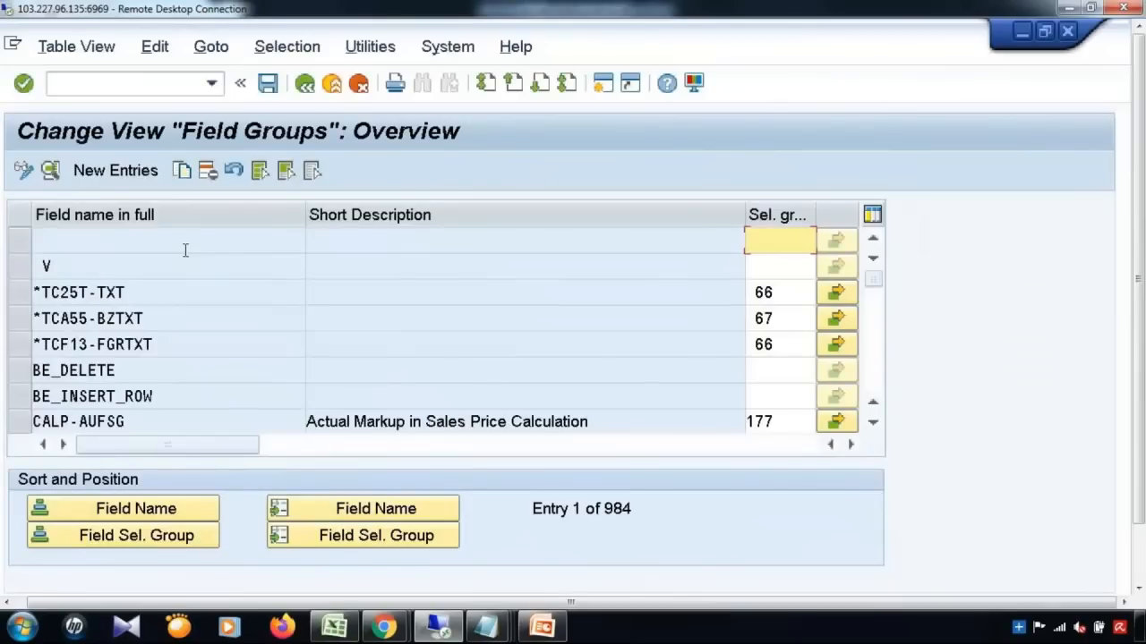
Step: Add a new Field Groups entry with field name MARA-ZZFLD01
{"action": "left_click", "coordinate": [187, 270]}
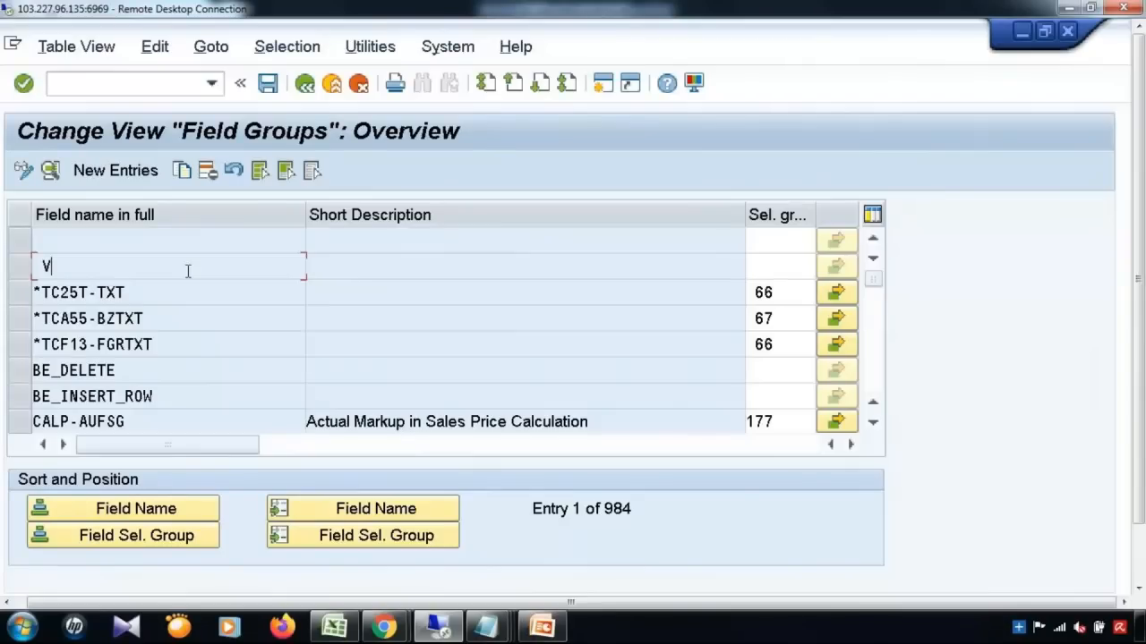
{"action": "left_click", "coordinate": [117, 171]}
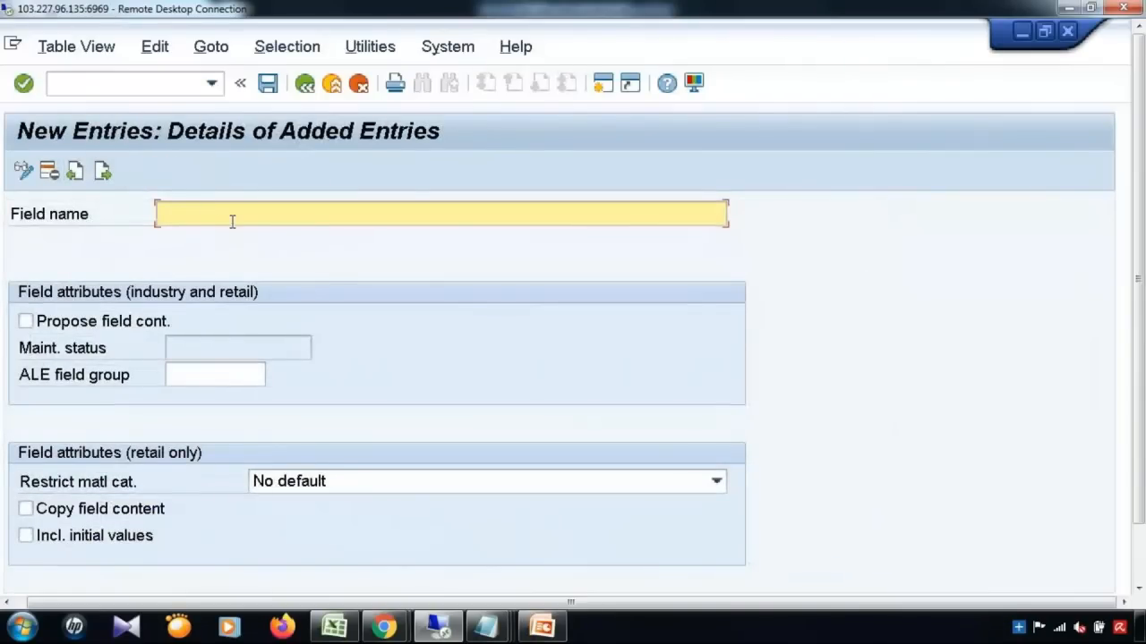
{"action": "type", "text": "MARA-ZZFLD01"}
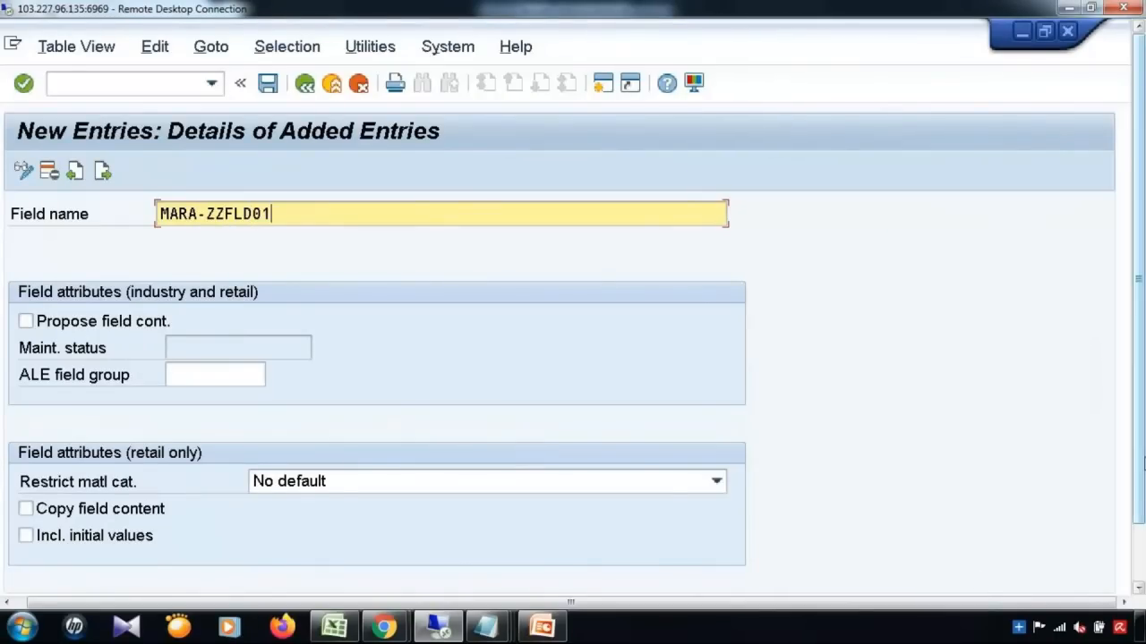
Step: Check the field in the Service Mapping window, then return to the new entry
{"action": "left_click_drag", "start_coordinate": [1144, 463], "coordinate": [1144, 490]}
{"action": "left_click", "coordinate": [1141, 587]}
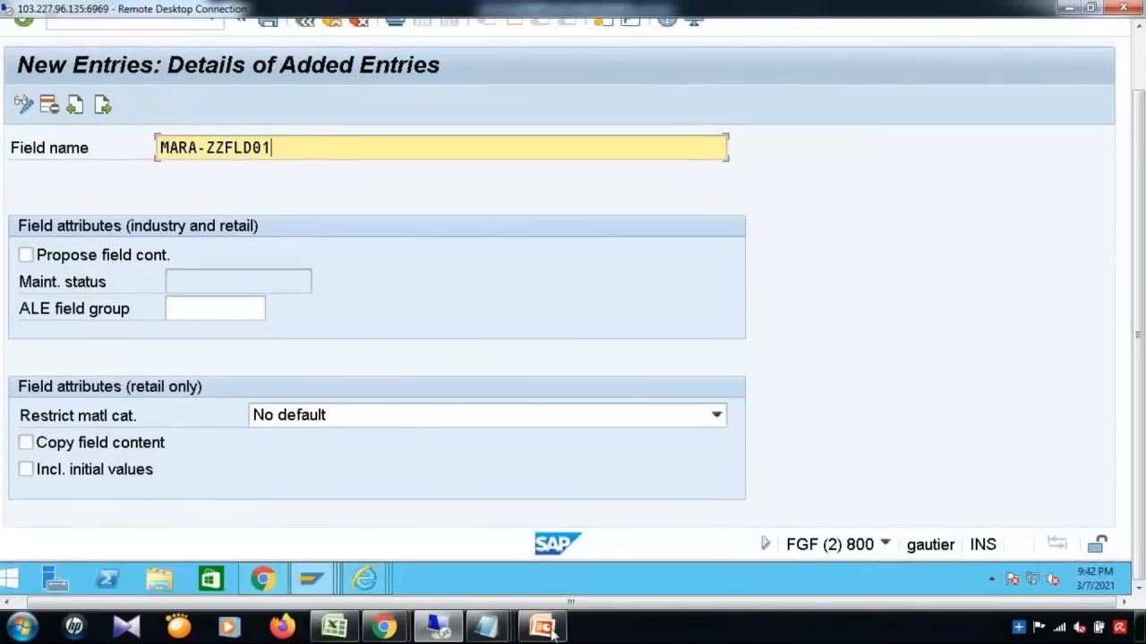
{"action": "left_click", "coordinate": [309, 581]}
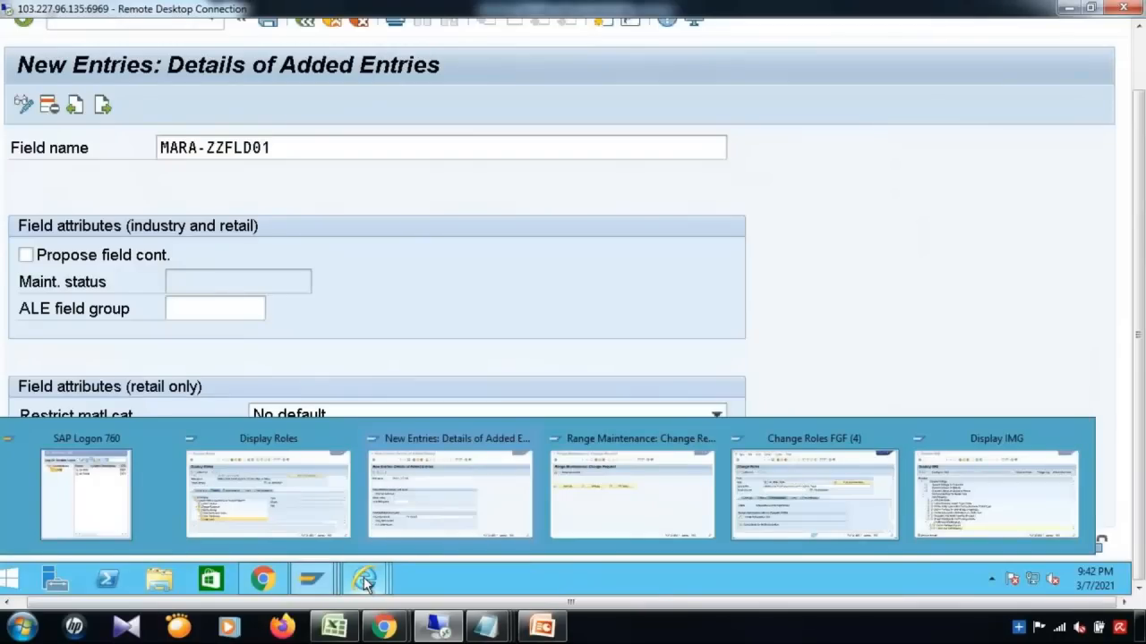
{"action": "mouse_move", "coordinate": [365, 583]}
{"action": "mouse_move", "coordinate": [1045, 511]}
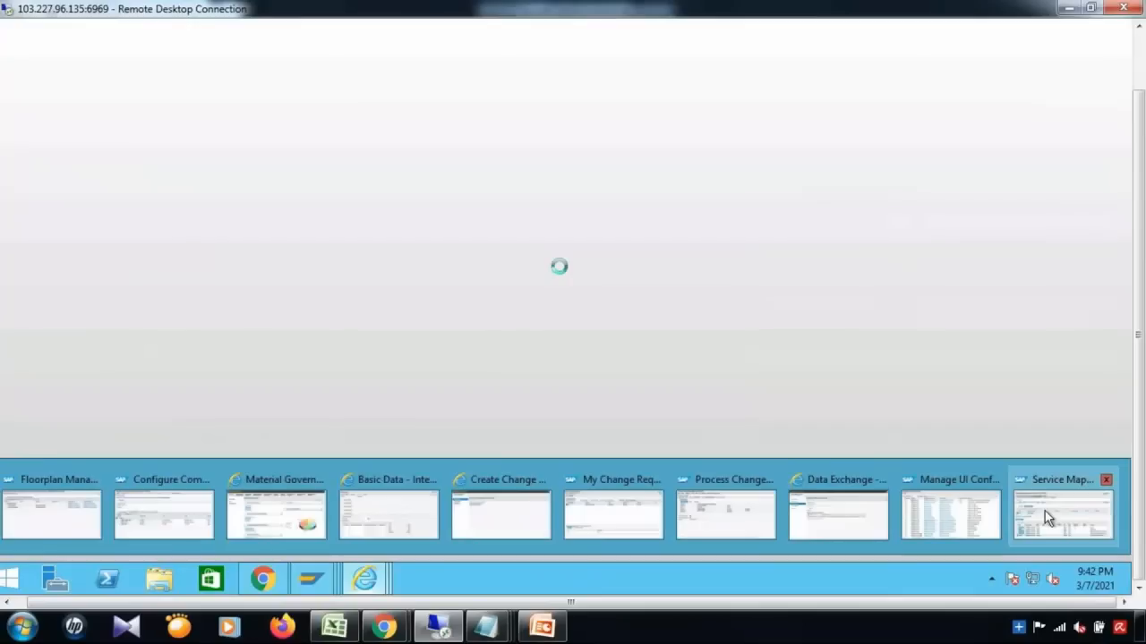
{"action": "left_click", "coordinate": [1044, 511]}
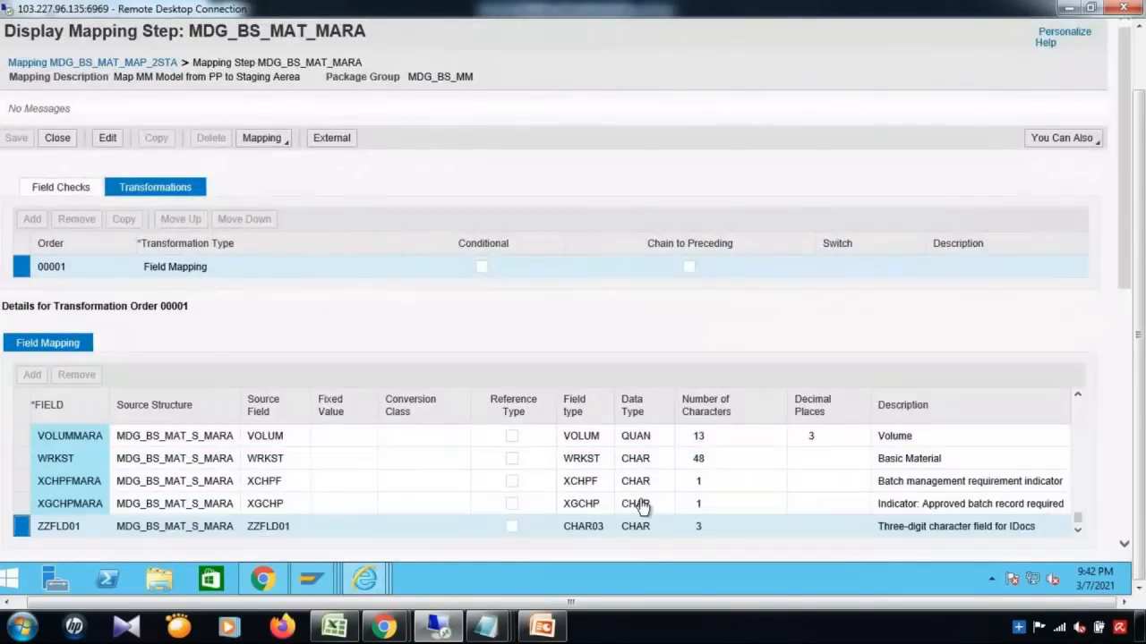
{"action": "left_click", "coordinate": [1139, 51]}
{"action": "left_click", "coordinate": [1058, 29]}
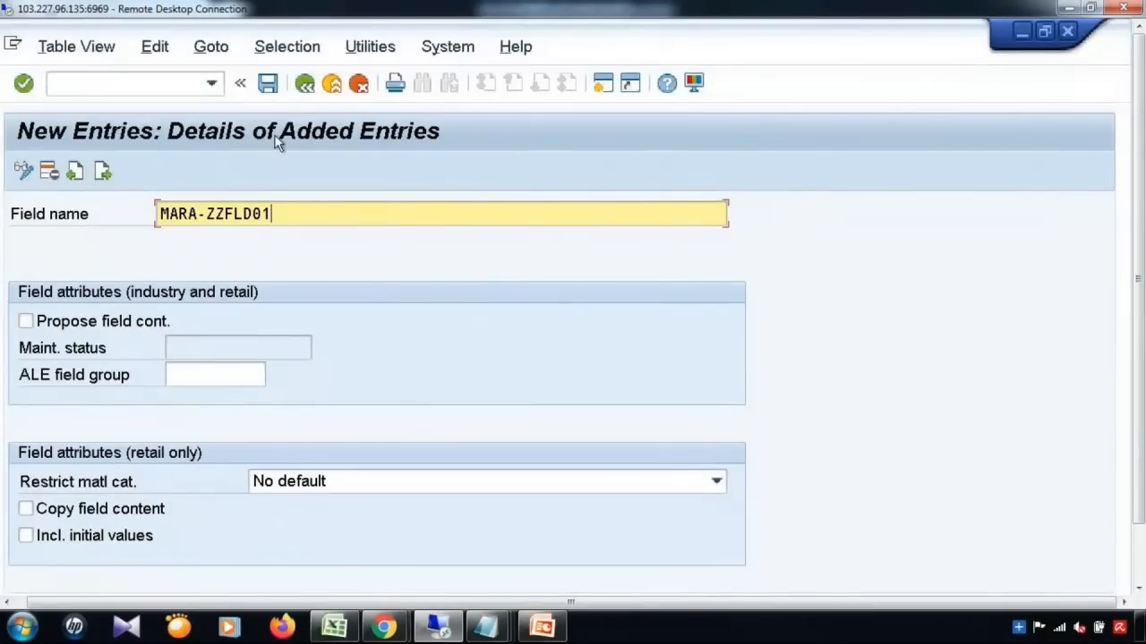
Step: Save the MARA-ZZFLD01 entry under the customizing request and go back to the Field Groups list
{"action": "left_click", "coordinate": [273, 89]}
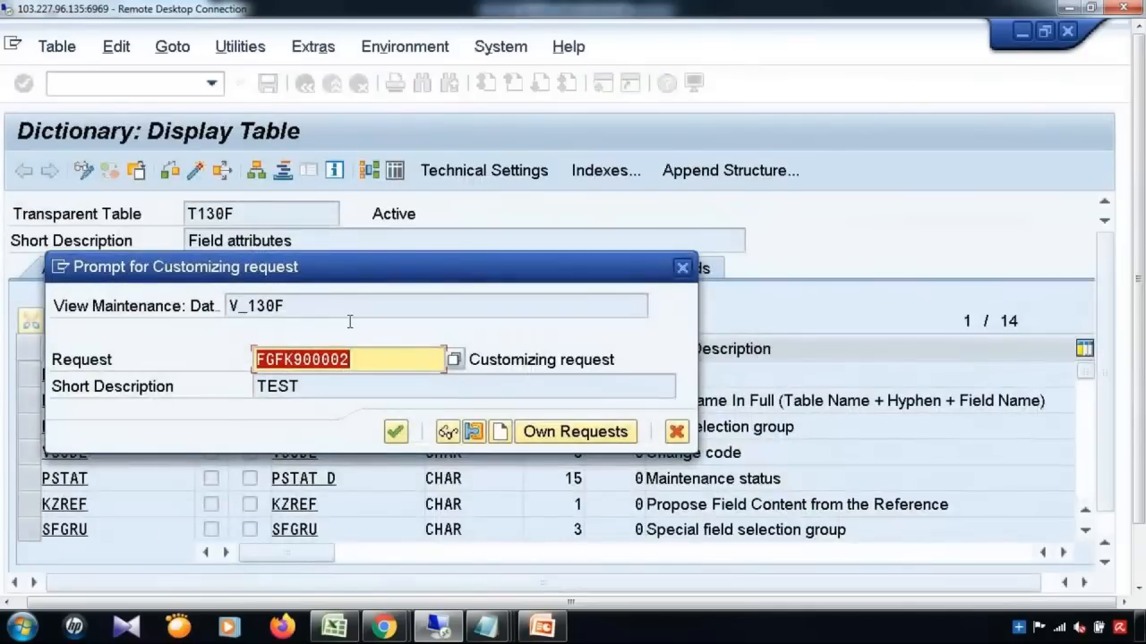
{"action": "left_click", "coordinate": [396, 433]}
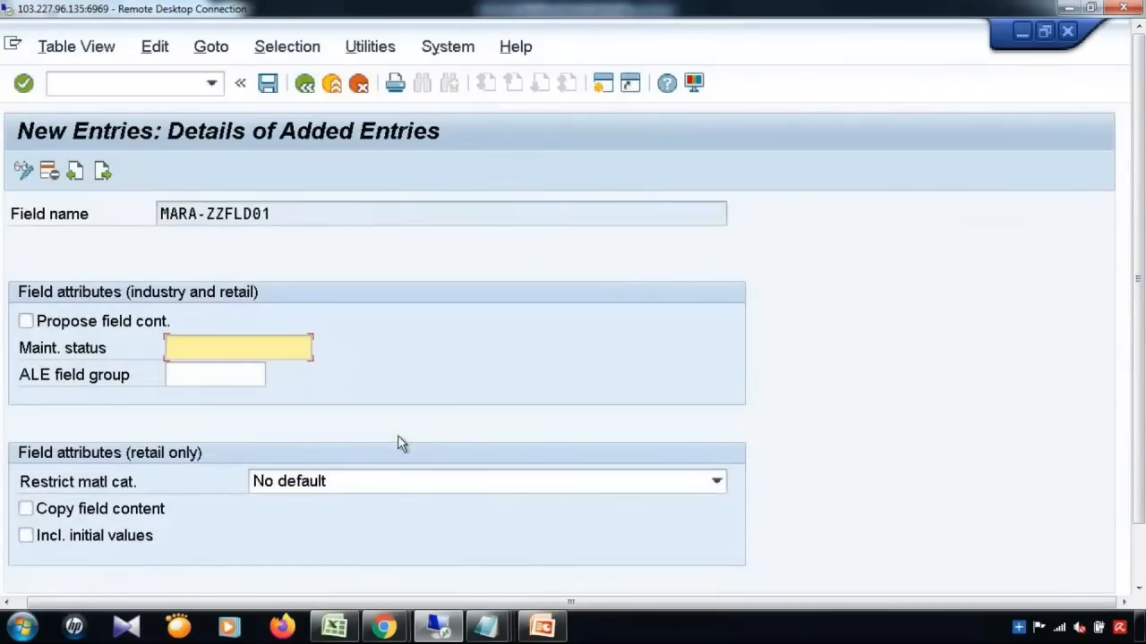
{"action": "left_click", "coordinate": [305, 85]}
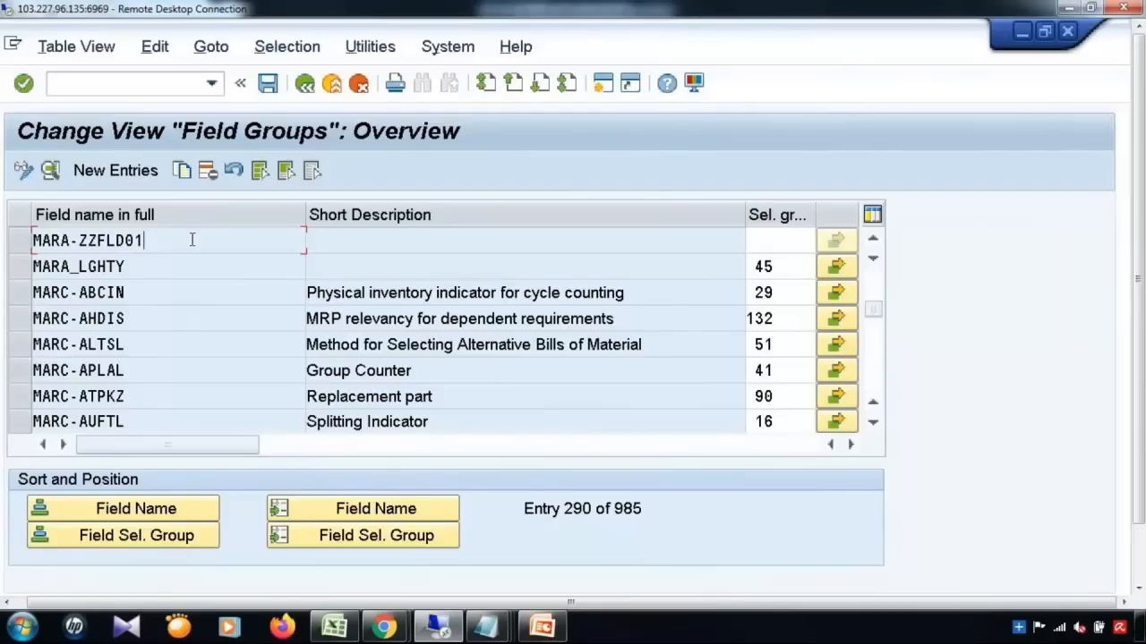
{"action": "key", "text": "Return"}
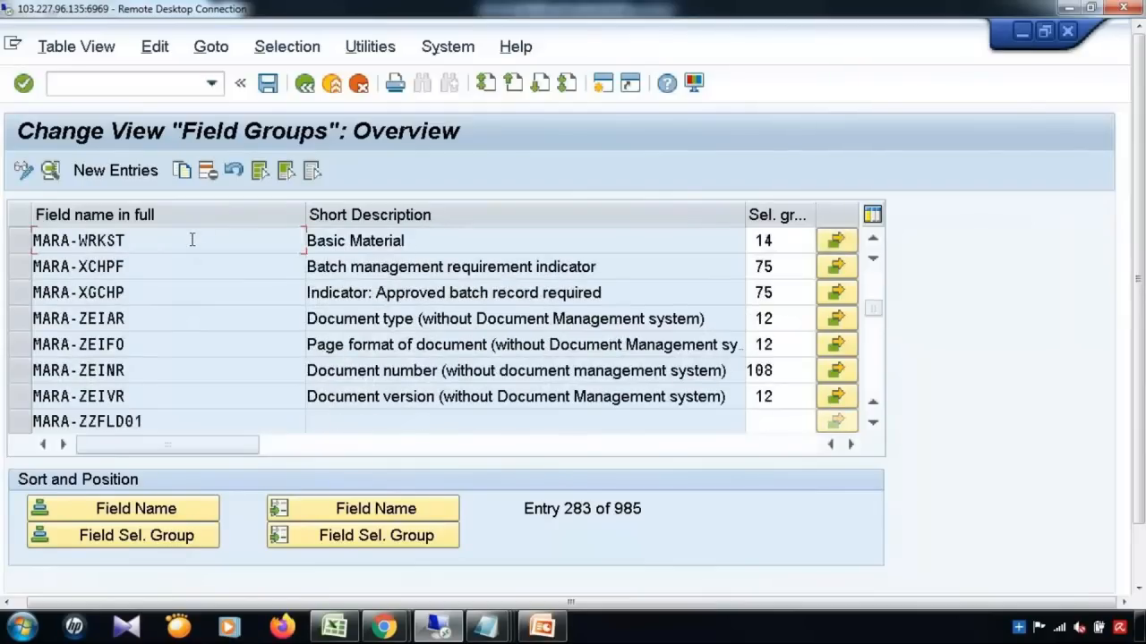
{"action": "scroll", "coordinate": [192, 240], "scroll_direction": "up", "scroll_amount": 1}
Step: Scroll the Field Groups table until MARA-ZZFLD01 is the top row
{"action": "scroll", "coordinate": [192, 240], "scroll_direction": "up", "scroll_amount": 1}
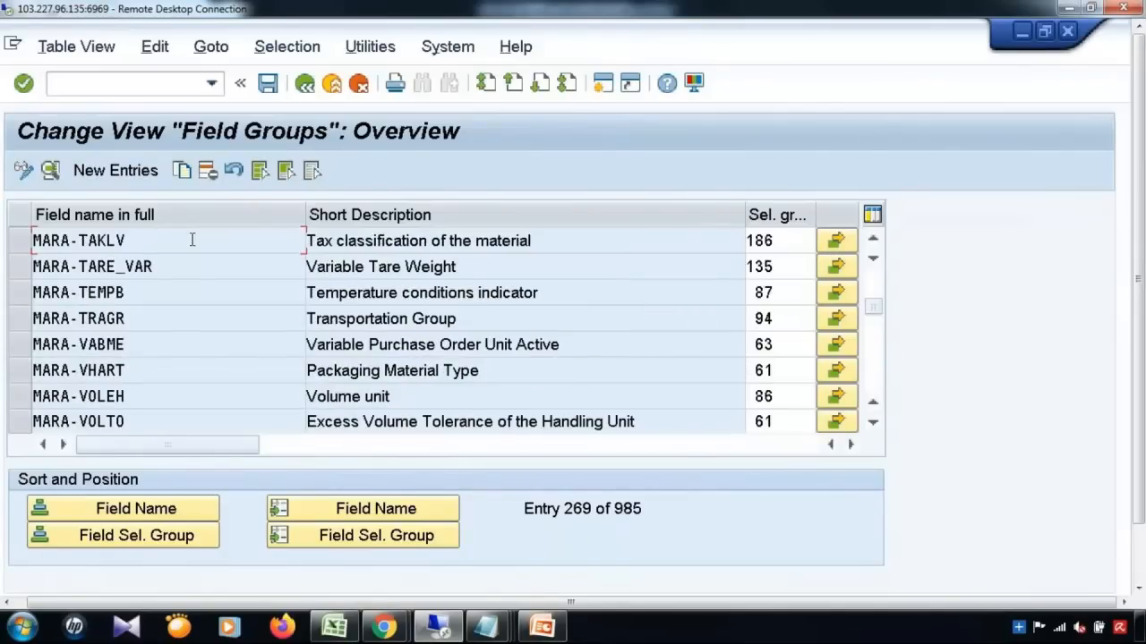
{"action": "scroll", "coordinate": [192, 240], "scroll_direction": "up", "scroll_amount": 1}
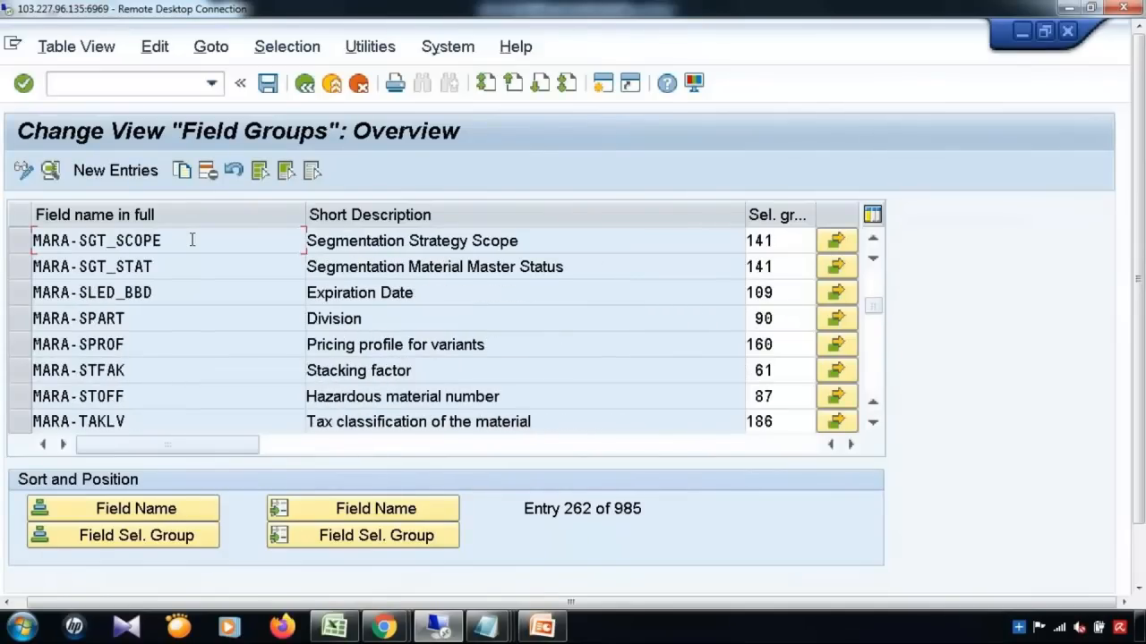
{"action": "scroll", "coordinate": [191, 240], "scroll_direction": "up", "scroll_amount": 1}
{"action": "scroll", "coordinate": [191, 240], "scroll_direction": "up", "scroll_amount": 2}
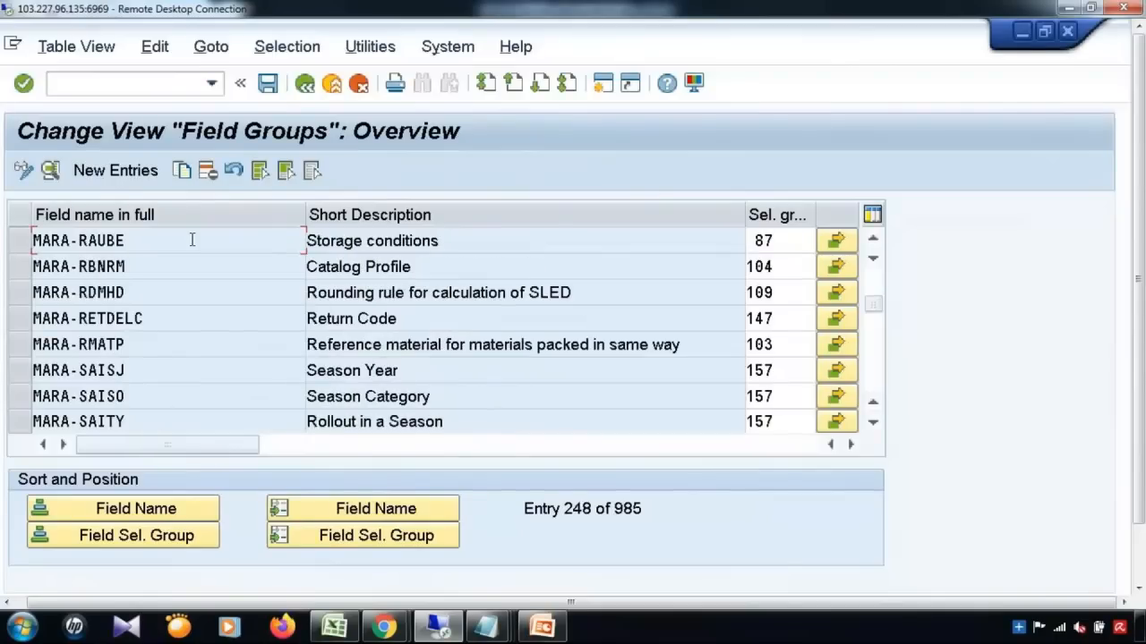
{"action": "scroll", "coordinate": [191, 240], "scroll_direction": "up", "scroll_amount": 1}
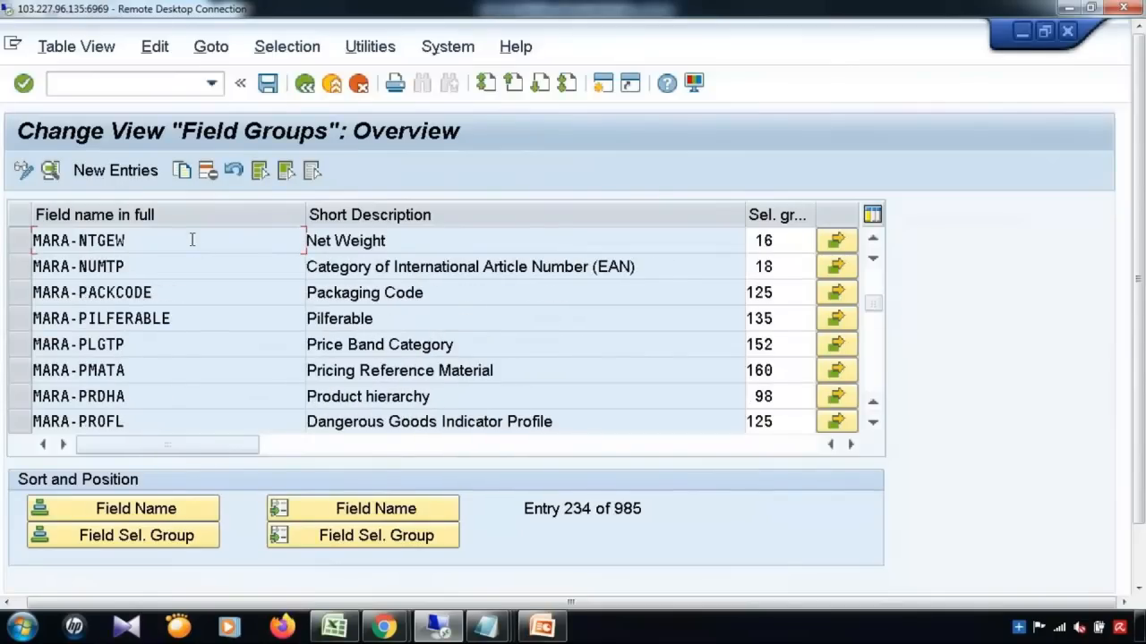
{"action": "scroll", "coordinate": [191, 240], "scroll_direction": "up", "scroll_amount": 5}
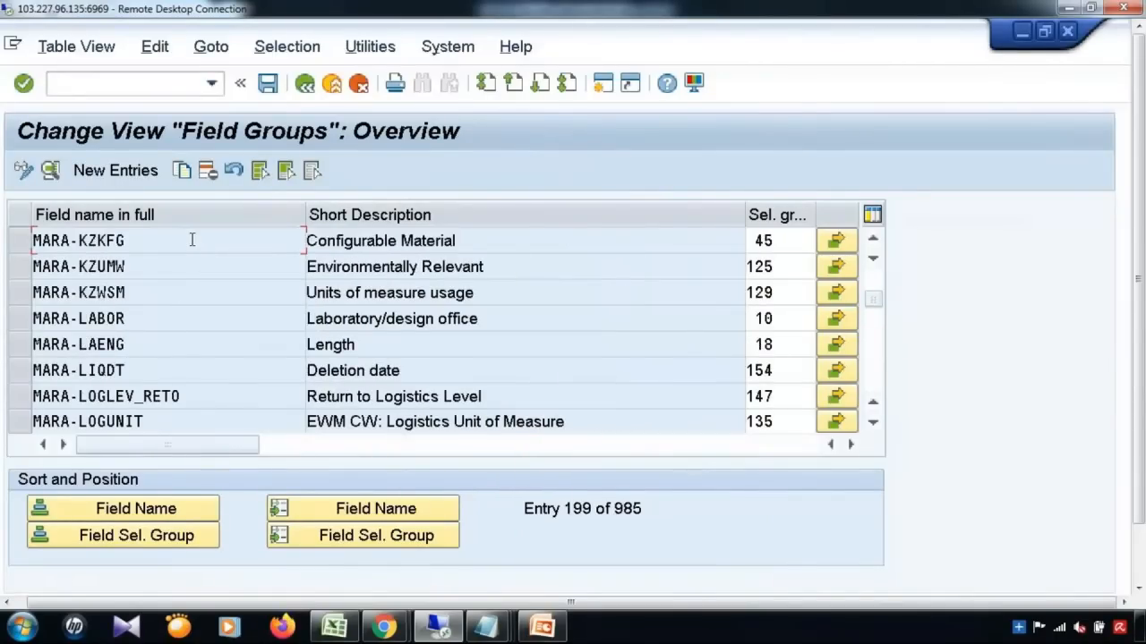
{"action": "scroll", "coordinate": [191, 239], "scroll_direction": "down", "scroll_amount": 1}
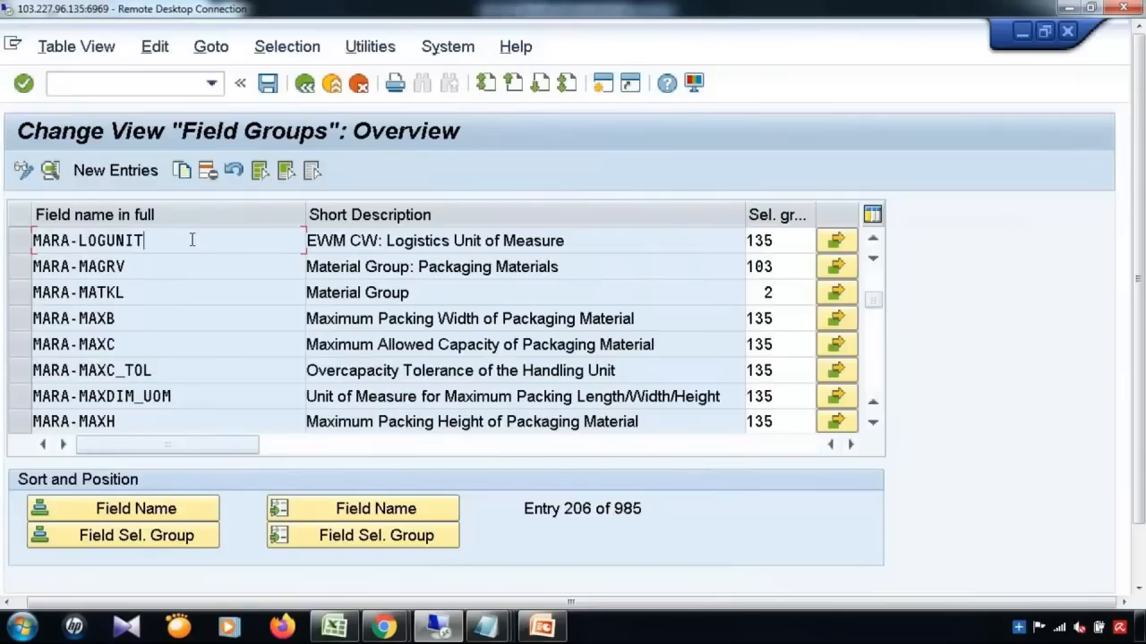
{"action": "scroll", "coordinate": [191, 240], "scroll_direction": "down", "scroll_amount": 1}
{"action": "scroll", "coordinate": [192, 240], "scroll_direction": "down", "scroll_amount": 1}
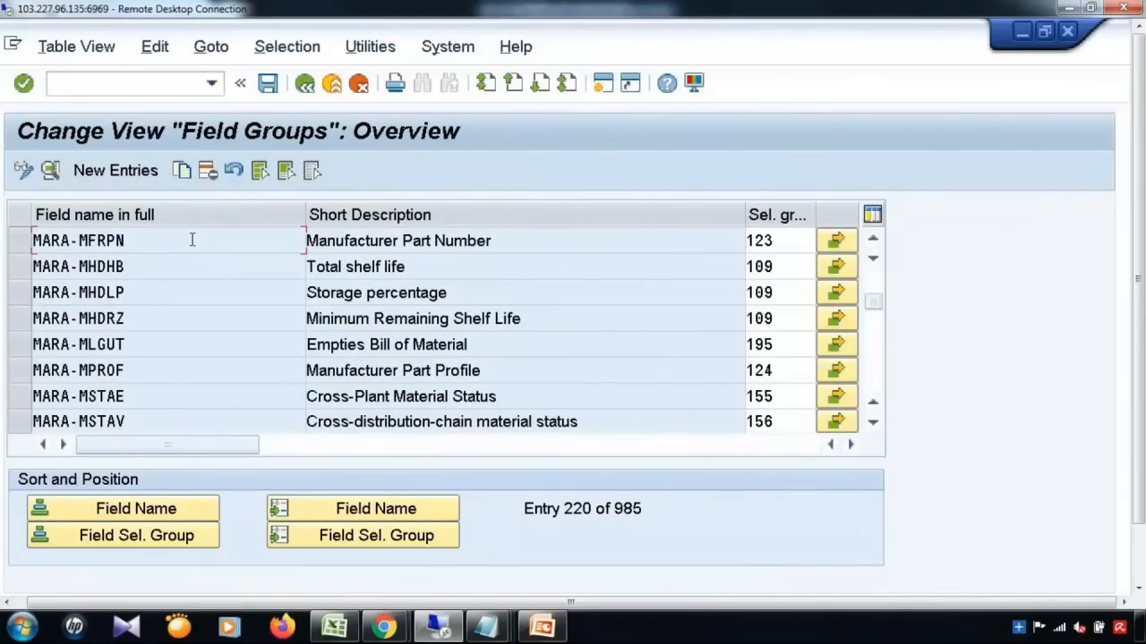
{"action": "scroll", "coordinate": [192, 240], "scroll_direction": "down", "scroll_amount": 1}
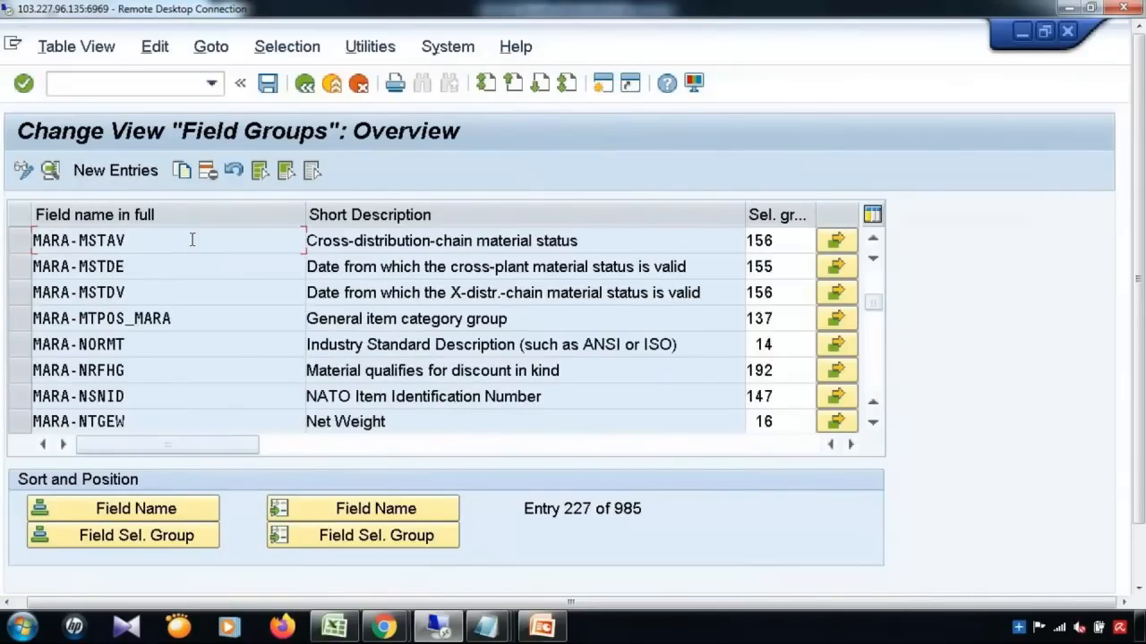
{"action": "scroll", "coordinate": [192, 240], "scroll_direction": "up", "scroll_amount": 8}
{"action": "scroll", "coordinate": [192, 240], "scroll_direction": "up", "scroll_amount": 7}
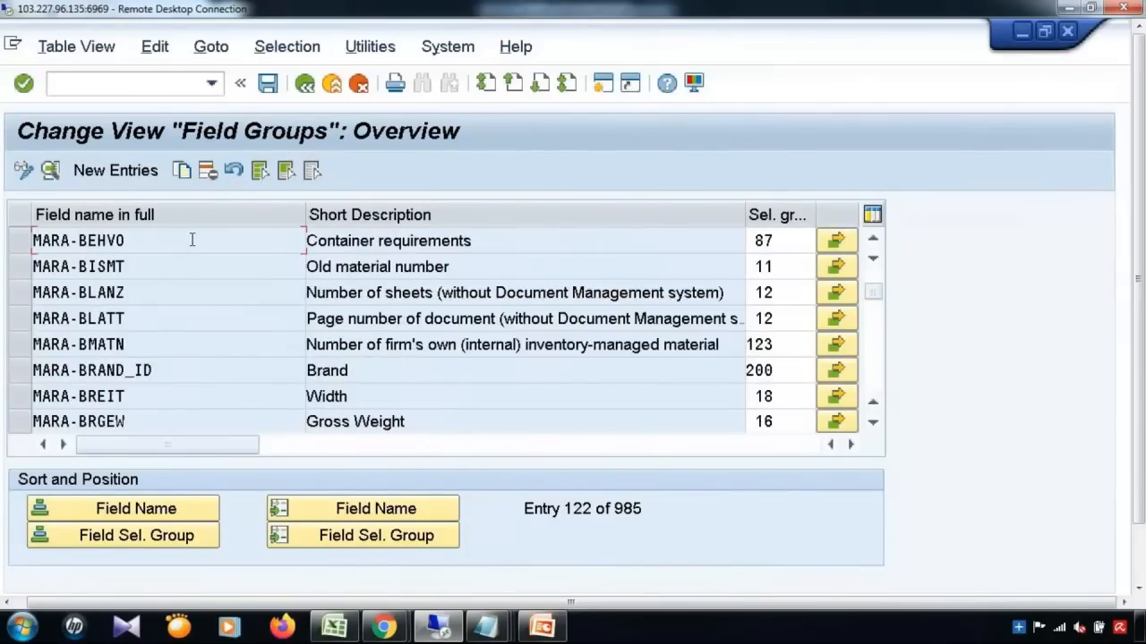
{"action": "scroll", "coordinate": [191, 240], "scroll_direction": "up", "scroll_amount": 1}
{"action": "scroll", "coordinate": [191, 240], "scroll_direction": "down", "scroll_amount": 1}
{"action": "scroll", "coordinate": [192, 240], "scroll_direction": "up", "scroll_amount": 1}
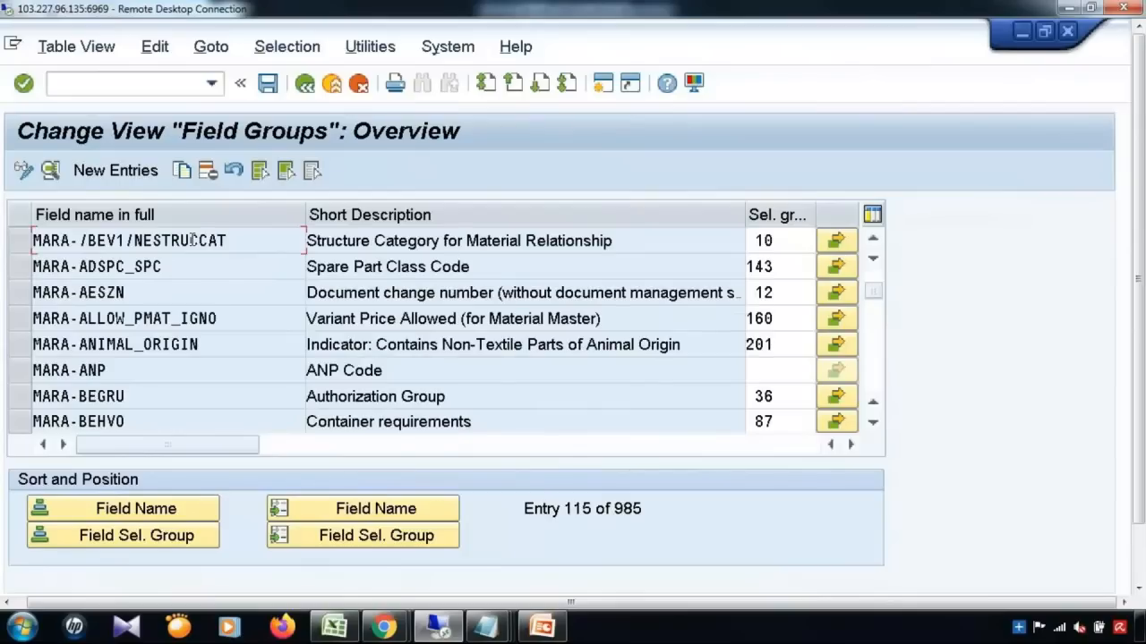
{"action": "scroll", "coordinate": [191, 240], "scroll_direction": "up", "scroll_amount": 1}
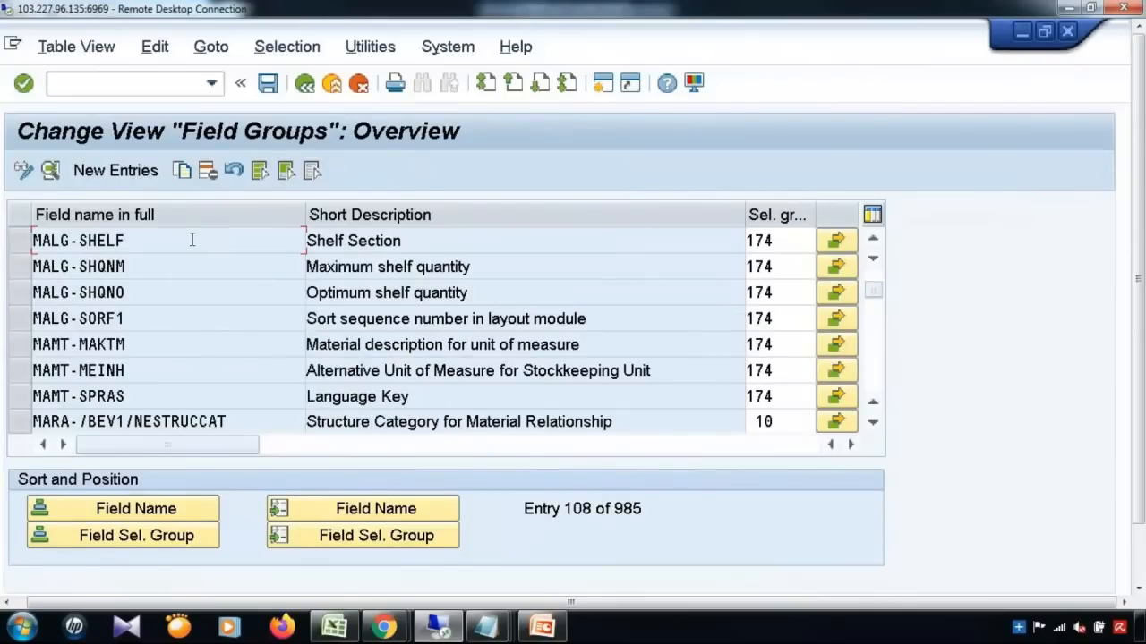
{"action": "scroll", "coordinate": [191, 240], "scroll_direction": "up", "scroll_amount": 2}
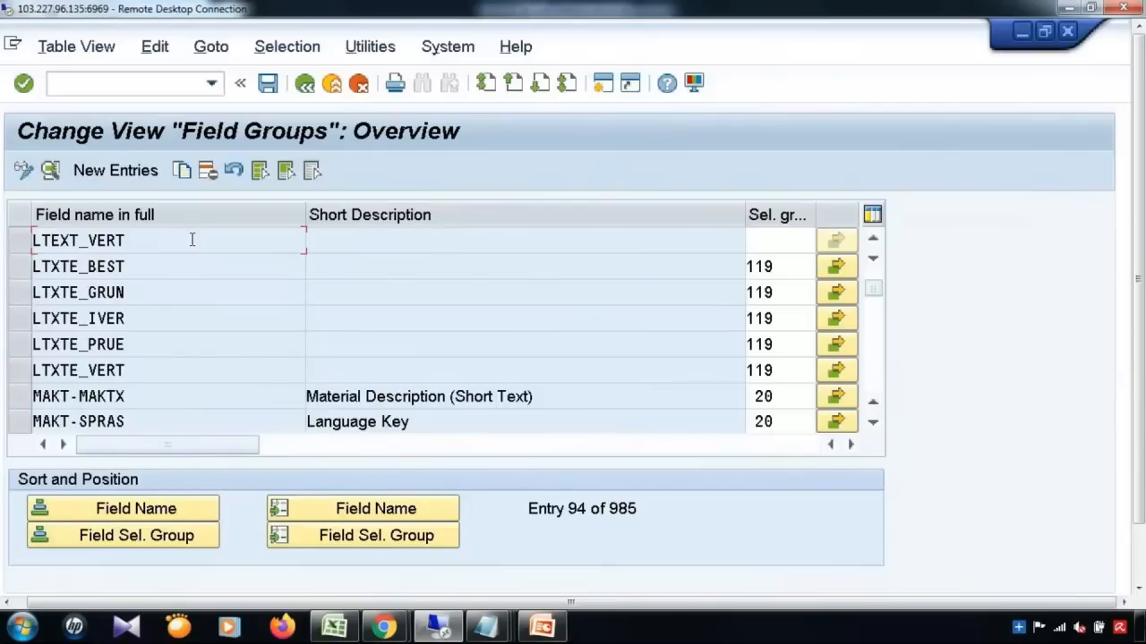
{"action": "scroll", "coordinate": [192, 240], "scroll_direction": "down", "scroll_amount": 3}
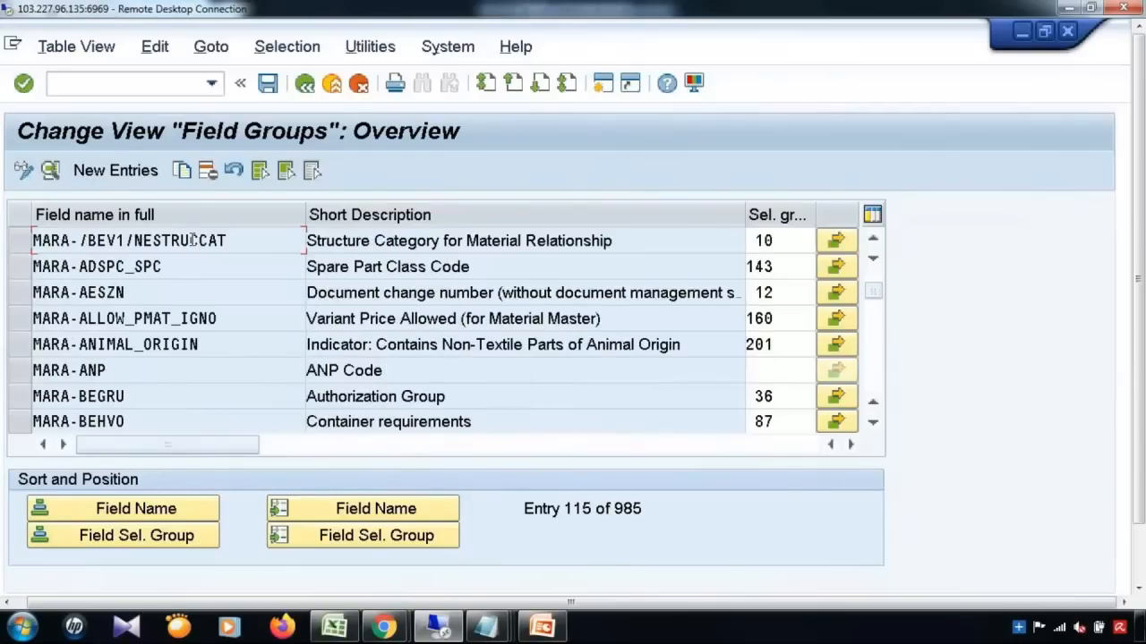
{"action": "scroll", "coordinate": [191, 240], "scroll_direction": "up", "scroll_amount": 1}
{"action": "scroll", "coordinate": [191, 240], "scroll_direction": "down", "scroll_amount": 1}
{"action": "scroll", "coordinate": [192, 240], "scroll_direction": "up", "scroll_amount": 1}
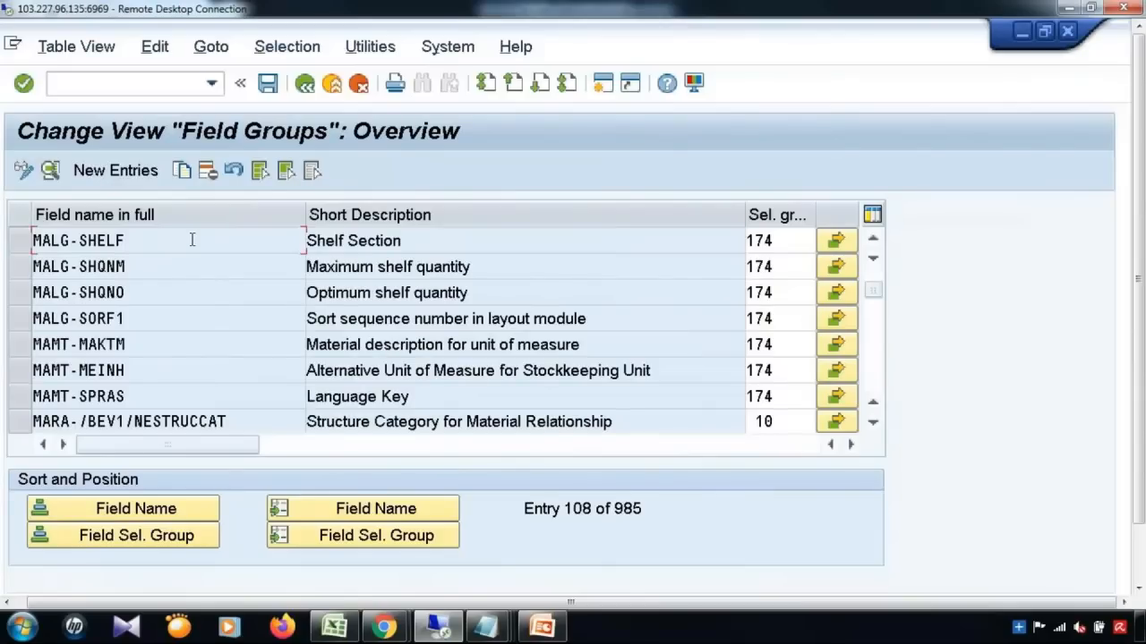
{"action": "scroll", "coordinate": [192, 240], "scroll_direction": "down", "scroll_amount": 4}
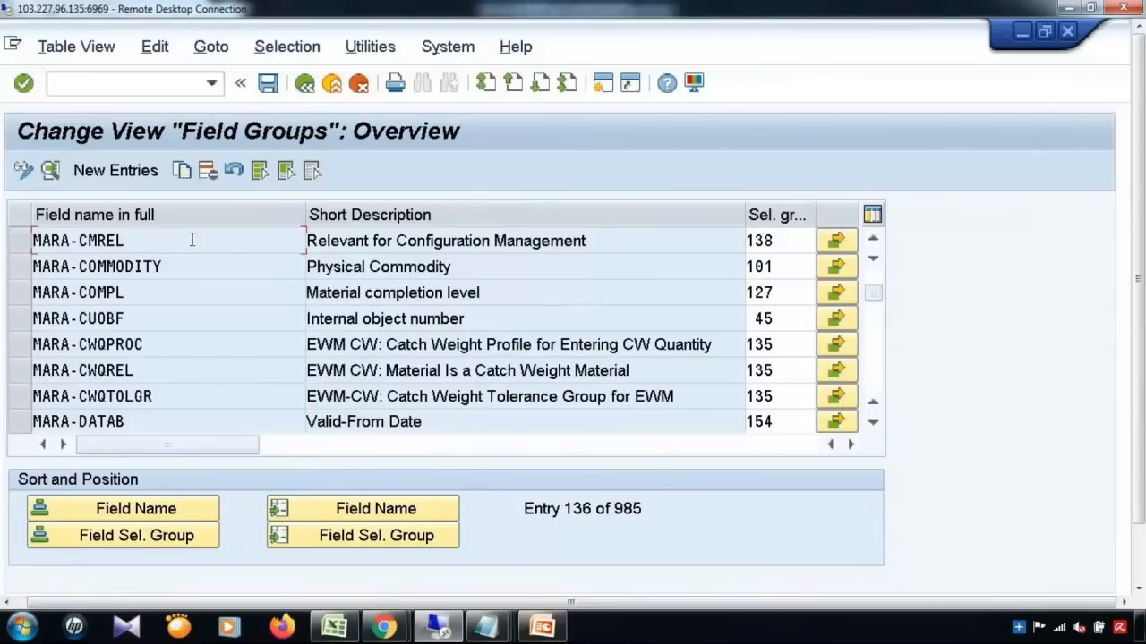
{"action": "scroll", "coordinate": [192, 240], "scroll_direction": "down", "scroll_amount": 3}
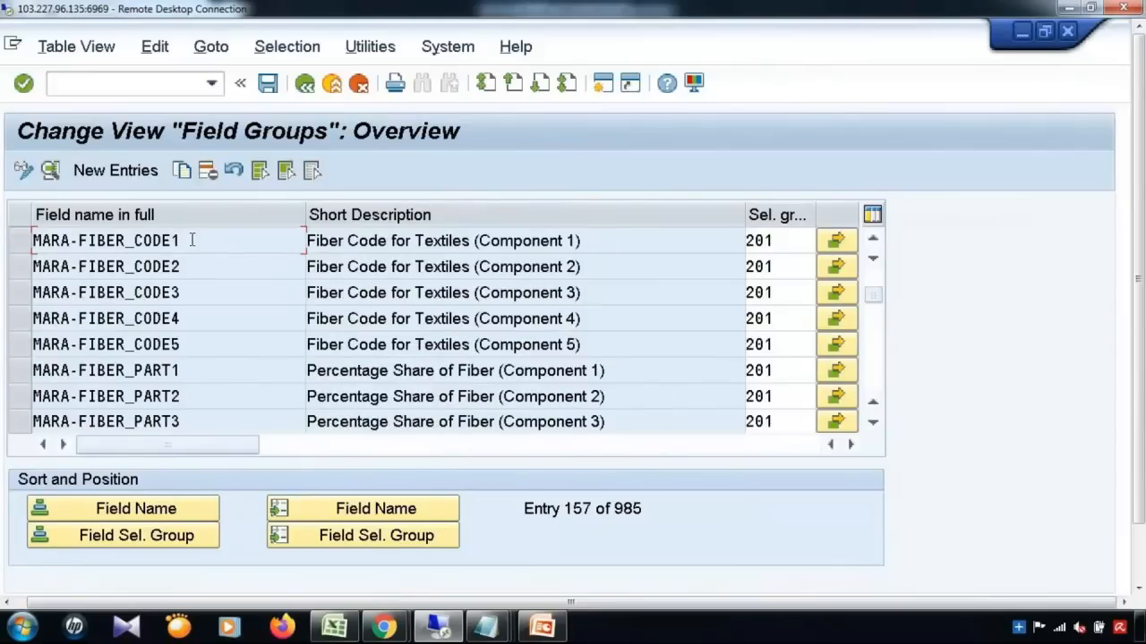
{"action": "scroll", "coordinate": [192, 240], "scroll_direction": "down", "scroll_amount": 3}
{"action": "scroll", "coordinate": [192, 240], "scroll_direction": "down", "scroll_amount": 1}
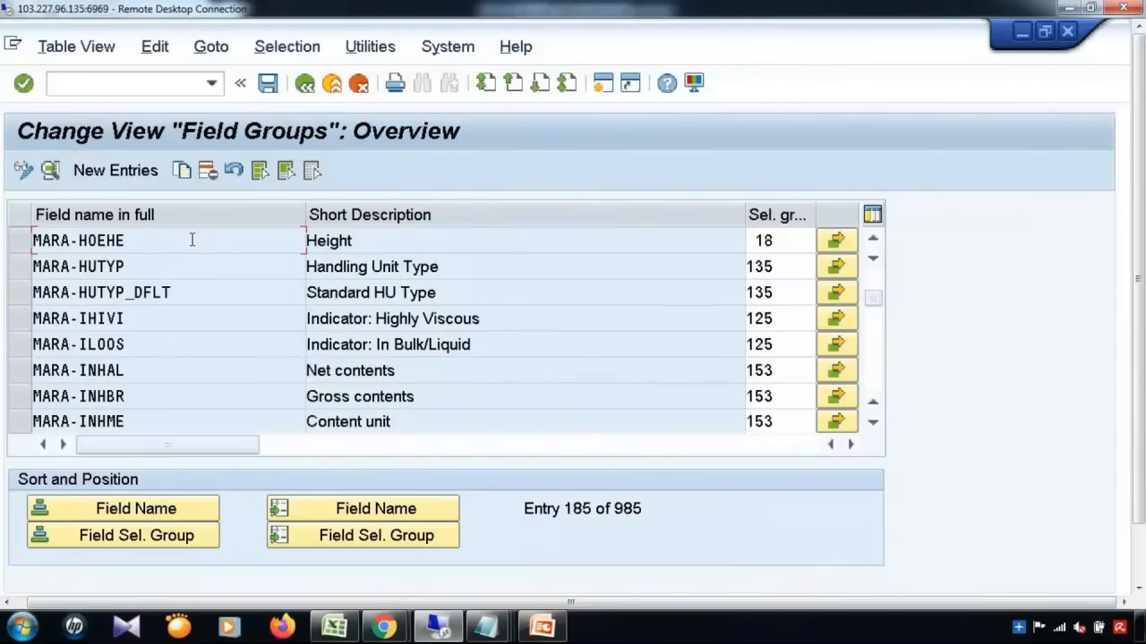
{"action": "scroll", "coordinate": [192, 239], "scroll_direction": "down", "scroll_amount": 1}
{"action": "scroll", "coordinate": [192, 240], "scroll_direction": "down", "scroll_amount": 2}
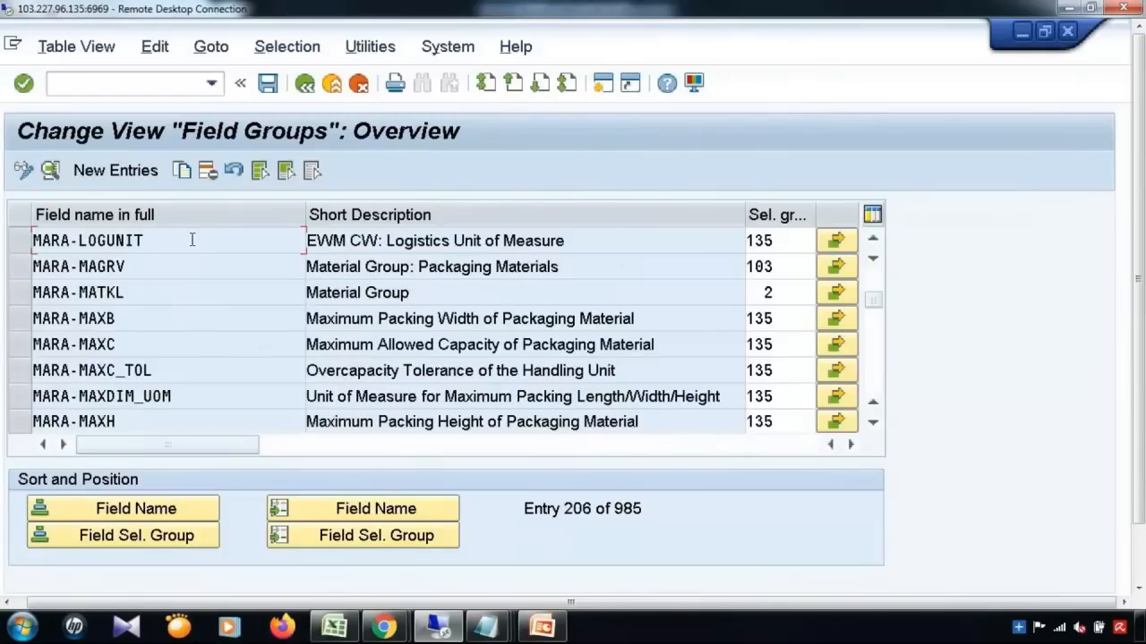
{"action": "scroll", "coordinate": [192, 240], "scroll_direction": "up", "scroll_amount": 1}
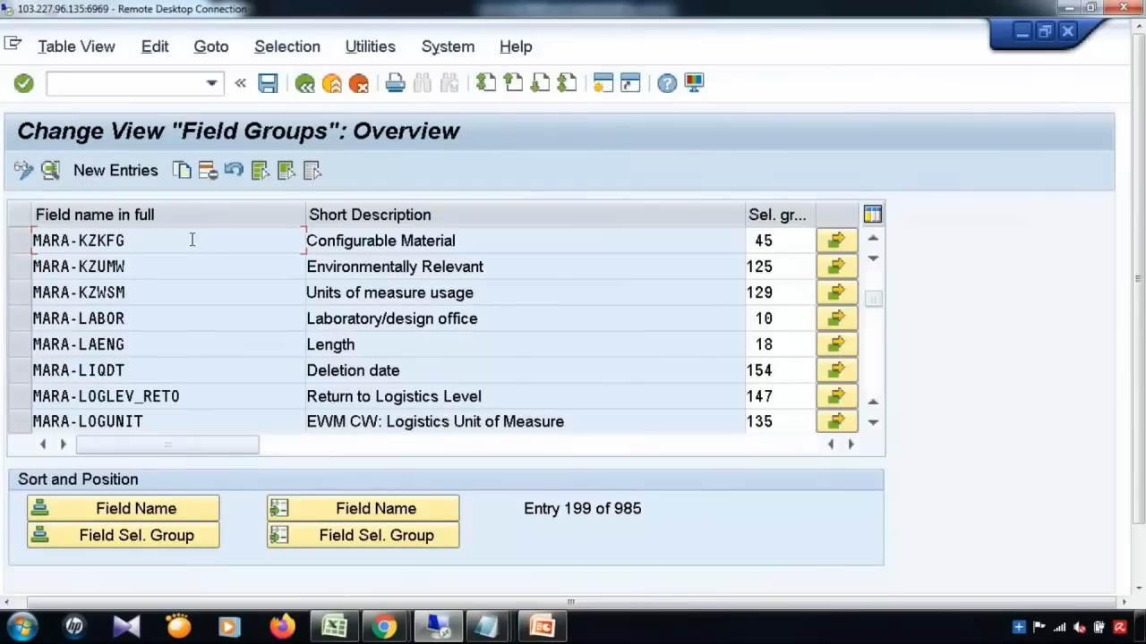
{"action": "scroll", "coordinate": [192, 240], "scroll_direction": "down", "scroll_amount": 4}
{"action": "scroll", "coordinate": [191, 240], "scroll_direction": "down", "scroll_amount": 5}
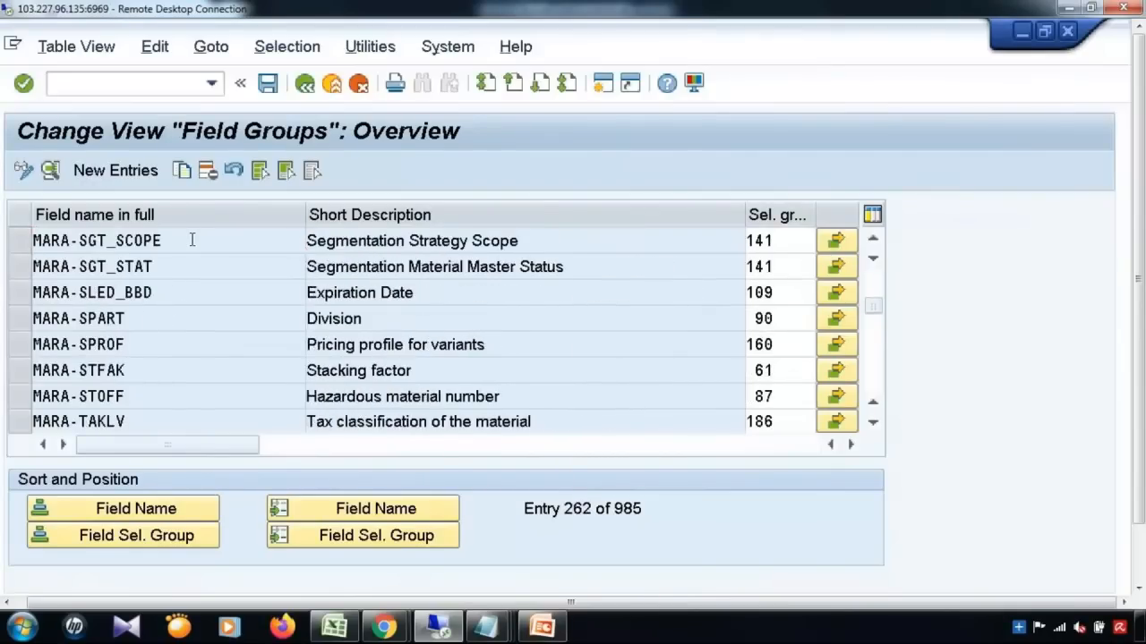
{"action": "scroll", "coordinate": [192, 240], "scroll_direction": "down", "scroll_amount": 2}
{"action": "scroll", "coordinate": [192, 240], "scroll_direction": "down", "scroll_amount": 2}
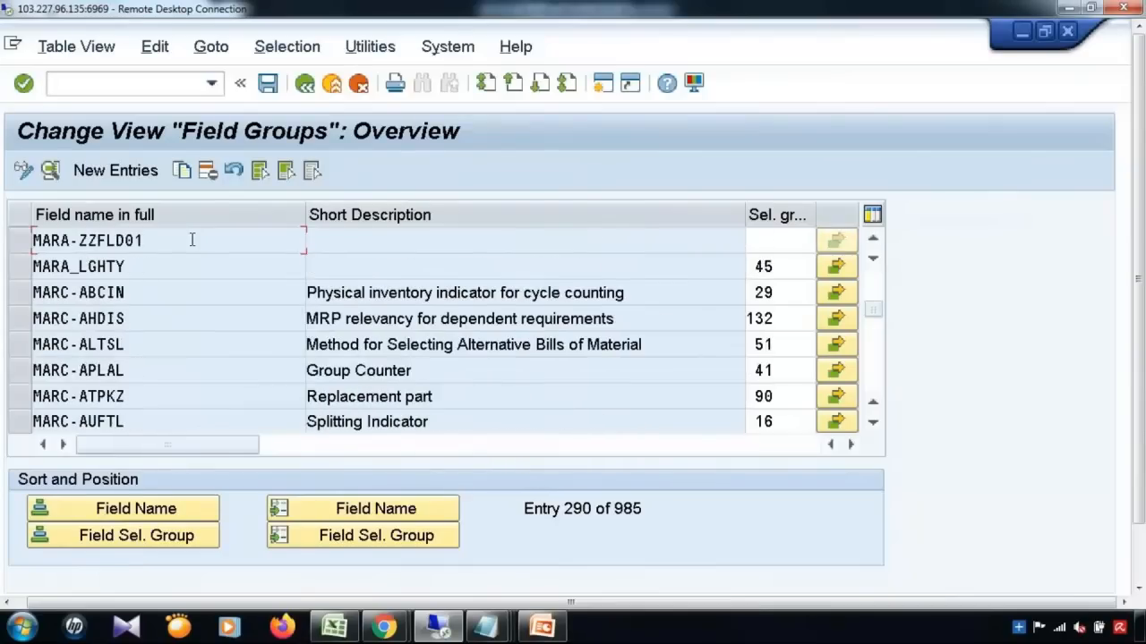
{"action": "scroll", "coordinate": [192, 240], "scroll_direction": "up", "scroll_amount": 1}
{"action": "scroll", "coordinate": [191, 239], "scroll_direction": "down", "scroll_amount": 1}
Step: Enter selection group 11 for MARA-ZZFLD01 and review its field selection details
{"action": "left_click", "coordinate": [759, 242]}
{"action": "type", "text": "11"}
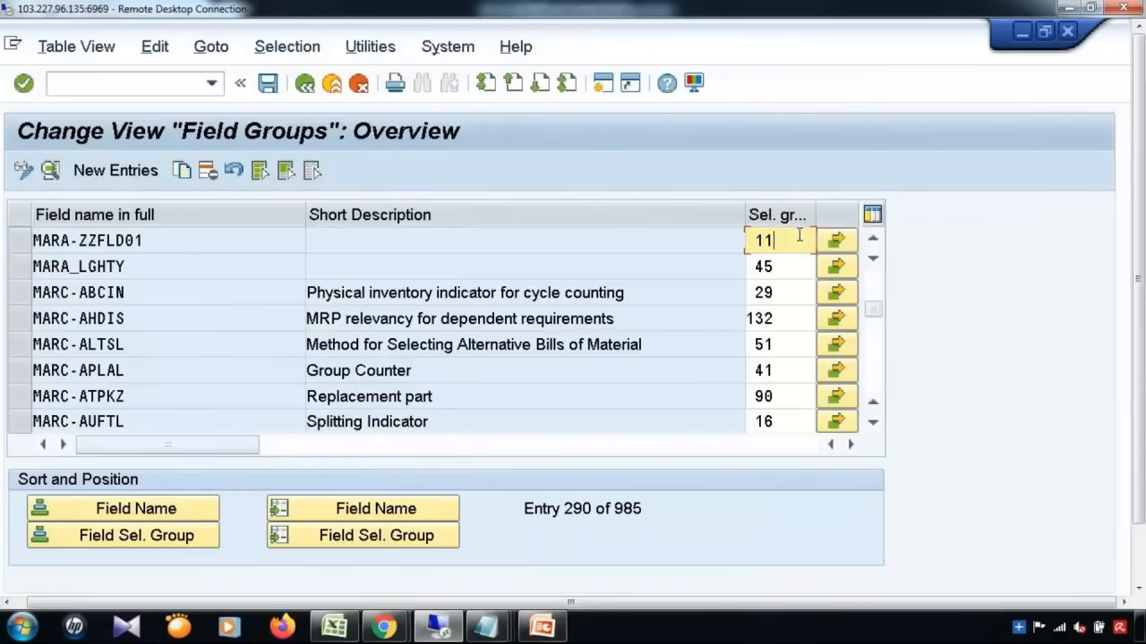
{"action": "left_click", "coordinate": [850, 240]}
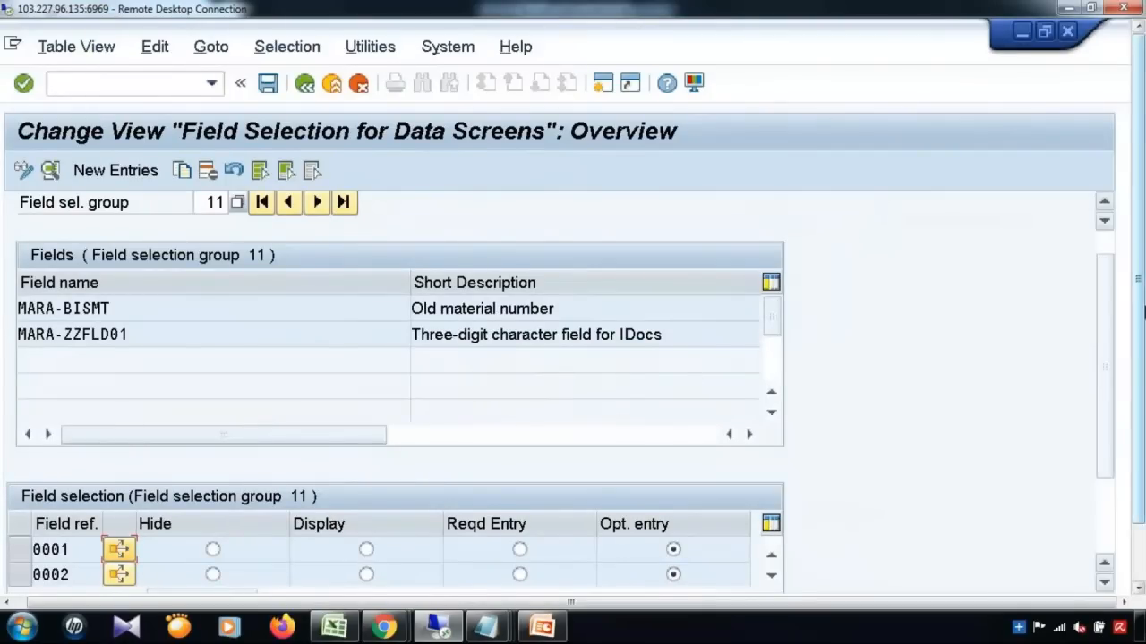
{"action": "scroll", "coordinate": [1108, 403], "scroll_direction": "down", "scroll_amount": 2}
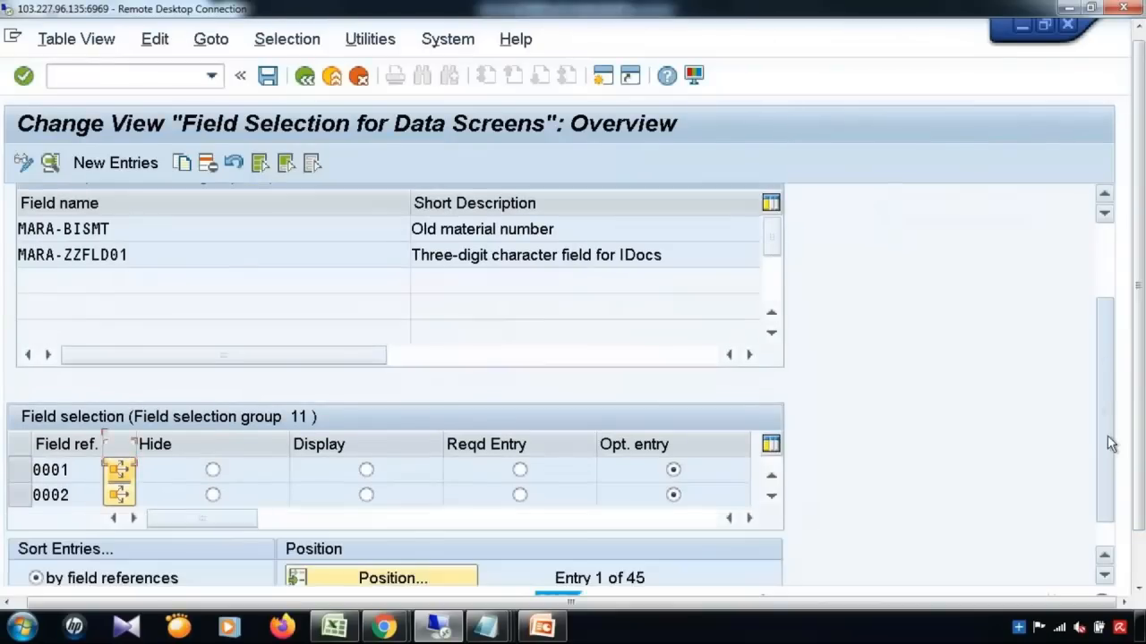
{"action": "scroll", "coordinate": [1107, 435], "scroll_direction": "down", "scroll_amount": 1}
{"action": "left_click", "coordinate": [769, 442]}
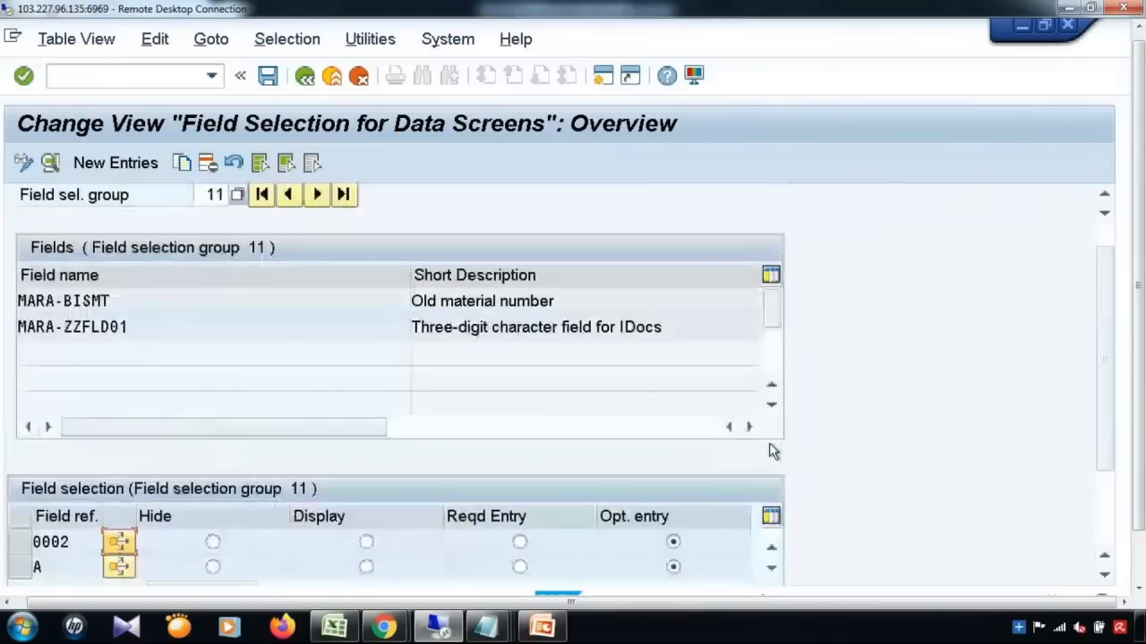
{"action": "left_click", "coordinate": [774, 568]}
{"action": "left_click", "coordinate": [773, 568]}
{"action": "left_click", "coordinate": [774, 567]}
{"action": "left_click", "coordinate": [773, 568]}
{"action": "left_click", "coordinate": [773, 568]}
{"action": "left_click", "coordinate": [774, 568]}
{"action": "left_click", "coordinate": [774, 568]}
{"action": "left_click", "coordinate": [773, 568]}
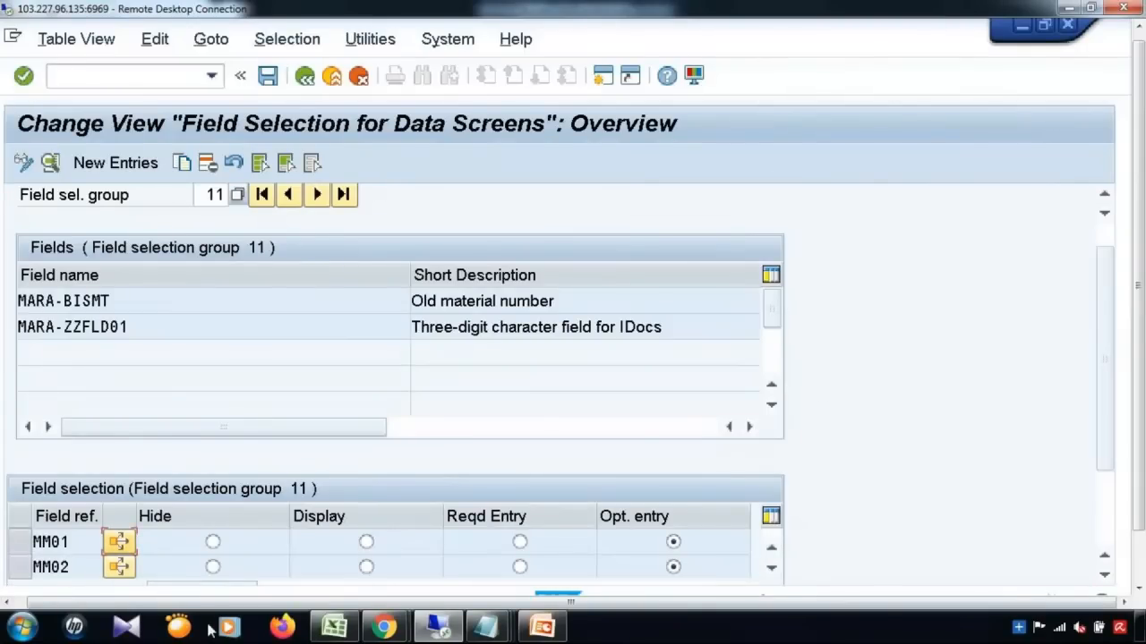
{"action": "left_click", "coordinate": [771, 567]}
{"action": "left_click", "coordinate": [771, 568]}
{"action": "left_click", "coordinate": [772, 568]}
{"action": "left_click", "coordinate": [772, 567]}
{"action": "left_click", "coordinate": [772, 568]}
{"action": "left_click", "coordinate": [771, 567]}
{"action": "left_click", "coordinate": [774, 569]}
{"action": "left_click", "coordinate": [773, 569]}
{"action": "left_click", "coordinate": [773, 569]}
{"action": "left_click", "coordinate": [773, 569]}
{"action": "left_click", "coordinate": [773, 570]}
{"action": "left_click", "coordinate": [773, 569]}
{"action": "left_click", "coordinate": [774, 569]}
{"action": "left_click", "coordinate": [774, 569]}
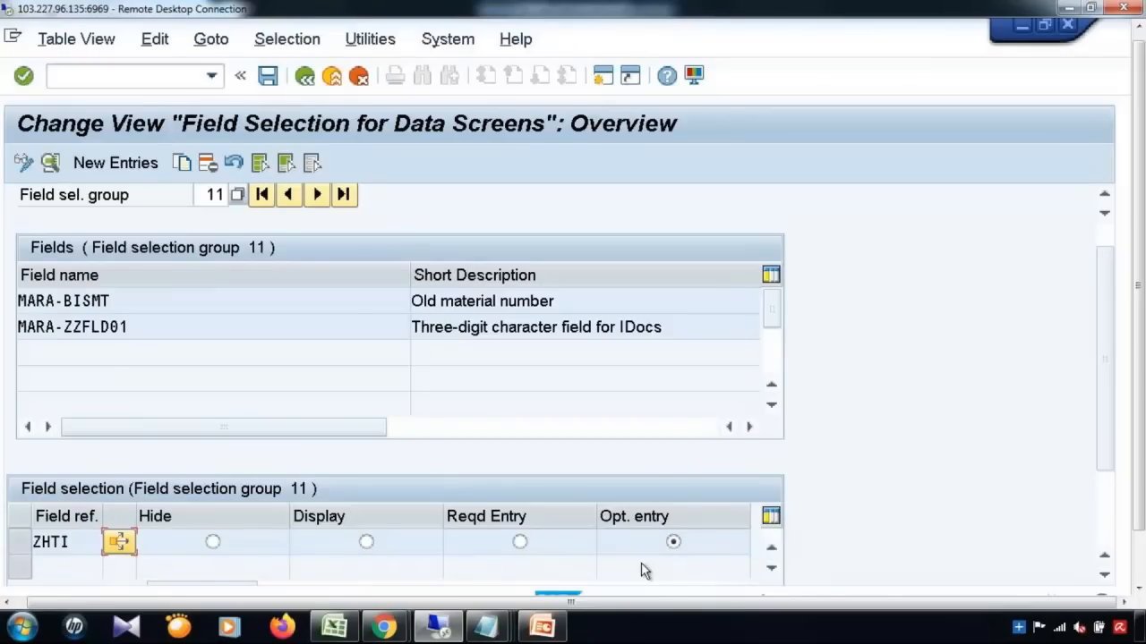
Step: Save the group 11 assignment and leave Field Groups maintenance, answering Yes
{"action": "left_click", "coordinate": [269, 77]}
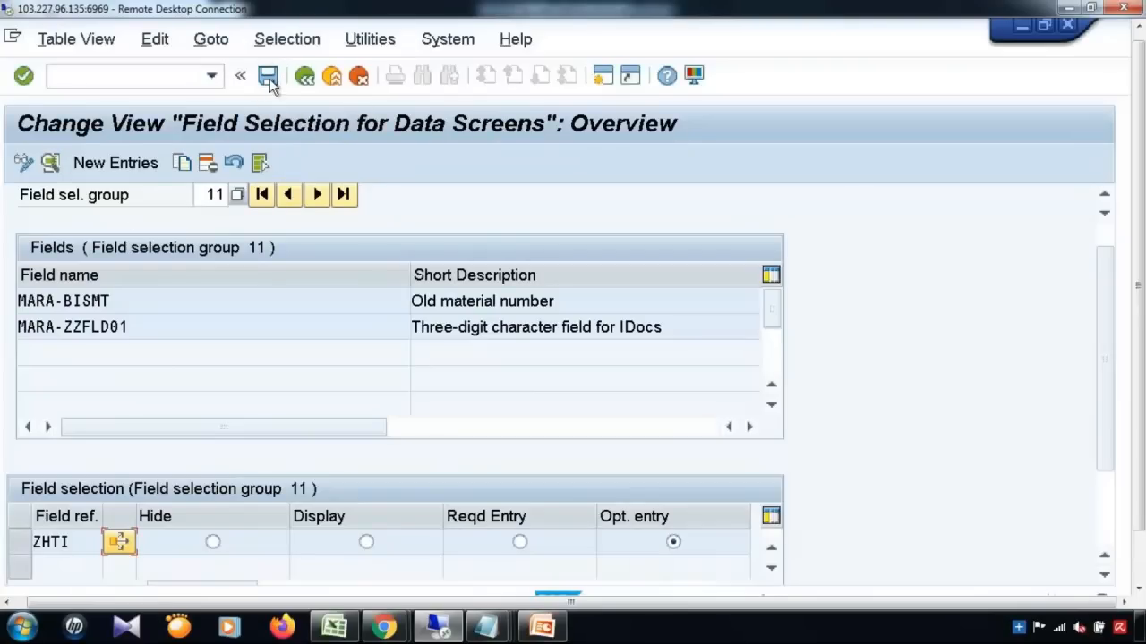
{"action": "left_click", "coordinate": [268, 77]}
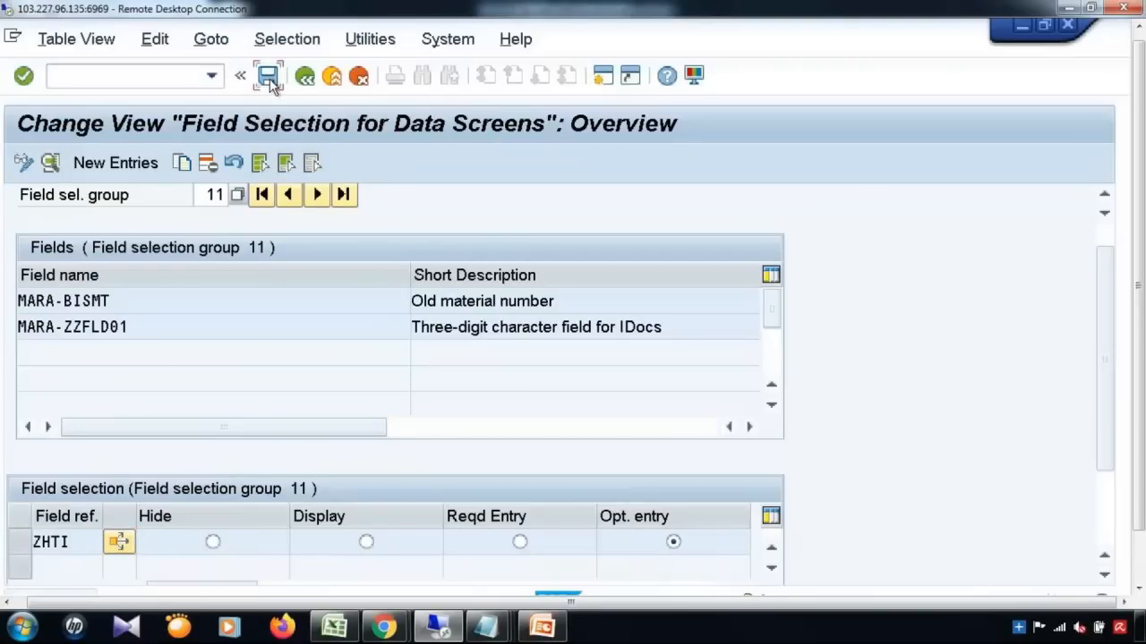
{"action": "left_click", "coordinate": [302, 79]}
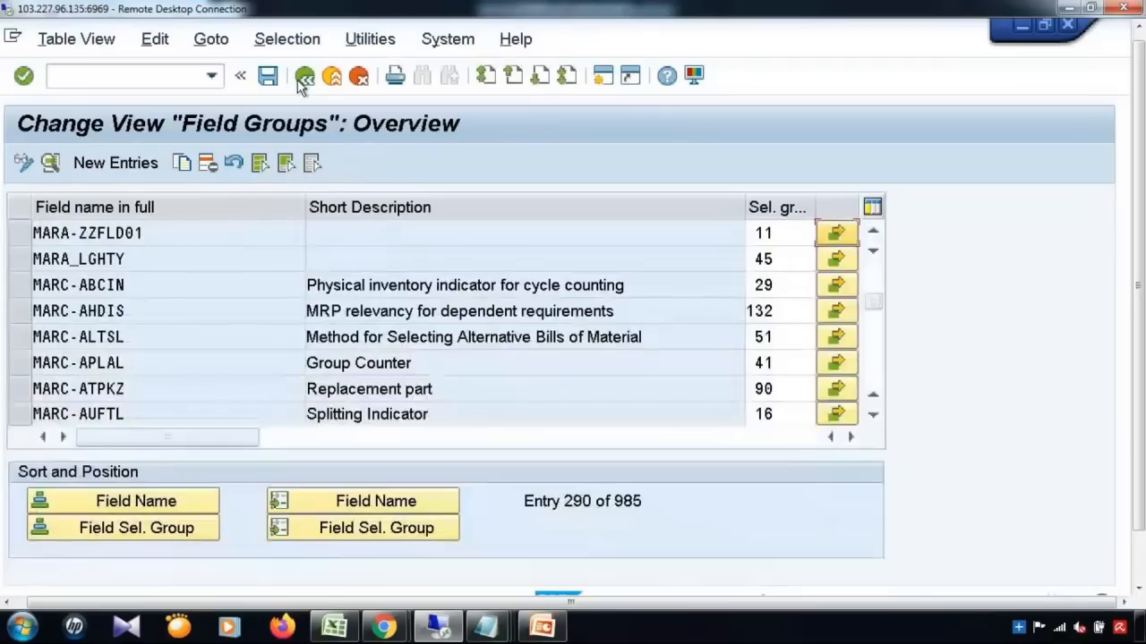
{"action": "left_click", "coordinate": [303, 79]}
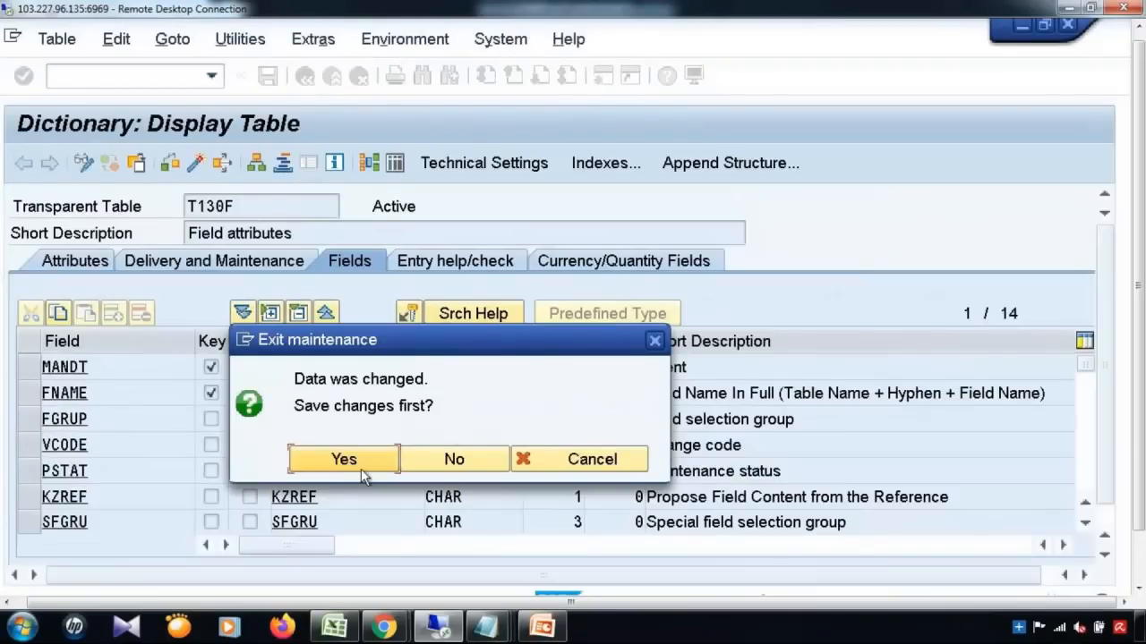
{"action": "left_click", "coordinate": [361, 469]}
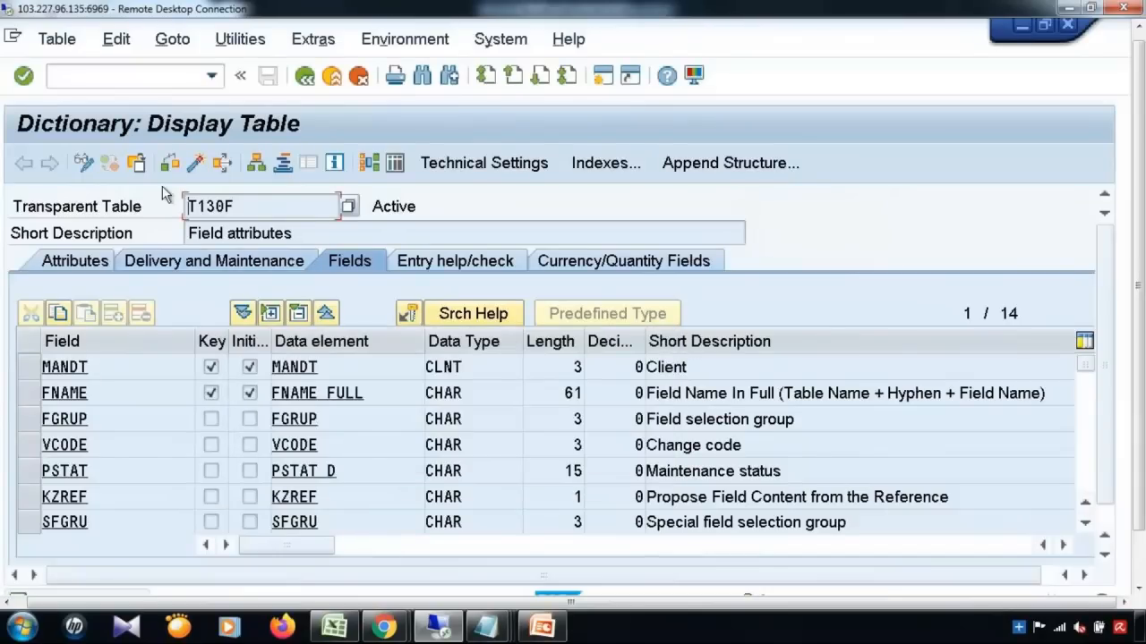
Step: Activate table T130F, decline the activation log, and return to the ABAP Dictionary screen
{"action": "left_click", "coordinate": [195, 164]}
{"action": "left_click", "coordinate": [196, 163]}
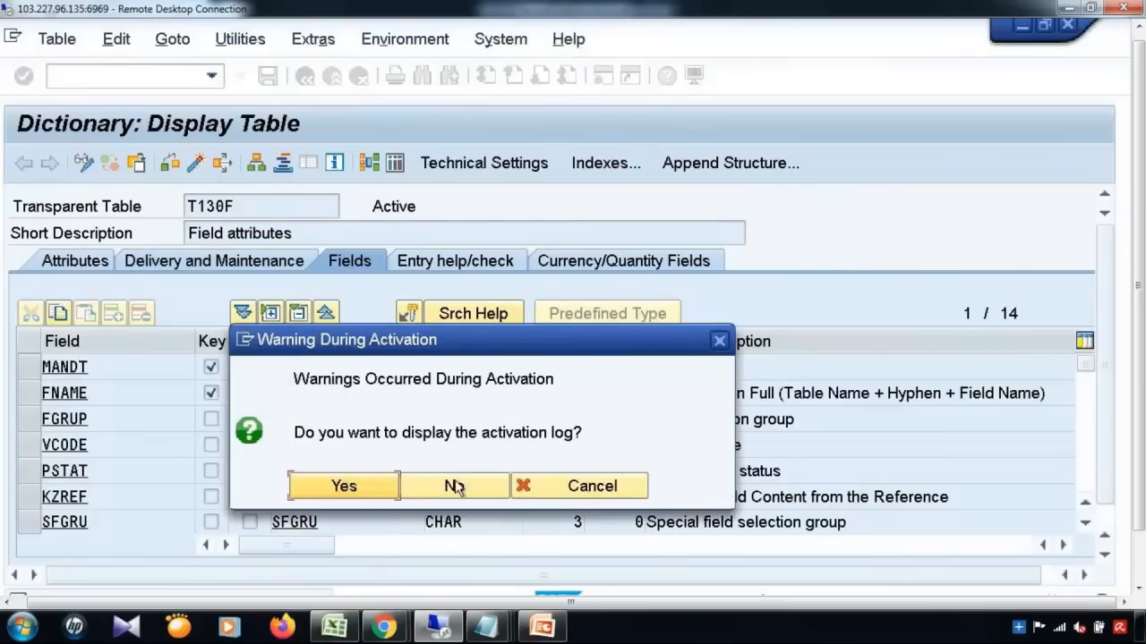
{"action": "left_click", "coordinate": [453, 488]}
{"action": "left_click", "coordinate": [304, 77]}
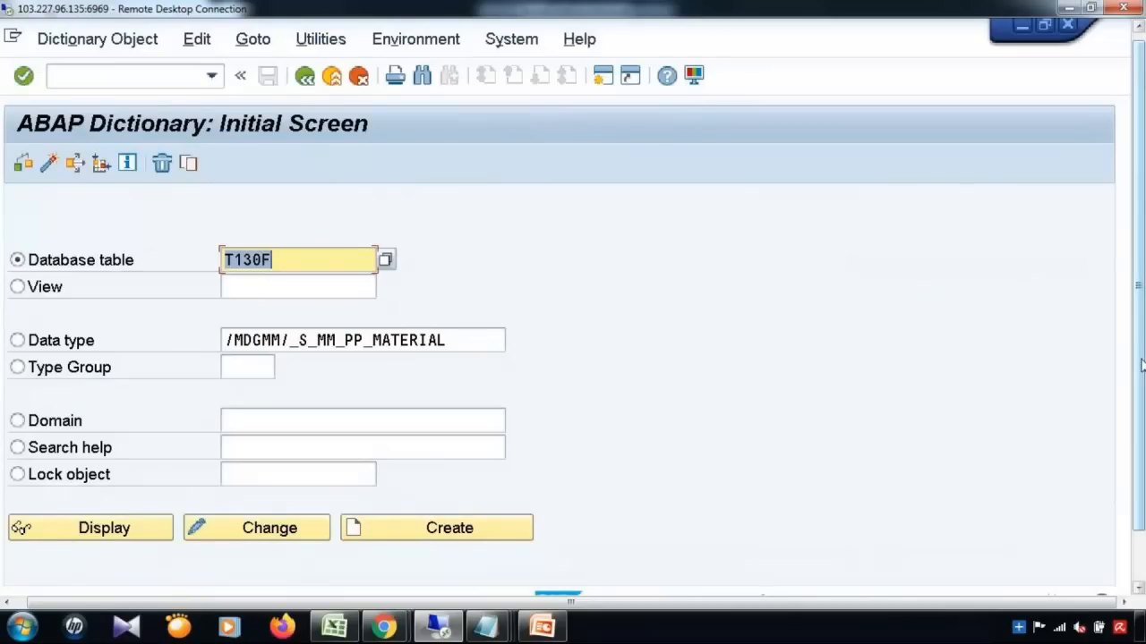
Step: Close all Internet Explorer windows, starting with the Basic Data window
{"action": "scroll", "coordinate": [1141, 365], "scroll_direction": "down", "scroll_amount": 3}
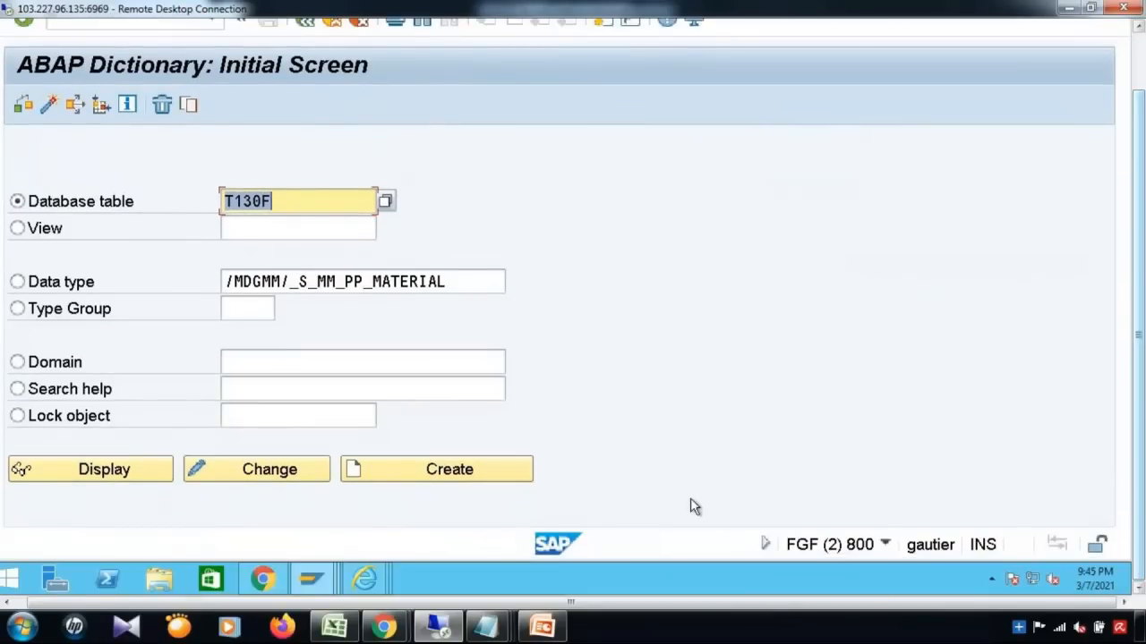
{"action": "right_click", "coordinate": [366, 580]}
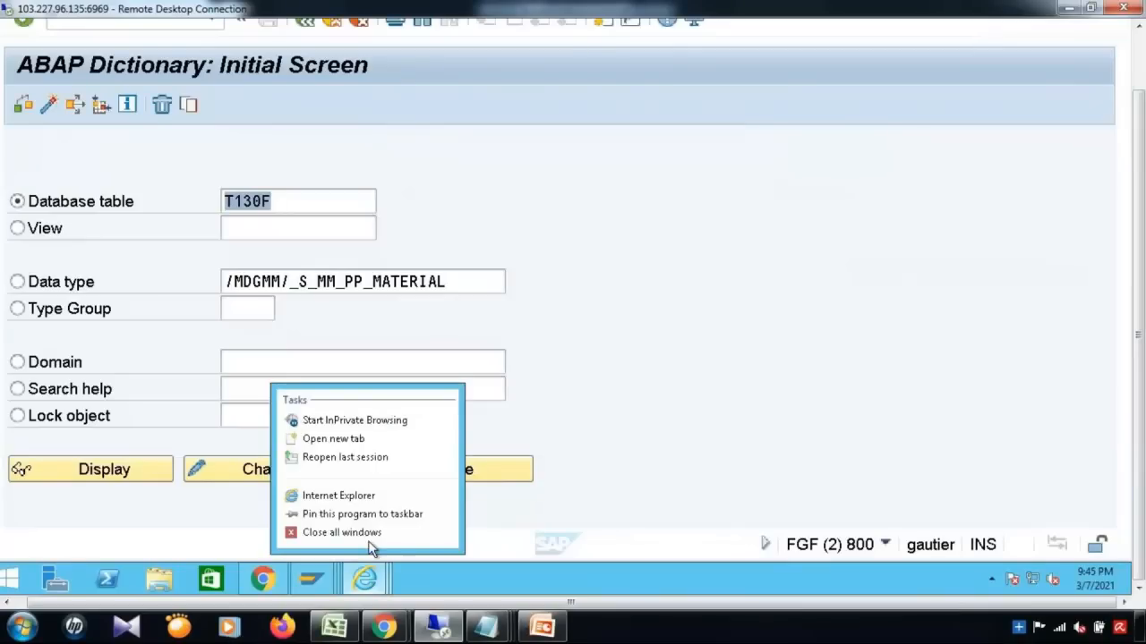
{"action": "left_click", "coordinate": [370, 538]}
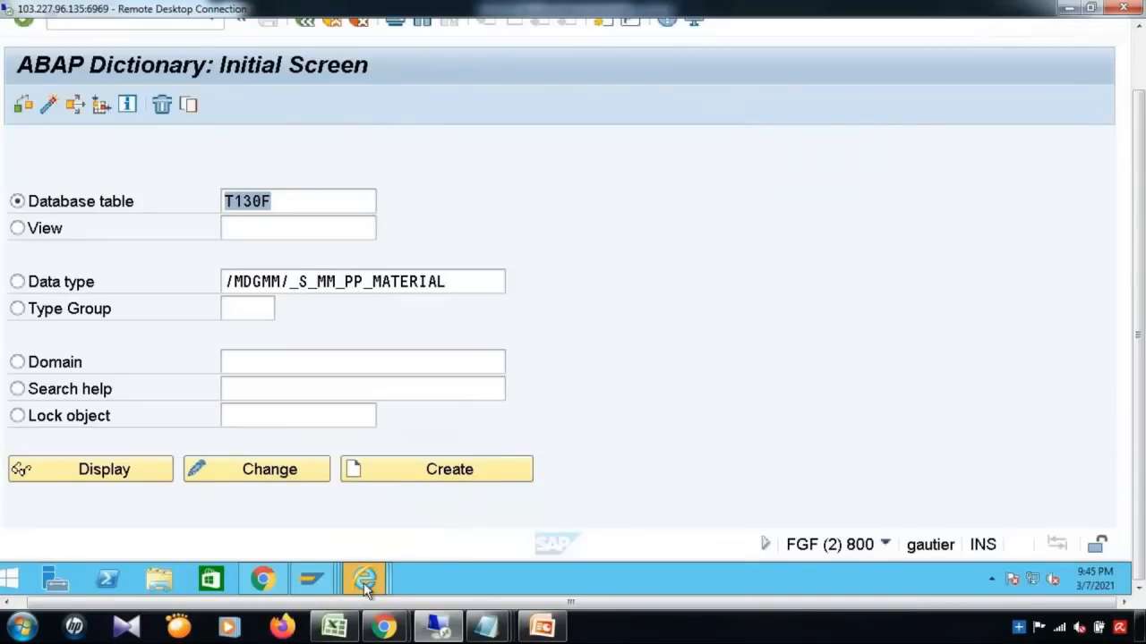
{"action": "mouse_move", "coordinate": [363, 583]}
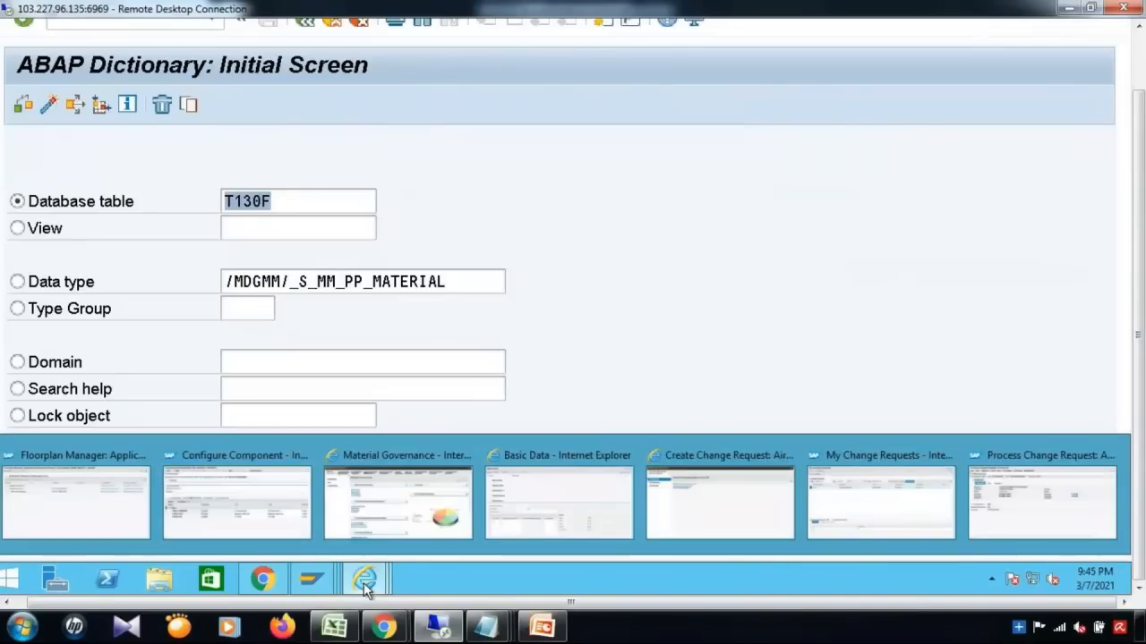
{"action": "left_click", "coordinate": [565, 521]}
{"action": "left_click", "coordinate": [526, 267]}
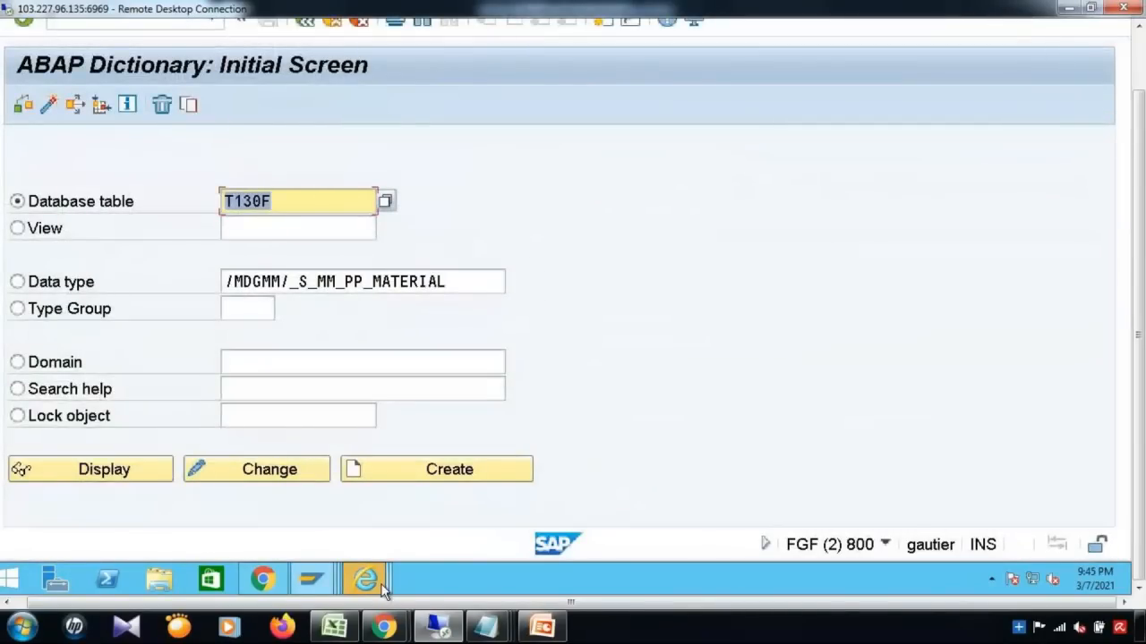
Step: Close the Change Requests and Configure Component browser windows, then bring Display IMG to front
{"action": "mouse_move", "coordinate": [383, 591]}
{"action": "left_click", "coordinate": [494, 486]}
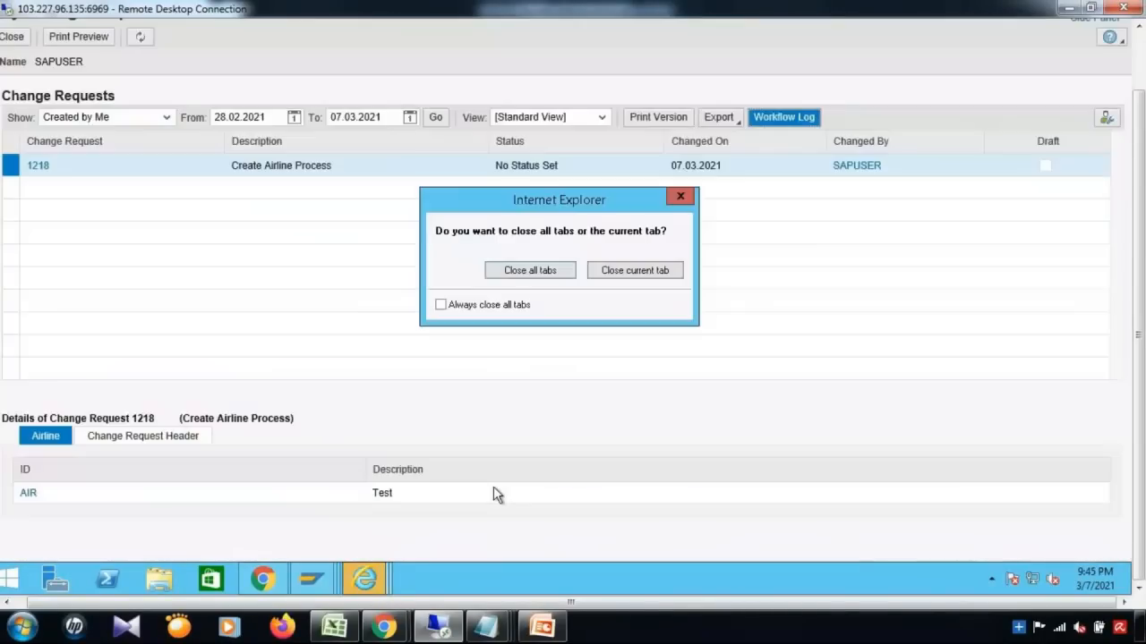
{"action": "left_click", "coordinate": [553, 278]}
{"action": "mouse_move", "coordinate": [367, 587]}
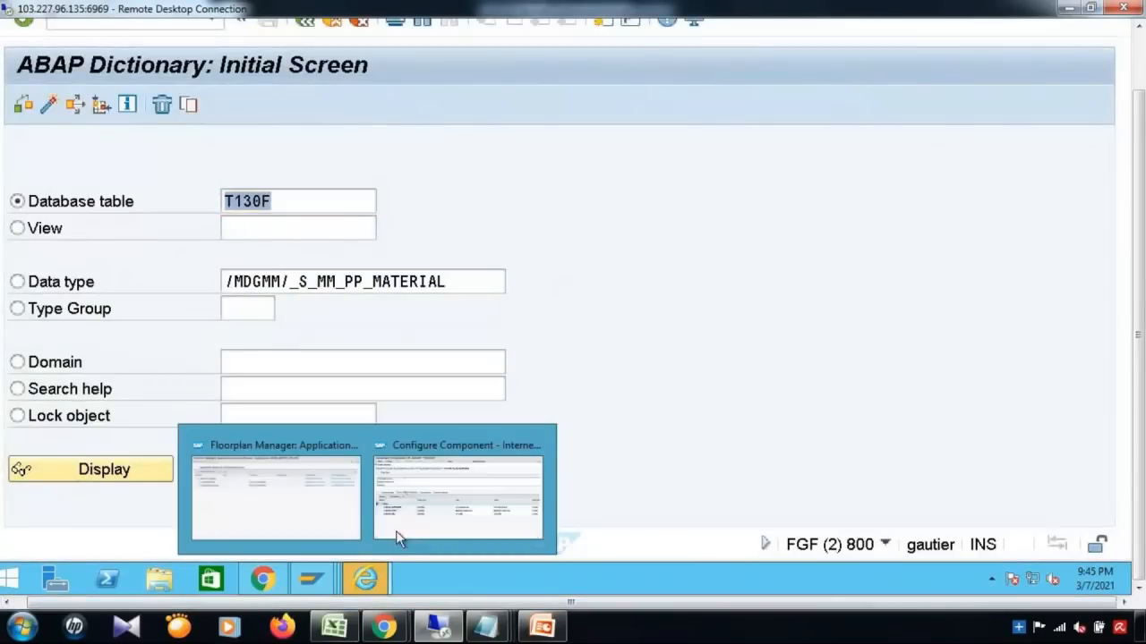
{"action": "left_click", "coordinate": [452, 519]}
{"action": "left_click", "coordinate": [537, 269]}
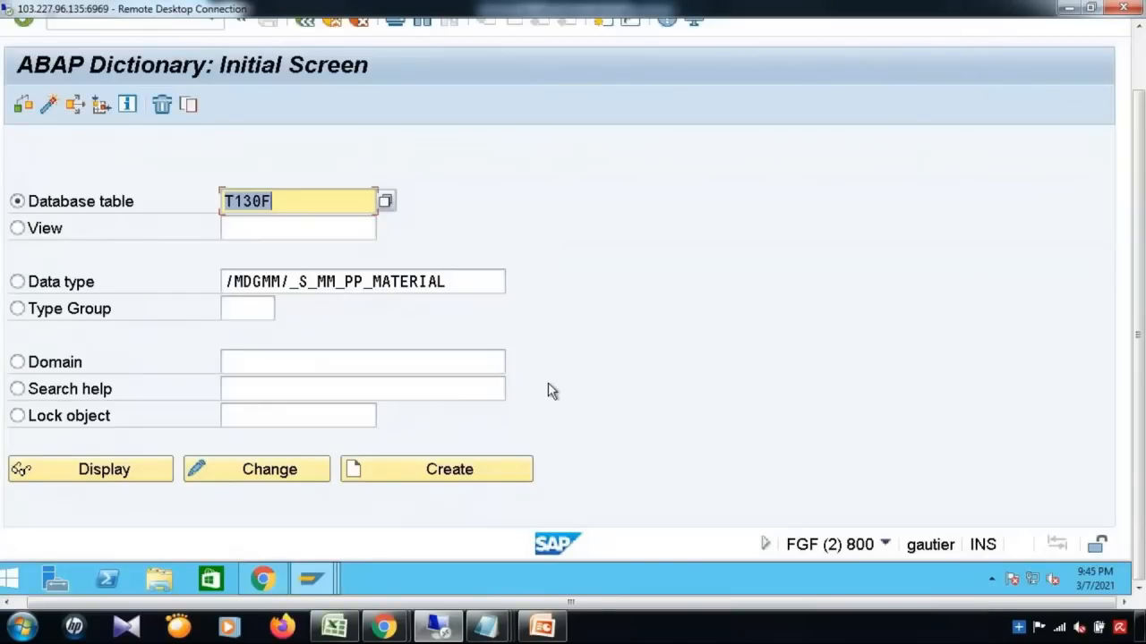
{"action": "left_click", "coordinate": [320, 577]}
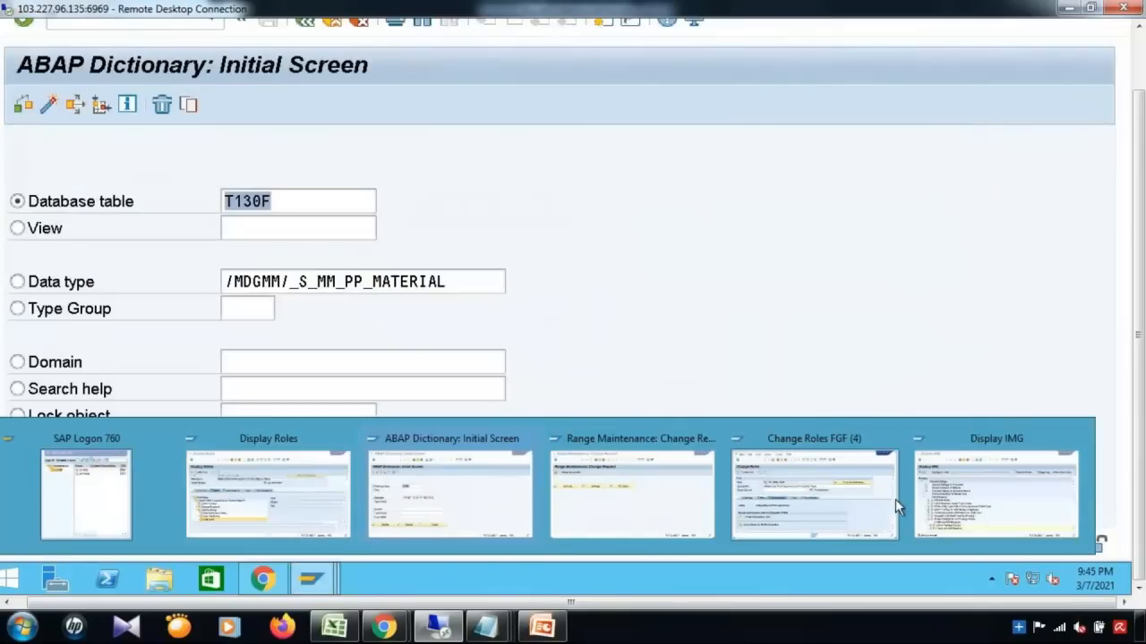
{"action": "left_click", "coordinate": [982, 509]}
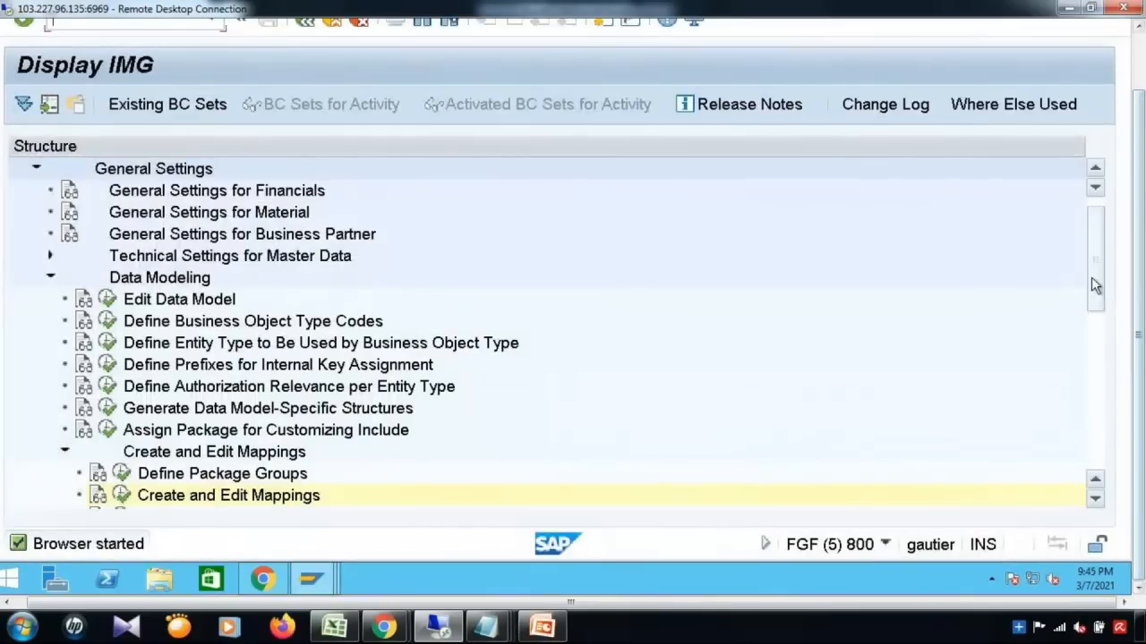
Step: Run Edit Data Model, acknowledge the cross-client warning, and select the MM Material model
{"action": "left_click", "coordinate": [108, 299]}
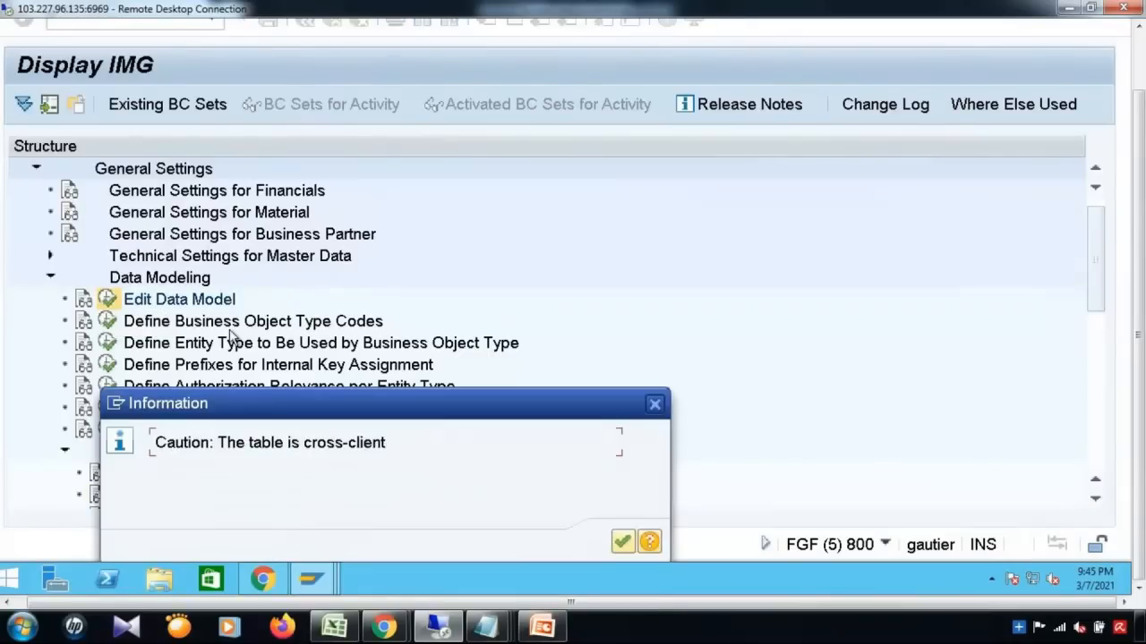
{"action": "left_click", "coordinate": [624, 542]}
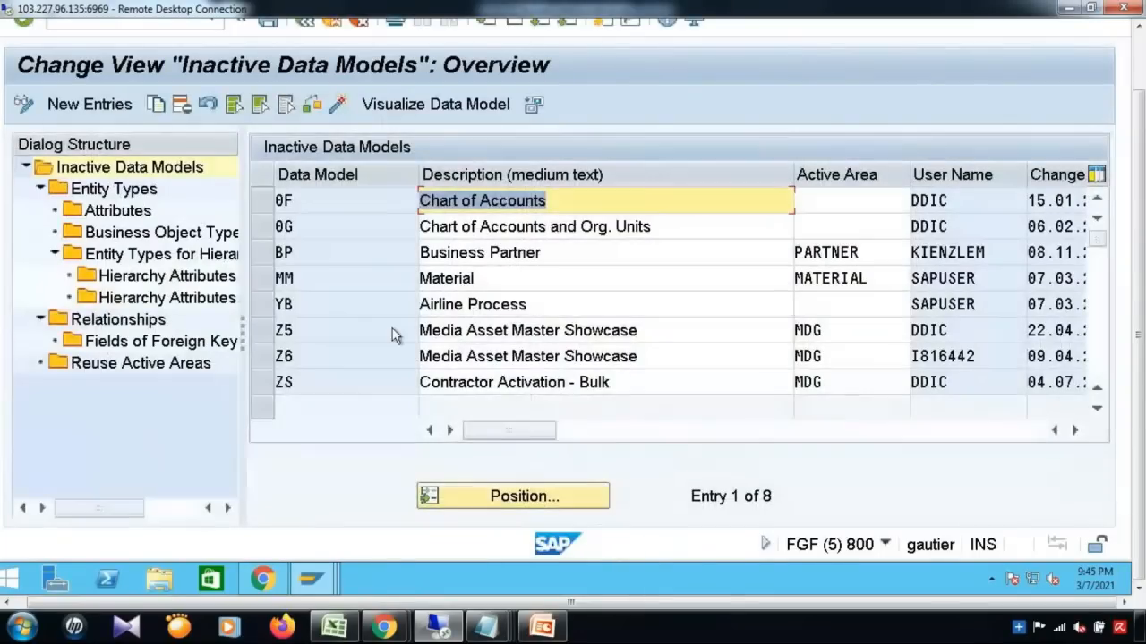
{"action": "left_click", "coordinate": [262, 278]}
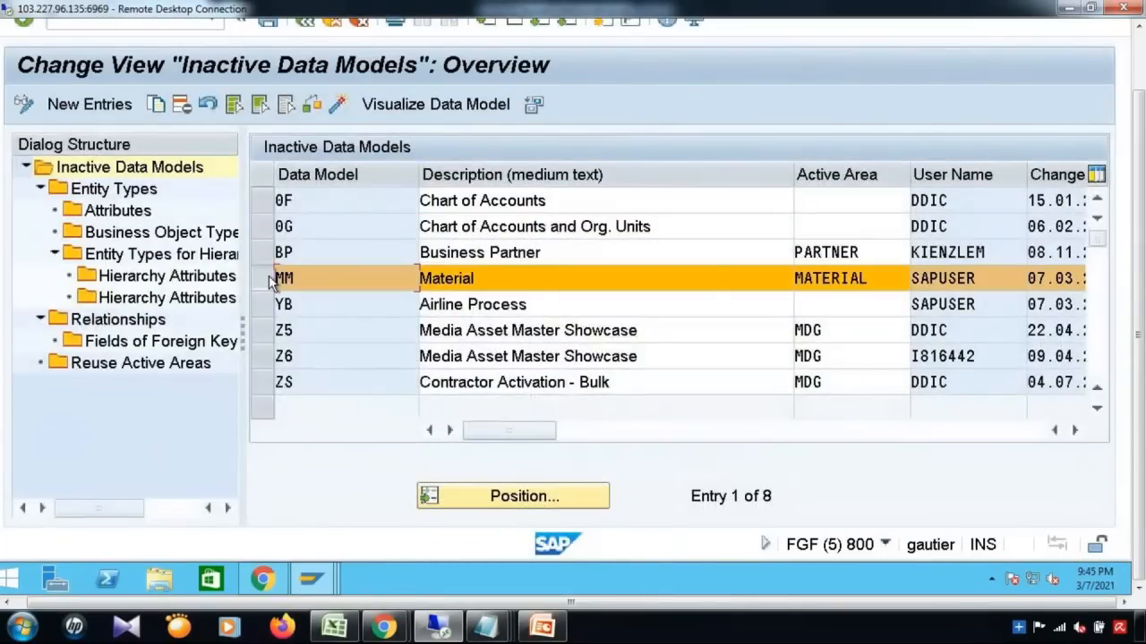
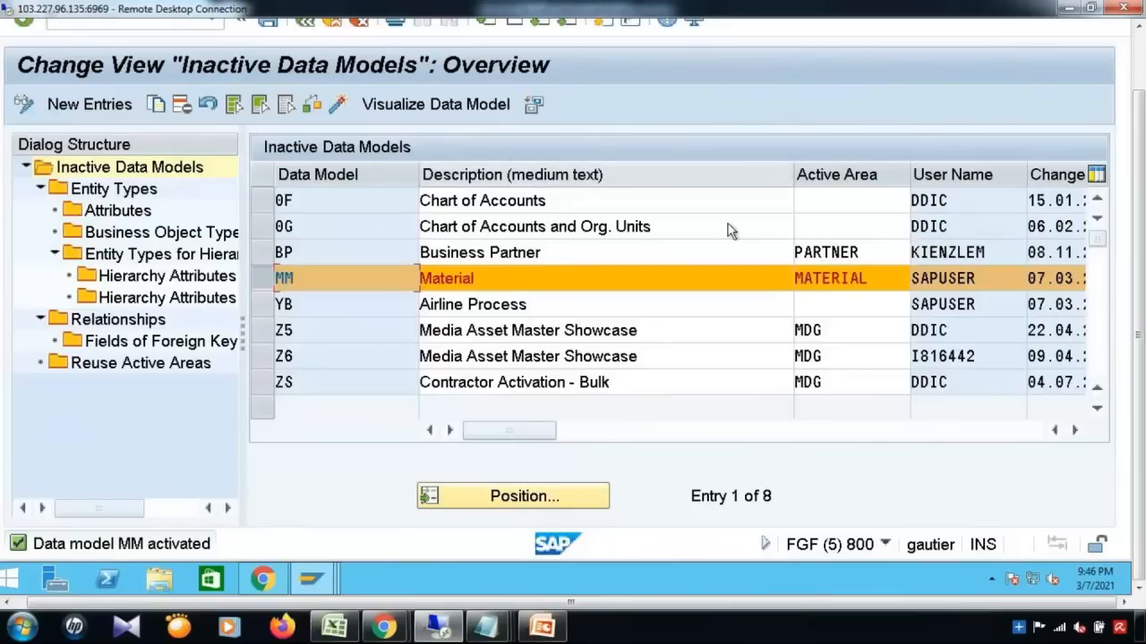
Step: In the Change Roles window, open the ABAP Editor via /nse38 from the command history
{"action": "mouse_move", "coordinate": [320, 583]}
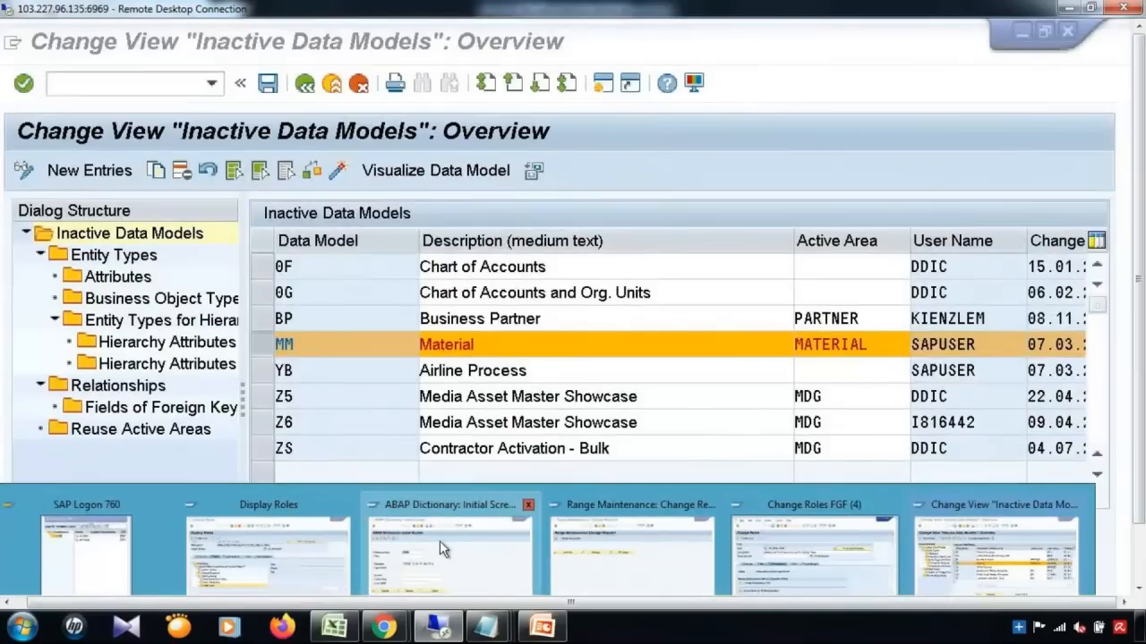
{"action": "mouse_move", "coordinate": [799, 582]}
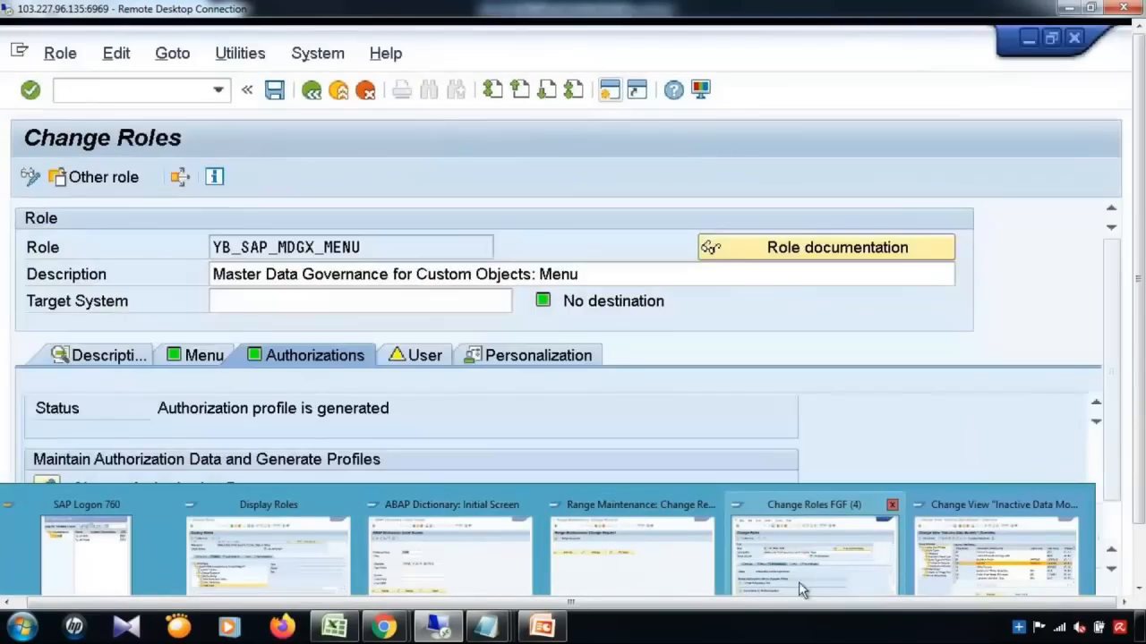
{"action": "left_click", "coordinate": [797, 569]}
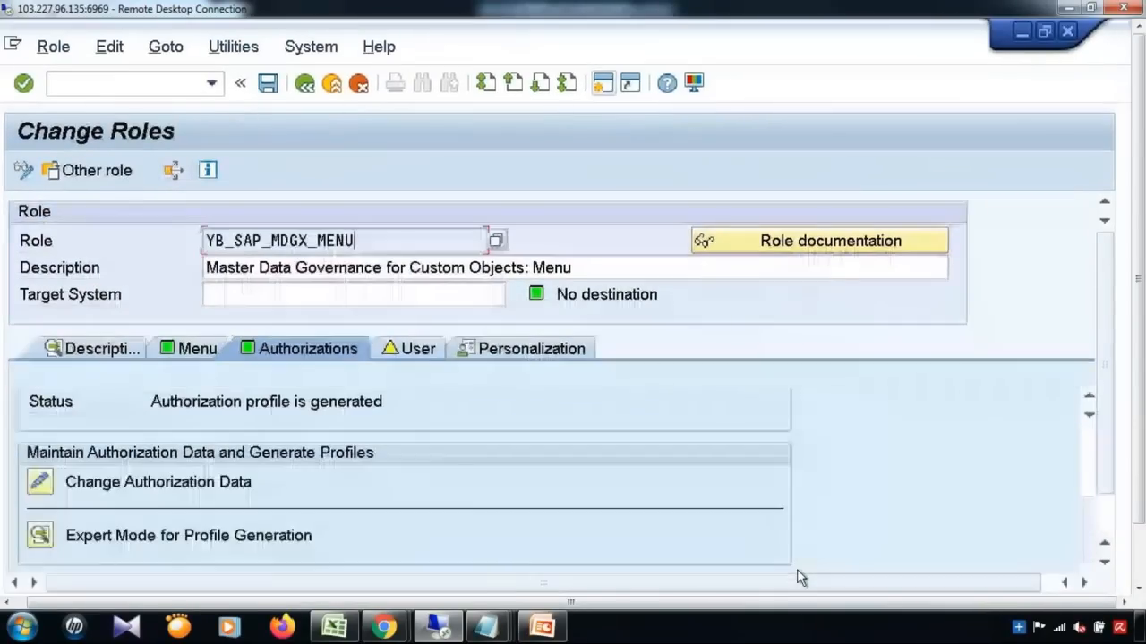
{"action": "left_click", "coordinate": [211, 83]}
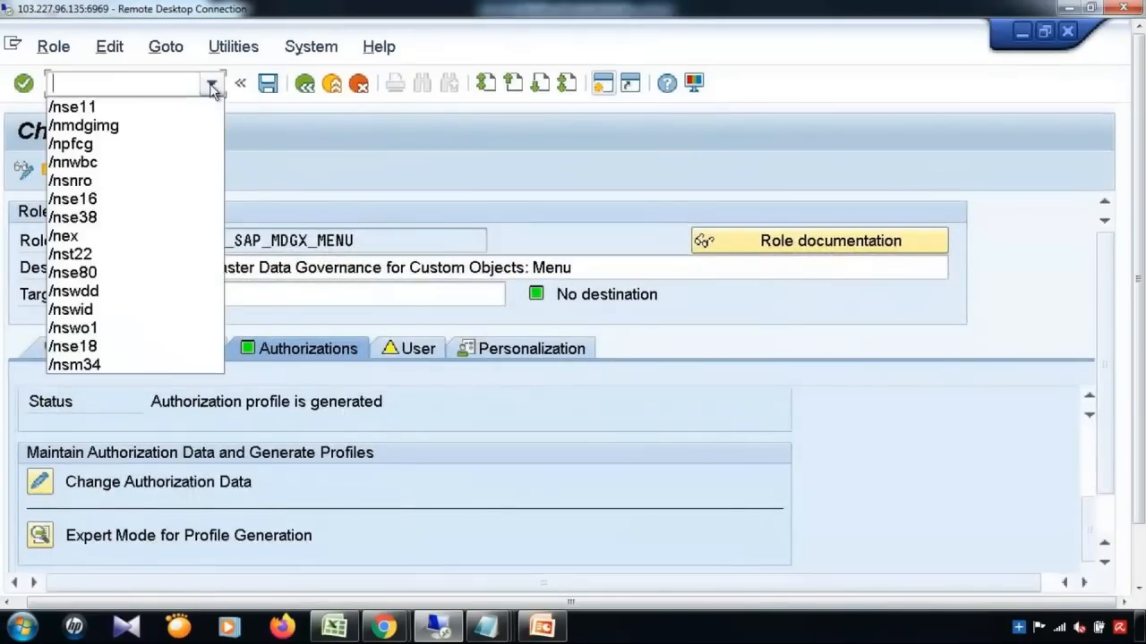
{"action": "left_click", "coordinate": [95, 217]}
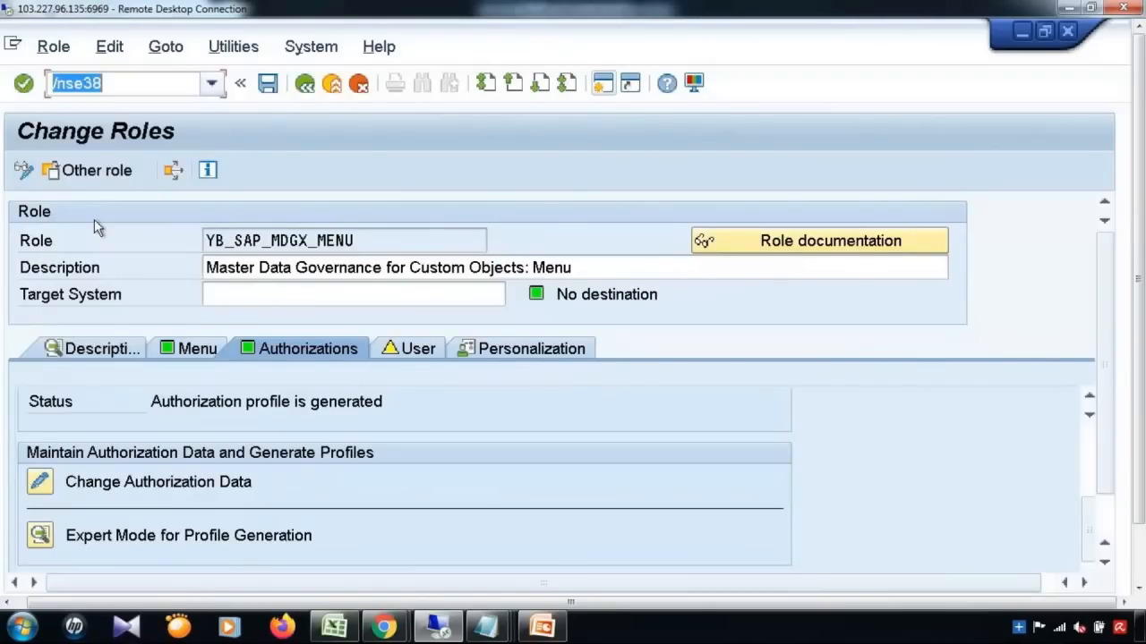
{"action": "key", "text": "Return"}
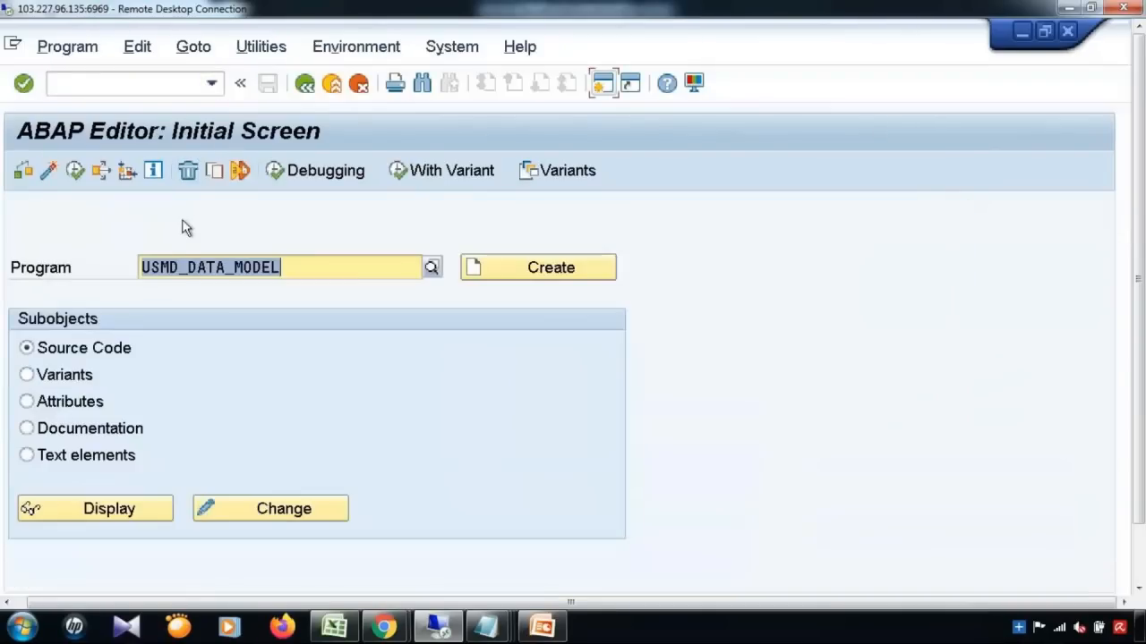
Step: Run USMD_ADJUST_STAGING with PA_MODEL MM to adjust the staging tables
{"action": "key", "text": "Delete"}
{"action": "type", "text": "USMD"}
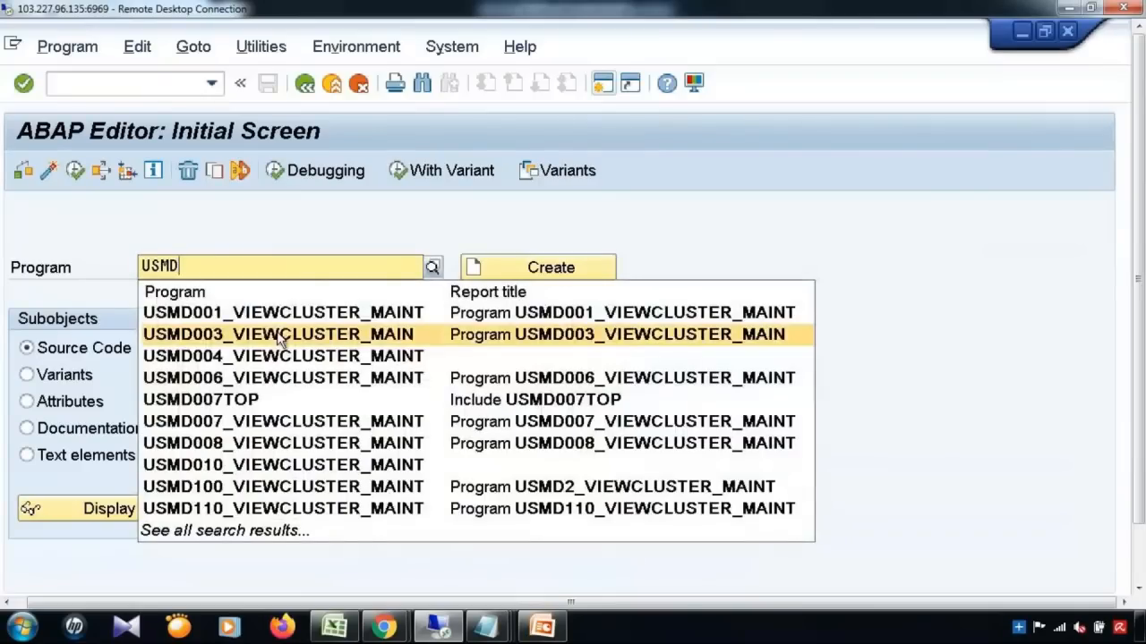
{"action": "type", "text": "_ADJU"}
{"action": "left_click", "coordinate": [251, 312]}
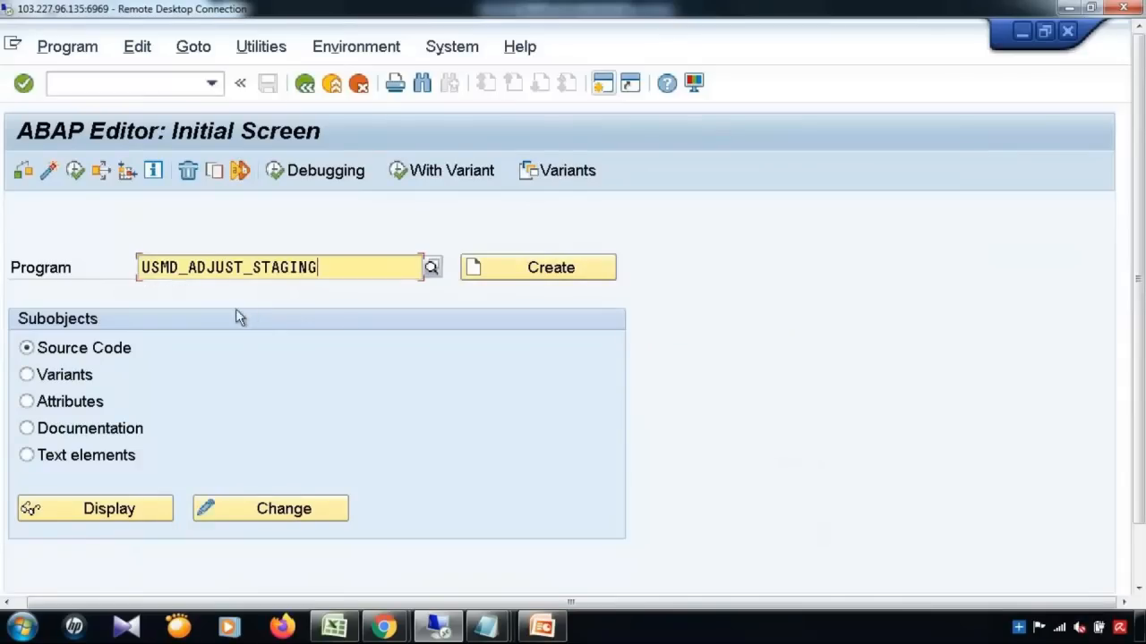
{"action": "left_click", "coordinate": [76, 171]}
{"action": "left_click", "coordinate": [335, 213]}
{"action": "type", "text": "MM"}
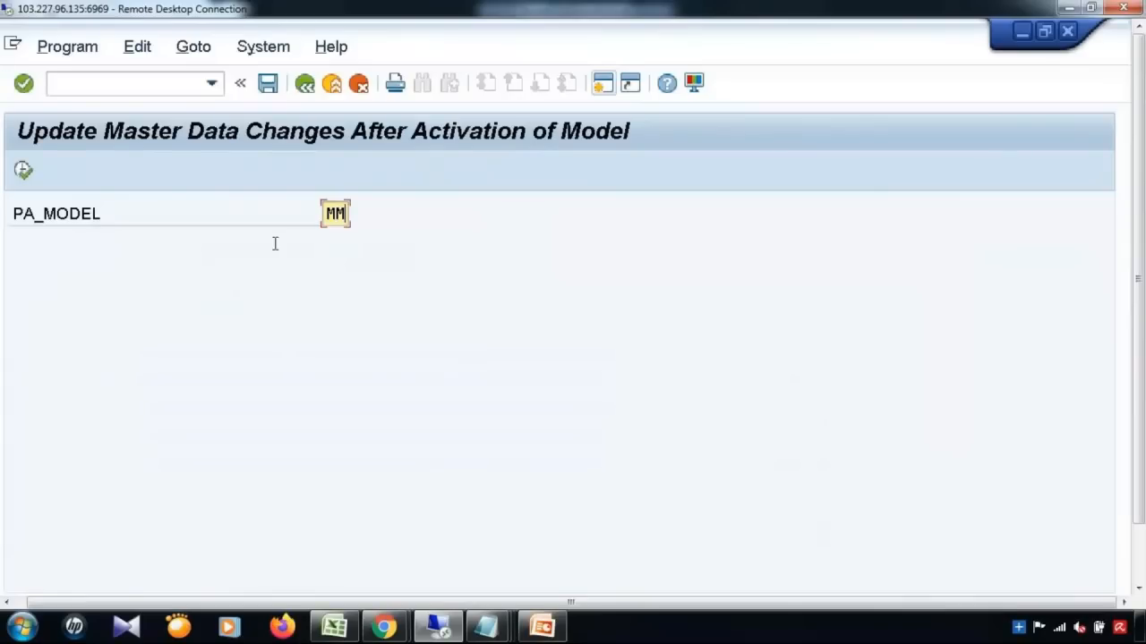
{"action": "left_click", "coordinate": [23, 172]}
{"action": "left_click", "coordinate": [304, 86]}
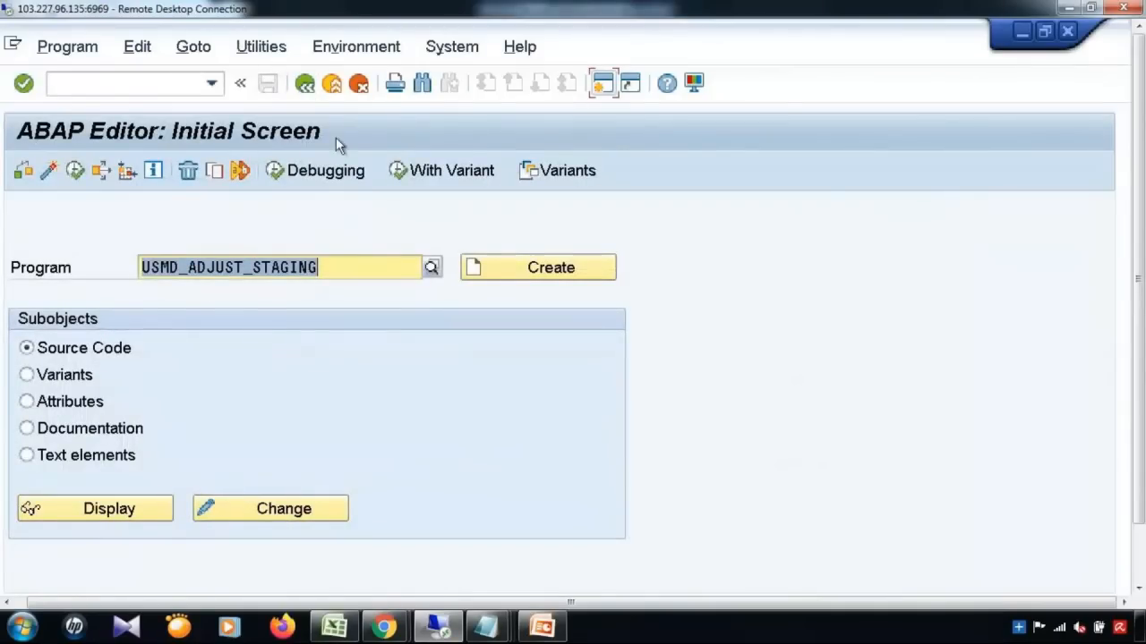
Step: Start program USMD_DATA_MODEL from the ABAP Editor
{"action": "key", "text": "Delete"}
{"action": "type", "text": "USMD"}
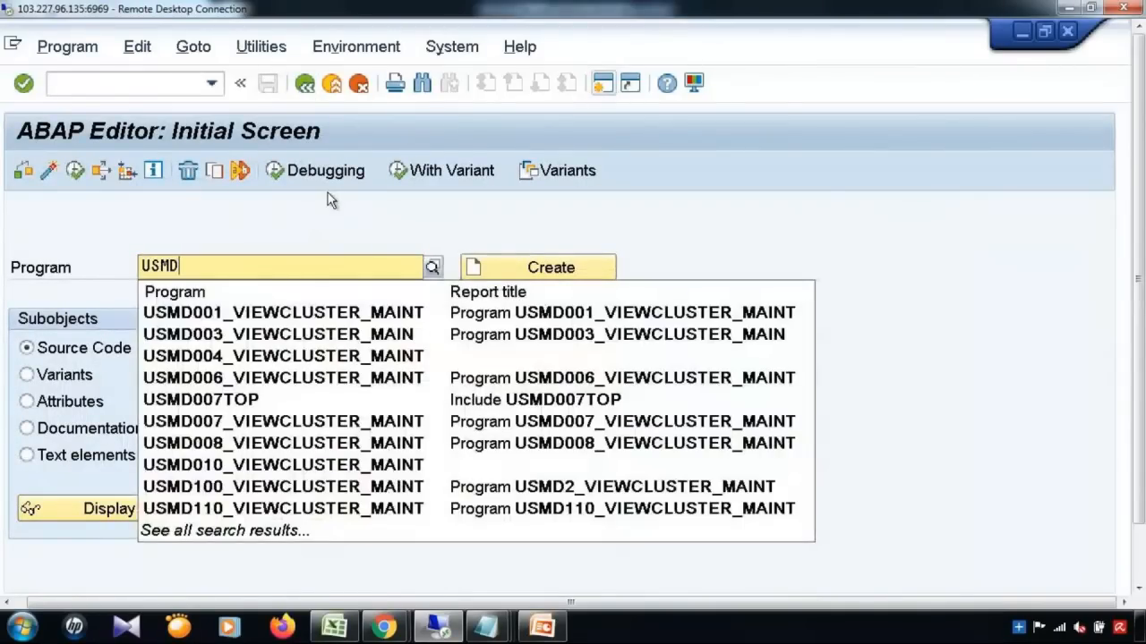
{"action": "type", "text": "_DATA"}
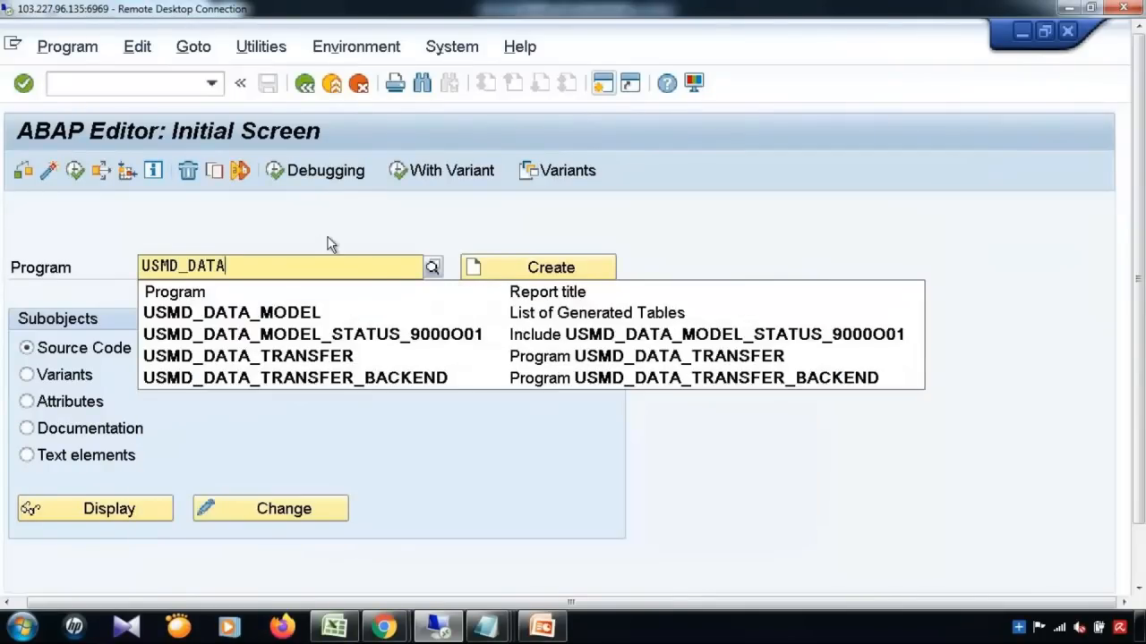
{"action": "left_click", "coordinate": [275, 312]}
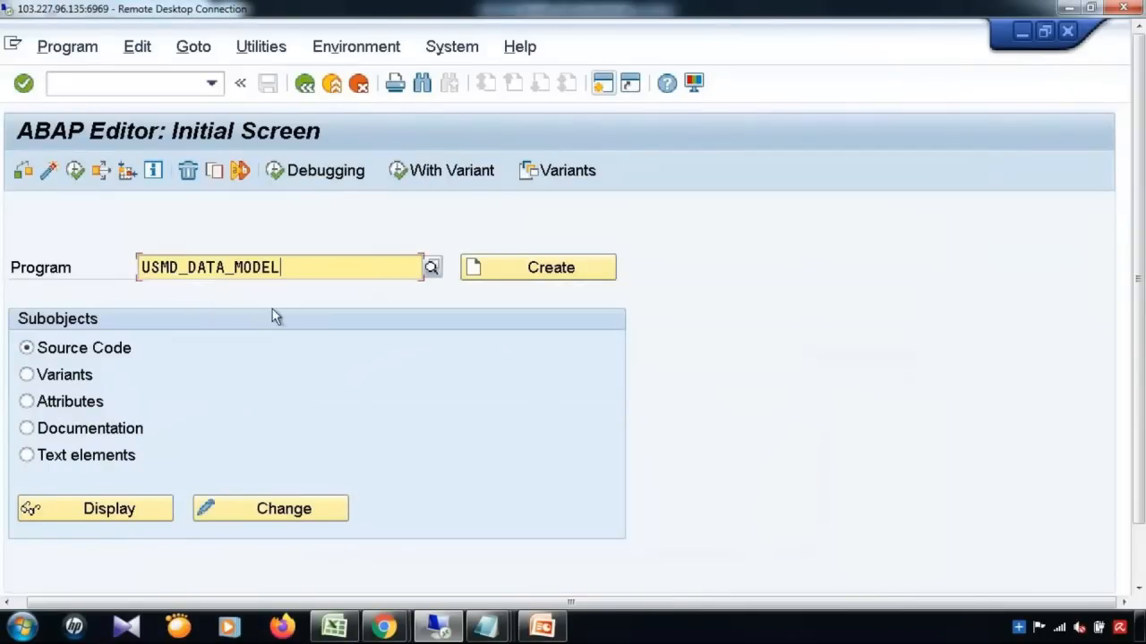
{"action": "left_click", "coordinate": [76, 172]}
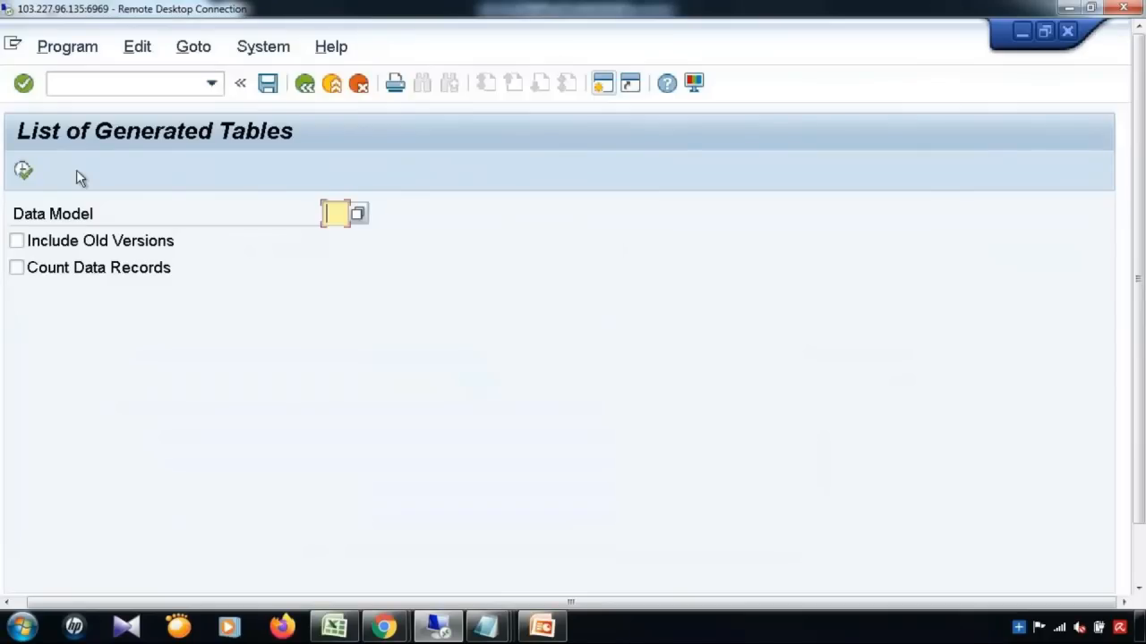
Step: List the generated tables for data model MM and scroll through them
{"action": "type", "text": "MM"}
{"action": "left_click", "coordinate": [18, 174]}
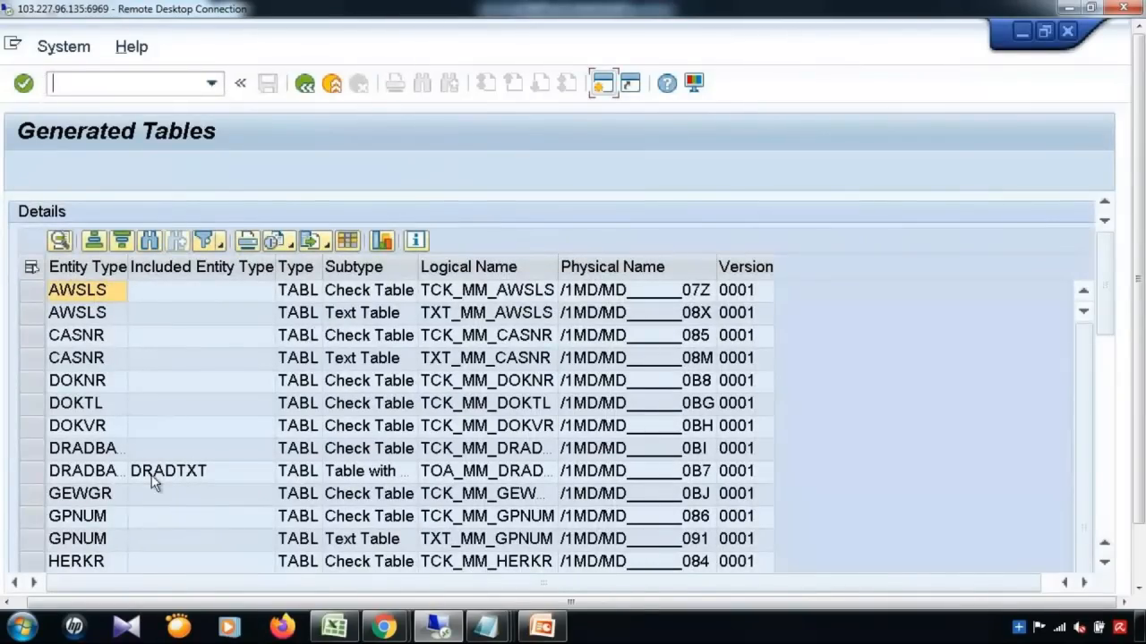
{"action": "left_click", "coordinate": [245, 537]}
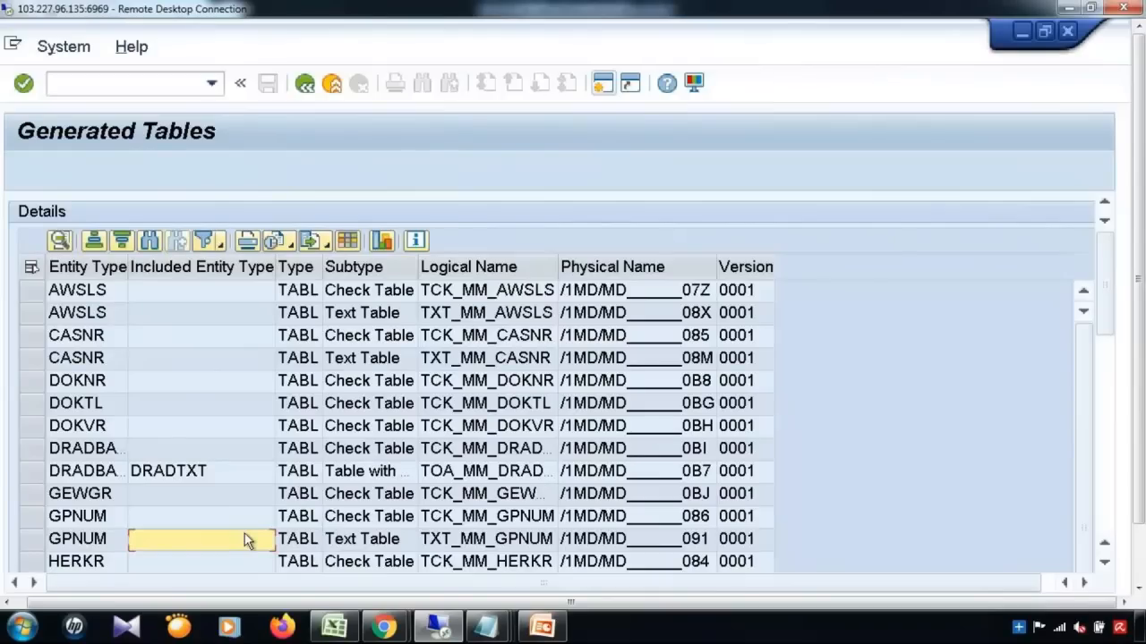
{"action": "scroll", "coordinate": [244, 533], "scroll_direction": "down", "scroll_amount": 5}
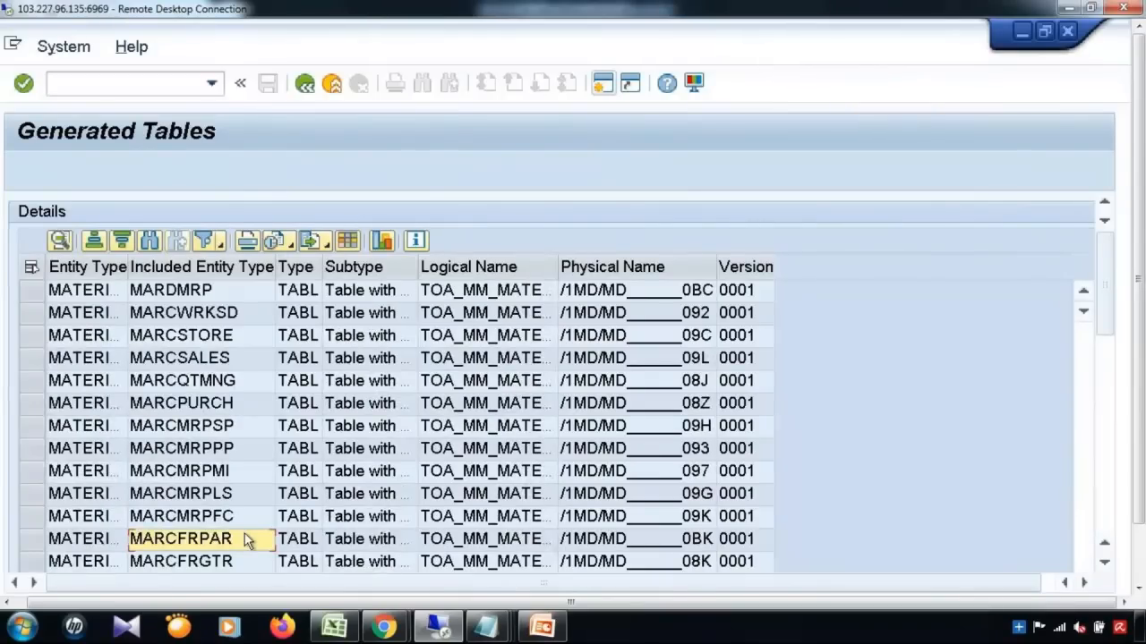
{"action": "scroll", "coordinate": [247, 540], "scroll_direction": "down", "scroll_amount": 2}
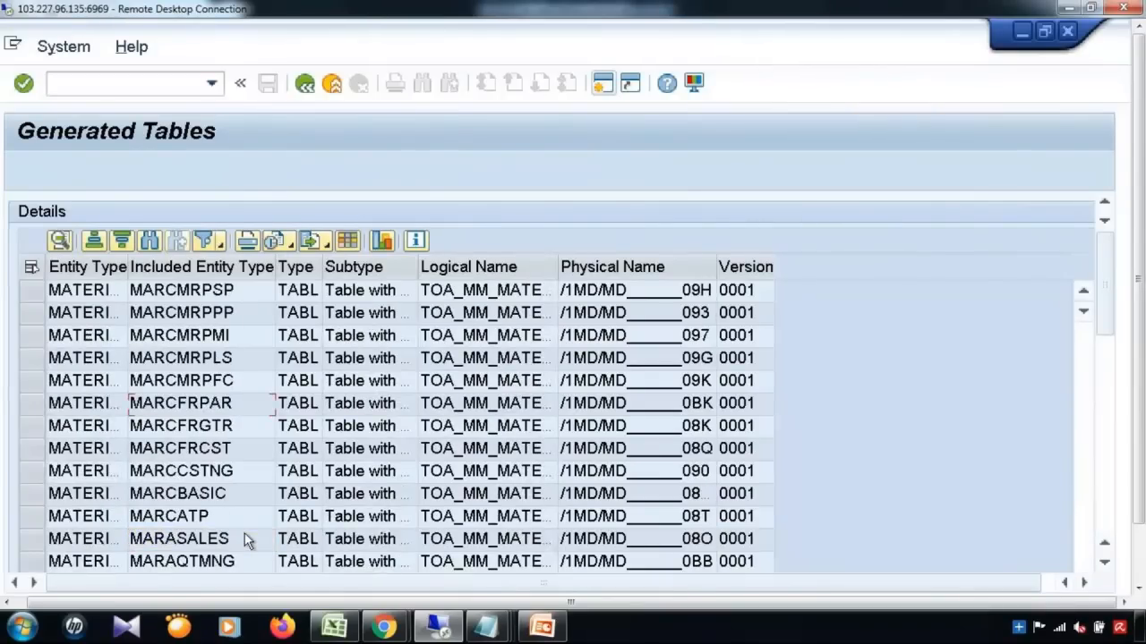
{"action": "scroll", "coordinate": [245, 533], "scroll_direction": "up", "scroll_amount": 5}
{"action": "scroll", "coordinate": [245, 534], "scroll_direction": "down", "scroll_amount": 5}
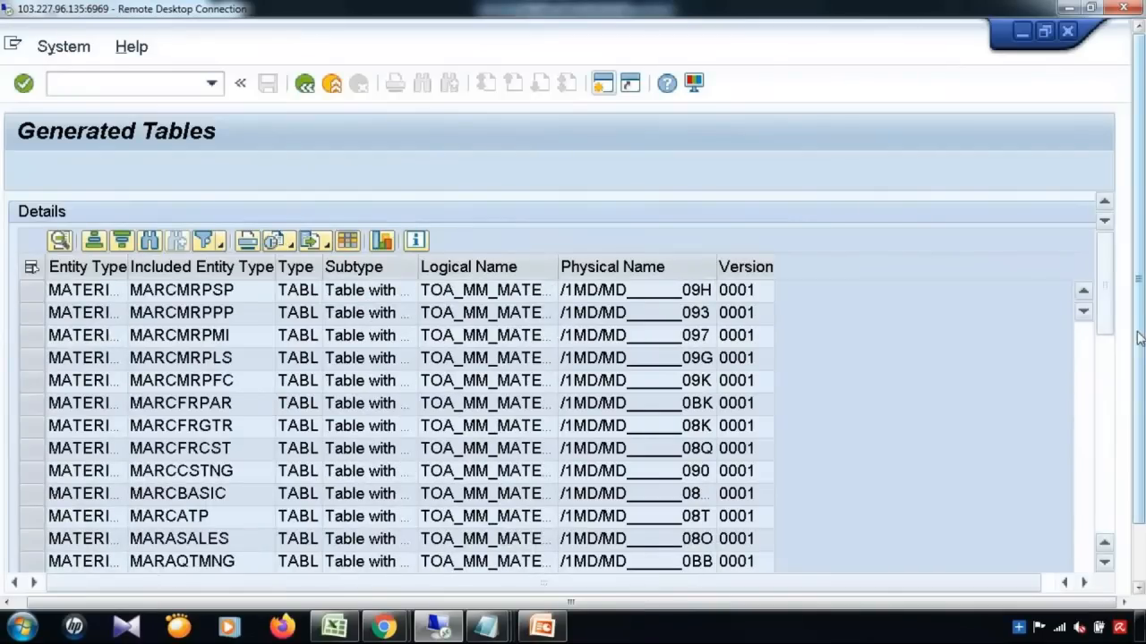
{"action": "left_click_drag", "start_coordinate": [1108, 296], "coordinate": [1102, 384]}
{"action": "left_click", "coordinate": [1085, 313]}
Step: Open the MATERIAL check table, confirm the /1MD/MMZZFLD01 field row, and return
{"action": "left_click", "coordinate": [608, 421]}
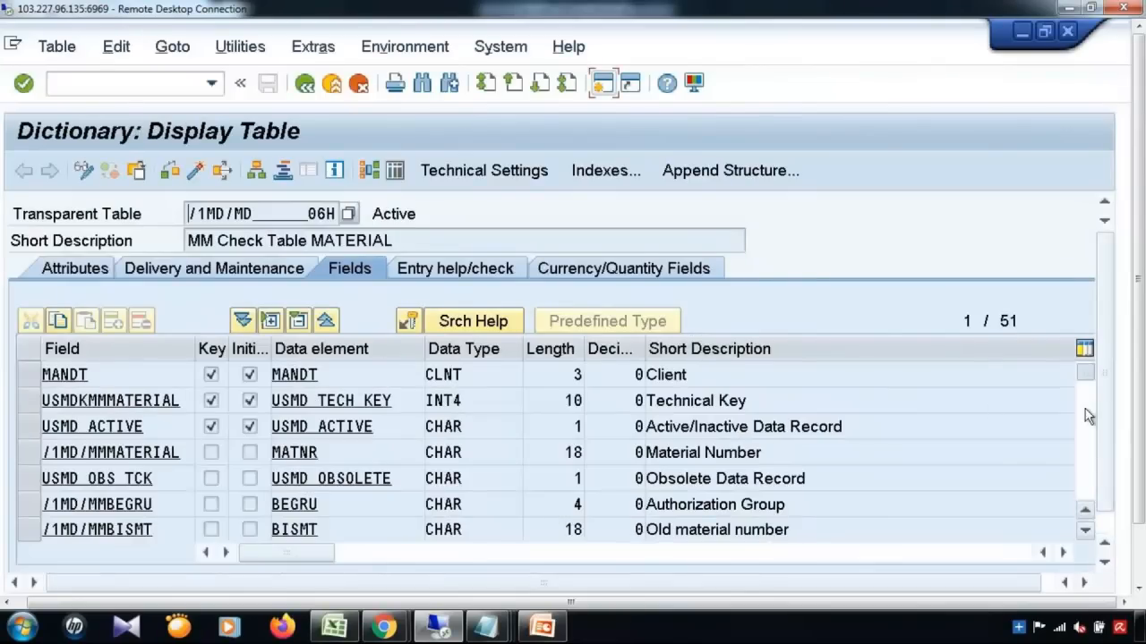
{"action": "left_click_drag", "start_coordinate": [1089, 415], "coordinate": [1085, 499]}
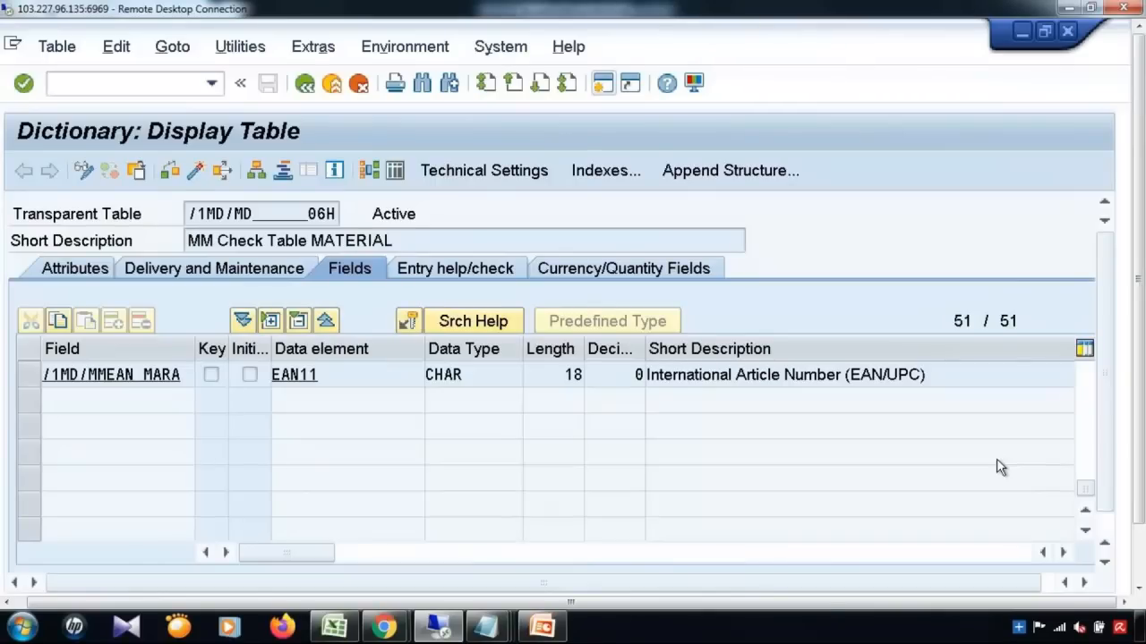
{"action": "scroll", "coordinate": [996, 459], "scroll_direction": "up", "scroll_amount": 2}
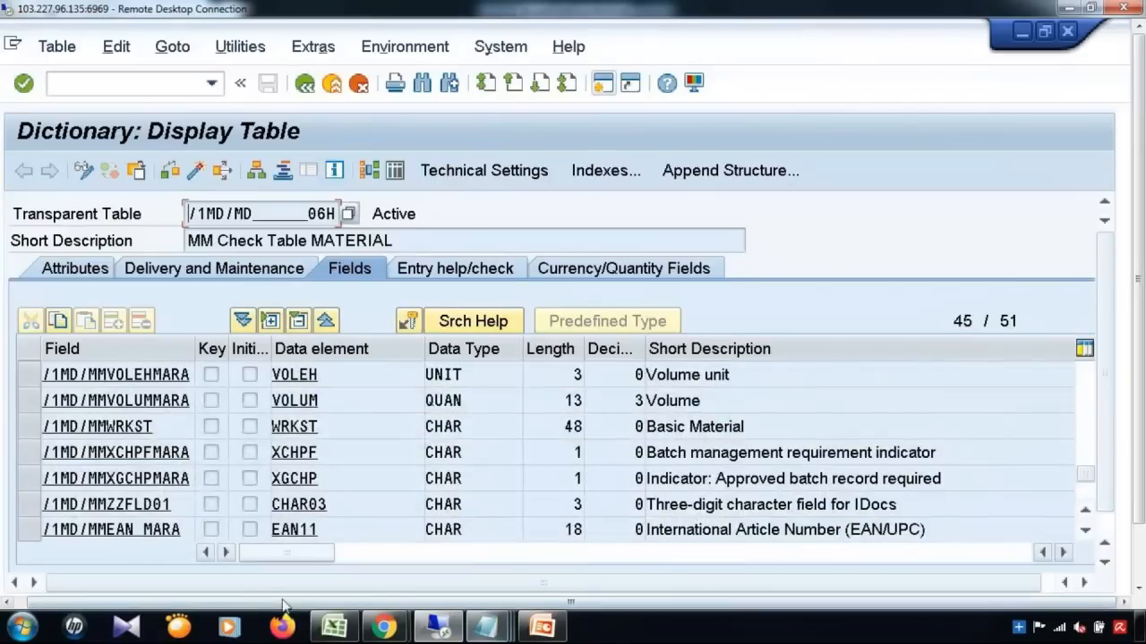
{"action": "left_click", "coordinate": [31, 506]}
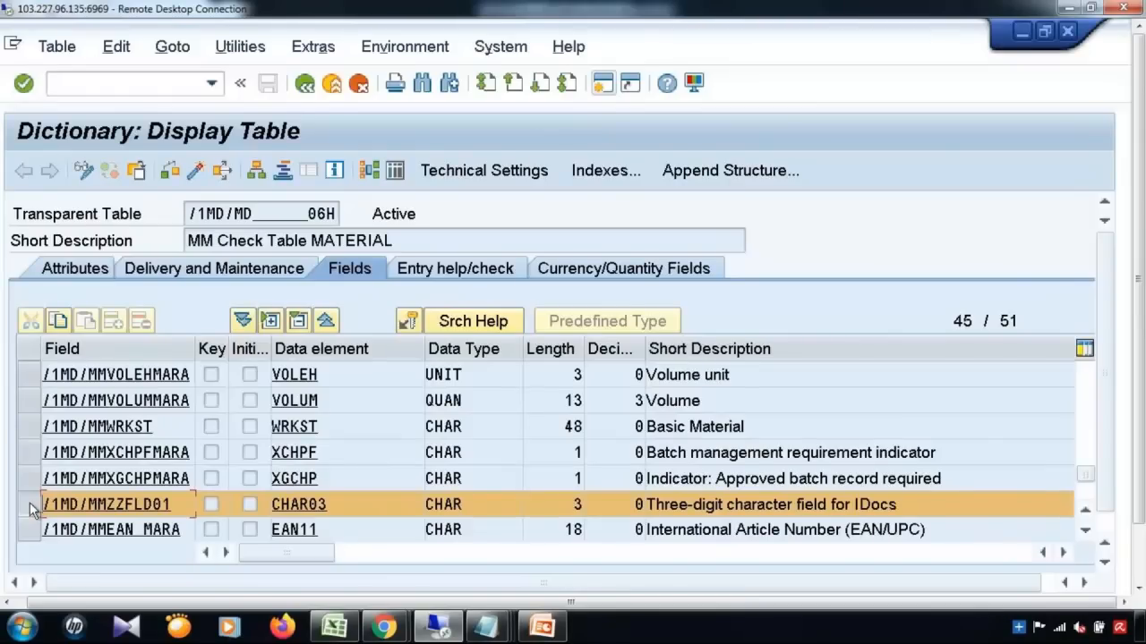
{"action": "left_click", "coordinate": [304, 85]}
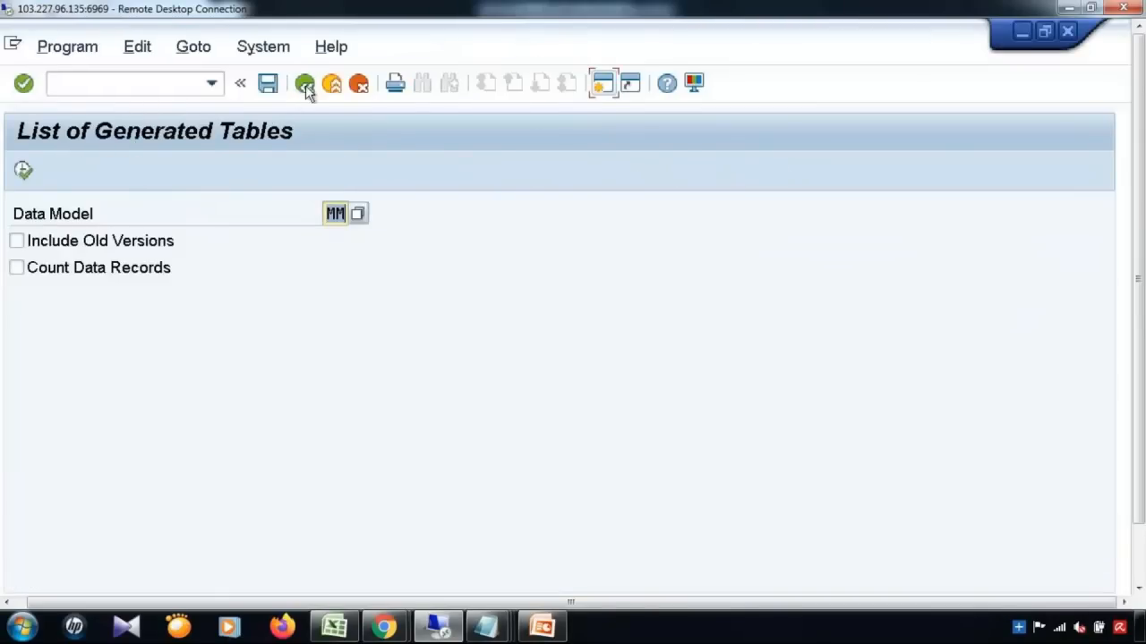
Step: Run transaction /nse80 to open the Object Navigator
{"action": "left_click", "coordinate": [120, 82]}
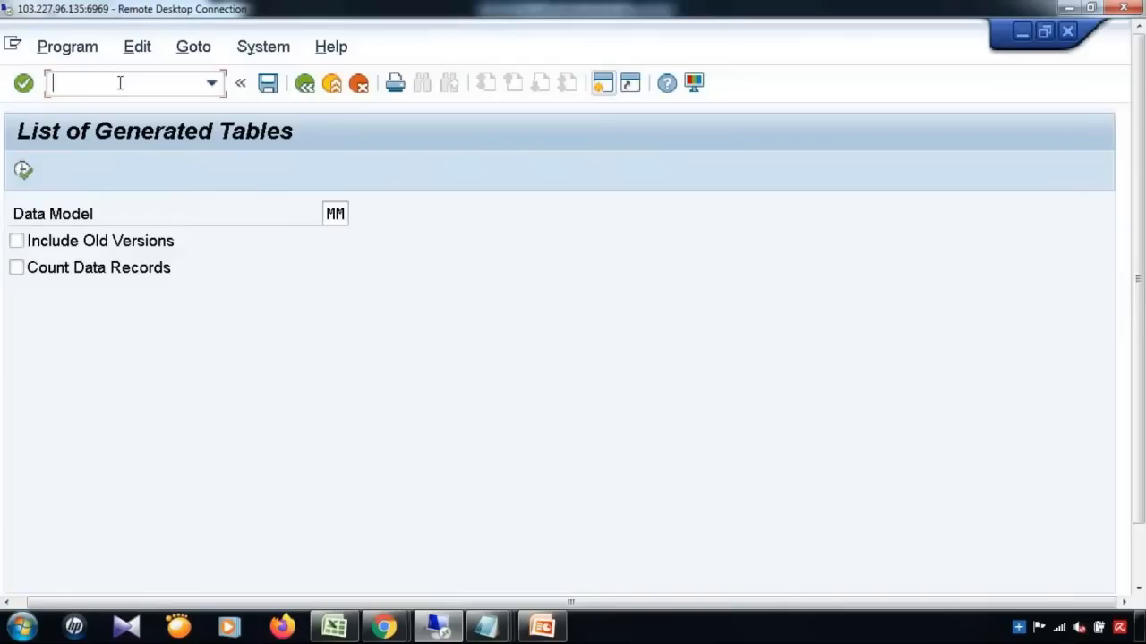
{"action": "type", "text": "/nse80"}
{"action": "key", "text": "Return"}
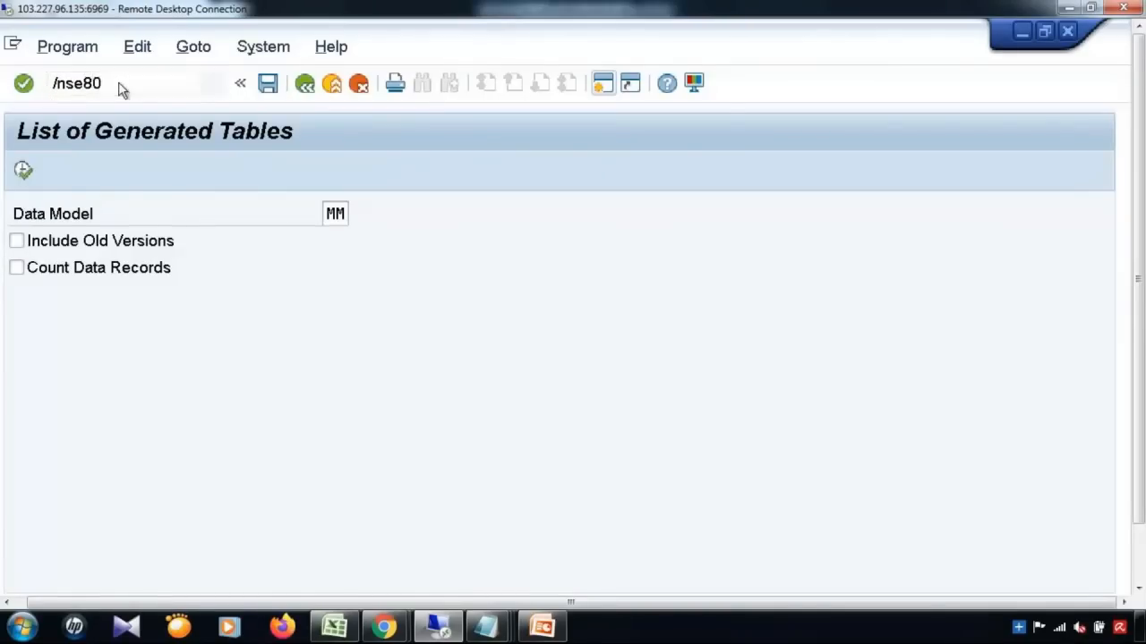